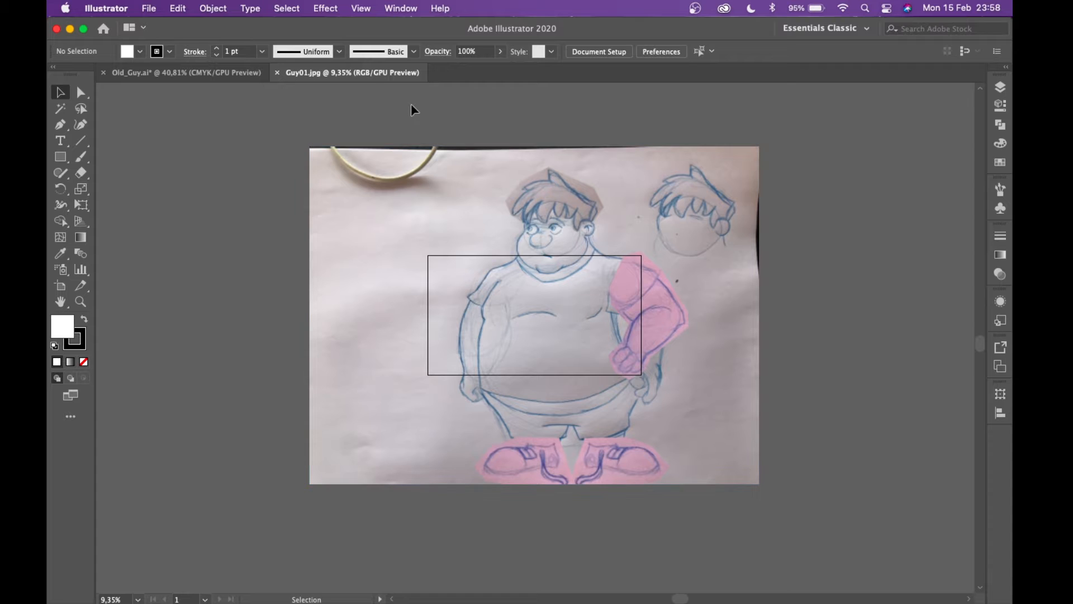
# - Hide the artboards so only the placed character sketch is displayed
pyautogui.click(359, 9)
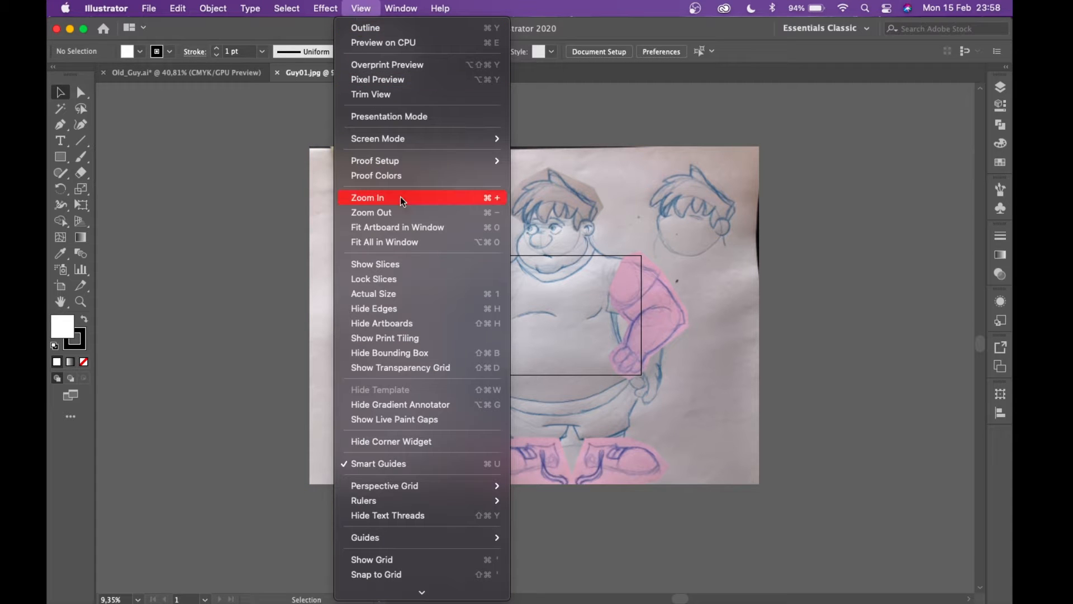
pyautogui.click(391, 326)
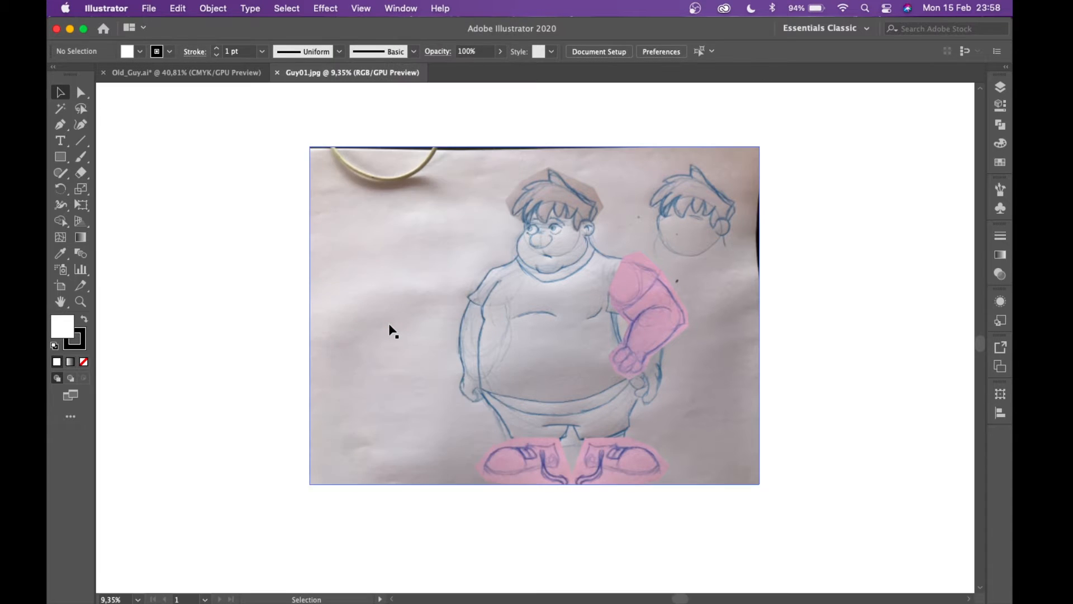
# - Create a new layer above the sketch layer and lock the sketch on Layer 1
pyautogui.click(998, 89)
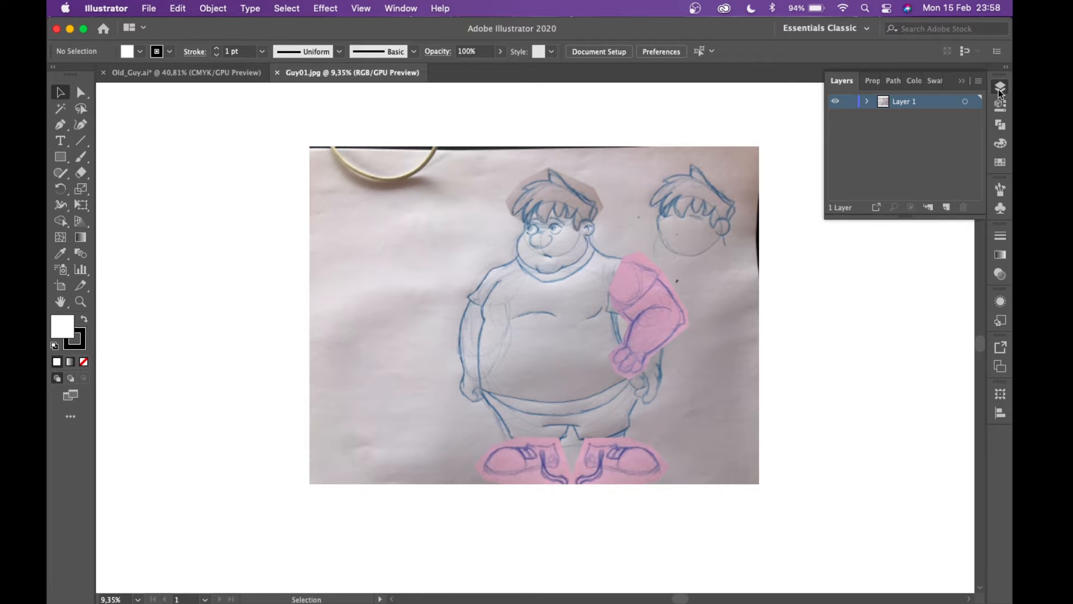
pyautogui.click(946, 208)
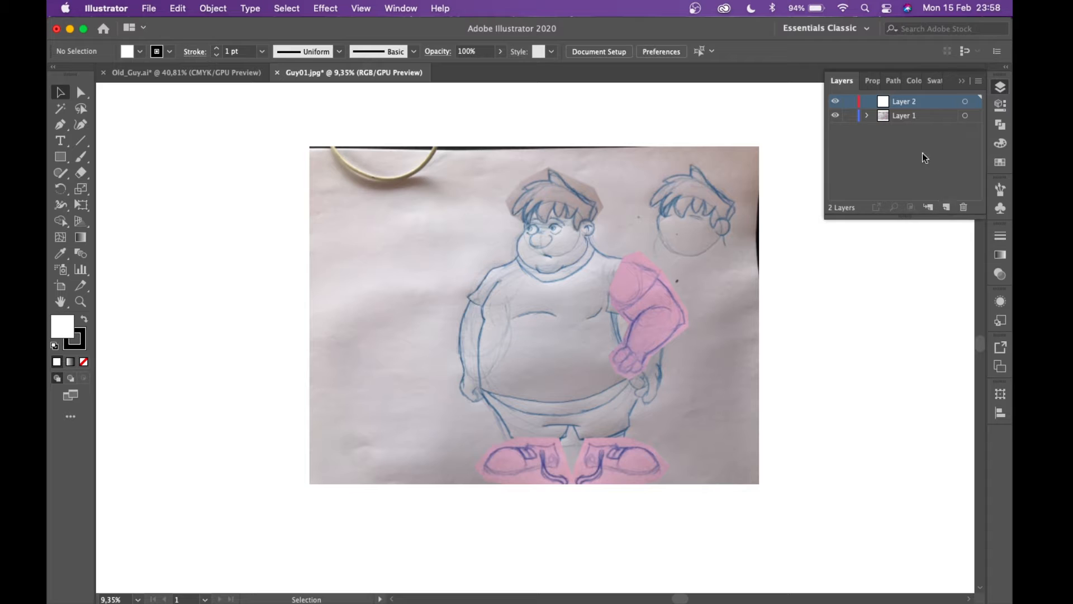
pyautogui.click(849, 118)
pyautogui.moveTo(232, 113); pyautogui.dragTo(787, 526)
# - Trace the right eye's upper eyelid with the Pen tool as a curve about 119 px wide and 39 px high
pyautogui.scroll(5, 541, 169)
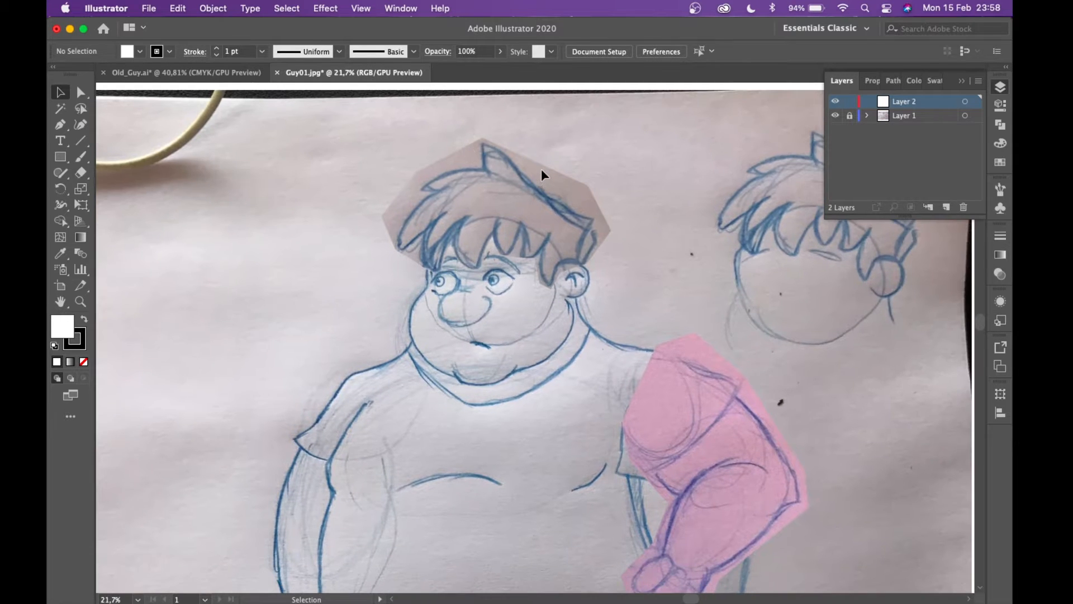
pyautogui.scroll(-2, 541, 168)
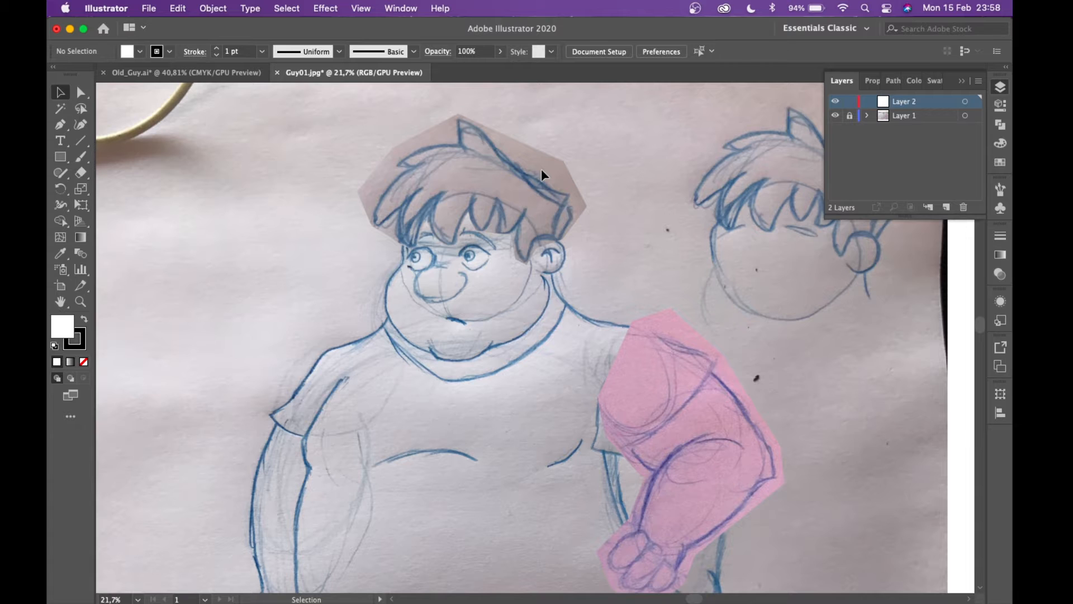
pyautogui.press('p')
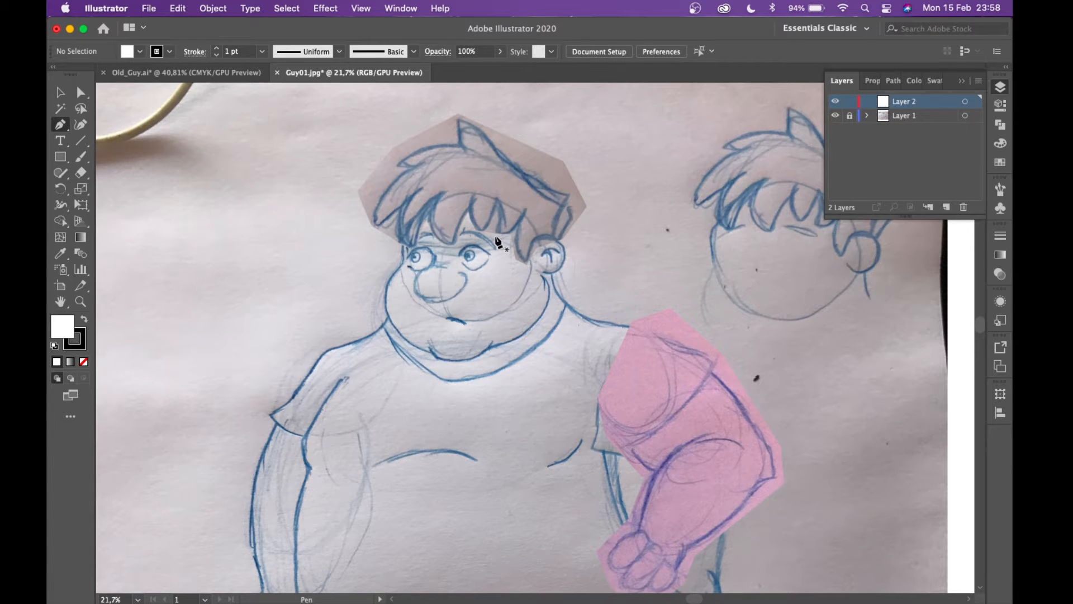
pyautogui.scroll(5, 497, 241)
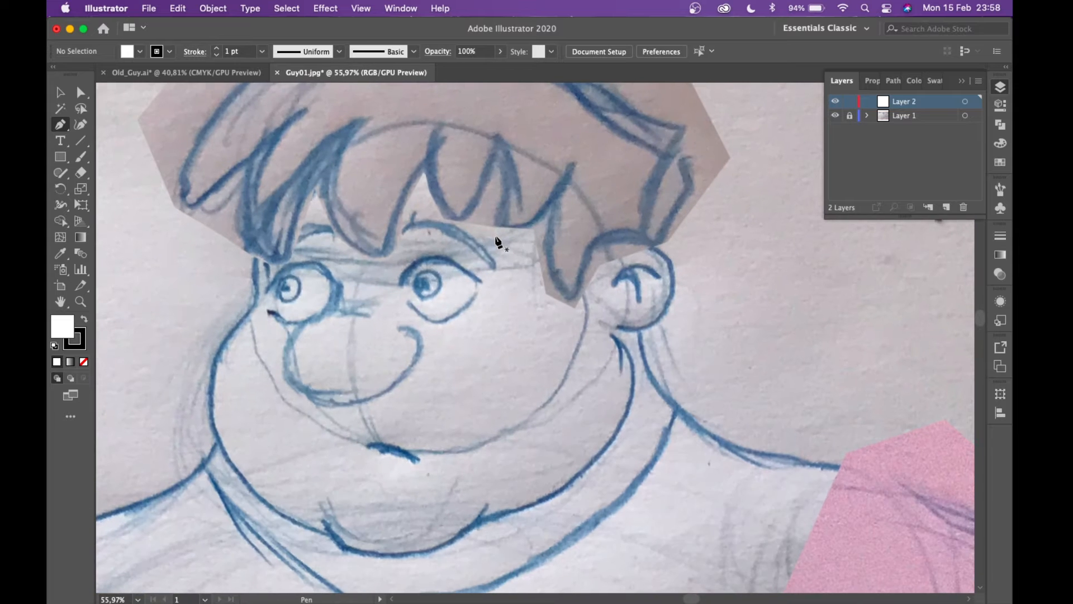
pyautogui.hscroll(-2, 497, 242)
pyautogui.scroll(1, 497, 241)
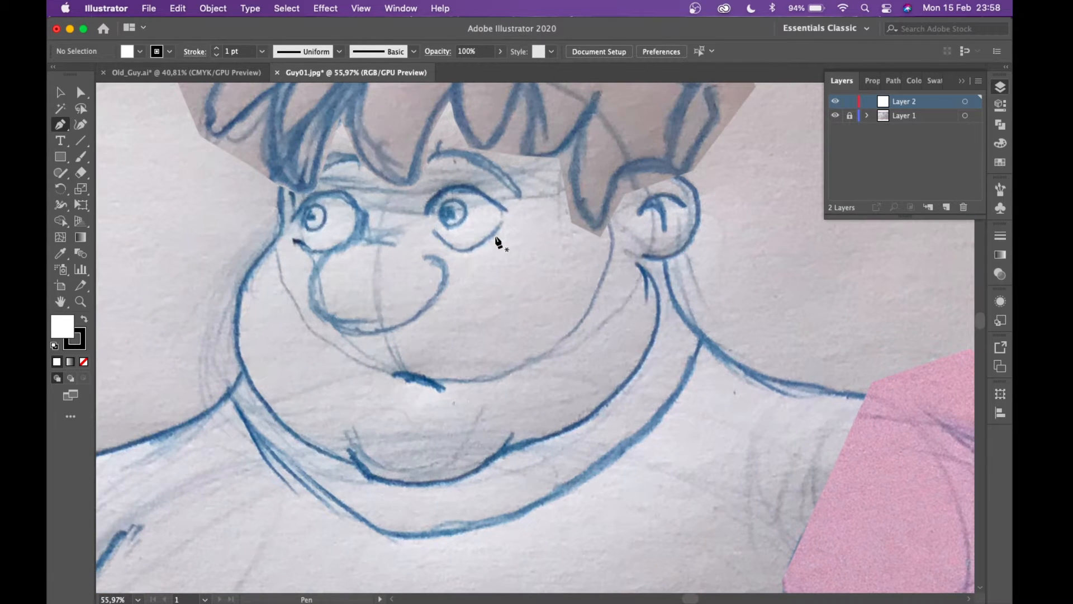
pyautogui.scroll(2, 497, 242)
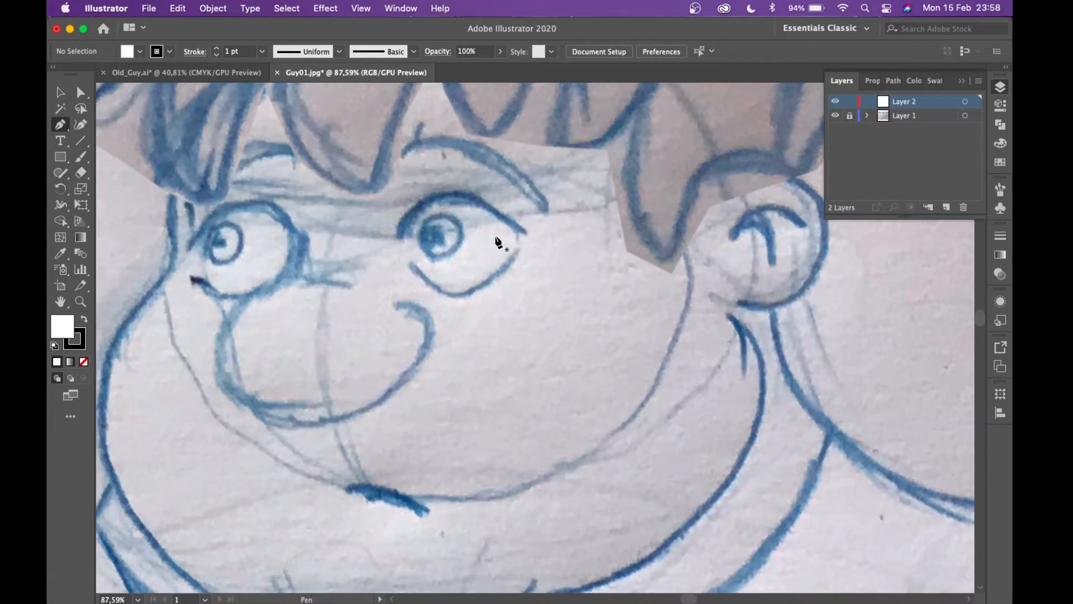
pyautogui.click(399, 233)
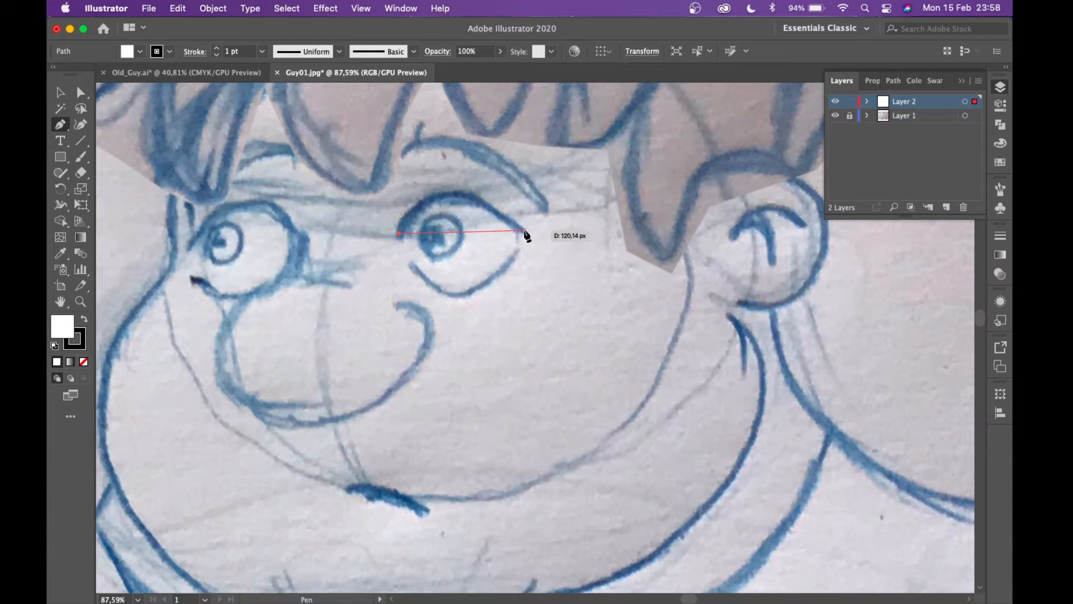
pyautogui.moveTo(523, 234); pyautogui.dragTo(606, 331)
pyautogui.press('super+z')
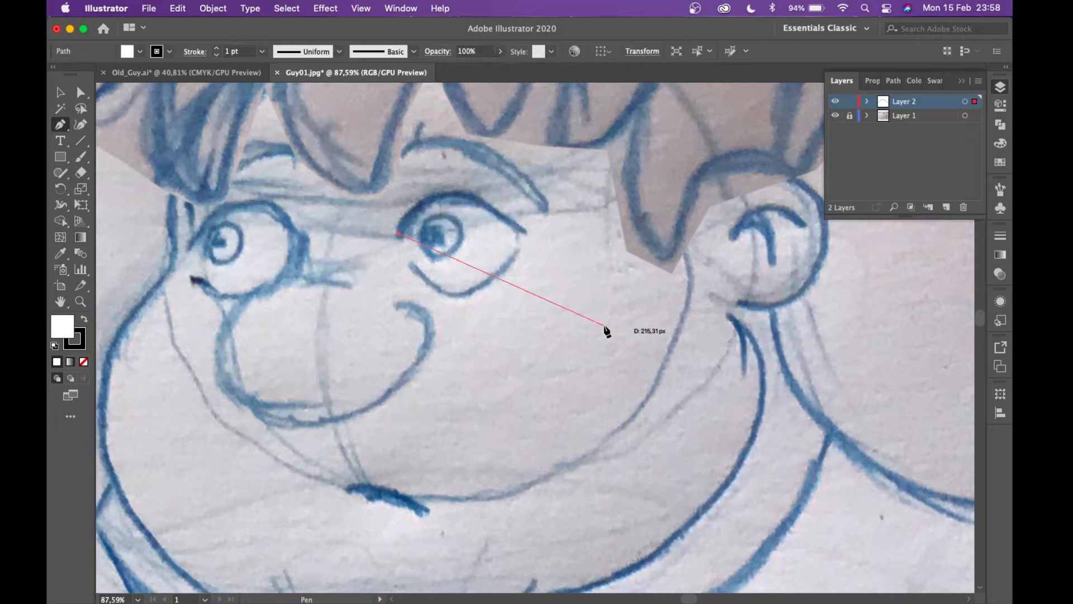
pyautogui.moveTo(459, 194); pyautogui.dragTo(511, 195)
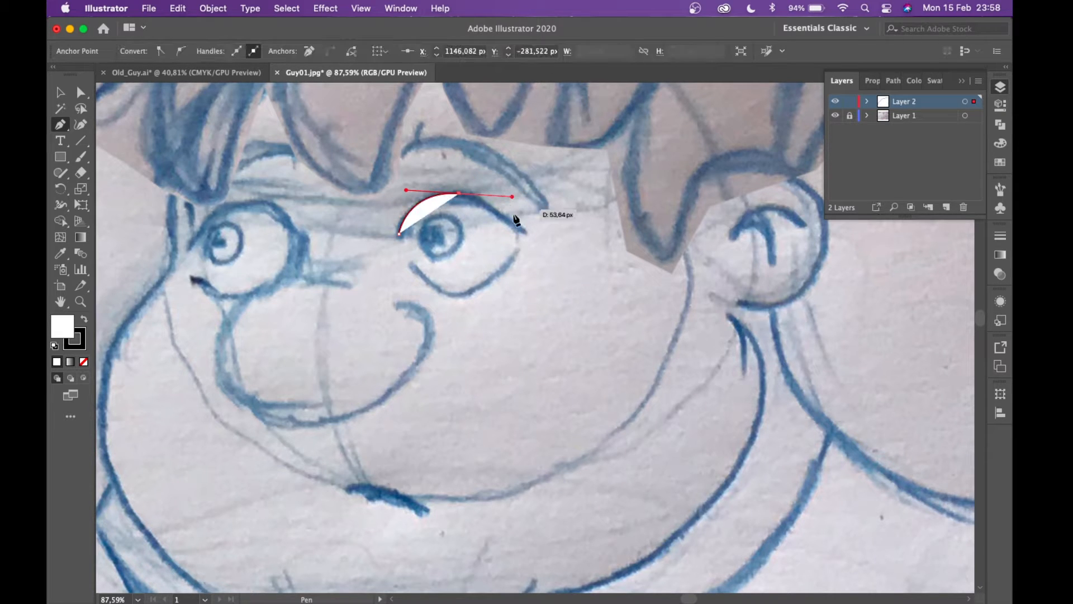
pyautogui.moveTo(522, 233); pyautogui.dragTo(539, 248)
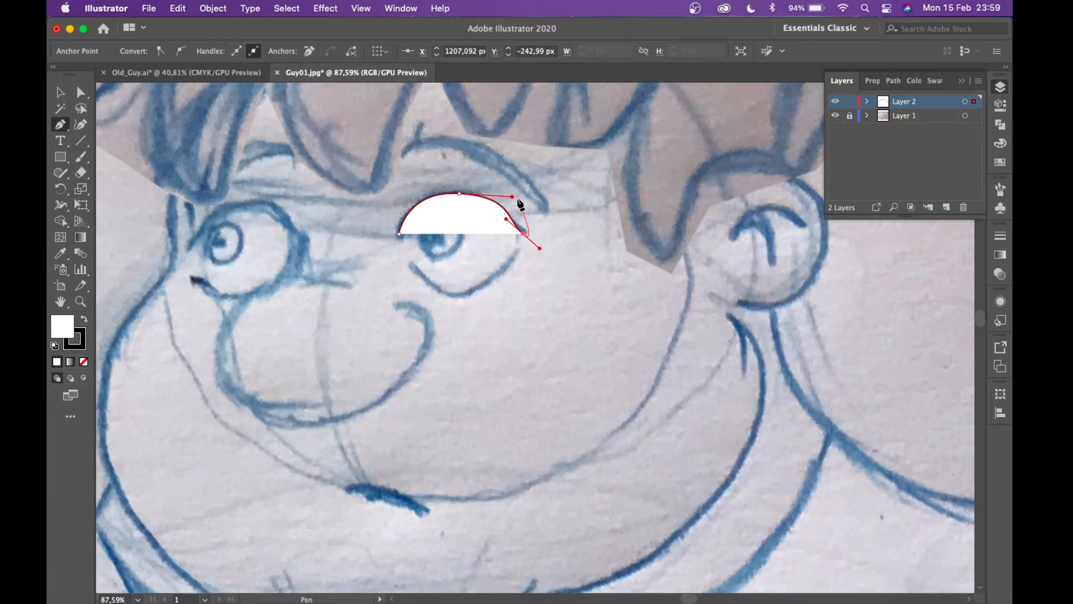
pyautogui.moveTo(512, 196); pyautogui.dragTo(493, 200)
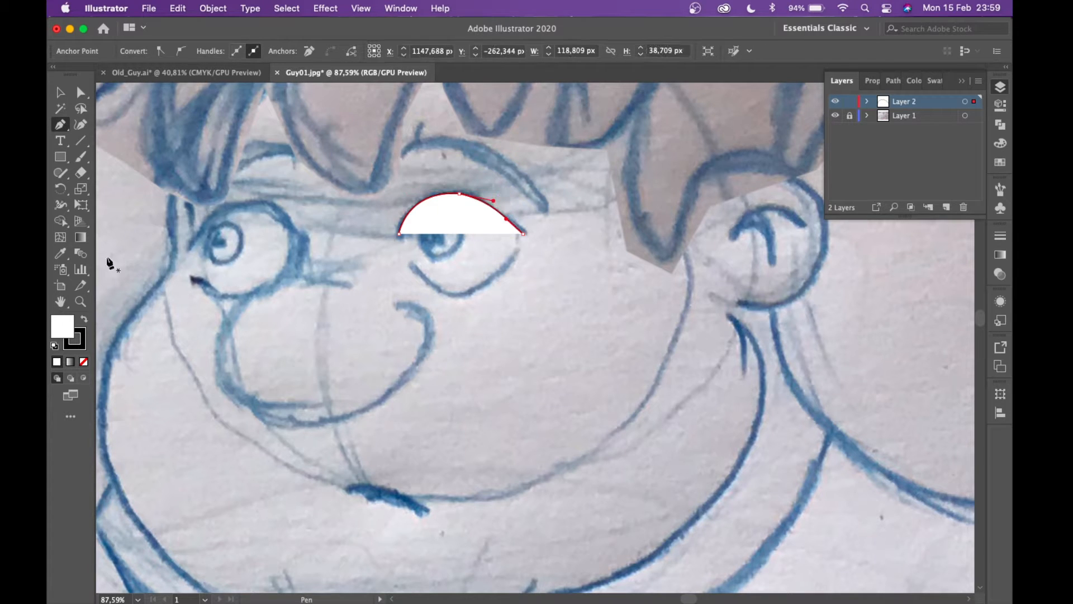
# - Remove the fill from the upper eyelid path and refine its curve handles to follow the sketch
pyautogui.click(83, 362)
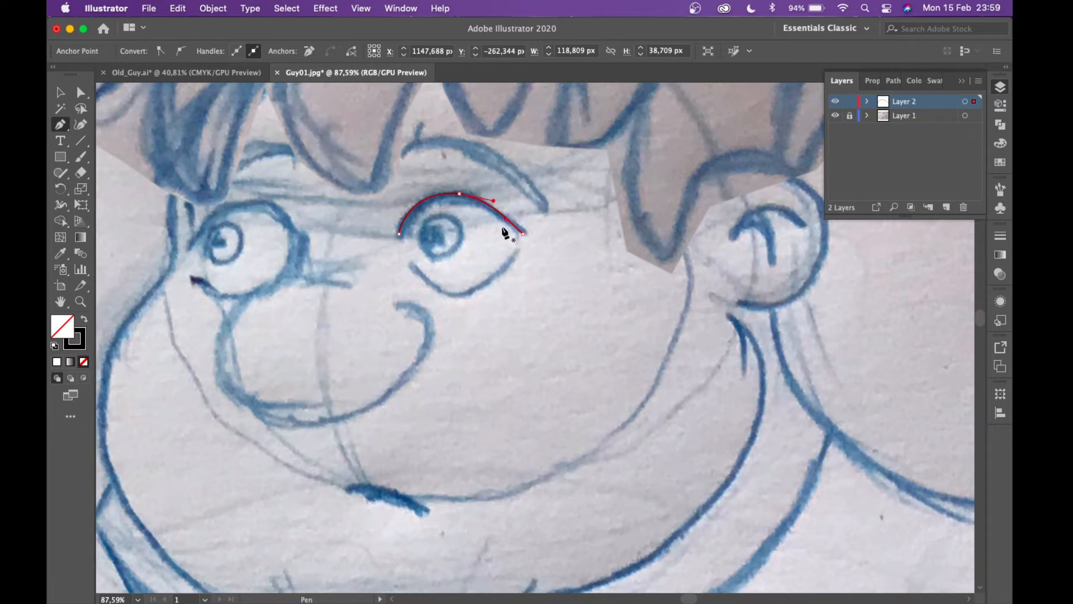
pyautogui.press('alt')
pyautogui.press('alt')
pyautogui.moveTo(506, 219); pyautogui.dragTo(502, 220)
pyautogui.press('alt')
pyautogui.moveTo(399, 234); pyautogui.dragTo(399, 258)
pyautogui.keyDown('super'); pyautogui.click(409, 263); pyautogui.keyUp('super')
# - Trace the right eye's lower eyelid as a separate curve about 104 px wide and 45 px high
pyautogui.click(410, 263)
pyautogui.moveTo(470, 292); pyautogui.dragTo(497, 275)
pyautogui.click(518, 249)
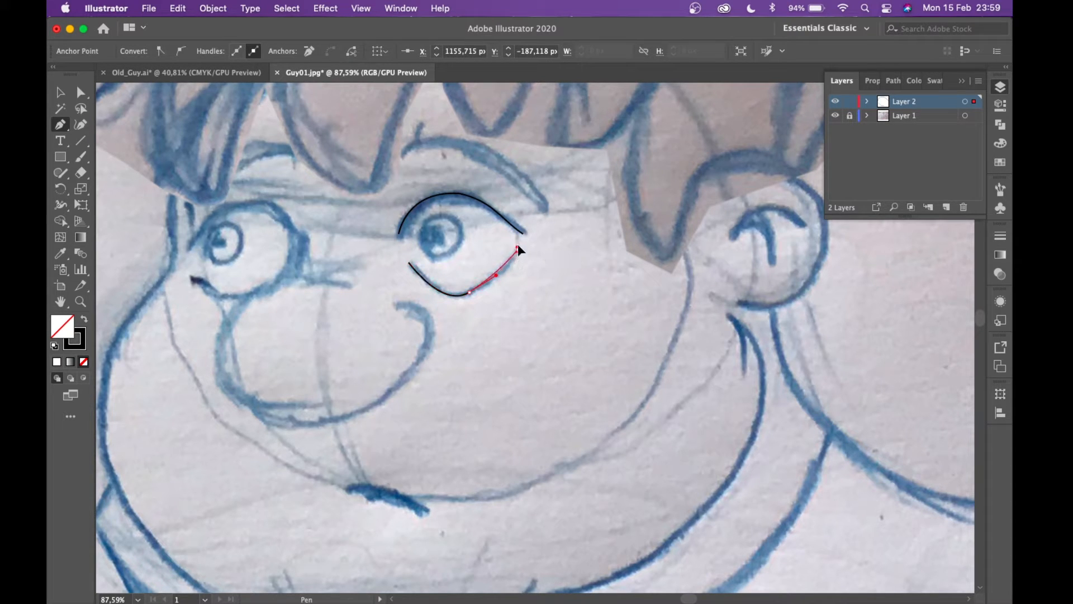
pyautogui.click(535, 225)
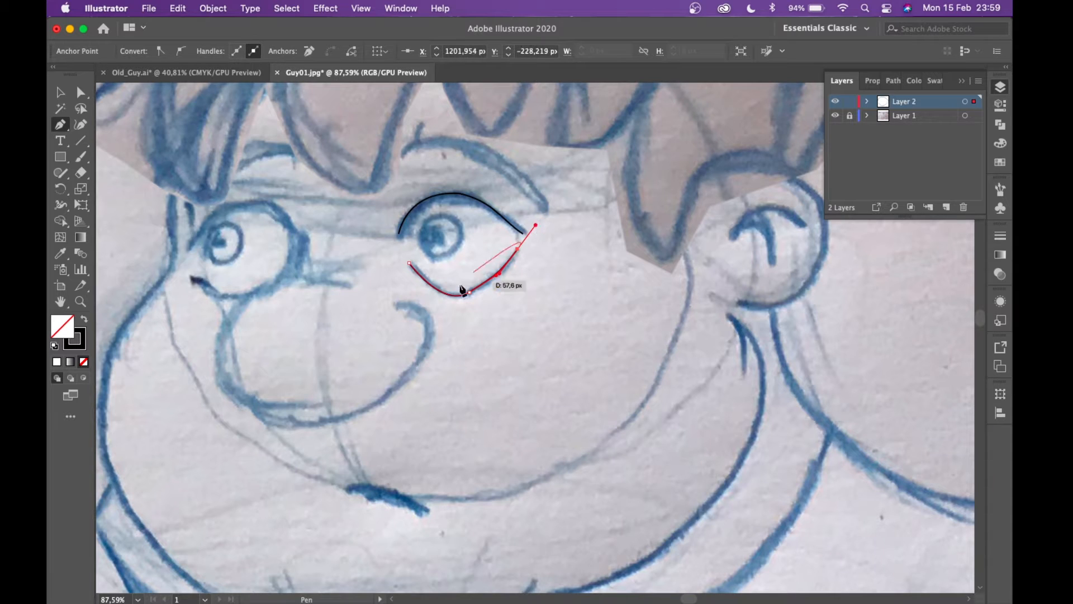
pyautogui.moveTo(492, 281); pyautogui.dragTo(489, 286)
# - Reshape the lower eyelid around its middle anchor point so the curve follows the sketch line
pyautogui.scroll(6, 482, 291)
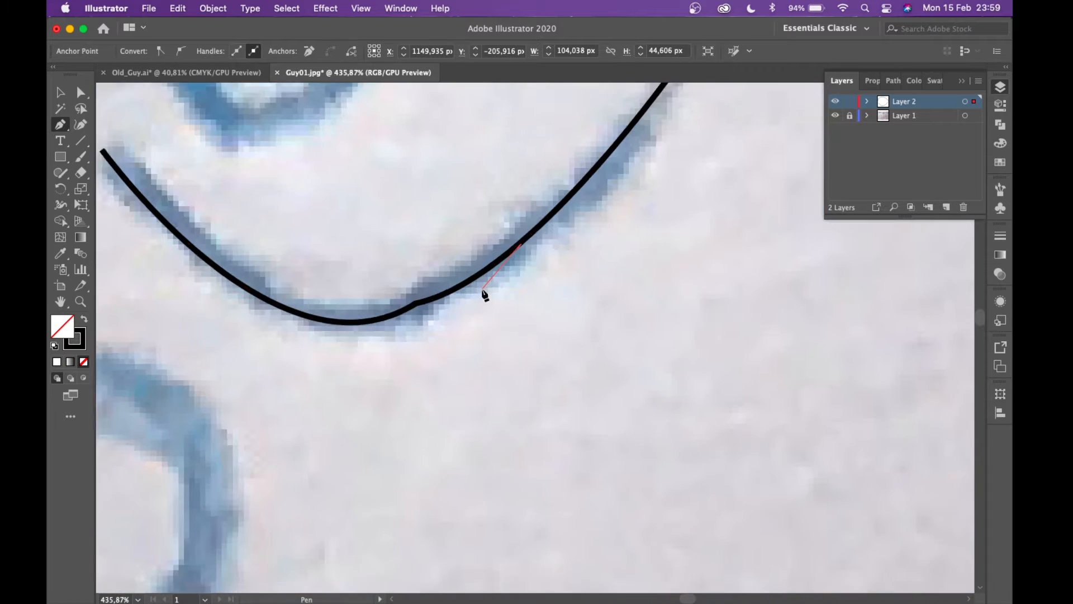
pyautogui.scroll(1, 484, 295)
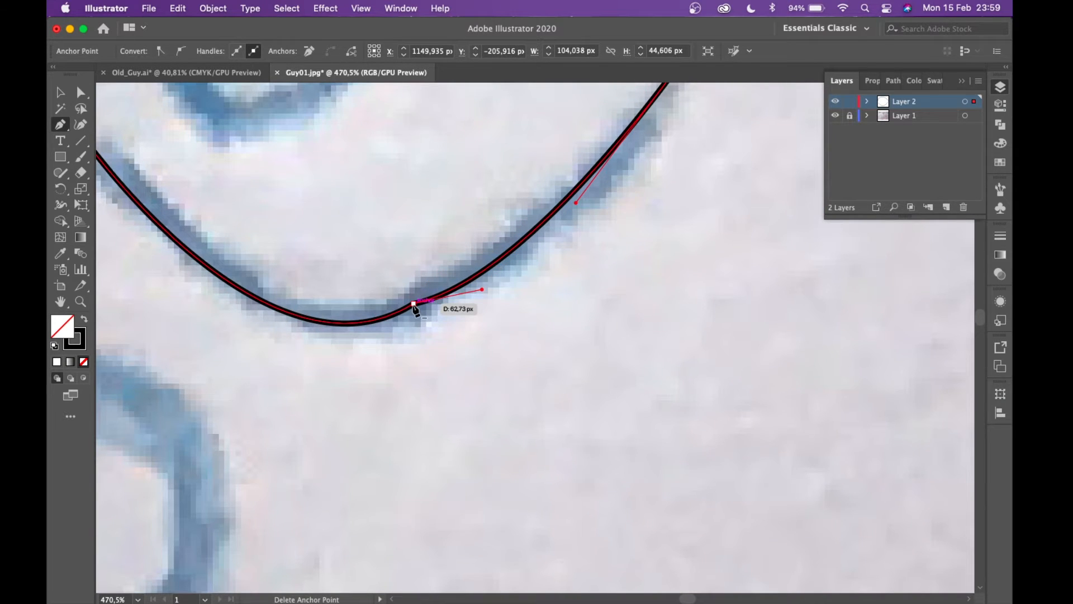
pyautogui.moveTo(414, 305); pyautogui.dragTo(242, 370)
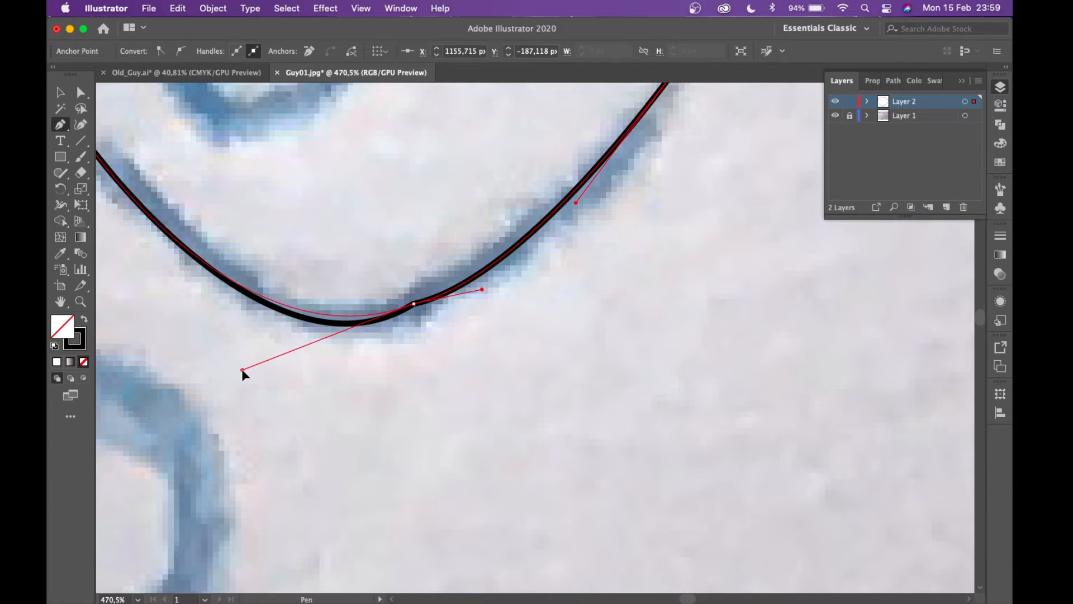
pyautogui.keyDown('super'); pyautogui.click(414, 304); pyautogui.keyUp('super')
pyautogui.keyDown('alt'); pyautogui.click(482, 290); pyautogui.keyUp('alt')
# - Trace the eyebrow above the right eye as an open curve from its inner end to its outer tip
pyautogui.scroll(-10, 488, 273)
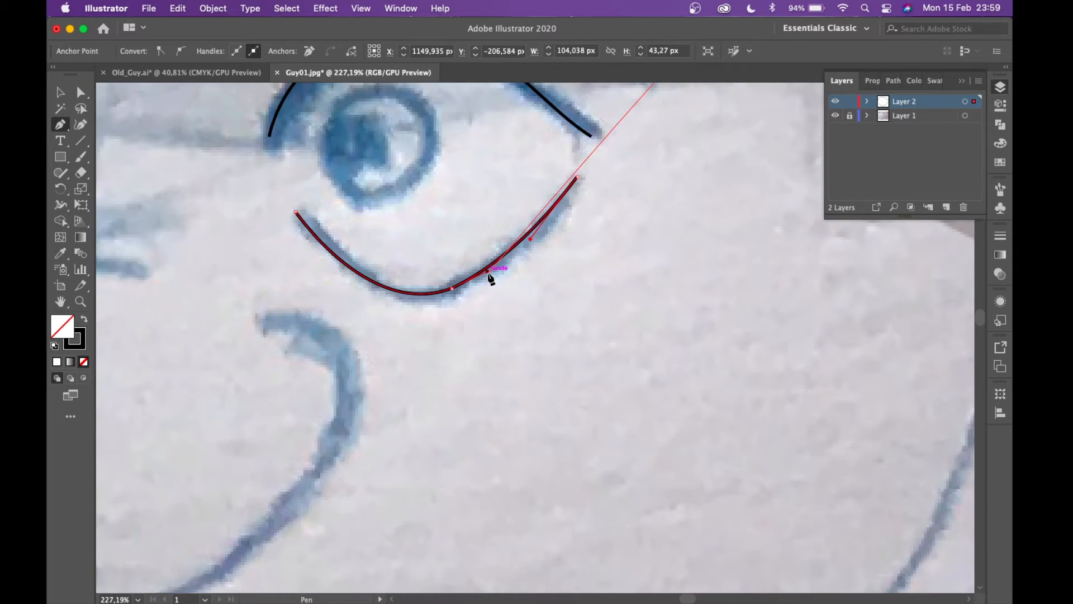
pyautogui.scroll(1, 490, 278)
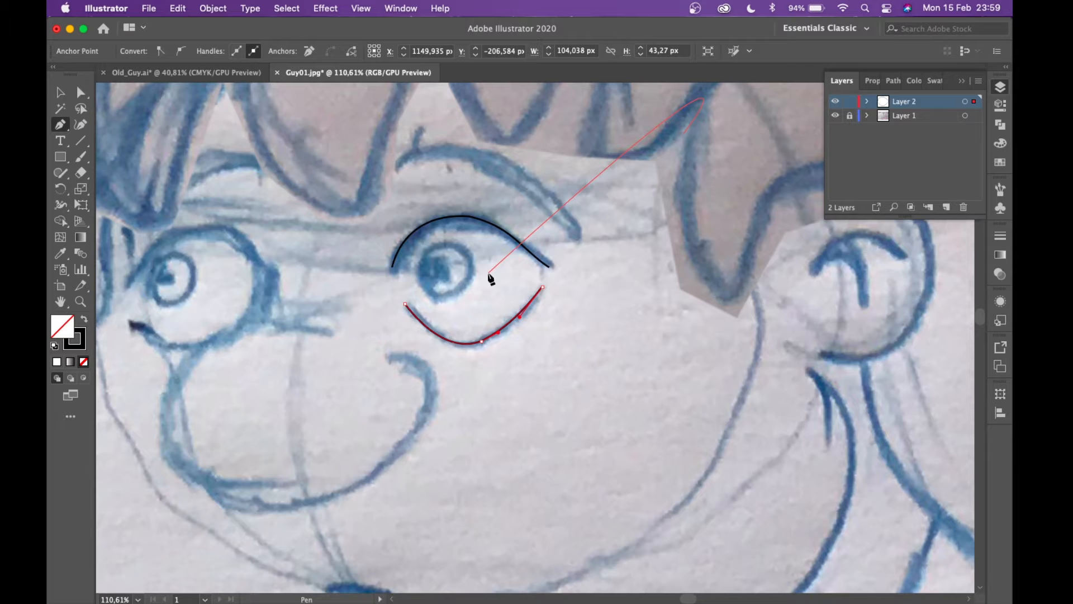
pyautogui.scroll(-3, 490, 277)
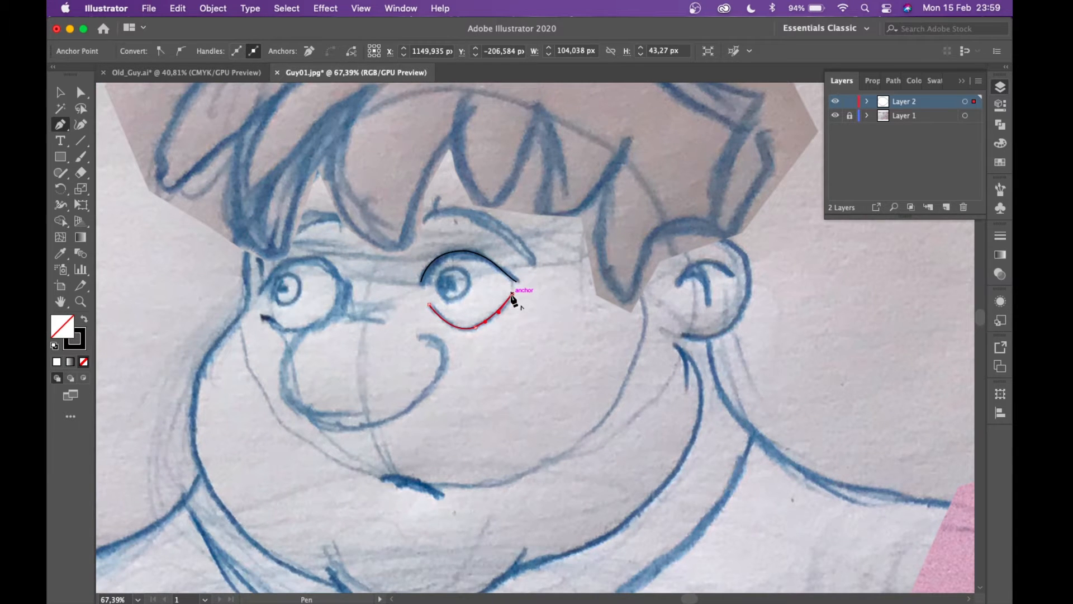
pyautogui.scroll(3, 511, 250)
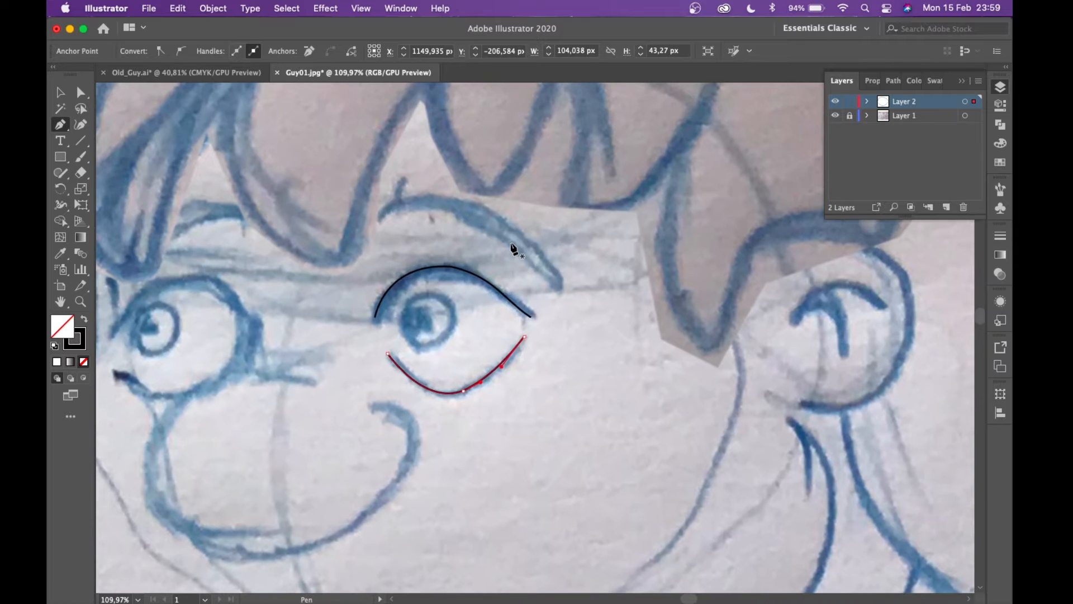
pyautogui.click(379, 221)
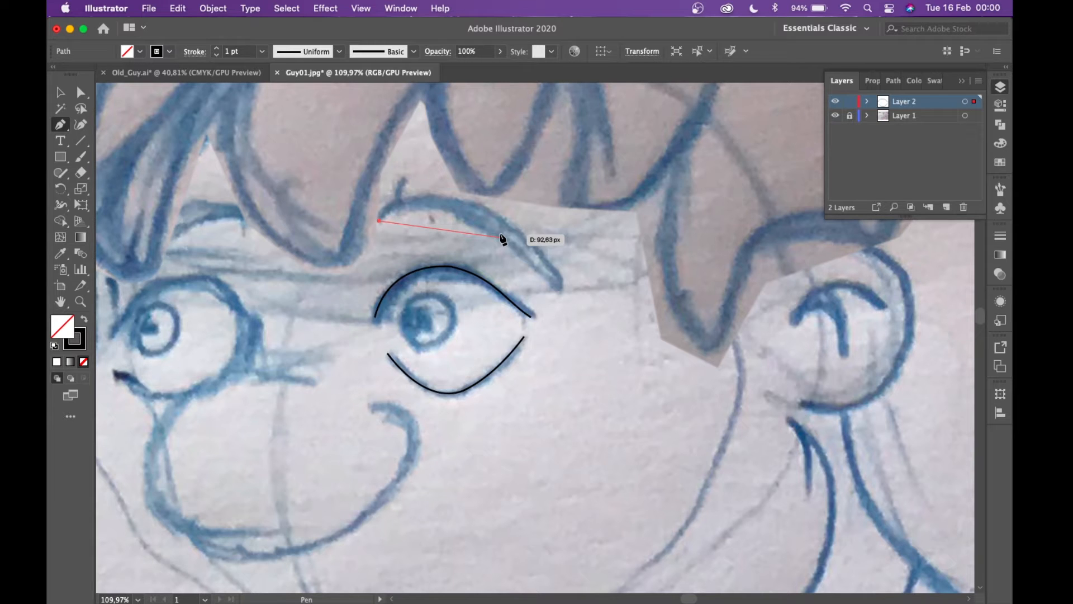
pyautogui.moveTo(500, 233); pyautogui.dragTo(562, 292)
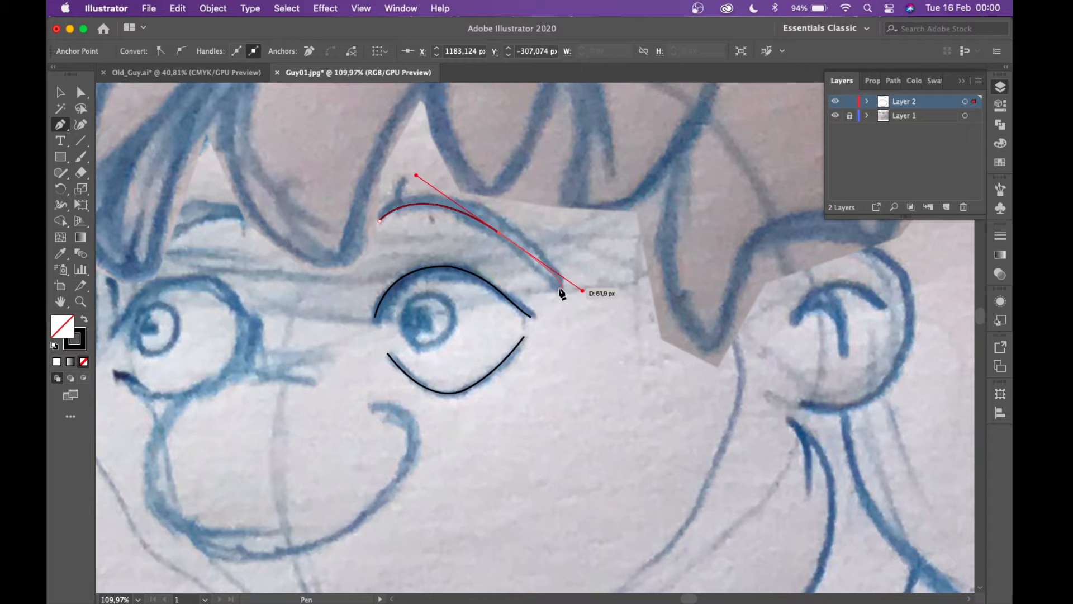
pyautogui.moveTo(561, 292); pyautogui.dragTo(562, 292)
pyautogui.click(574, 312)
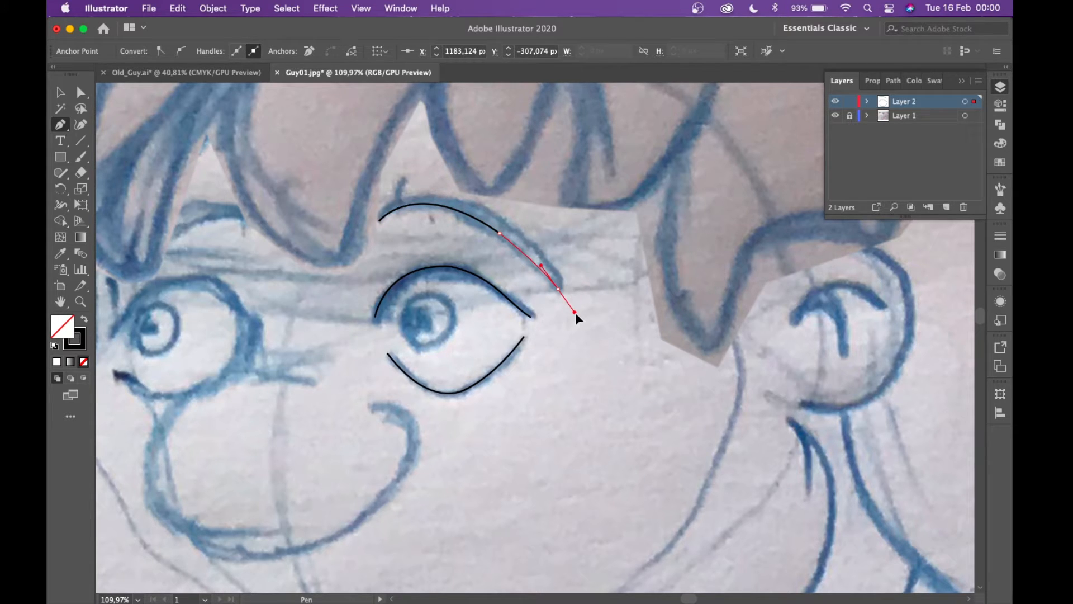
pyautogui.moveTo(575, 313); pyautogui.dragTo(593, 332)
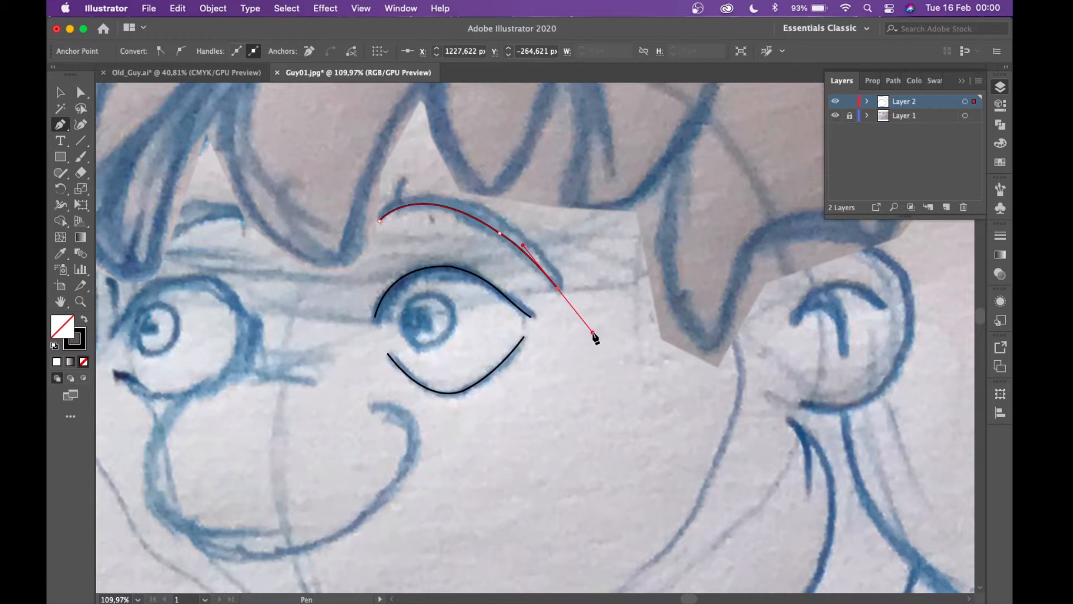
# - Trace the nose as an open curve about 208 px wide and 144 px high, adjusting the handles to follow its curled end
pyautogui.hscroll(-5, 647, 359)
pyautogui.scroll(-3, 647, 359)
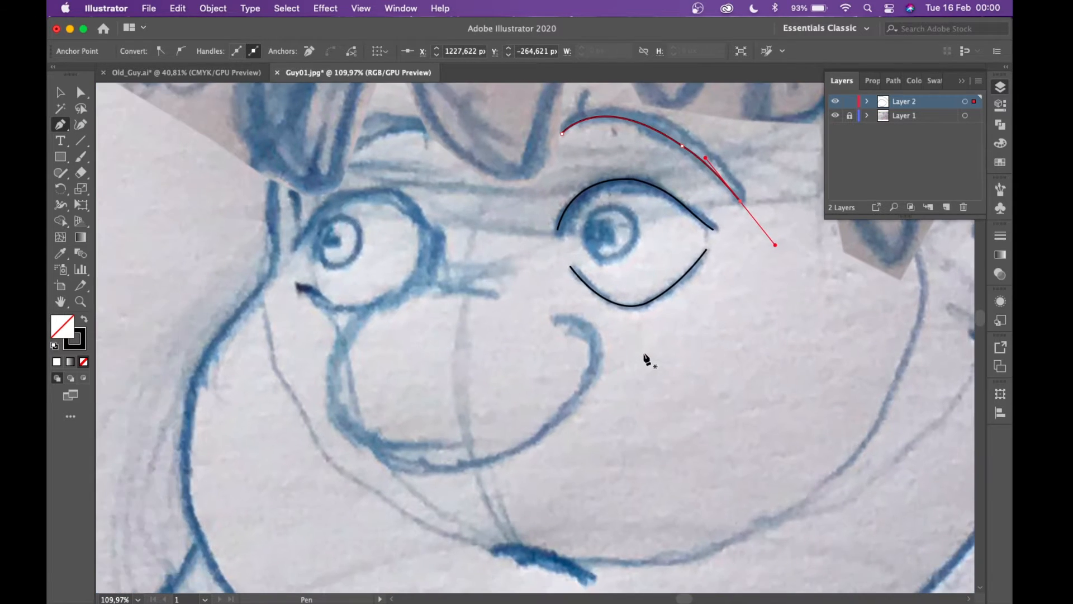
pyautogui.hscroll(-3, 647, 359)
pyautogui.scroll(-2, 647, 360)
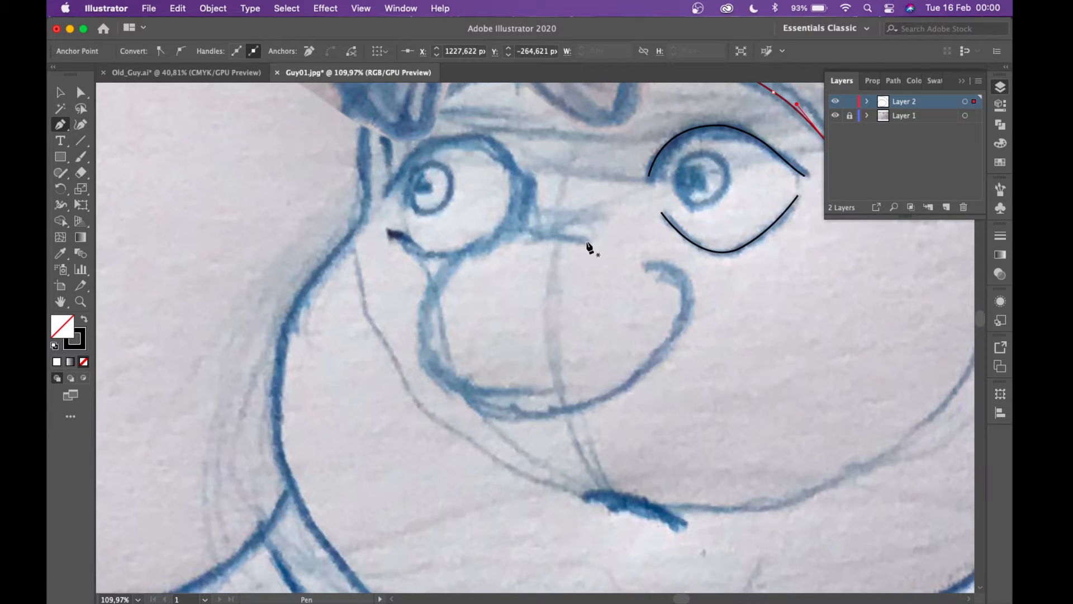
pyautogui.click(588, 242)
pyautogui.moveTo(431, 289); pyautogui.dragTo(377, 385)
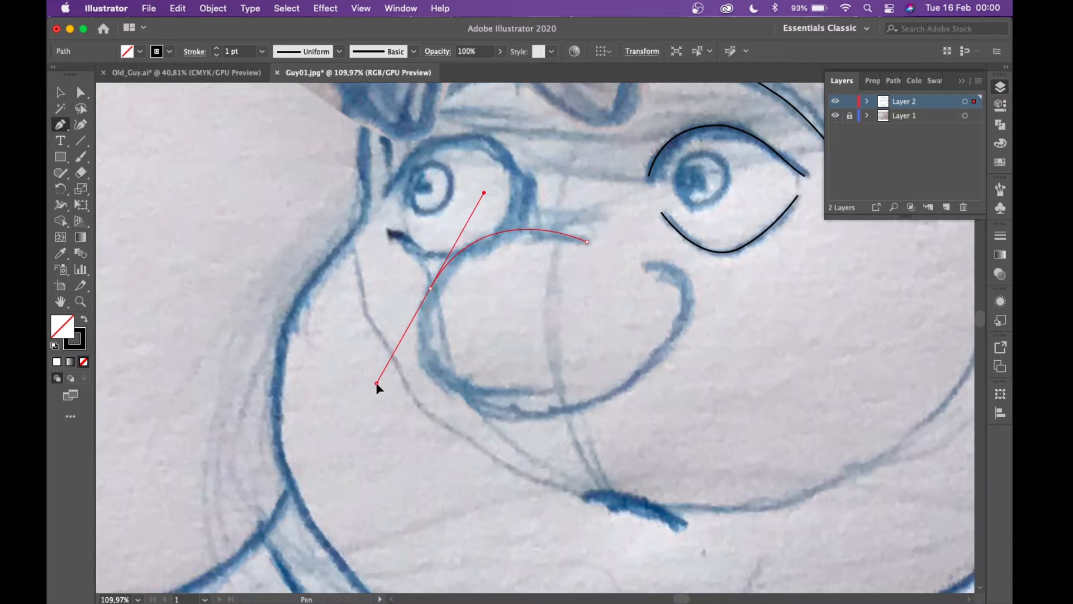
pyautogui.moveTo(553, 414); pyautogui.dragTo(608, 402)
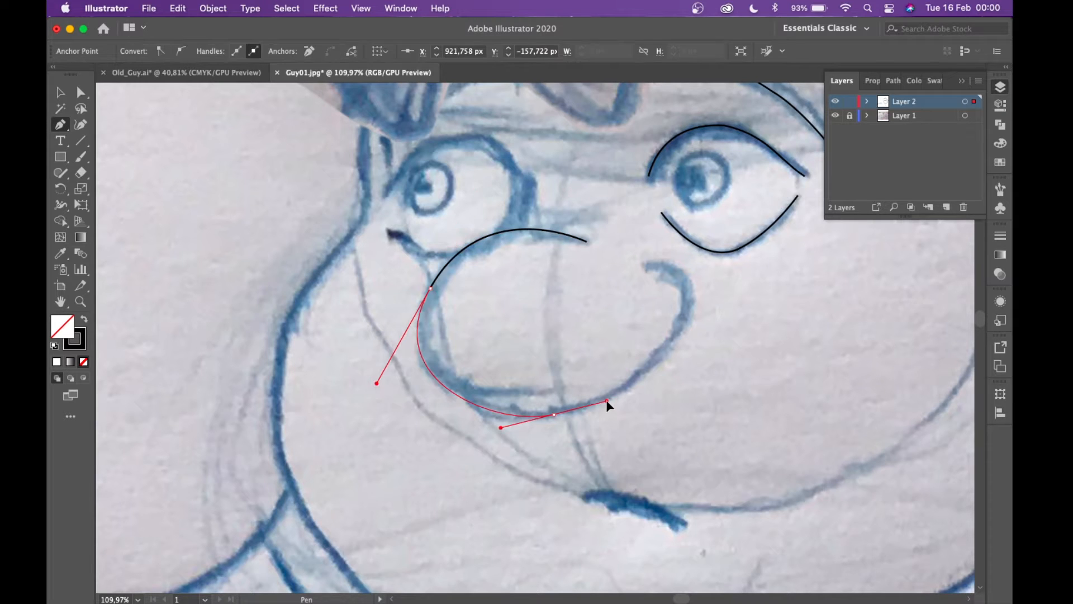
pyautogui.moveTo(608, 402); pyautogui.dragTo(611, 397)
pyautogui.moveTo(686, 284); pyautogui.dragTo(664, 229)
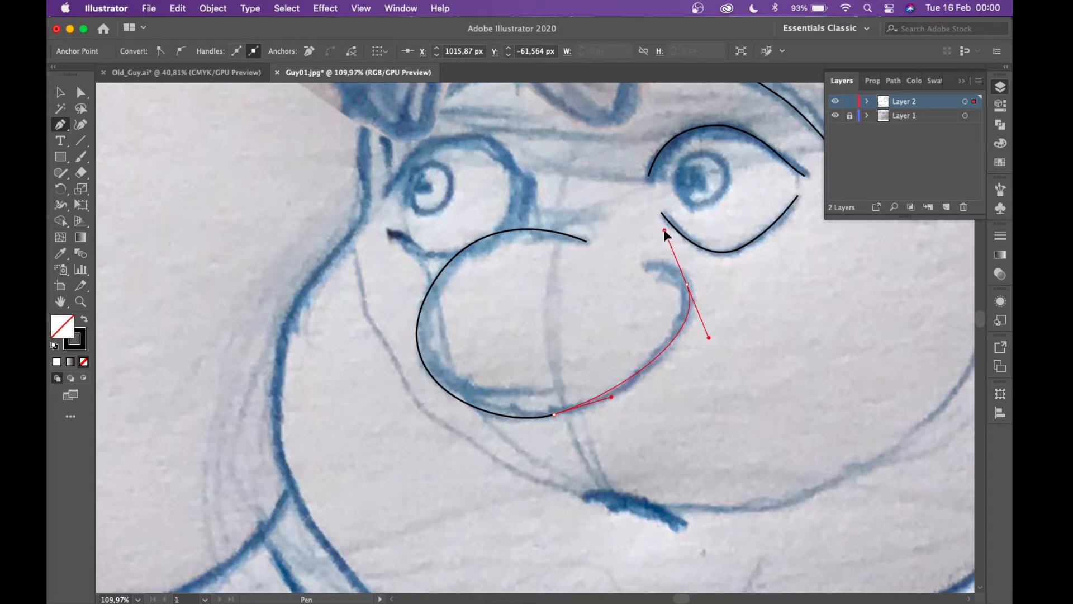
pyautogui.moveTo(643, 268); pyautogui.dragTo(621, 276)
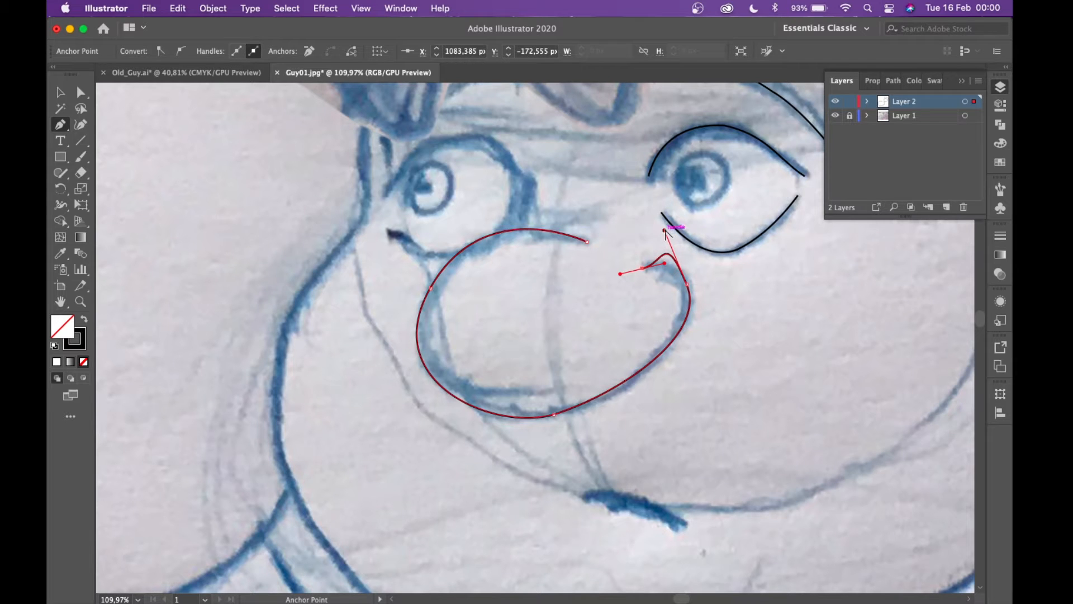
pyautogui.moveTo(664, 230); pyautogui.dragTo(682, 269)
# - Trace the short mouth line below the nose as a separate open curve along the sketch's upper edge
pyautogui.scroll(-3, 762, 292)
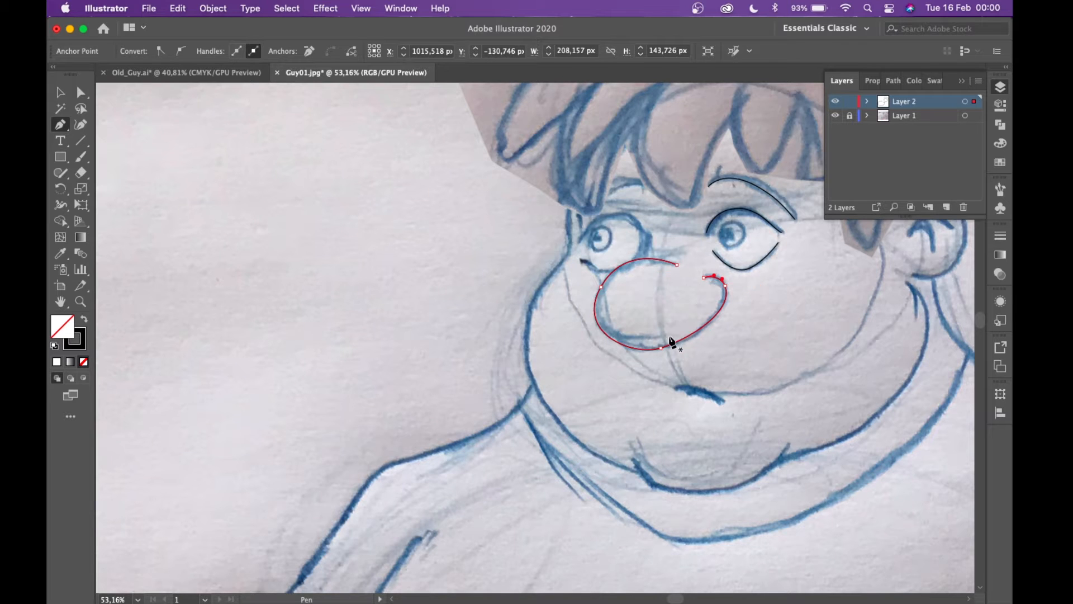
pyautogui.scroll(3, 671, 342)
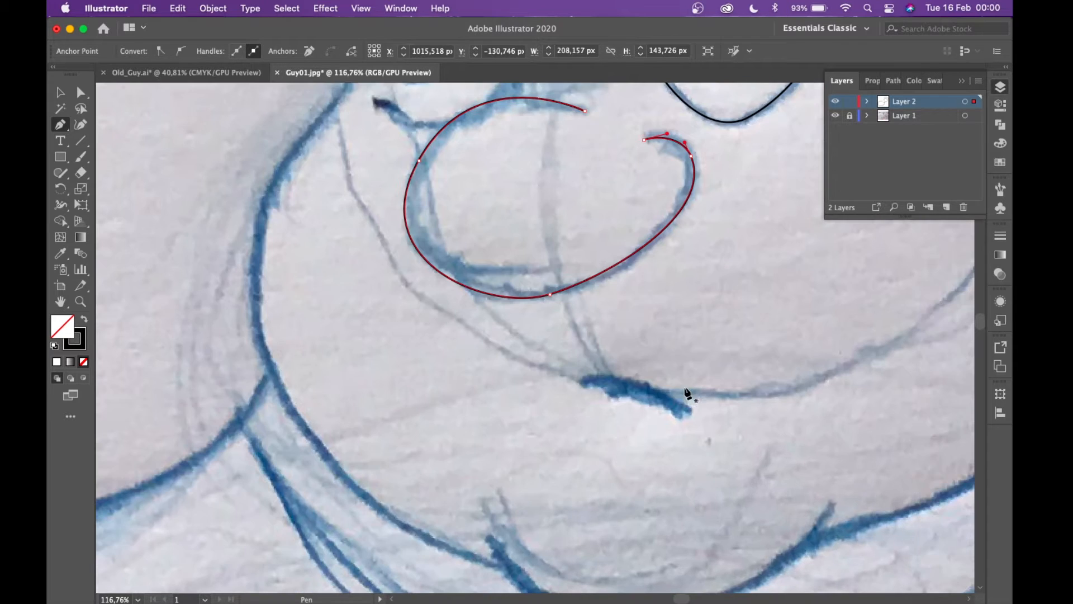
pyautogui.click(583, 385)
pyautogui.moveTo(687, 414); pyautogui.dragTo(757, 480)
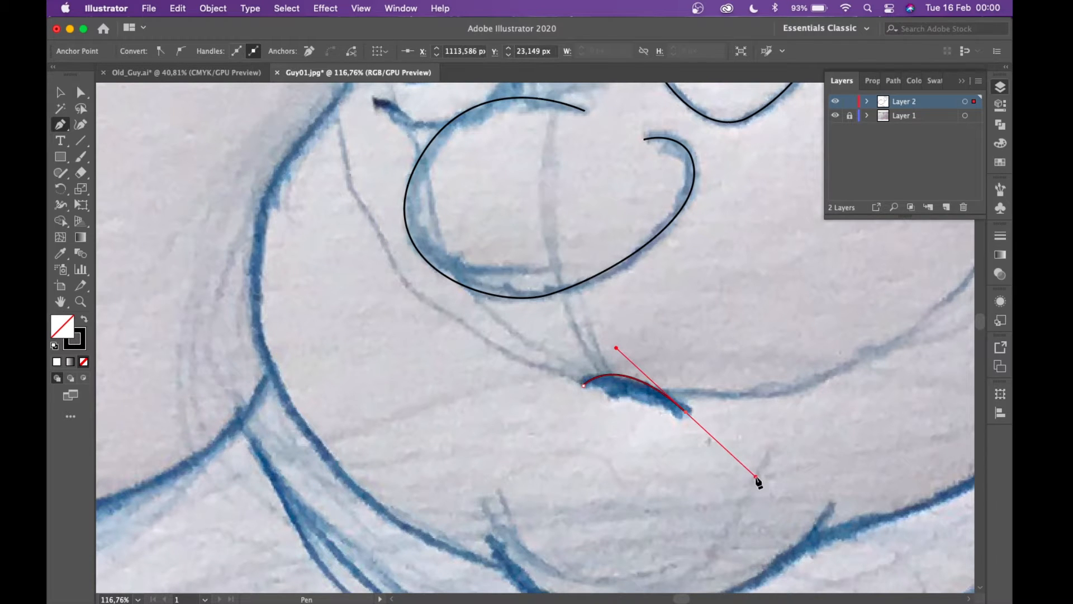
# - Trace the inner side of the left eye as a short curve rising from the top of the nose outline
pyautogui.scroll(-3, 598, 330)
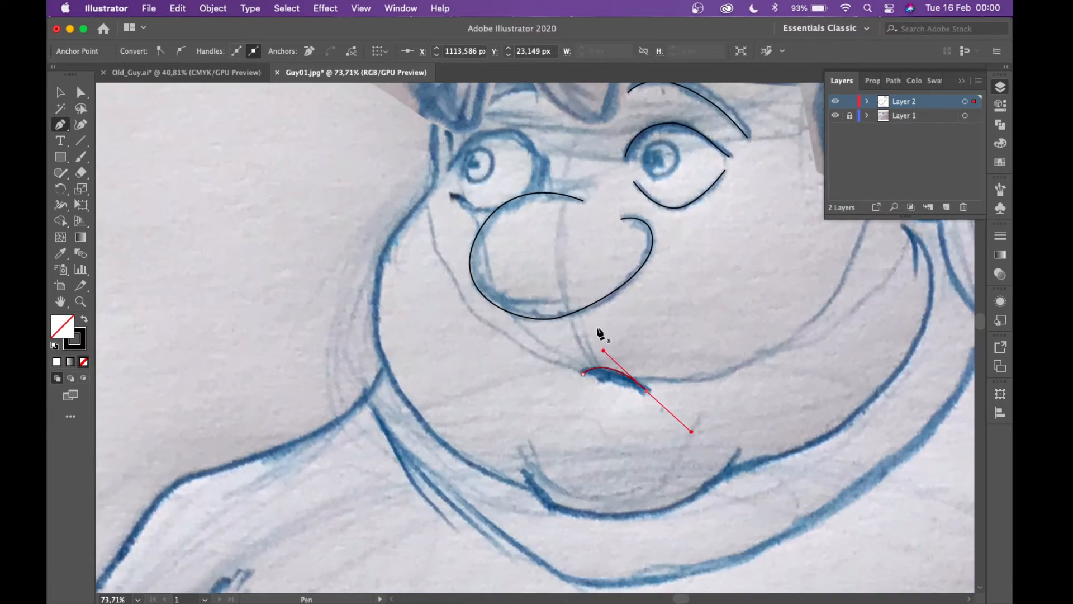
pyautogui.scroll(3, 599, 331)
pyautogui.hscroll(3, 599, 331)
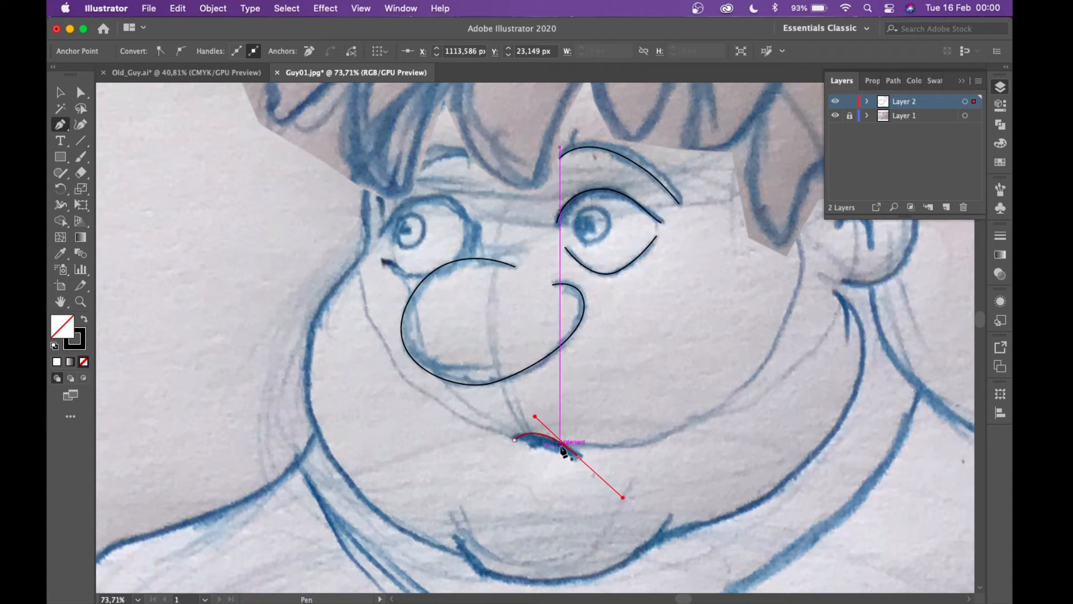
pyautogui.scroll(4, 561, 450)
pyautogui.hscroll(2, 562, 450)
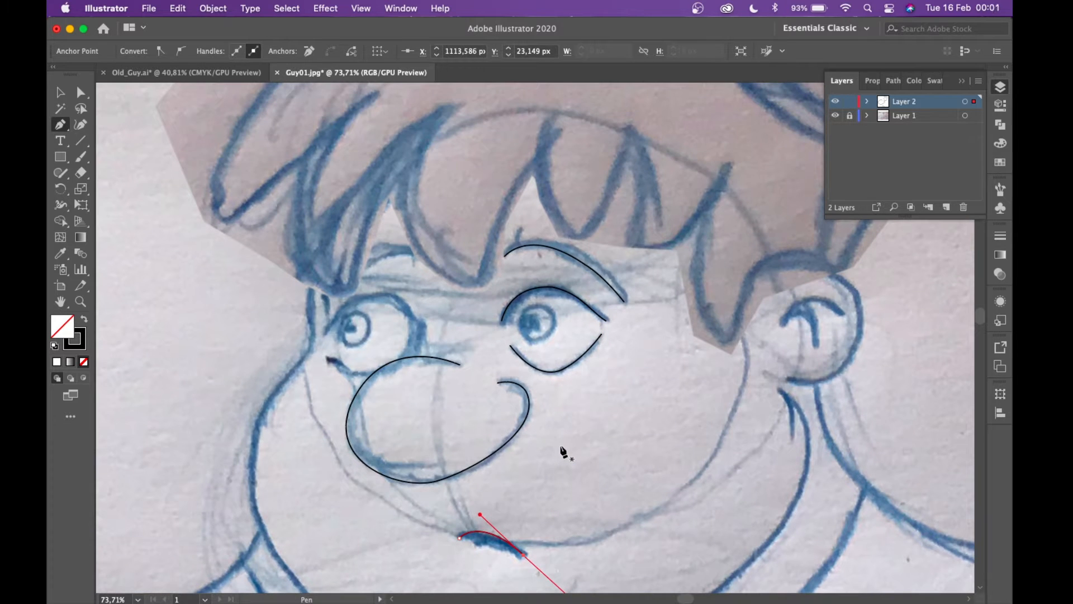
pyautogui.scroll(4, 452, 374)
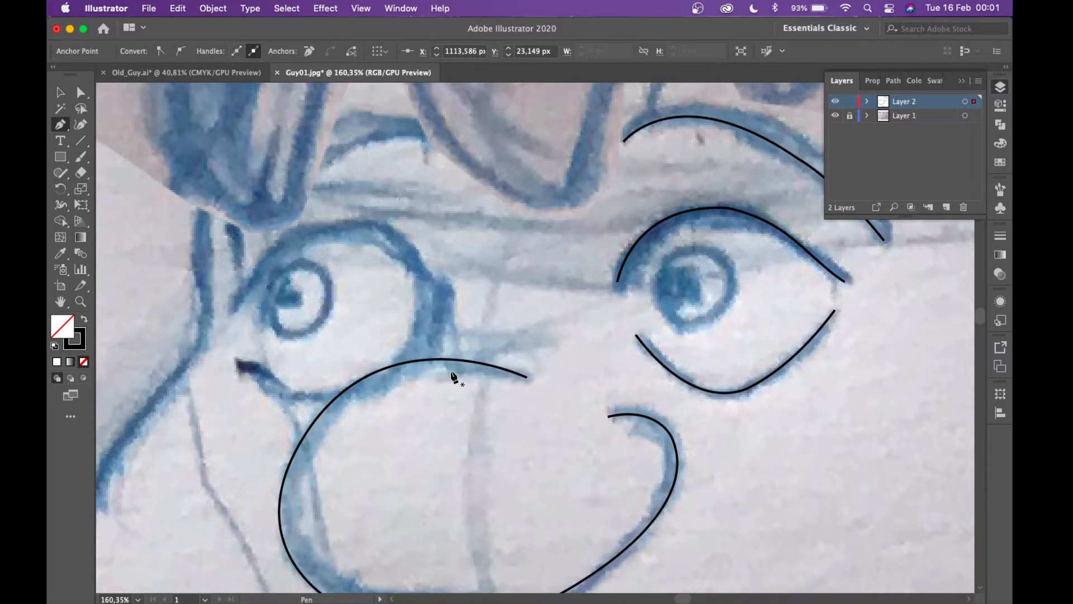
pyautogui.moveTo(406, 362); pyautogui.dragTo(381, 186)
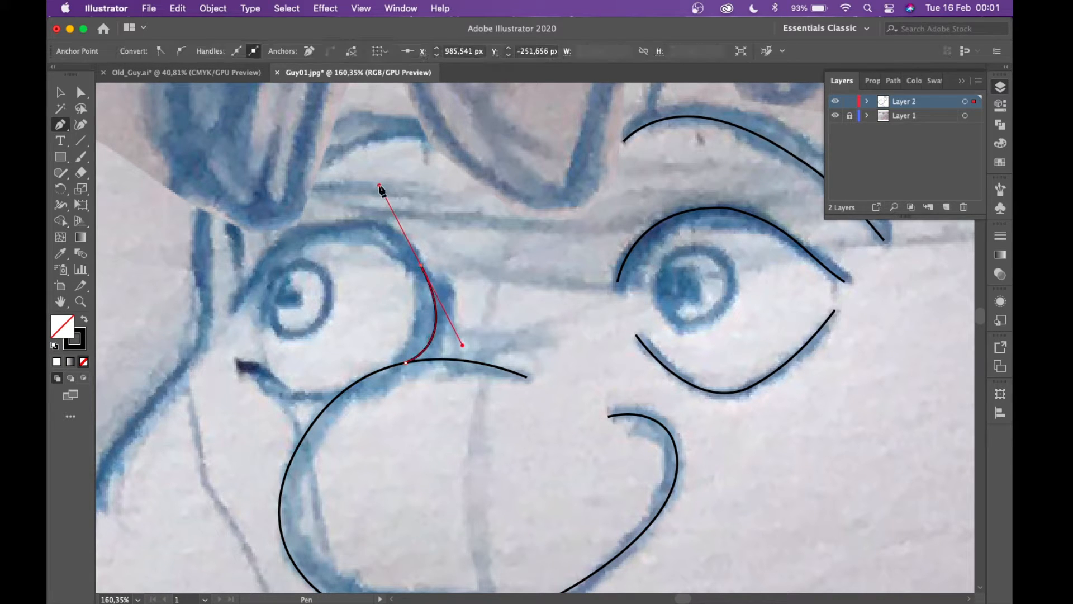
# - Trace the ear's outer outline as an open curve about 121 px wide and 138 px high, refining the handles at its middle anchor
pyautogui.scroll(-5, 438, 258)
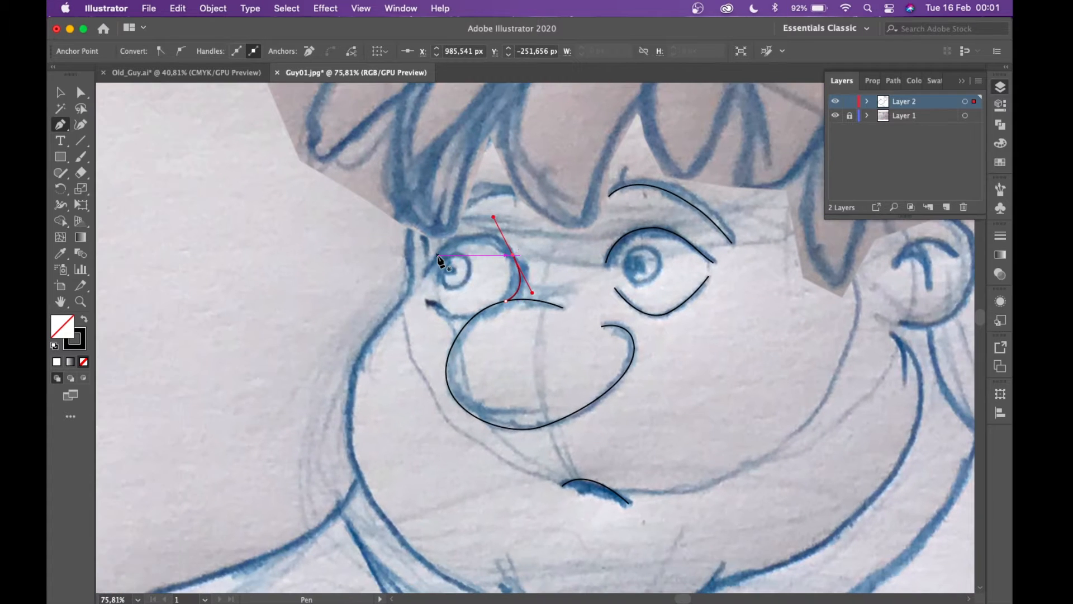
pyautogui.scroll(3, 438, 258)
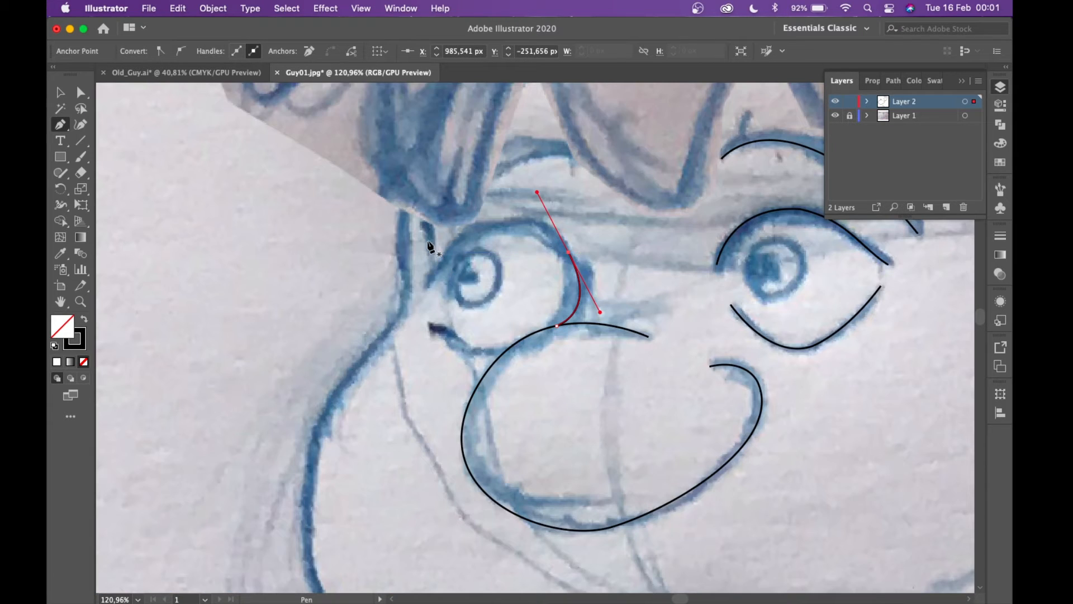
pyautogui.scroll(-4, 430, 246)
pyautogui.scroll(4, 411, 218)
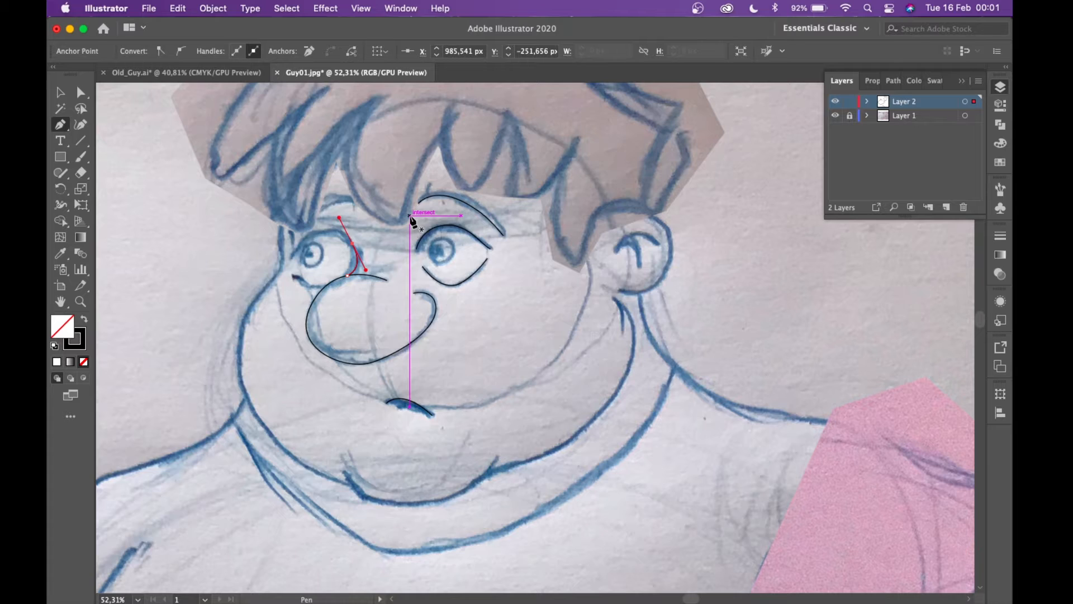
pyautogui.scroll(-4, 412, 220)
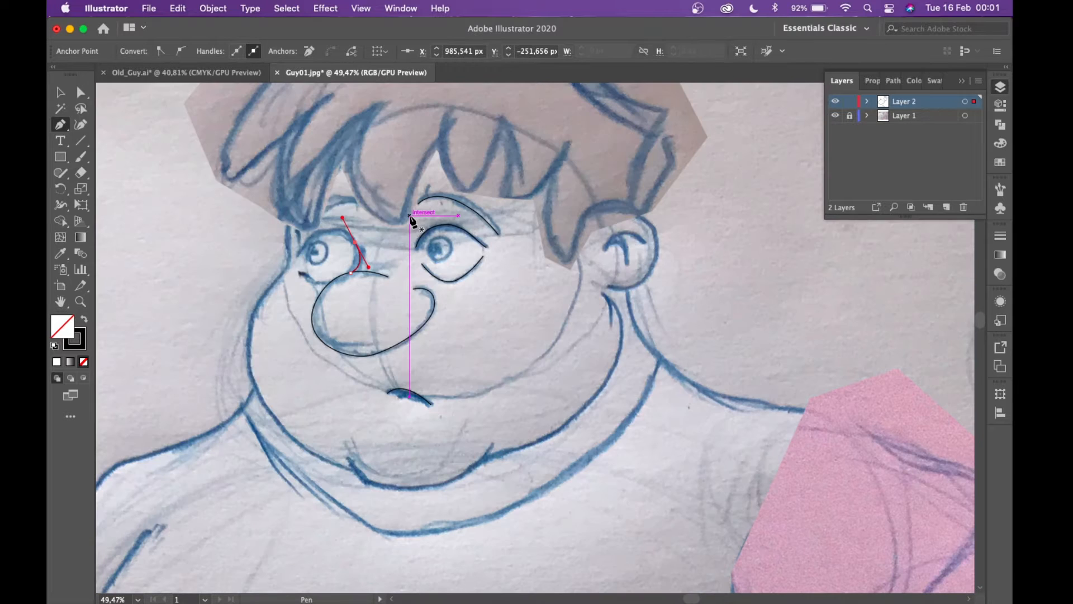
pyautogui.scroll(4, 412, 221)
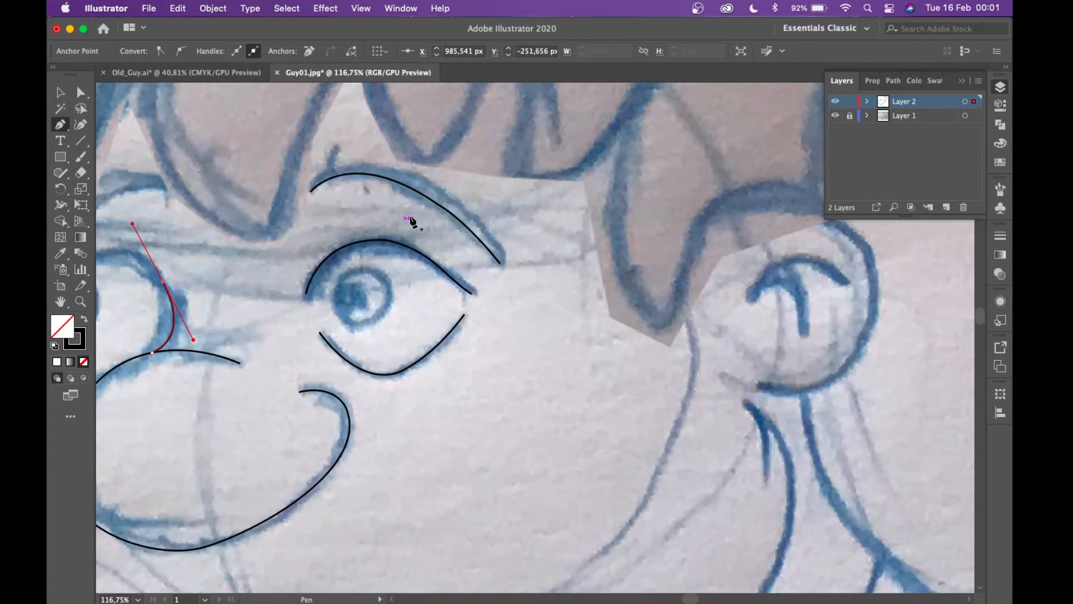
pyautogui.hscroll(4, 412, 221)
pyautogui.click(602, 234)
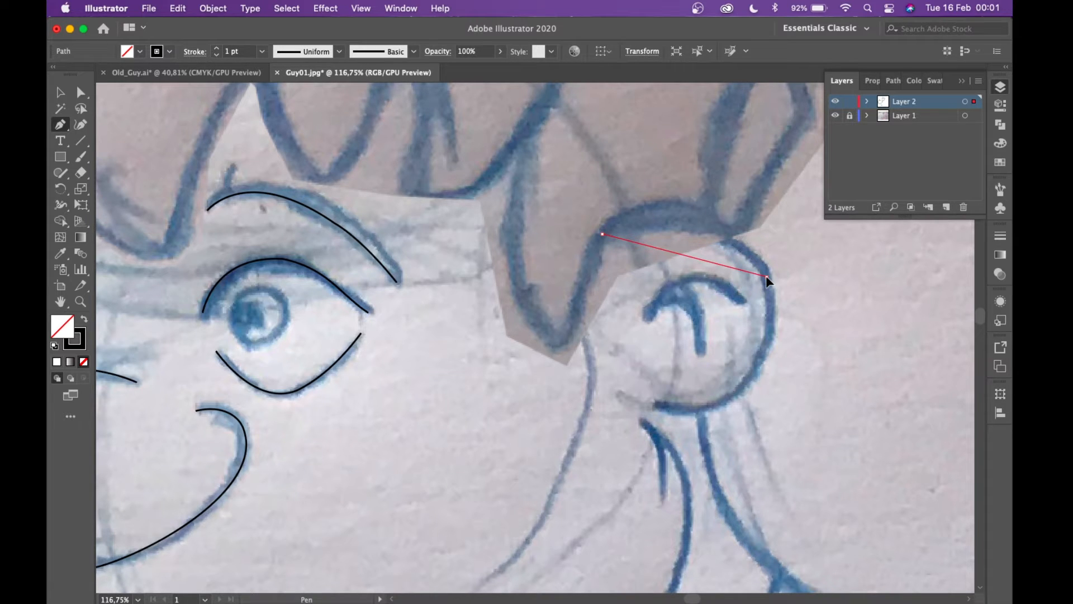
pyautogui.moveTo(766, 276); pyautogui.dragTo(842, 403)
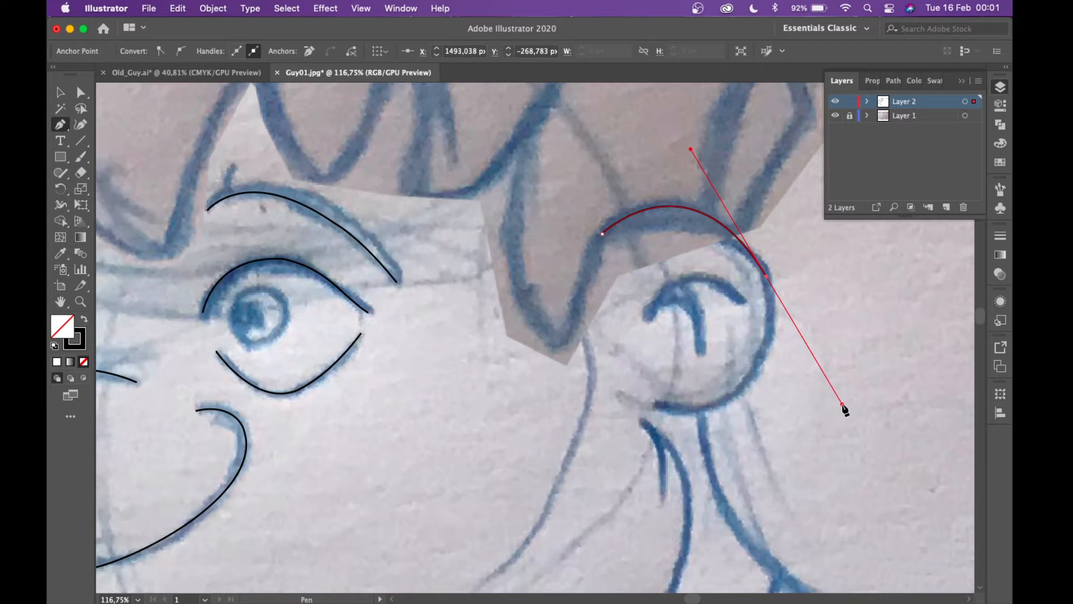
pyautogui.moveTo(658, 406); pyautogui.dragTo(637, 397)
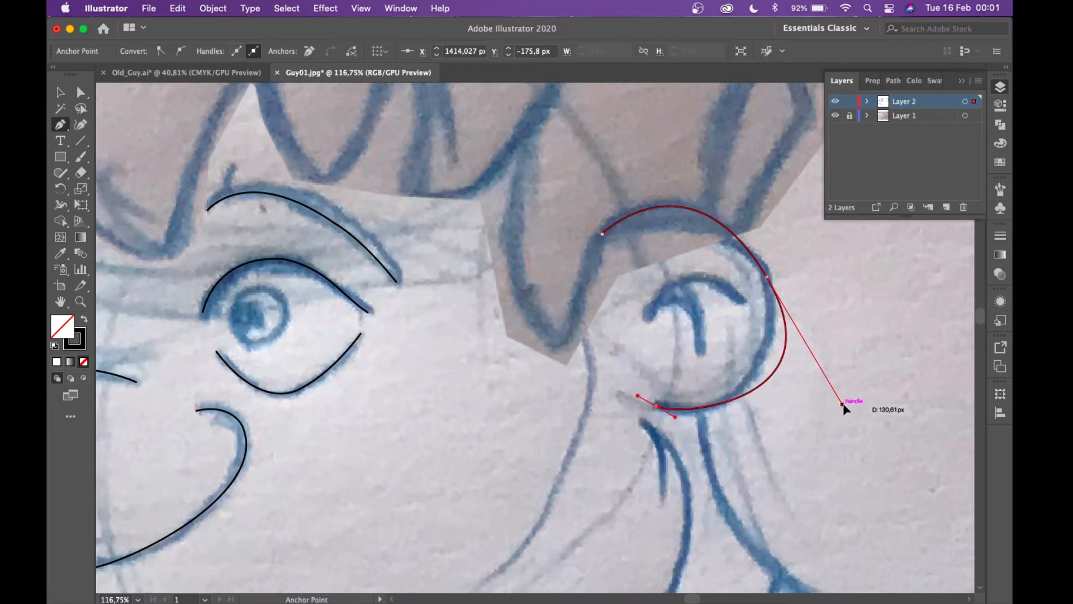
pyautogui.moveTo(841, 402); pyautogui.dragTo(793, 408)
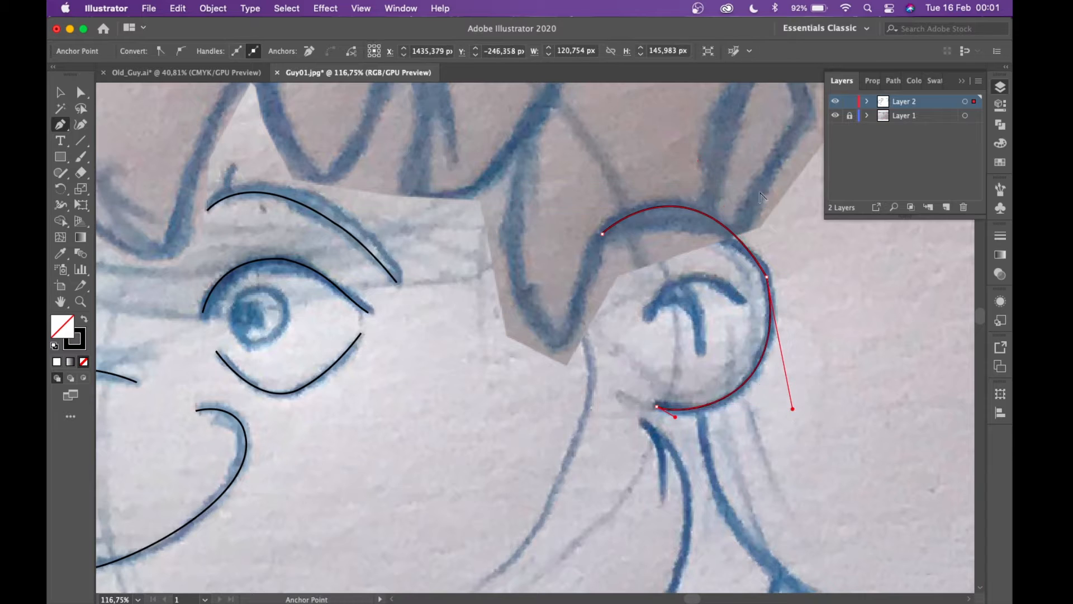
pyautogui.moveTo(766, 277); pyautogui.dragTo(727, 173)
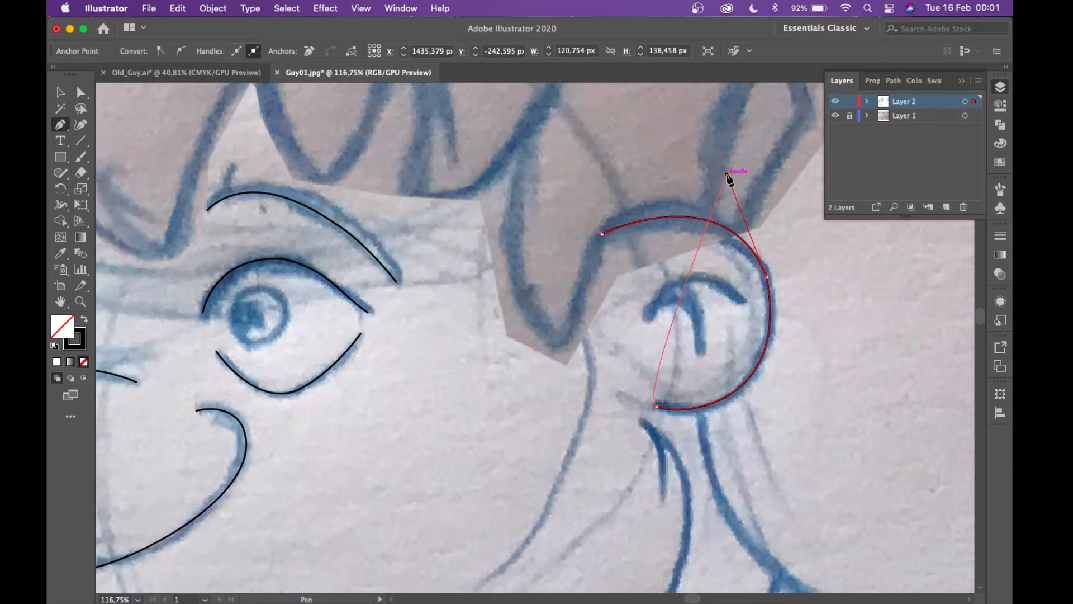
# - Trace the inner ear details as two curves: an upper arc and a hooked line descending from it
pyautogui.click(646, 313)
pyautogui.moveTo(745, 302); pyautogui.dragTo(805, 362)
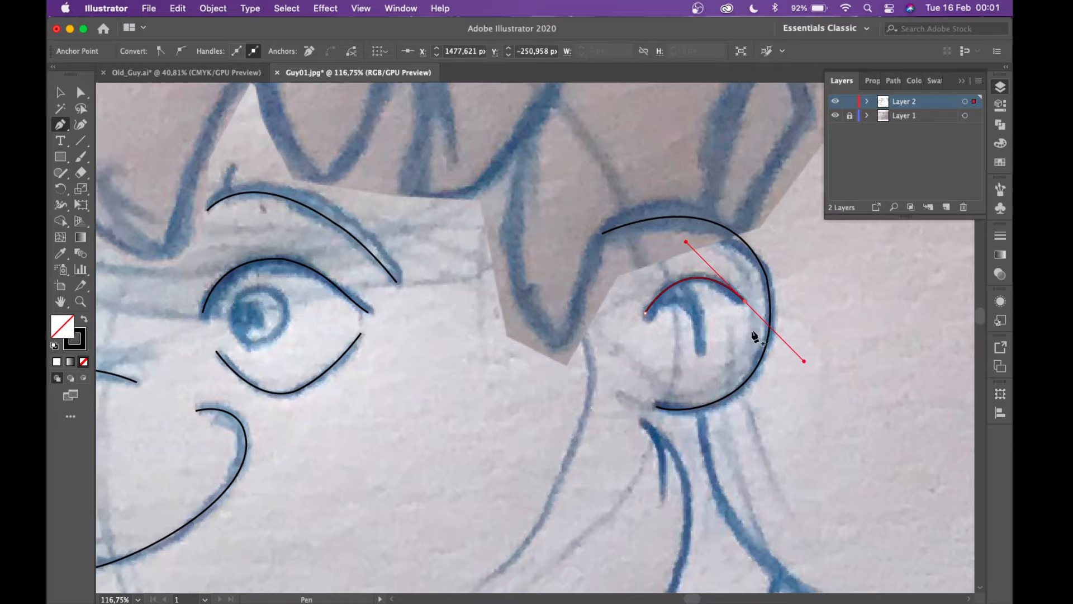
pyautogui.click(700, 352)
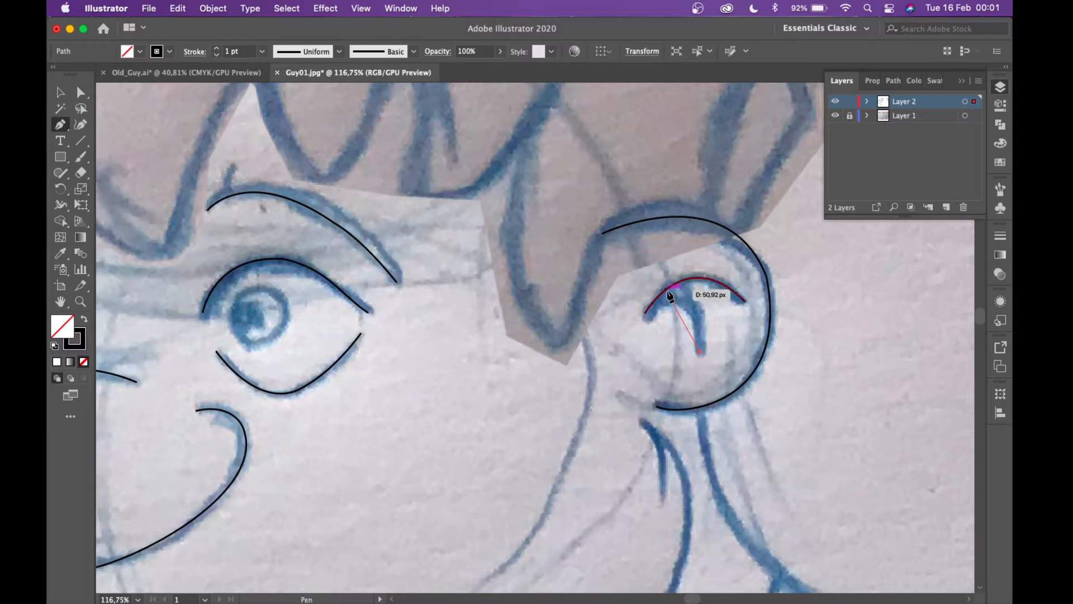
pyautogui.moveTo(666, 289); pyautogui.dragTo(631, 303)
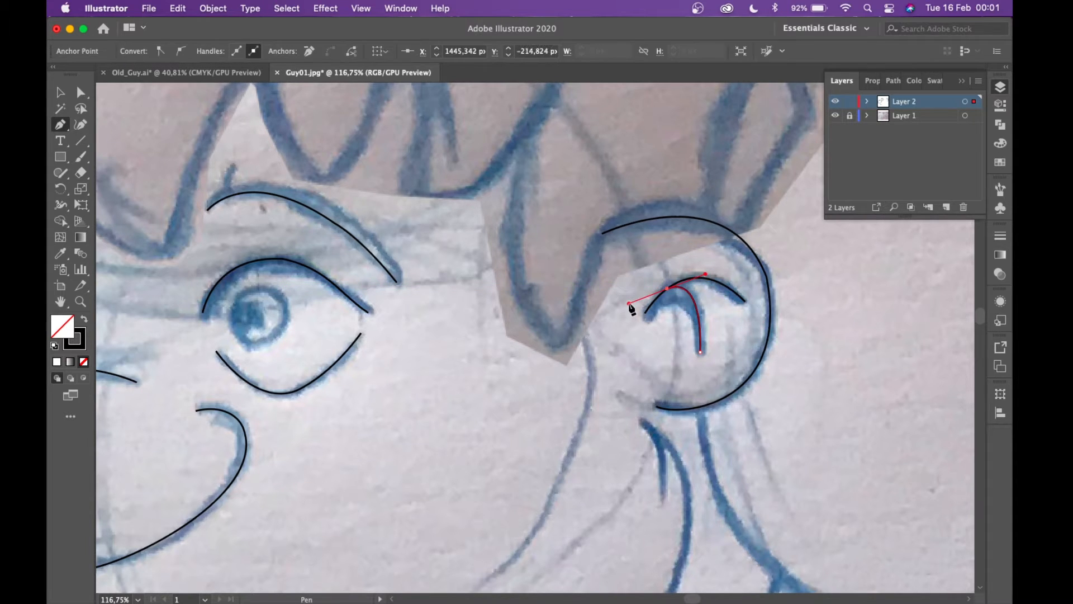
# - Trace the jawline from below the ear to the edge of the chin, dropping the middle anchor's outgoing handle to change the curve's direction
pyautogui.scroll(-5, 703, 275)
pyautogui.moveTo(635, 279); pyautogui.dragTo(634, 282)
pyautogui.scroll(-4, 635, 281)
pyautogui.scroll(-5, 634, 282)
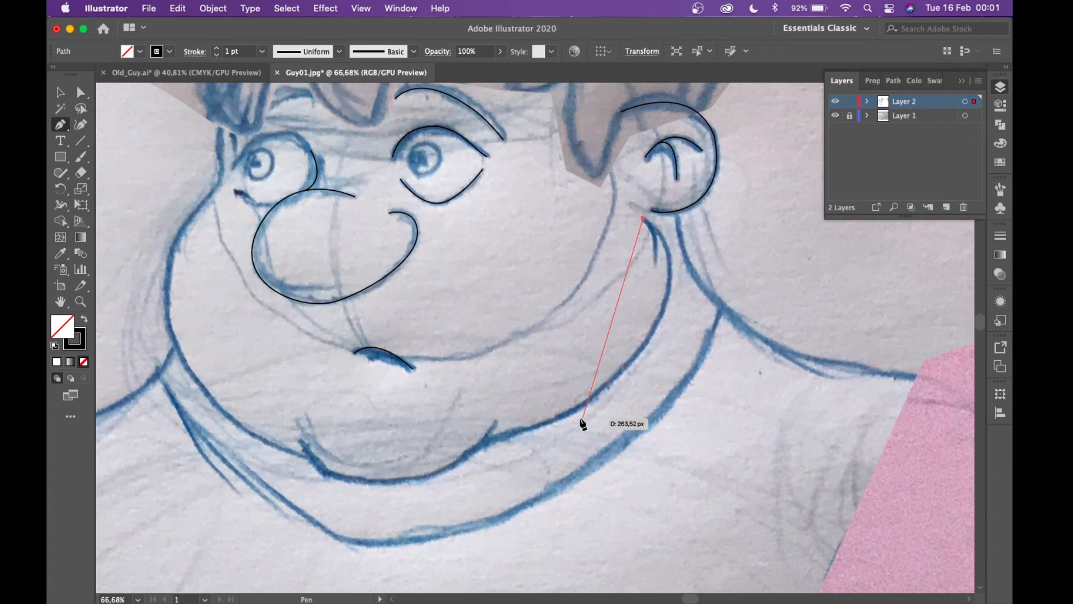
pyautogui.moveTo(585, 404); pyautogui.dragTo(437, 519)
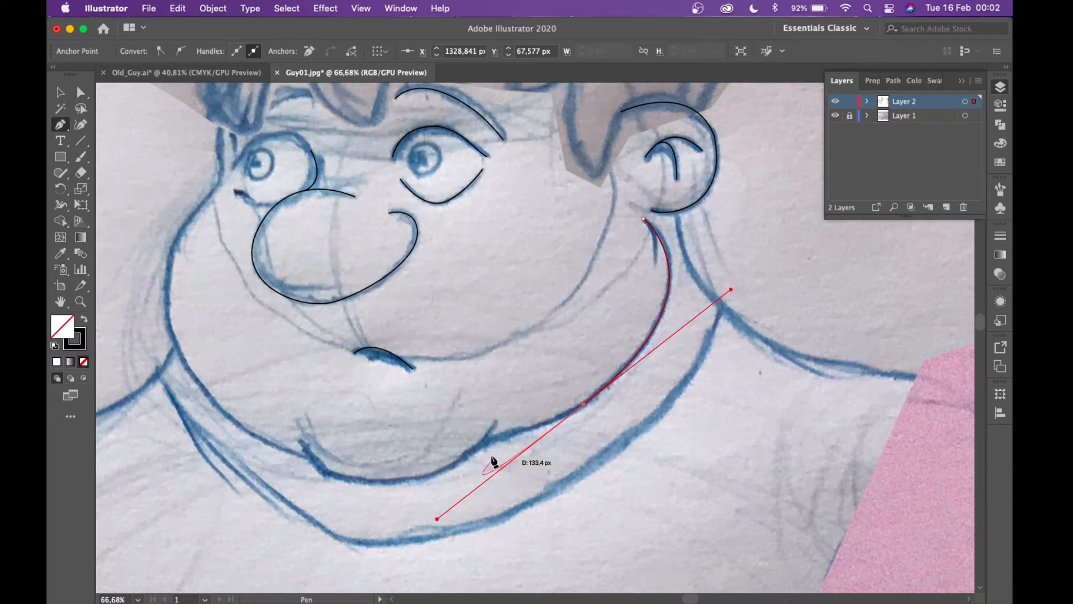
pyautogui.click(584, 404)
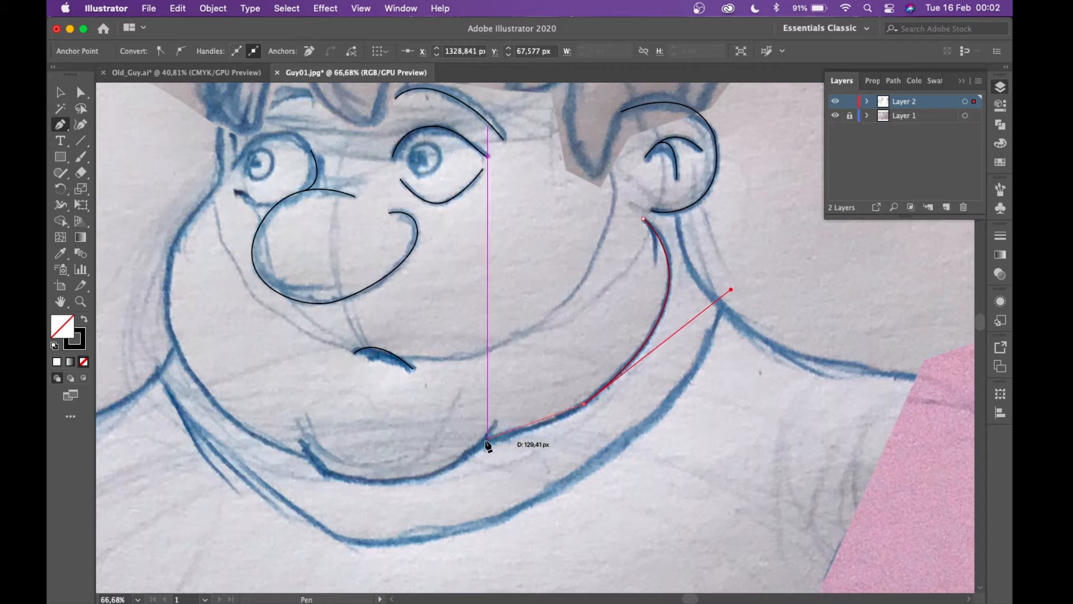
pyautogui.moveTo(484, 443); pyautogui.dragTo(402, 465)
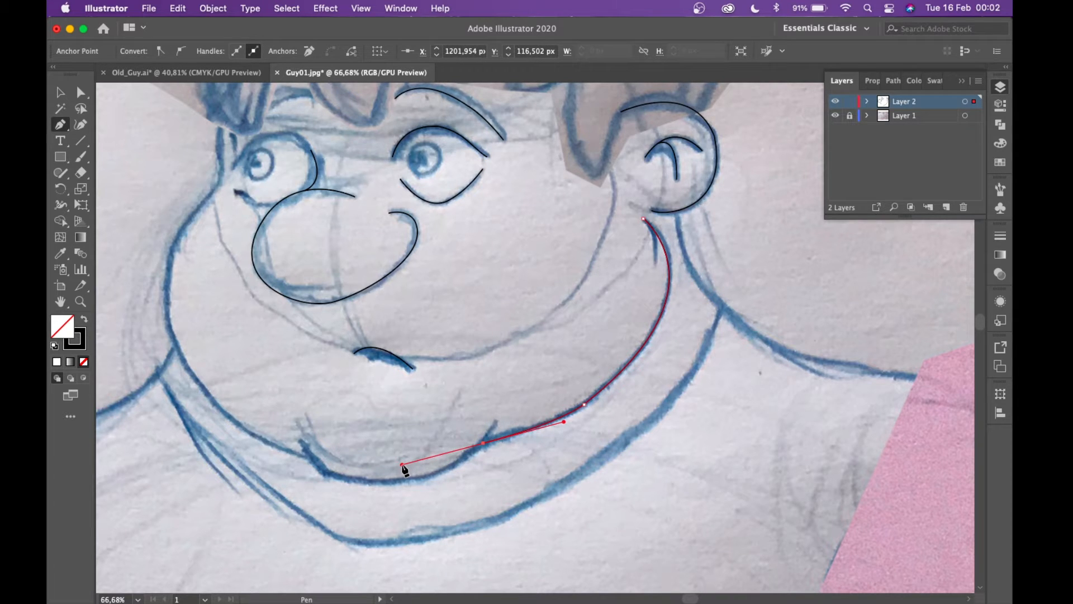
# - Trace the chin as a separate U-shaped open curve from the end of the jawline across to the chin's opposite edge
pyautogui.moveTo(496, 420); pyautogui.dragTo(293, 488)
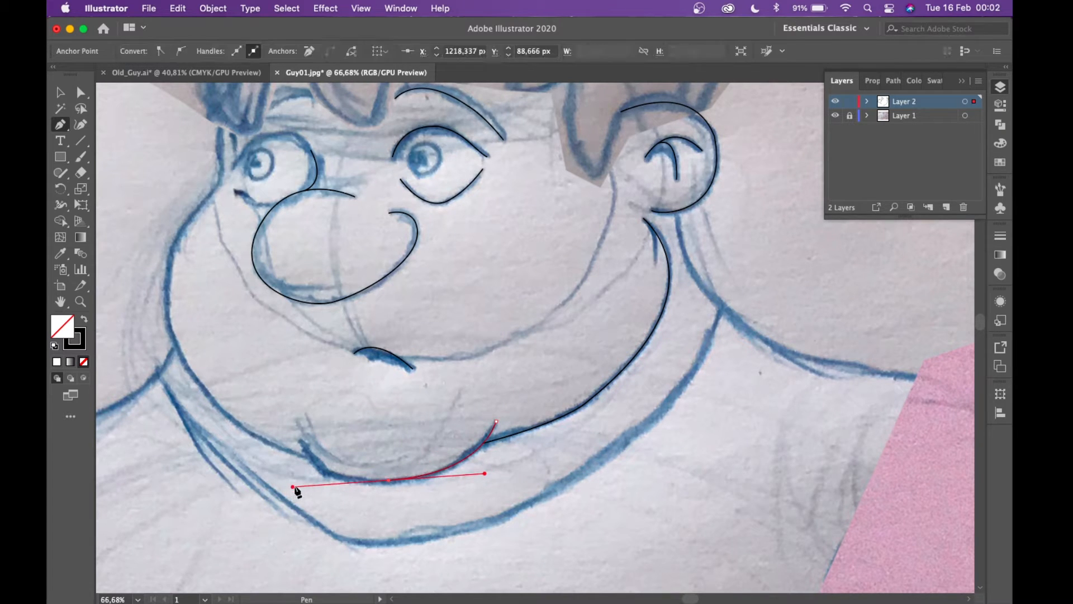
pyautogui.moveTo(300, 441); pyautogui.dragTo(277, 417)
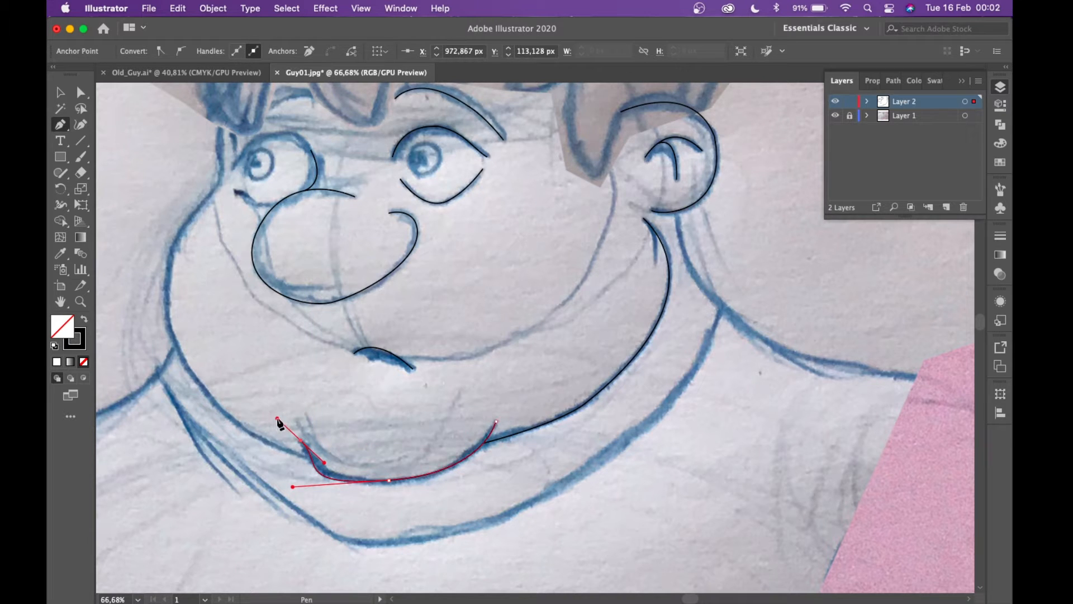
pyautogui.scroll(2, 300, 462)
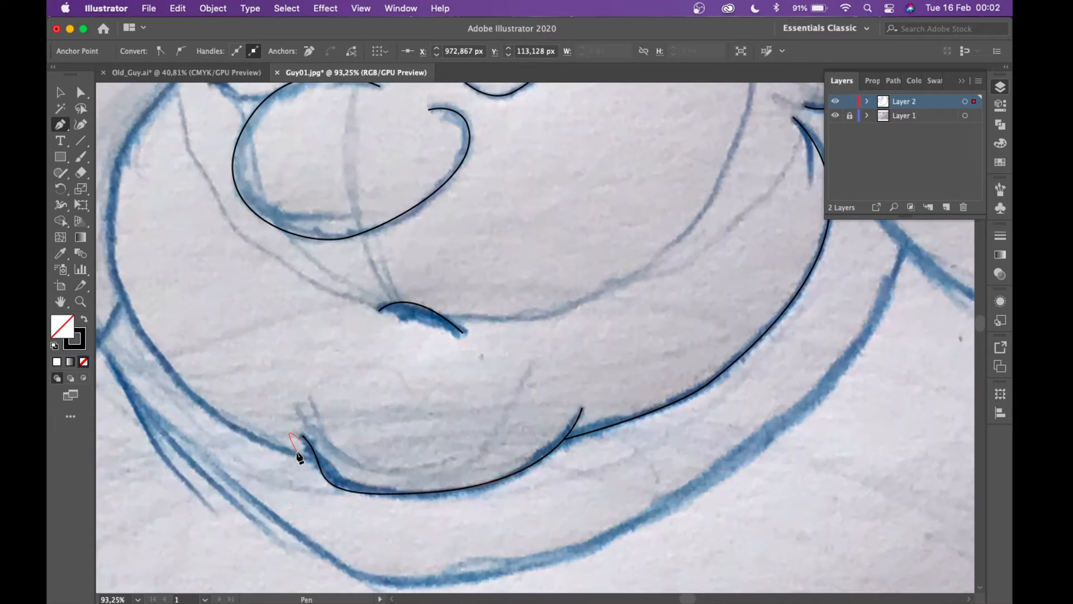
pyautogui.scroll(2, 300, 458)
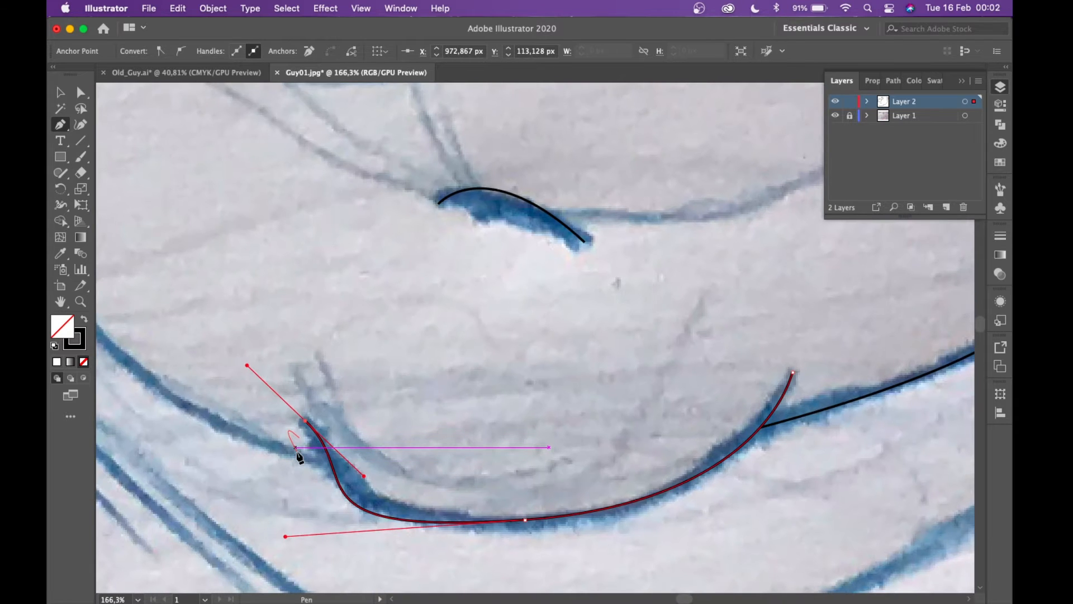
# - Shorten the direction handle on the chin curve's middle anchor so the line follows the sketch, and finish the curve
pyautogui.scroll(-1, 297, 454)
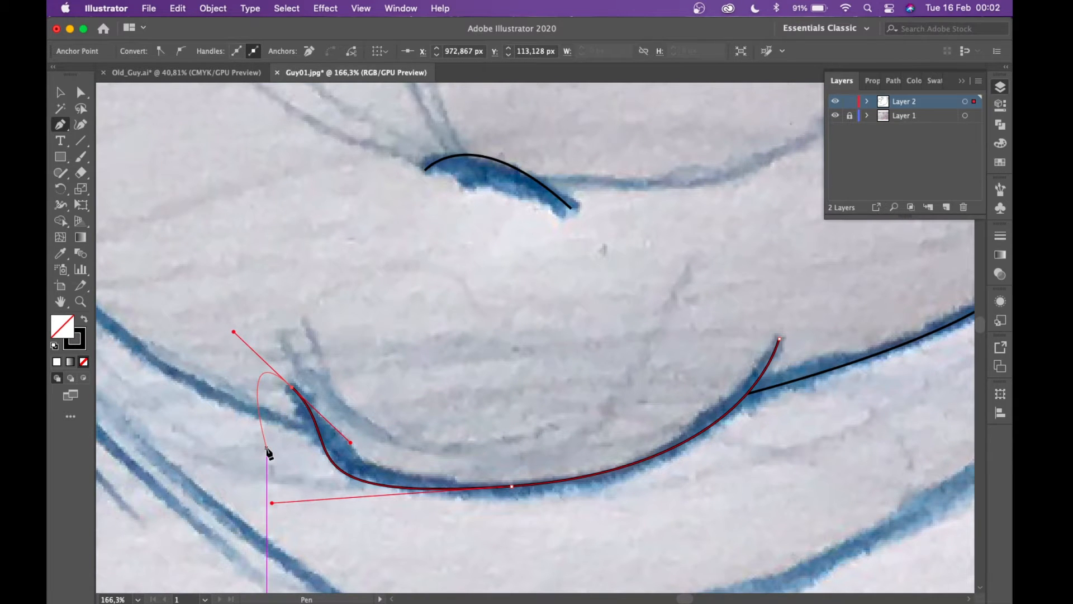
pyautogui.press('Escape')
pyautogui.scroll(-2, 280, 453)
pyautogui.scroll(2, 293, 453)
pyautogui.keyDown('super'); pyautogui.click(293, 447); pyautogui.keyUp('super')
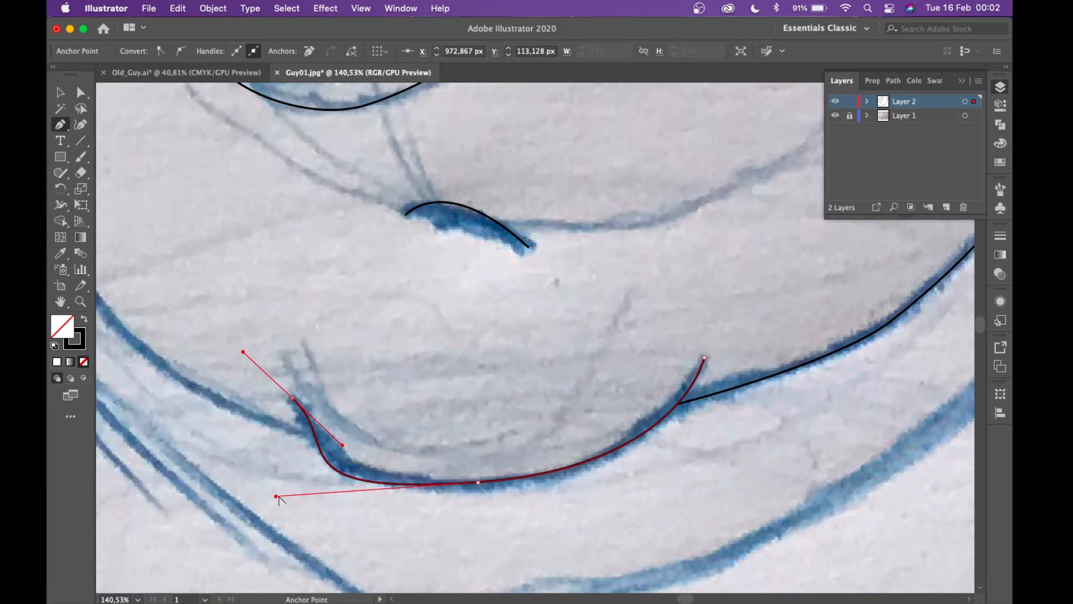
pyautogui.moveTo(276, 496); pyautogui.dragTo(292, 495)
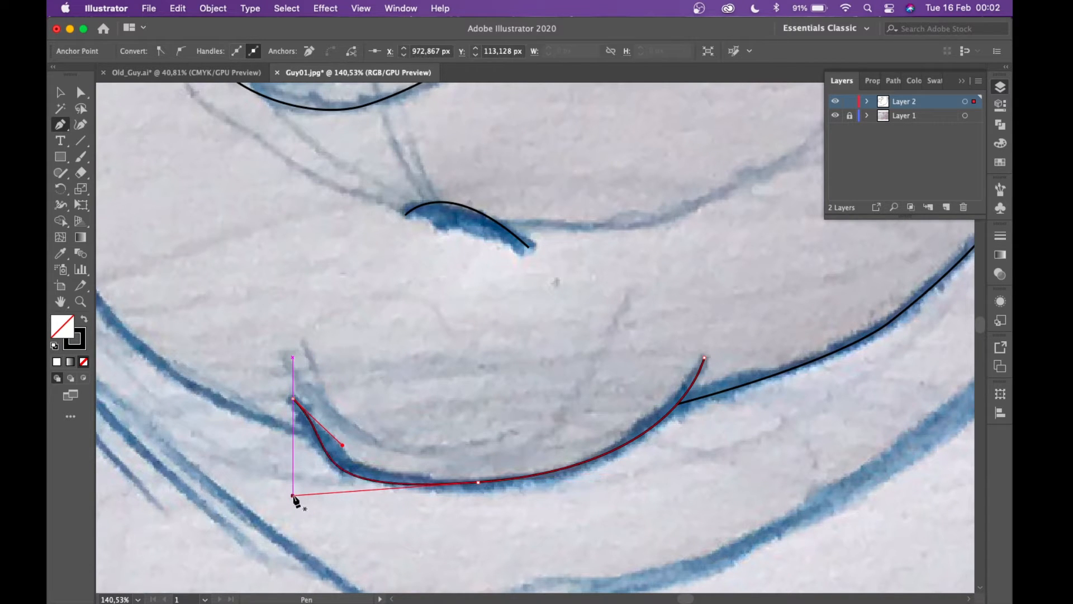
pyautogui.scroll(-2, 369, 475)
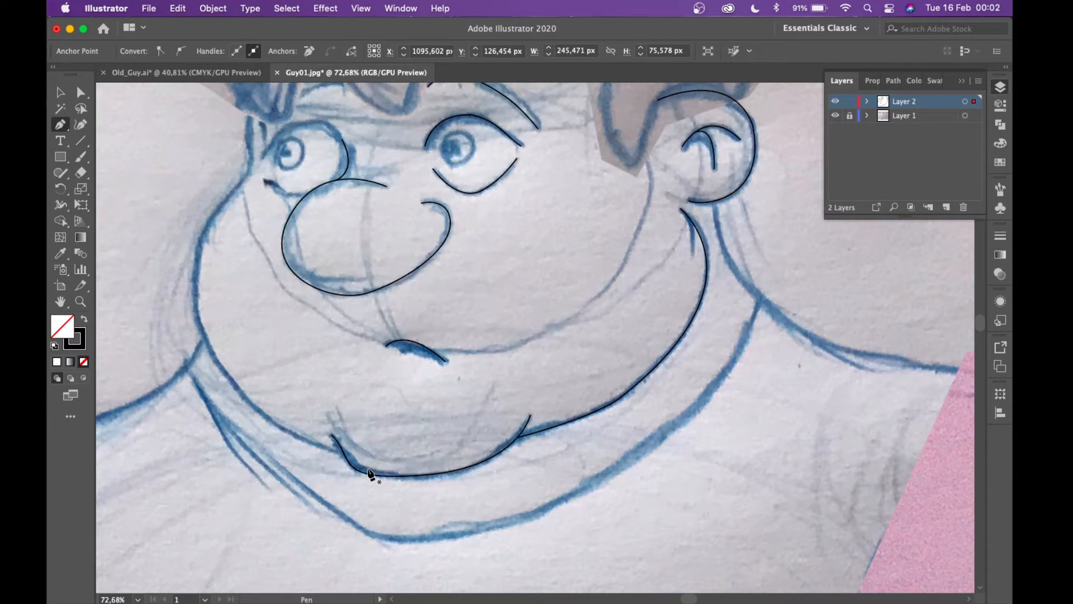
pyautogui.keyDown('super'); pyautogui.click(369, 474); pyautogui.keyUp('super')
# - Trace the far side of the face from the hairline past the eye to the upper cheek, about 48 px wide and 143 px high, refining the middle anchor's handles
pyautogui.scroll(1, 369, 474)
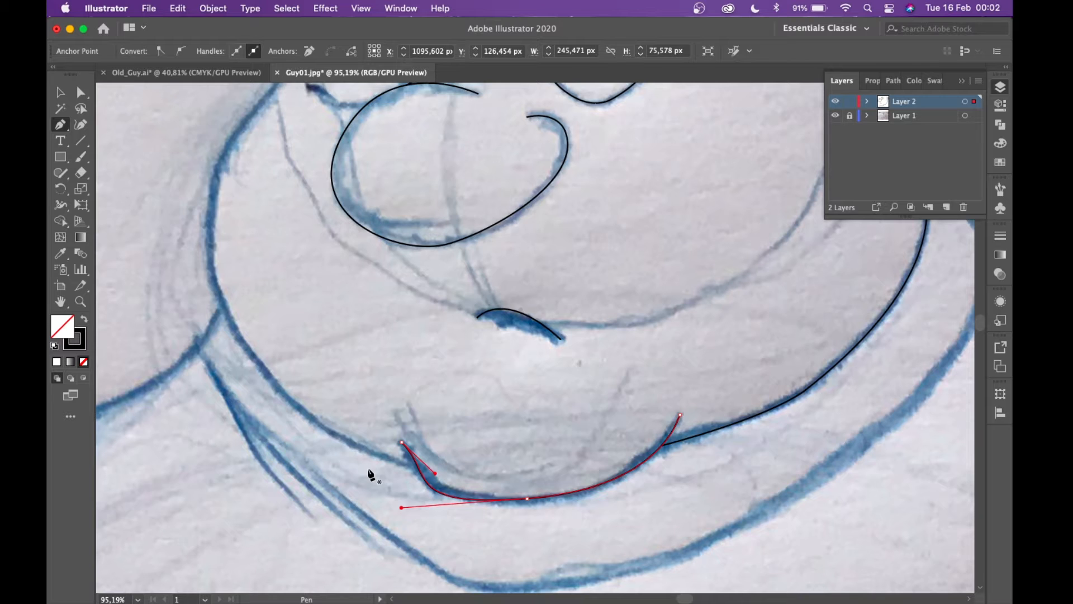
pyautogui.scroll(5, 371, 474)
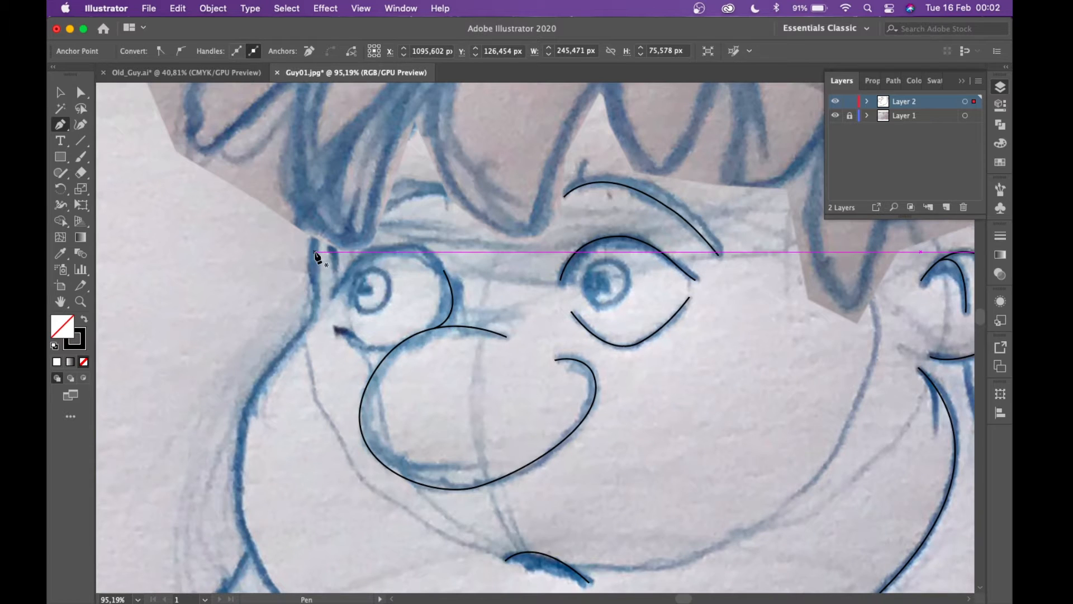
pyautogui.moveTo(315, 256); pyautogui.dragTo(332, 346)
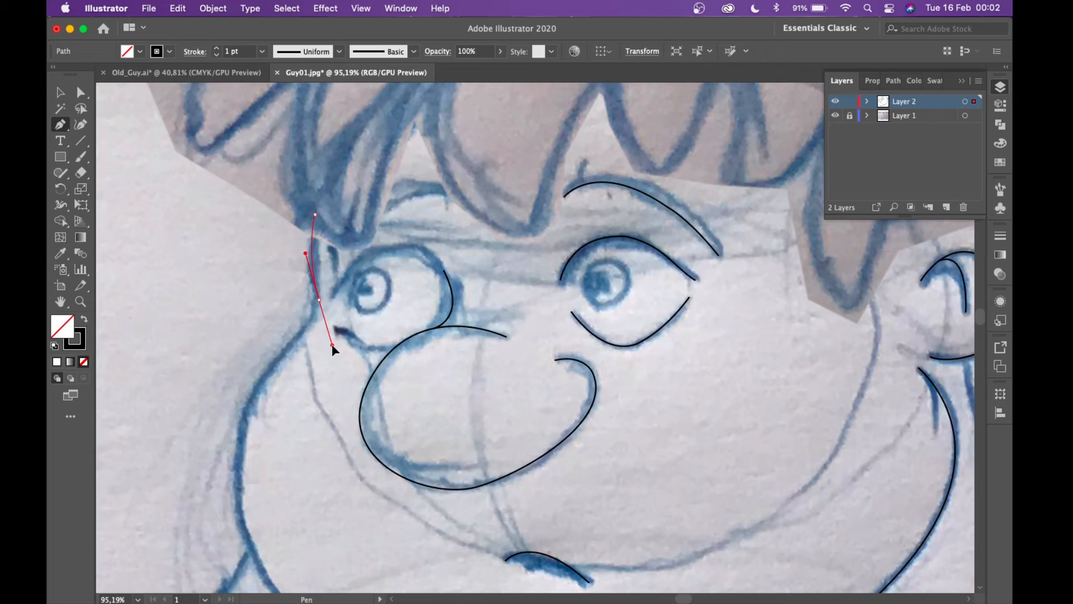
pyautogui.moveTo(264, 377); pyautogui.dragTo(238, 415)
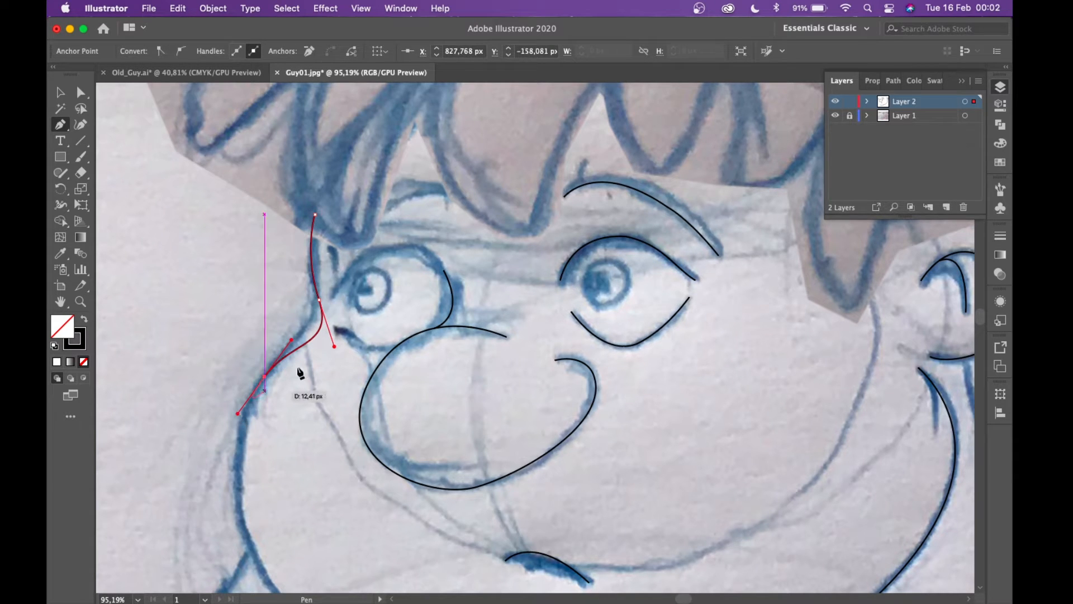
pyautogui.moveTo(334, 347); pyautogui.dragTo(322, 308)
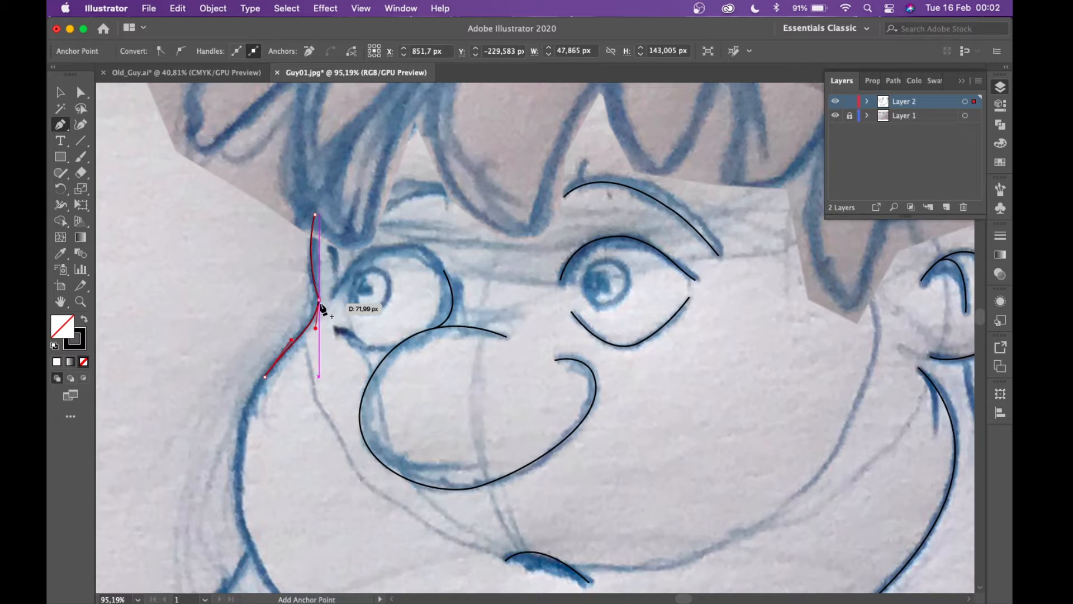
pyautogui.moveTo(323, 308); pyautogui.dragTo(325, 273)
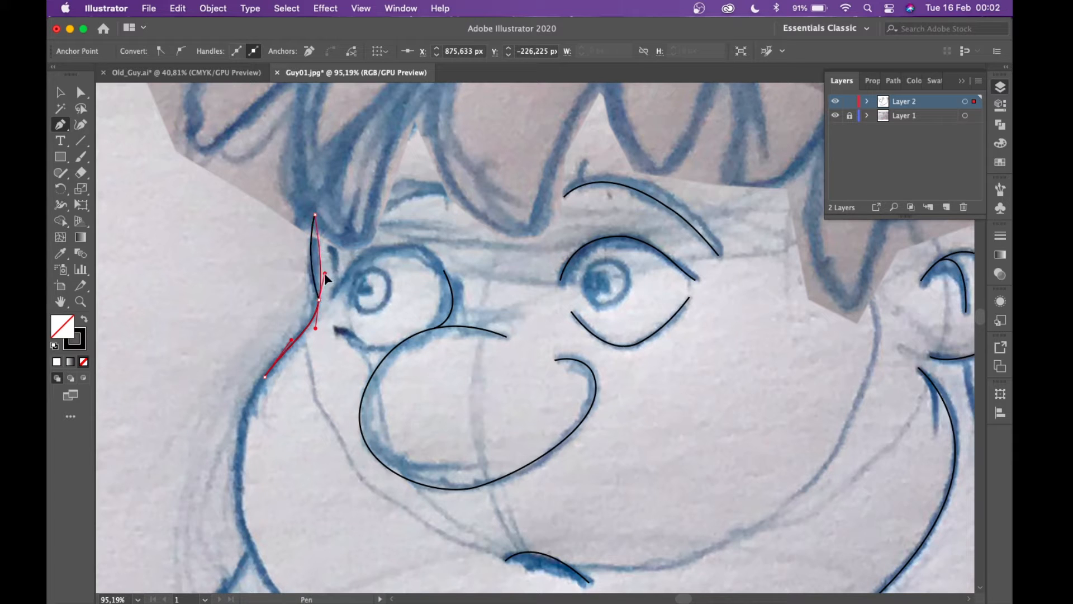
pyautogui.press('super+z')
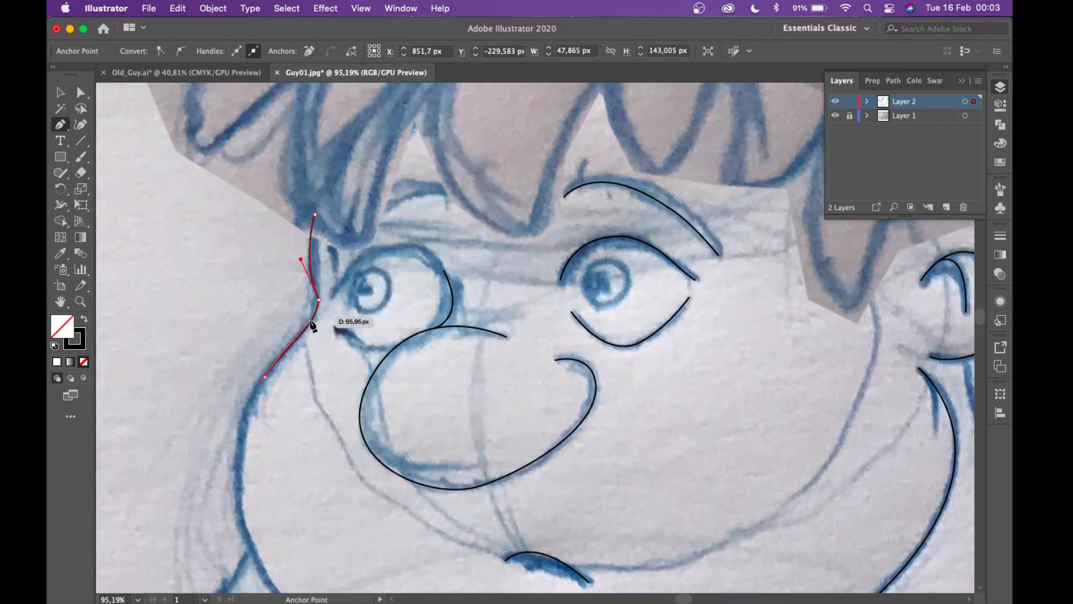
# - Continue the far face outline around the cheek to the chin curve, about 181 px wide and 432 px high overall, shortening the handles along the lower cheek
pyautogui.scroll(-3, 296, 363)
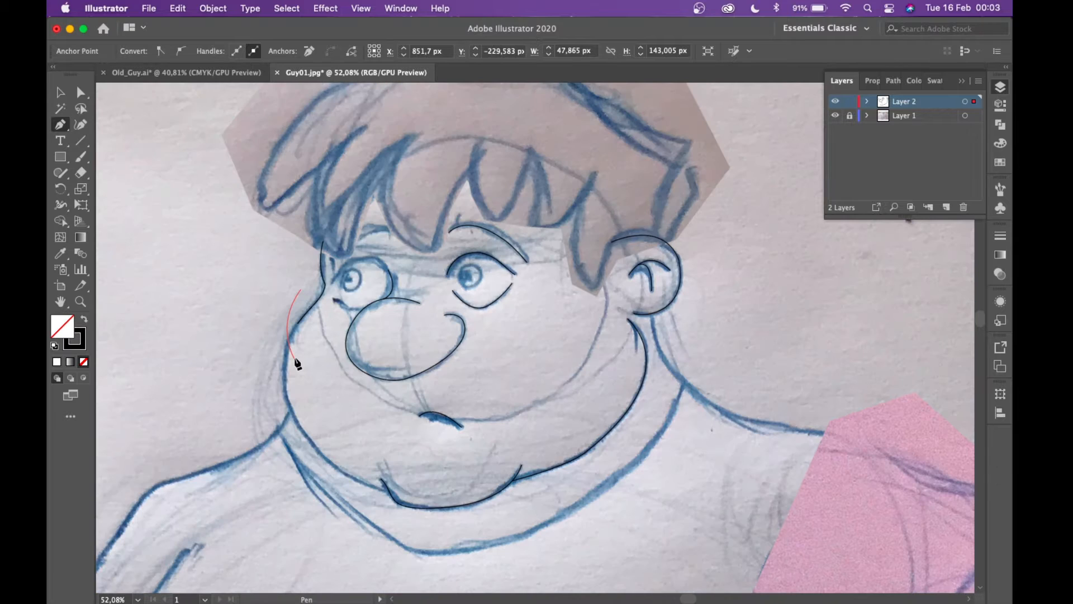
pyautogui.scroll(-1, 297, 363)
pyautogui.moveTo(301, 396); pyautogui.dragTo(363, 436)
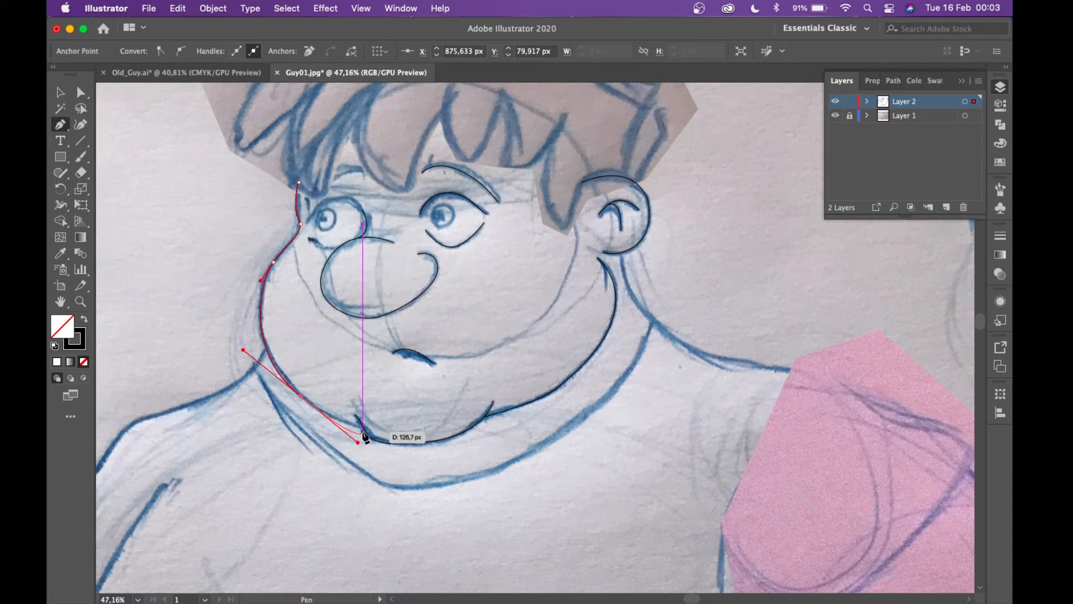
pyautogui.scroll(4, 364, 435)
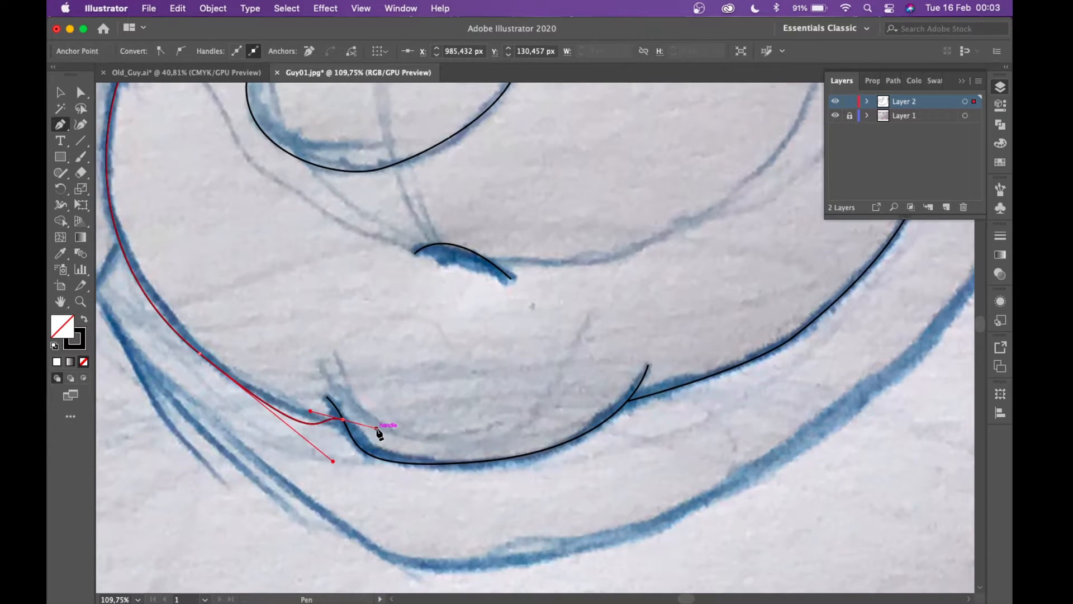
pyautogui.scroll(3, 378, 433)
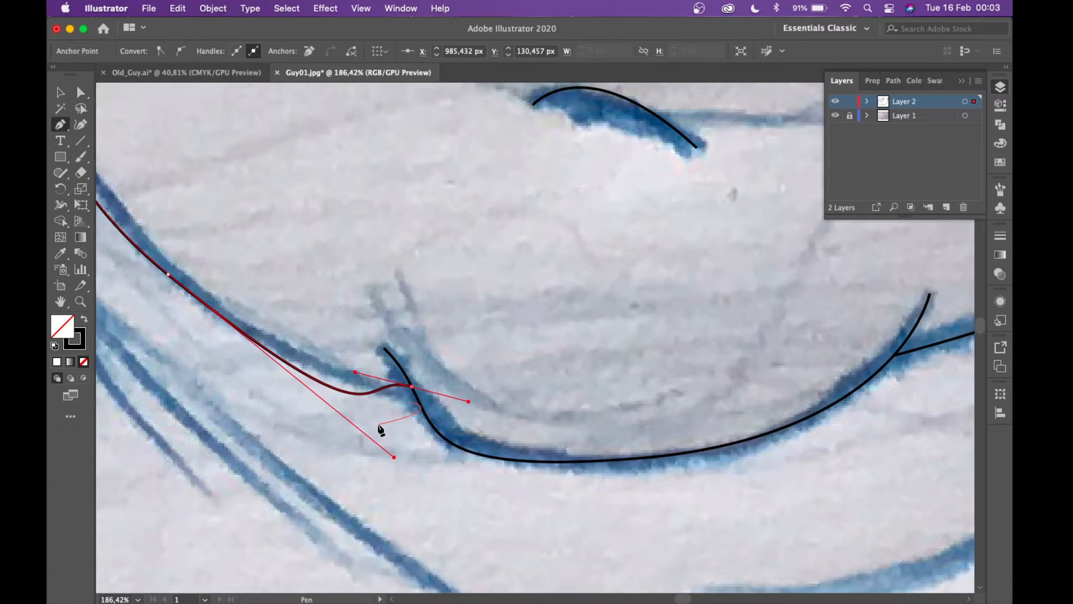
pyautogui.press('alt')
pyautogui.moveTo(356, 372); pyautogui.dragTo(387, 470)
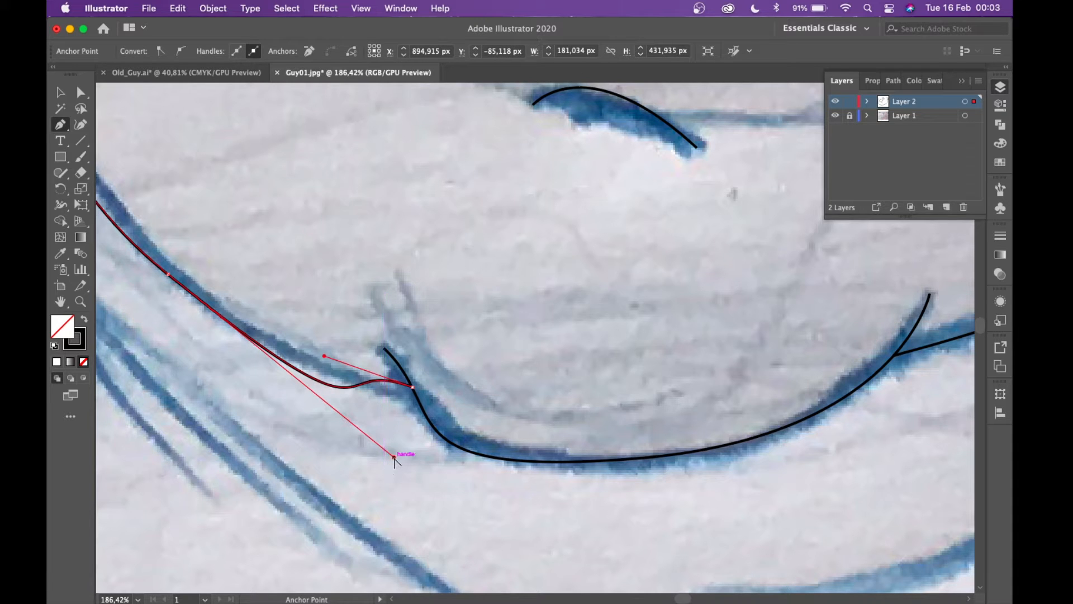
pyautogui.moveTo(395, 457); pyautogui.dragTo(324, 383)
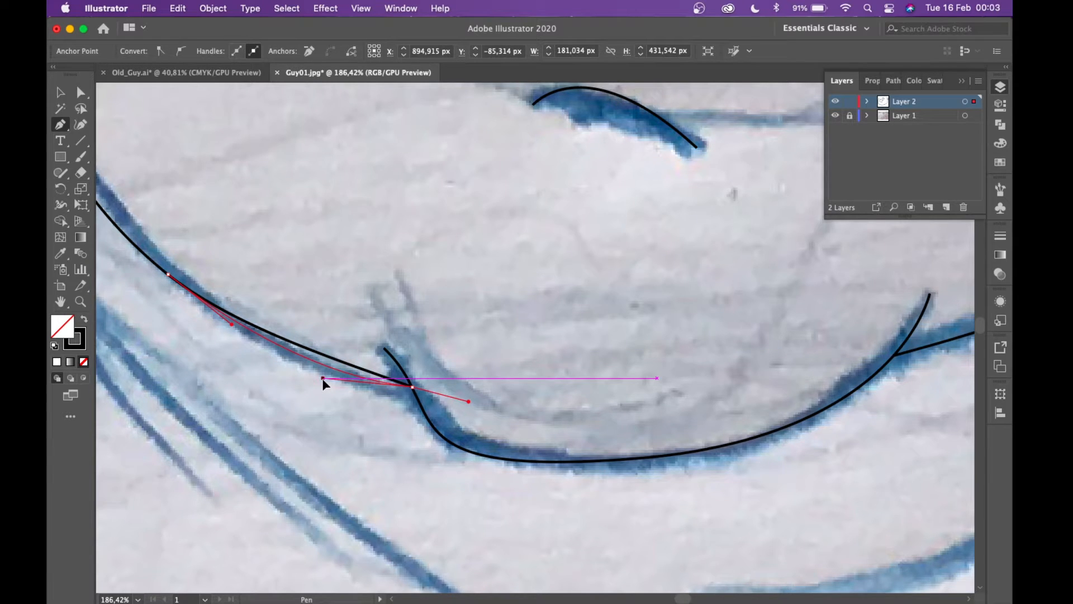
# - Draw an unfilled circle for the iris of the eye nearer the ear and nudge it onto the sketched iris
pyautogui.scroll(-5, 325, 383)
pyautogui.scroll(2, 324, 383)
pyautogui.hscroll(2, 324, 383)
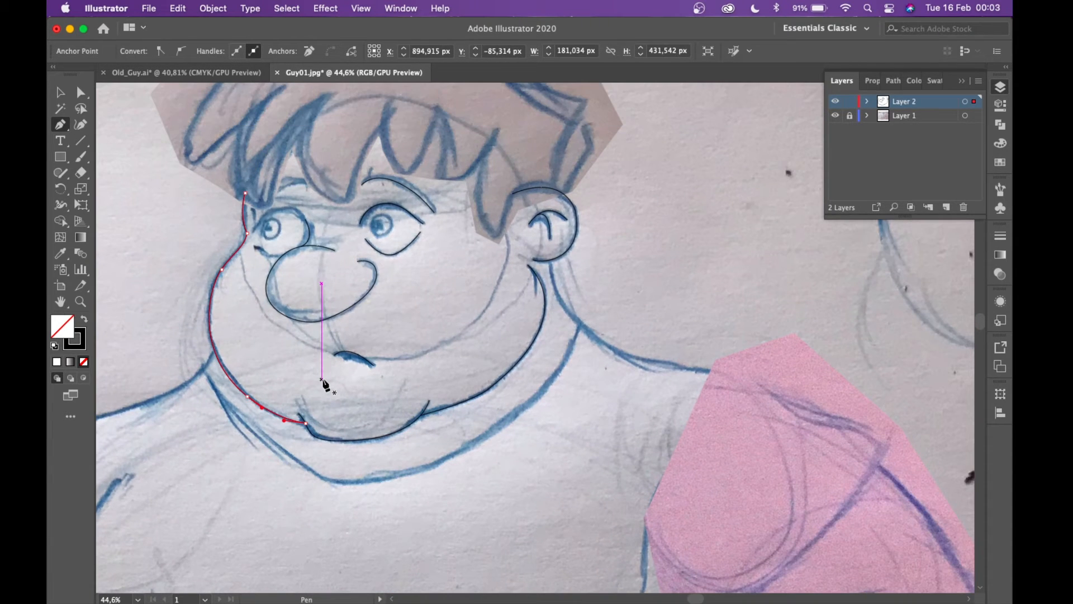
pyautogui.scroll(2, 324, 383)
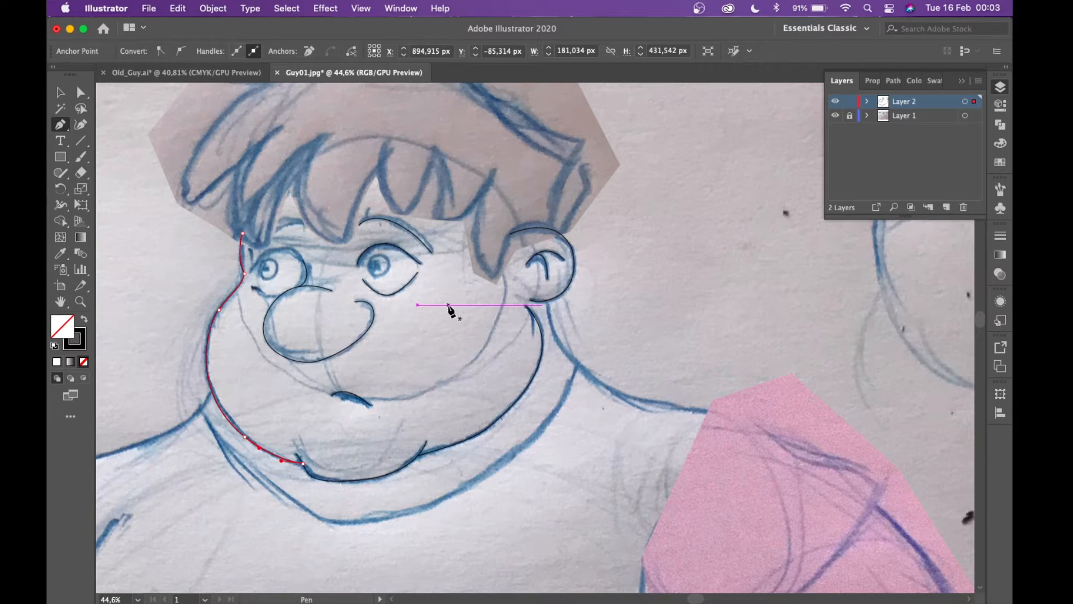
pyautogui.scroll(-1, 451, 310)
pyautogui.hscroll(-1, 450, 310)
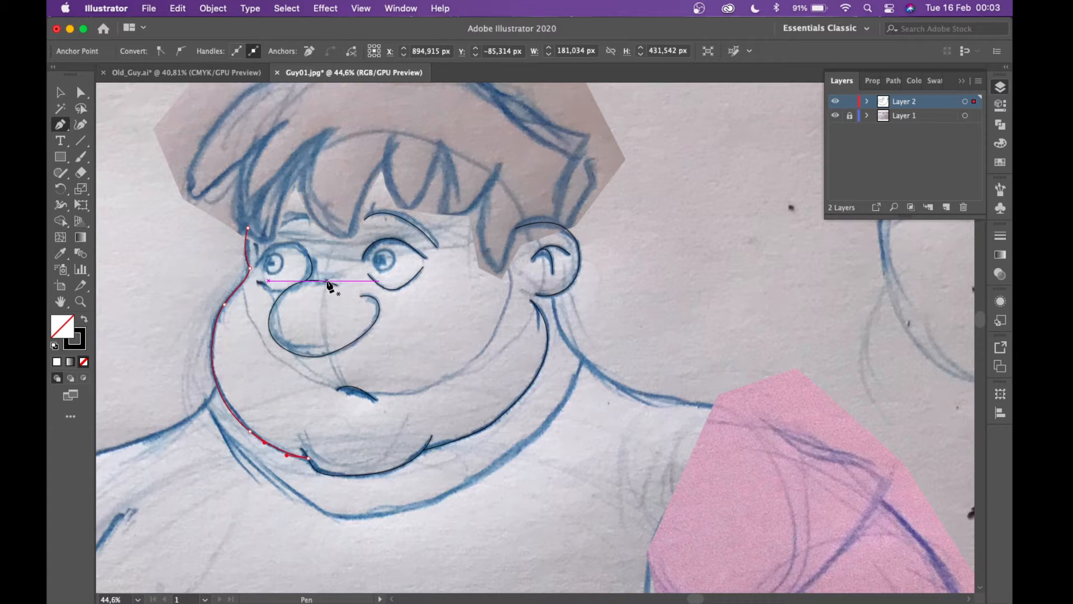
pyautogui.scroll(5, 333, 277)
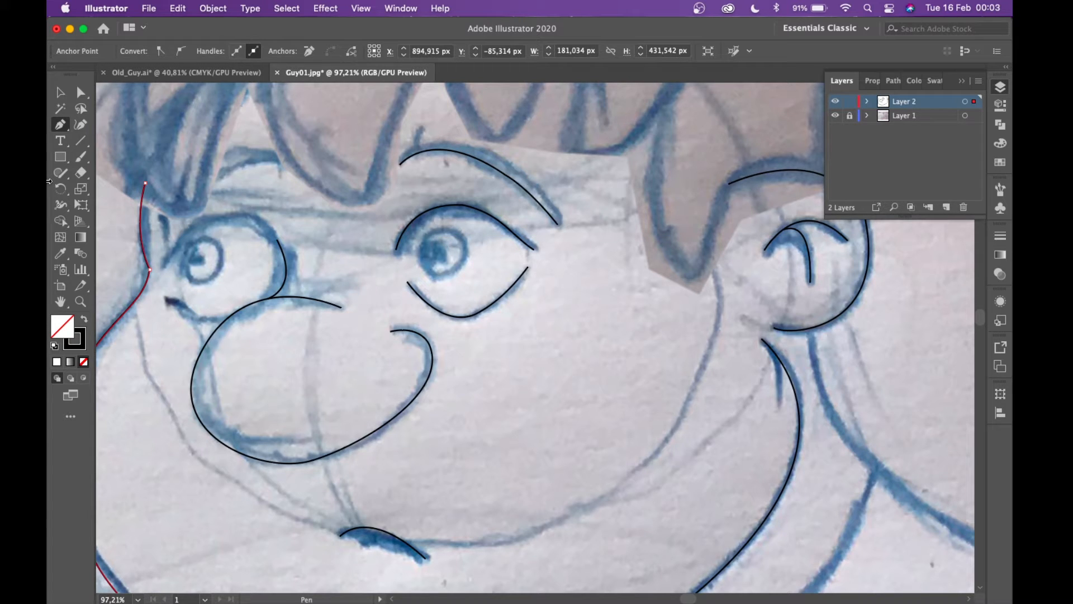
pyautogui.moveTo(66, 164); pyautogui.dragTo(97, 192)
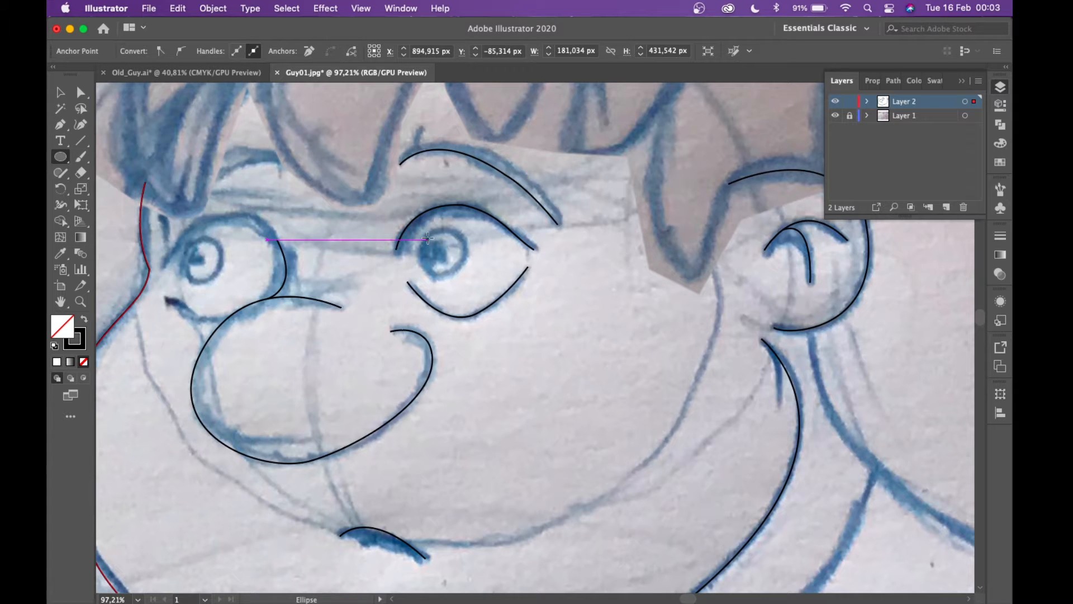
pyautogui.moveTo(423, 236); pyautogui.dragTo(471, 278)
pyautogui.press('Left')
pyautogui.press('Left')
pyautogui.press('Left')
pyautogui.press('Left')
pyautogui.press('Left')
pyautogui.press('Left')
pyautogui.press('Left')
pyautogui.press('Left')
pyautogui.press('Up')
pyautogui.press('Up')
pyautogui.press('Up')
pyautogui.press('Up')
pyautogui.press('Up')
pyautogui.press('Up')
pyautogui.press('Up')
pyautogui.press('Up')
pyautogui.press('Up')
pyautogui.press('Up')
pyautogui.press('Up')
pyautogui.press('Up')
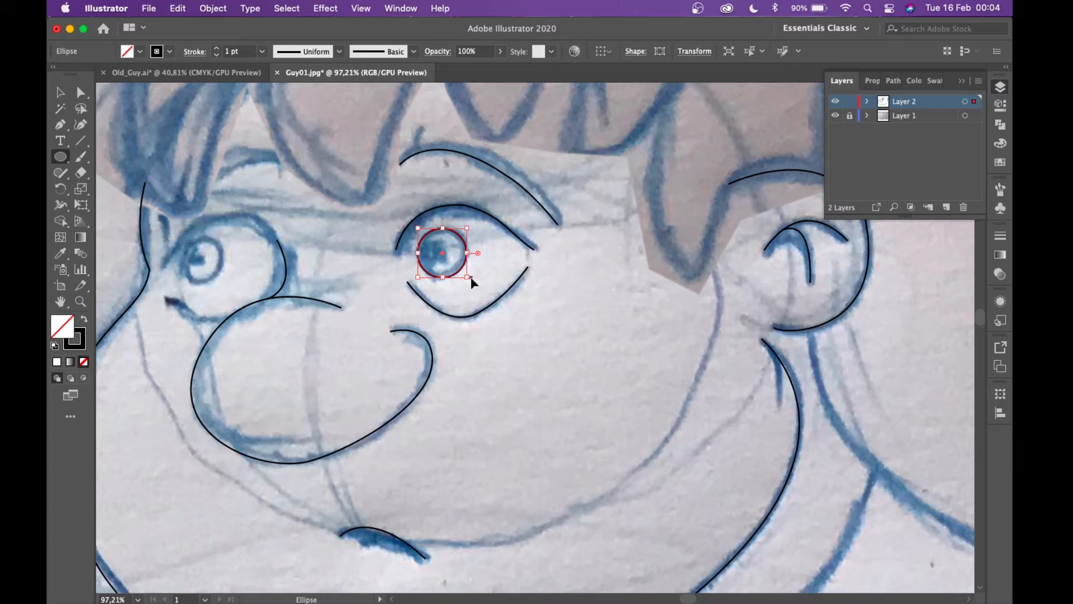
# - Add a smaller circle inside the iris for the pupil and nudge it slightly left and up to match the sketch
pyautogui.moveTo(470, 277); pyautogui.dragTo(455, 269)
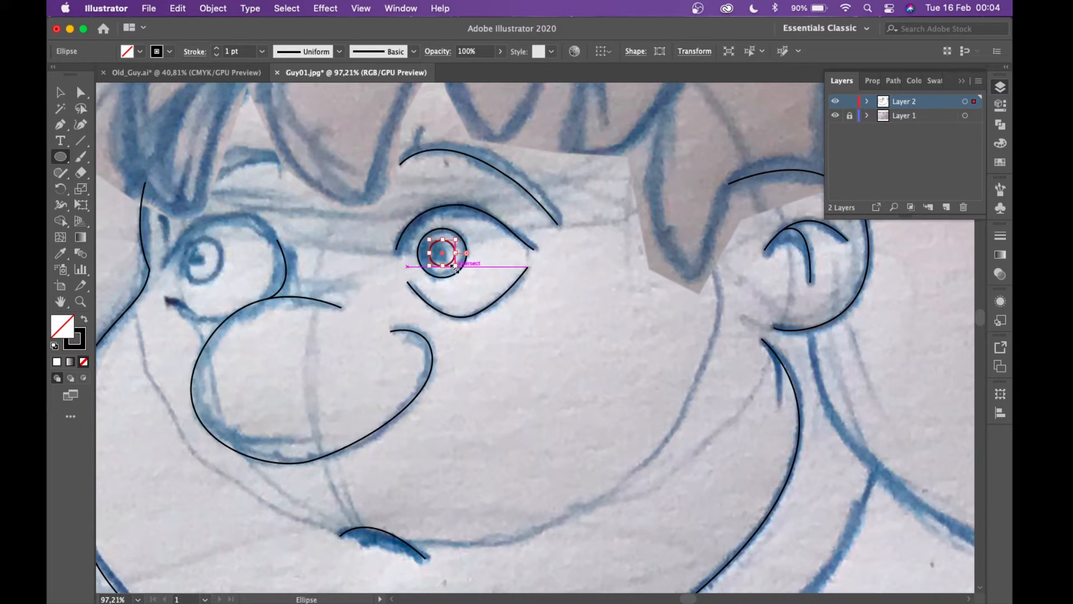
pyautogui.press('Left')
pyautogui.press('Left')
pyautogui.press('Left')
pyautogui.press('Left')
pyautogui.press('Left')
pyautogui.press('Up')
pyautogui.press('Right')
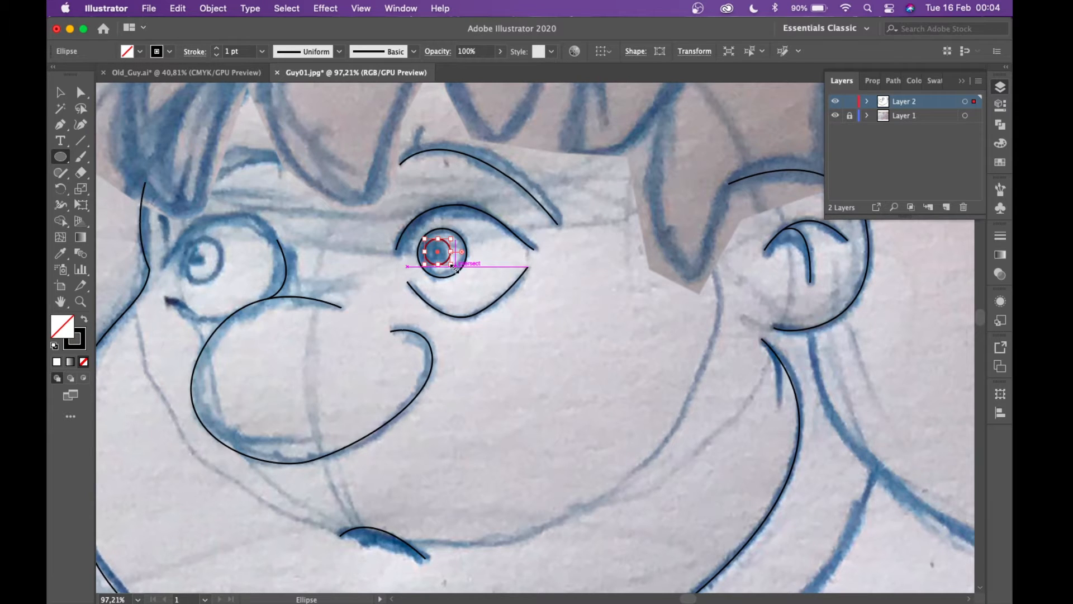
# - Trace the pointed hair lock in front of the ear with the Pen tool, from the ear's top edge around the tip and up its other side
pyautogui.scroll(-5, 456, 269)
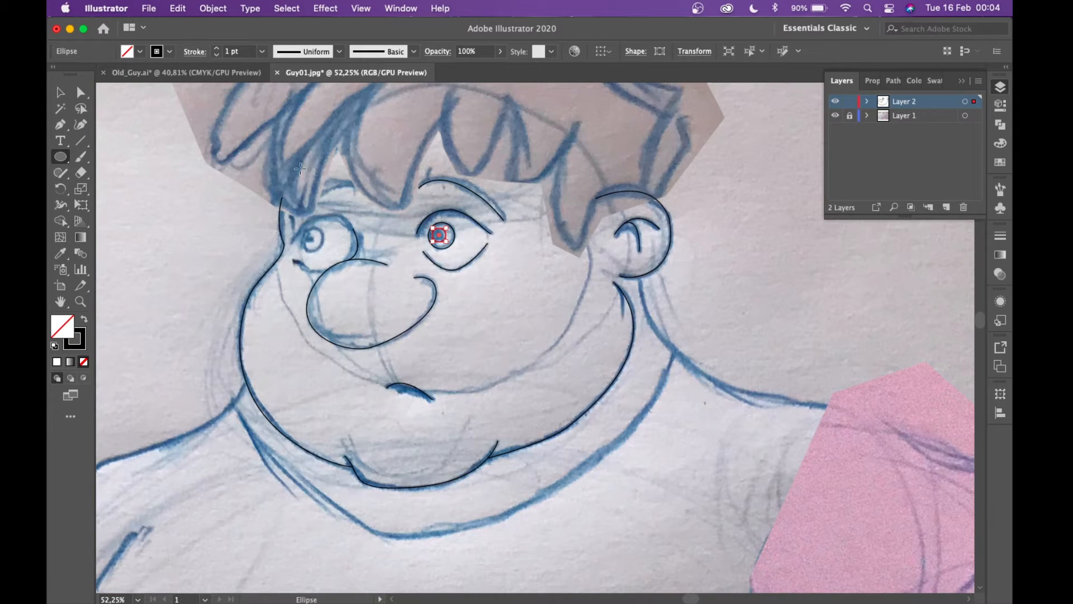
pyautogui.press('p')
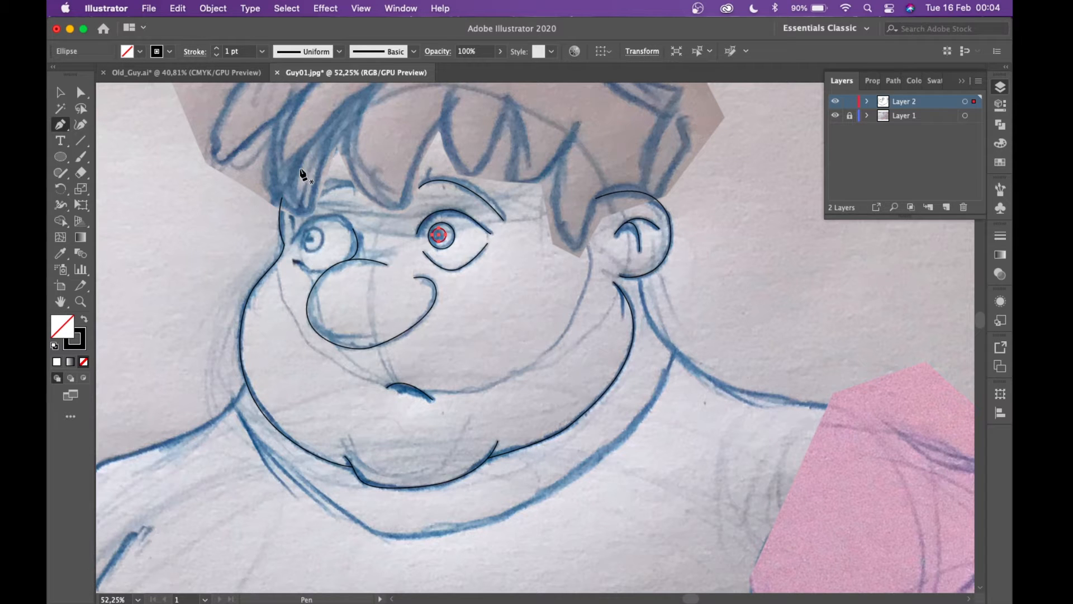
pyautogui.hscroll(5, 373, 259)
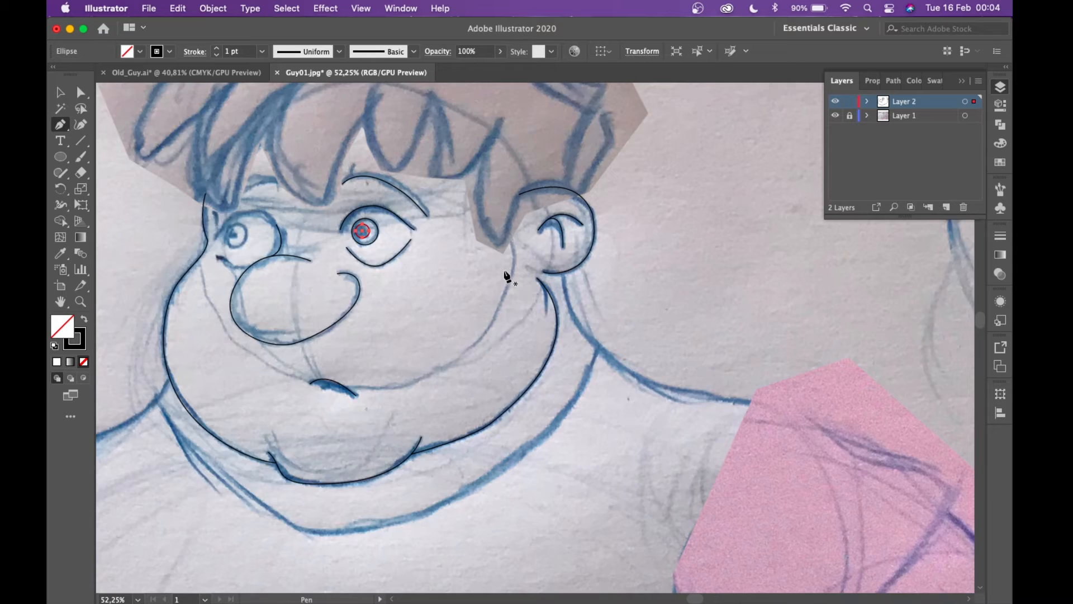
pyautogui.scroll(2, 505, 273)
pyautogui.scroll(4, 505, 274)
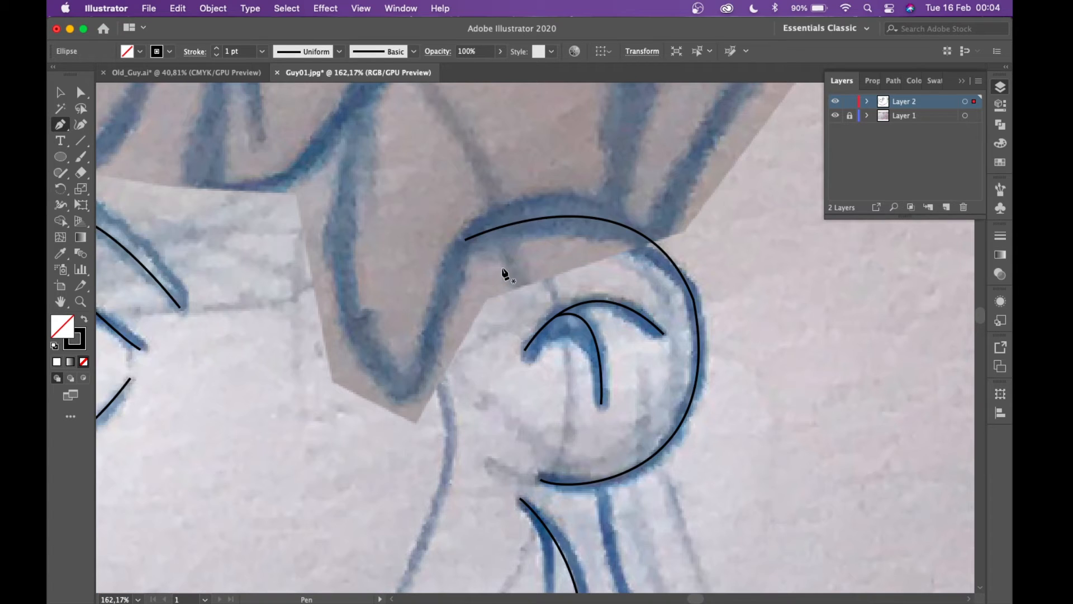
pyautogui.click(481, 233)
pyautogui.moveTo(427, 364); pyautogui.dragTo(423, 496)
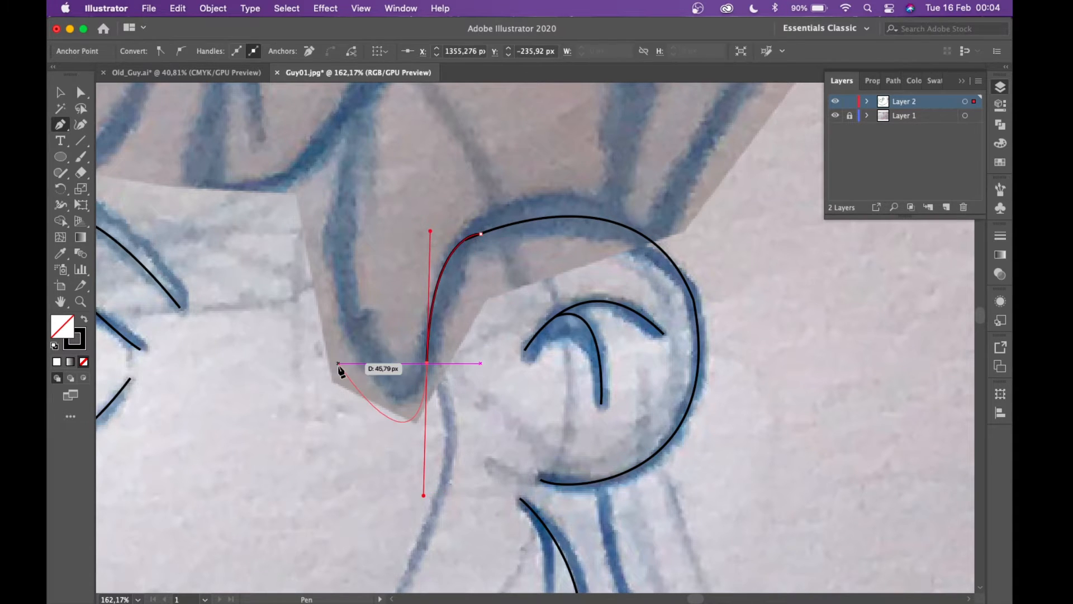
pyautogui.moveTo(338, 251); pyautogui.dragTo(419, 120)
pyautogui.scroll(5, 343, 192)
pyautogui.scroll(5, 384, 340)
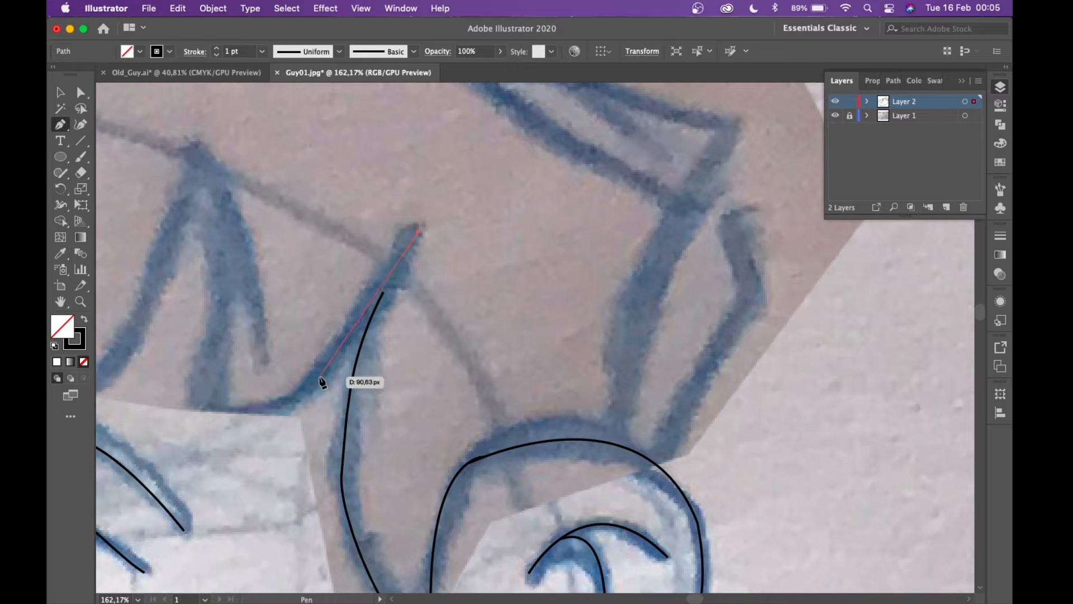
# - Trace the lower edge of the adjacent fringe lock as an open curve about 108 px wide and 102 px high, refining its handles
pyautogui.click(278, 403)
pyautogui.moveTo(278, 404); pyautogui.dragTo(278, 404)
pyautogui.moveTo(209, 417); pyautogui.dragTo(191, 382)
pyautogui.moveTo(279, 403); pyautogui.dragTo(289, 409)
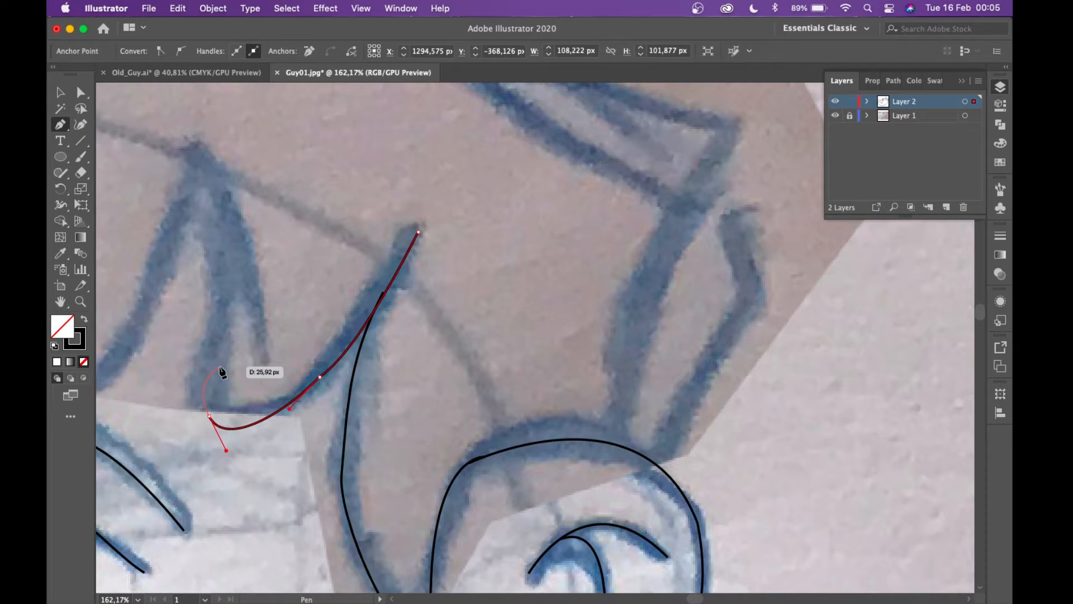
# - Extend the fringe curve from the lock's bottom corner up along the strand to the peak of the sketched hair spike
pyautogui.click(227, 288)
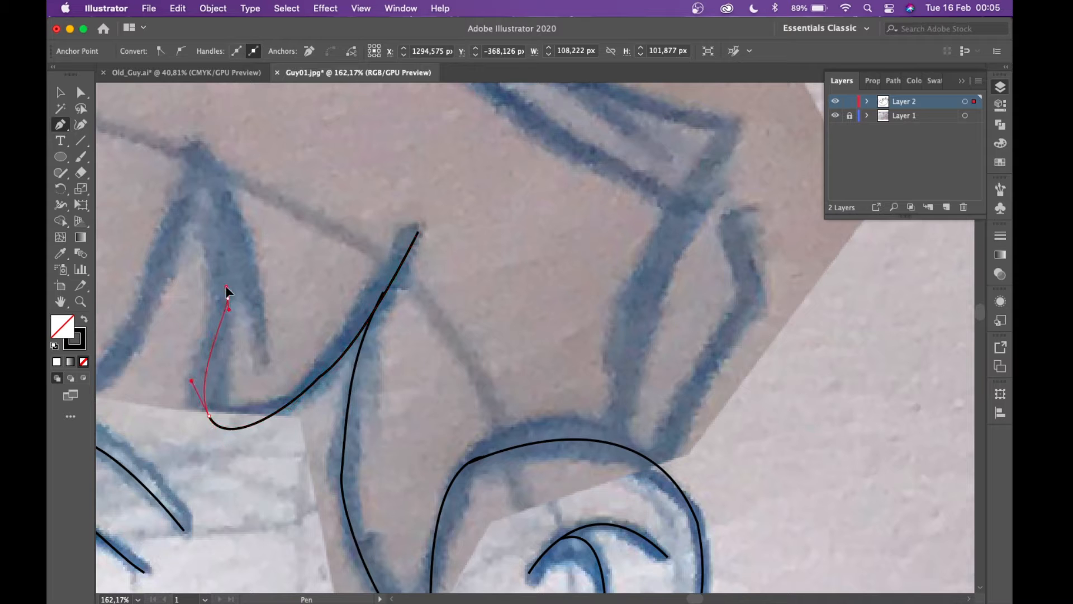
pyautogui.moveTo(229, 257); pyautogui.dragTo(226, 250)
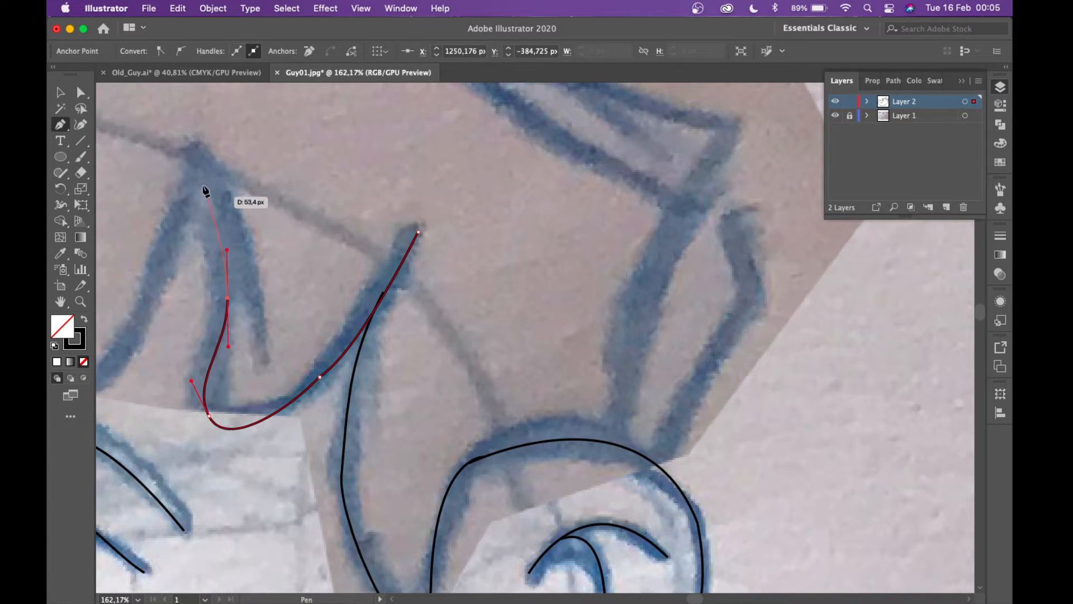
pyautogui.click(190, 164)
pyautogui.moveTo(190, 164); pyautogui.dragTo(192, 163)
pyautogui.scroll(-5, 191, 163)
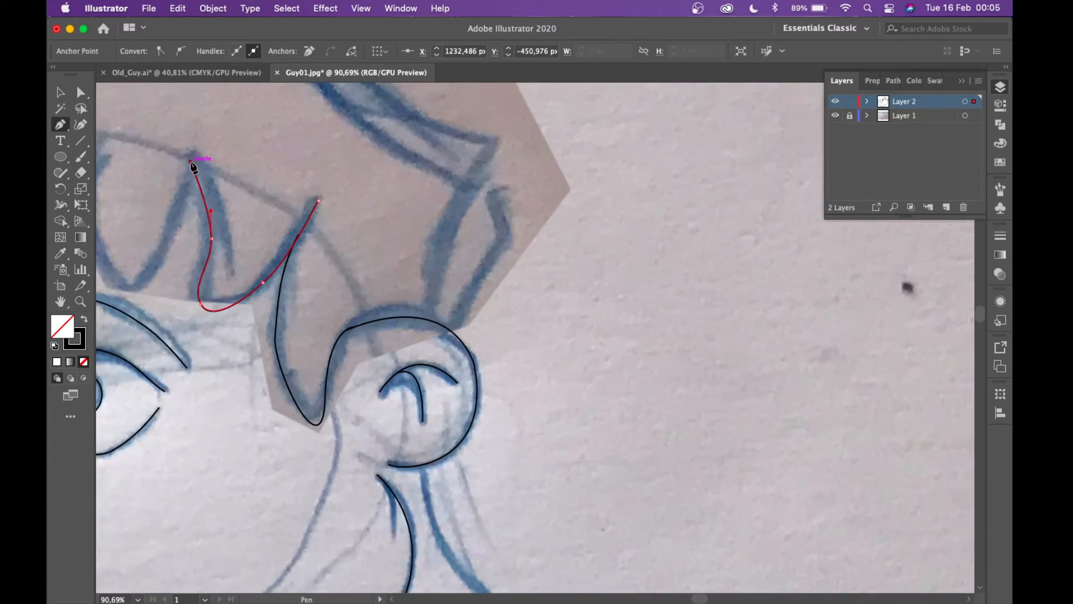
# - Trace the next fringe lock with the Pen tool, from the hair spike's peak around its bottom tip and up to the neighbouring strand's top
pyautogui.hscroll(-3, 192, 164)
pyautogui.scroll(2, 192, 163)
pyautogui.scroll(4, 191, 167)
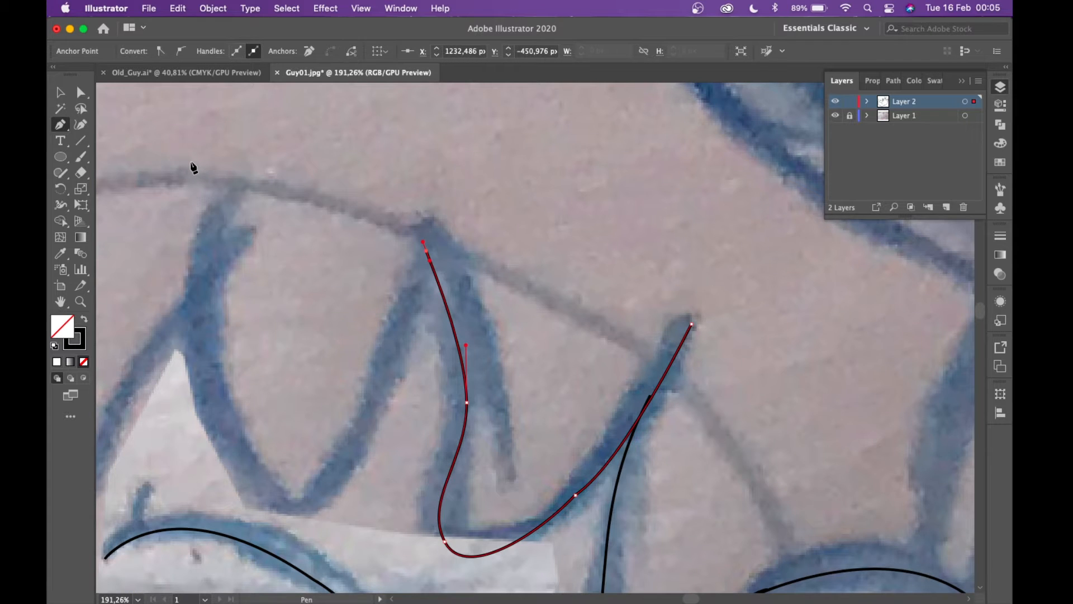
pyautogui.scroll(-2, 312, 188)
pyautogui.hscroll(-1, 312, 188)
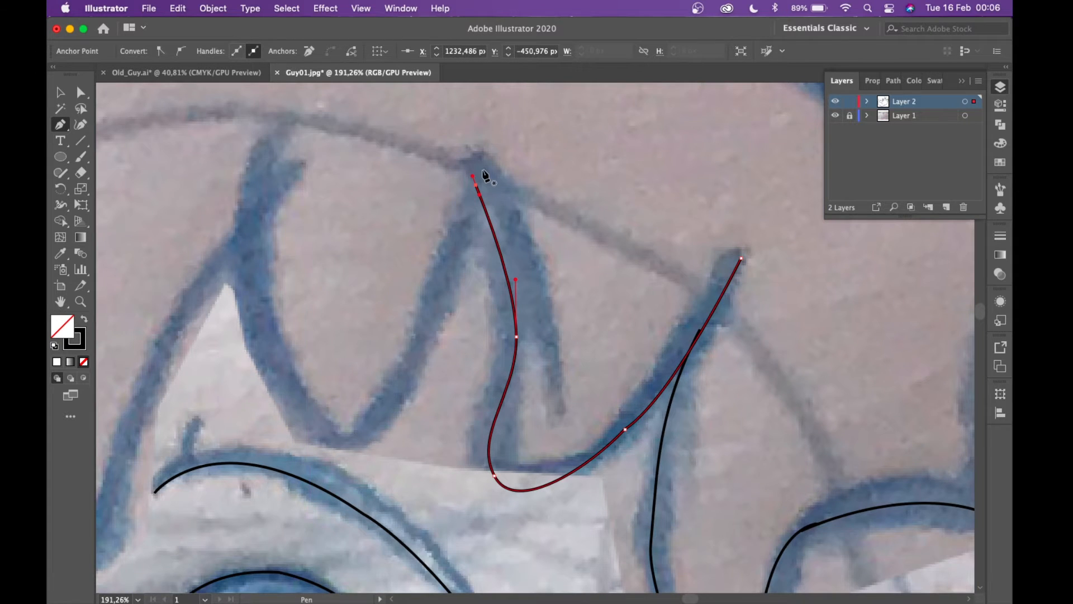
pyautogui.scroll(-1, 476, 188)
pyautogui.hscroll(-1, 477, 188)
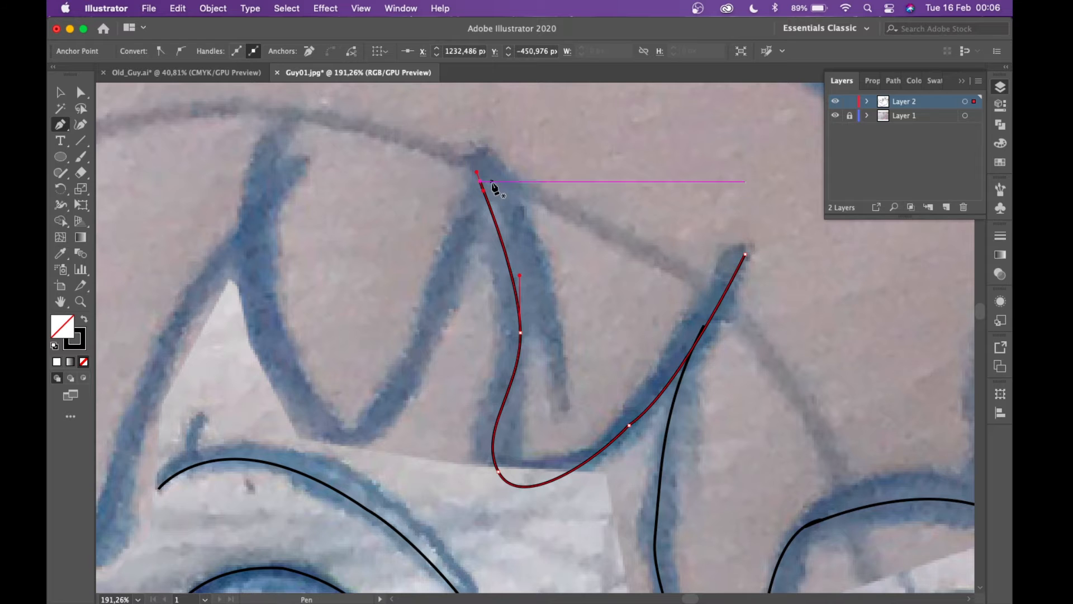
pyautogui.click(480, 164)
pyautogui.moveTo(383, 414); pyautogui.dragTo(268, 575)
pyautogui.moveTo(291, 383); pyautogui.dragTo(269, 340)
pyautogui.moveTo(270, 134)
pyautogui.mouseDown()
pyautogui.moveTo(261, 156)
pyautogui.moveTo(321, 199)
pyautogui.moveTo(321, 223)
pyautogui.mouseUp()
# - Adjust the handles around this lock's bottom tip to form a rounded curve, making the lock about 101 px wide and 138 px high
pyautogui.scroll(5, 270, 135)
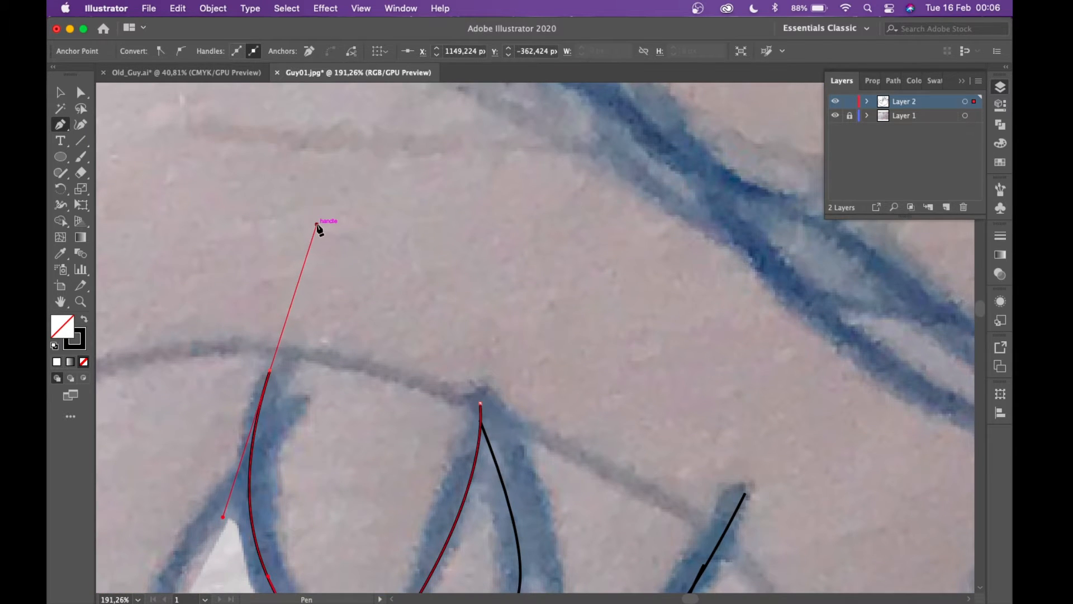
pyautogui.scroll(-4, 320, 226)
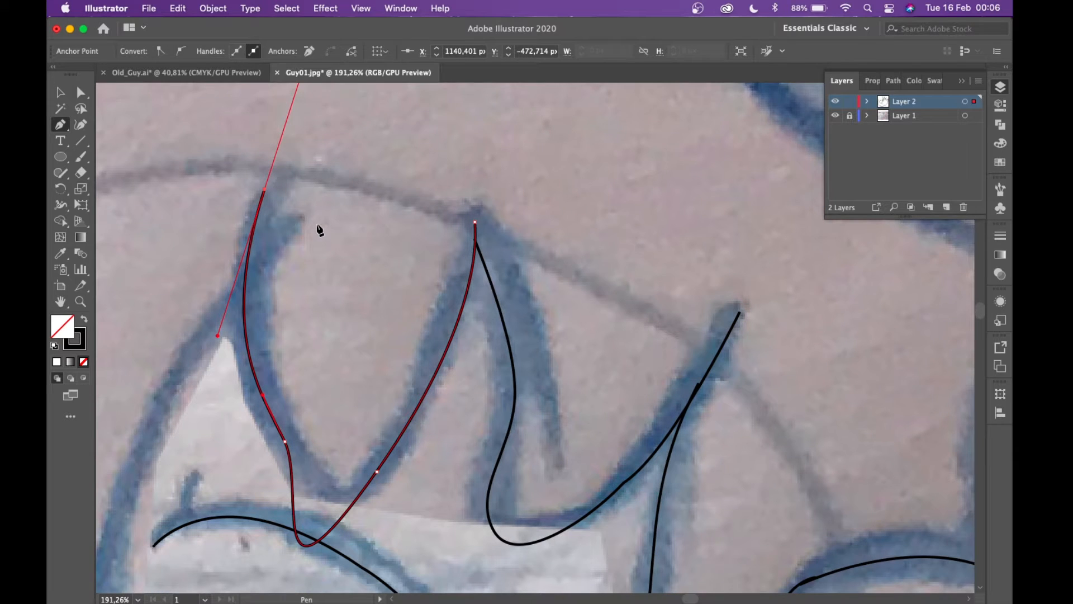
pyautogui.scroll(-2, 319, 230)
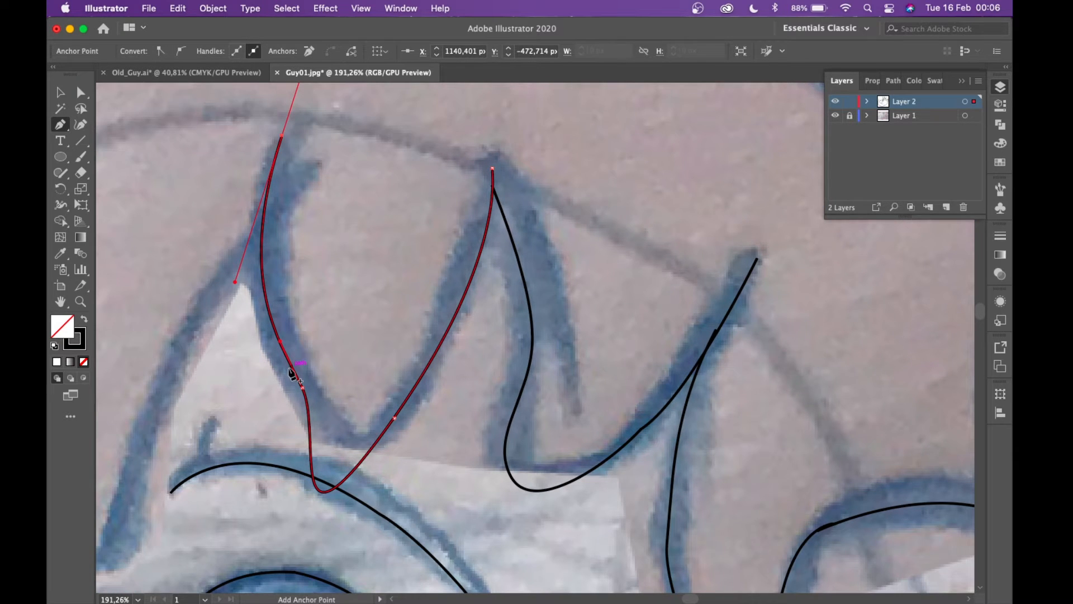
pyautogui.keyDown('super'); pyautogui.click(304, 386); pyautogui.keyUp('super')
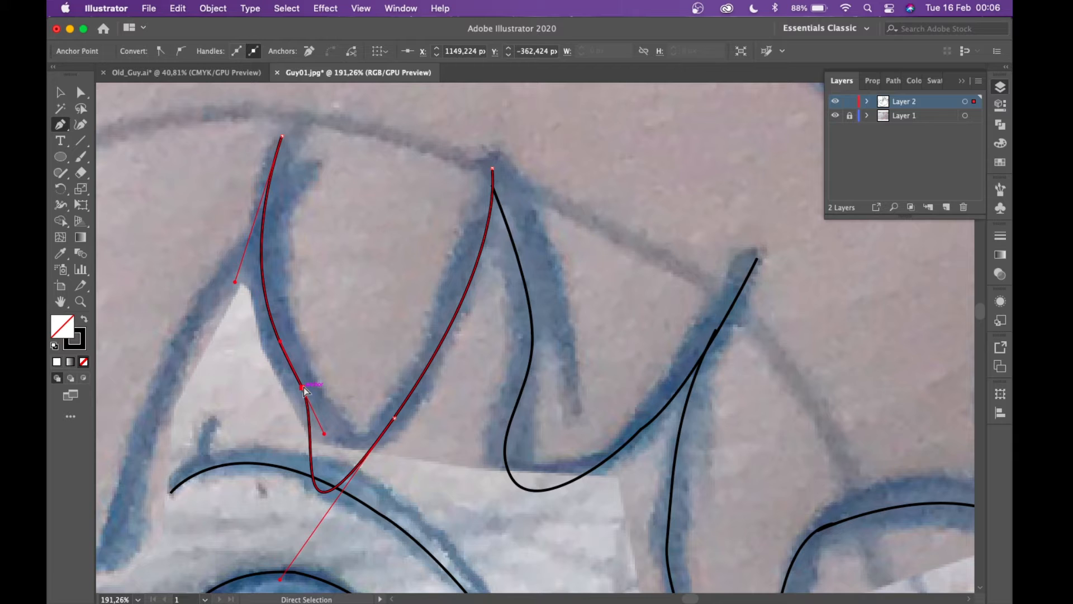
pyautogui.moveTo(324, 439); pyautogui.dragTo(321, 405)
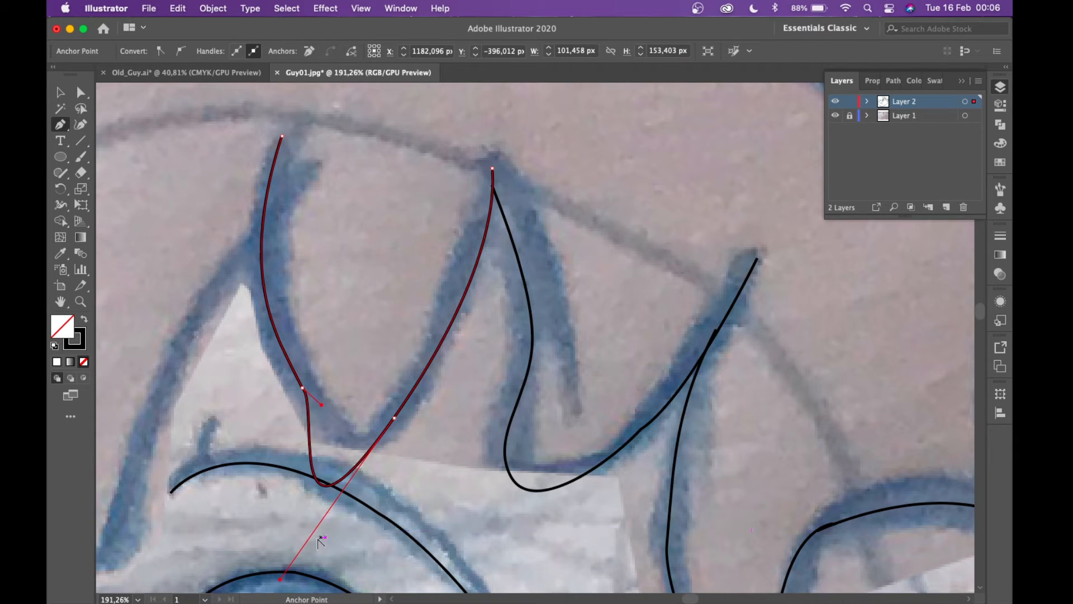
pyautogui.moveTo(281, 579); pyautogui.dragTo(347, 491)
pyautogui.moveTo(322, 405); pyautogui.dragTo(317, 420)
# - Trace the wide middle fringe lock above the brow, from the neighbouring strand around its rounded bottom and up to the curved hair tip
pyautogui.hscroll(-10, 317, 420)
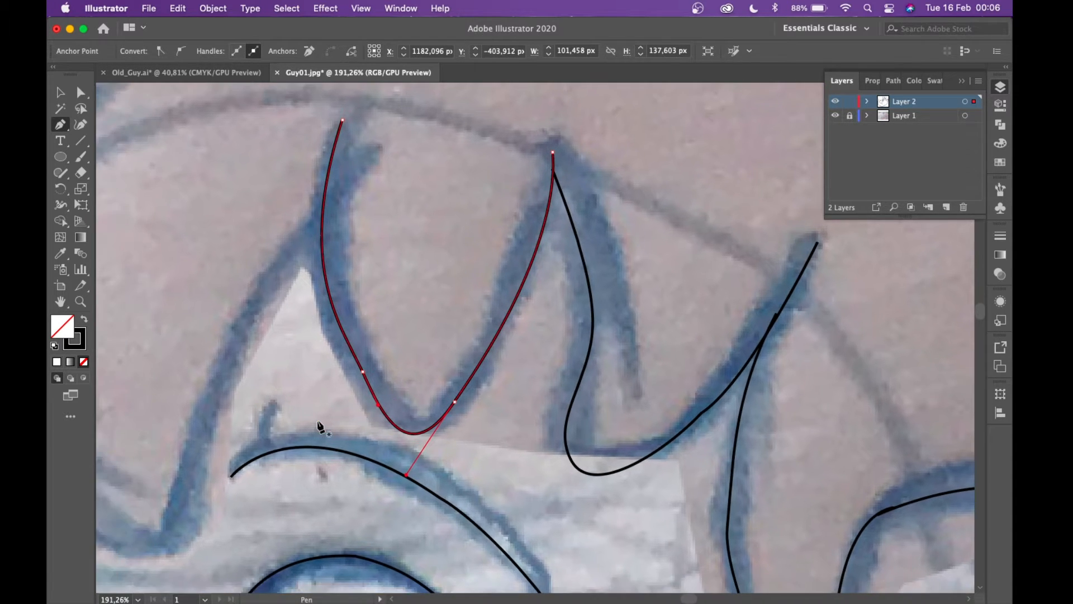
pyautogui.hscroll(-3, 319, 427)
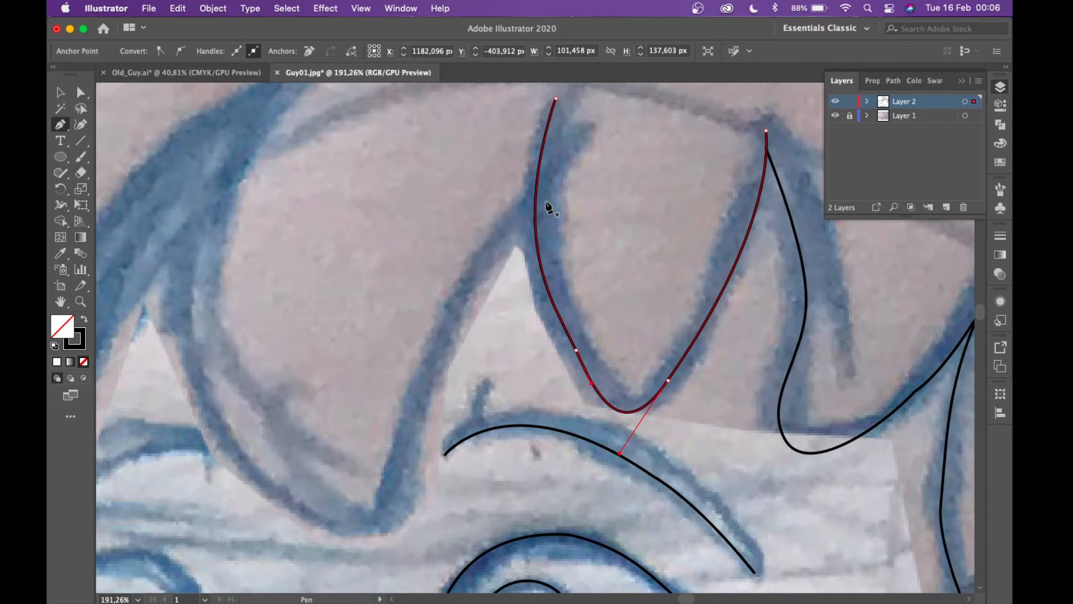
pyautogui.scroll(-3, 548, 208)
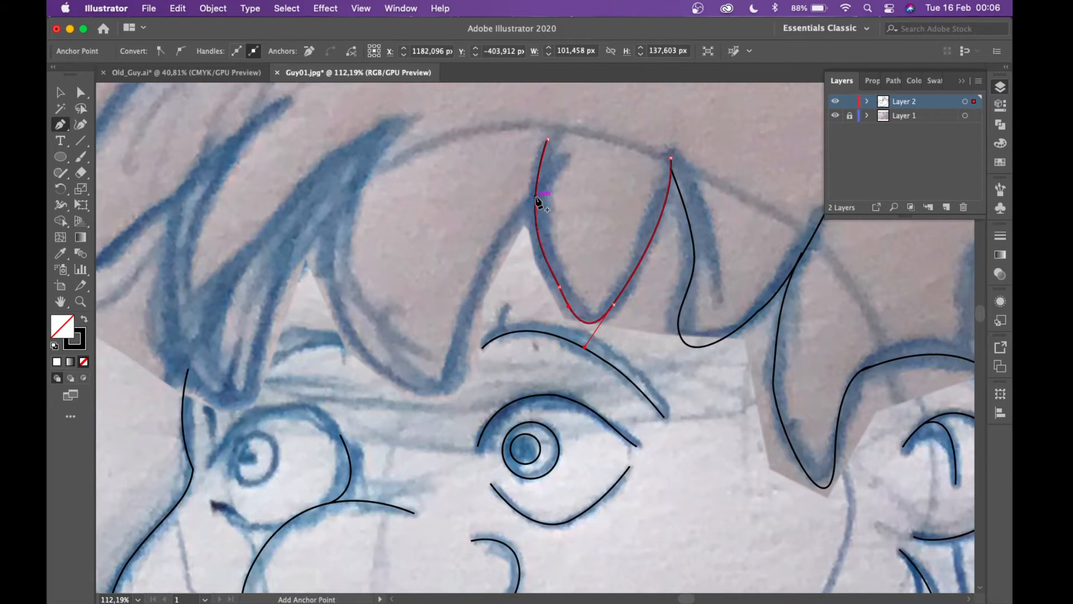
pyautogui.click(569, 154)
pyautogui.moveTo(462, 350); pyautogui.dragTo(469, 430)
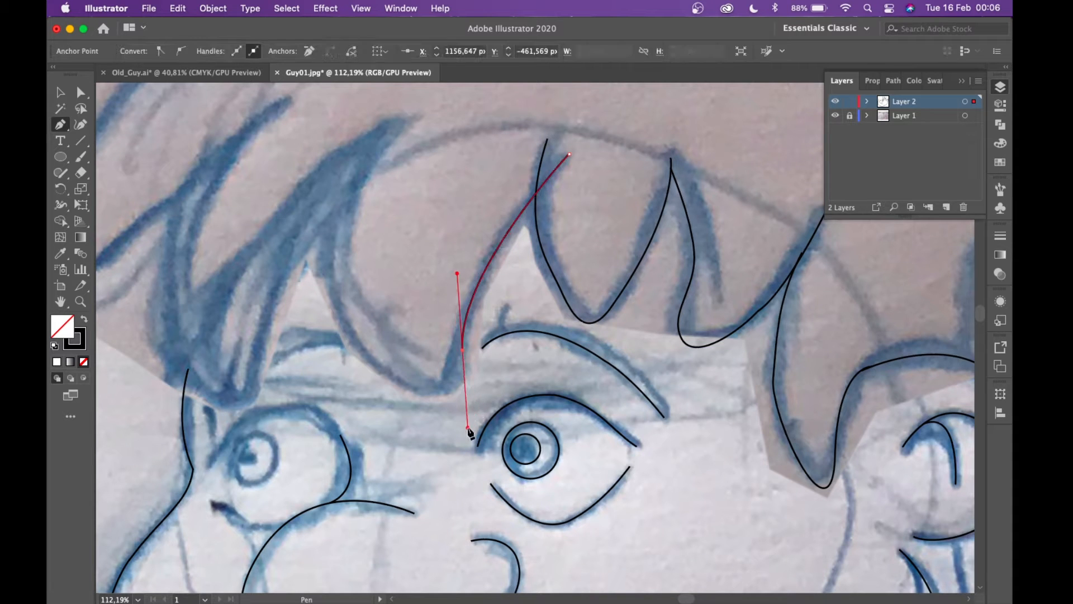
pyautogui.moveTo(392, 378); pyautogui.dragTo(330, 212)
pyautogui.moveTo(329, 209); pyautogui.dragTo(372, 115)
pyautogui.click(412, 113)
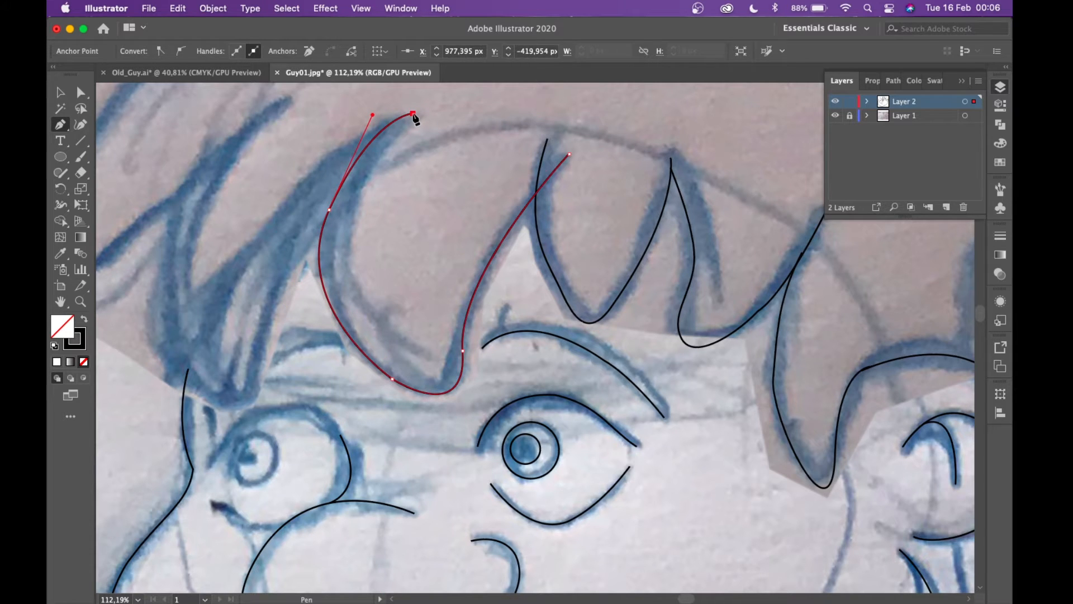
pyautogui.hscroll(-5, 286, 201)
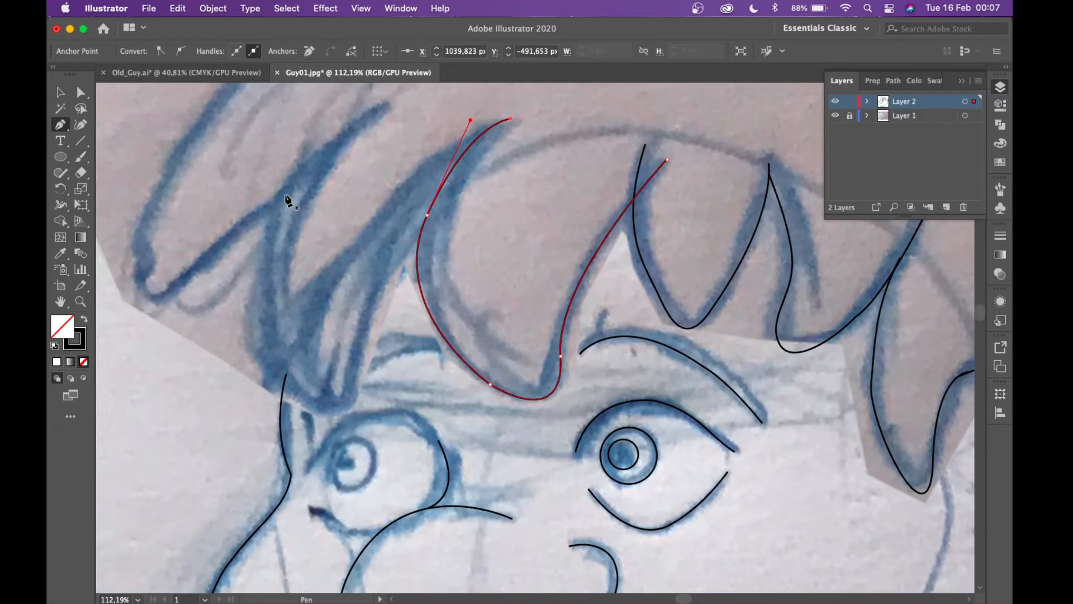
pyautogui.click(493, 125)
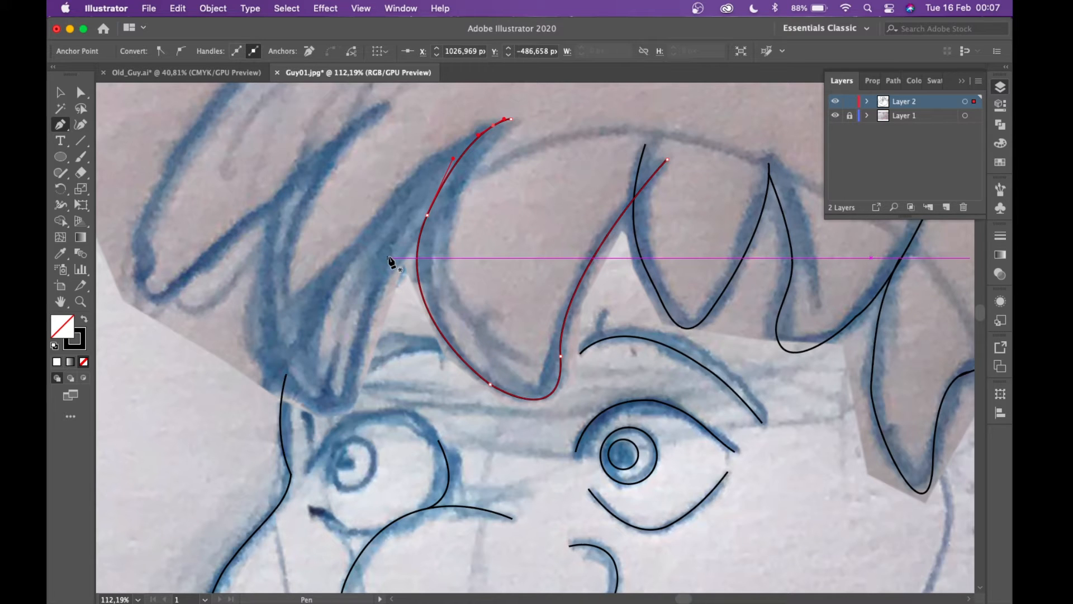
pyautogui.press('super+z')
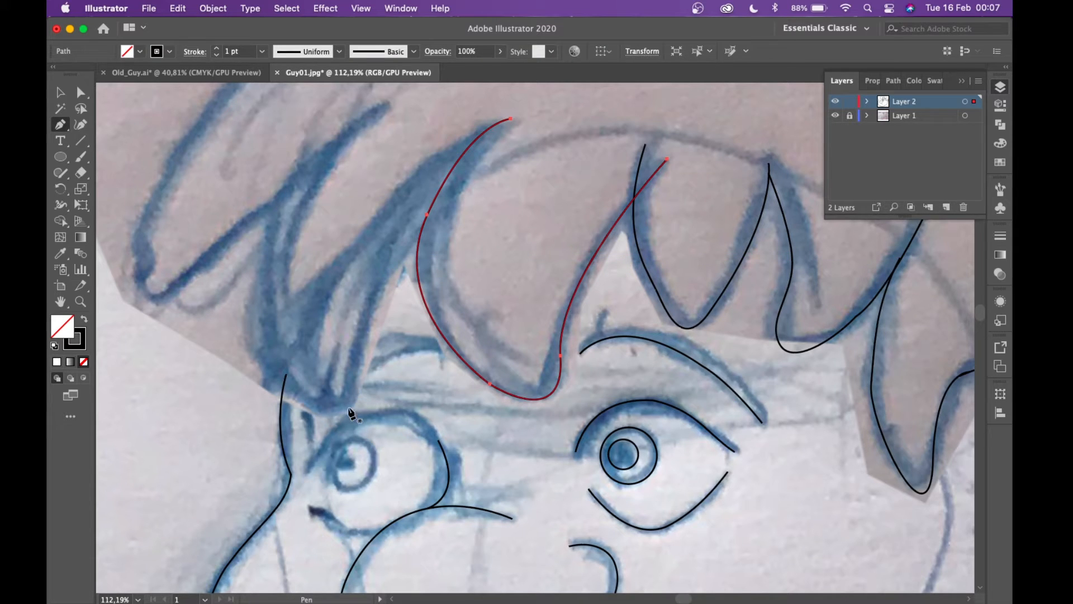
# - Trace the long lock above the far eye, from its upper hair tip around the bottom and up to the middle lock's edge
pyautogui.click(383, 102)
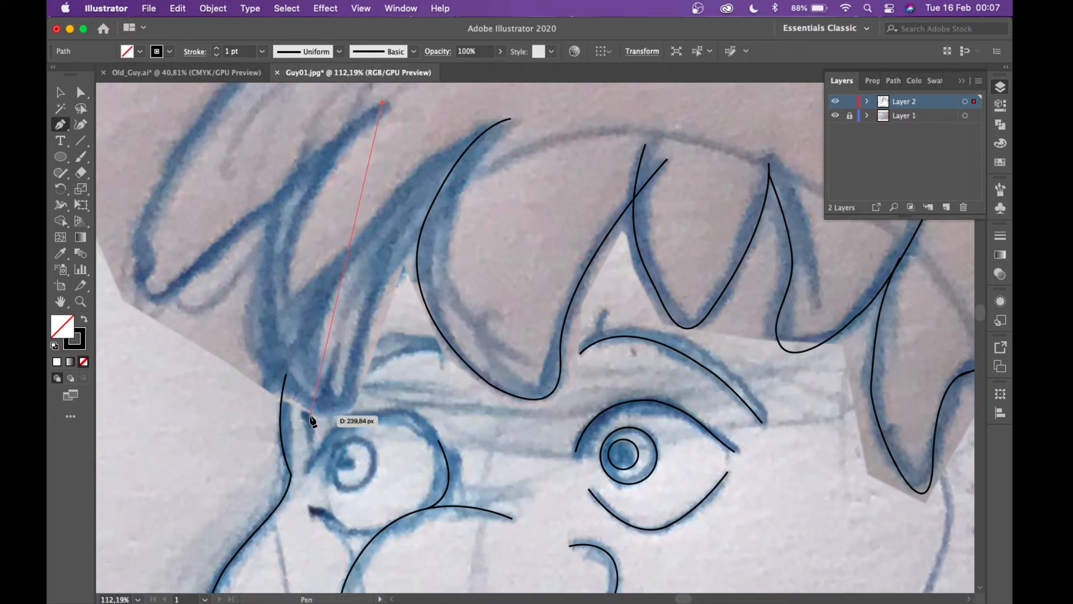
pyautogui.moveTo(279, 355); pyautogui.dragTo(352, 537)
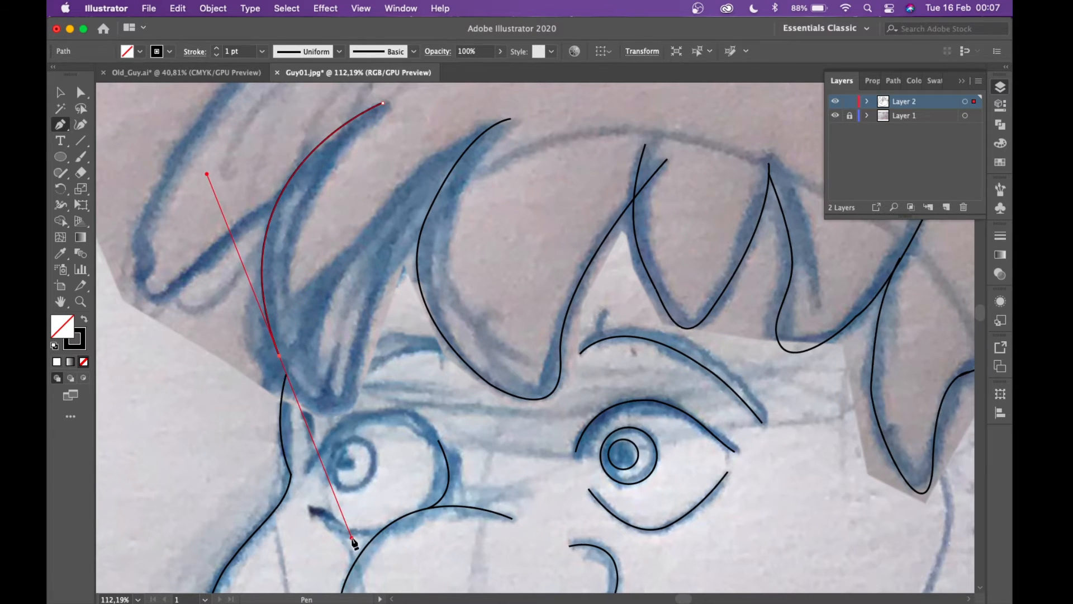
pyautogui.moveTo(338, 412); pyautogui.dragTo(402, 446)
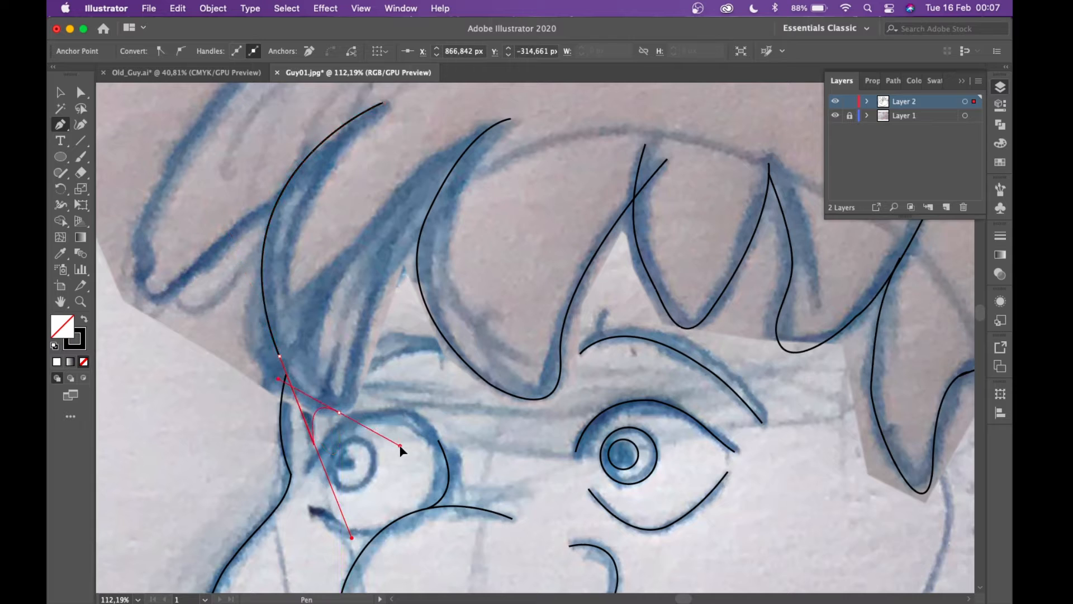
pyautogui.moveTo(359, 328); pyautogui.dragTo(375, 272)
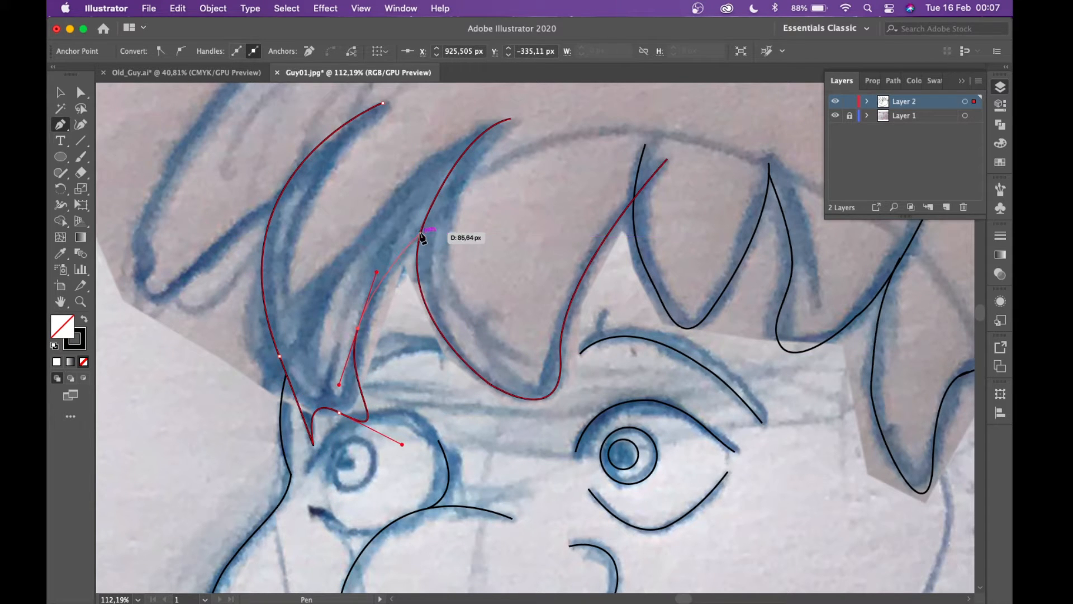
pyautogui.moveTo(421, 232); pyautogui.dragTo(441, 214)
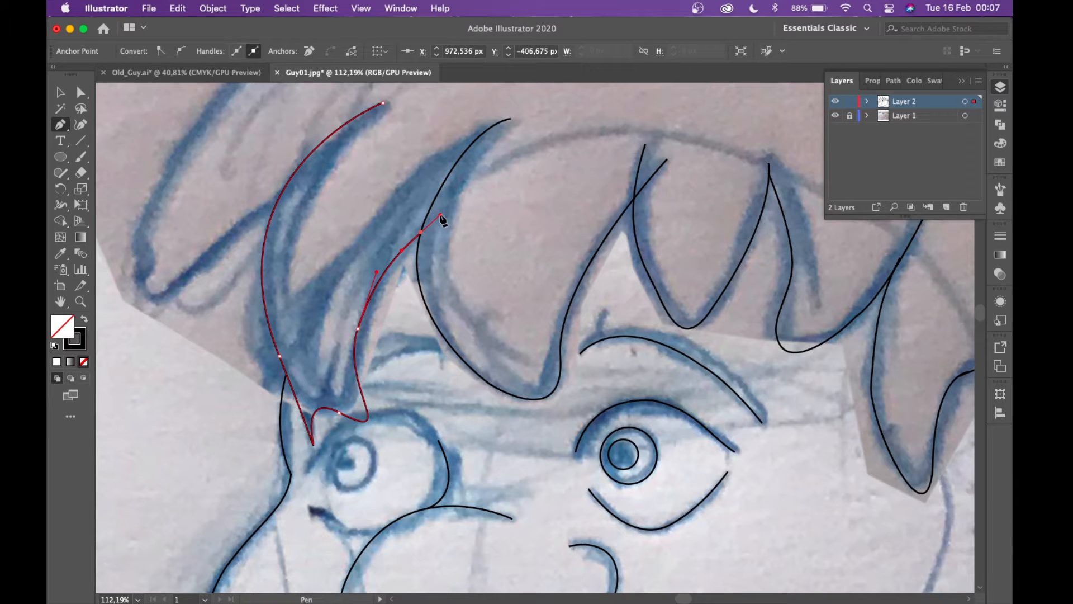
# - Redirect both handles of the anchor at the long lock's bottom tip to follow the sketched corner
pyautogui.scroll(5, 343, 302)
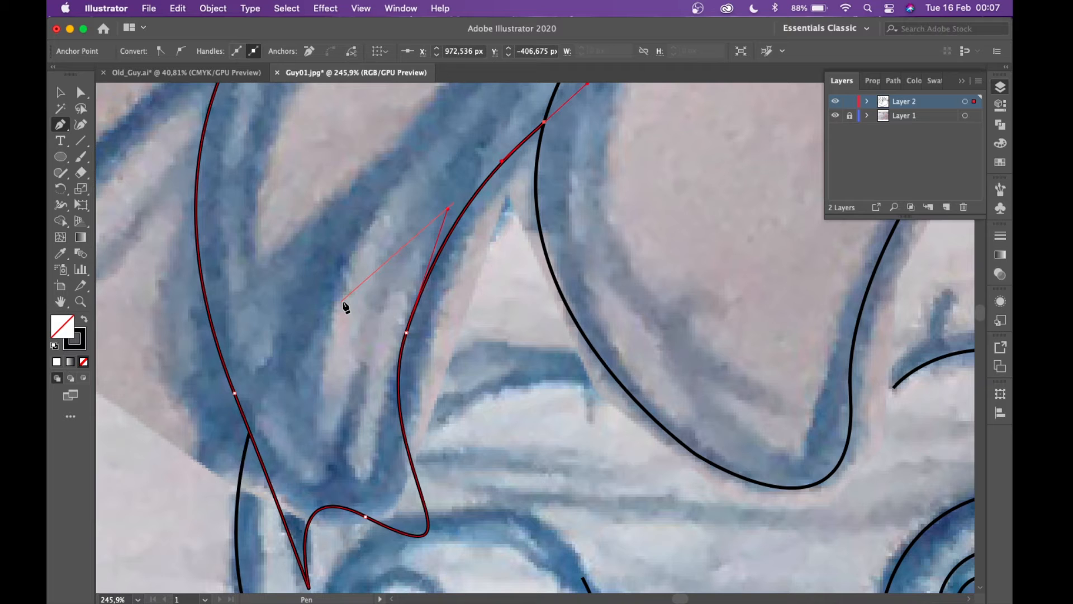
pyautogui.scroll(-5, 342, 305)
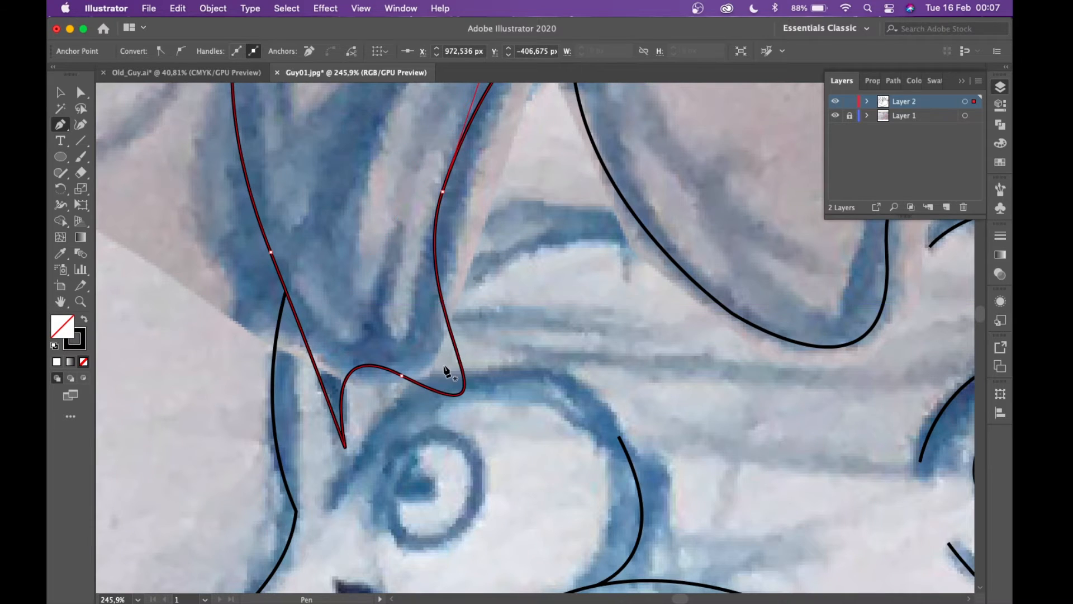
pyautogui.press('alt')
pyautogui.moveTo(403, 376); pyautogui.dragTo(463, 333)
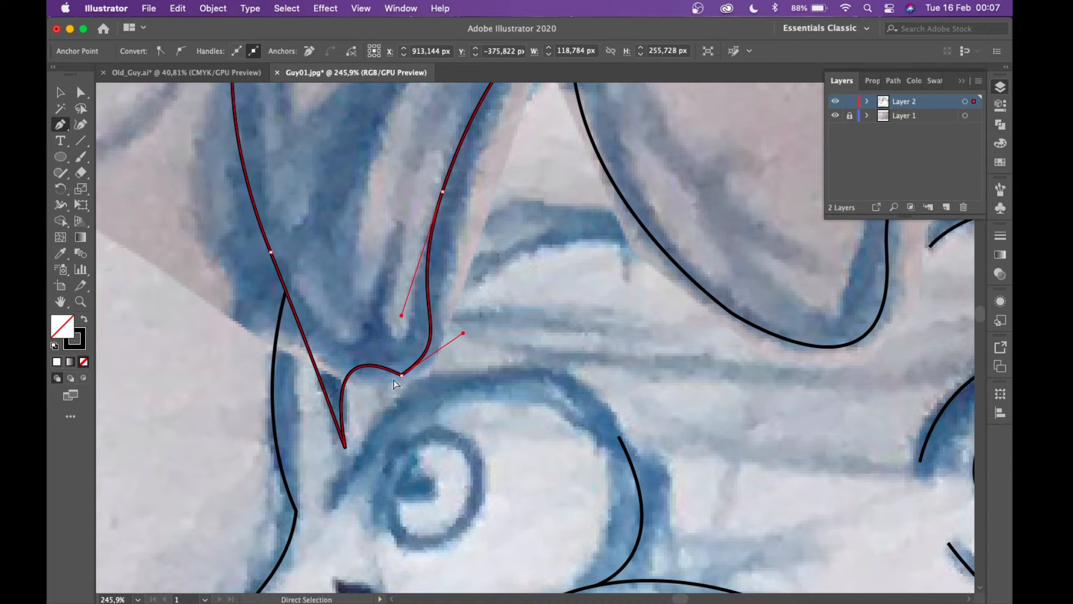
pyautogui.moveTo(342, 386); pyautogui.dragTo(285, 324)
pyautogui.scroll(-3, 367, 506)
pyautogui.scroll(-3, 367, 506)
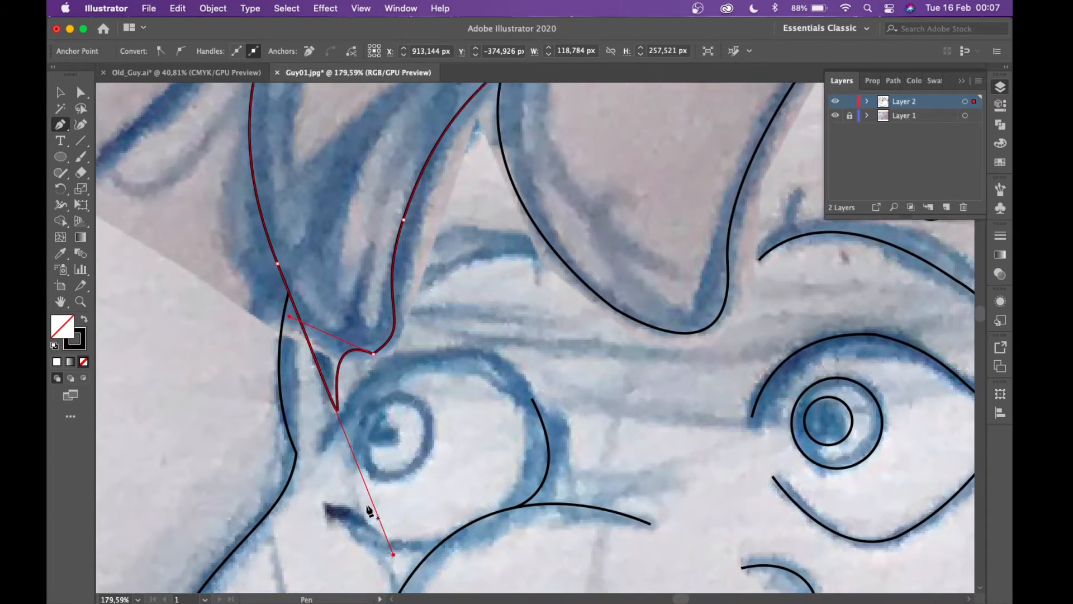
# - Smooth the long lock's lower outer edge by adjusting its handles, making the lock about 119 px wide and 233 px high
pyautogui.scroll(-2, 369, 510)
pyautogui.moveTo(383, 535); pyautogui.dragTo(280, 275)
pyautogui.scroll(5, 281, 274)
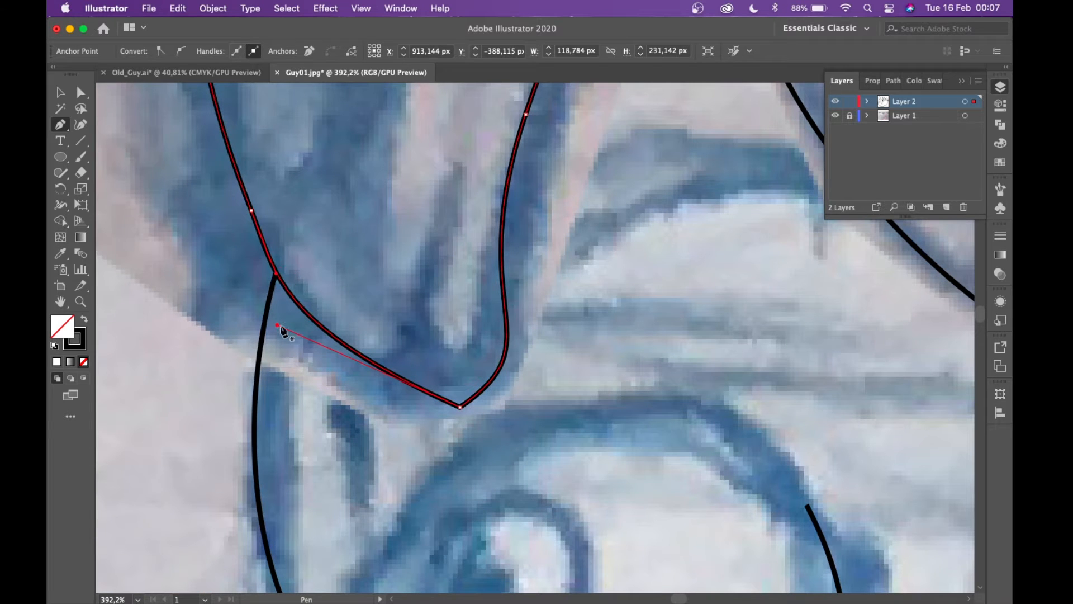
pyautogui.moveTo(278, 326); pyautogui.dragTo(388, 451)
pyautogui.scroll(2, 390, 450)
pyautogui.hscroll(-1, 390, 451)
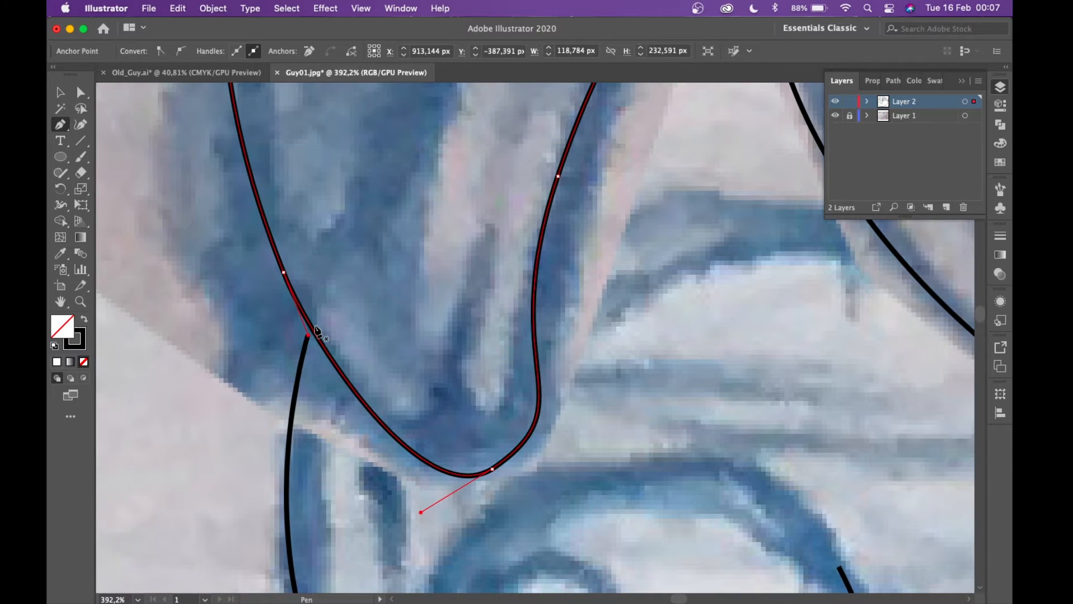
pyautogui.click(283, 274)
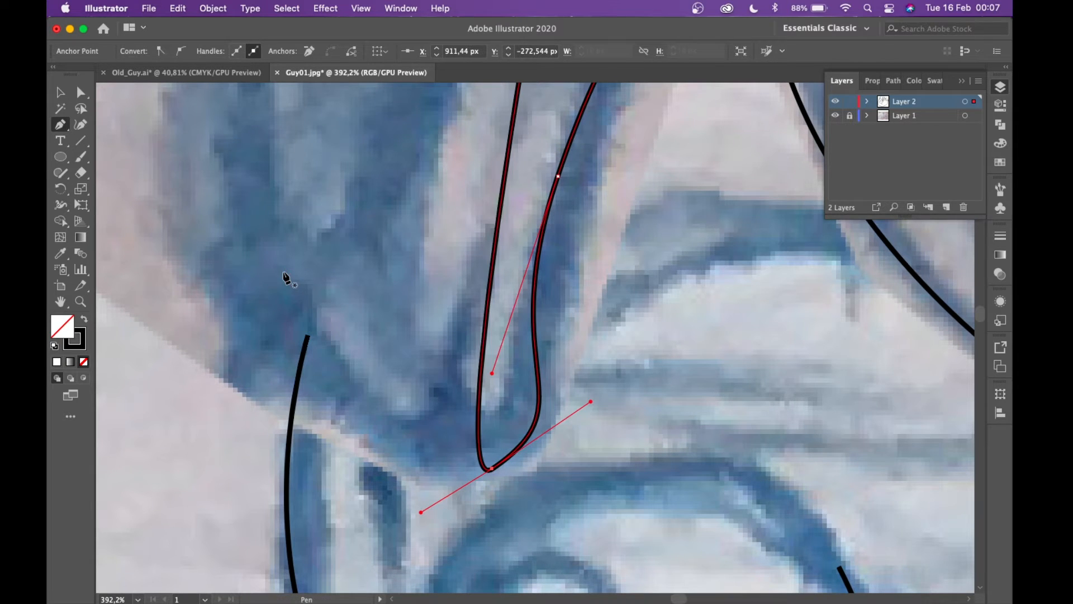
pyautogui.press('super+z')
pyautogui.moveTo(284, 273); pyautogui.dragTo(277, 278)
# - Move the long lock's upper inner endpoint onto the middle lock's outline using Direct Selection
pyautogui.scroll(-5, 276, 279)
pyautogui.scroll(5, 277, 279)
pyautogui.hscroll(1, 277, 279)
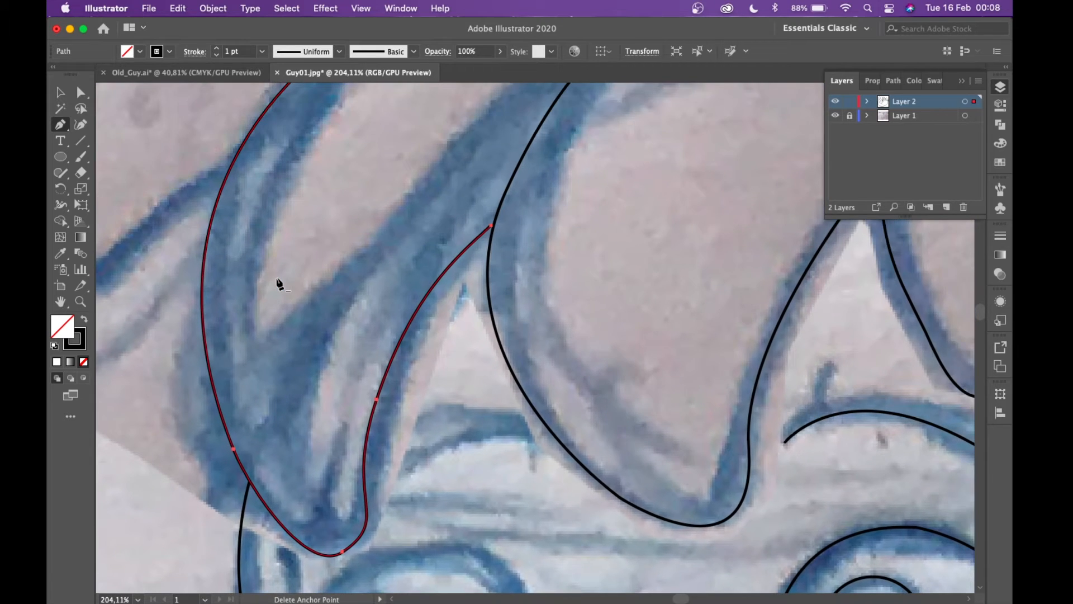
pyautogui.scroll(4, 276, 284)
pyautogui.hscroll(1, 277, 283)
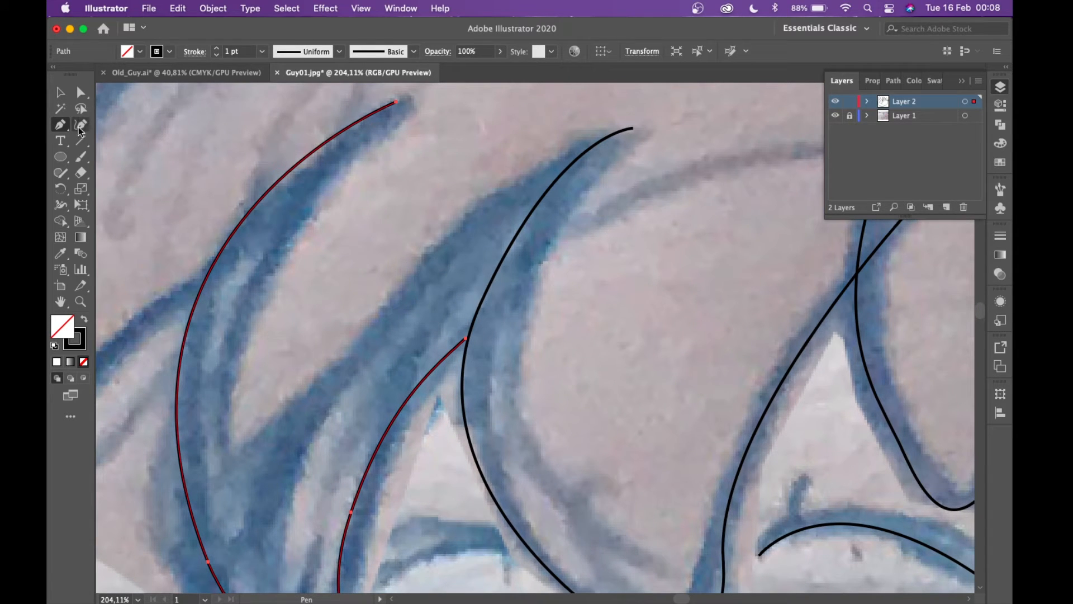
pyautogui.click(79, 128)
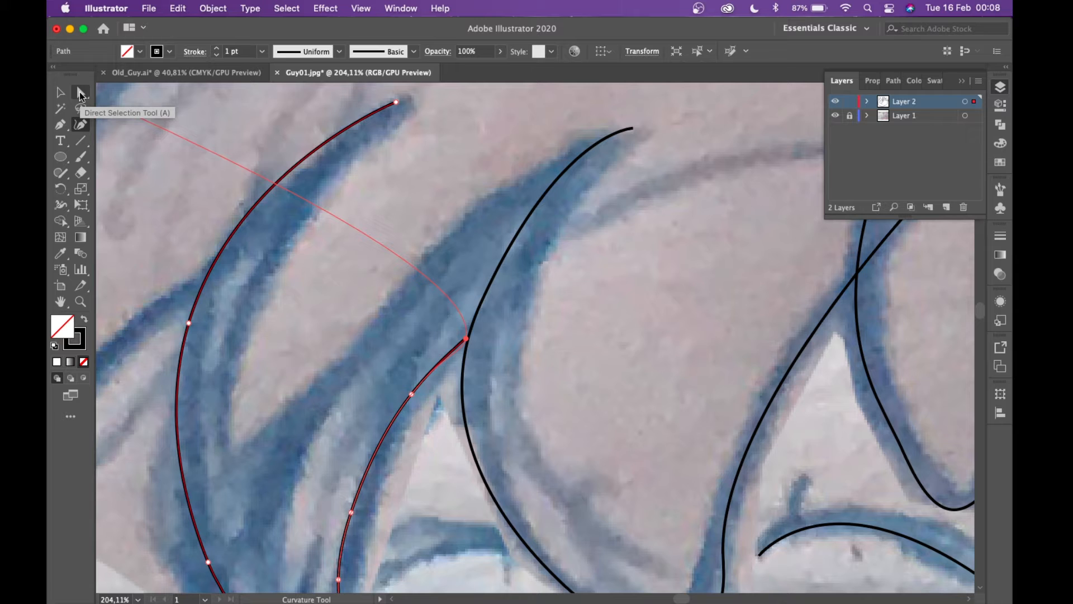
pyautogui.click(79, 92)
pyautogui.scroll(3, 475, 352)
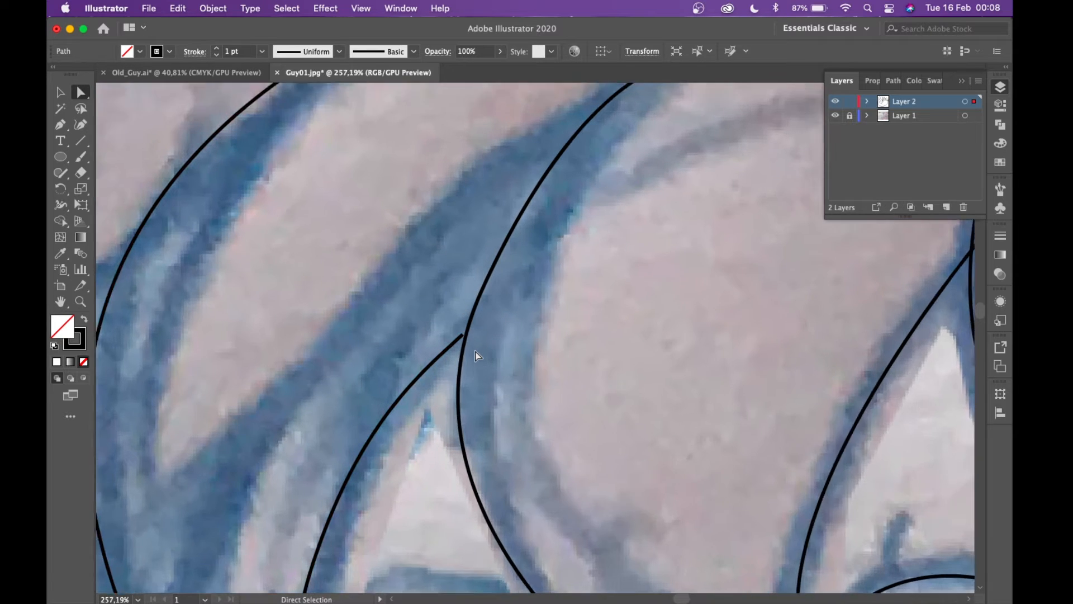
pyautogui.click(463, 334)
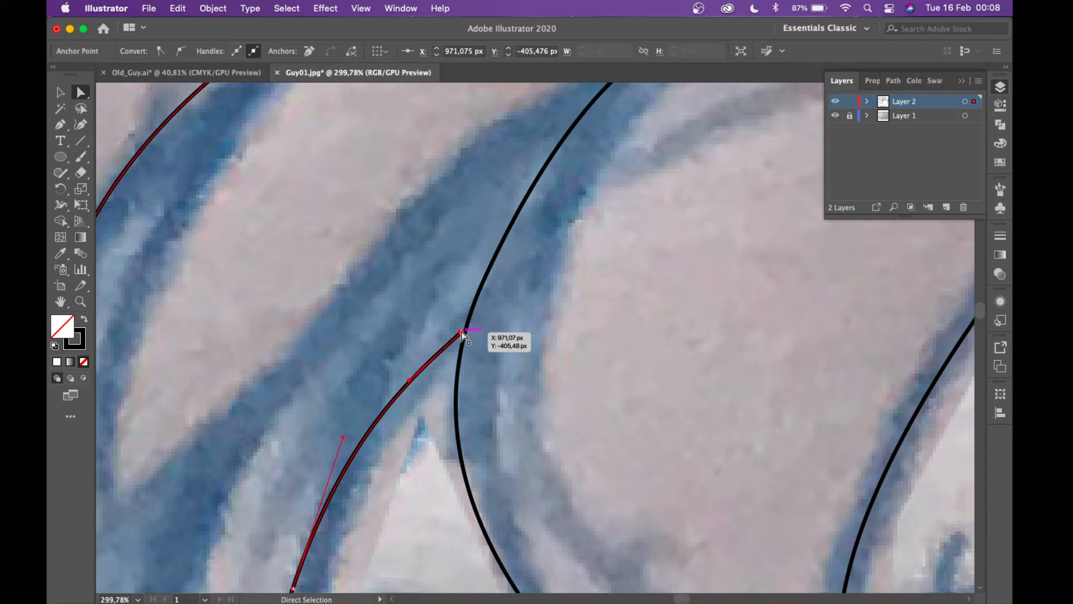
pyautogui.moveTo(462, 334); pyautogui.dragTo(465, 332)
pyautogui.scroll(-3, 465, 332)
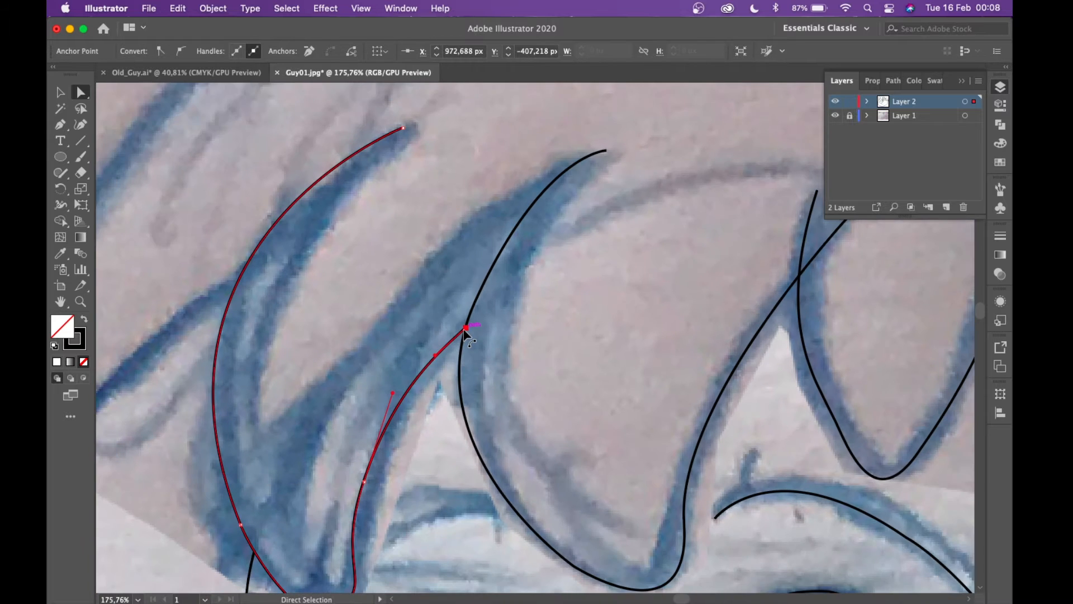
pyautogui.scroll(-3, 465, 334)
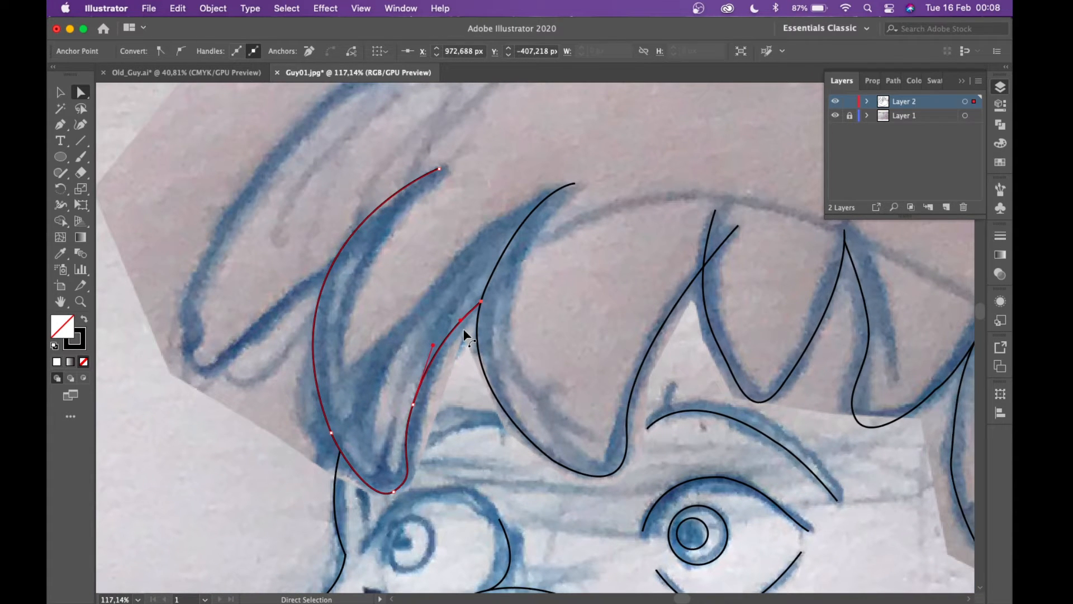
# - Trace the outermost front lock with the Pen tool, from its upper hair tip around the bottom and back to the long lock's outline
pyautogui.press('p')
pyautogui.scroll(4, 283, 312)
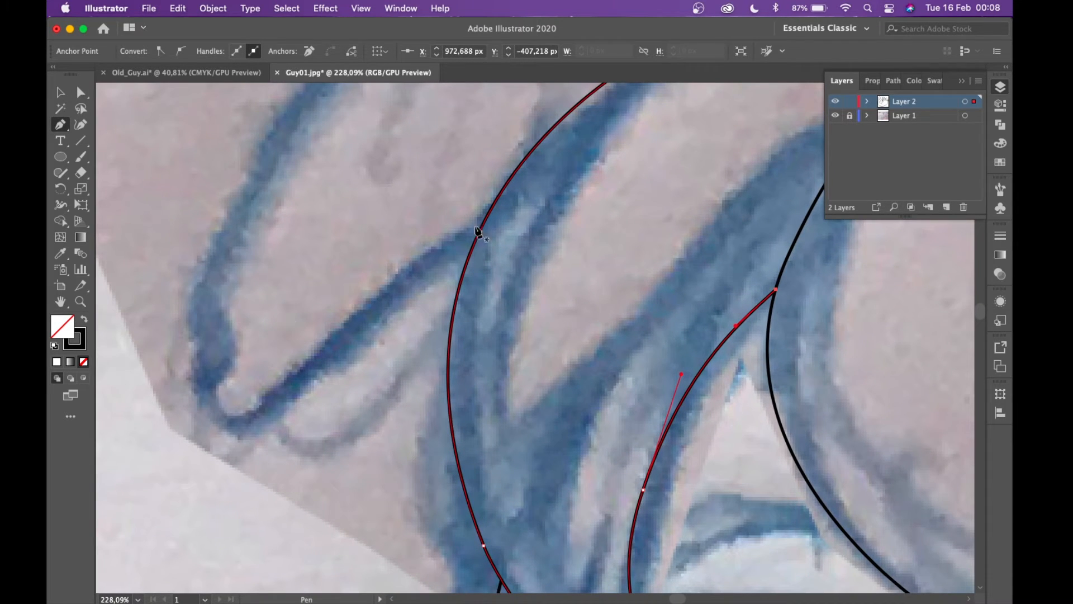
pyautogui.click(484, 222)
pyautogui.keyDown('super'); pyautogui.click(312, 377); pyautogui.keyUp('super')
pyautogui.scroll(-3, 310, 381)
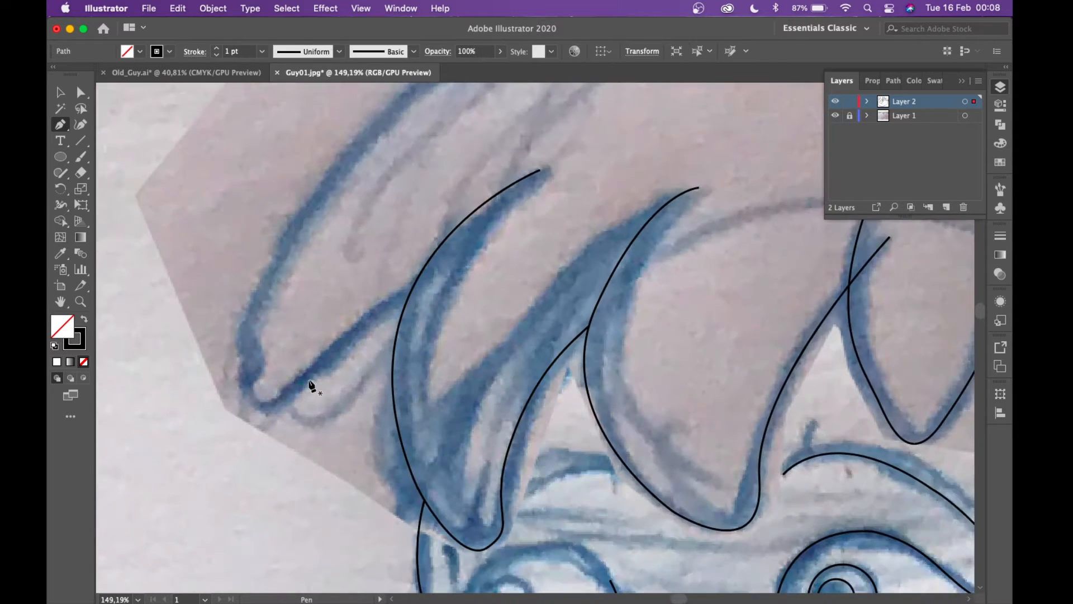
pyautogui.scroll(-4, 309, 384)
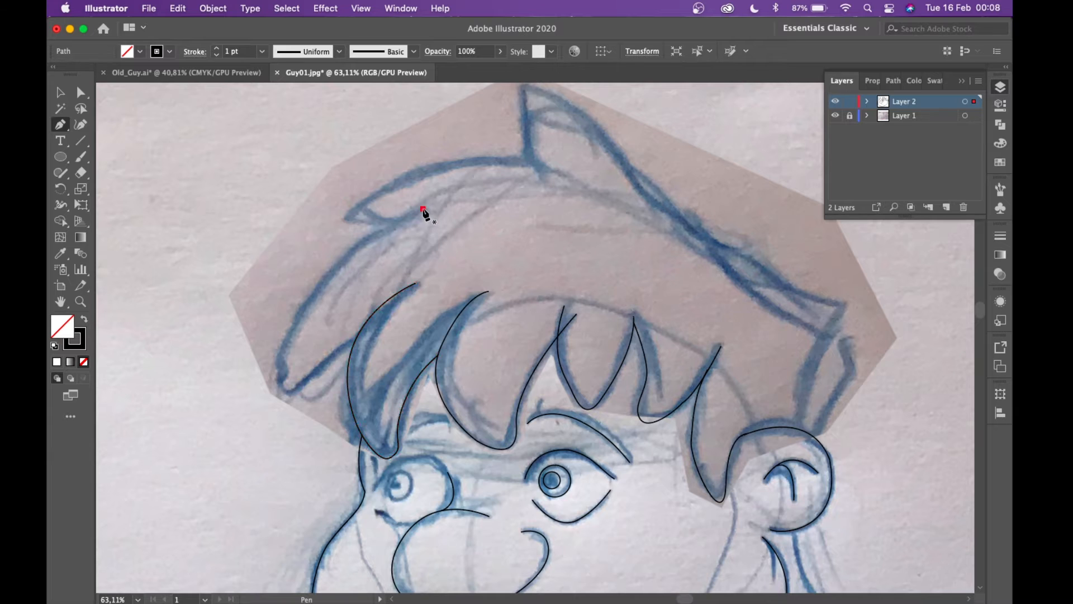
pyautogui.moveTo(281, 364); pyautogui.dragTo(270, 470)
pyautogui.scroll(3, 271, 384)
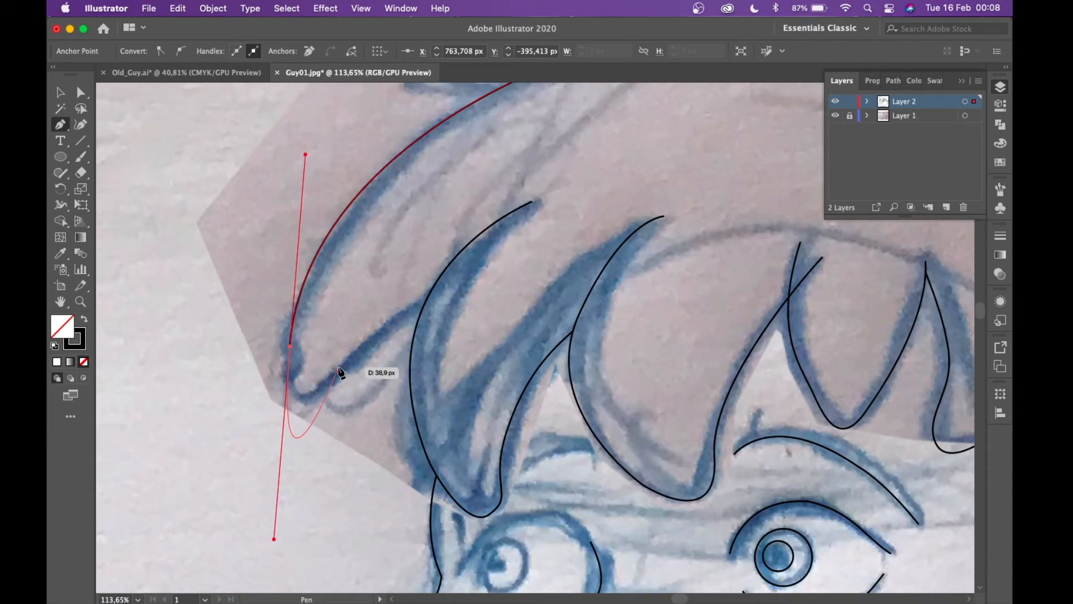
pyautogui.moveTo(348, 359); pyautogui.dragTo(367, 347)
pyautogui.moveTo(428, 295); pyautogui.dragTo(471, 275)
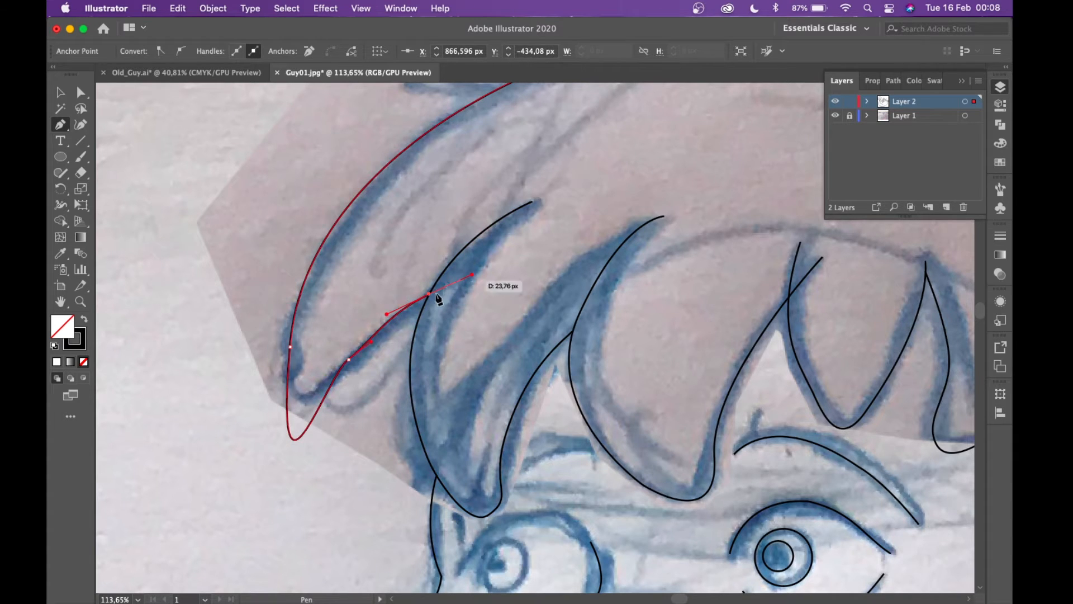
# - Shorten and redirect the handles around the outermost lock's bottom tip to follow the sketch, making the lock about 189 px wide and 240 px high
pyautogui.keyDown('super'); pyautogui.click(348, 359); pyautogui.keyUp('super')
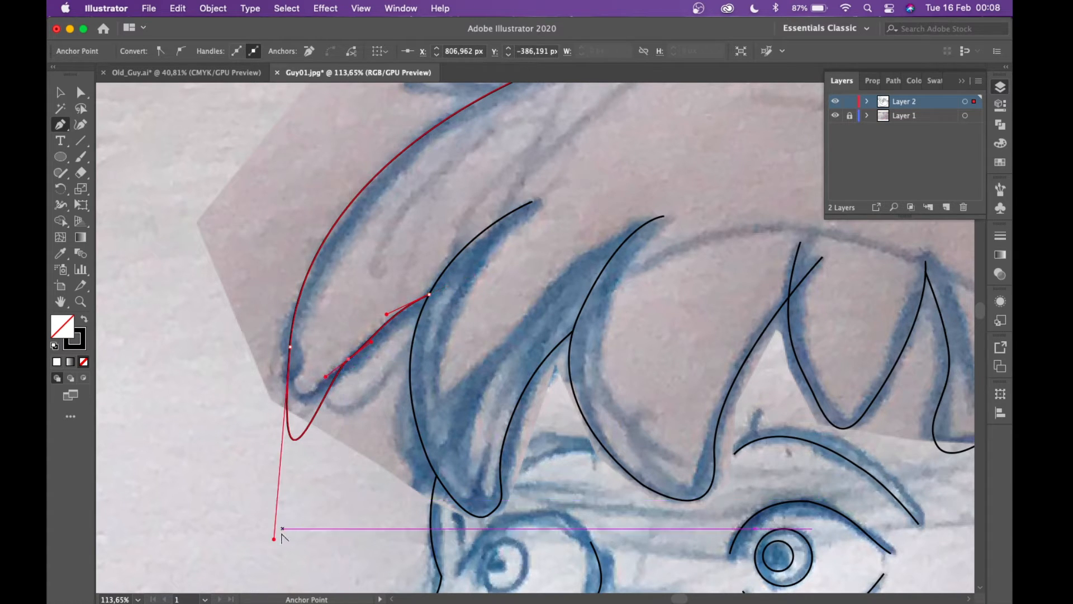
pyautogui.moveTo(274, 539); pyautogui.dragTo(288, 429)
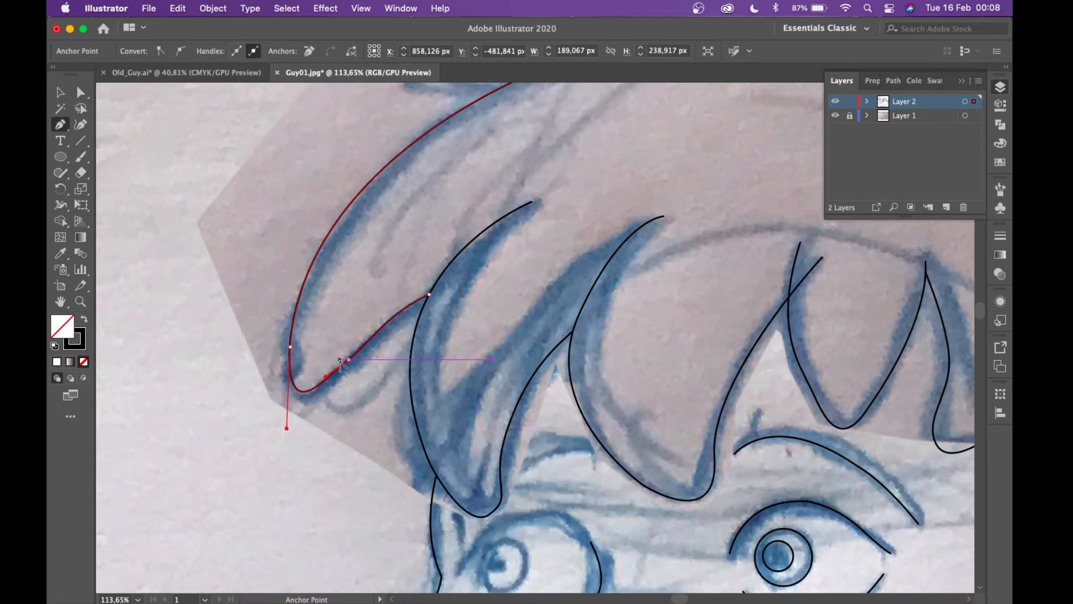
pyautogui.scroll(4, 335, 362)
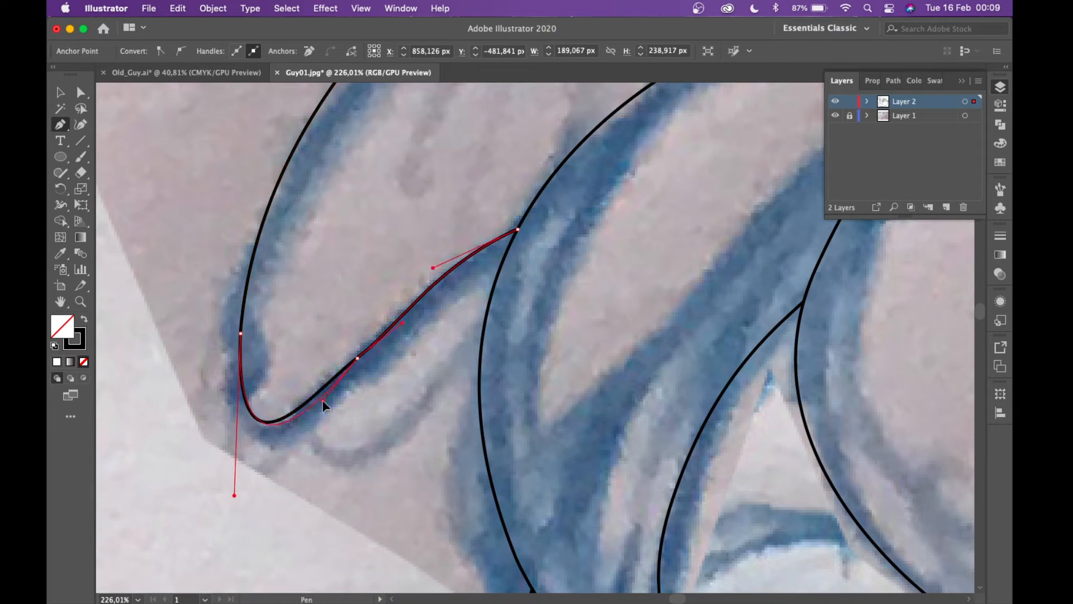
pyautogui.scroll(-5, 317, 398)
# - Trace the swept tuft above the outermost lock, from the crown to its front tip and back under to the lock's upper edge
pyautogui.scroll(2, 321, 404)
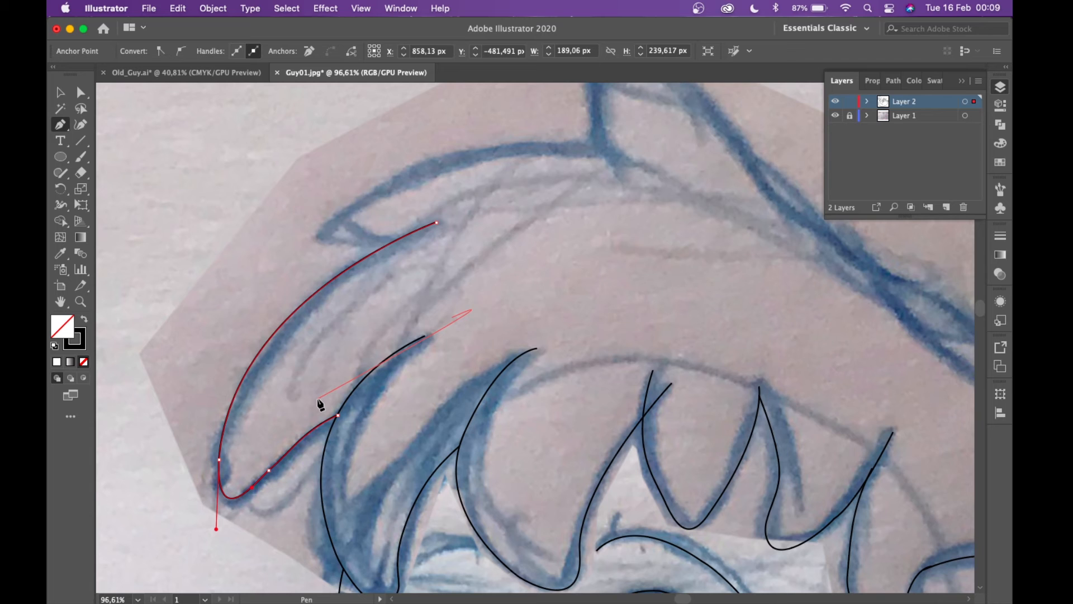
pyautogui.scroll(3, 438, 311)
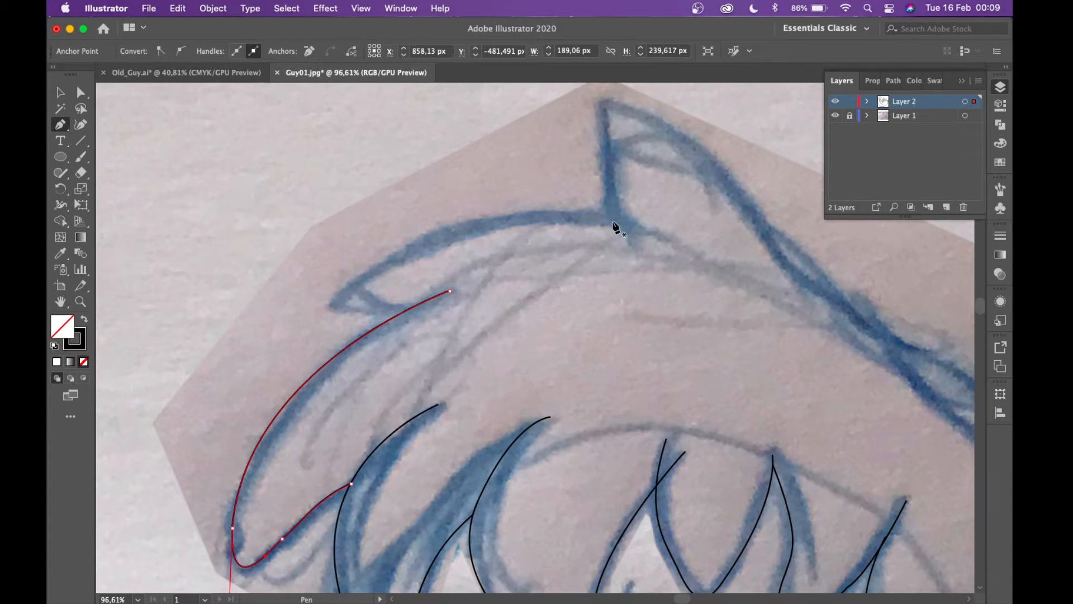
pyautogui.hscroll(3, 616, 228)
pyautogui.scroll(1, 616, 227)
pyautogui.click(584, 275)
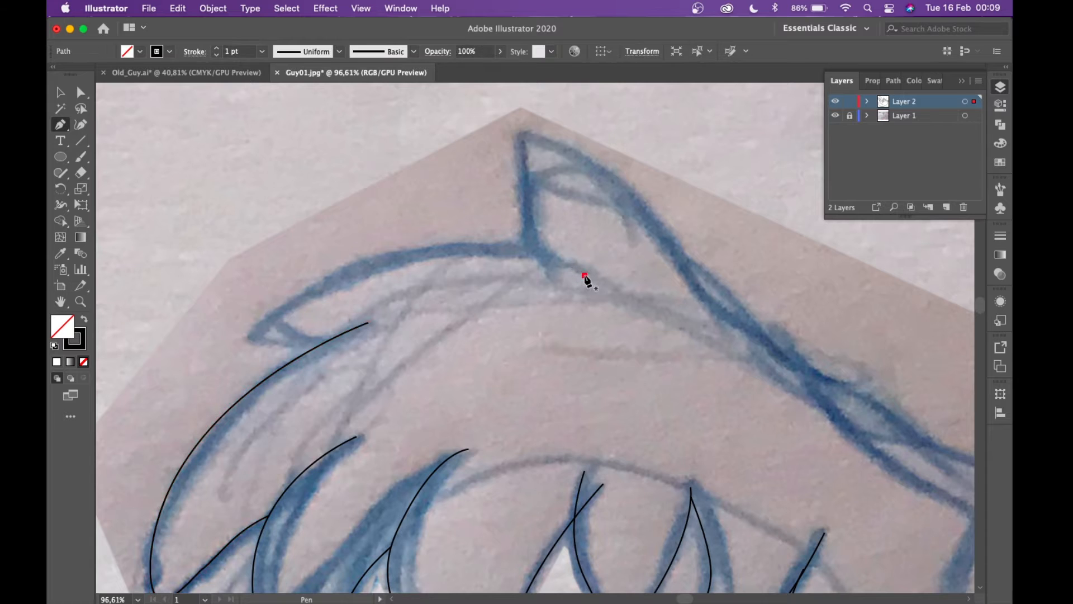
pyautogui.moveTo(270, 312); pyautogui.dragTo(309, 436)
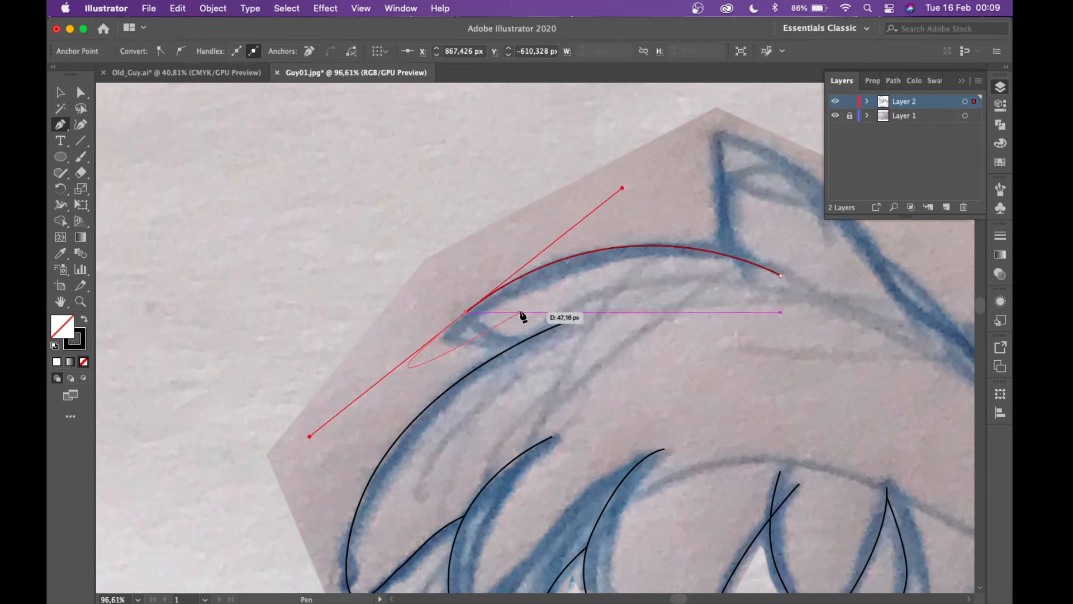
pyautogui.click(466, 312)
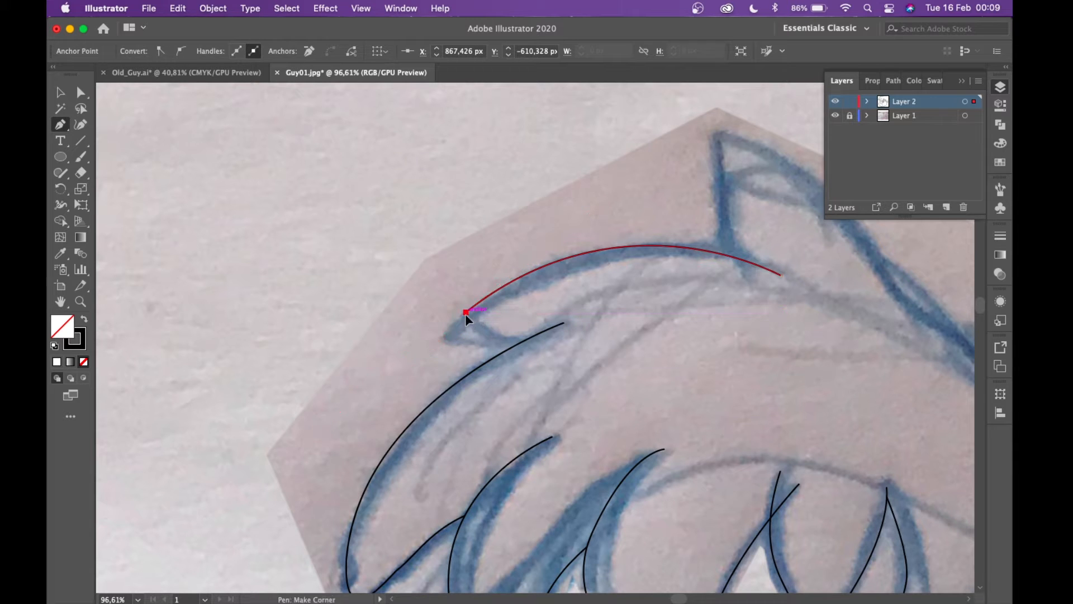
pyautogui.moveTo(518, 341); pyautogui.dragTo(600, 348)
# - Move the swept tuft's lower endpoint onto the outermost lock's outline using Direct Selection
pyautogui.scroll(4, 511, 341)
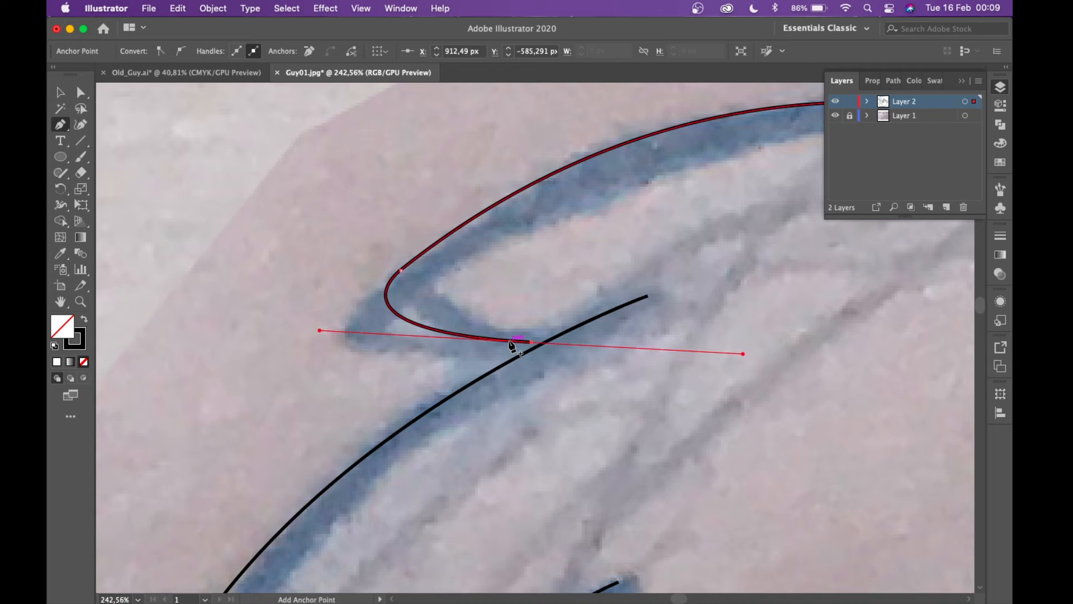
pyautogui.press('a')
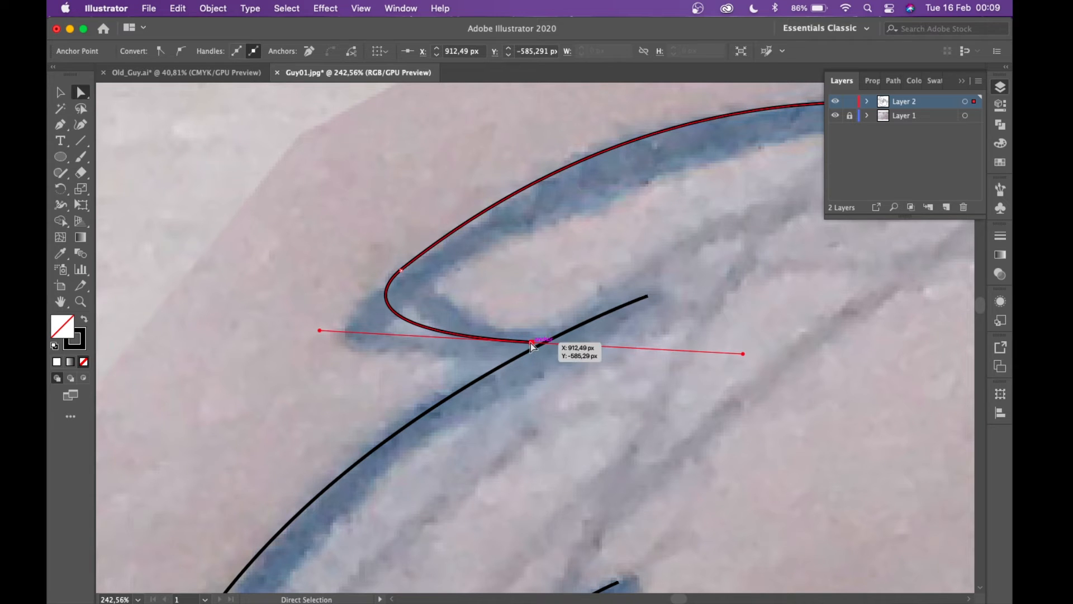
pyautogui.moveTo(535, 344); pyautogui.dragTo(543, 343)
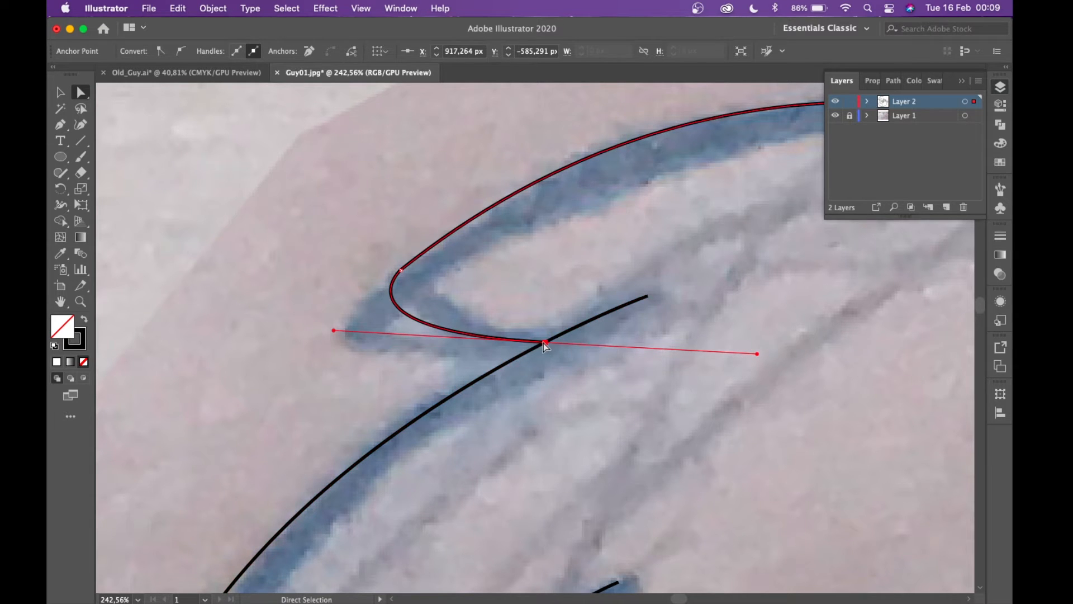
# - Start a new Pen path on the ear's upper outline and curve it up to the corner at the back of the hair
pyautogui.press('p')
pyautogui.scroll(-4, 545, 345)
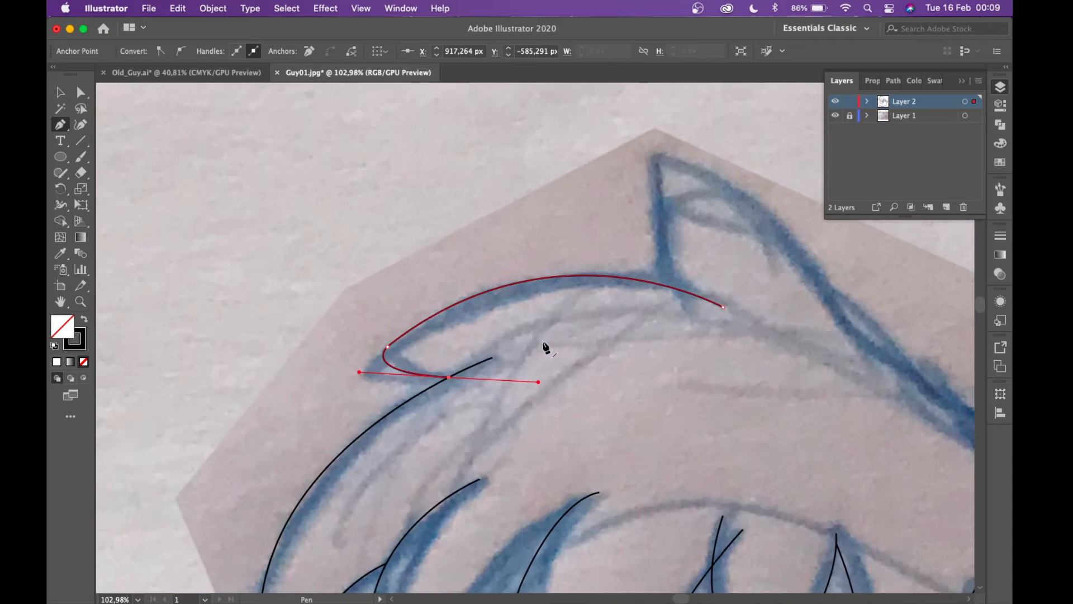
pyautogui.scroll(2, 545, 344)
pyautogui.scroll(-4, 468, 304)
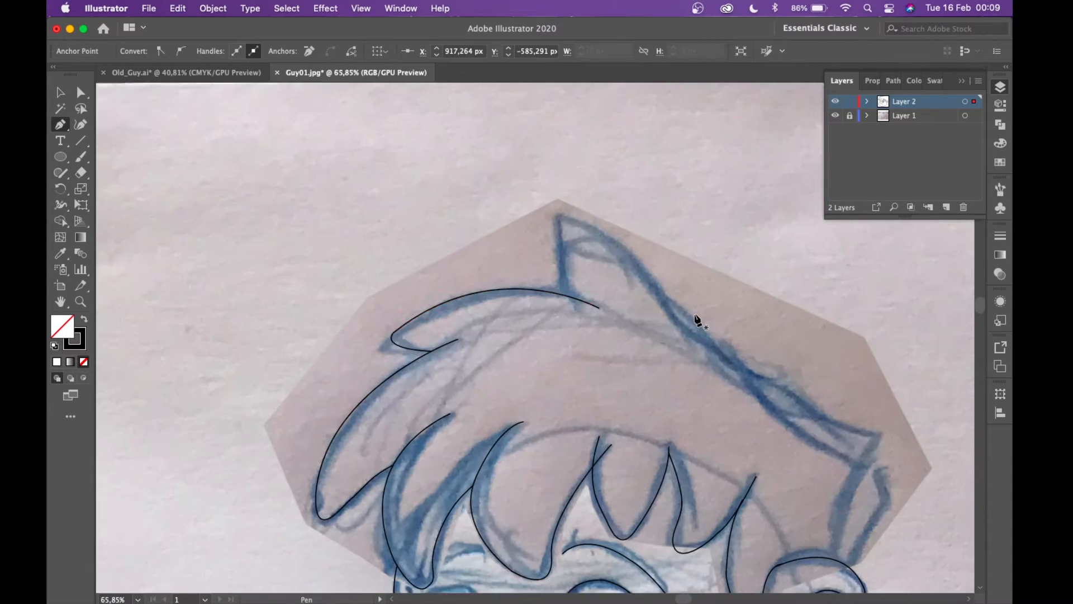
pyautogui.scroll(3, 696, 319)
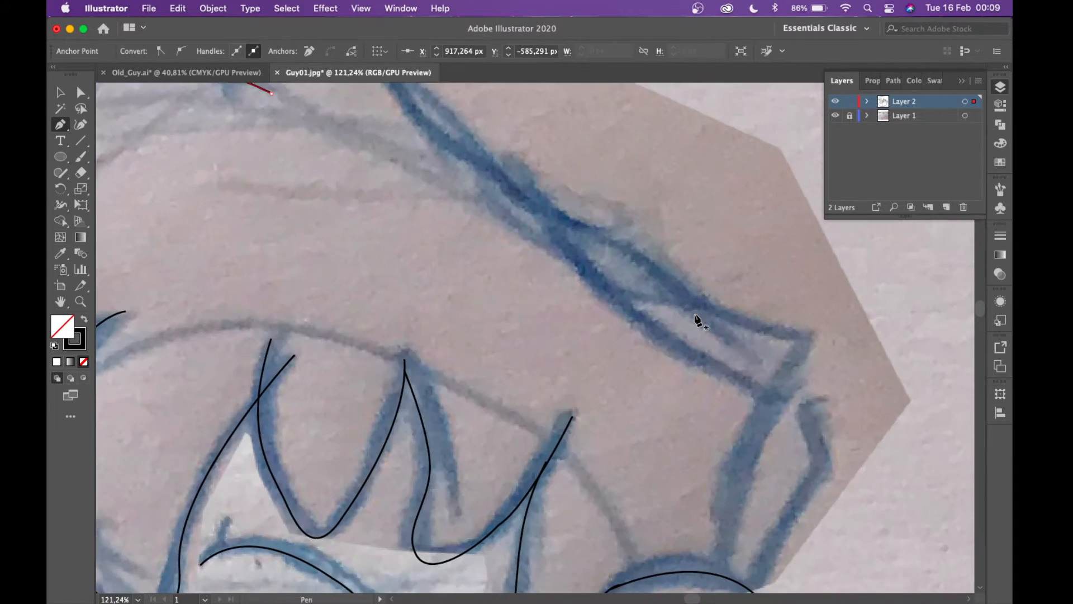
pyautogui.scroll(-3, 698, 320)
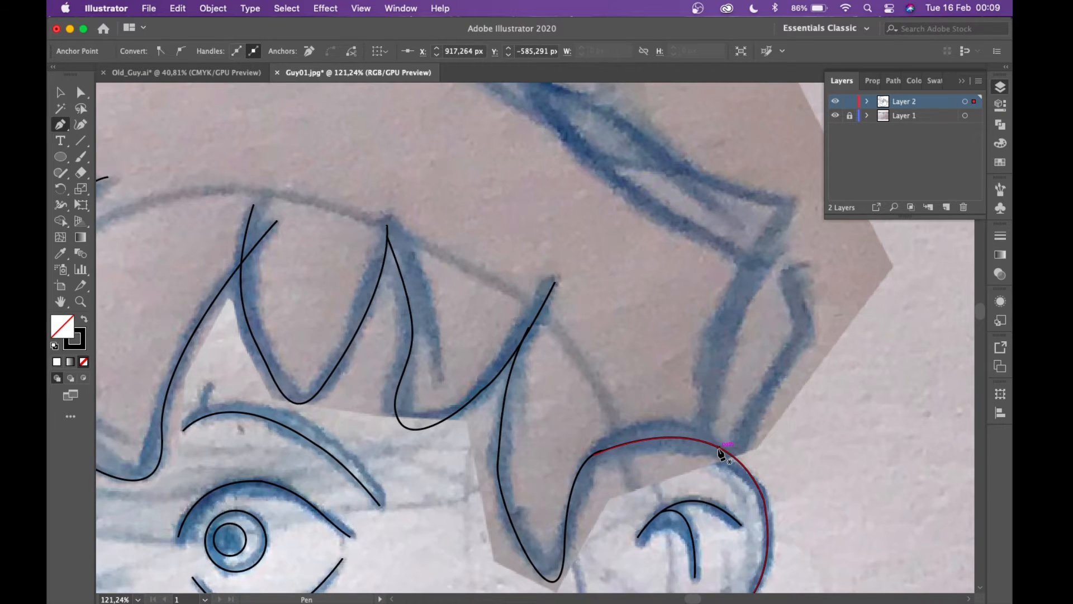
pyautogui.click(719, 448)
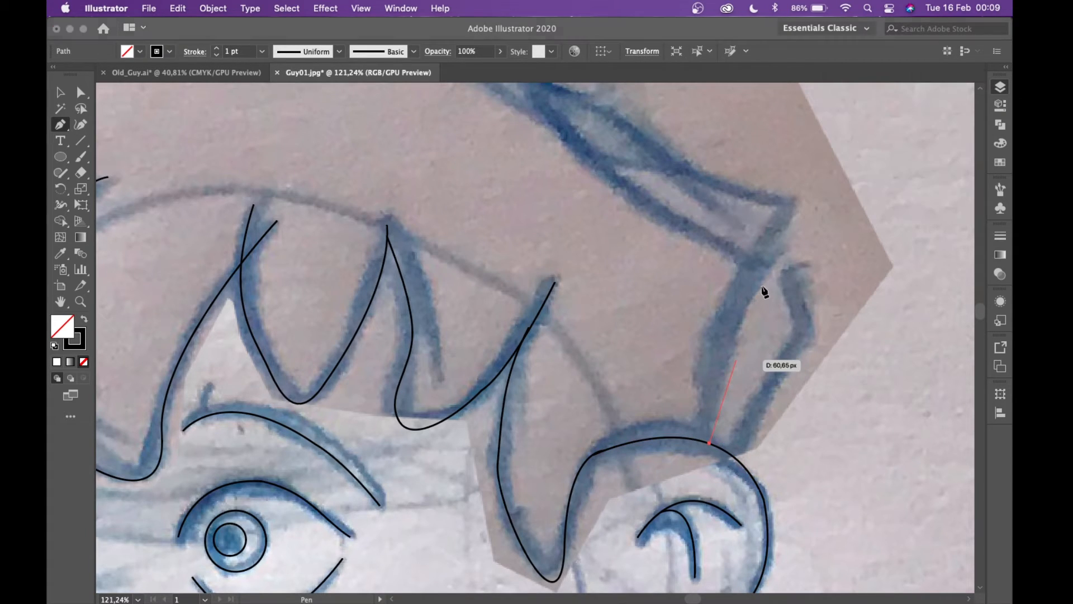
pyautogui.scroll(-5, 763, 291)
pyautogui.moveTo(759, 278); pyautogui.dragTo(789, 247)
pyautogui.scroll(7, 755, 280)
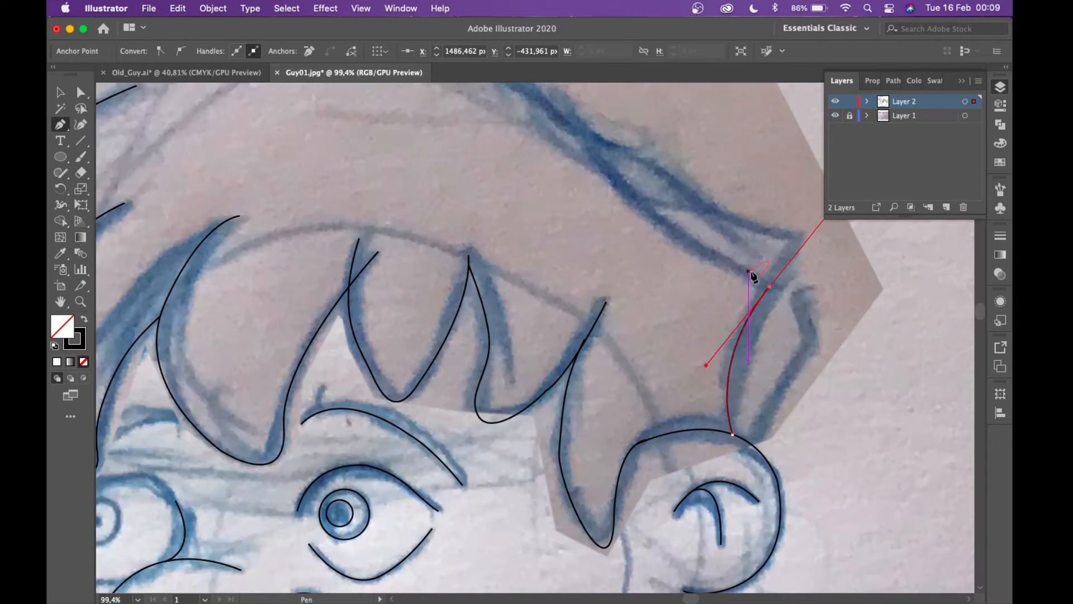
# - Continue the back hair path up the sloping edge, around the pointed crown tuft and down onto the swept tuft's outline
pyautogui.scroll(-4, 789, 300)
pyautogui.moveTo(736, 273); pyautogui.dragTo(683, 254)
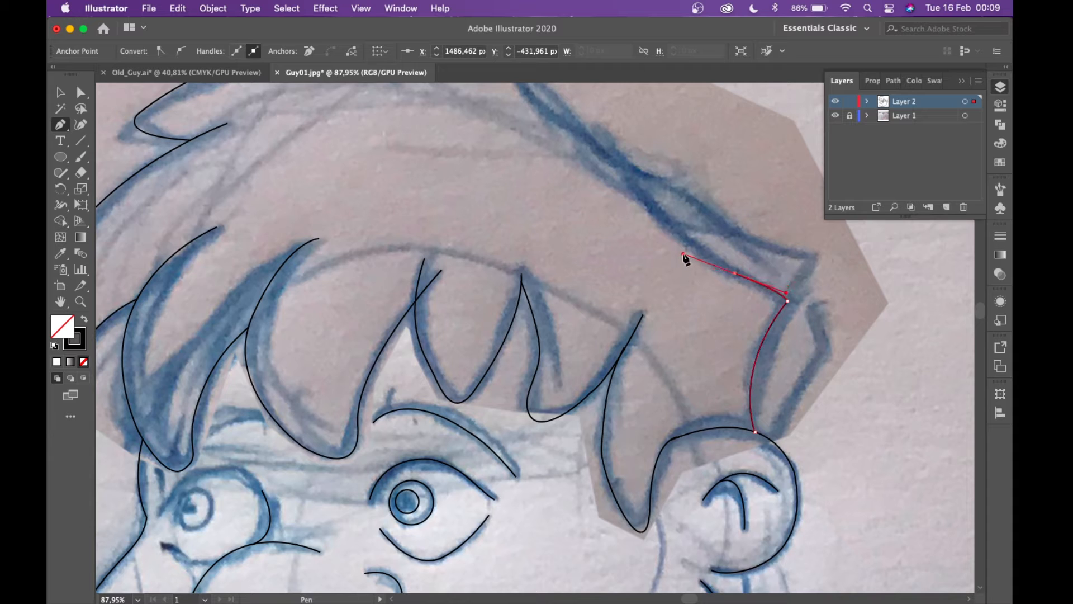
pyautogui.moveTo(593, 143); pyautogui.dragTo(499, 22)
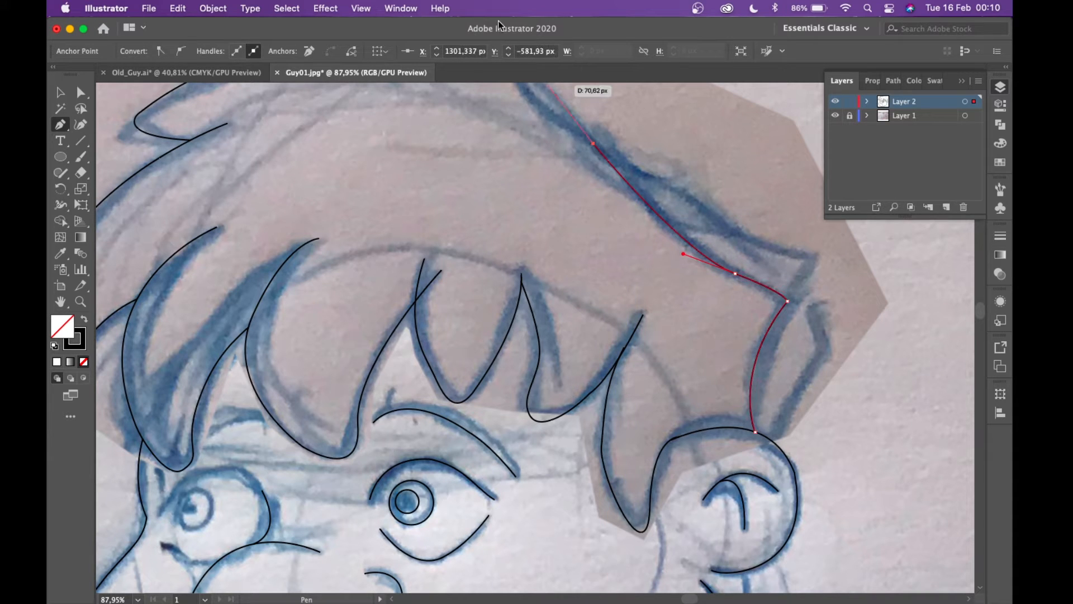
pyautogui.scroll(5, 520, 149)
pyautogui.hscroll(-2, 520, 149)
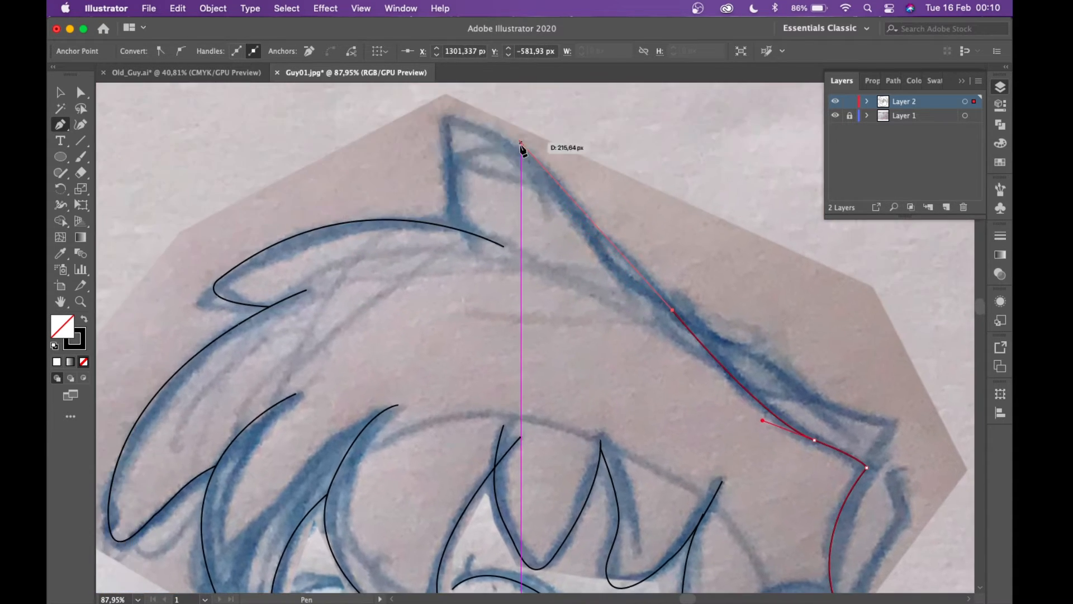
pyautogui.moveTo(518, 147); pyautogui.dragTo(505, 140)
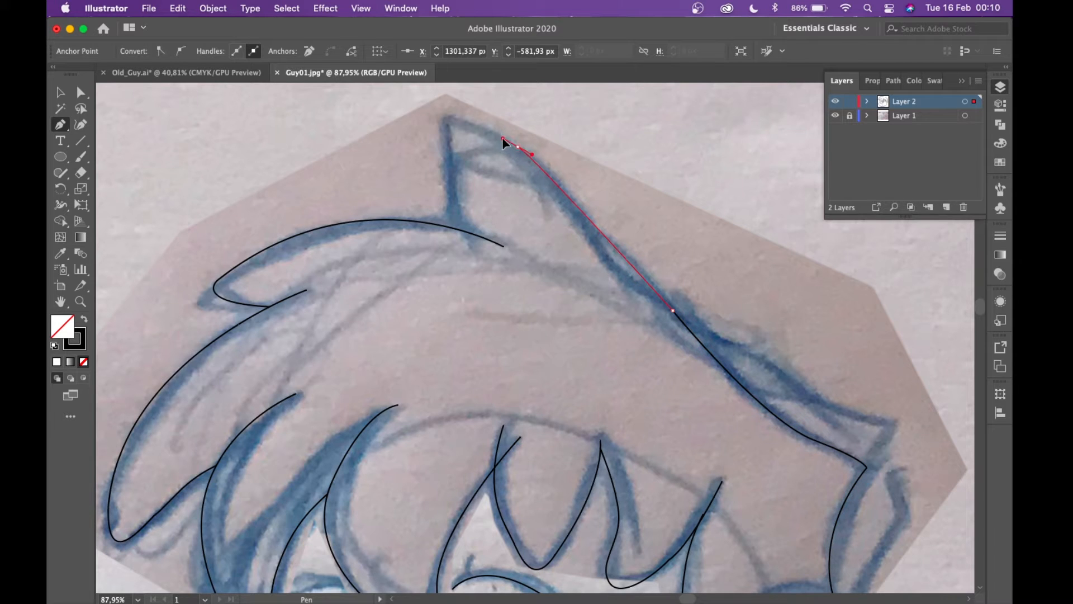
pyautogui.moveTo(448, 118); pyautogui.dragTo(434, 130)
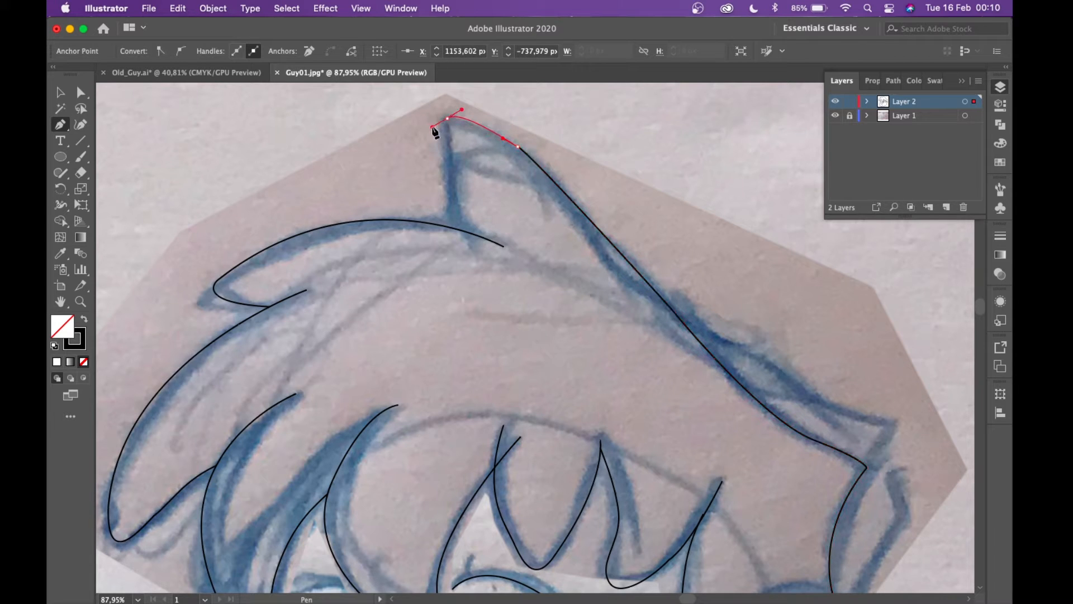
pyautogui.click(459, 227)
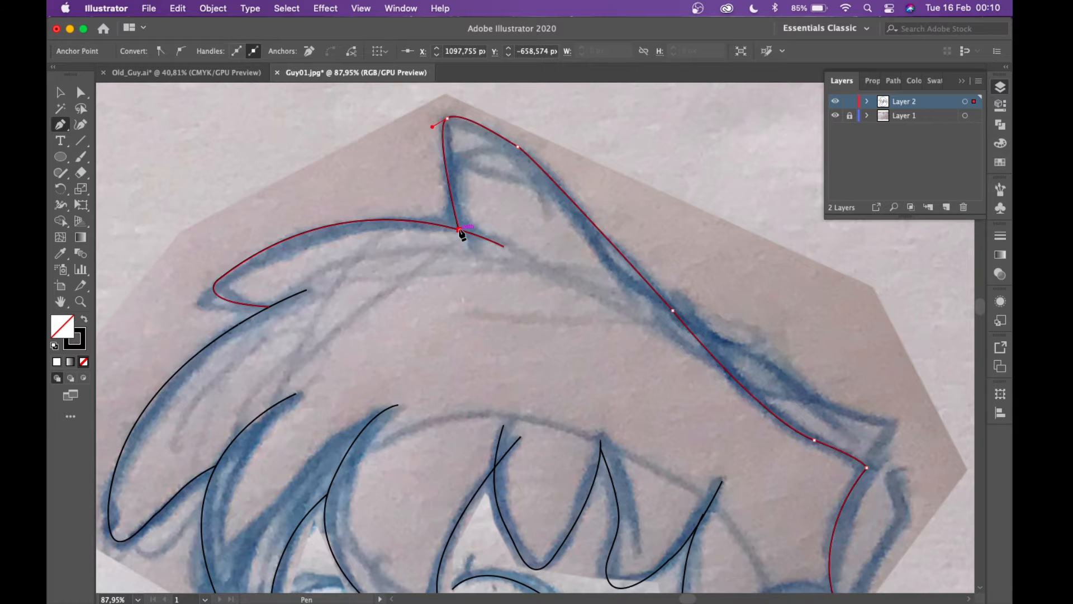
# - Move the upper endpoint of the U-shaped lock above the near eye to its crossing with the middle lock's outline using Direct Selection
pyautogui.scroll(-3, 462, 235)
pyautogui.hscroll(2, 462, 235)
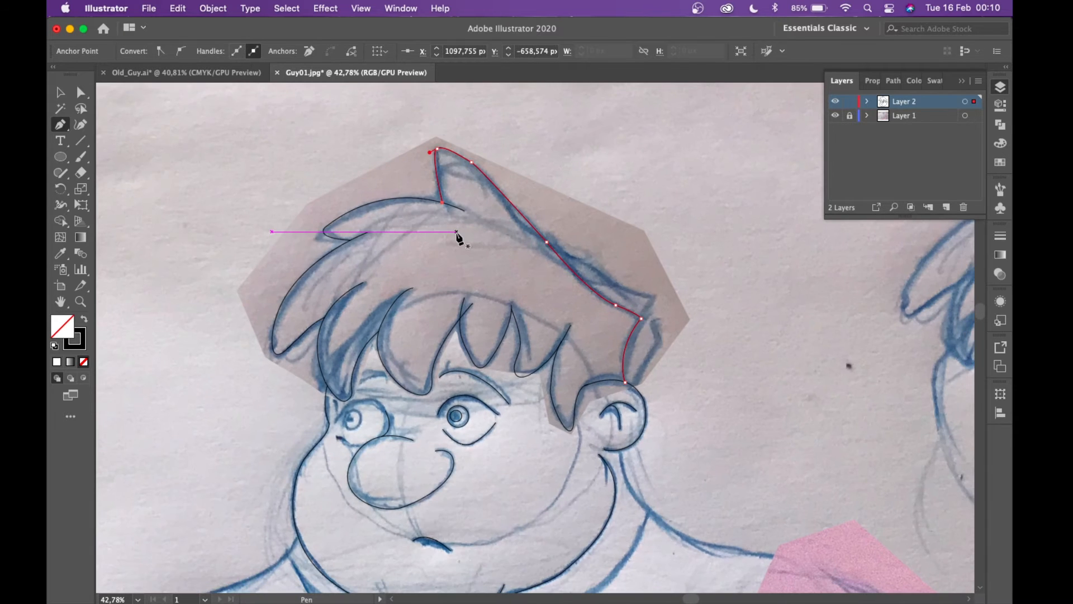
pyautogui.scroll(3, 457, 232)
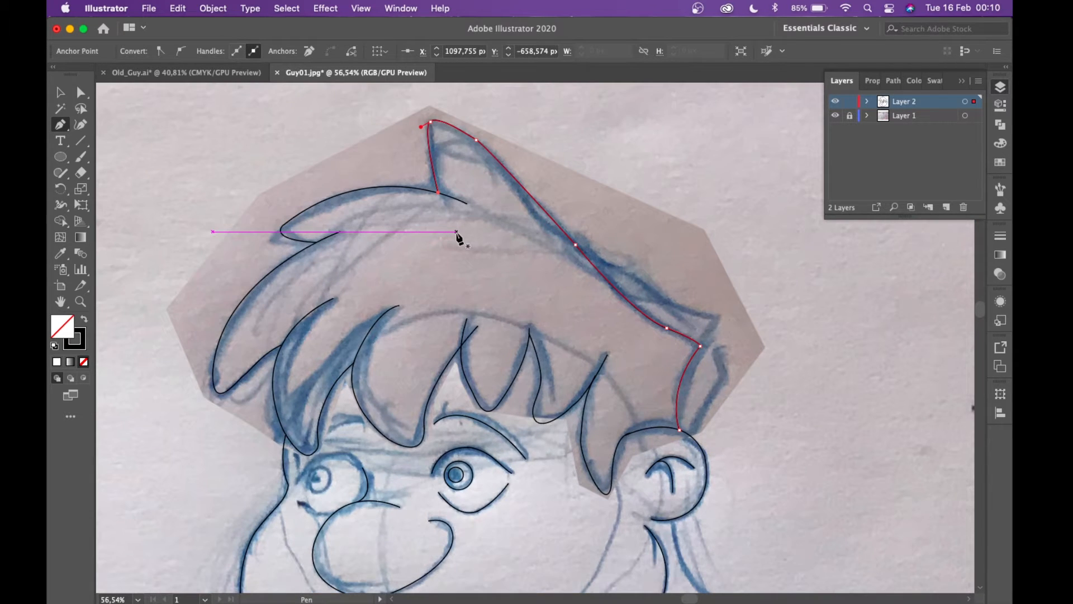
pyautogui.scroll(-3, 457, 232)
pyautogui.scroll(5, 457, 236)
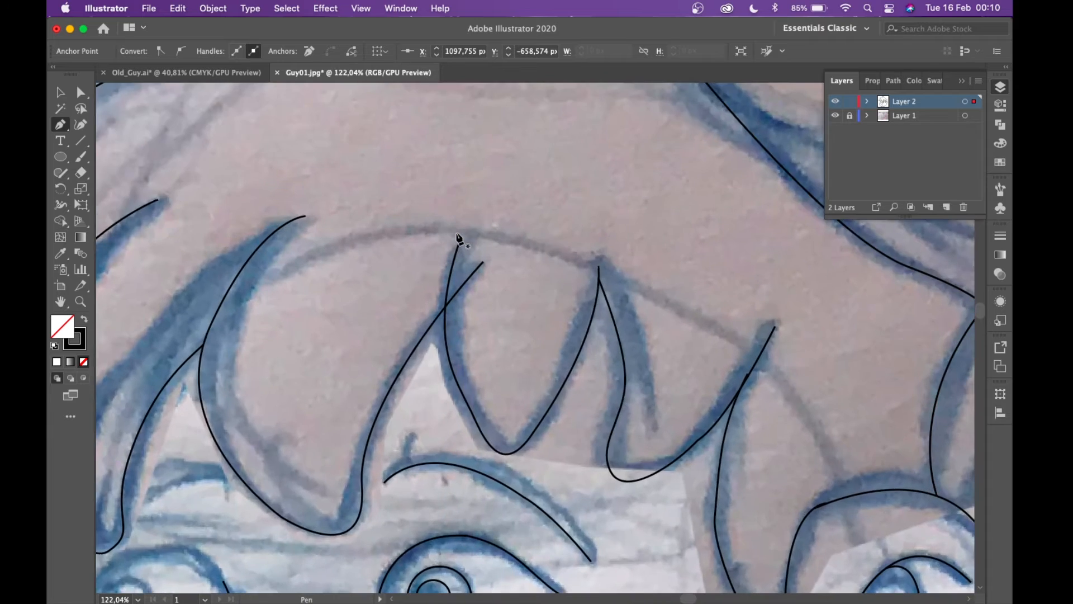
pyautogui.scroll(1, 457, 236)
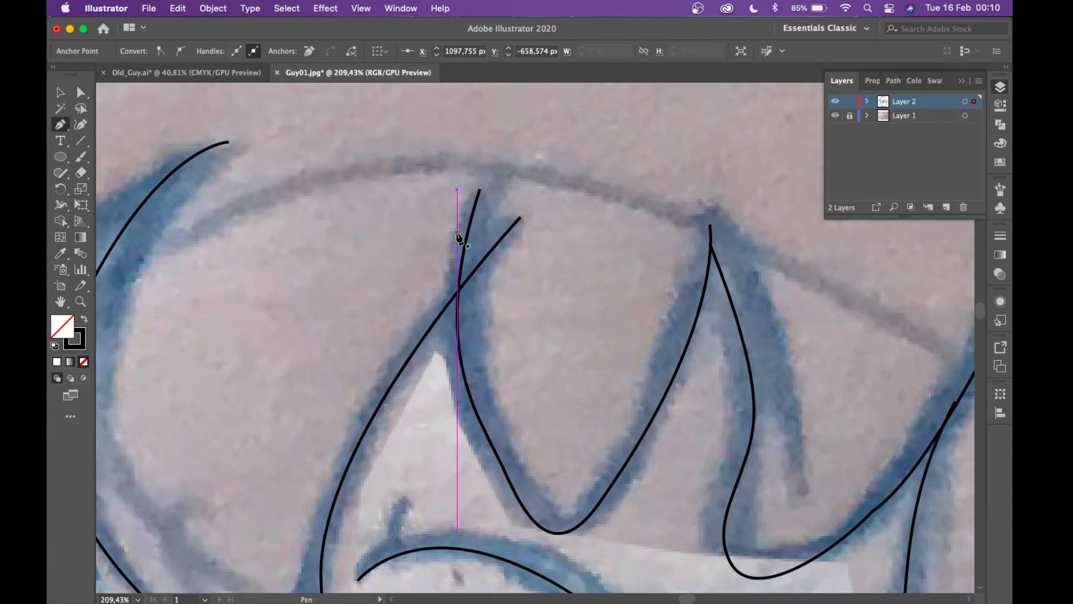
pyautogui.press('a')
pyautogui.scroll(-3, 477, 273)
pyautogui.scroll(3, 474, 291)
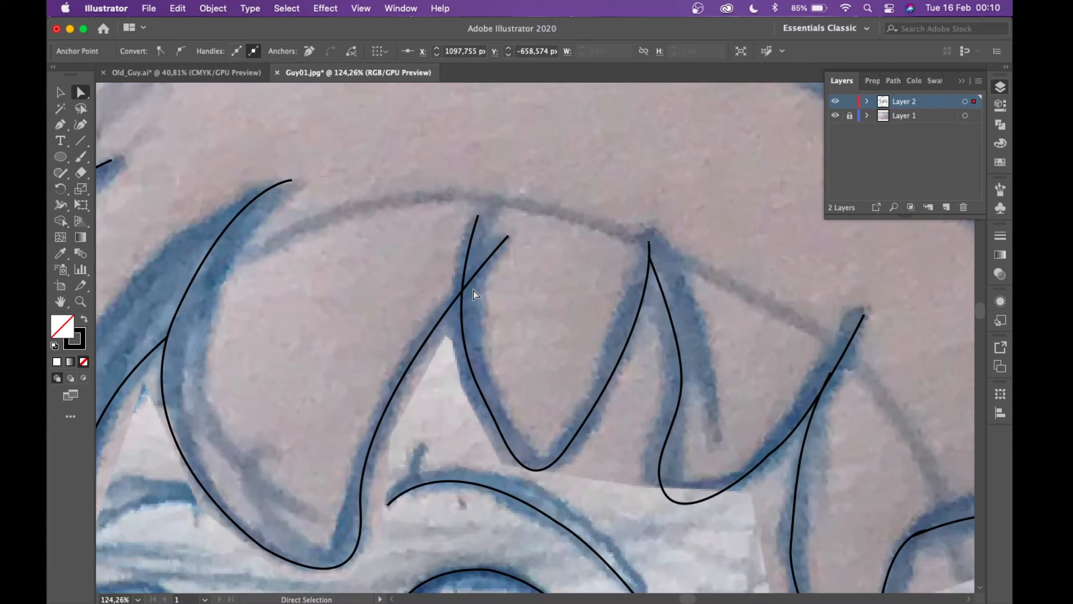
pyautogui.click(461, 277)
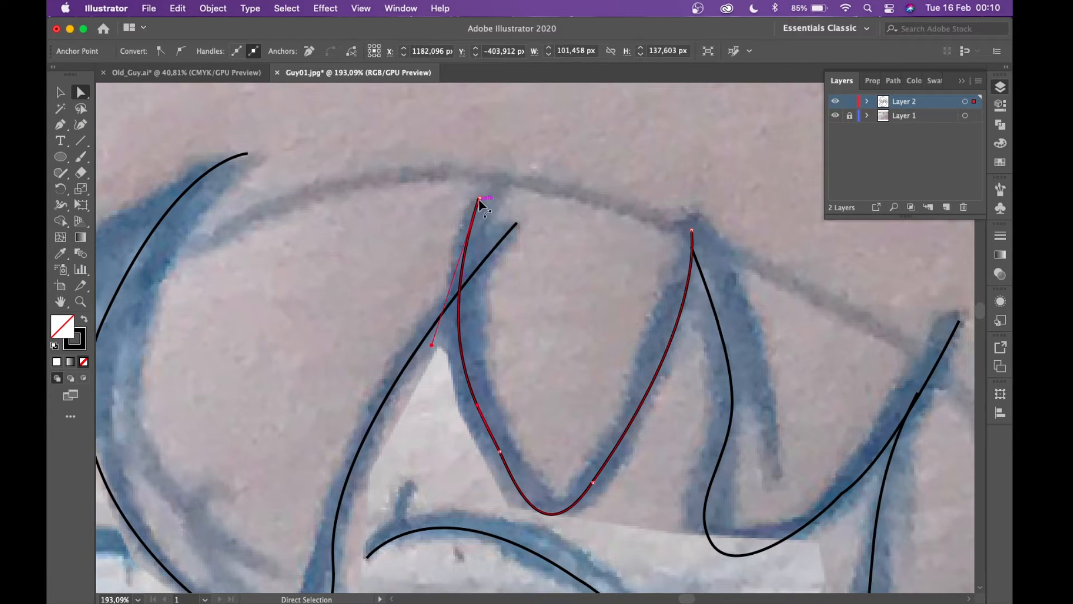
pyautogui.moveTo(478, 199); pyautogui.dragTo(460, 295)
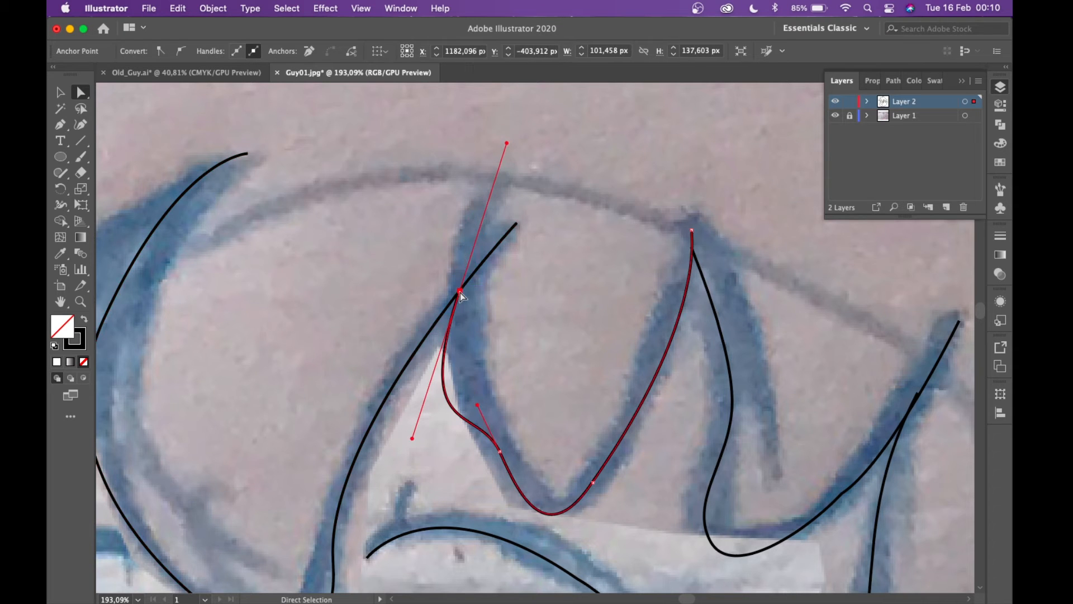
# - Adjust the upper handle of the U-shaped lock above the near eye so its inner side follows the sketch
pyautogui.moveTo(412, 439); pyautogui.dragTo(464, 375)
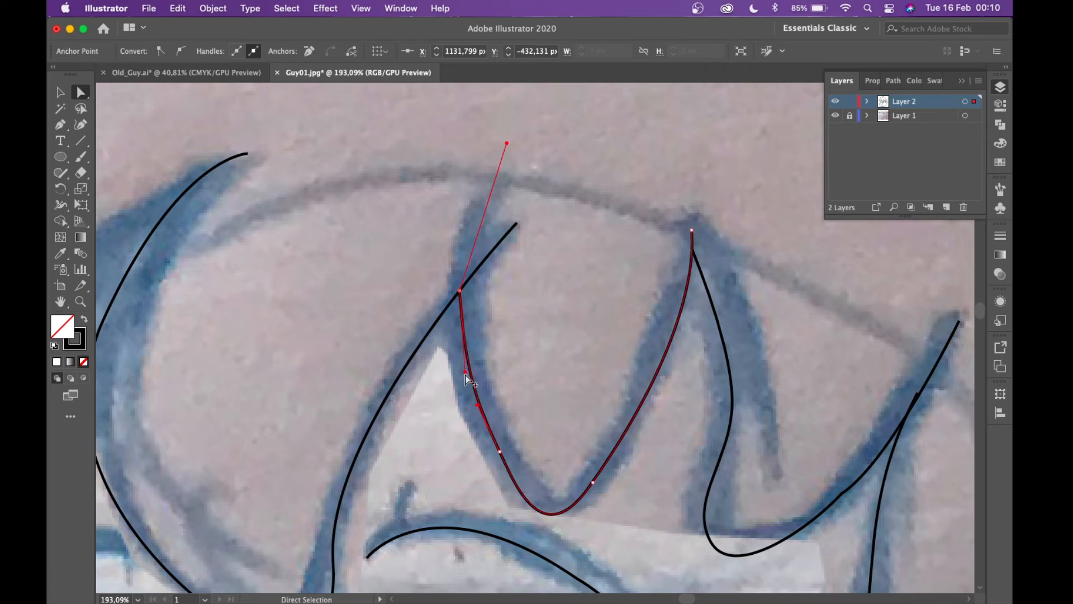
pyautogui.scroll(-5, 464, 376)
pyautogui.scroll(-3, 464, 384)
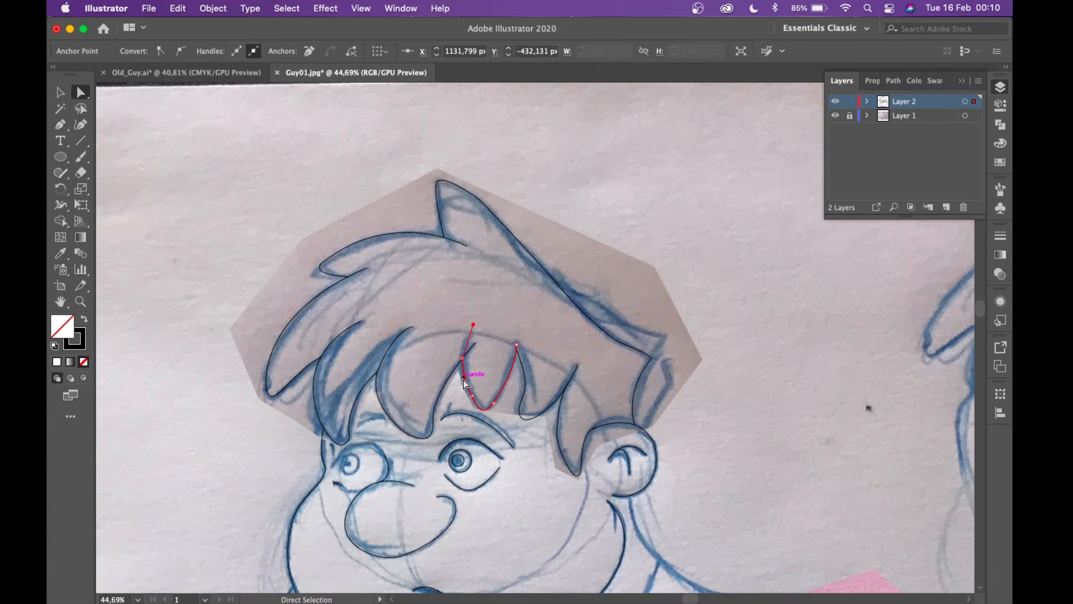
pyautogui.scroll(-5, 464, 384)
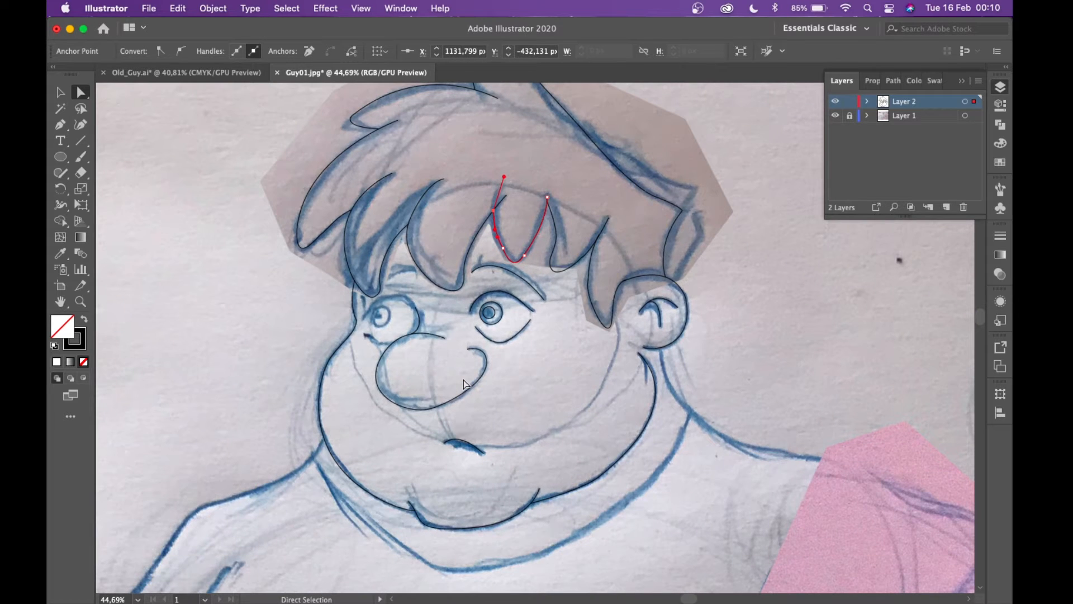
# - Trace the neck and shoulder line with the Pen tool from the ear's underside to the edge of the pink arm patch
pyautogui.press('p')
pyautogui.scroll(-2, 520, 396)
pyautogui.hscroll(2, 520, 396)
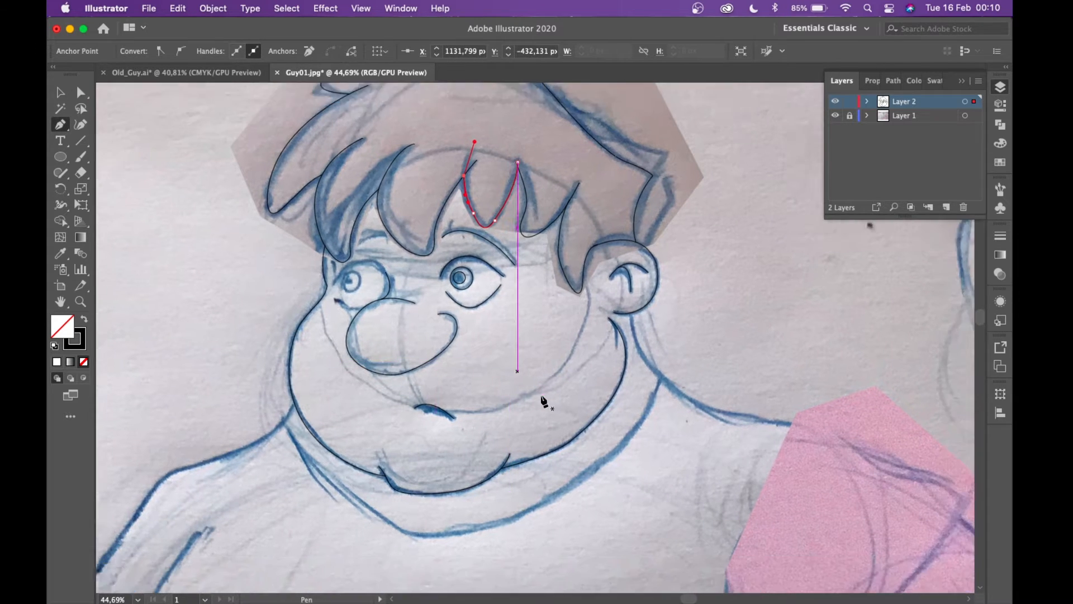
pyautogui.scroll(3, 630, 350)
pyautogui.hscroll(2, 578, 248)
pyautogui.scroll(1, 577, 248)
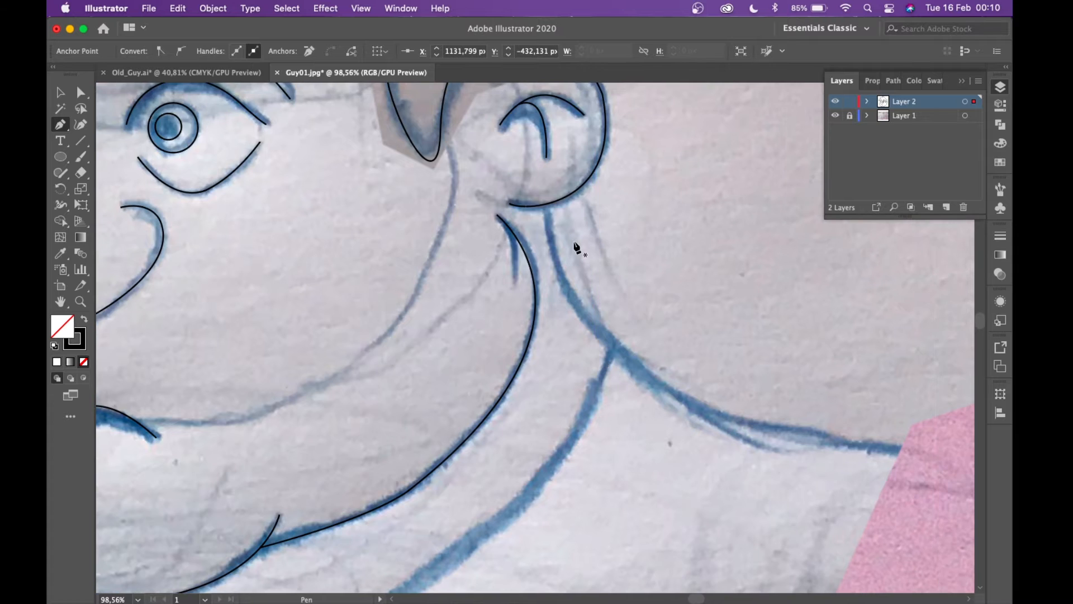
pyautogui.click(547, 205)
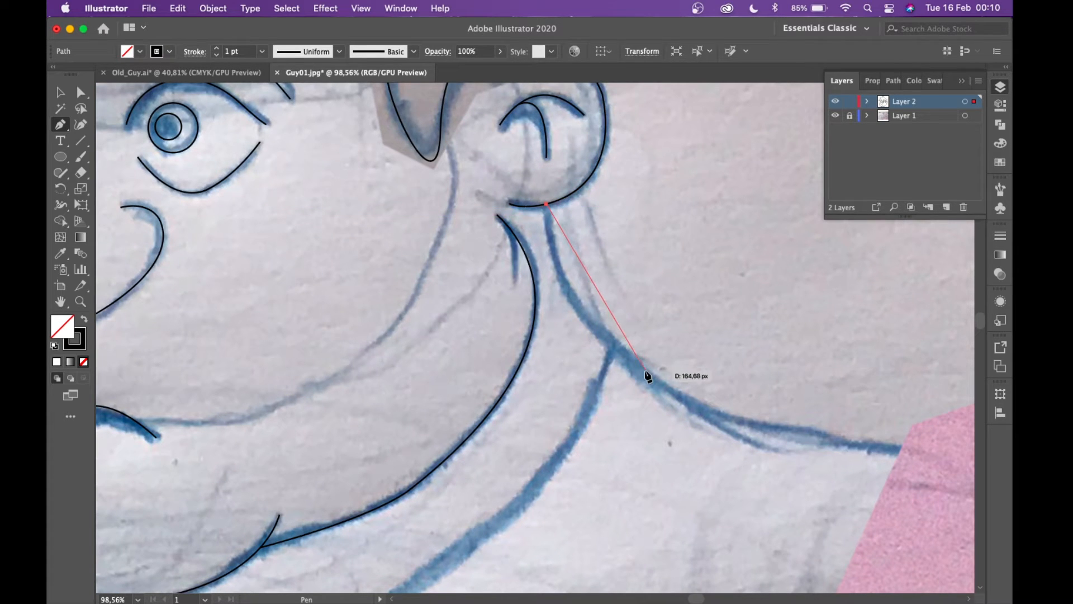
pyautogui.moveTo(645, 371); pyautogui.dragTo(756, 447)
pyautogui.hscroll(5, 754, 447)
pyautogui.scroll(-2, 755, 448)
pyautogui.scroll(-2, 755, 447)
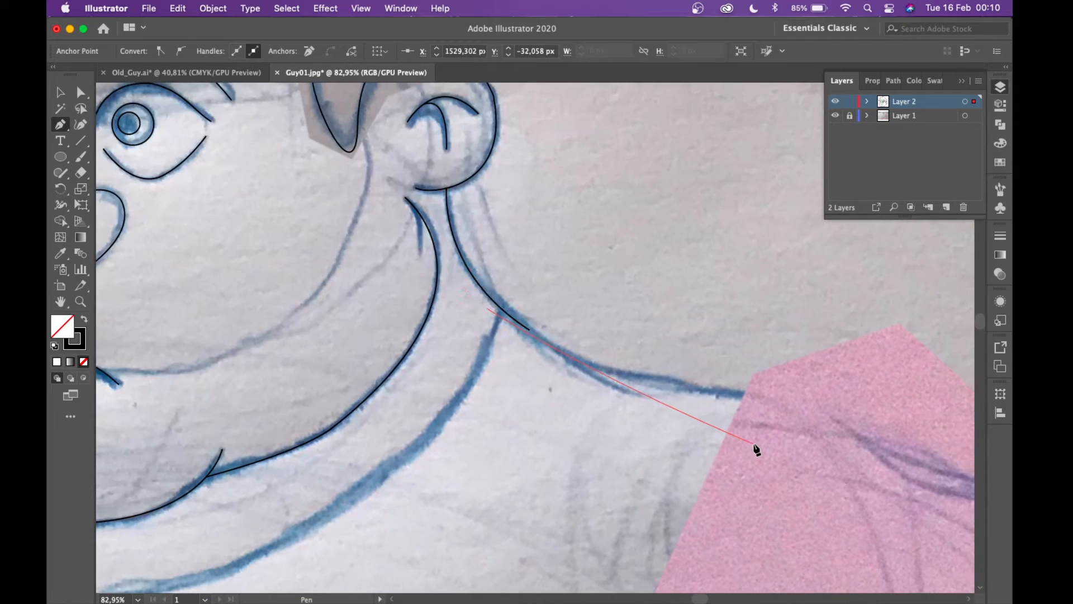
pyautogui.hscroll(4, 754, 446)
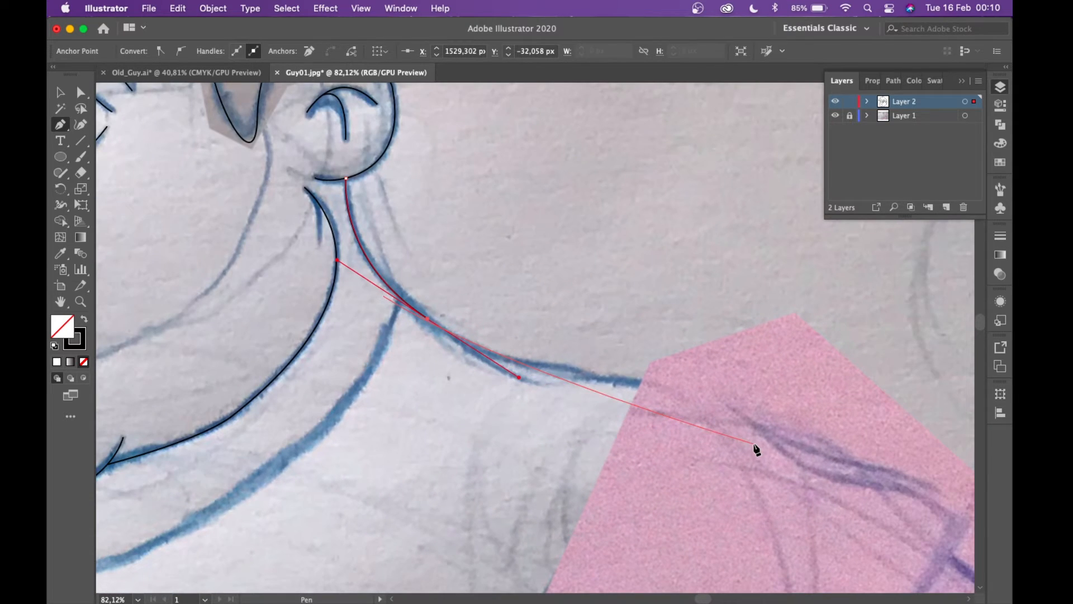
pyautogui.click(645, 384)
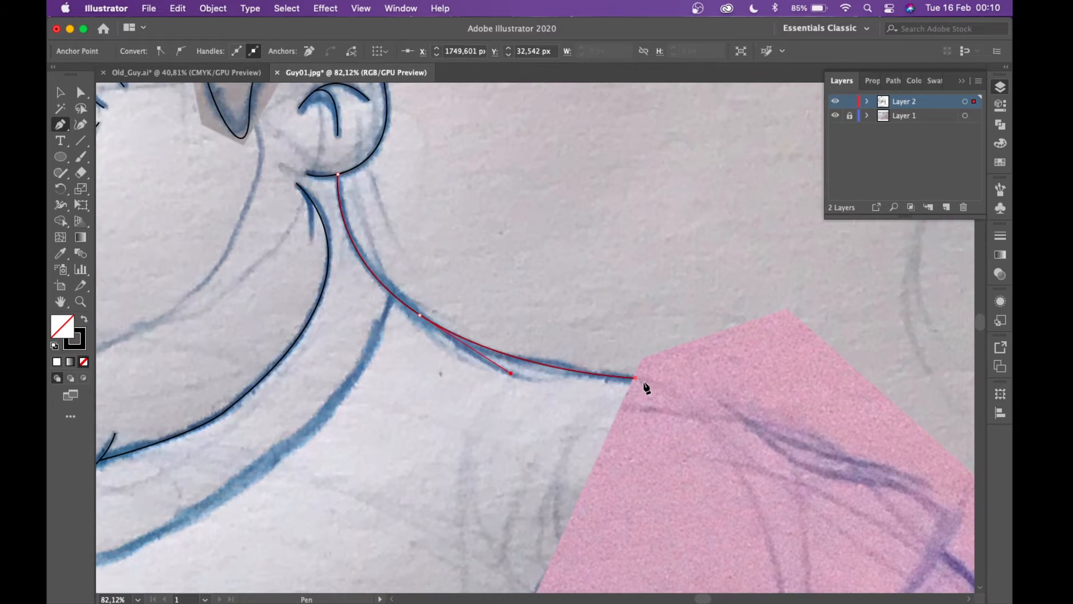
# - Continue the shoulder path across the pink patch to the sleeve's outer corner and shape the curve into that corner
pyautogui.scroll(-3, 646, 386)
pyautogui.hscroll(2, 644, 384)
pyautogui.scroll(-2, 644, 384)
pyautogui.scroll(2, 643, 384)
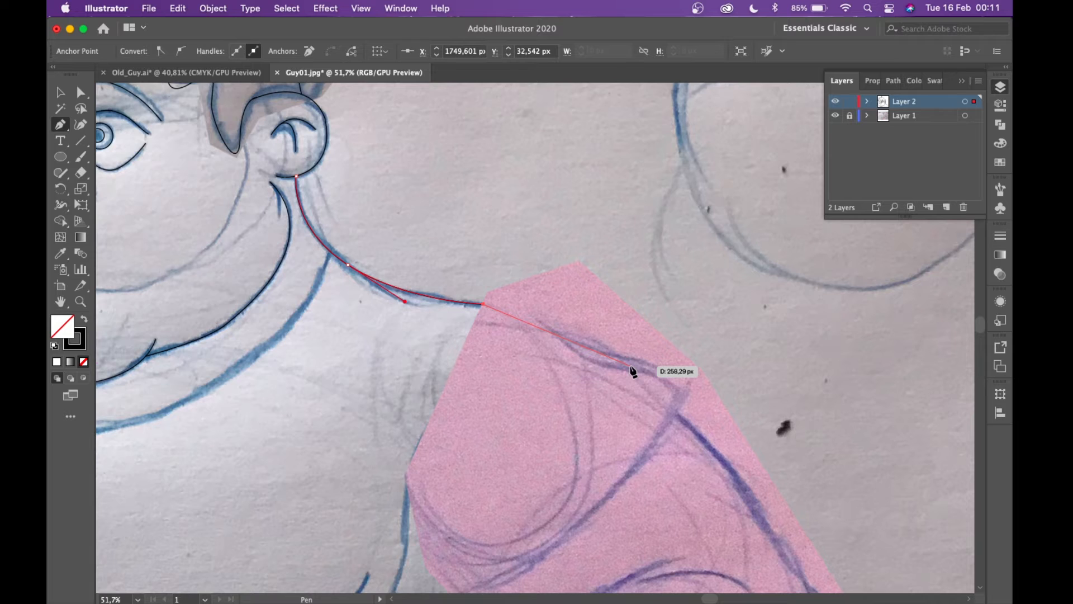
pyautogui.moveTo(642, 362); pyautogui.dragTo(708, 407)
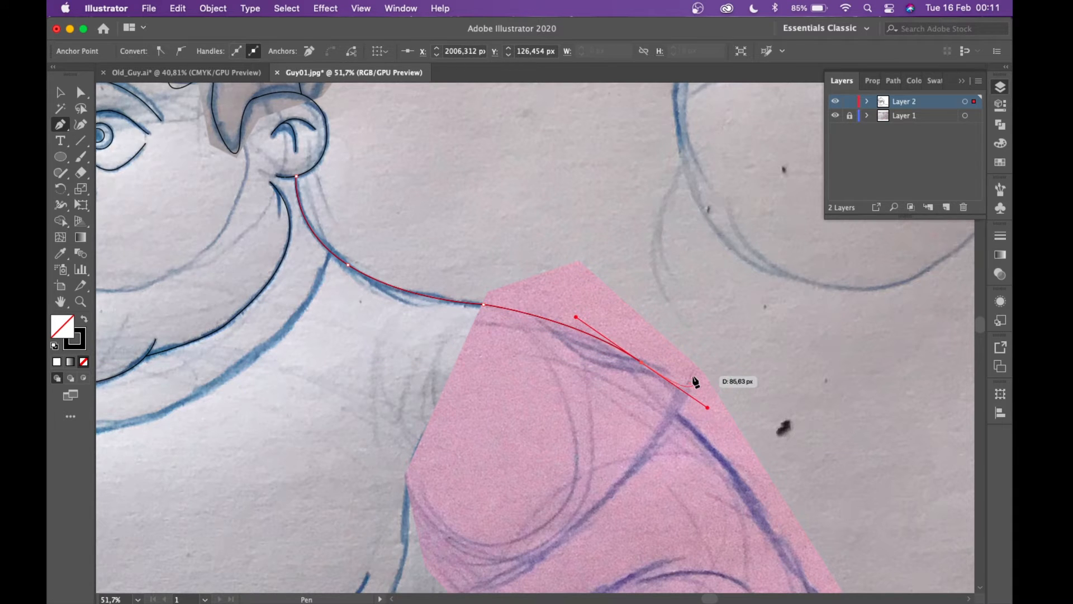
pyautogui.moveTo(689, 377); pyautogui.dragTo(704, 380)
pyautogui.scroll(5, 705, 381)
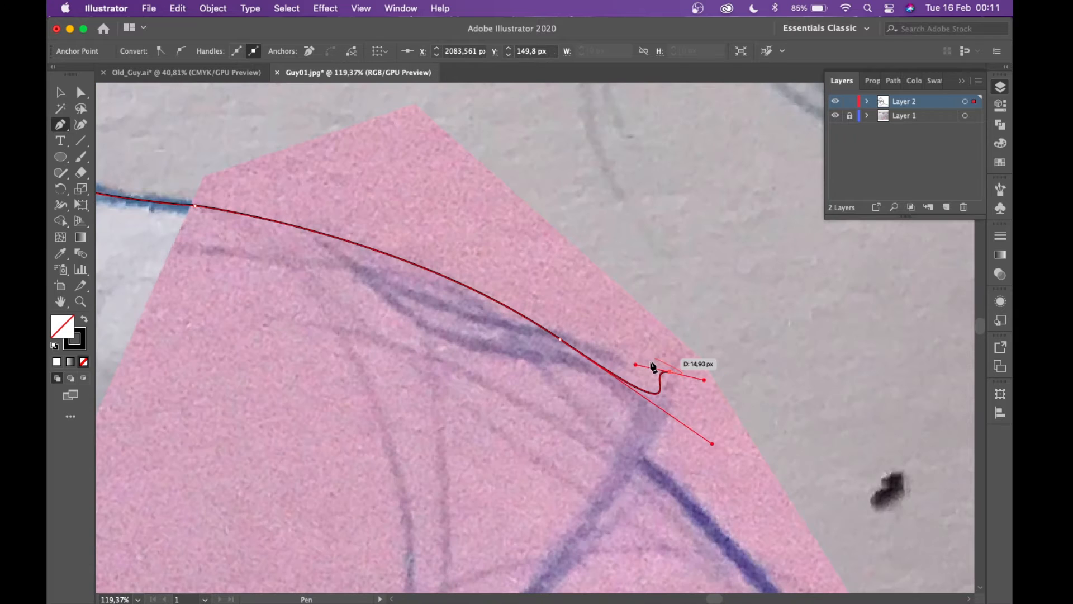
pyautogui.moveTo(712, 447); pyautogui.dragTo(673, 378)
# - Continue the path along the sleeve's curved hem to its inner corner and up the sleeve's inner edge
pyautogui.scroll(-7, 673, 378)
pyautogui.scroll(-3, 672, 378)
pyautogui.moveTo(560, 413); pyautogui.dragTo(420, 431)
pyautogui.moveTo(559, 411); pyautogui.dragTo(556, 282)
pyautogui.scroll(-2, 485, 232)
pyautogui.scroll(1, 654, 283)
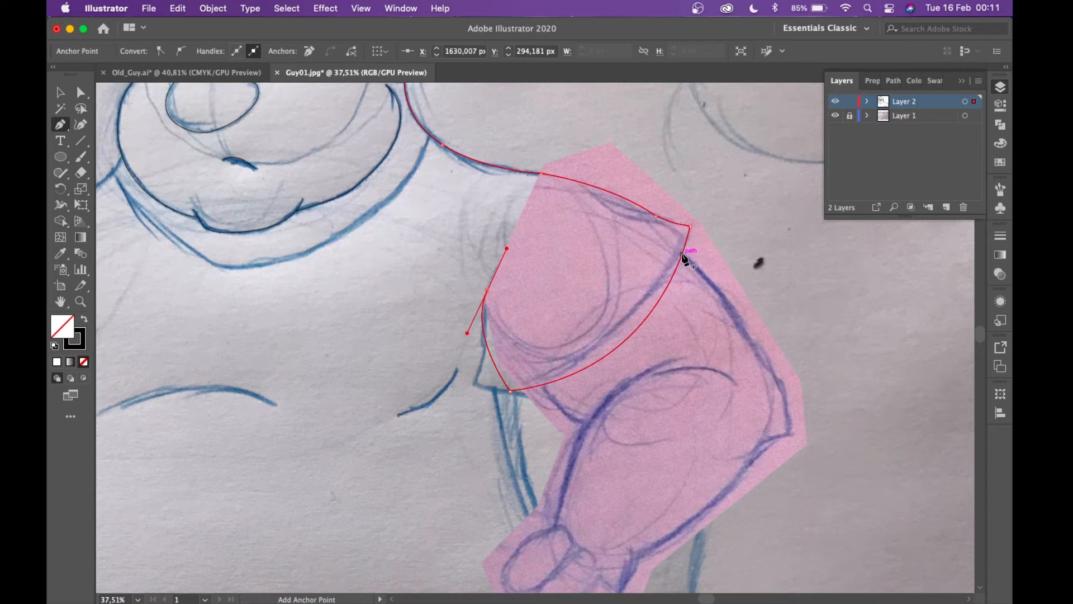
# - Trace the fist's uppermost finger as a slanted oval with the Pen tool
pyautogui.scroll(-2, 682, 255)
pyautogui.scroll(4, 753, 422)
pyautogui.scroll(-4, 693, 290)
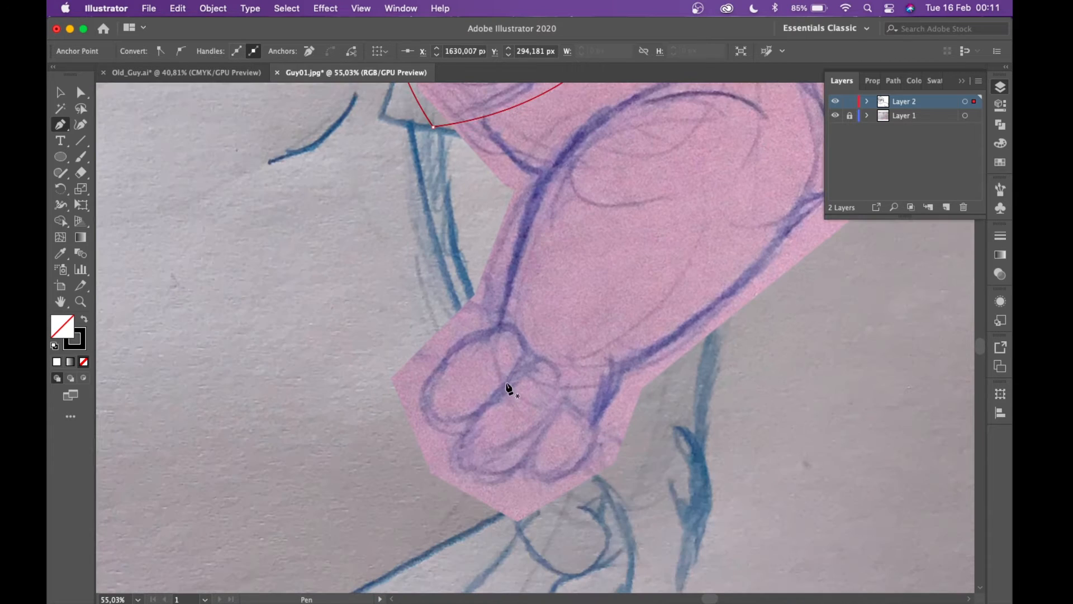
pyautogui.click(506, 384)
pyautogui.moveTo(521, 337); pyautogui.dragTo(458, 424)
pyautogui.moveTo(507, 384); pyautogui.dragTo(534, 357)
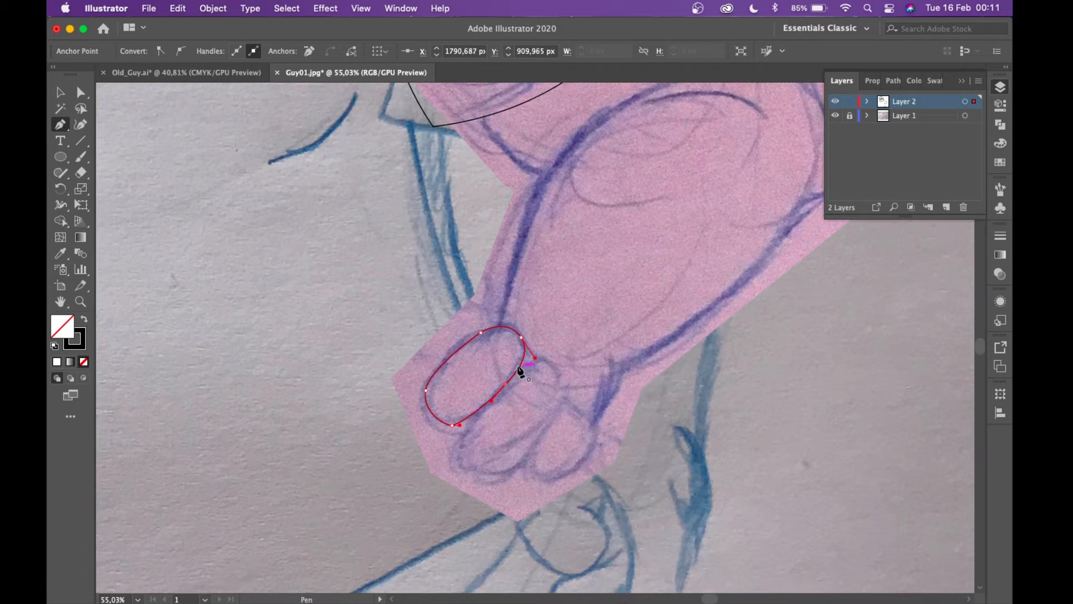
# - Duplicate the uppermost finger's oval onto the middle finger, rotating and adjusting the copy to fit the sketch
pyautogui.press('v')
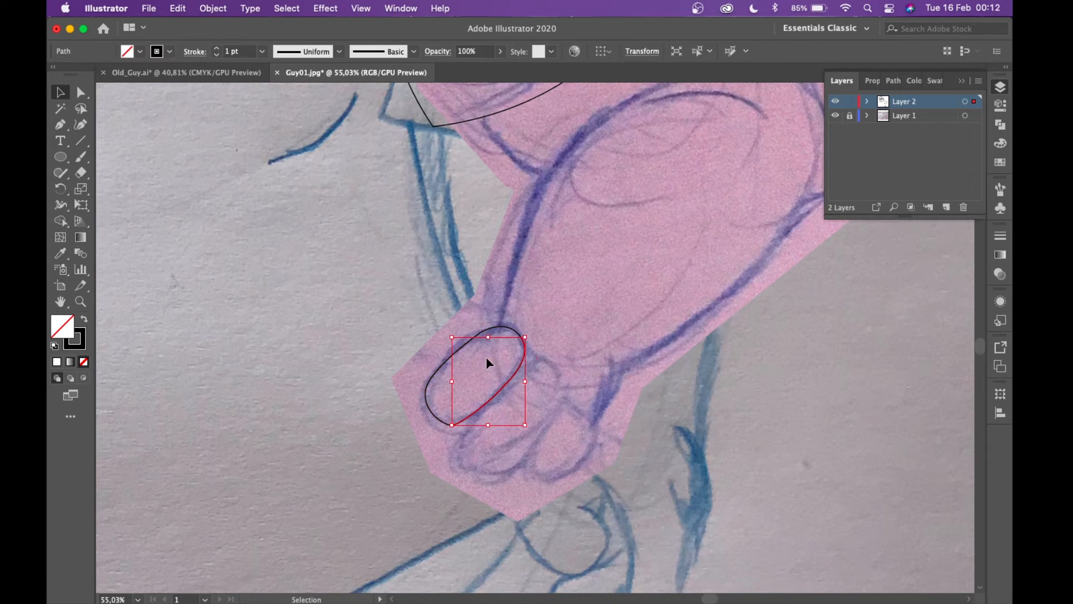
pyautogui.moveTo(505, 383); pyautogui.dragTo(516, 401)
pyautogui.press('super+z')
pyautogui.click(502, 387)
pyautogui.moveTo(502, 385); pyautogui.dragTo(541, 427)
pyautogui.moveTo(572, 355)
pyautogui.mouseDown()
pyautogui.moveTo(558, 369)
pyautogui.moveTo(562, 359)
pyautogui.mouseUp()
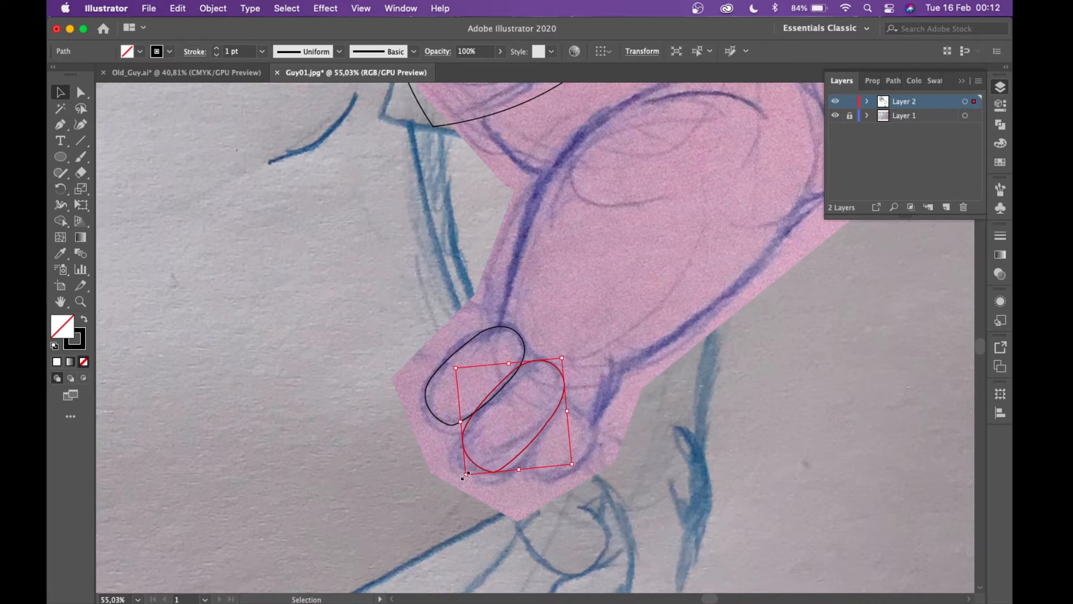
pyautogui.moveTo(508, 411); pyautogui.dragTo(508, 419)
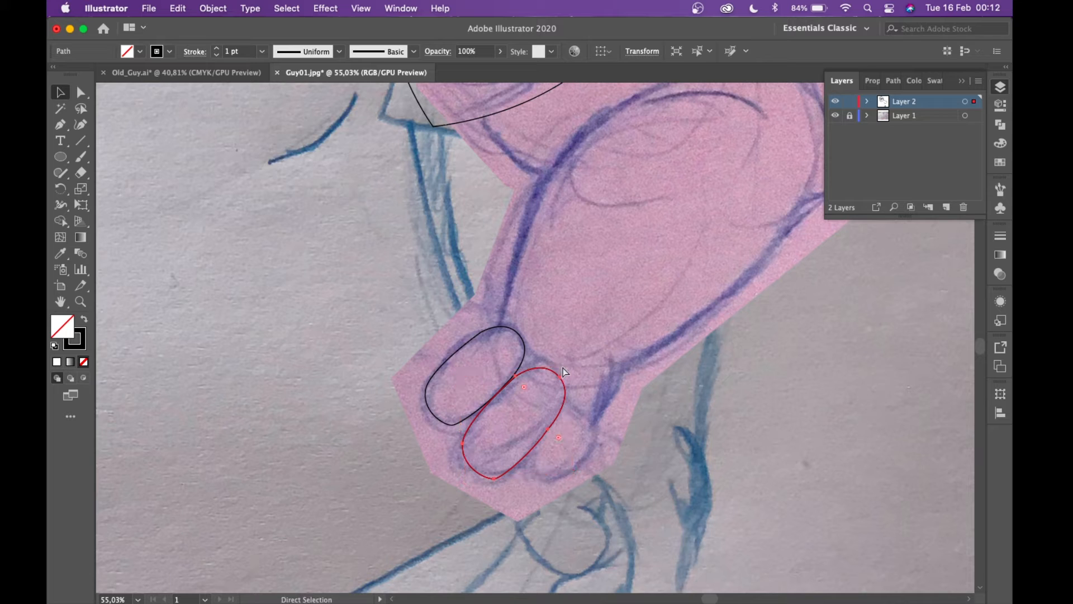
# - Place a scaled-down copy of the middle finger's oval on the lowest finger and paste the original back in place
pyautogui.moveTo(558, 421); pyautogui.dragTo(589, 460)
pyautogui.moveTo(496, 520); pyautogui.dragTo(524, 494)
pyautogui.moveTo(603, 485); pyautogui.dragTo(606, 486)
pyautogui.moveTo(524, 492); pyautogui.dragTo(531, 485)
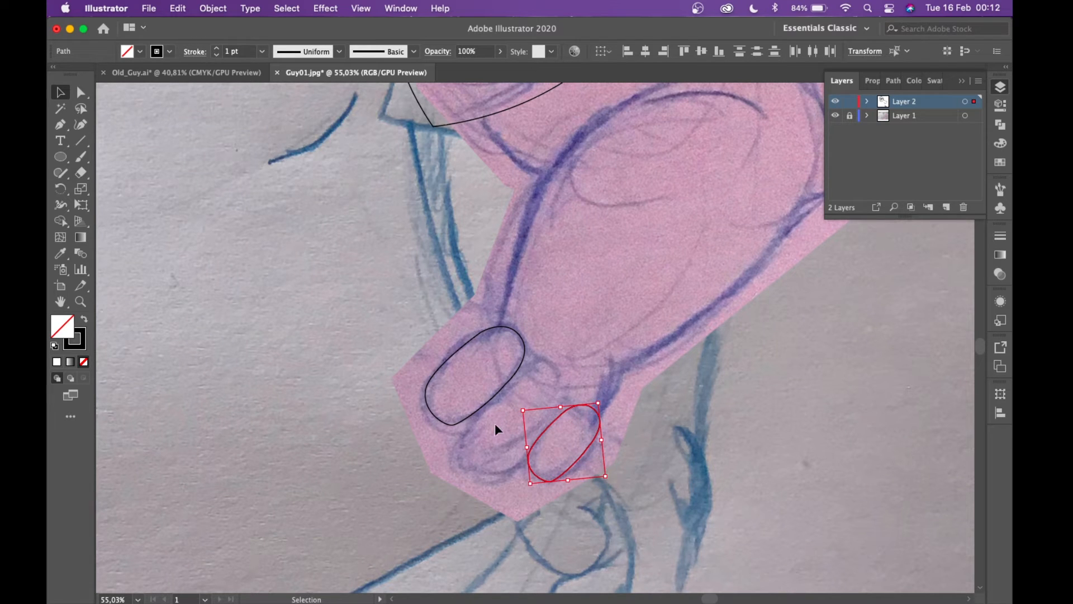
pyautogui.press('super+f')
pyautogui.click(669, 359)
# - Trace the side of the hand with a short Pen curve from the lowest finger up to the wrist
pyautogui.press('p')
pyautogui.scroll(5, 549, 322)
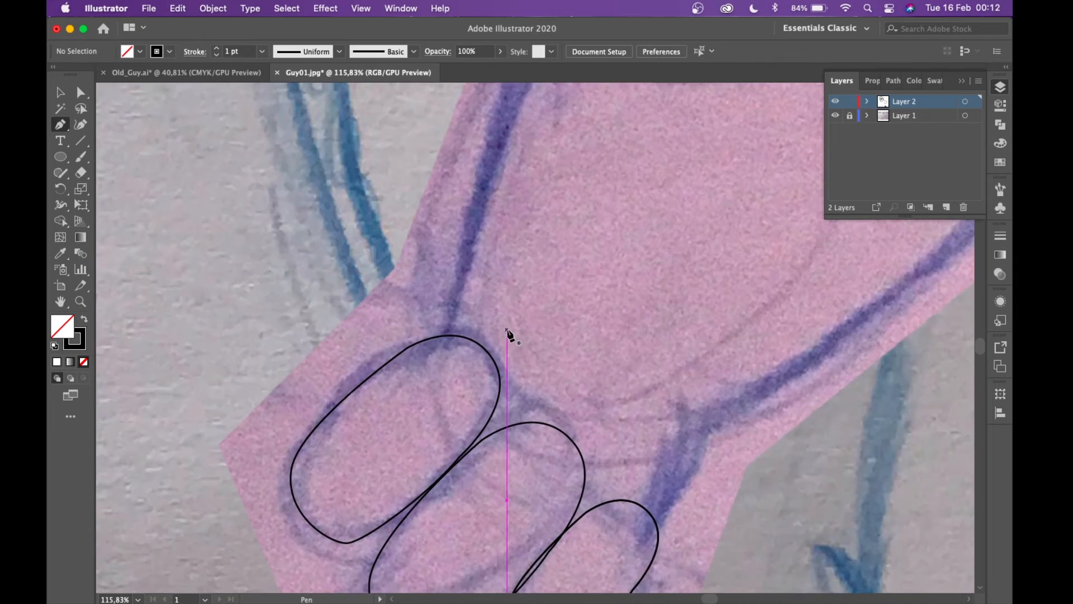
pyautogui.scroll(-2, 507, 331)
pyautogui.click(627, 487)
pyautogui.moveTo(661, 393); pyautogui.dragTo(652, 321)
pyautogui.scroll(-1, 636, 372)
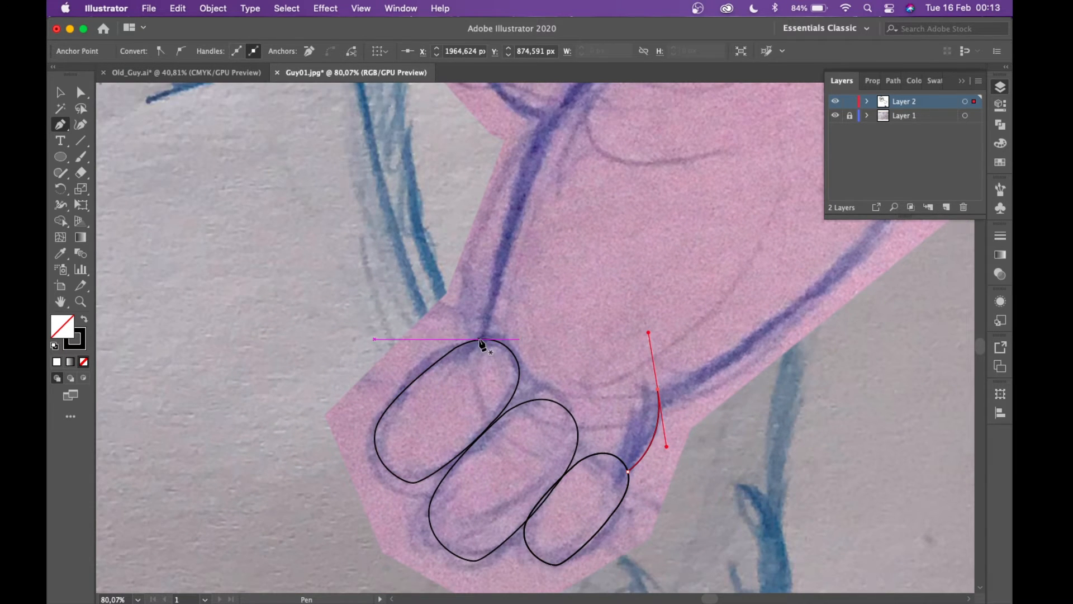
# - Trace the forearm's inner contour from the top finger over the arm crease, plus the short upper-arm line below the sleeve hem
pyautogui.click(481, 339)
pyautogui.scroll(3, 481, 343)
pyautogui.scroll(-4, 530, 271)
pyautogui.moveTo(566, 197); pyautogui.dragTo(642, 165)
pyautogui.click(686, 182)
pyautogui.scroll(3, 690, 184)
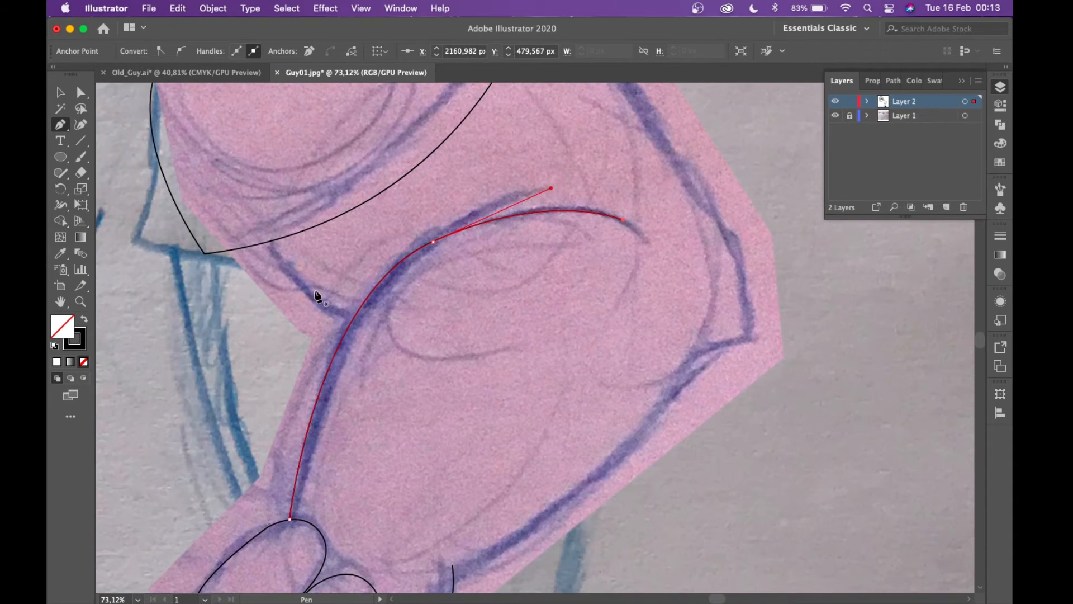
pyautogui.moveTo(265, 242); pyautogui.dragTo(382, 321)
pyautogui.press('Escape')
# - Trace the forearm's lower edge from the wrist to the pointed elbow corner with the Pen tool
pyautogui.scroll(-3, 383, 322)
pyautogui.click(439, 504)
pyautogui.moveTo(675, 289); pyautogui.dragTo(722, 180)
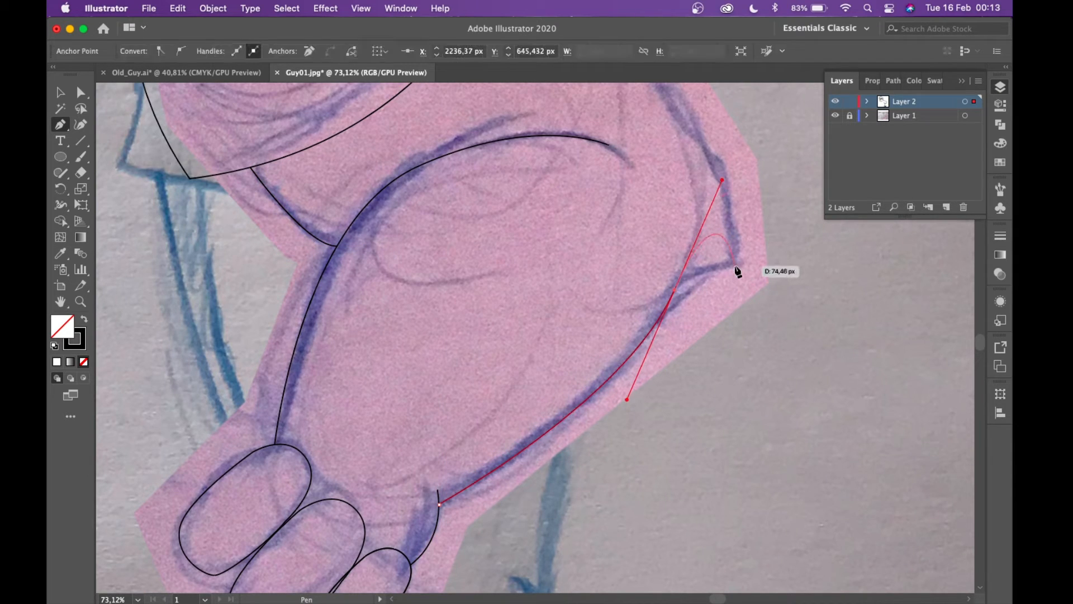
pyautogui.click(676, 290)
pyautogui.moveTo(700, 271); pyautogui.dragTo(719, 268)
pyautogui.click(736, 265)
# - Continue the path from the elbow corner up the upper arm's outer edge to the sleeve hem
pyautogui.moveTo(705, 150); pyautogui.dragTo(679, 104)
pyautogui.scroll(5, 682, 112)
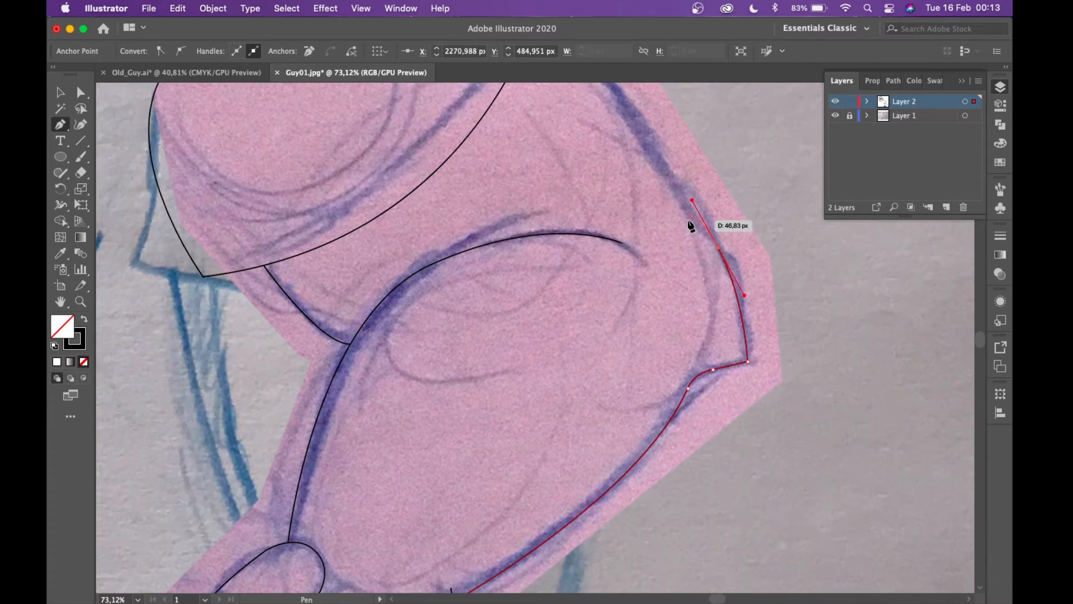
pyautogui.click(719, 248)
pyautogui.scroll(1, 692, 221)
pyautogui.moveTo(694, 223); pyautogui.dragTo(681, 207)
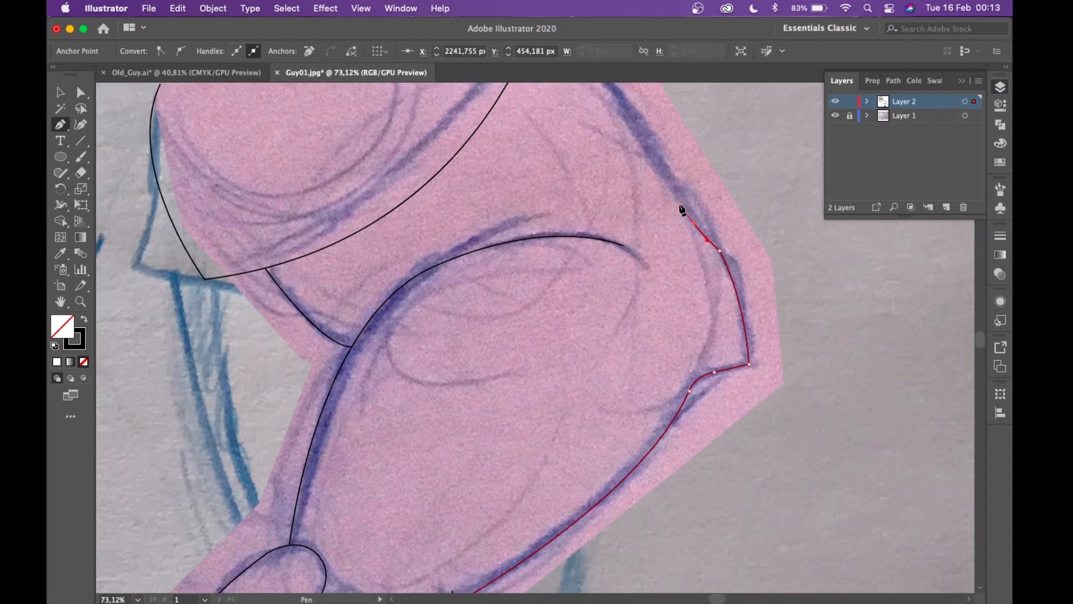
pyautogui.scroll(4, 681, 207)
pyautogui.moveTo(563, 91); pyautogui.dragTo(456, 116)
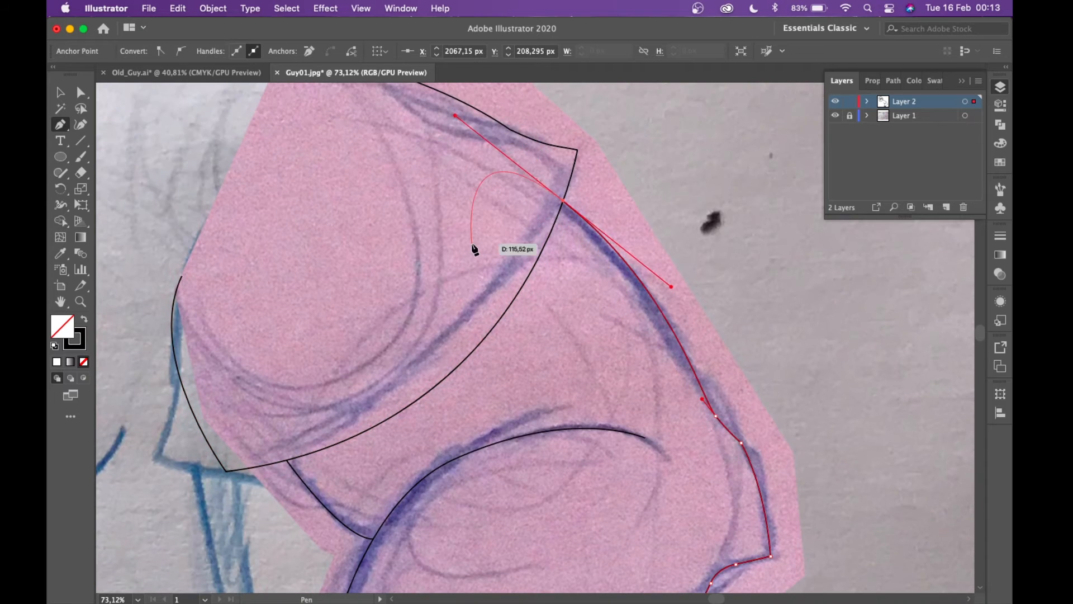
pyautogui.scroll(-5, 474, 249)
pyautogui.press('\\')
pyautogui.scroll(-5, 474, 246)
pyautogui.hscroll(-6, 474, 243)
pyautogui.scroll(2, 473, 240)
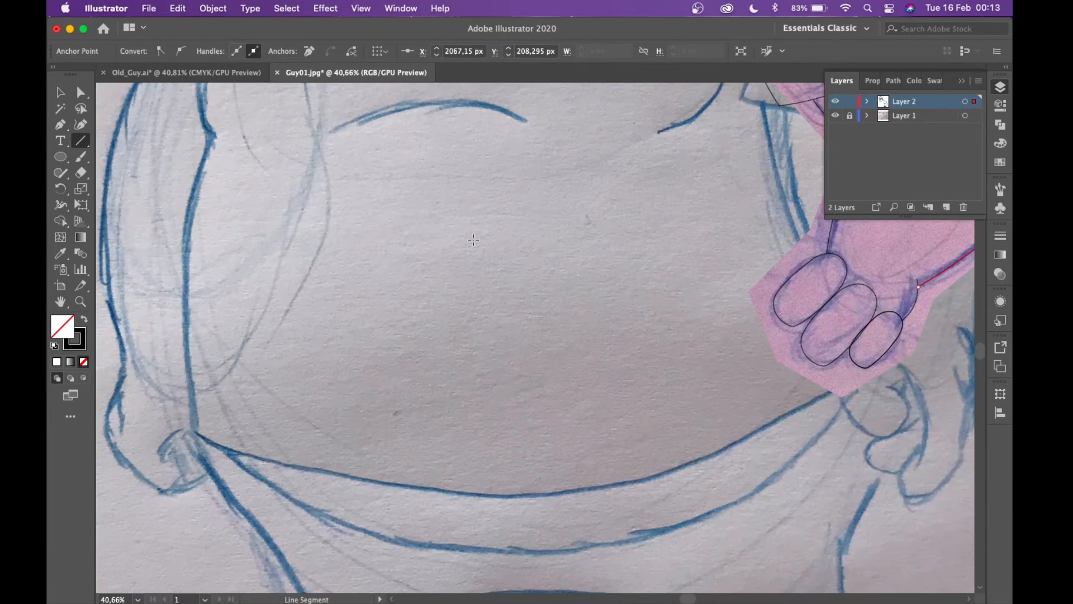
pyautogui.hscroll(-4, 473, 240)
pyautogui.scroll(8, 447, 268)
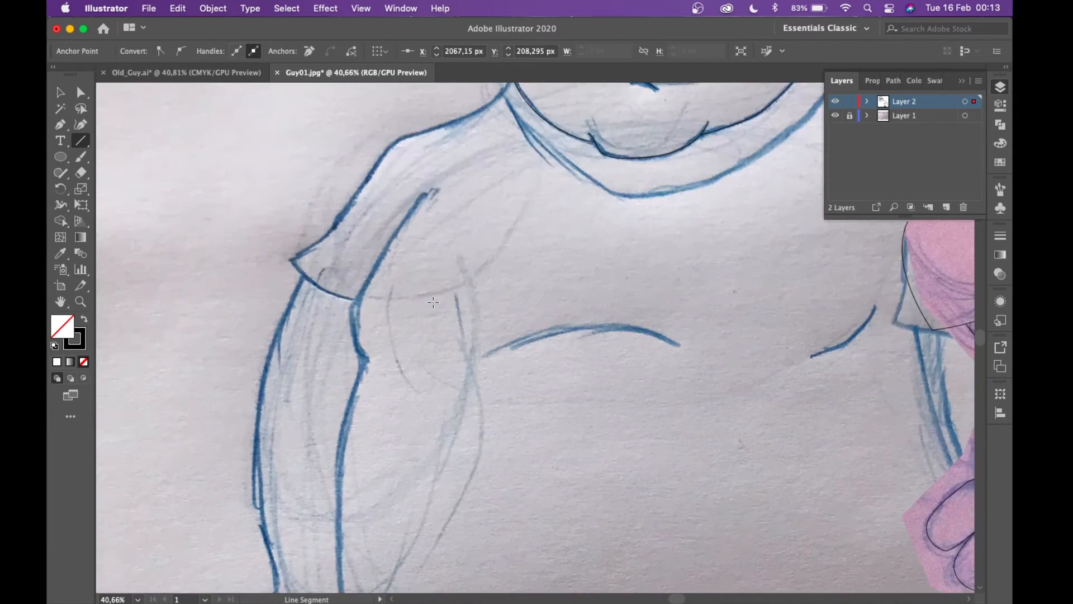
pyautogui.click(425, 195)
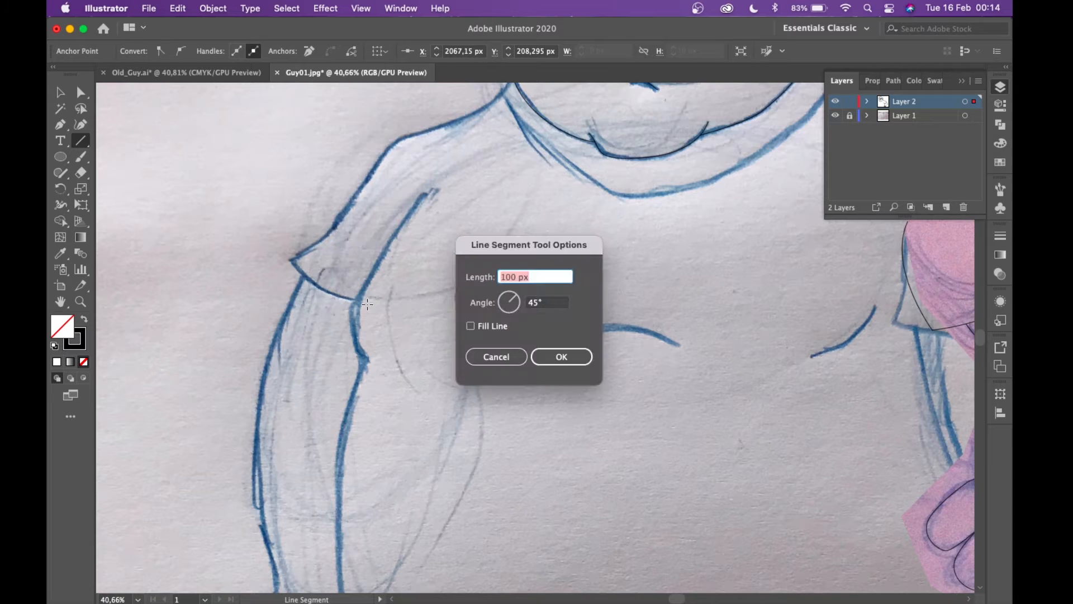
pyautogui.click(506, 357)
# - Trace the inner edge of the lowered arm from the shoulder crease past the sleeve and down the belly's side
pyautogui.press('p')
pyautogui.click(424, 194)
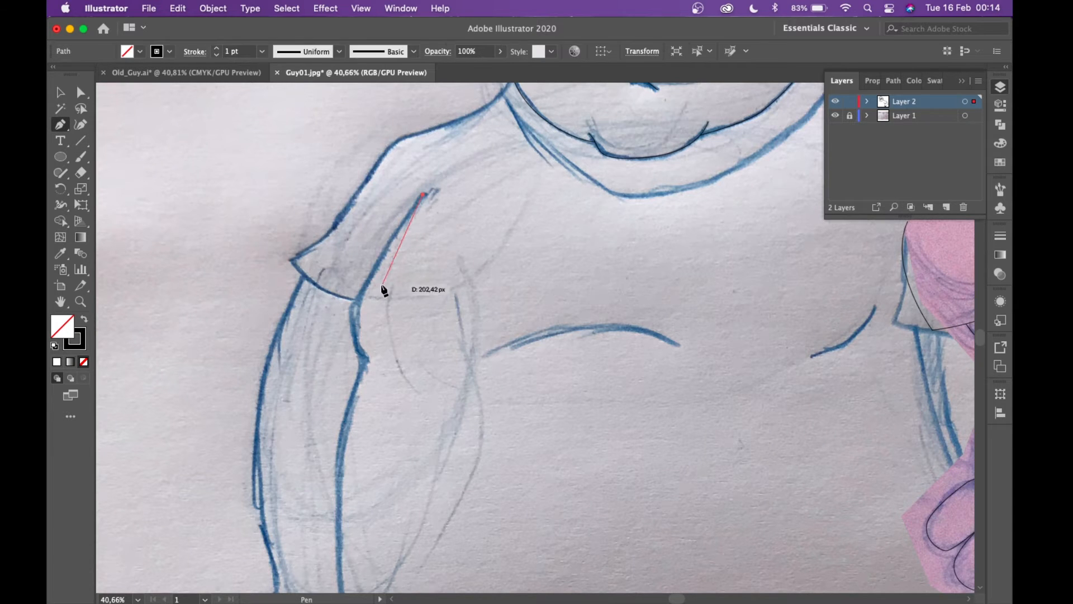
pyautogui.click(352, 308)
pyautogui.click(369, 379)
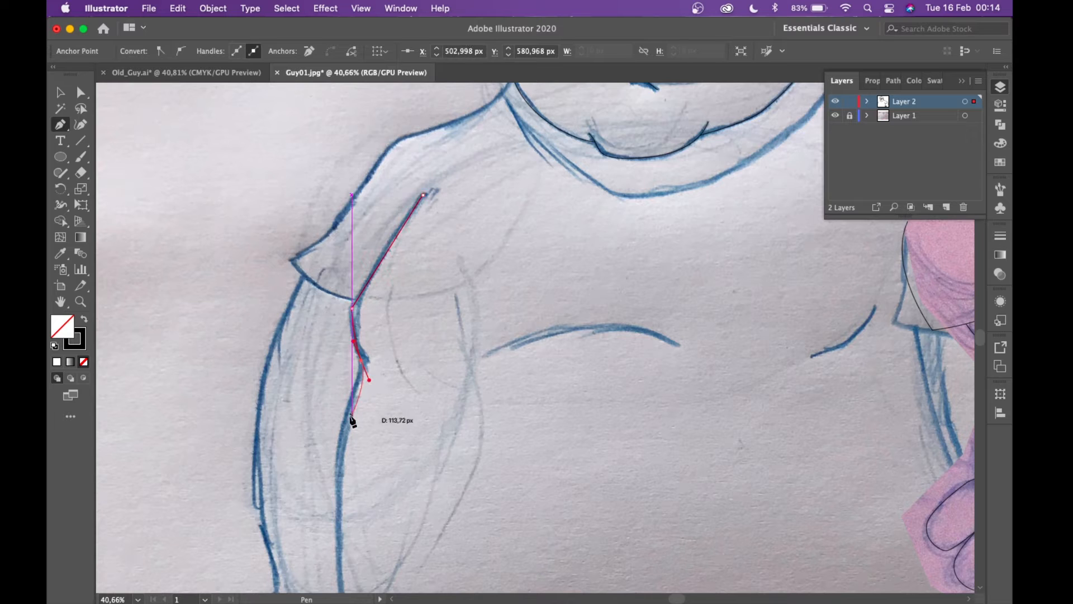
pyautogui.scroll(-5, 335, 478)
pyautogui.moveTo(338, 464); pyautogui.dragTo(332, 519)
# - Continue the path around the hip corner and along the belly's lower curve to the fist's lowest finger
pyautogui.moveTo(656, 561); pyautogui.dragTo(939, 580)
pyautogui.hscroll(6, 714, 529)
pyautogui.scroll(-2, 714, 530)
pyautogui.moveTo(491, 512); pyautogui.dragTo(685, 468)
pyautogui.moveTo(817, 382); pyautogui.dragTo(965, 254)
pyautogui.hscroll(-3, 965, 255)
pyautogui.scroll(-2, 965, 255)
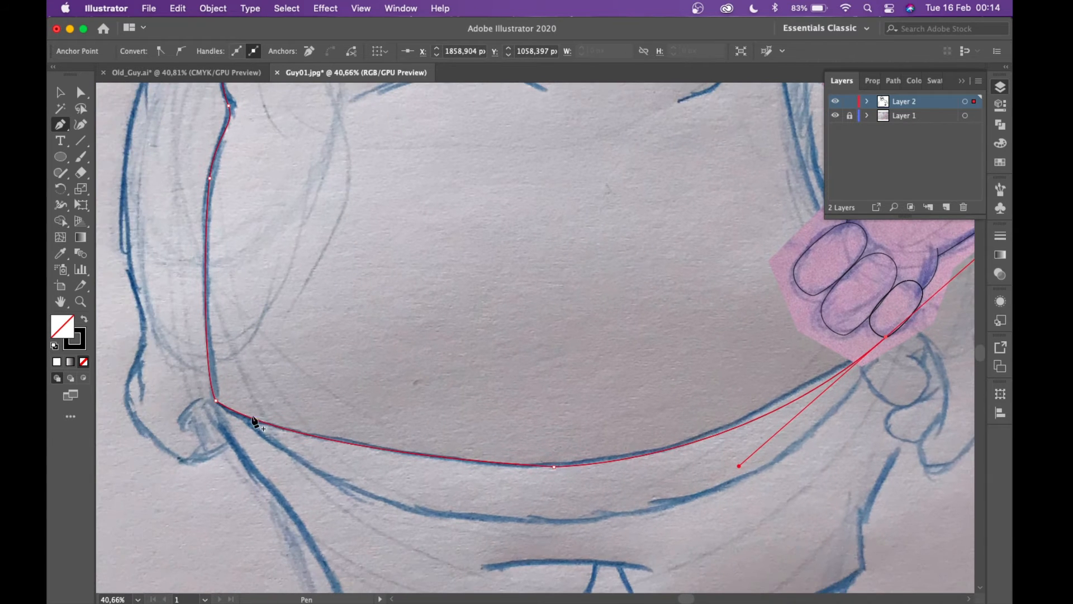
# - Draw a path from the top of the fist up beside the raised forearm toward the sleeve hem
pyautogui.scroll(-1, 241, 428)
pyautogui.scroll(-5, 217, 438)
pyautogui.scroll(5, 216, 439)
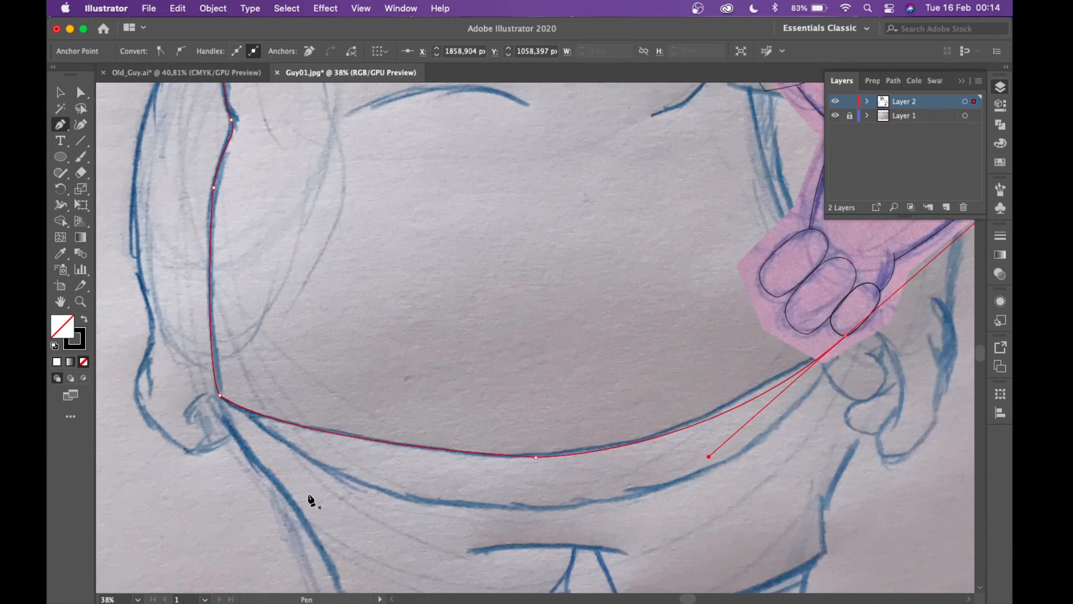
pyautogui.hscroll(3, 404, 503)
pyautogui.scroll(3, 404, 504)
pyautogui.scroll(3, 714, 287)
pyautogui.moveTo(721, 311); pyautogui.dragTo(716, 97)
pyautogui.scroll(3, 711, 180)
pyautogui.hscroll(1, 711, 180)
pyautogui.scroll(2, 718, 103)
pyautogui.scroll(-5, 608, 252)
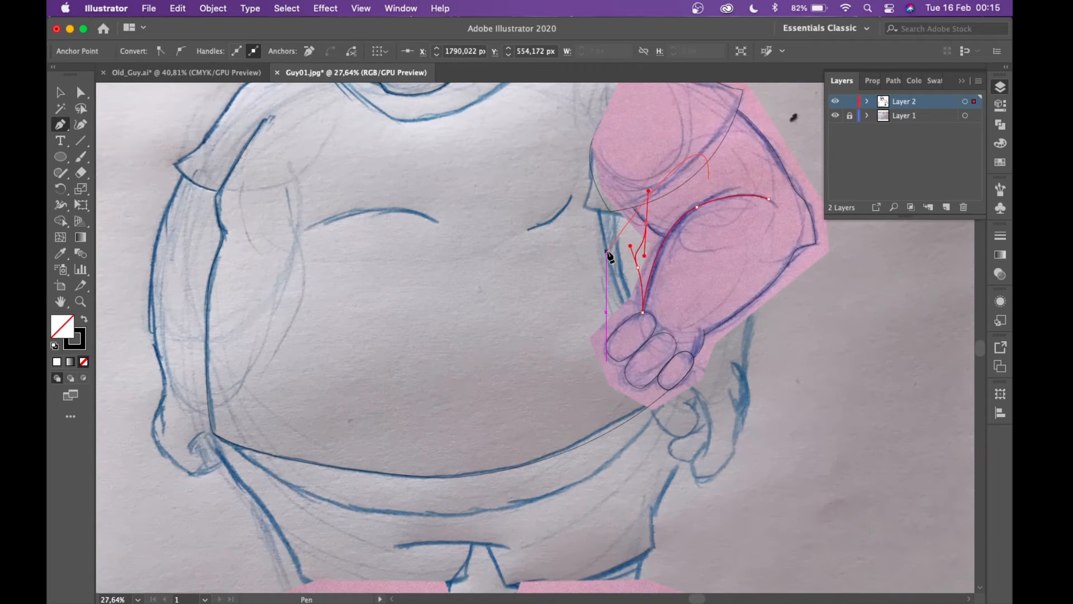
# - Draw the short chest crease near the raised arm and the longer curved chest crease on the opposite side
pyautogui.click(528, 227)
pyautogui.moveTo(571, 196); pyautogui.dragTo(579, 165)
pyautogui.click(438, 222)
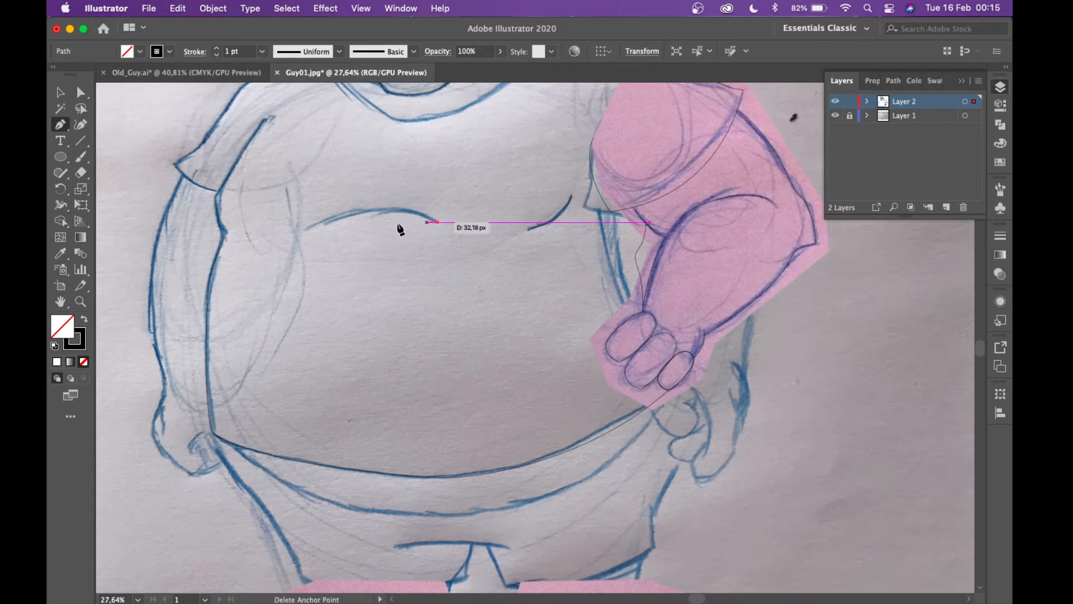
pyautogui.moveTo(301, 231); pyautogui.dragTo(231, 279)
# - Trace the second, lower curve beneath the belly from the hip near the lowered hand to just below the raised fist
pyautogui.hscroll(-3, 229, 280)
pyautogui.scroll(-5, 230, 280)
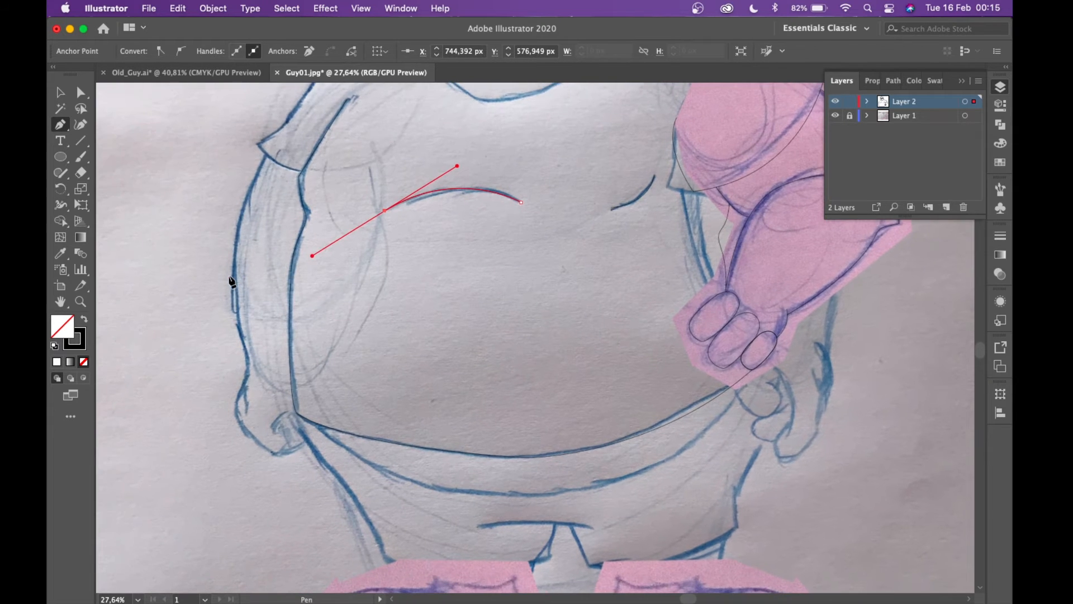
pyautogui.click(318, 324)
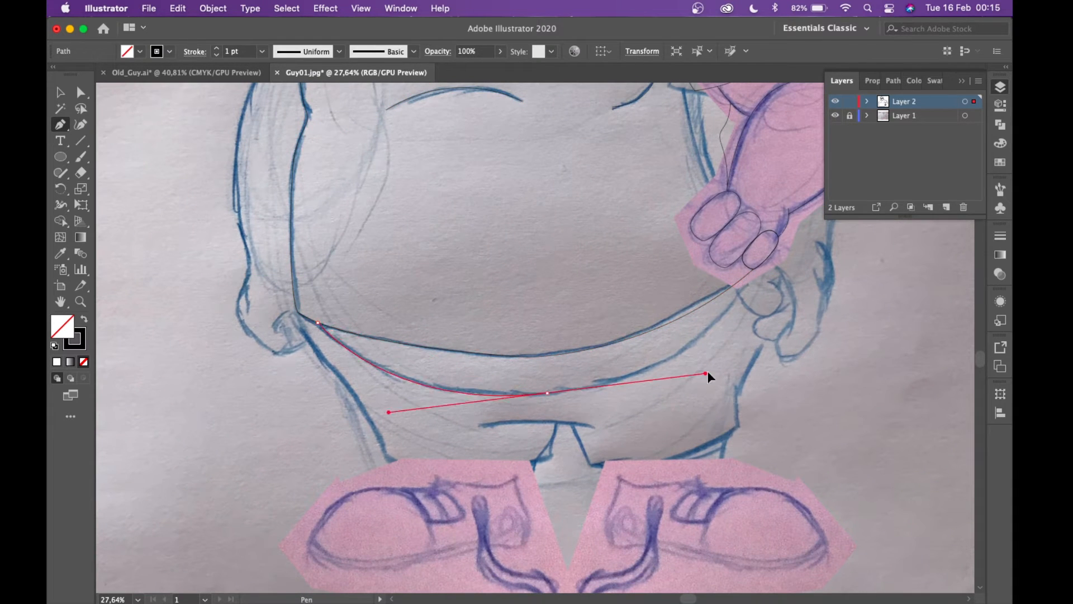
pyautogui.moveTo(477, 390); pyautogui.dragTo(570, 376)
pyautogui.scroll(5, 541, 397)
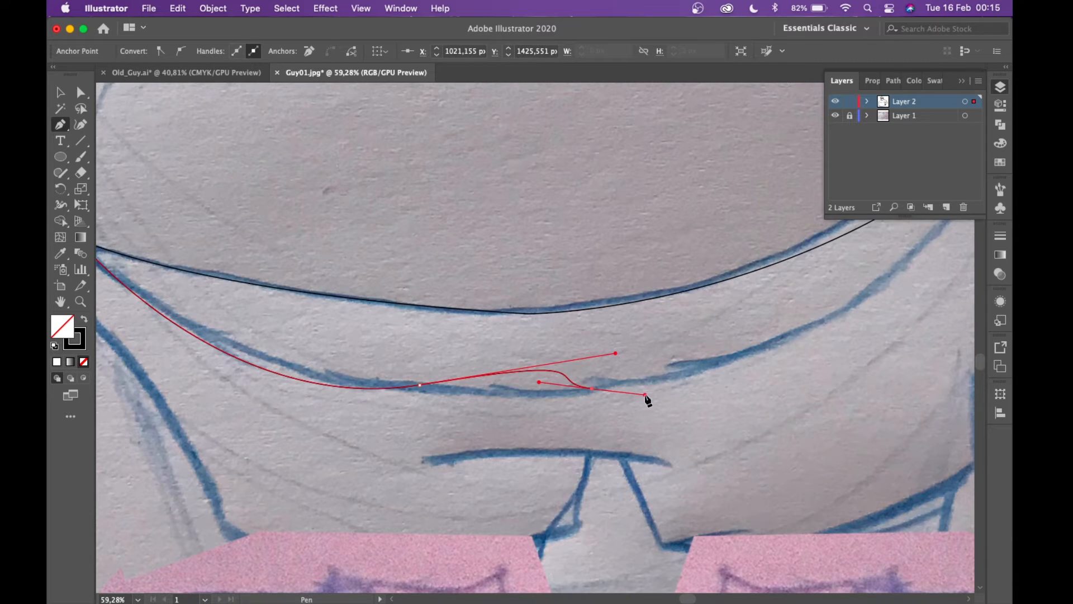
pyautogui.scroll(-4, 811, 358)
pyautogui.moveTo(818, 272); pyautogui.dragTo(860, 159)
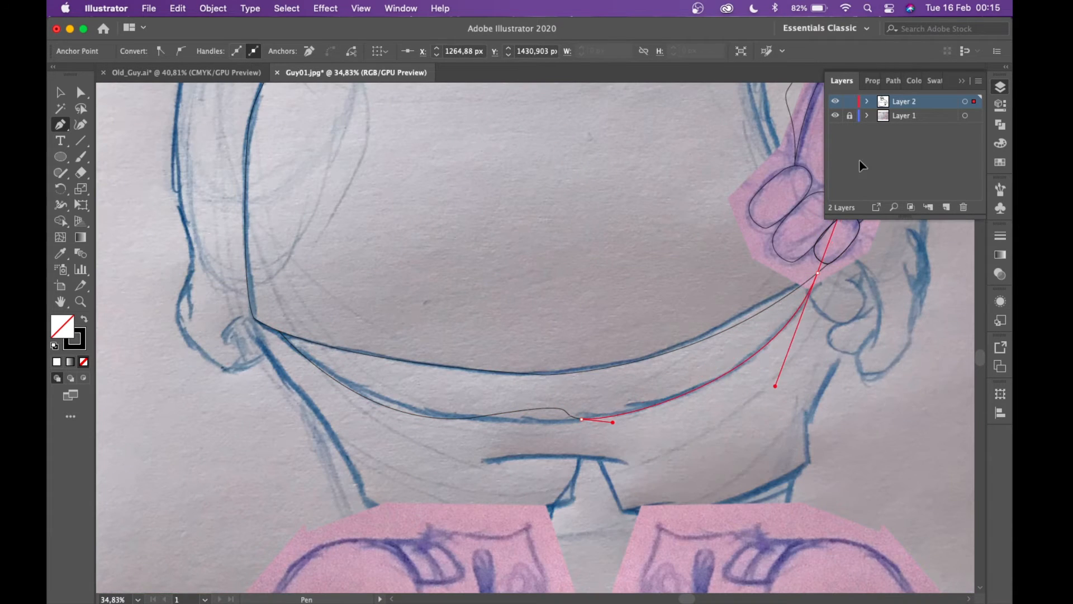
# - Adjust the direction handles at the middle of the lower belly curve to reshape its middle segment
pyautogui.scroll(6, 545, 407)
pyautogui.keyDown('super'); pyautogui.click(644, 438); pyautogui.keyUp('super')
pyautogui.moveTo(560, 429); pyautogui.dragTo(495, 451)
pyautogui.moveTo(682, 380); pyautogui.dragTo(496, 410)
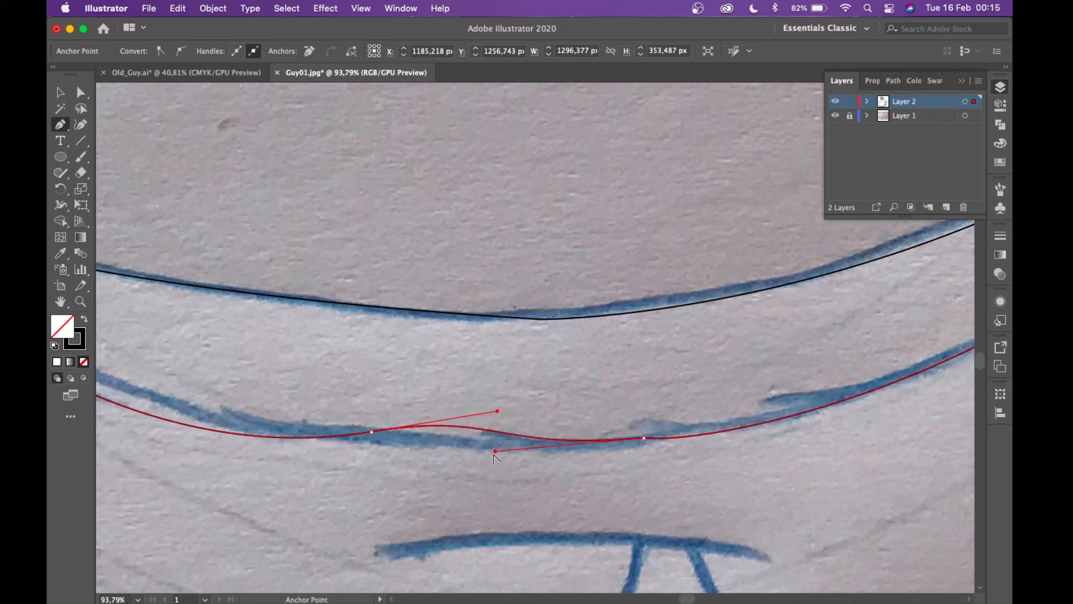
pyautogui.moveTo(495, 451); pyautogui.dragTo(533, 423)
pyautogui.scroll(-1, 644, 441)
pyautogui.scroll(-6, 644, 442)
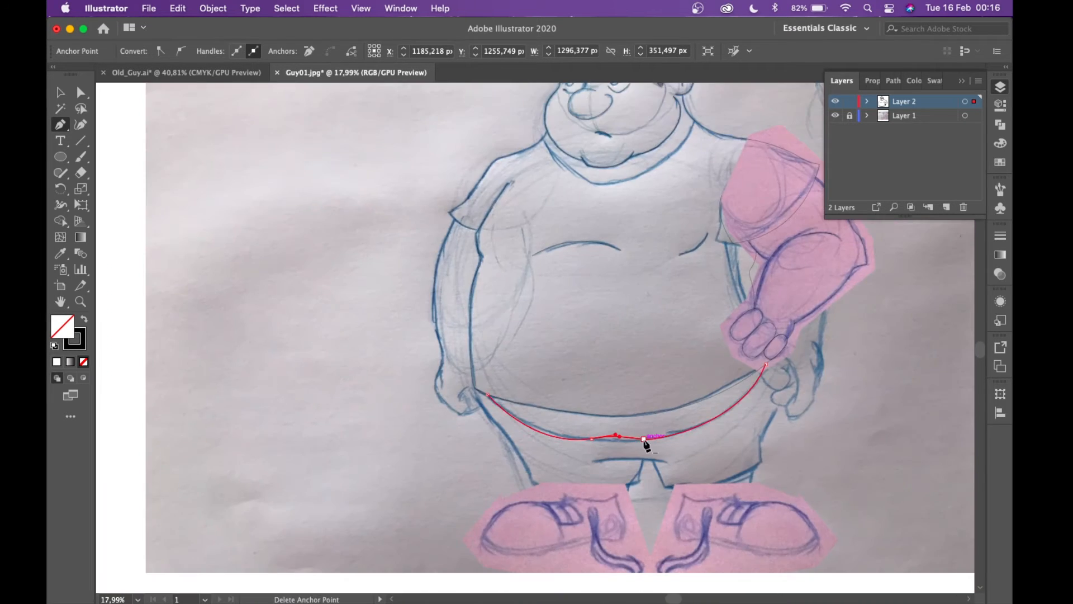
# - Start a path at the hip beside the lowered hand and trace the trouser leg's outer edge to mid-thigh
pyautogui.scroll(1, 598, 419)
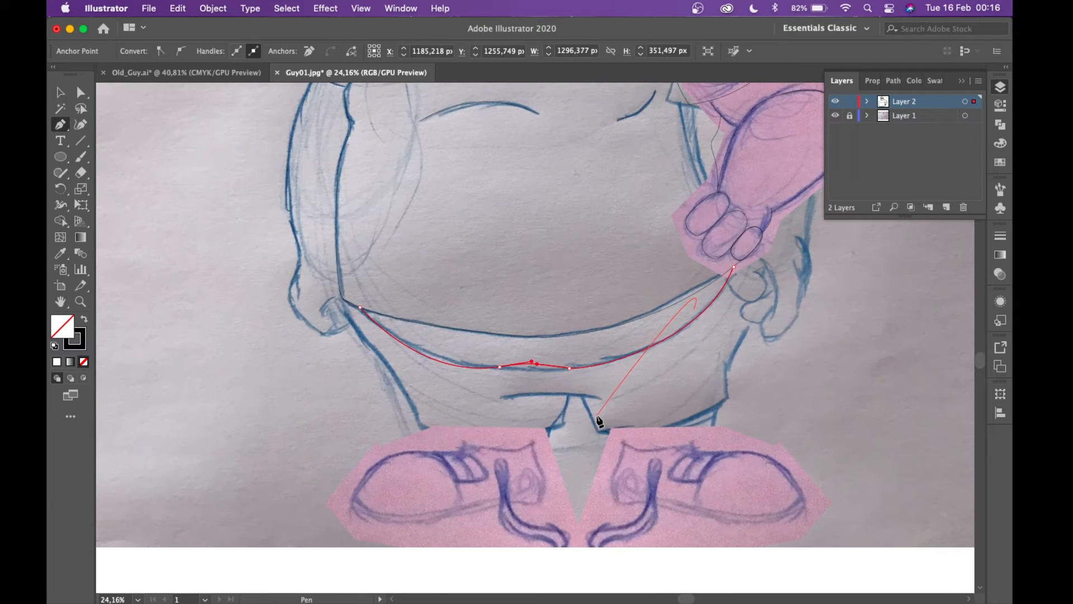
pyautogui.scroll(2, 356, 327)
pyautogui.scroll(-2, 336, 273)
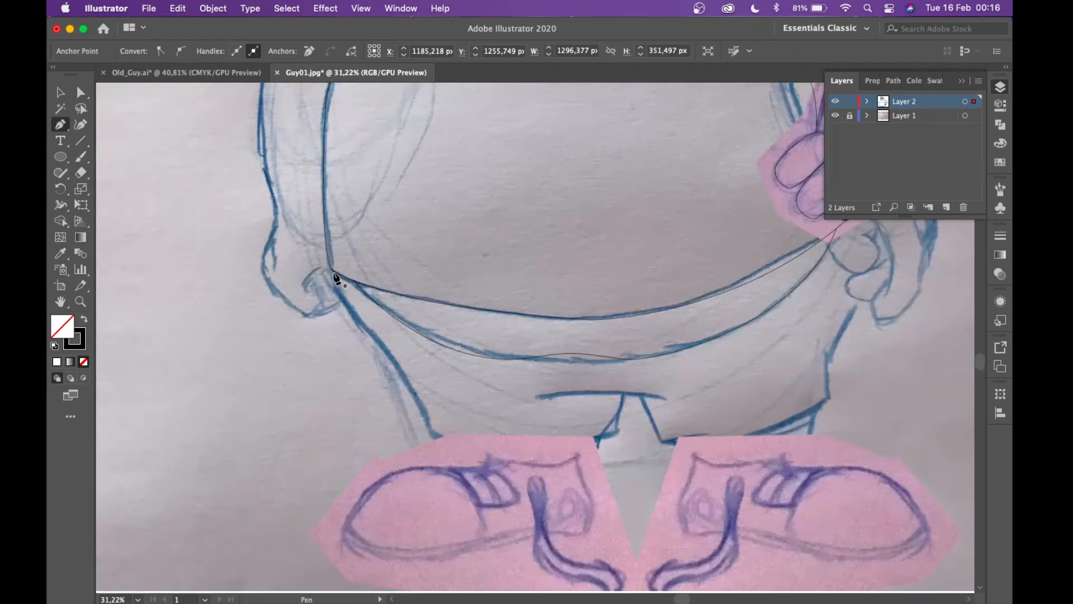
pyautogui.scroll(1, 337, 273)
pyautogui.click(337, 273)
pyautogui.moveTo(425, 400); pyautogui.dragTo(500, 489)
pyautogui.scroll(-2, 501, 490)
pyautogui.click(403, 350)
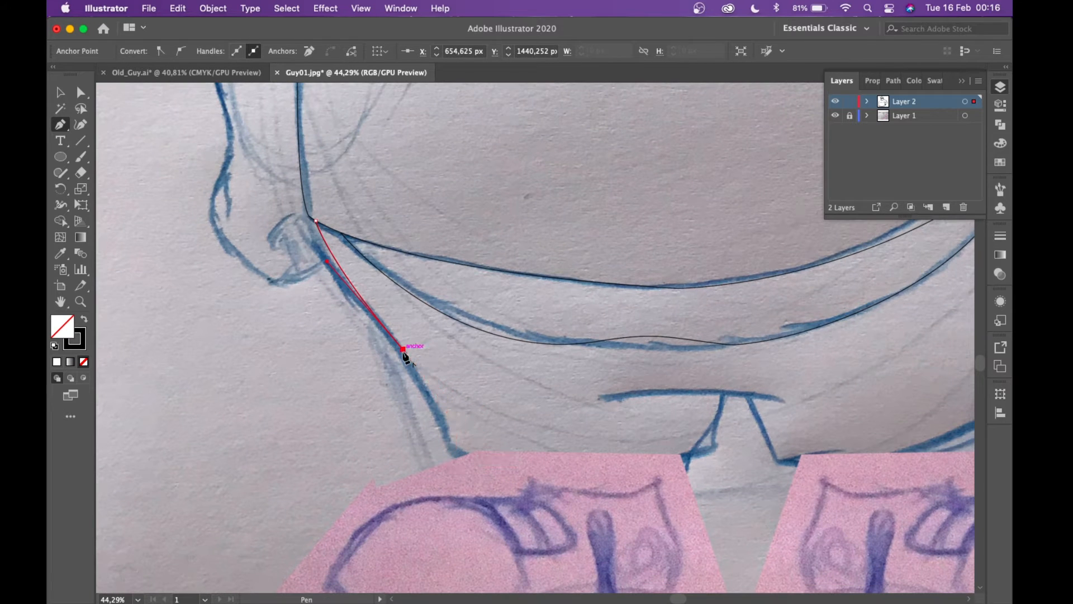
pyautogui.moveTo(452, 455); pyautogui.dragTo(471, 522)
pyautogui.click(453, 456)
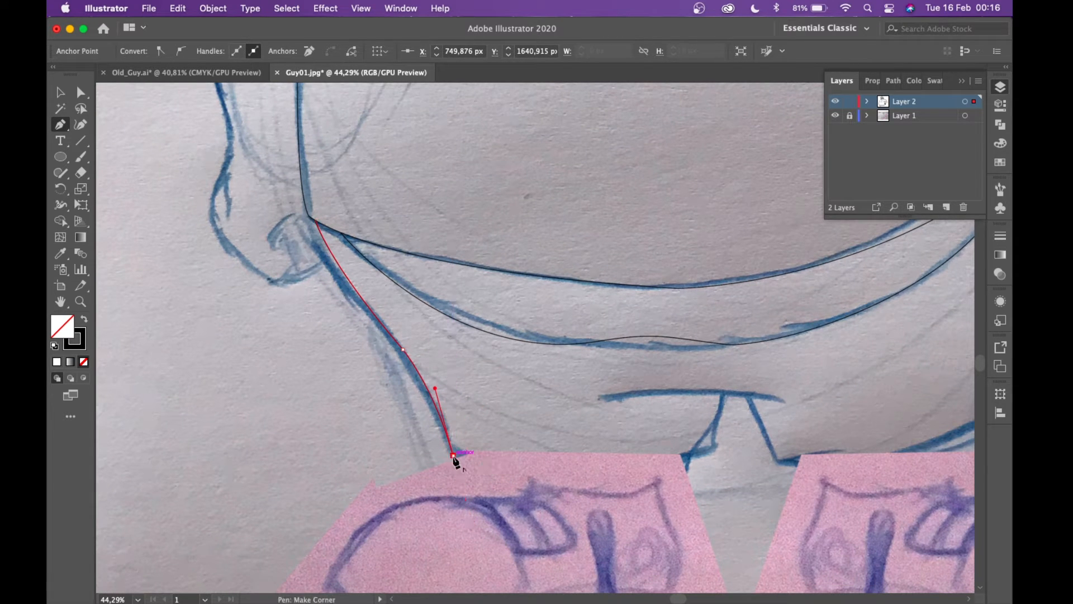
pyautogui.hotkey('ctrl', 'z')
pyautogui.hotkey('ctrl', 'z')
# - Continue the trouser path to a corner just below the sketched hem, along the leg opening and up to the crotch line
pyautogui.moveTo(456, 480); pyautogui.dragTo(452, 520)
pyautogui.click(456, 479)
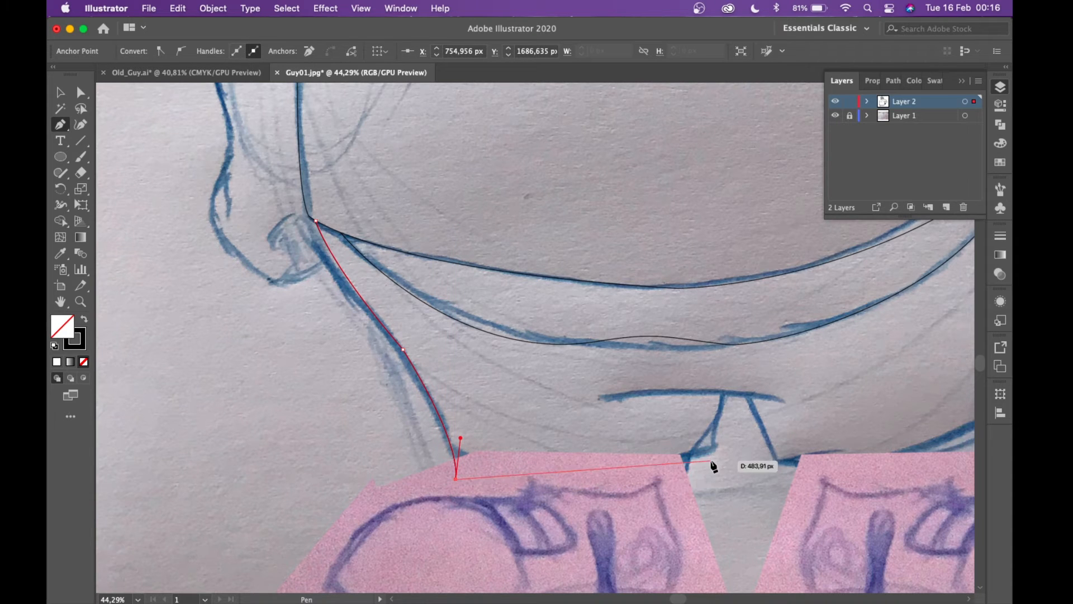
pyautogui.moveTo(714, 451); pyautogui.dragTo(725, 395)
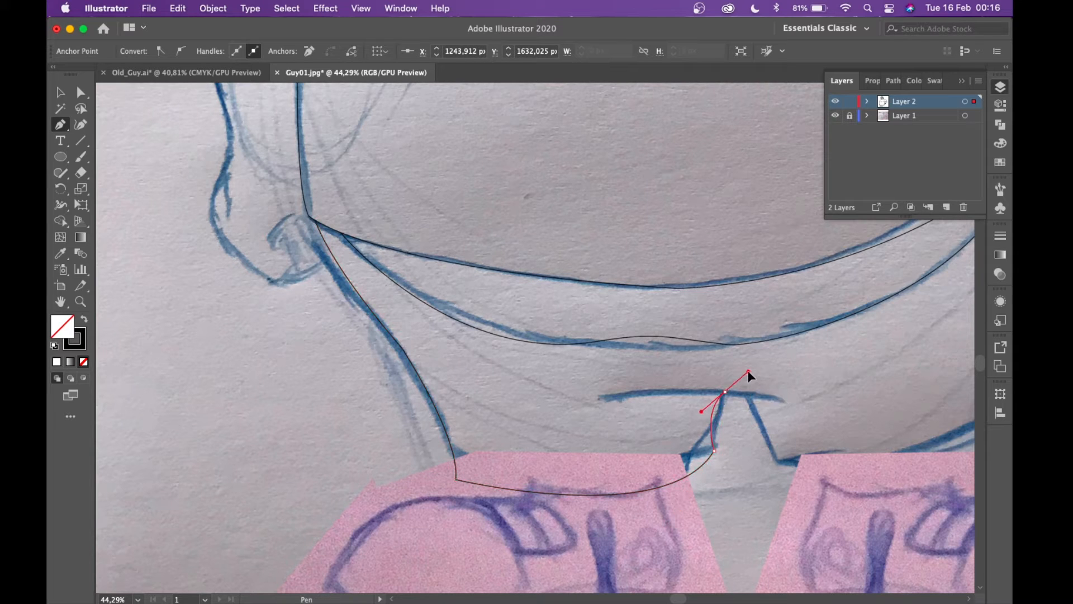
# - Trace the crotch fold line and continue it down the inner edge of the other trouser leg to below its hem
pyautogui.click(602, 398)
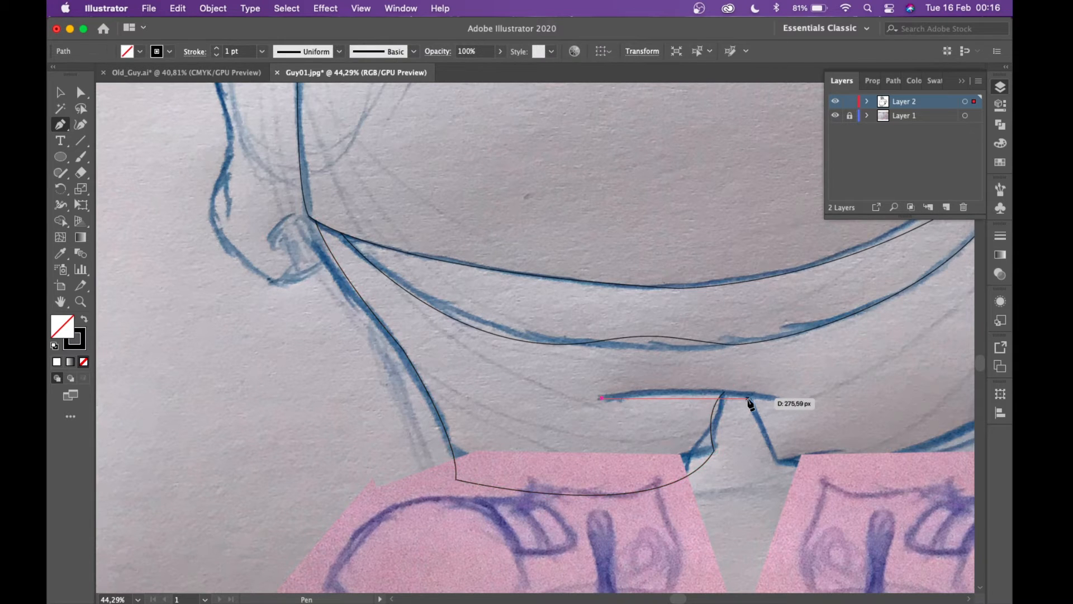
pyautogui.moveTo(782, 416); pyautogui.dragTo(784, 420)
pyautogui.click(750, 398)
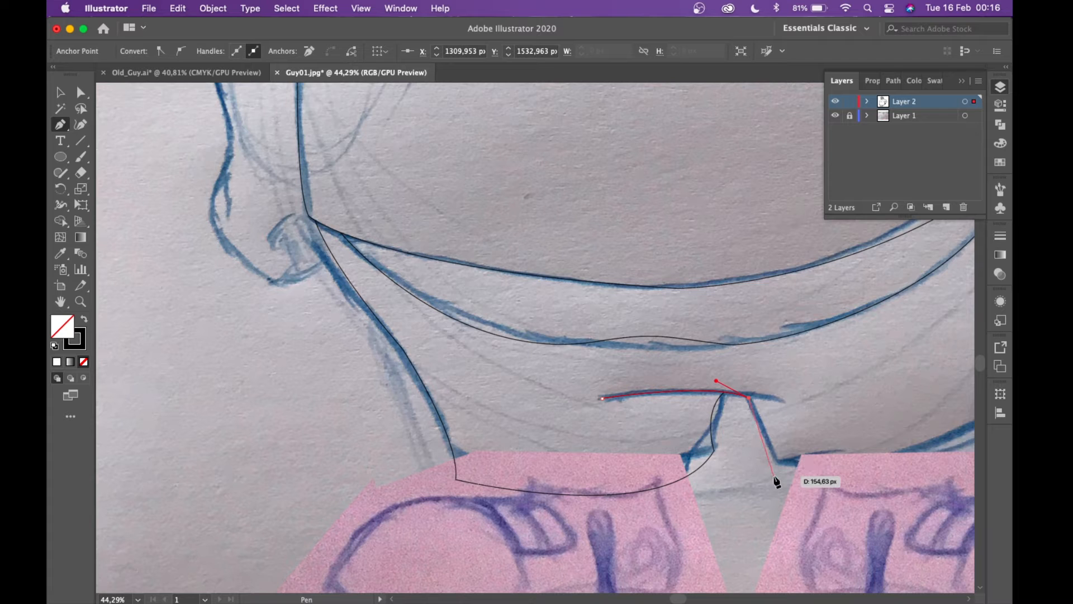
pyautogui.click(777, 479)
# - Continue the path along the second leg's hem to its outer corner and up to the bend in the trouser side
pyautogui.hscroll(8, 779, 486)
pyautogui.scroll(1, 779, 486)
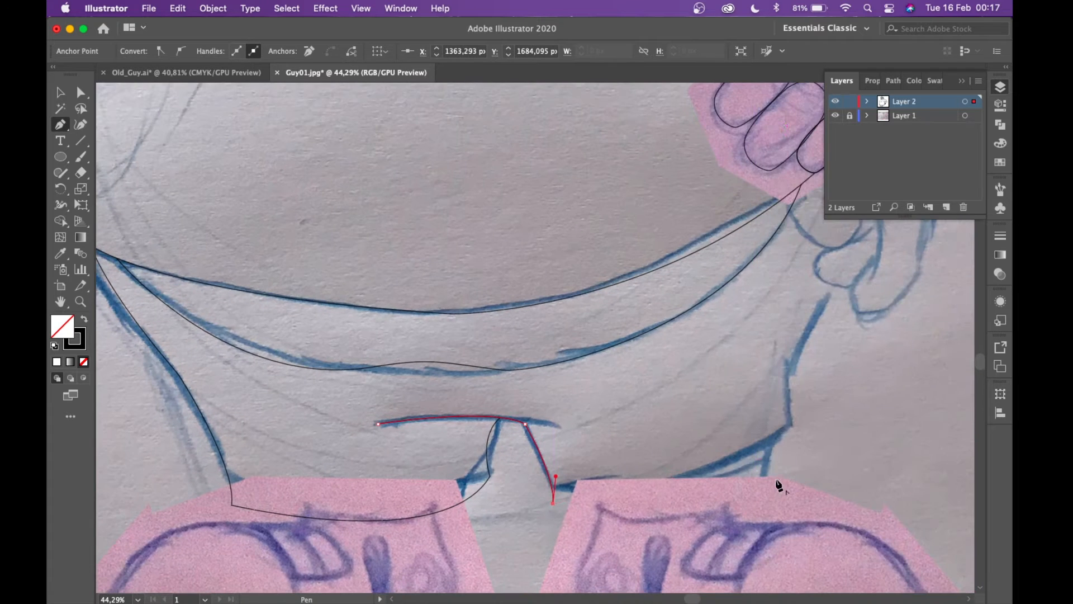
pyautogui.moveTo(806, 456); pyautogui.dragTo(903, 361)
pyautogui.click(806, 456)
pyautogui.moveTo(789, 370); pyautogui.dragTo(797, 331)
pyautogui.click(790, 369)
# - Extend the trouser path from the side bend up the hip to the raised fist
pyautogui.scroll(-1, 814, 311)
pyautogui.scroll(-3, 805, 342)
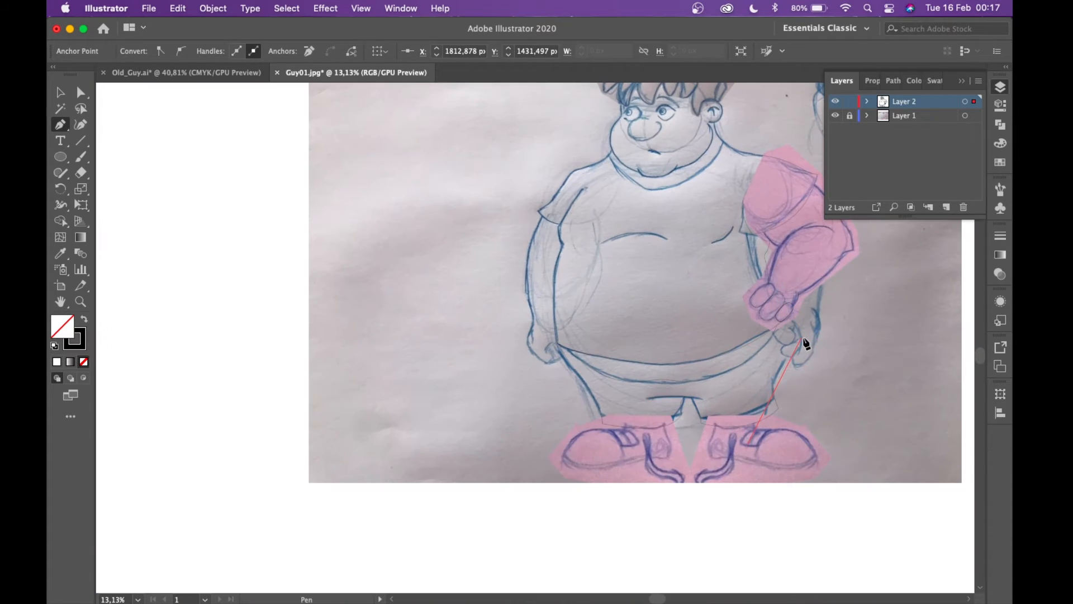
pyautogui.scroll(1, 803, 342)
pyautogui.moveTo(768, 267); pyautogui.dragTo(775, 255)
pyautogui.press('super+z')
pyautogui.moveTo(783, 305); pyautogui.dragTo(771, 275)
pyautogui.scroll(3, 772, 277)
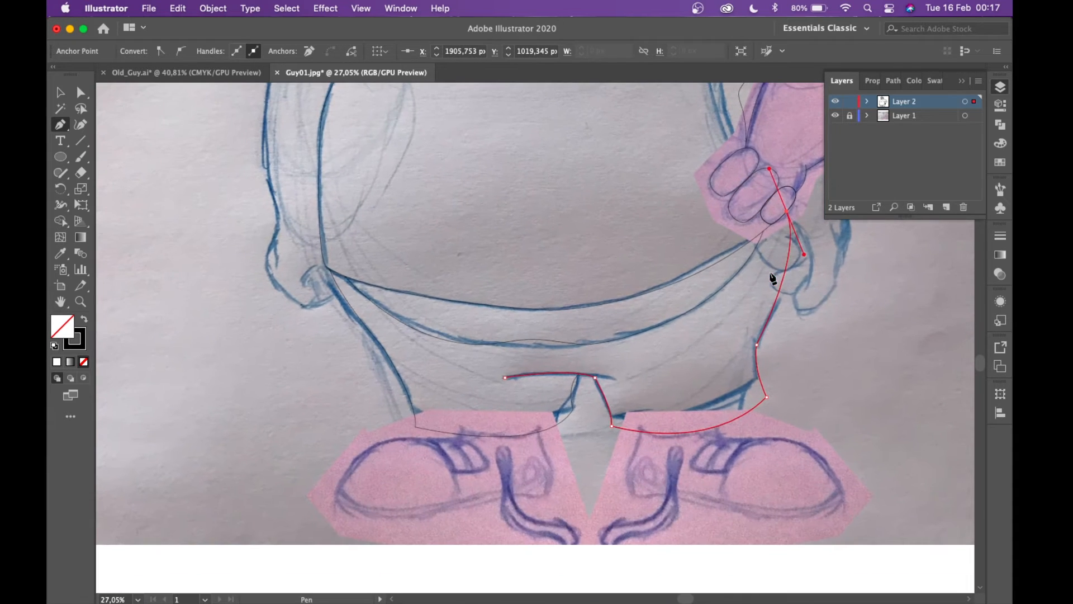
# - Trace the outline of the shoe below the lowered arm from the hem around heel, sole and toe to the tongue
pyautogui.scroll(-2, 682, 385)
pyautogui.scroll(3, 681, 386)
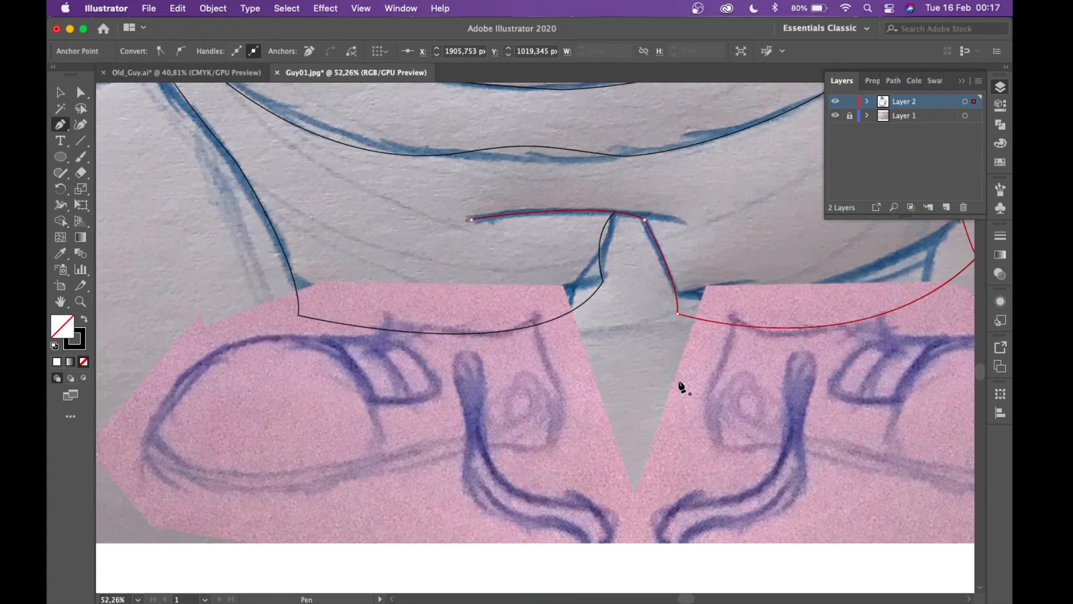
pyautogui.click(609, 310)
pyautogui.moveTo(632, 374); pyautogui.dragTo(657, 424)
pyautogui.click(617, 435)
pyautogui.moveTo(480, 448); pyautogui.dragTo(416, 476)
pyautogui.moveTo(215, 440); pyautogui.dragTo(149, 377)
pyautogui.moveTo(400, 330); pyautogui.dragTo(546, 391)
pyautogui.click(400, 330)
pyautogui.moveTo(468, 317); pyautogui.dragTo(487, 296)
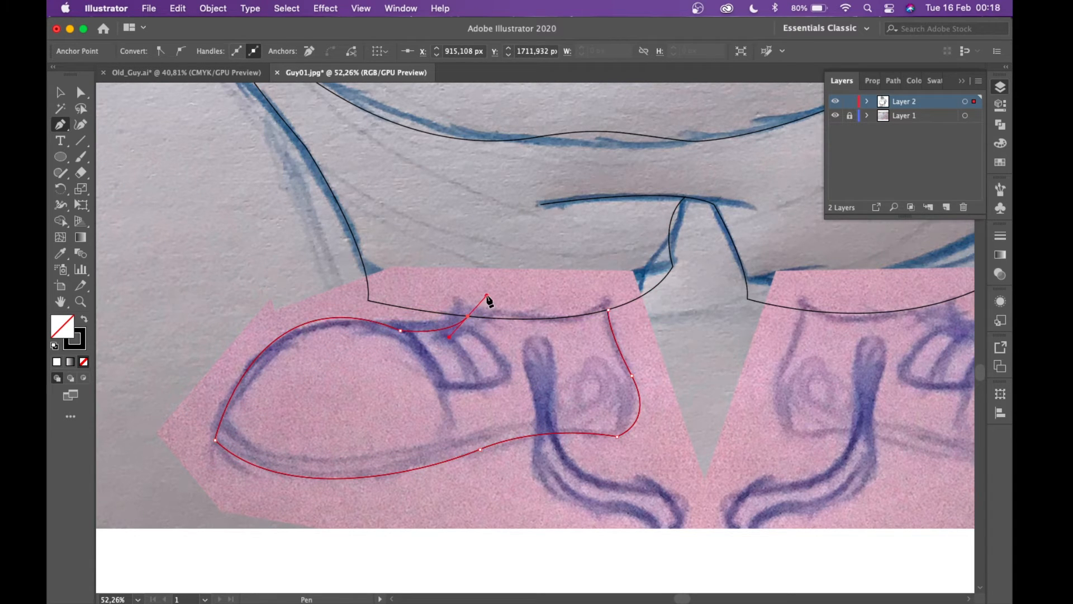
pyautogui.press('Escape')
# - Trace the lowered hand from the curled fingers beside the hip around the underside of the hand
pyautogui.scroll(-3, 456, 408)
pyautogui.scroll(1, 456, 406)
pyautogui.scroll(2, 336, 287)
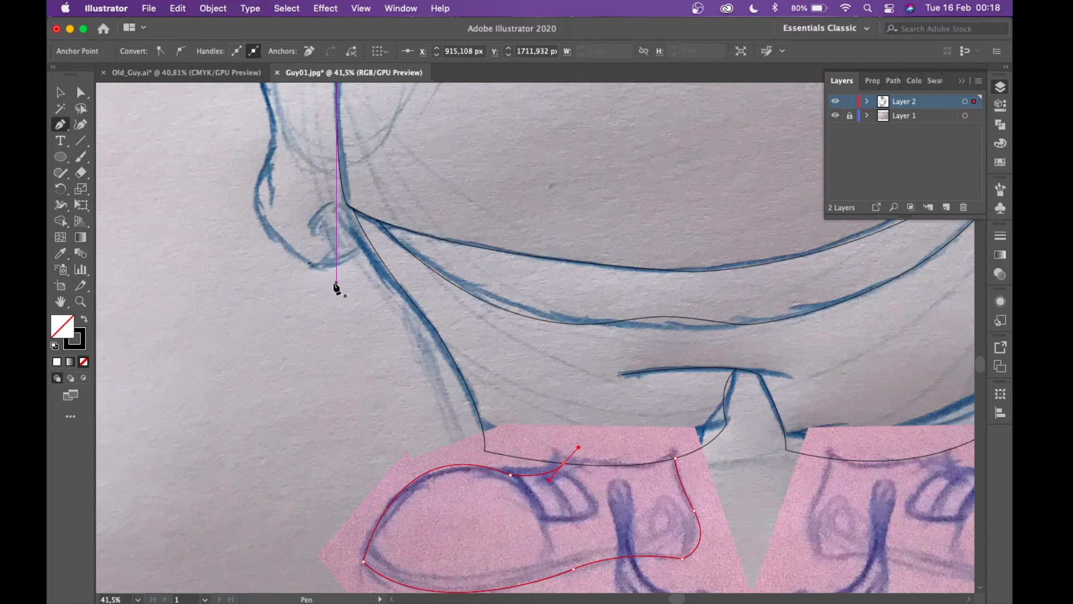
pyautogui.scroll(-2, 336, 288)
pyautogui.scroll(5, 460, 420)
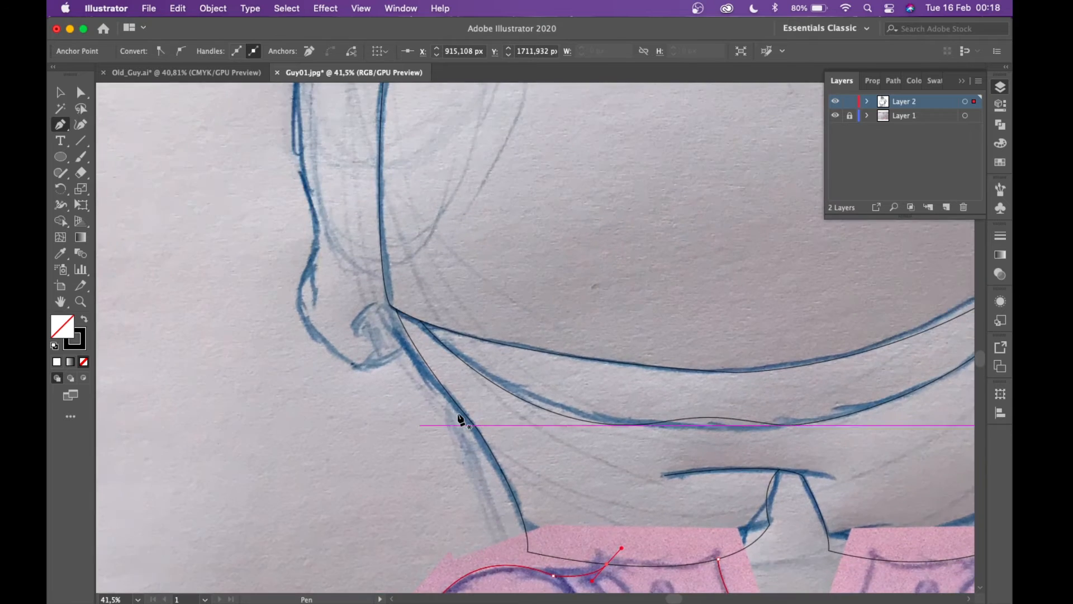
pyautogui.scroll(-3, 460, 422)
pyautogui.scroll(-3, 460, 421)
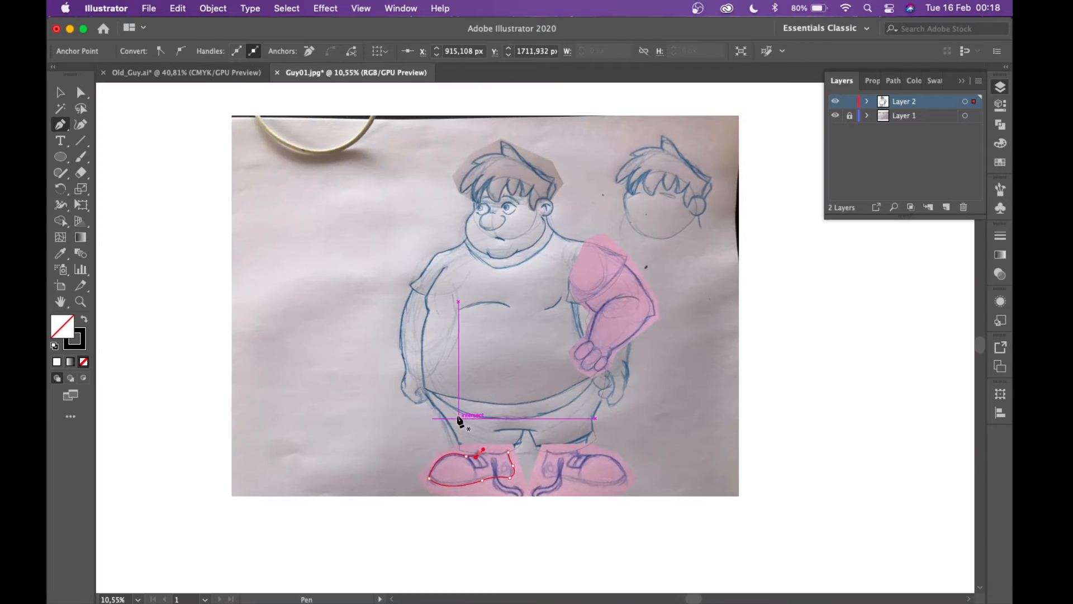
pyautogui.scroll(4, 458, 421)
pyautogui.click(298, 358)
pyautogui.moveTo(336, 331); pyautogui.dragTo(368, 336)
pyautogui.click(335, 331)
pyautogui.moveTo(341, 401); pyautogui.dragTo(291, 424)
# - Continue the hand path past the wrist and up the lowered arm's outer edge to the sleeve hem
pyautogui.moveTo(235, 309); pyautogui.dragTo(250, 276)
pyautogui.moveTo(243, 193); pyautogui.dragTo(231, 156)
pyautogui.scroll(-3, 229, 159)
pyautogui.scroll(5, 230, 160)
pyautogui.scroll(3, 341, 88)
pyautogui.moveTo(294, 143); pyautogui.dragTo(344, 148)
pyautogui.scroll(5, 343, 147)
pyautogui.press('Escape')
# - Trace the lowered arm's sleeve hem to its outer corner and continue partway up the sleeve's outer edge
pyautogui.click(307, 467)
pyautogui.moveTo(139, 365); pyautogui.dragTo(129, 301)
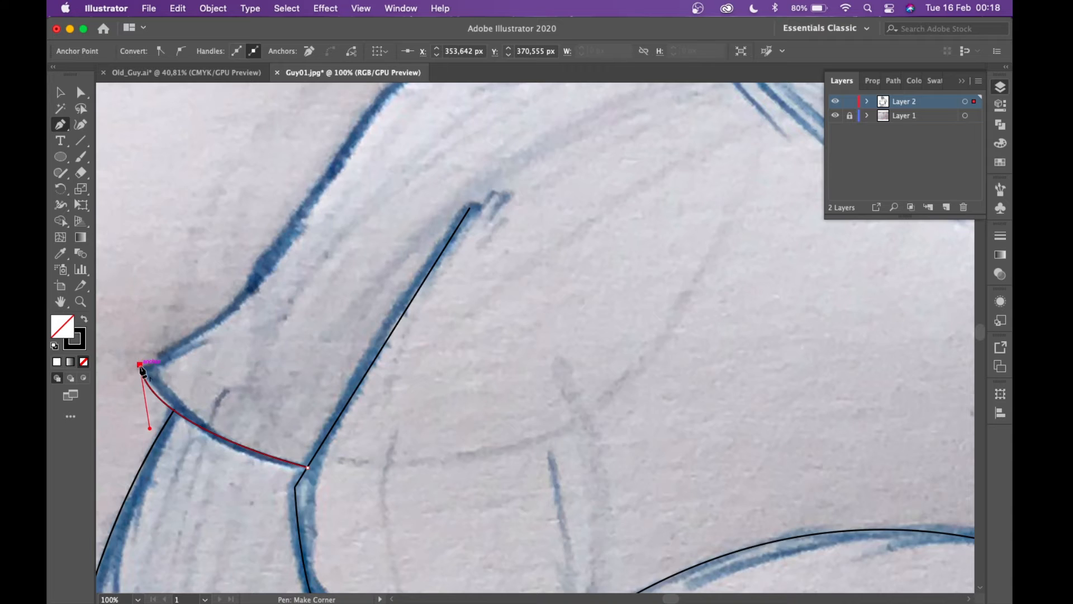
pyautogui.click(140, 365)
pyautogui.scroll(-3, 141, 366)
pyautogui.scroll(3, 141, 366)
pyautogui.moveTo(250, 295); pyautogui.dragTo(318, 187)
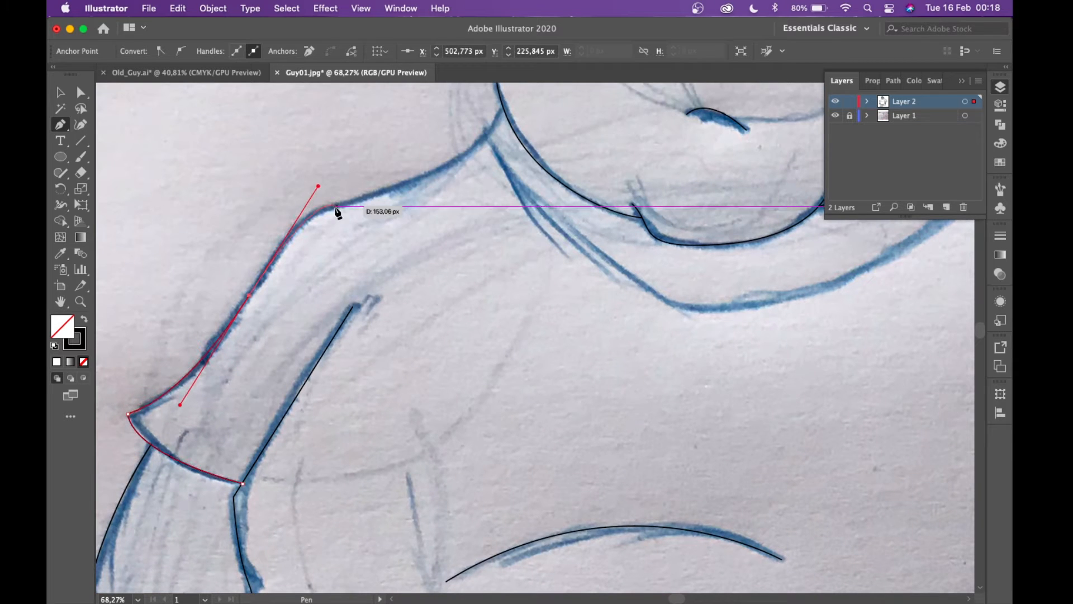
# - Make the last sleeve anchor a corner and continue the path over the shoulder to the neck beside the jaw
pyautogui.rightClick(252, 293)
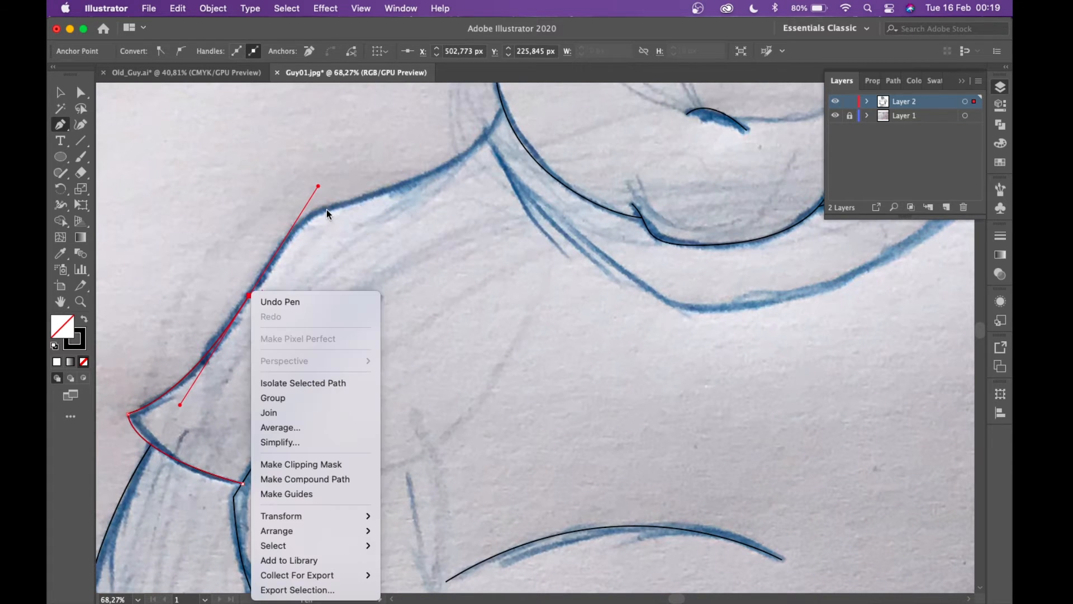
pyautogui.click(286, 241)
pyautogui.click(250, 295)
pyautogui.moveTo(326, 208); pyautogui.dragTo(360, 199)
pyautogui.scroll(4, 514, 98)
pyautogui.scroll(2, 531, 84)
pyautogui.moveTo(496, 292); pyautogui.dragTo(541, 205)
# - Trace the shirt's neckline as one curve under the chin from one shoulder to the other
pyautogui.hscroll(5, 541, 204)
pyautogui.click(851, 228)
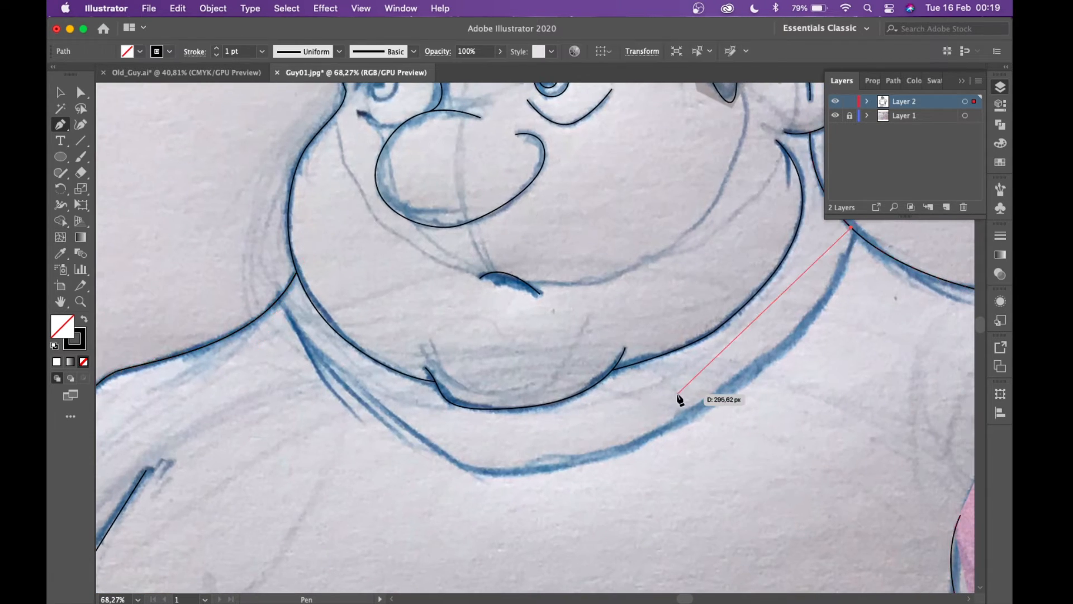
pyautogui.moveTo(569, 465); pyautogui.dragTo(375, 490)
pyautogui.moveTo(296, 308); pyautogui.dragTo(280, 265)
# - Trace the upper edge of the shoe's sole from toe to heel and adjust the handles of its heel segment
pyautogui.scroll(-15, 280, 264)
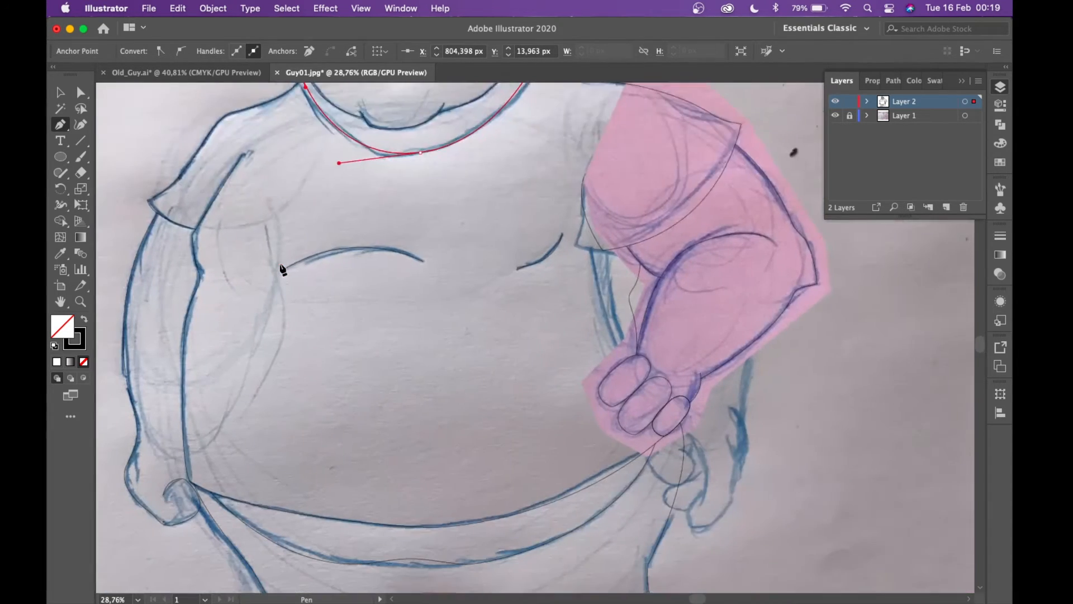
pyautogui.scroll(5, 406, 350)
pyautogui.scroll(3, 406, 349)
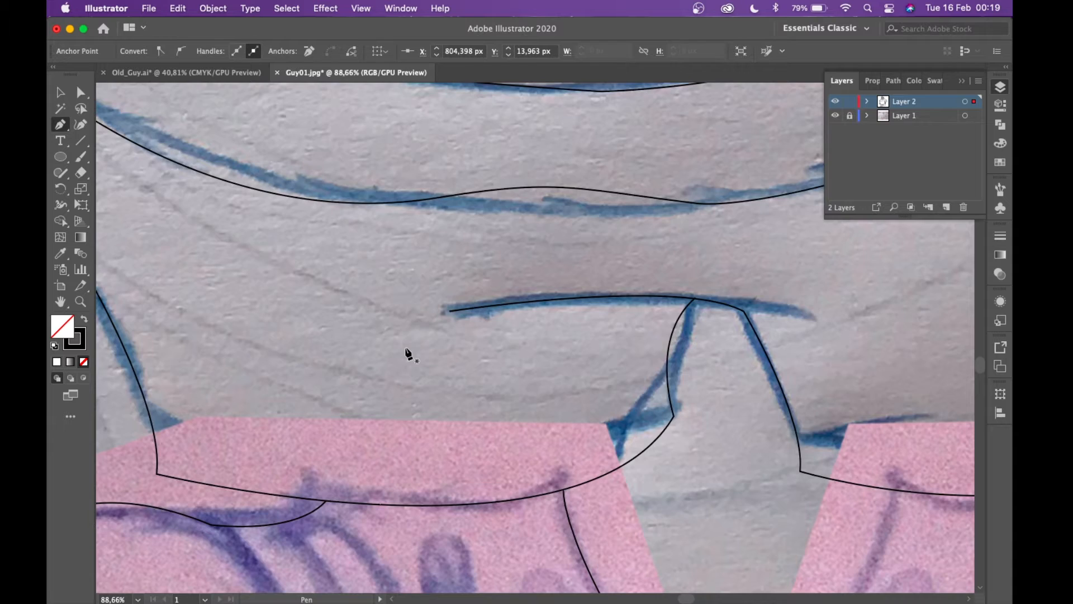
pyautogui.scroll(-6, 405, 350)
pyautogui.hscroll(-5, 406, 350)
pyautogui.click(162, 358)
pyautogui.moveTo(414, 425); pyautogui.dragTo(521, 407)
pyautogui.click(569, 384)
pyautogui.moveTo(640, 367); pyautogui.dragTo(702, 364)
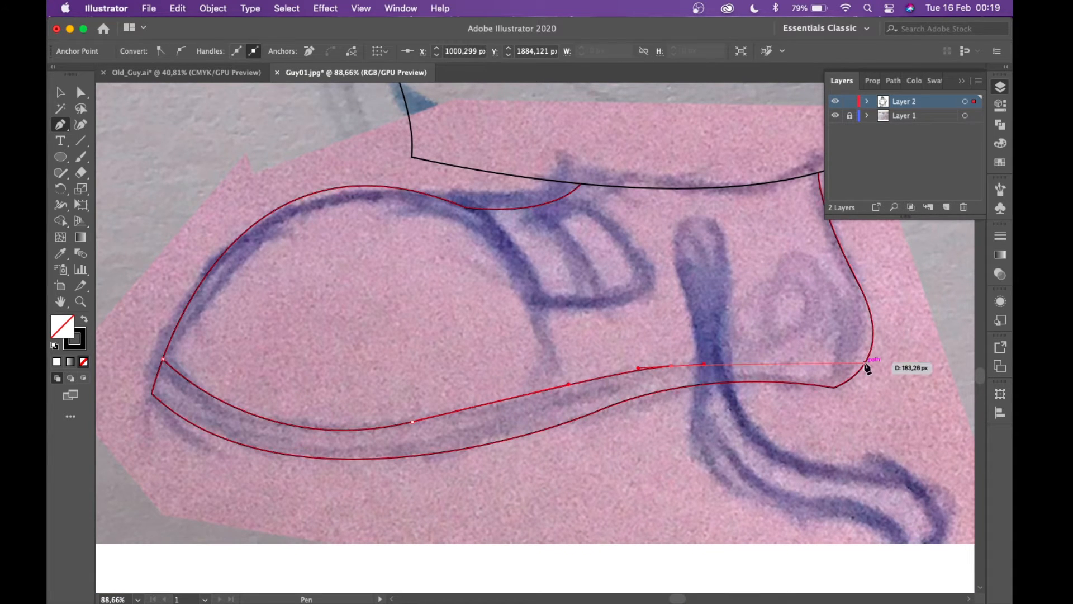
pyautogui.moveTo(870, 353); pyautogui.dragTo(896, 335)
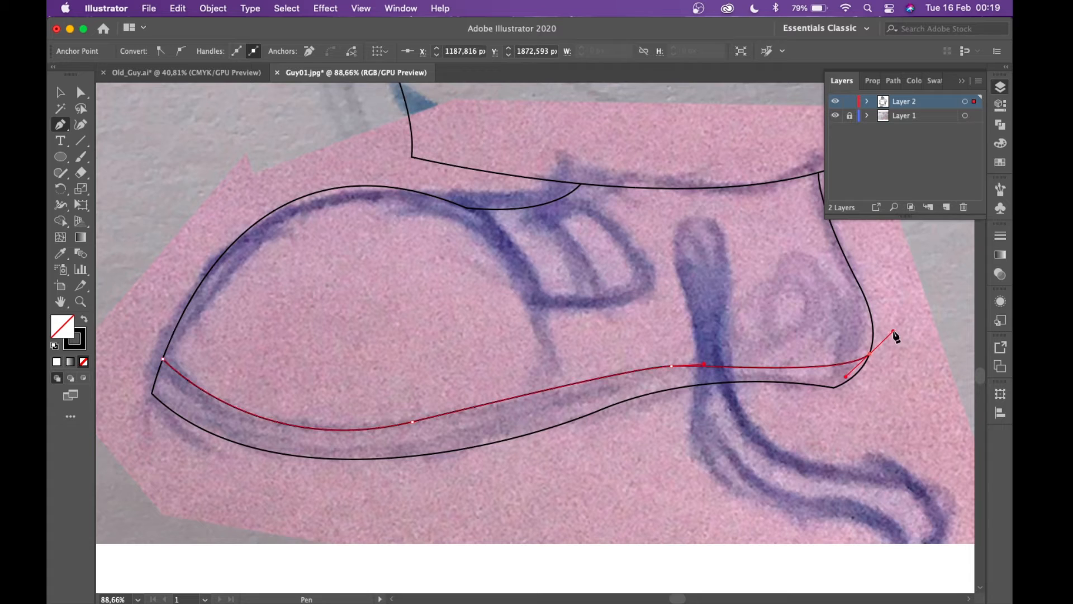
pyautogui.moveTo(705, 364); pyautogui.dragTo(782, 343)
pyautogui.moveTo(846, 377); pyautogui.dragTo(835, 387)
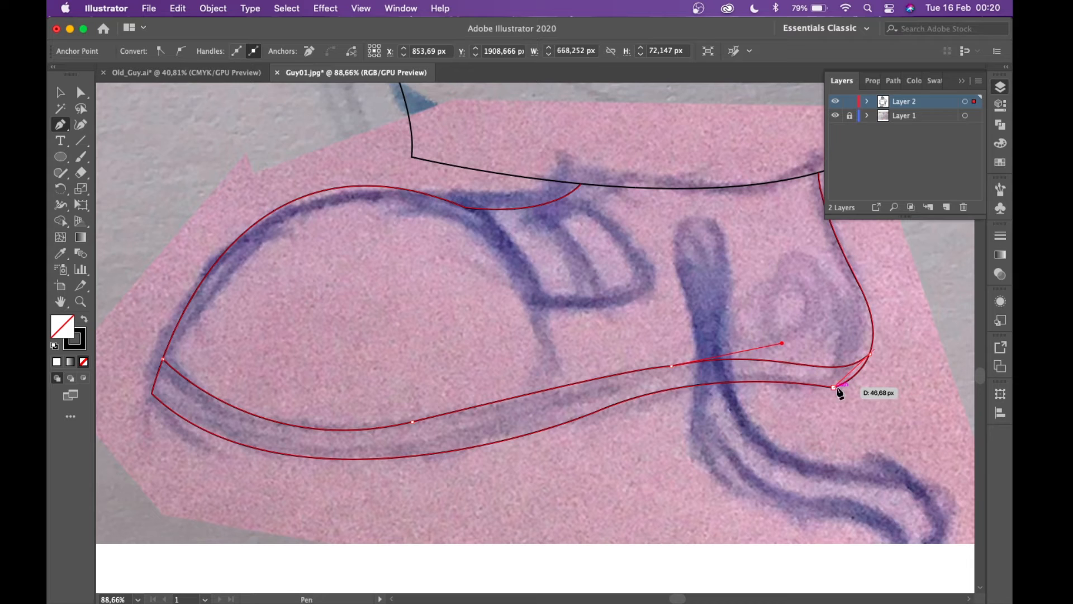
# - Draw the shoe's toe-cap seam and the strap section behind it, including its curved dividing line
pyautogui.click(466, 207)
pyautogui.moveTo(555, 387); pyautogui.dragTo(551, 496)
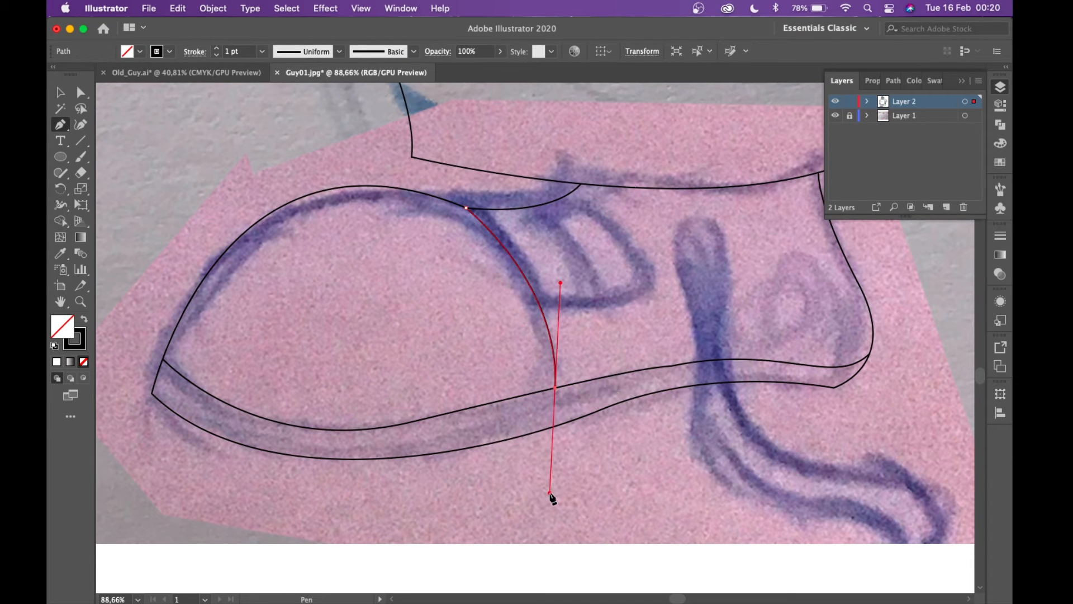
pyautogui.click(569, 194)
pyautogui.moveTo(637, 293); pyautogui.dragTo(522, 300)
pyautogui.press('Escape')
pyautogui.click(532, 207)
pyautogui.moveTo(601, 300); pyautogui.dragTo(612, 347)
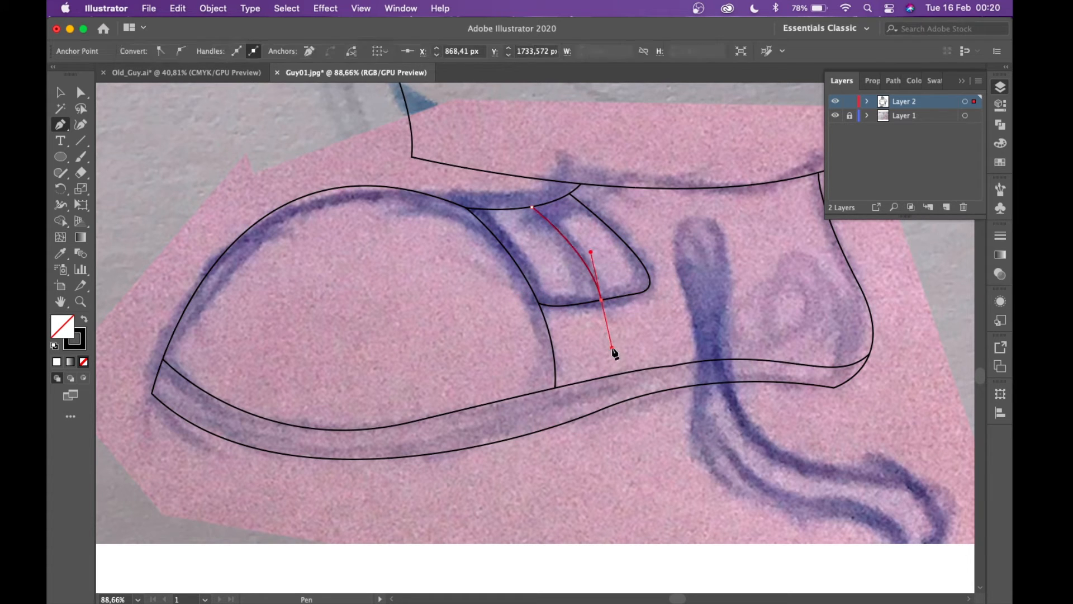
# - Draw a small upright ellipse for the round badge near the shoe's heel
pyautogui.click(61, 156)
pyautogui.moveTo(777, 284); pyautogui.dragTo(819, 343)
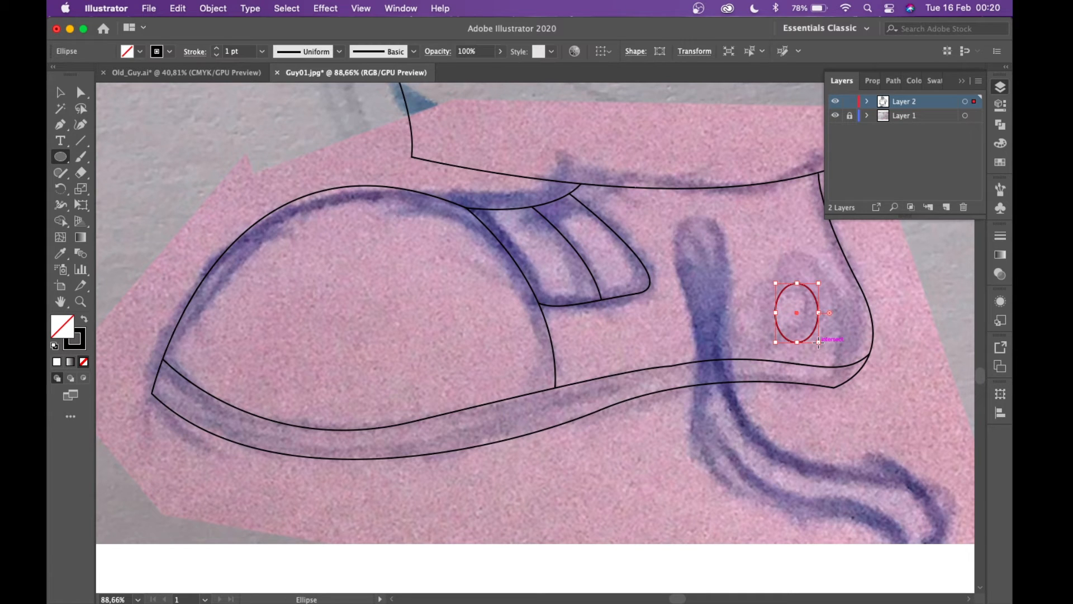
# - Select all traced parts of the finished shoe and place a duplicate of them slightly offset from the original
pyautogui.press('v')
pyautogui.scroll(-8, 819, 343)
pyautogui.hscroll(5, 820, 343)
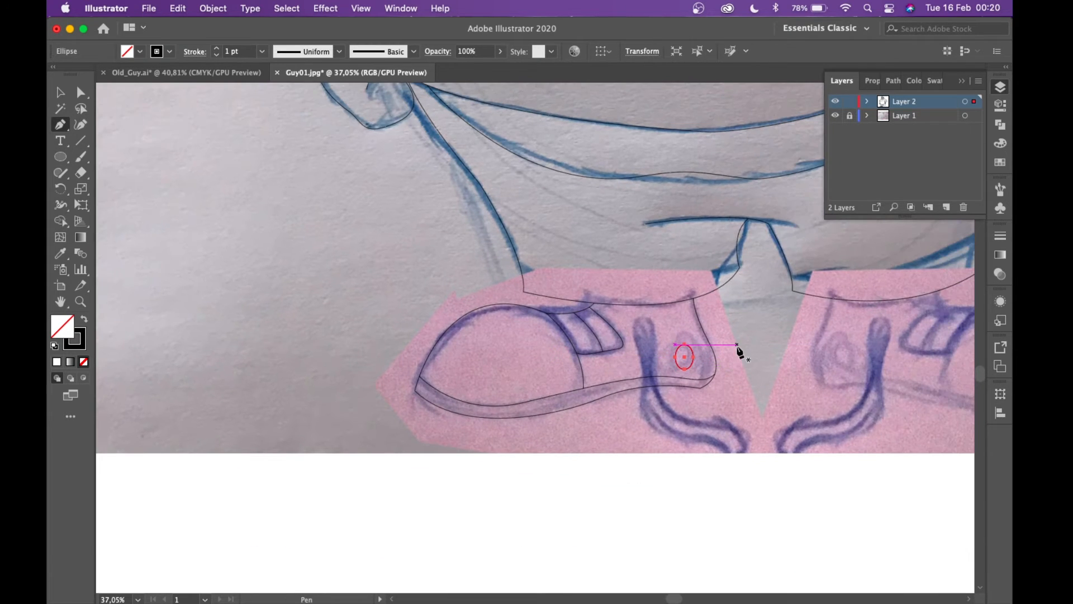
pyautogui.hscroll(3, 738, 346)
pyautogui.scroll(-2, 739, 346)
pyautogui.moveTo(672, 478); pyautogui.dragTo(266, 227)
pyautogui.keyDown('shift'); pyautogui.click(440, 181); pyautogui.keyUp('shift')
pyautogui.moveTo(549, 300); pyautogui.dragTo(581, 339)
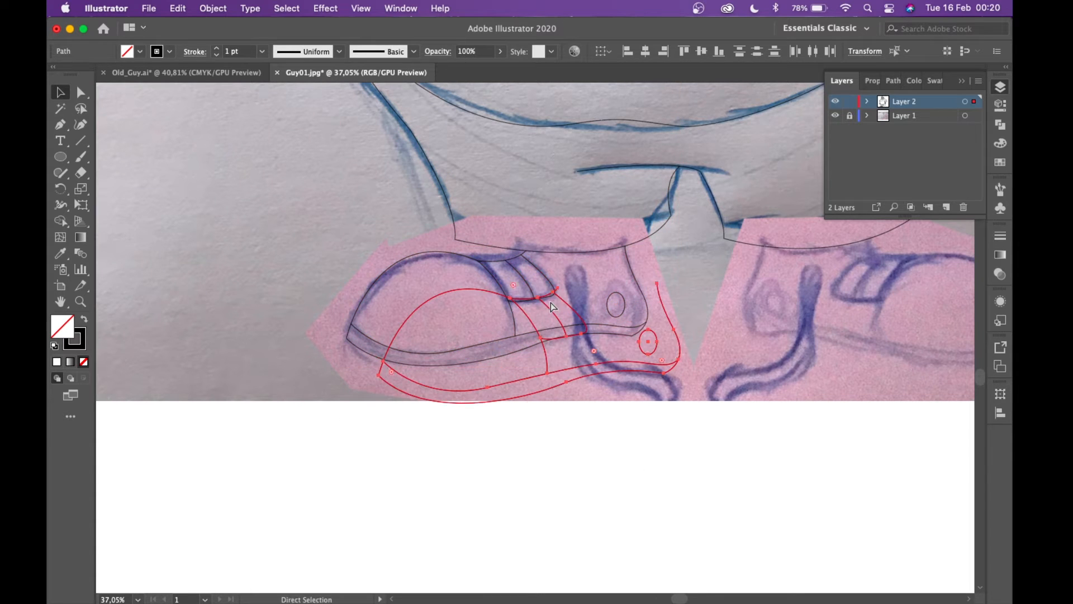
pyautogui.click(215, 9)
pyautogui.moveTo(251, 26)
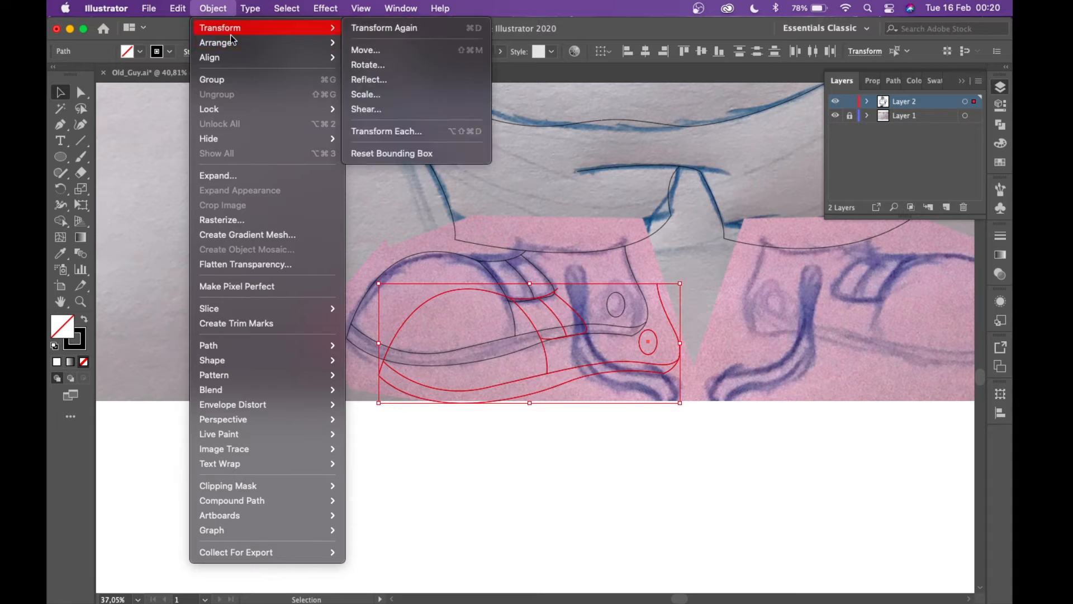
pyautogui.click(375, 80)
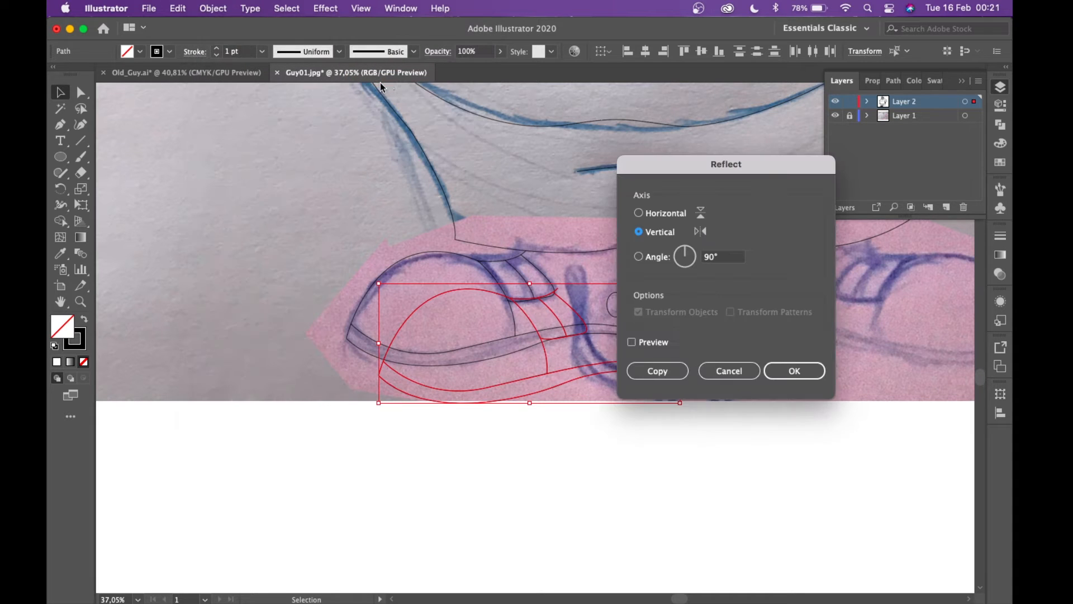
pyautogui.click(791, 371)
pyautogui.hscroll(5, 686, 367)
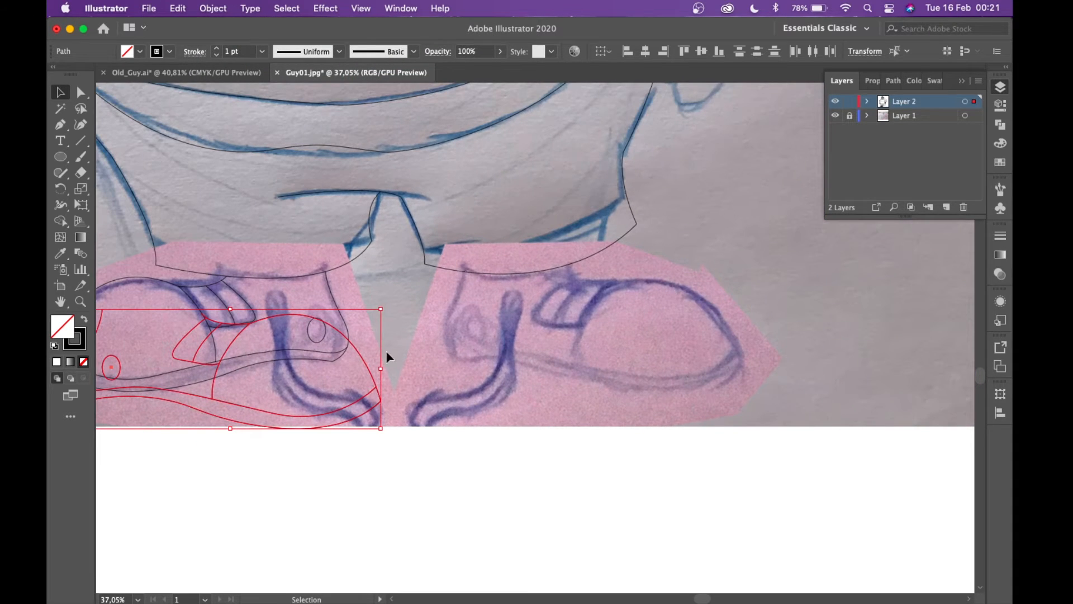
pyautogui.click(350, 344)
pyautogui.press('super+z')
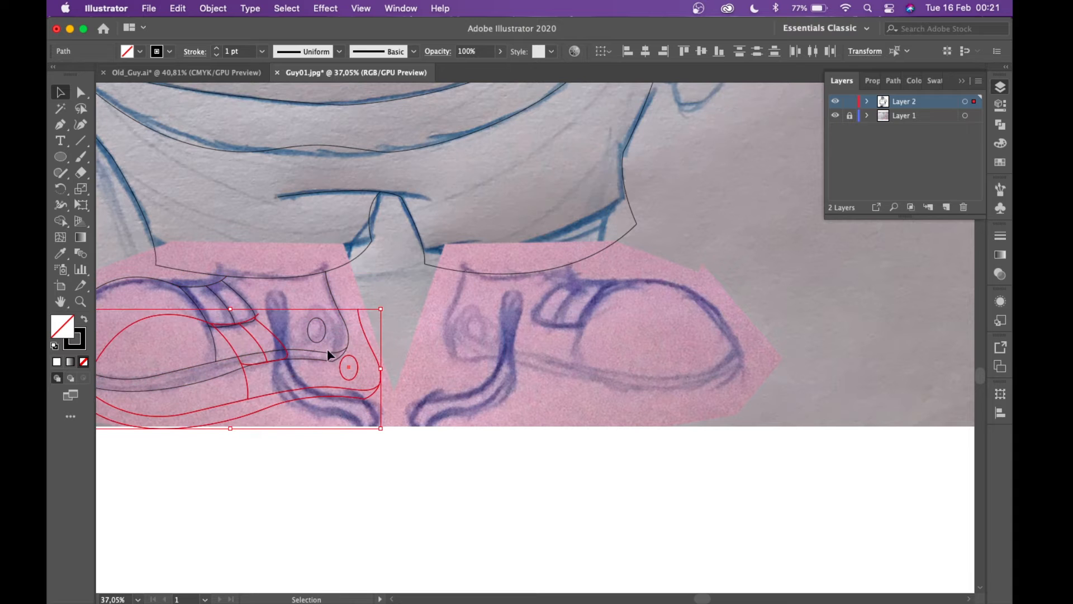
# - Reflect the duplicated shoe across the vertical axis and move it onto the sketch of the other foot
pyautogui.click(205, 12)
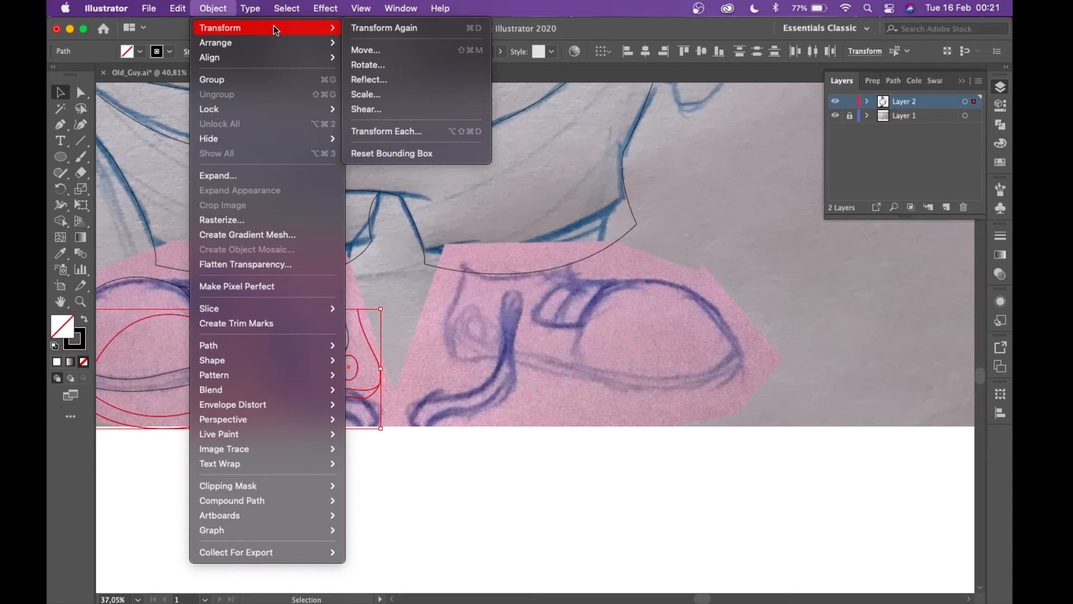
pyautogui.click(394, 76)
pyautogui.click(800, 369)
pyautogui.moveTo(360, 350); pyautogui.dragTo(723, 314)
pyautogui.scroll(5, 722, 314)
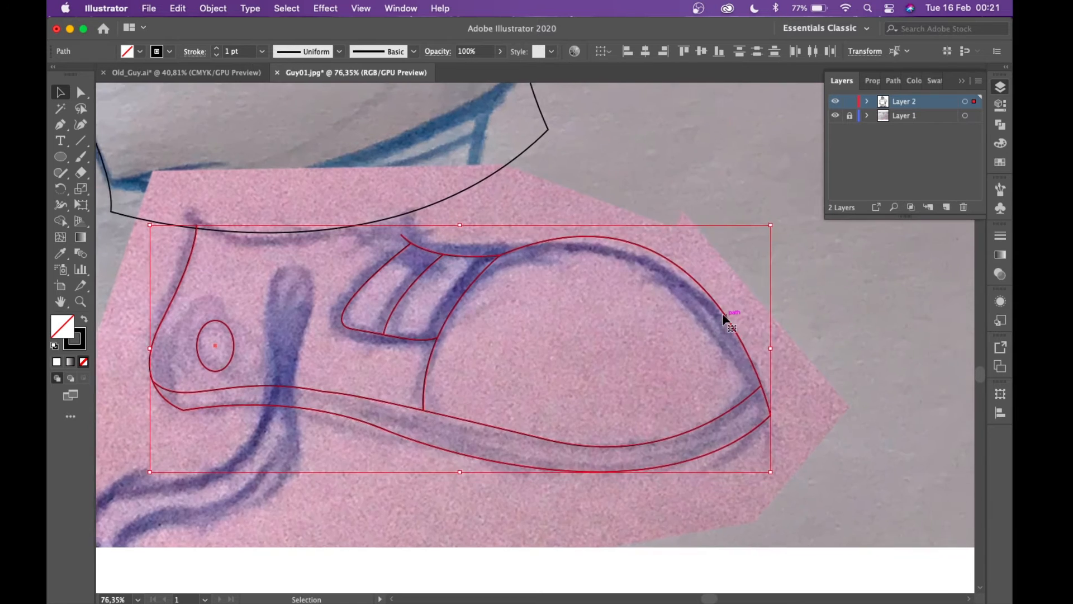
# - Extend the mirrored shoe's outline from its open end above the strap up to the trouser hem
pyautogui.hscroll(-4, 722, 314)
pyautogui.click(679, 255)
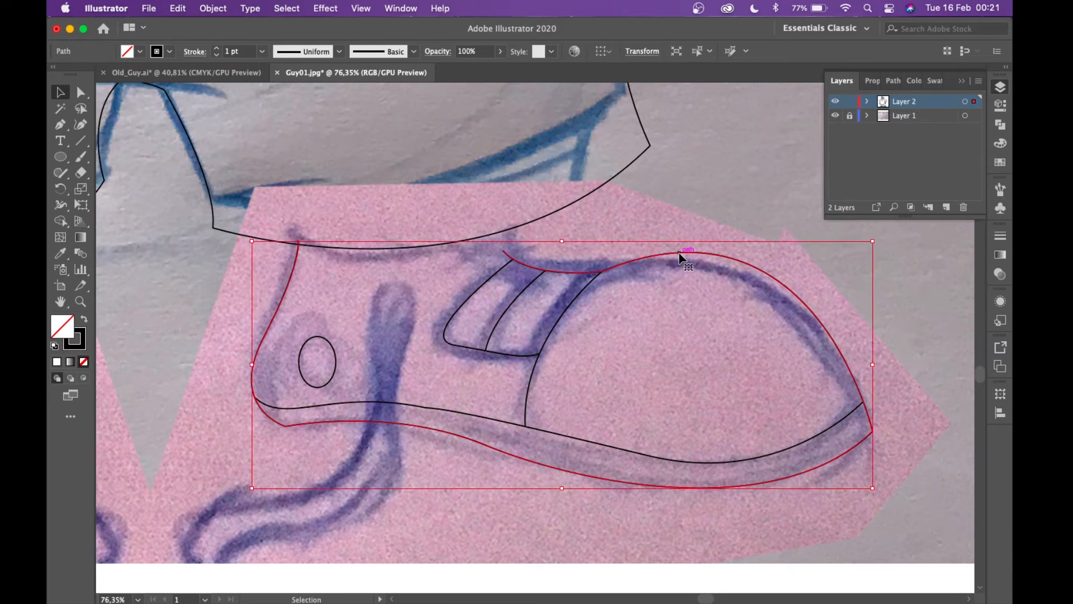
pyautogui.press('a')
pyautogui.scroll(5, 454, 232)
pyautogui.press('p')
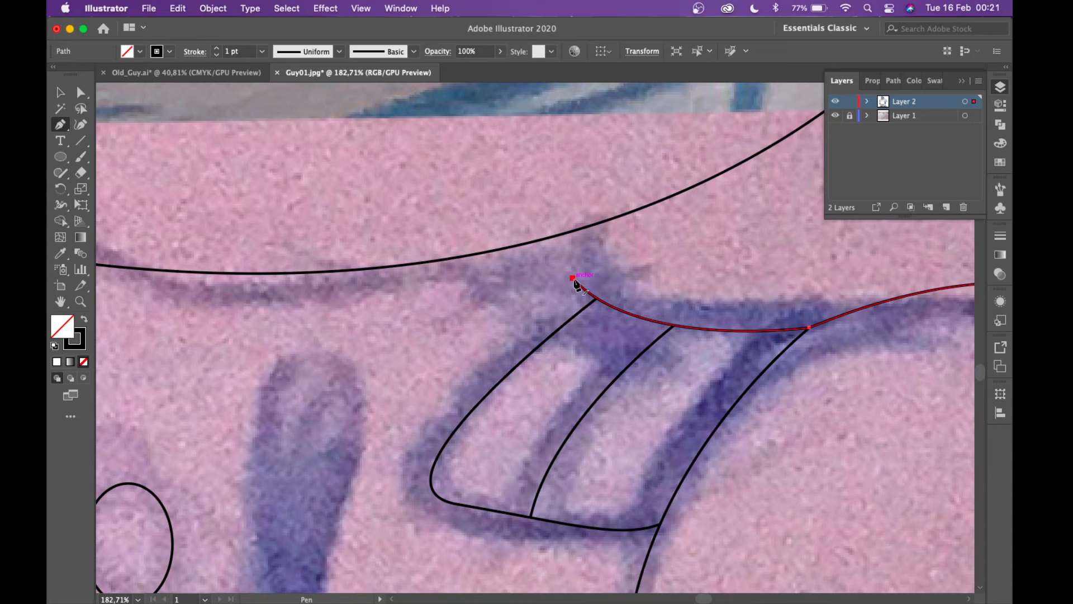
pyautogui.click(573, 278)
pyautogui.click(559, 231)
pyautogui.scroll(-5, 560, 229)
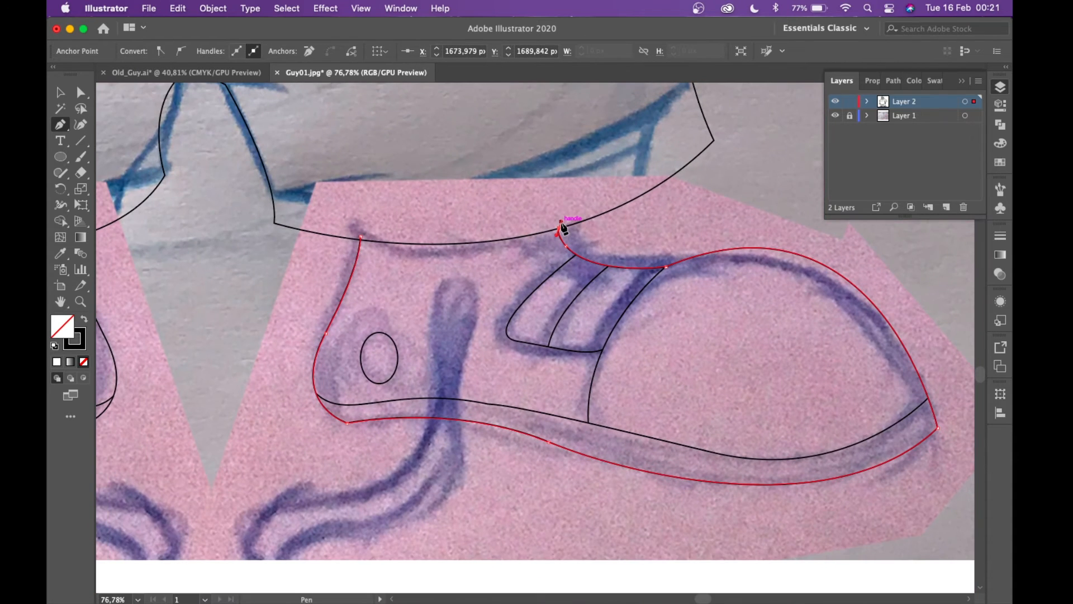
# - Move the top anchor of the mirrored shoe's heel line onto the trouser hem
pyautogui.press('a')
pyautogui.scroll(5, 386, 263)
pyautogui.click(413, 241)
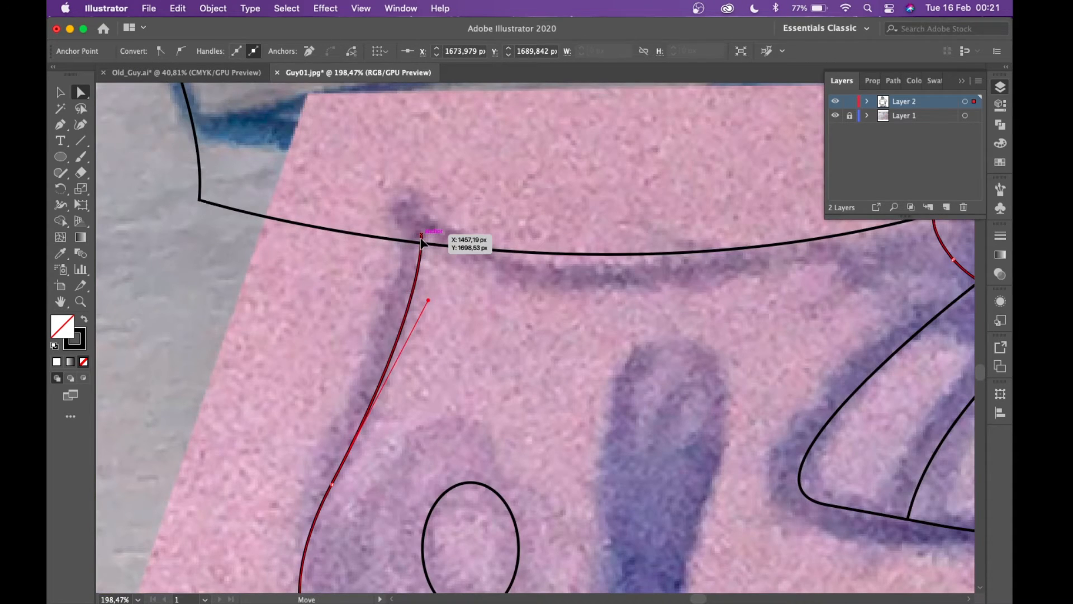
# - Look over the whole character to check the traced lines against the sketch
pyautogui.scroll(-10, 414, 246)
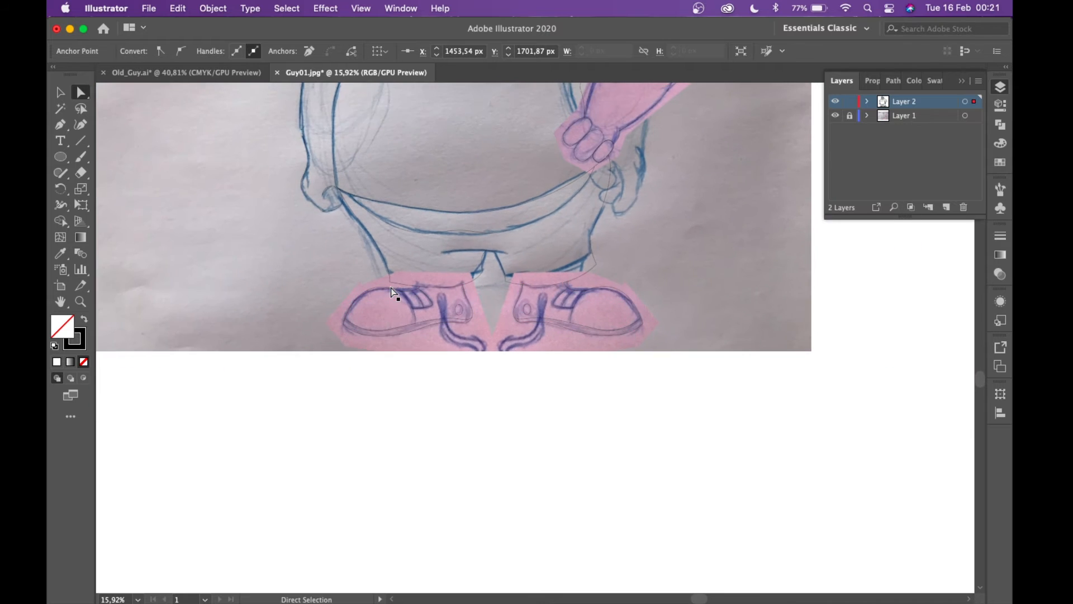
pyautogui.scroll(-2, 380, 306)
pyautogui.scroll(2, 380, 306)
pyautogui.scroll(3, 380, 306)
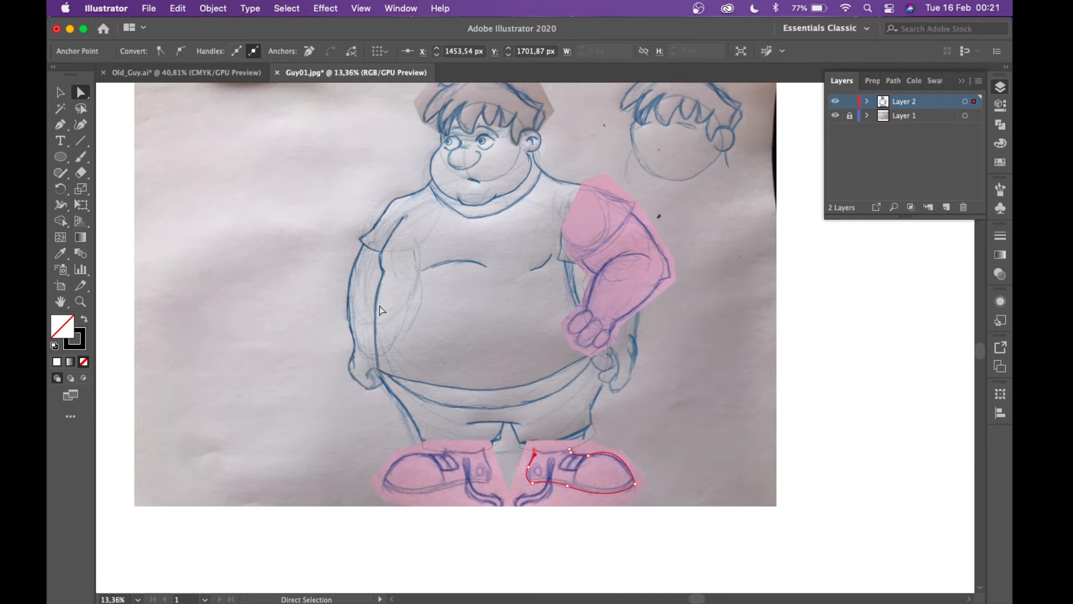
pyautogui.scroll(1, 381, 306)
pyautogui.scroll(1, 380, 307)
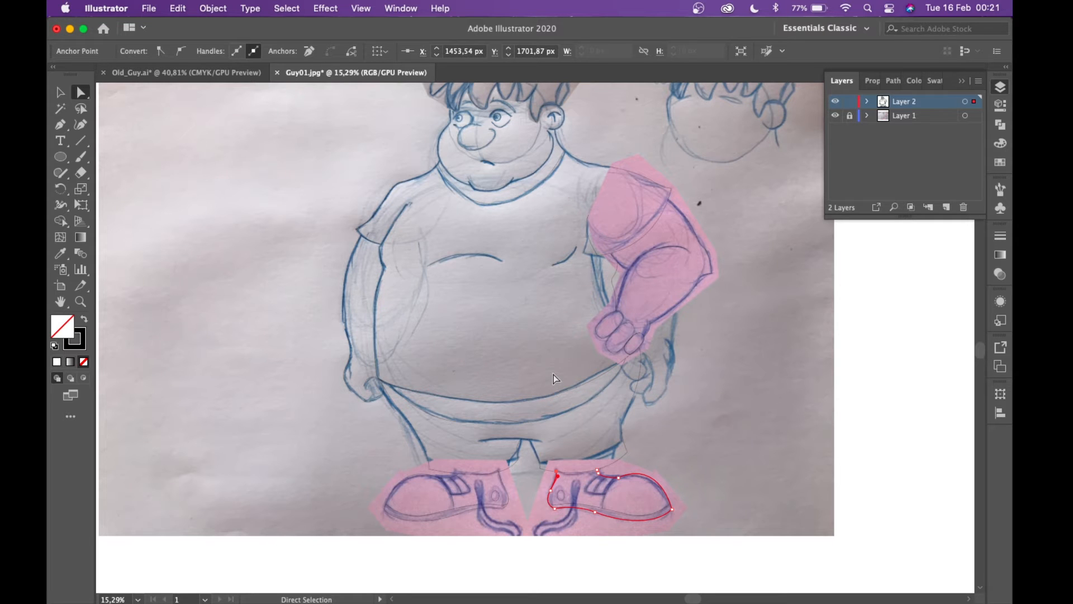
pyautogui.scroll(2, 554, 379)
pyautogui.hscroll(2, 553, 378)
pyautogui.scroll(-1, 554, 378)
pyautogui.scroll(3, 553, 378)
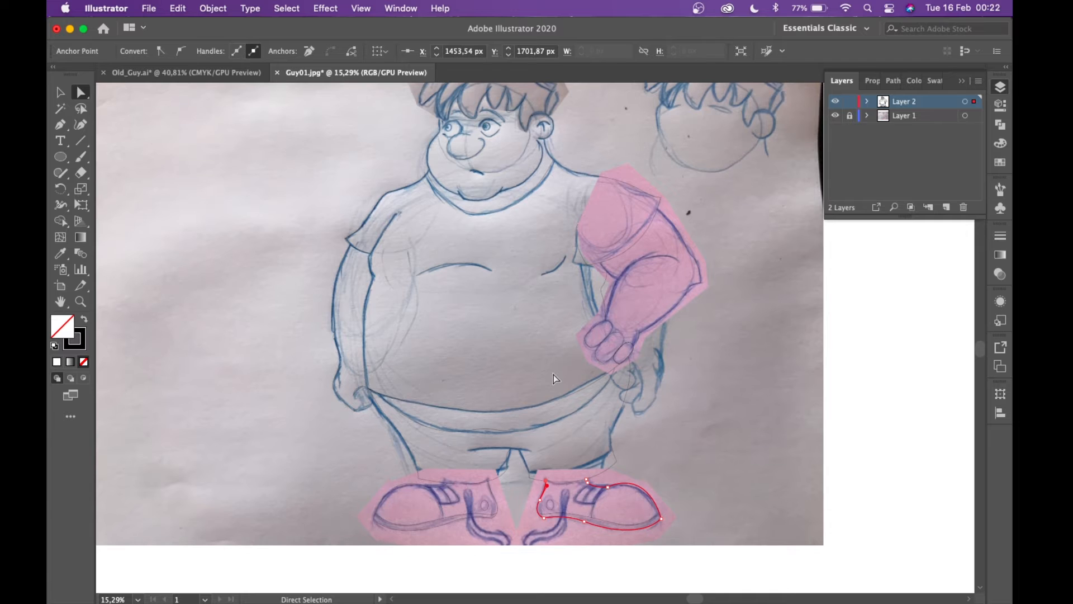
pyautogui.hscroll(2, 553, 378)
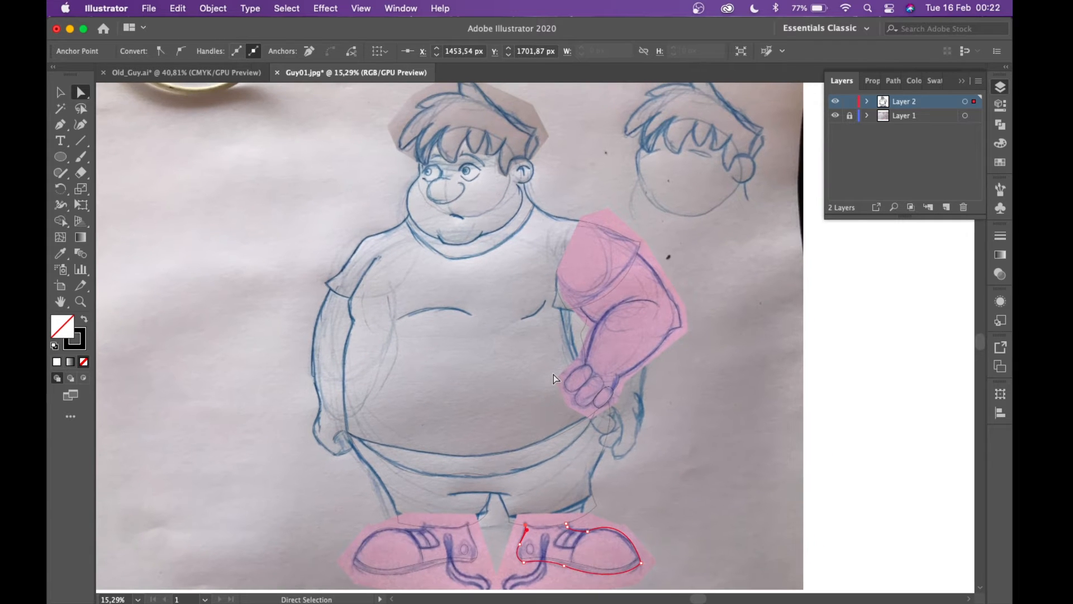
pyautogui.scroll(-1, 553, 378)
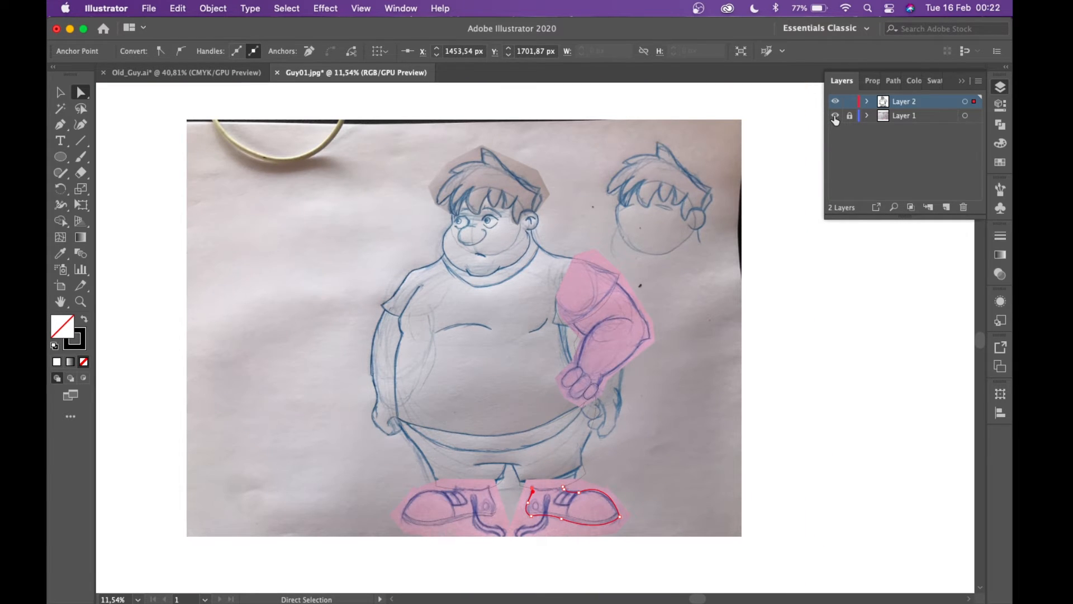
# - Toggle the visibility of Layer 1 to compare the line art with the sketch, leaving the sketch hidden
pyautogui.click(834, 117)
pyautogui.click(835, 117)
pyautogui.click(836, 117)
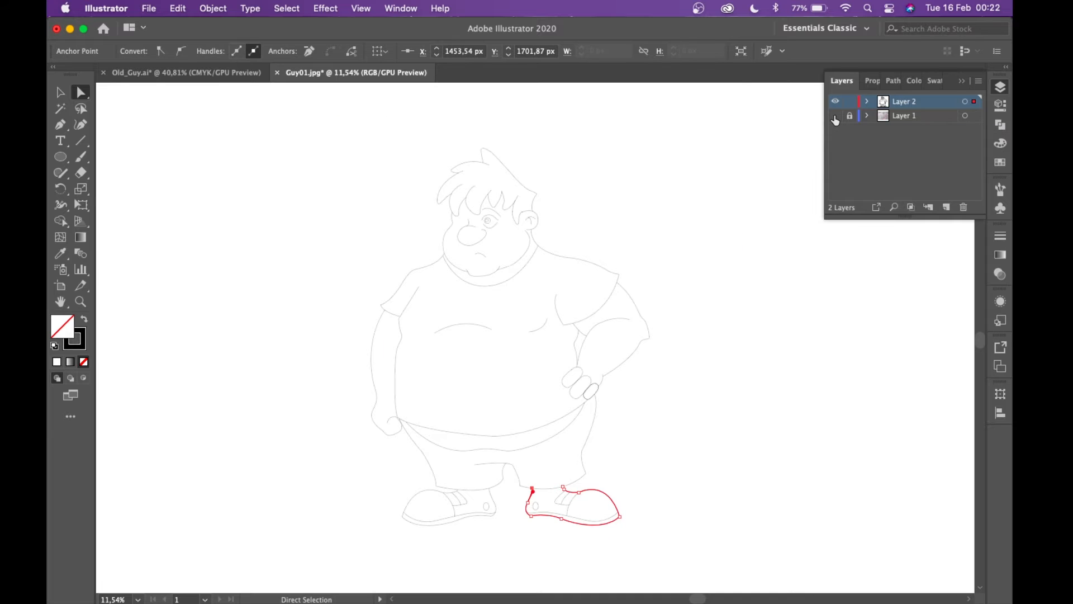
pyautogui.click(835, 116)
pyautogui.click(836, 117)
pyautogui.click(836, 117)
pyautogui.click(835, 117)
pyautogui.click(836, 117)
pyautogui.click(835, 116)
# - Create a copy of the traced eye with its eyebrow, iris and pupil, reflected across the vertical axis
pyautogui.scroll(10, 486, 233)
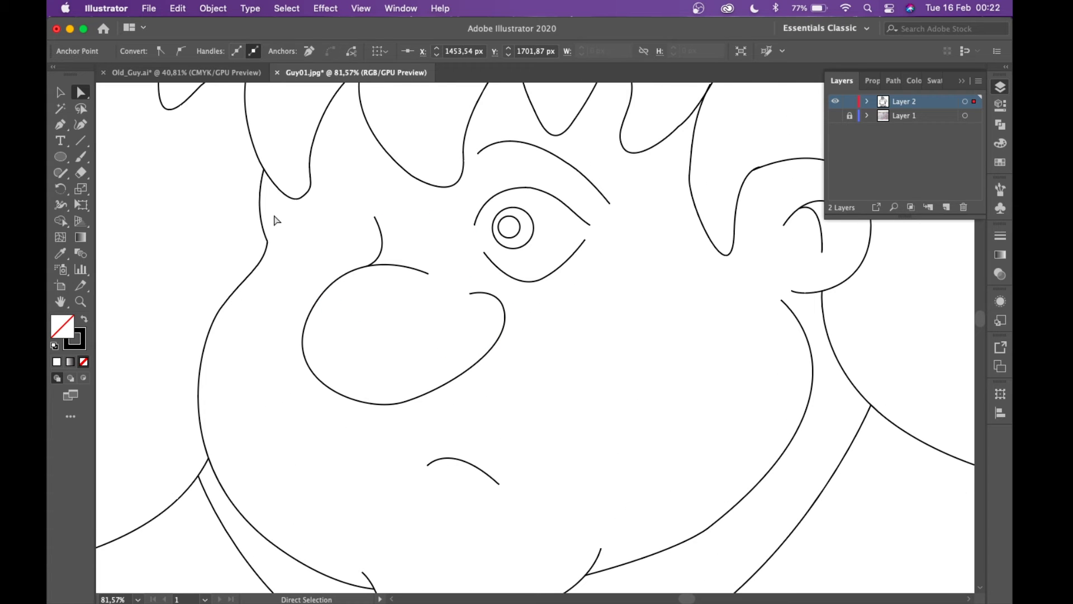
pyautogui.moveTo(631, 289); pyautogui.dragTo(477, 175)
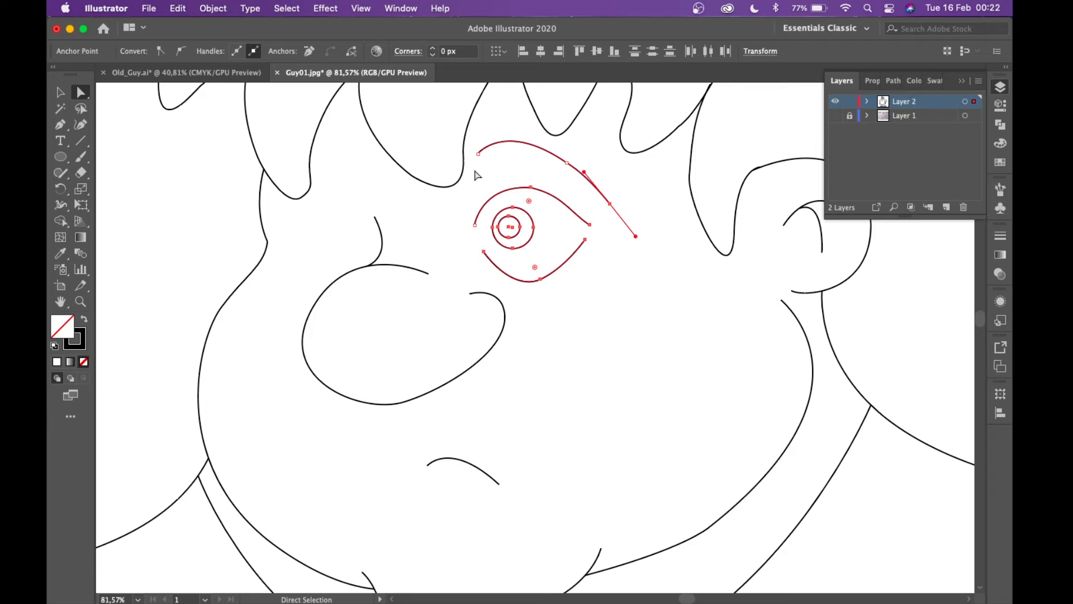
pyautogui.press('Delete')
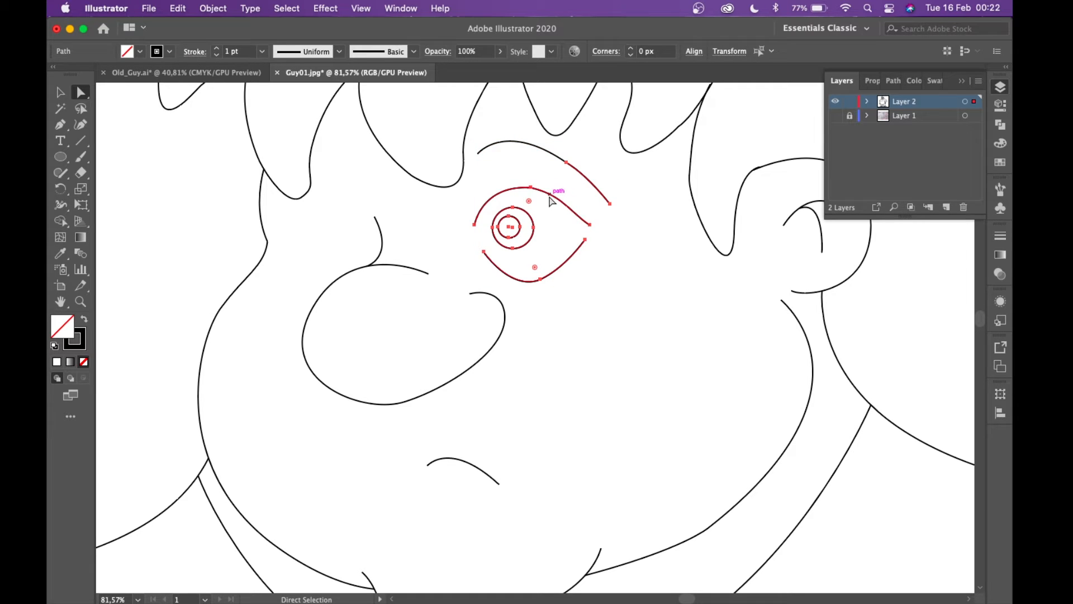
pyautogui.press('super+z')
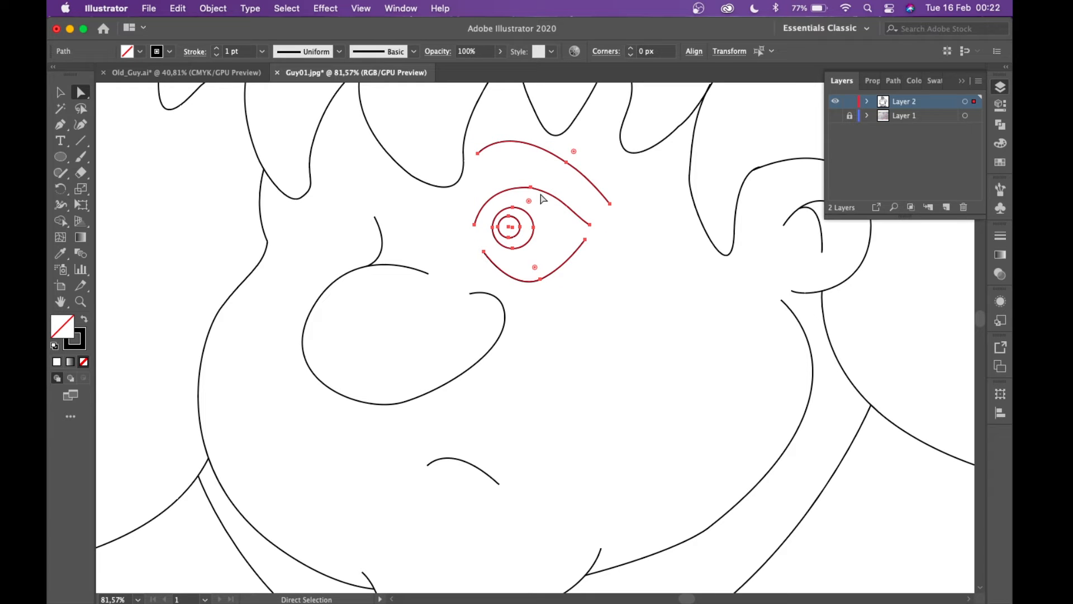
pyautogui.press('v')
pyautogui.press('a')
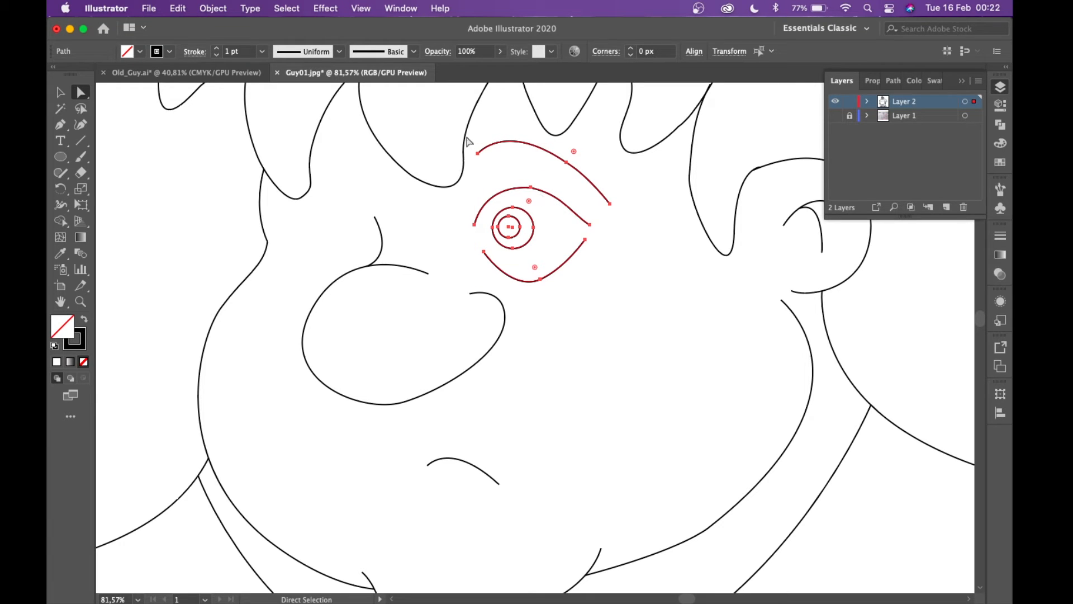
pyautogui.click(214, 9)
pyautogui.moveTo(231, 51)
pyautogui.moveTo(252, 28)
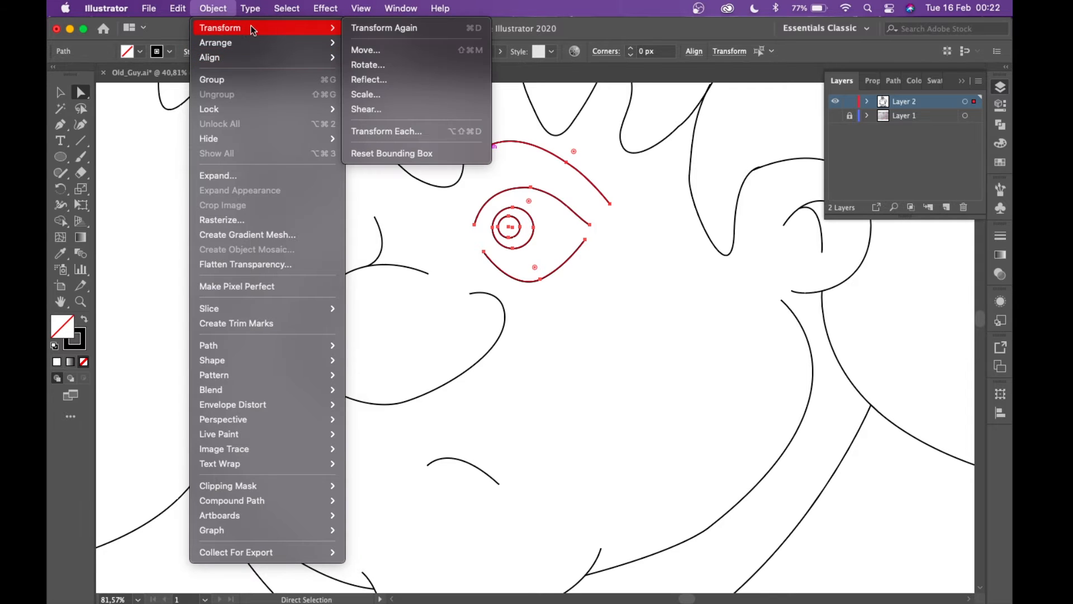
pyautogui.click(380, 82)
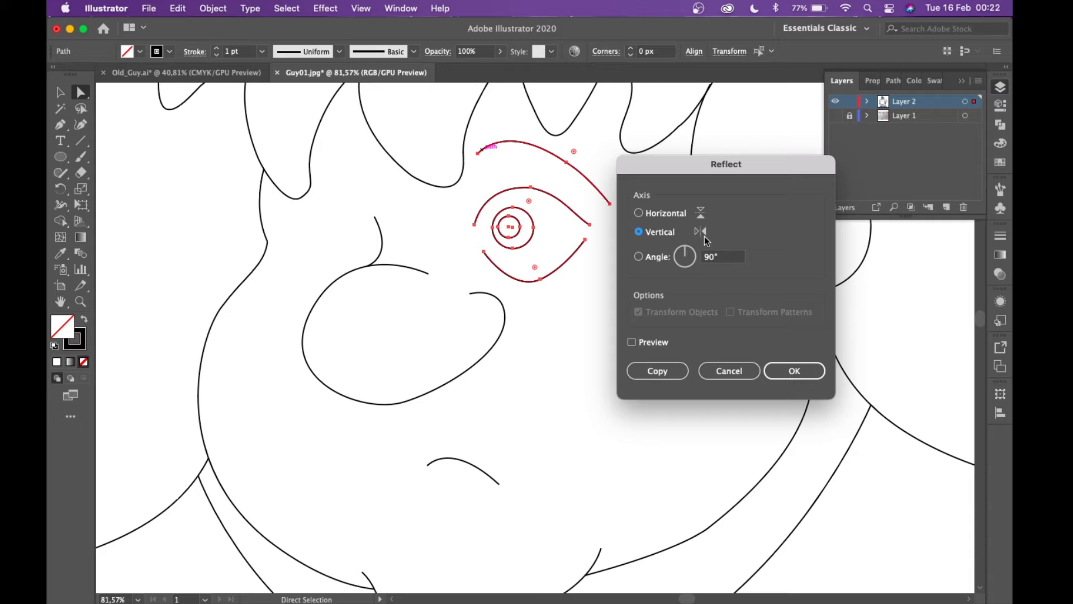
pyautogui.click(795, 371)
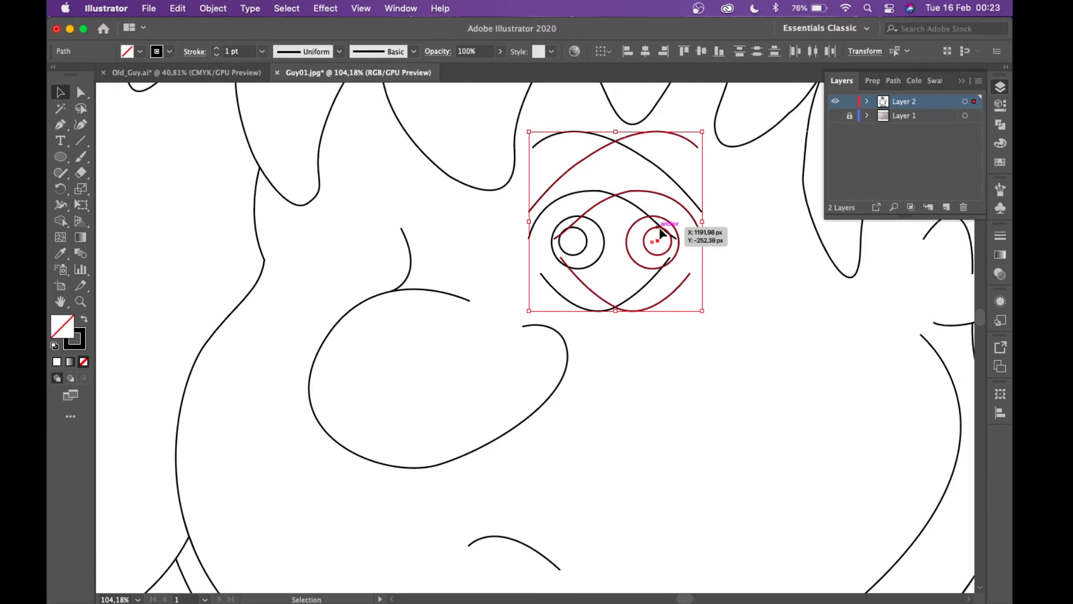
# - Move the mirrored eye and eyebrow across the nose bridge to the untraced side of the face and nudge them into place
pyautogui.moveTo(660, 234); pyautogui.dragTo(366, 240)
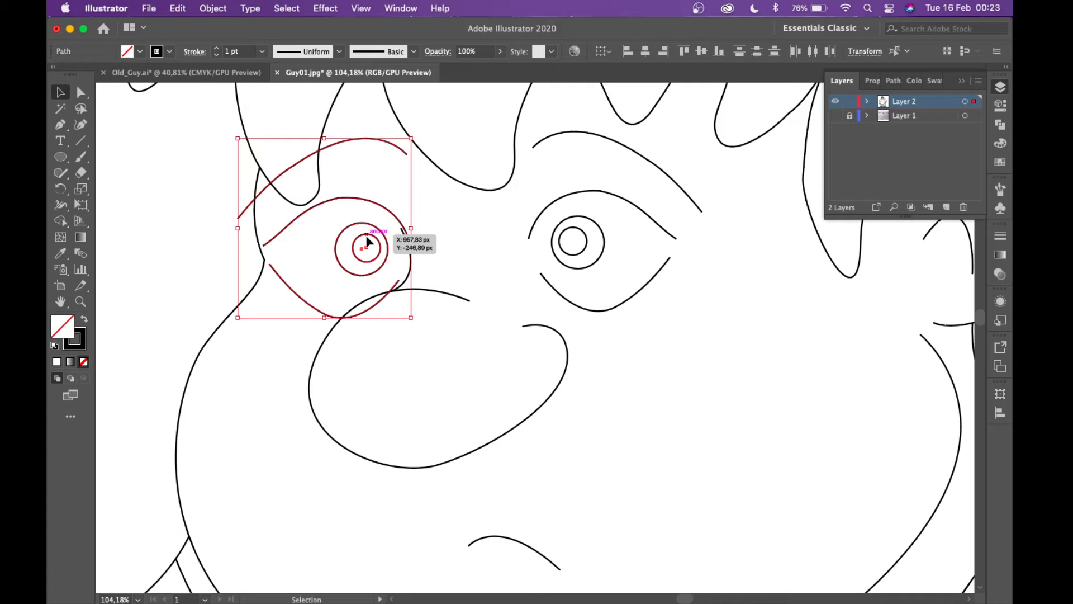
pyautogui.press('Left')
pyautogui.press('Left')
pyautogui.press('Left')
pyautogui.press('Left')
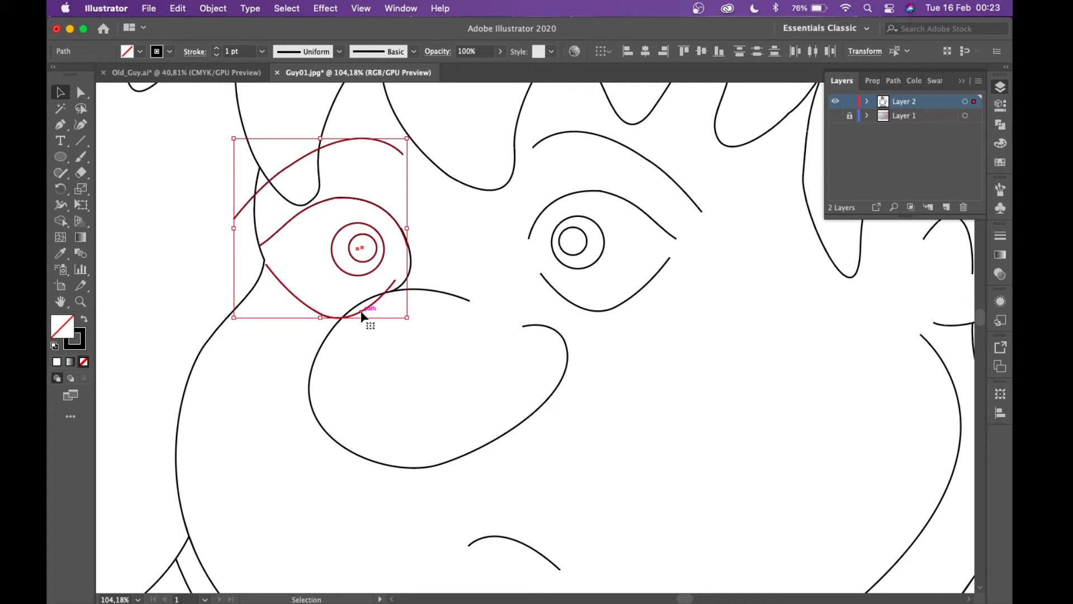
pyautogui.click(159, 246)
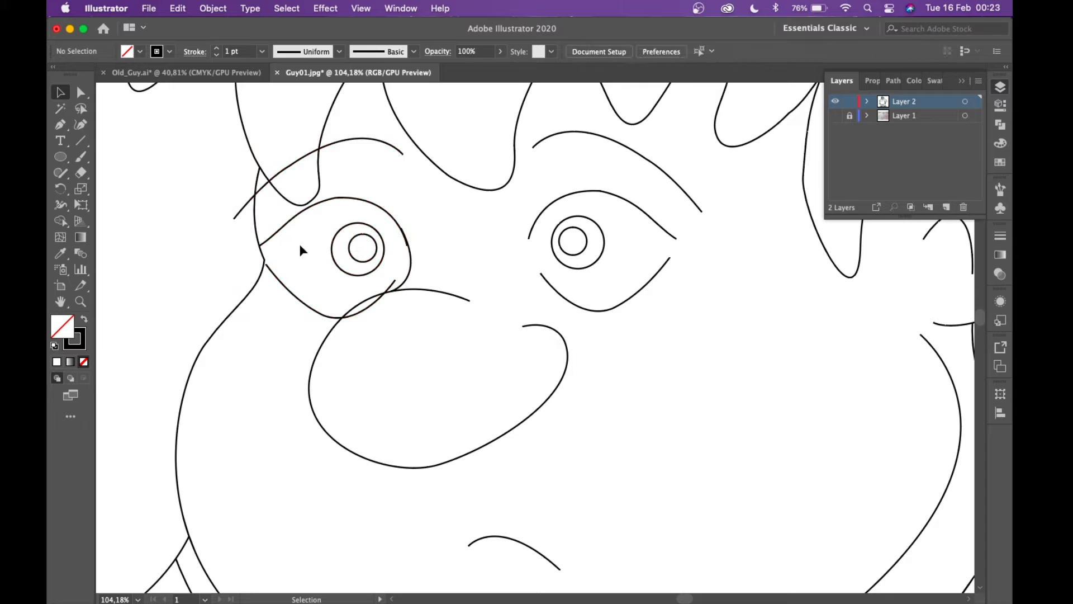
# - Nudge the mirrored eye's pupil within its iris toward the outer corner and slightly upward
pyautogui.click(372, 260)
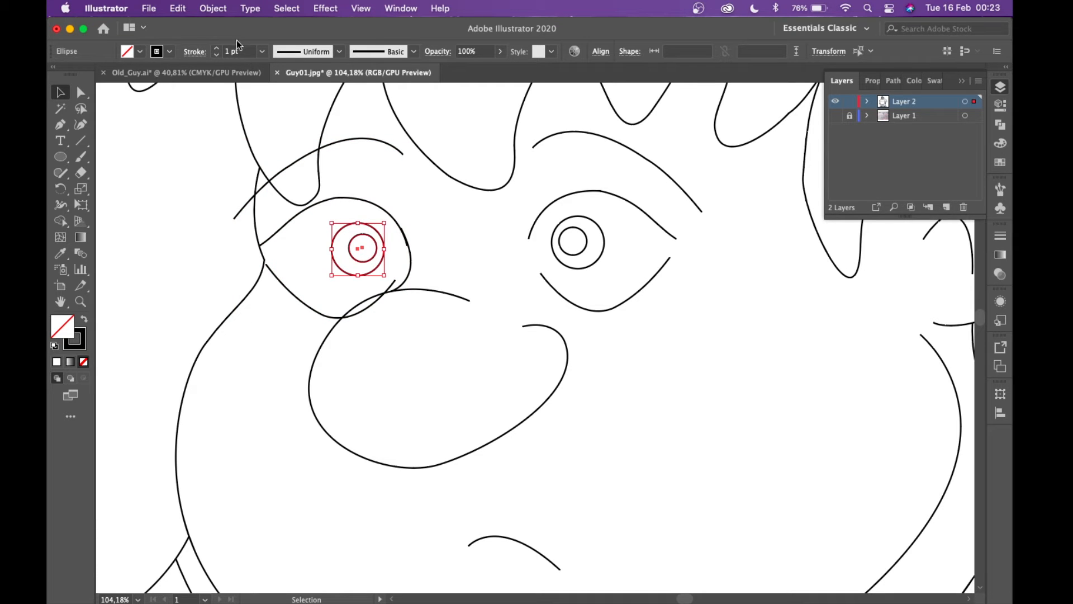
pyautogui.click(193, 211)
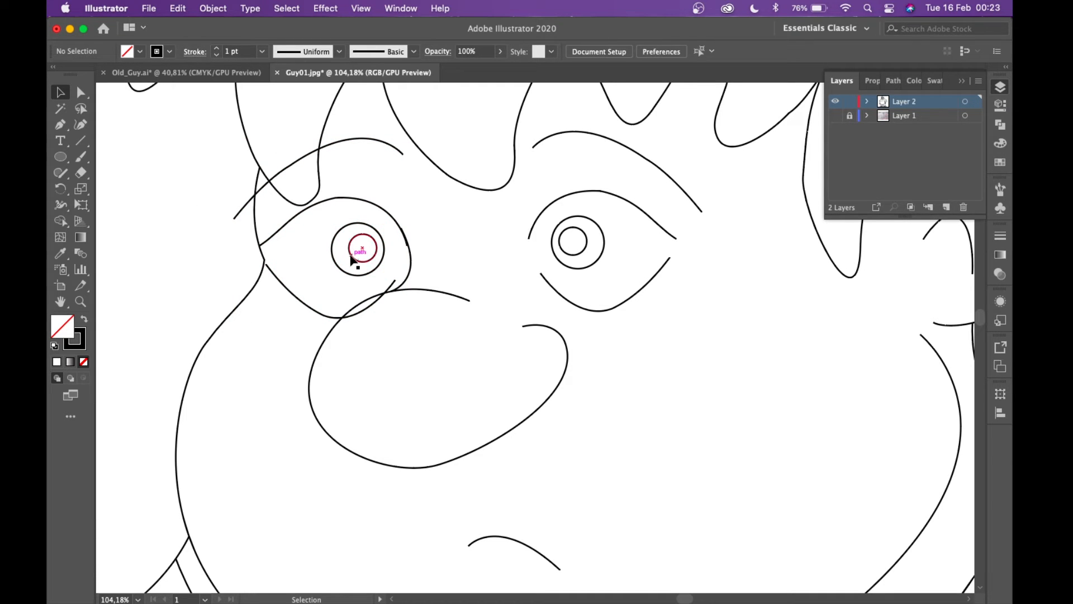
pyautogui.click(352, 260)
pyautogui.press('Left')
pyautogui.press('Left')
pyautogui.press('Left')
pyautogui.press('Left')
pyautogui.press('Left')
pyautogui.press('Left')
pyautogui.press('Left')
pyautogui.press('Left')
pyautogui.press('Left')
pyautogui.press('Left')
pyautogui.press('Left')
pyautogui.press('Left')
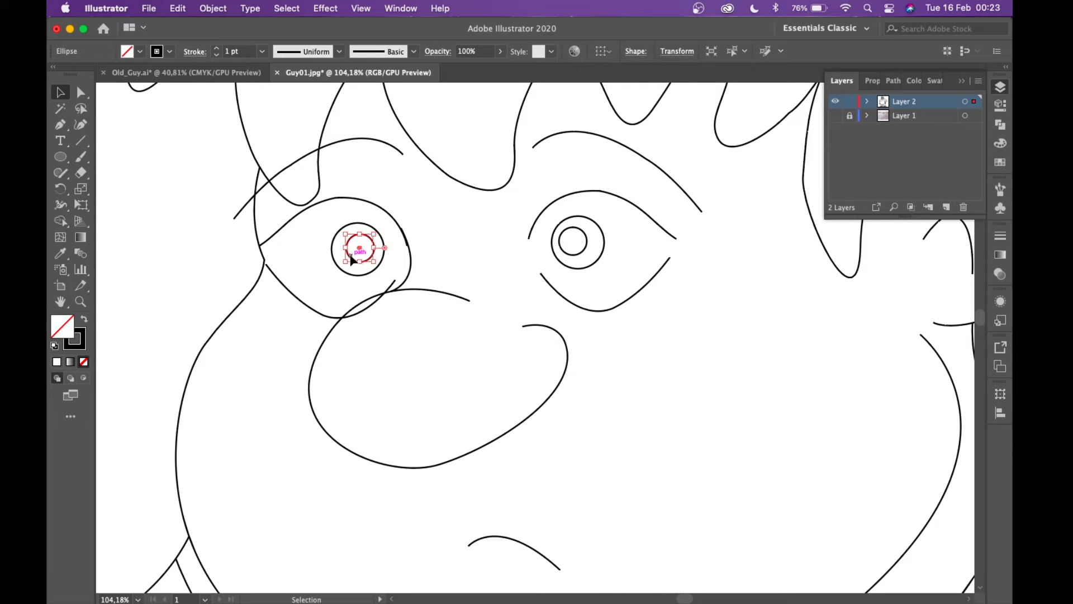
pyautogui.press('Left')
pyautogui.press('Left')
pyautogui.press('Up')
pyautogui.press('Up')
# - Nudge the mirrored eye's iris and pupil together toward the outer corner of the eye
pyautogui.keyDown('shift'); pyautogui.click(359, 249); pyautogui.keyUp('shift')
pyautogui.press('Left')
pyautogui.press('Left')
pyautogui.press('Left')
pyautogui.press('Left')
pyautogui.press('Left')
pyautogui.press('Left')
pyautogui.press('Left')
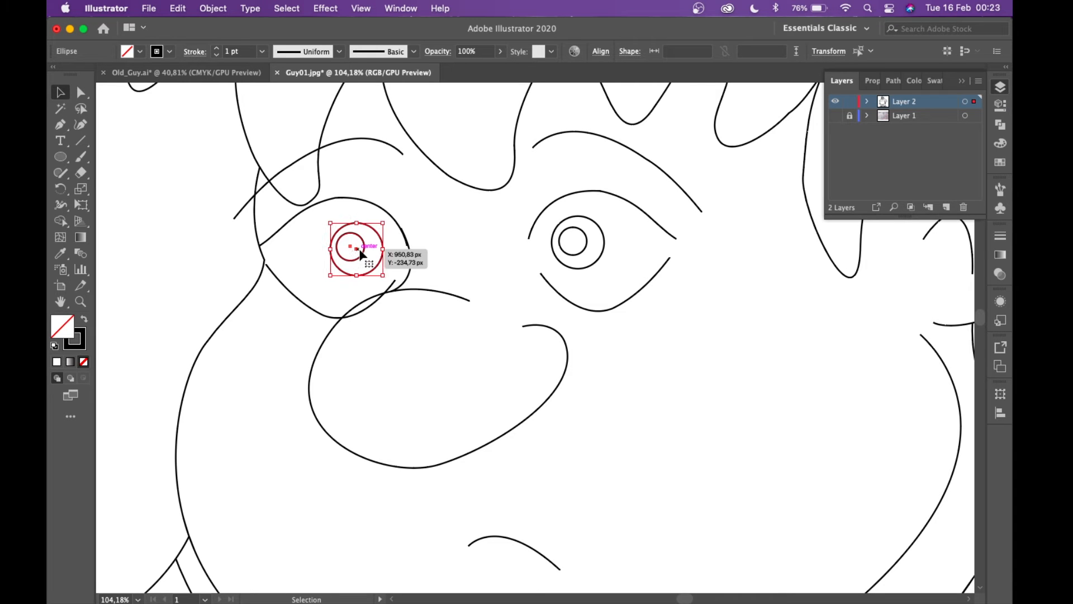
pyautogui.press('Left')
pyautogui.press('Left')
pyautogui.press('Left')
pyautogui.press('Left')
pyautogui.press('Left')
pyautogui.press('Left')
pyautogui.press('Left')
pyautogui.press('Left')
pyautogui.press('Left')
pyautogui.press('Left')
pyautogui.press('Left')
pyautogui.press('Left')
pyautogui.press('Left')
pyautogui.press('Left')
pyautogui.press('Left')
pyautogui.press('Left')
pyautogui.press('Left')
pyautogui.press('Left')
pyautogui.press('Left')
pyautogui.press('Left')
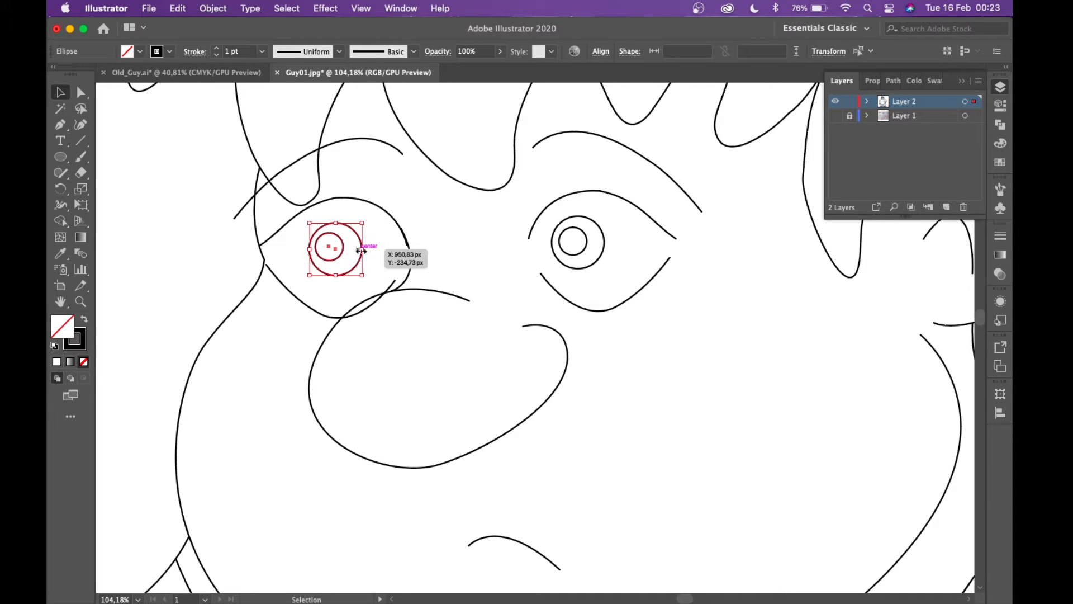
# - Show the sketch layer and nudge the mirrored eye's iris and pupil outward onto the sketched iris
pyautogui.click(836, 116)
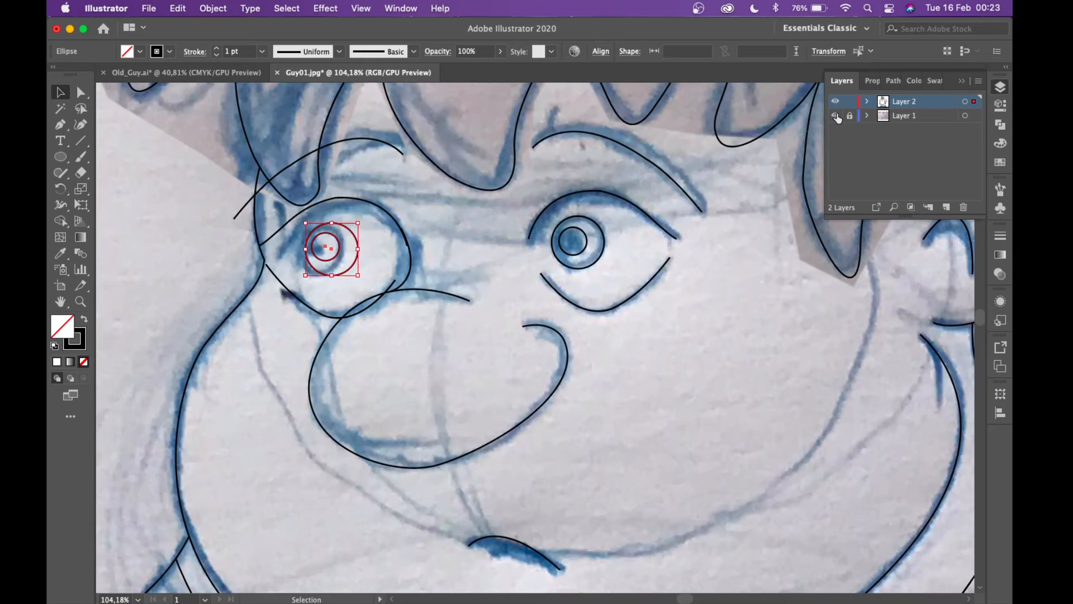
pyautogui.press('Left')
pyautogui.press('Left')
pyautogui.press('Left')
pyautogui.press('Left')
pyautogui.press('Left')
pyautogui.press('Left')
pyautogui.press('Left')
pyautogui.press('Left')
pyautogui.press('Left')
pyautogui.press('Left')
pyautogui.press('Left')
pyautogui.press('Left')
pyautogui.press('Left')
pyautogui.press('Left')
pyautogui.press('Left')
pyautogui.press('Left')
pyautogui.press('Left')
pyautogui.press('Left')
pyautogui.press('Left')
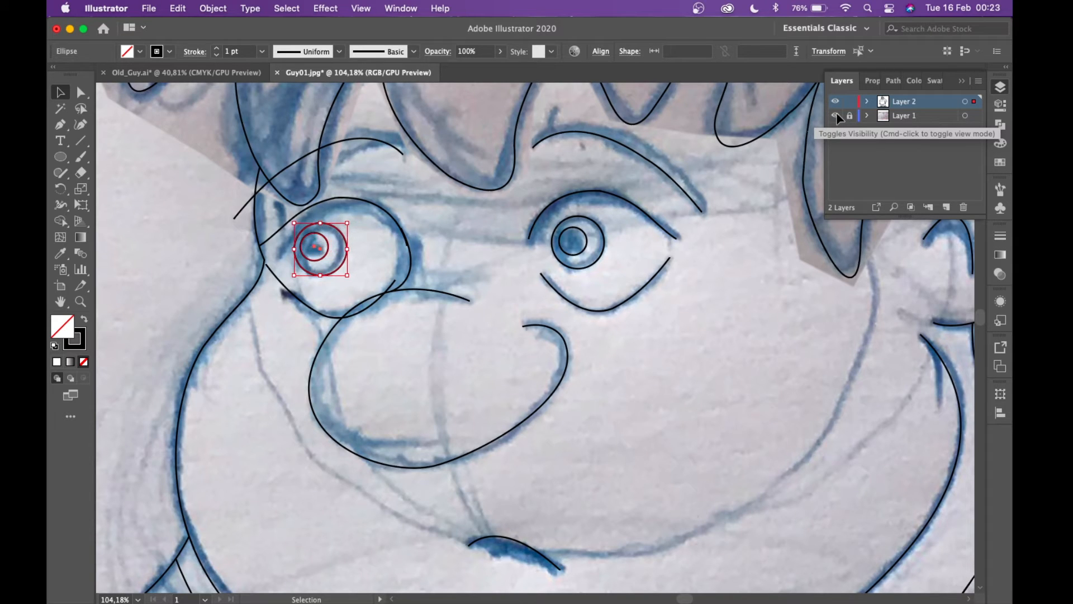
pyautogui.press('Left')
pyautogui.press('Left')
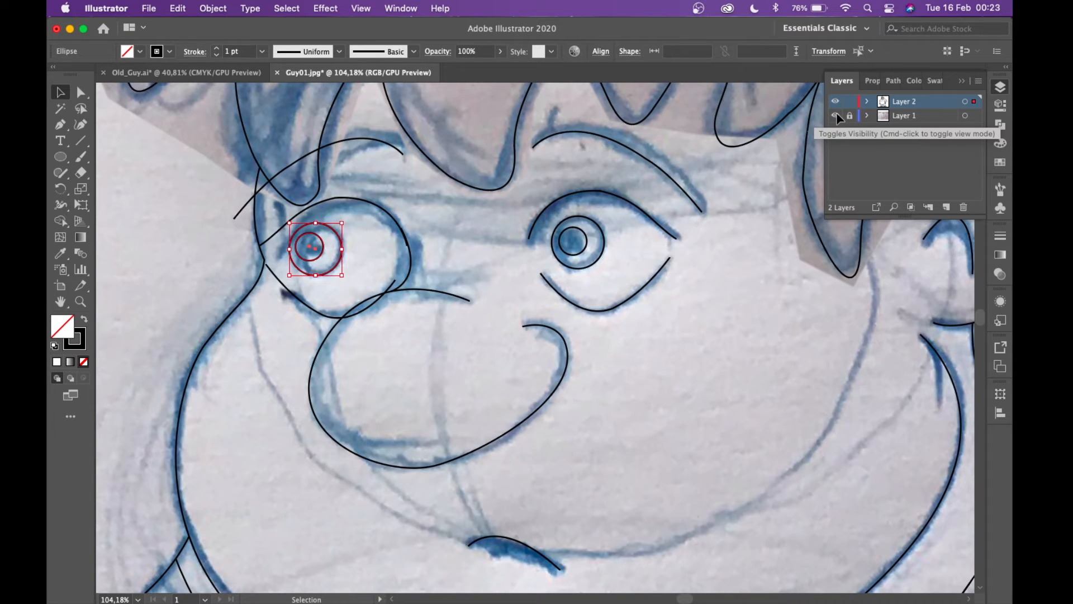
# - Reposition the mirrored eye's upper eyelid line so its outer and inner ends sit on the sketched eyelid
pyautogui.scroll(4, 442, 178)
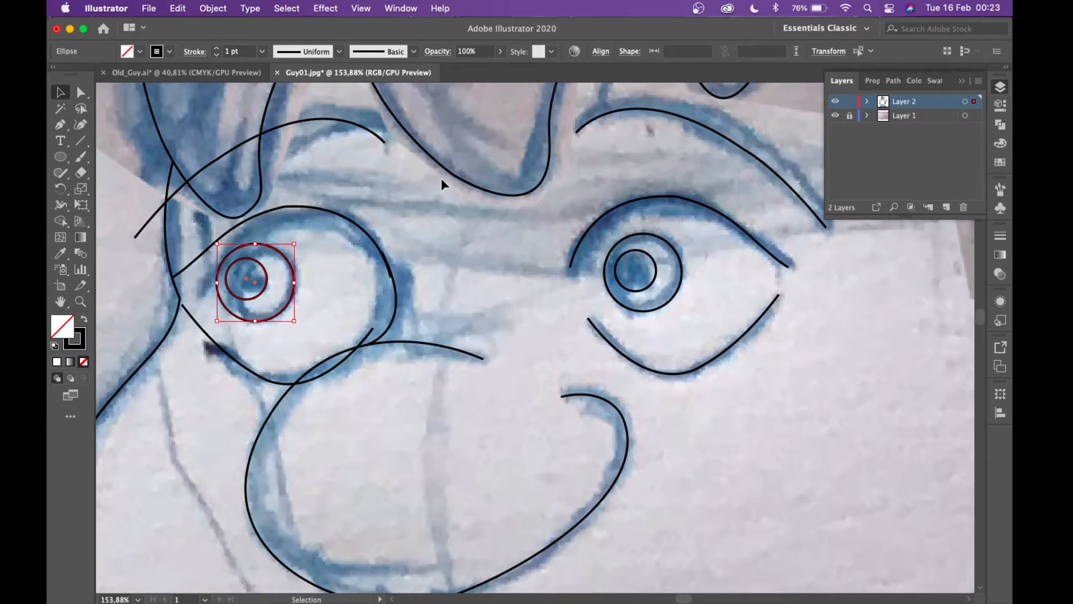
pyautogui.hscroll(-2, 442, 179)
pyautogui.scroll(-1, 442, 179)
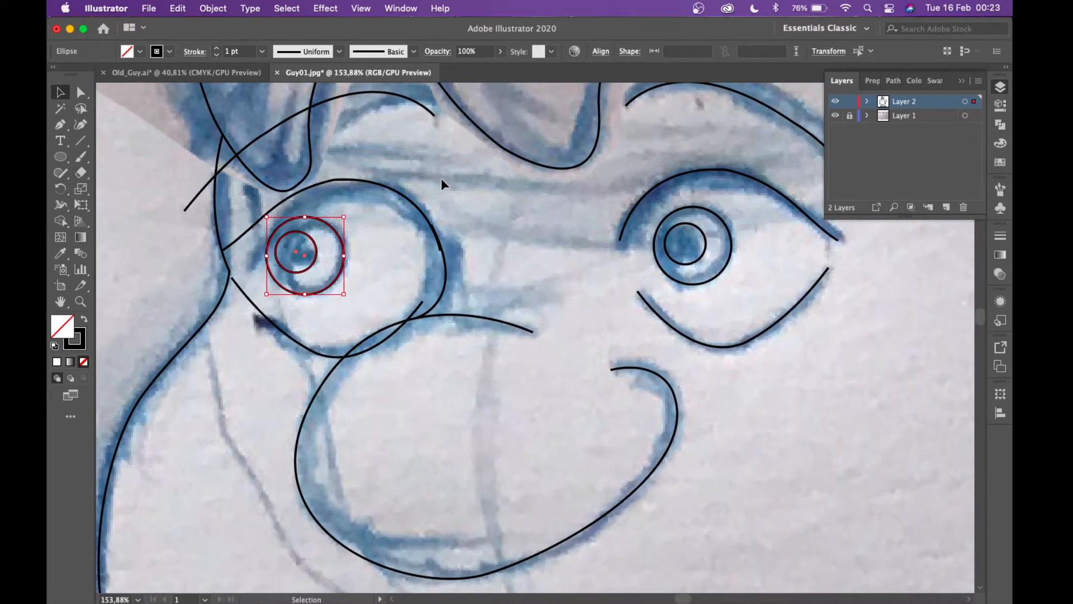
pyautogui.click(297, 194)
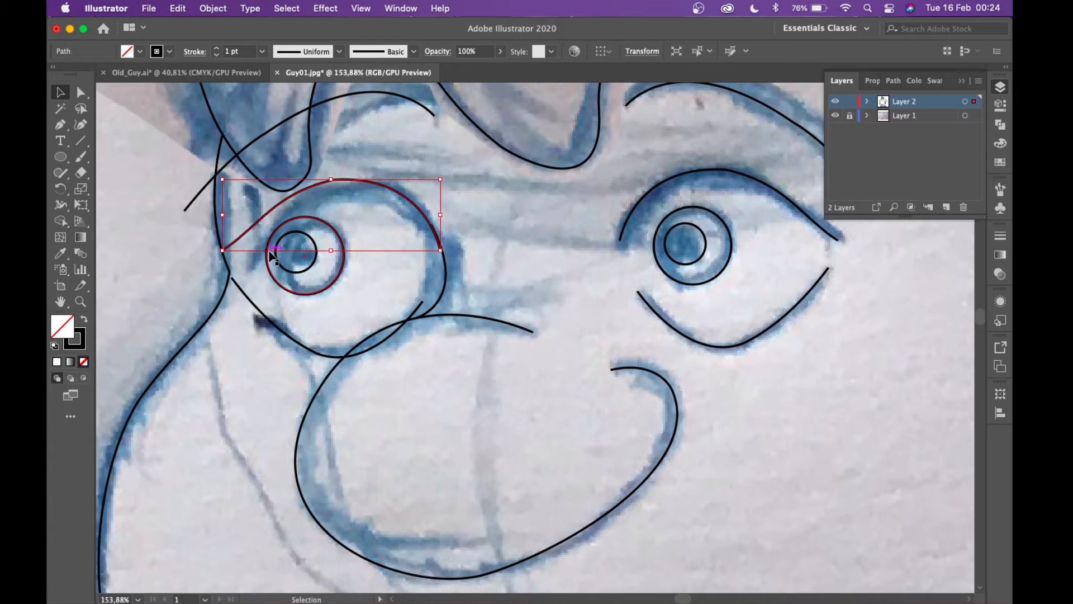
pyautogui.press('a')
pyautogui.click(222, 249)
pyautogui.moveTo(222, 250); pyautogui.dragTo(252, 268)
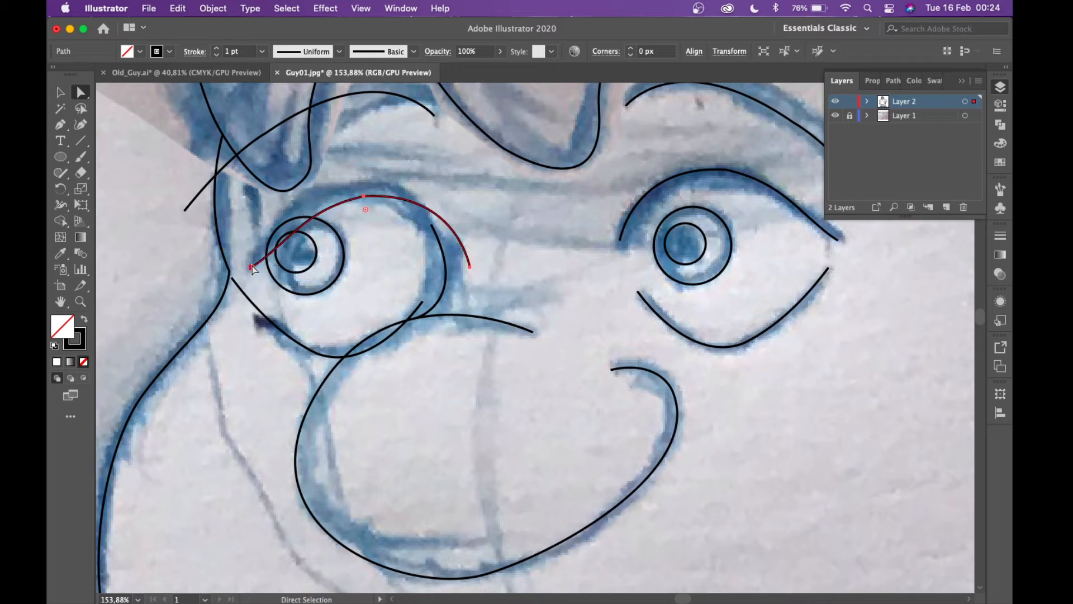
pyautogui.moveTo(472, 269); pyautogui.dragTo(443, 255)
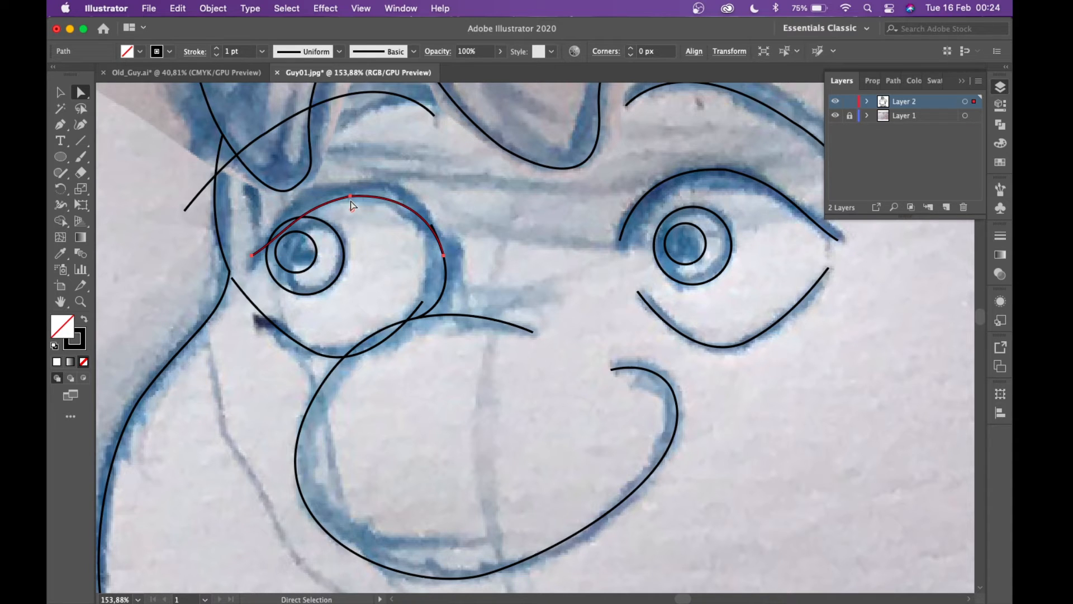
# - Raise the upper eyelid's middle anchor point and extend its curve handles to follow the sketched lid's arch
pyautogui.press('p')
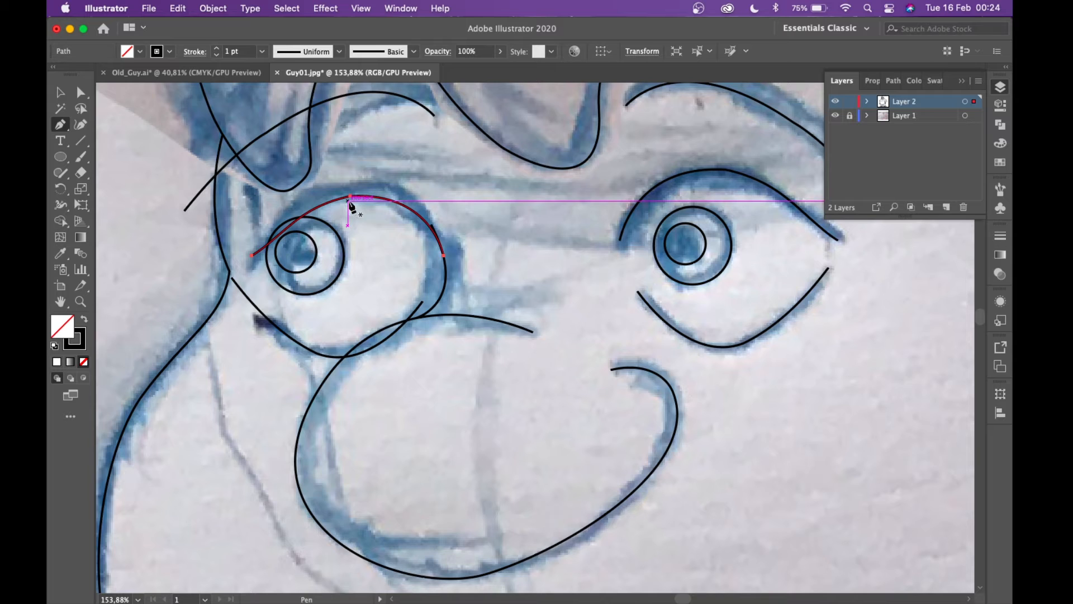
pyautogui.keyDown('super'); pyautogui.click(350, 196); pyautogui.keyUp('super')
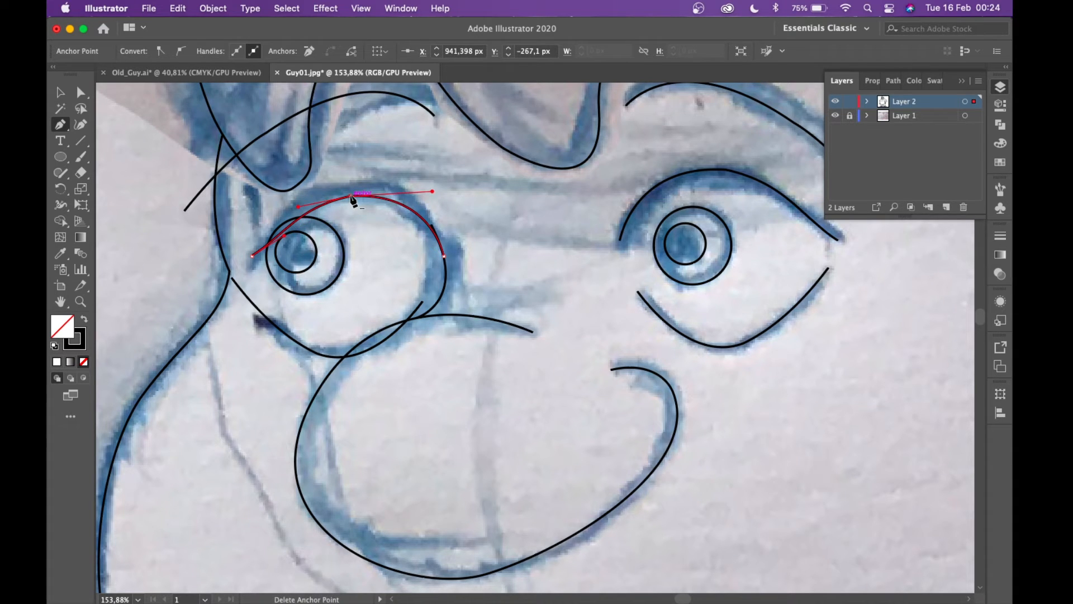
pyautogui.moveTo(351, 197); pyautogui.dragTo(348, 187)
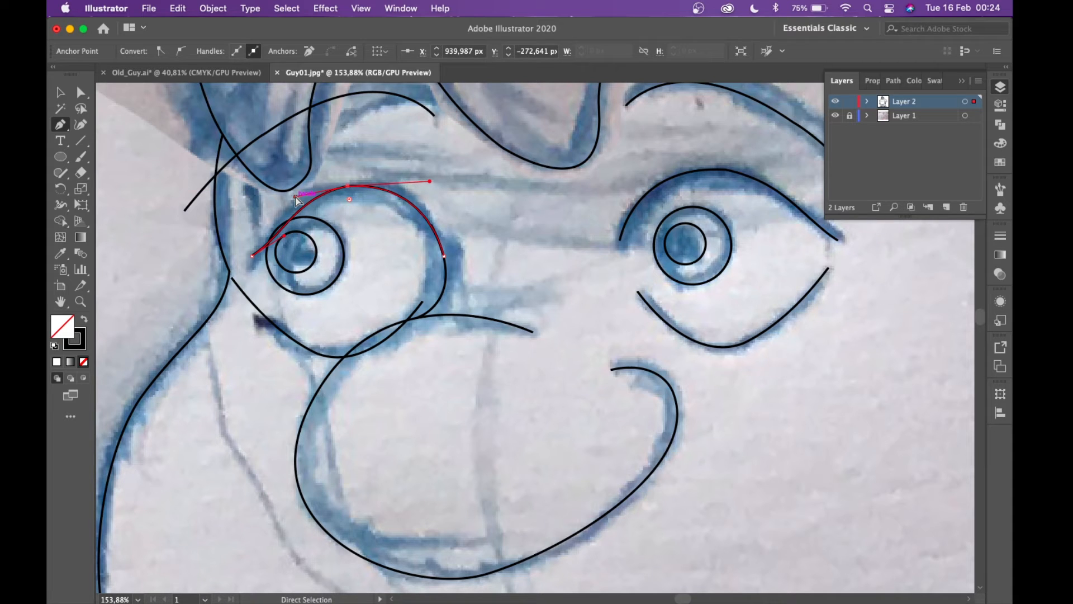
pyautogui.moveTo(297, 196); pyautogui.dragTo(272, 196)
pyautogui.moveTo(349, 186); pyautogui.dragTo(440, 177)
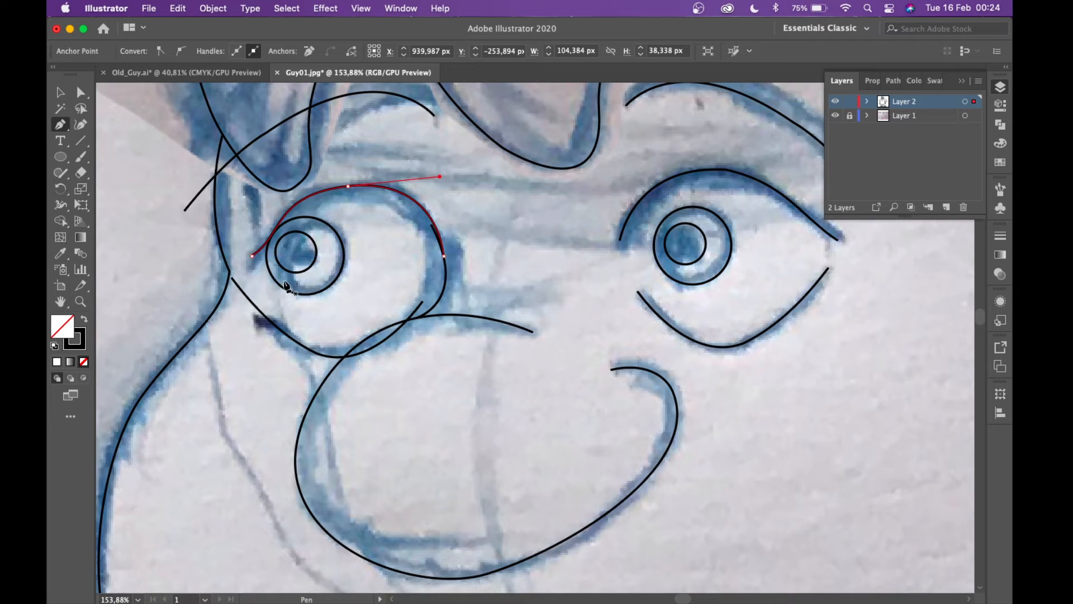
# - Shorten the mirrored eye's lower eyelid line so it runs from the sketched outer corner to the nose outline
pyautogui.click(279, 329)
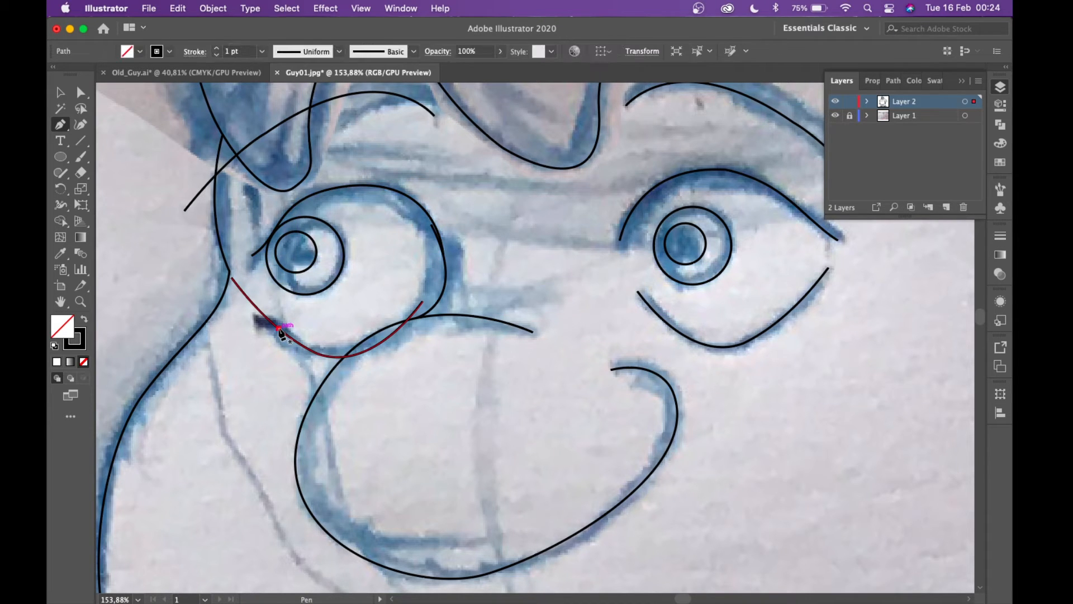
pyautogui.press('super+z')
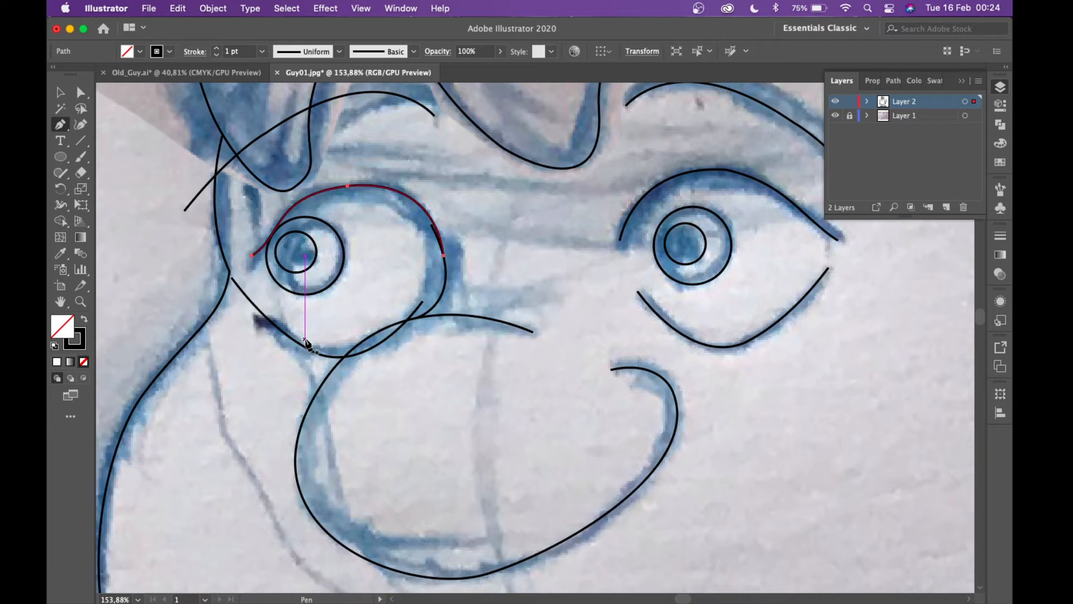
pyautogui.press('v')
pyautogui.click(284, 332)
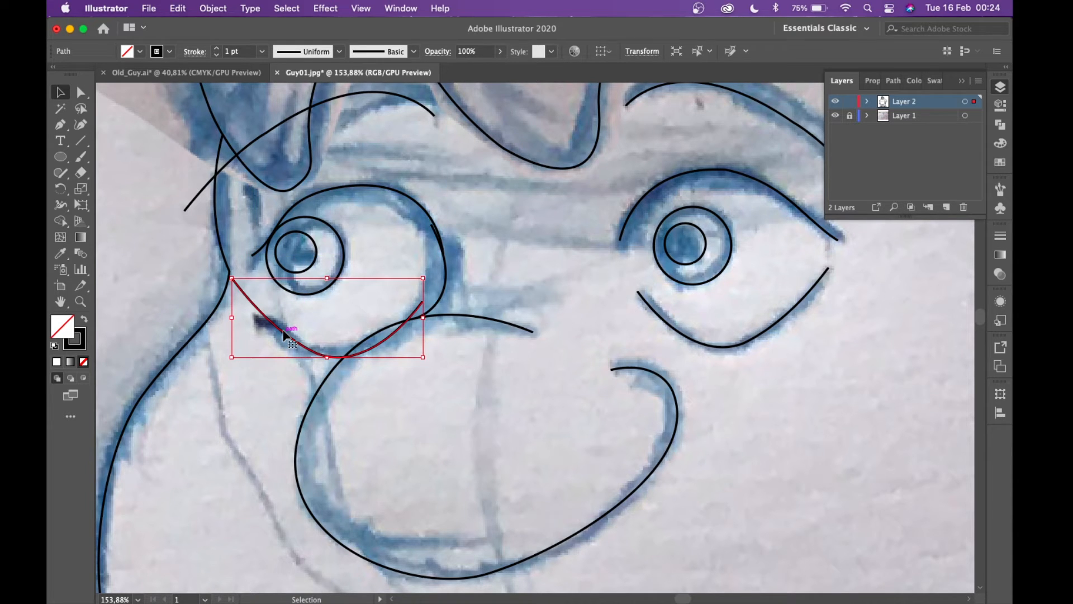
pyautogui.press('p')
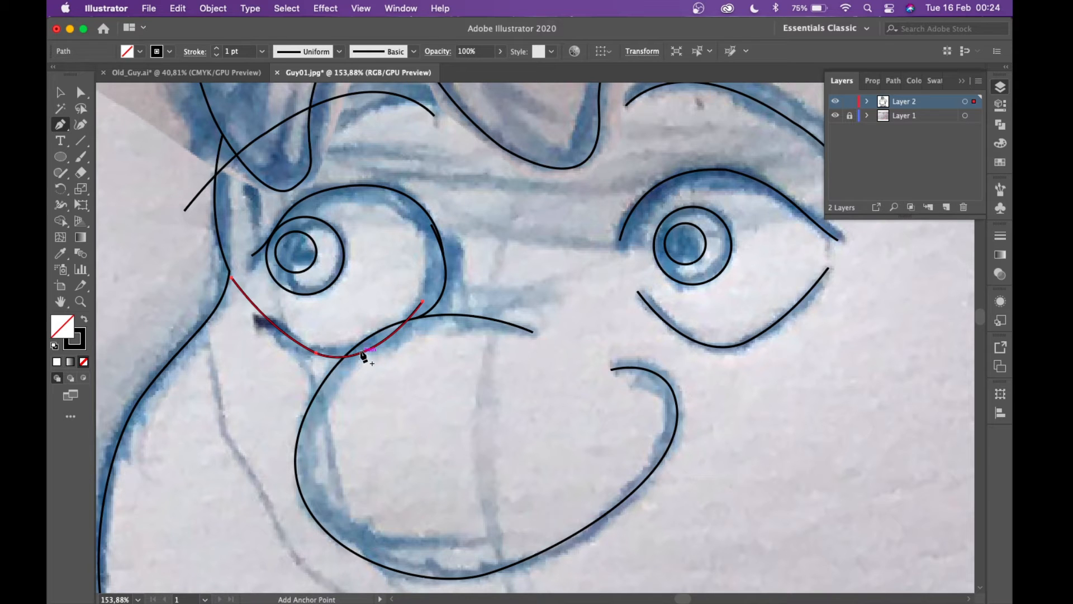
pyautogui.keyDown('super'); pyautogui.click(423, 301); pyautogui.keyUp('super')
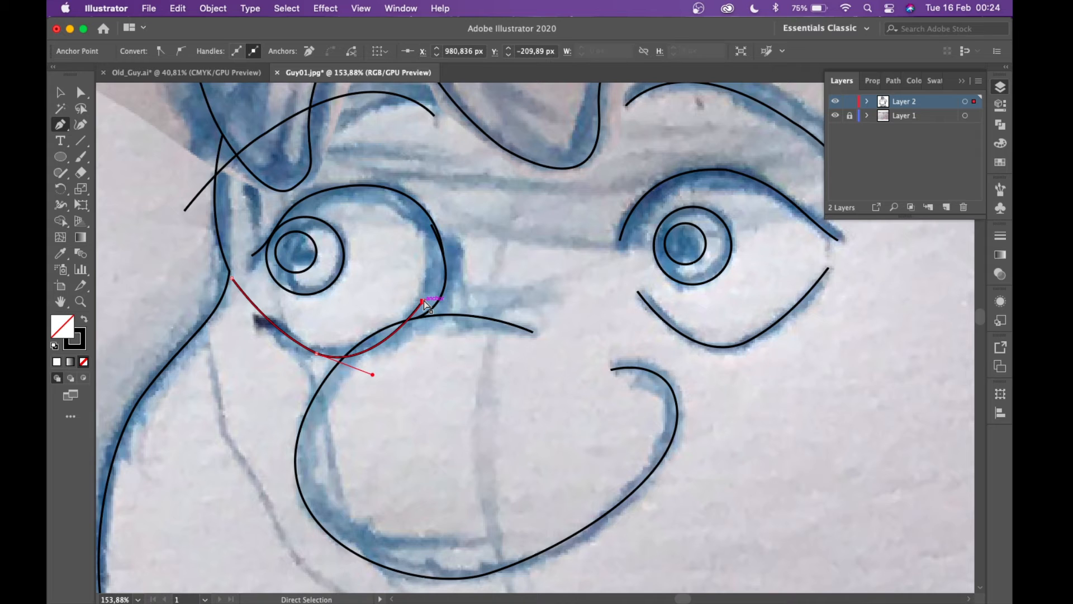
pyautogui.moveTo(423, 301); pyautogui.dragTo(313, 357)
pyautogui.moveTo(233, 280); pyautogui.dragTo(296, 365)
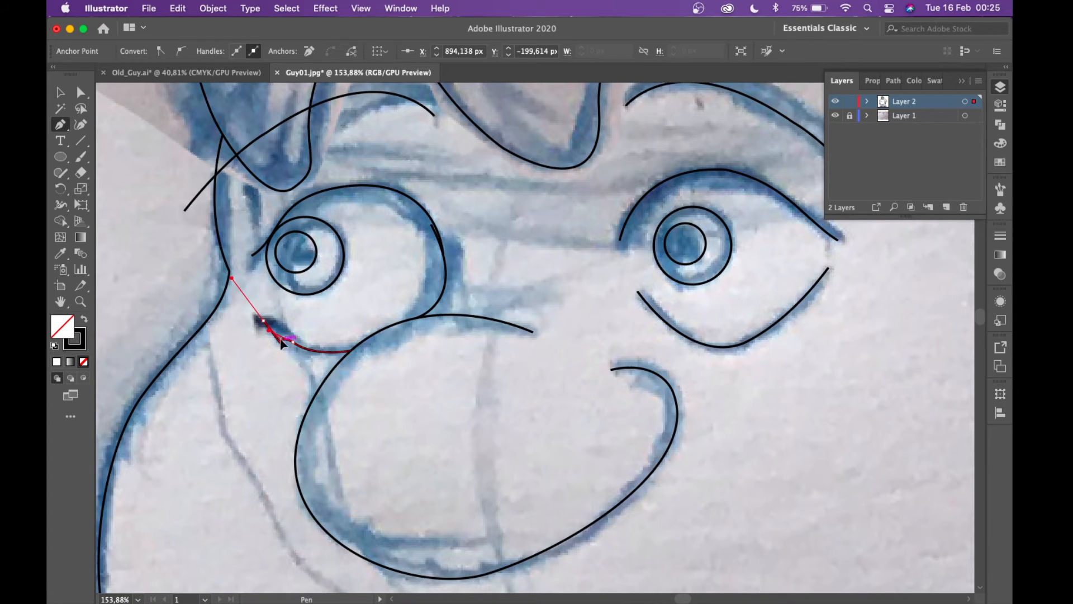
# - Smooth the lower eyelid's curve by lowering its middle anchor point and adjusting the curve handles on both sides
pyautogui.scroll(10, 277, 335)
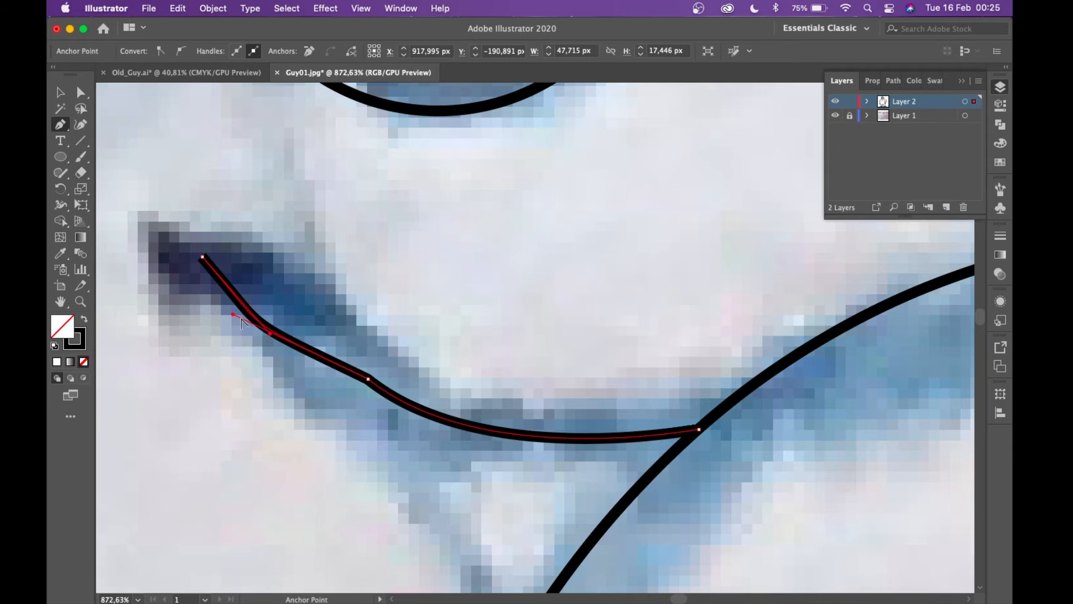
pyautogui.moveTo(233, 315); pyautogui.dragTo(297, 331)
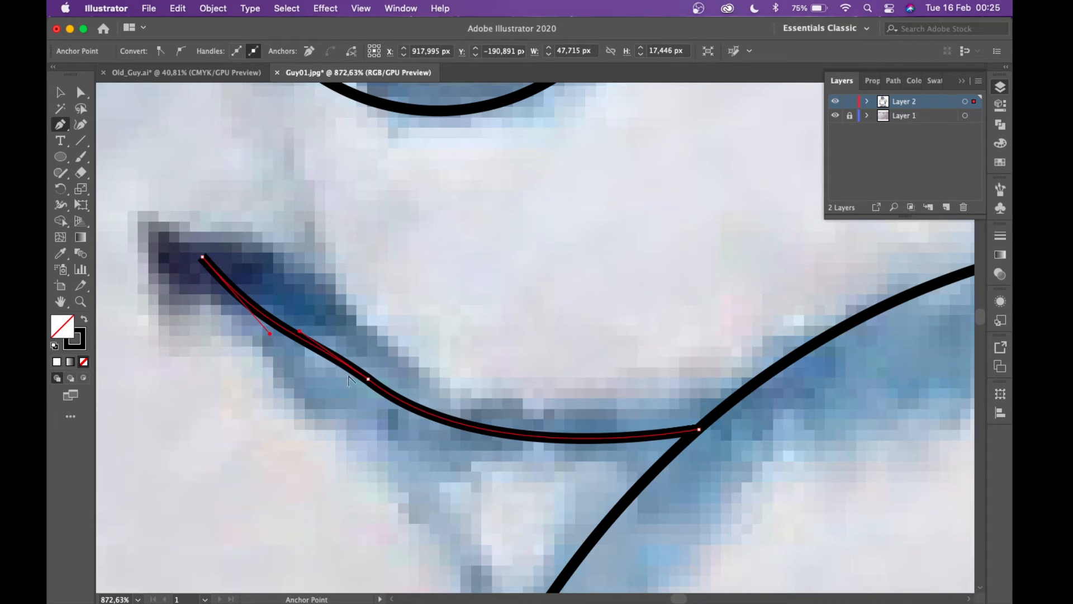
pyautogui.moveTo(368, 379); pyautogui.dragTo(358, 397)
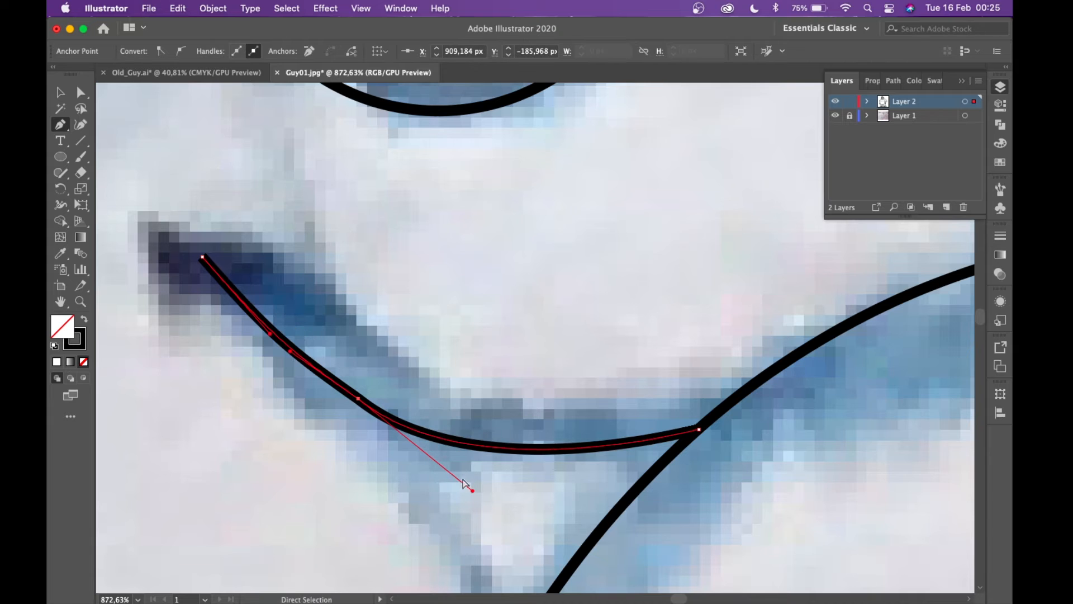
pyautogui.moveTo(474, 491); pyautogui.dragTo(500, 486)
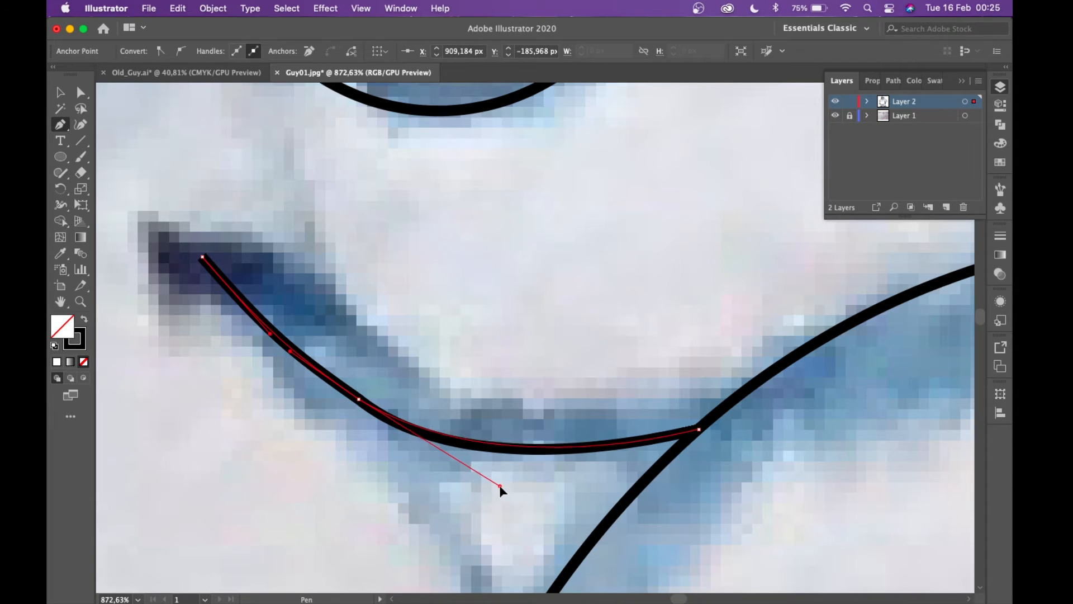
# - Reposition the mirrored eyebrow so its inner end sits on the end of the sketched brow
pyautogui.scroll(-15, 501, 486)
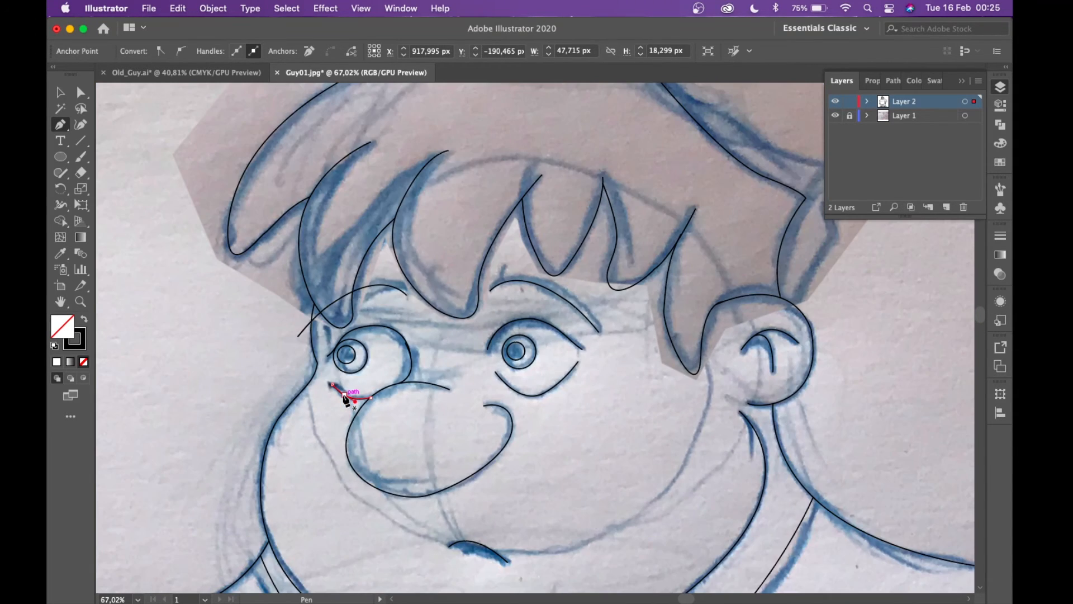
pyautogui.scroll(6, 345, 398)
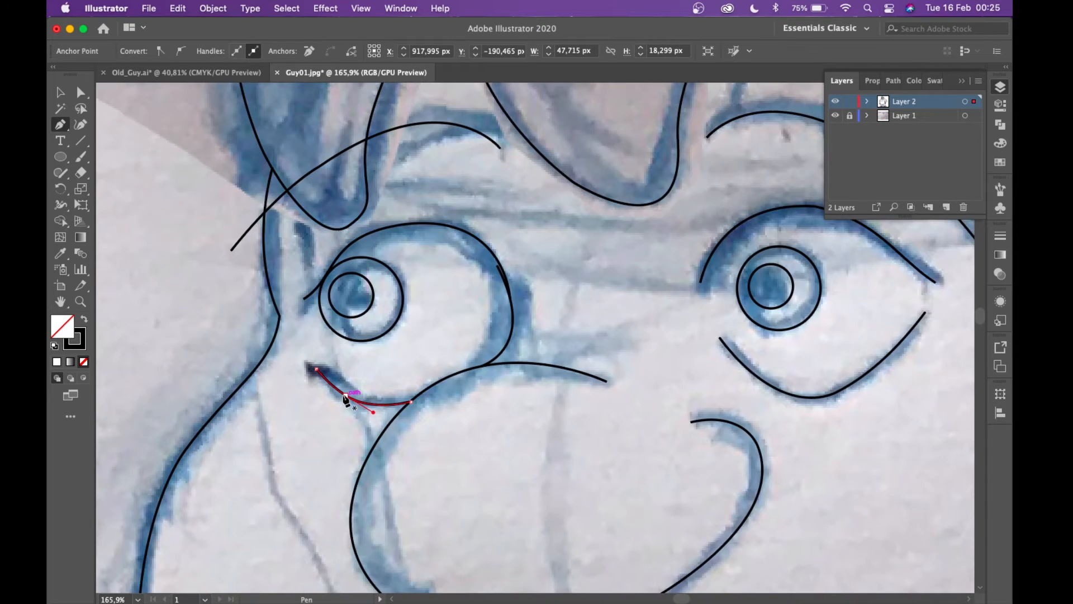
pyautogui.press('v')
pyautogui.click(226, 313)
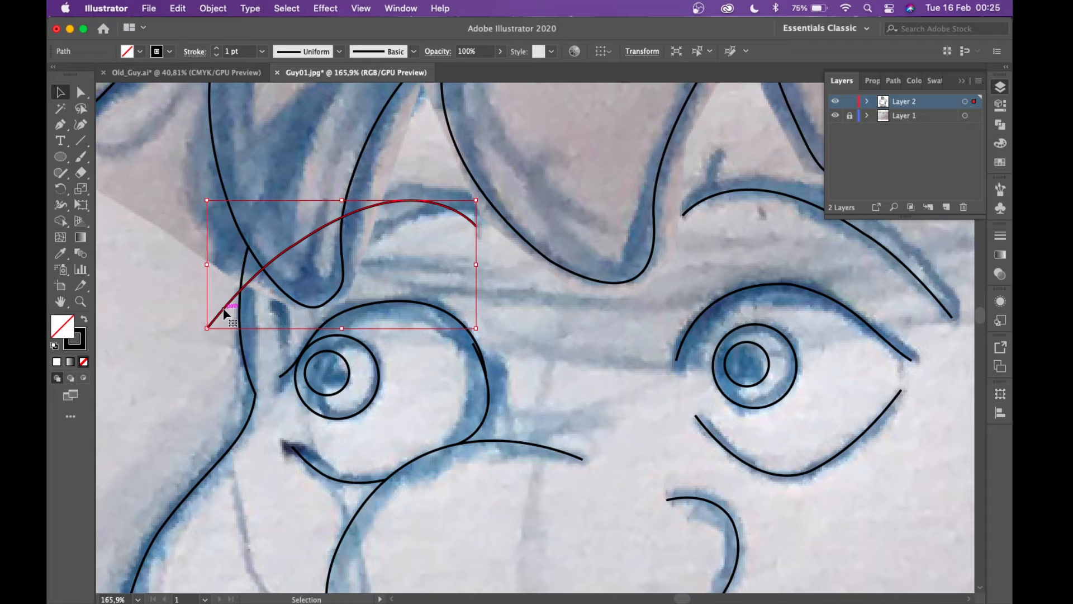
pyautogui.press('a')
pyautogui.click(208, 328)
pyautogui.moveTo(207, 330); pyautogui.dragTo(239, 305)
pyautogui.press('v')
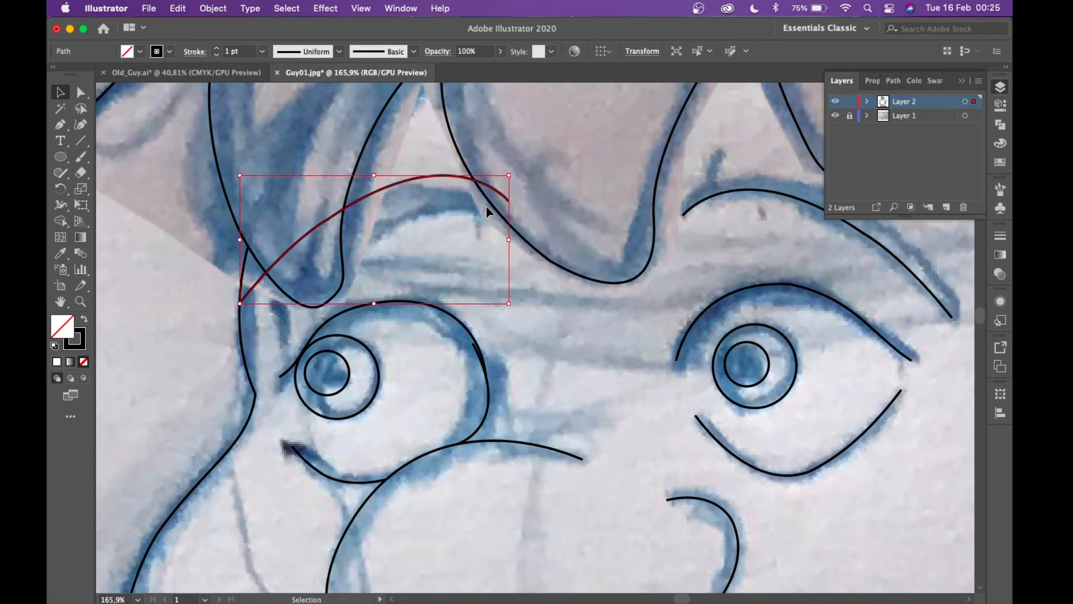
pyautogui.press('a')
pyautogui.click(509, 201)
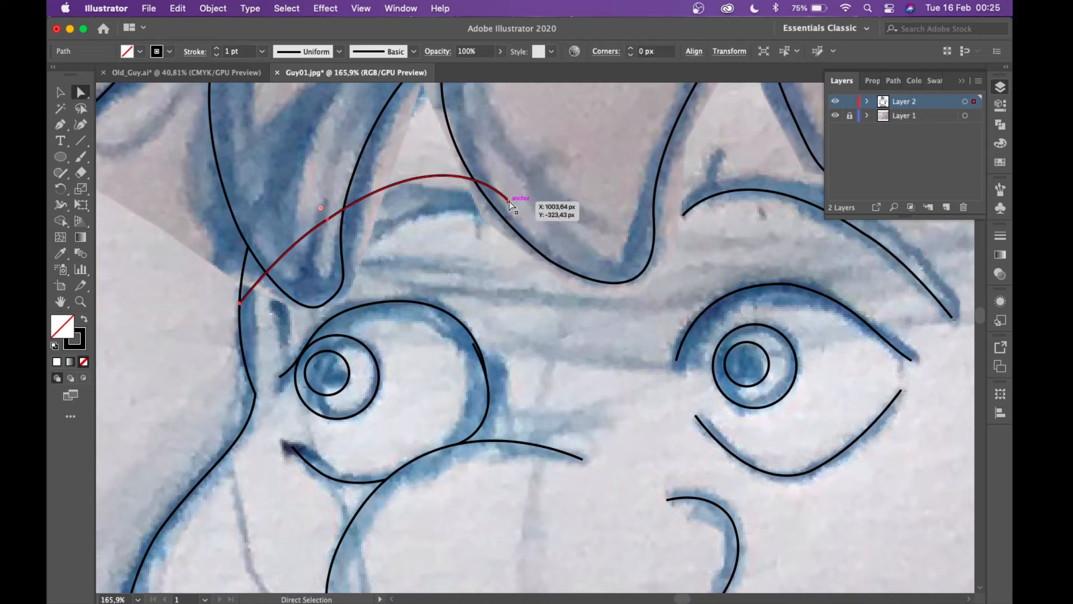
pyautogui.moveTo(512, 204); pyautogui.dragTo(480, 210)
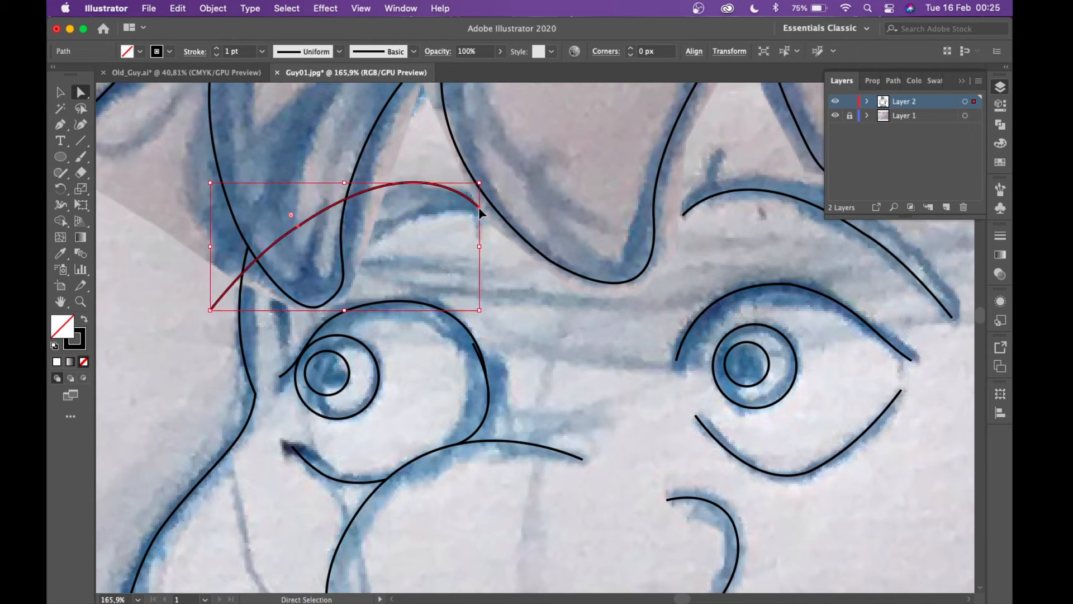
# - Pull the eyebrow's outer end in to the face outline and adjust the curve handle beside its middle anchor point
pyautogui.click(210, 310)
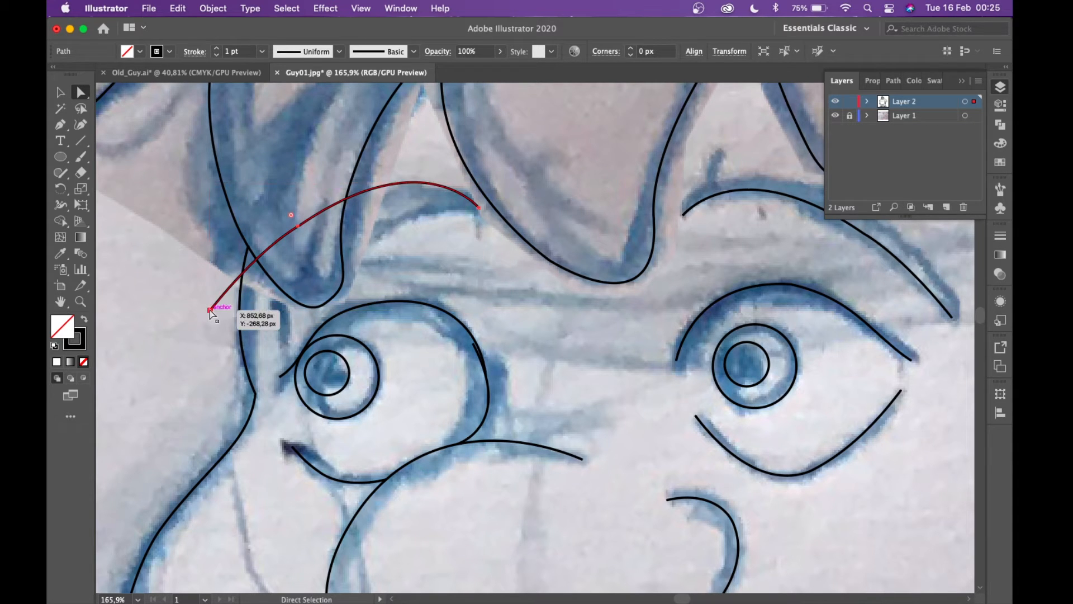
pyautogui.press('super')
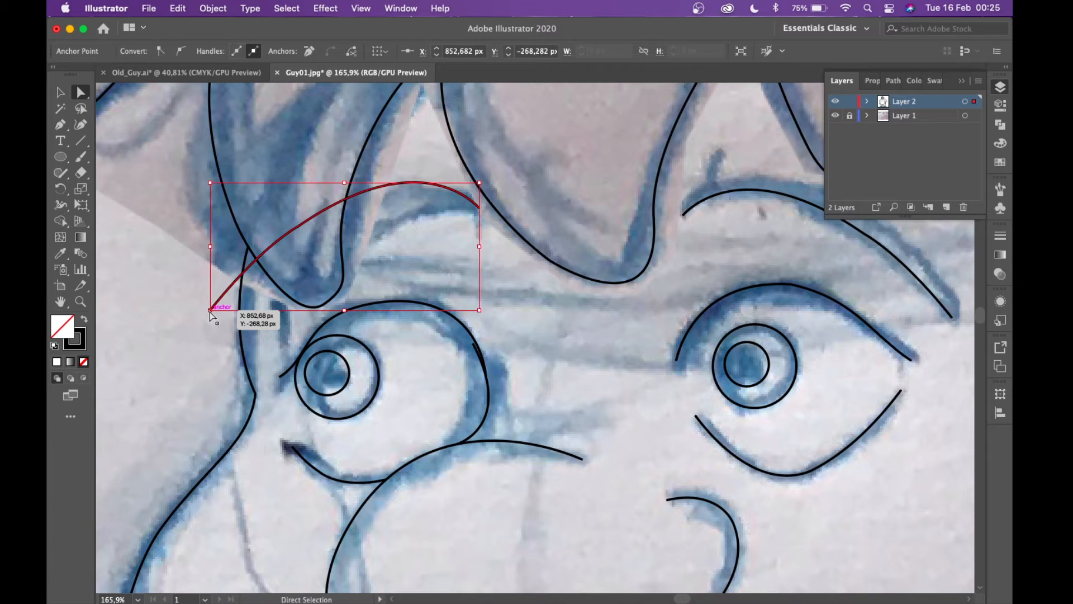
pyautogui.moveTo(211, 311); pyautogui.dragTo(240, 298)
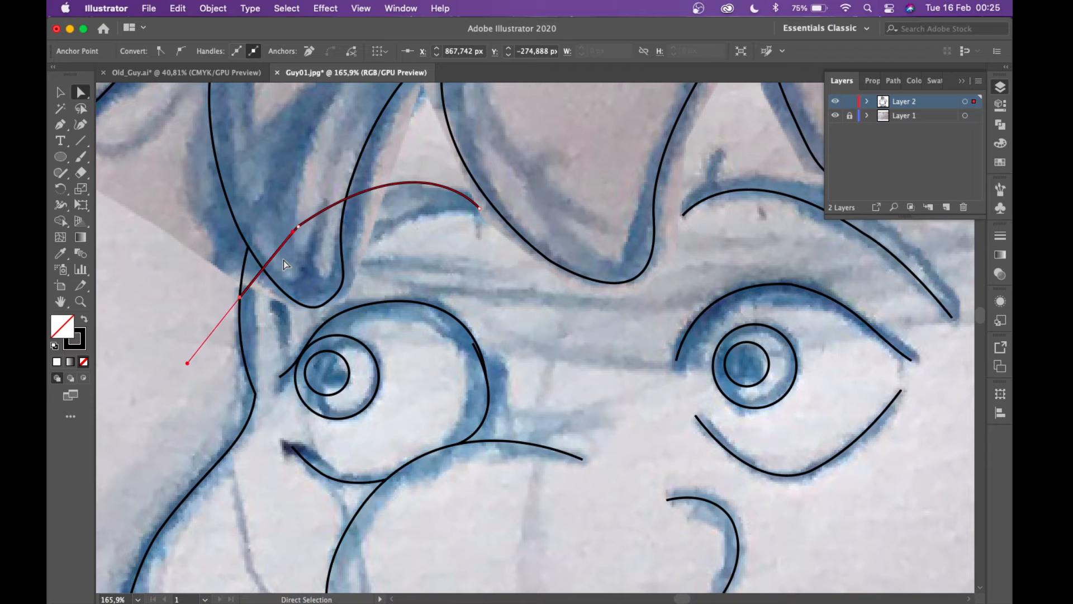
pyautogui.press('super')
pyautogui.press('p')
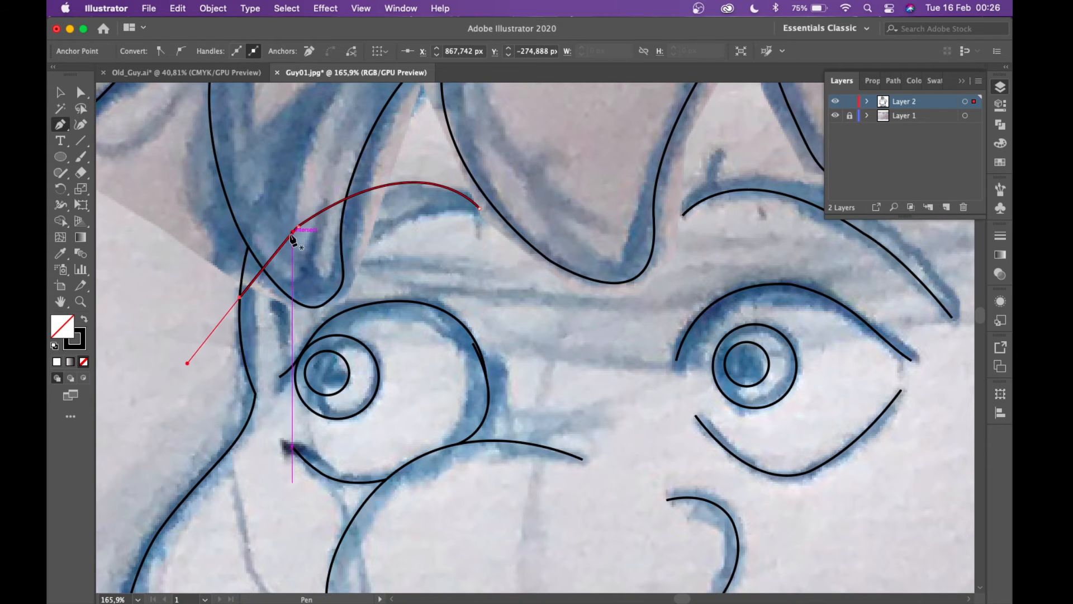
pyautogui.scroll(3, 292, 234)
pyautogui.moveTo(300, 223); pyautogui.dragTo(279, 239)
pyautogui.scroll(-2, 279, 239)
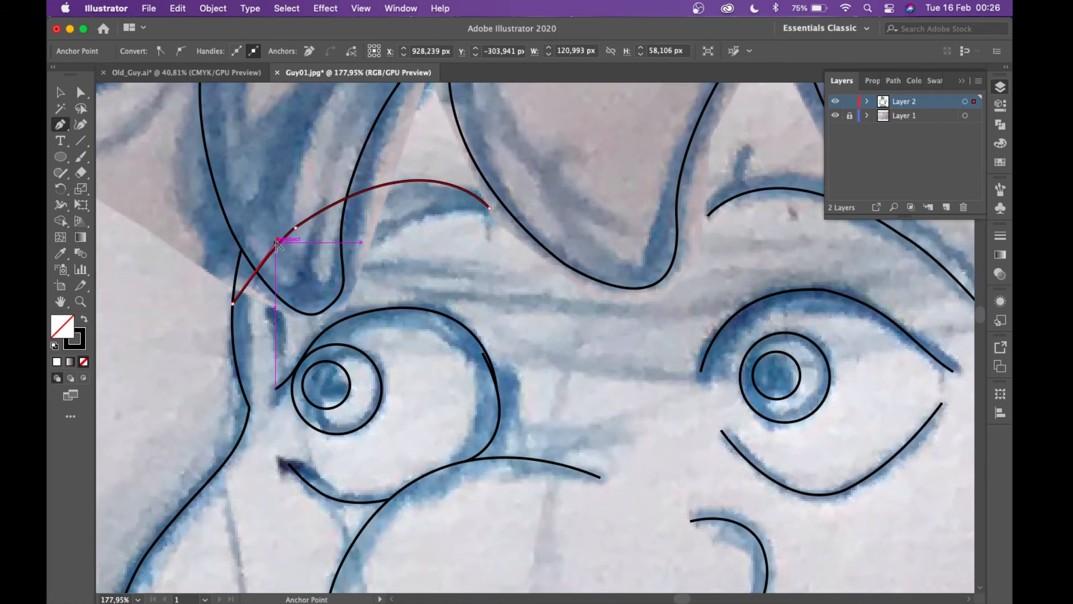
pyautogui.scroll(4, 279, 239)
pyautogui.scroll(-6, 279, 239)
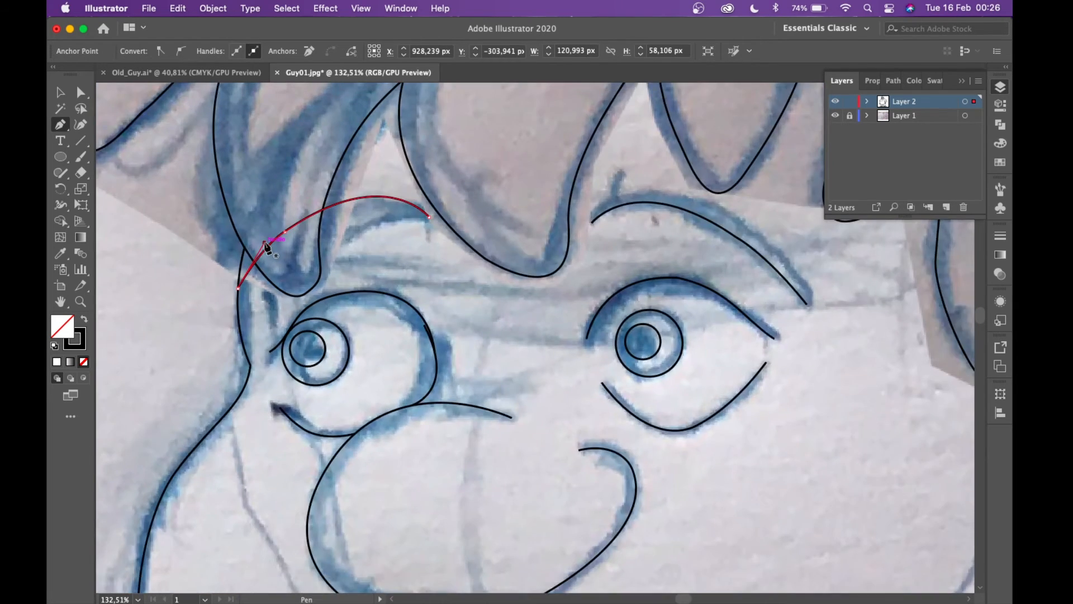
# - Switch to the Old_Guy.ai document and examine the character's line art, especially the face, eyes and nose
pyautogui.press('v')
pyautogui.scroll(-6, 218, 255)
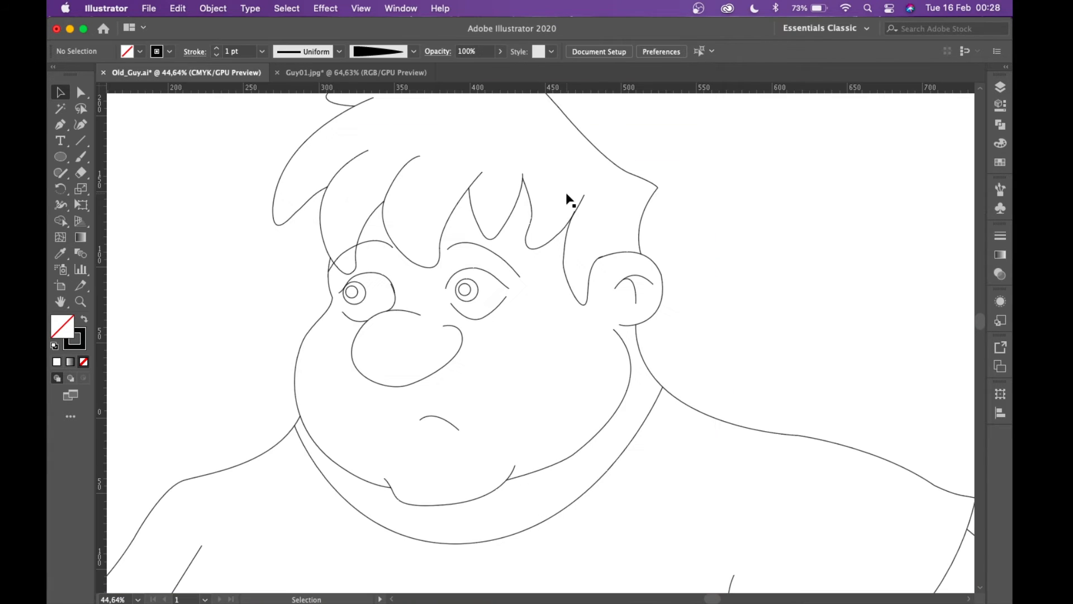
pyautogui.scroll(-3, 568, 199)
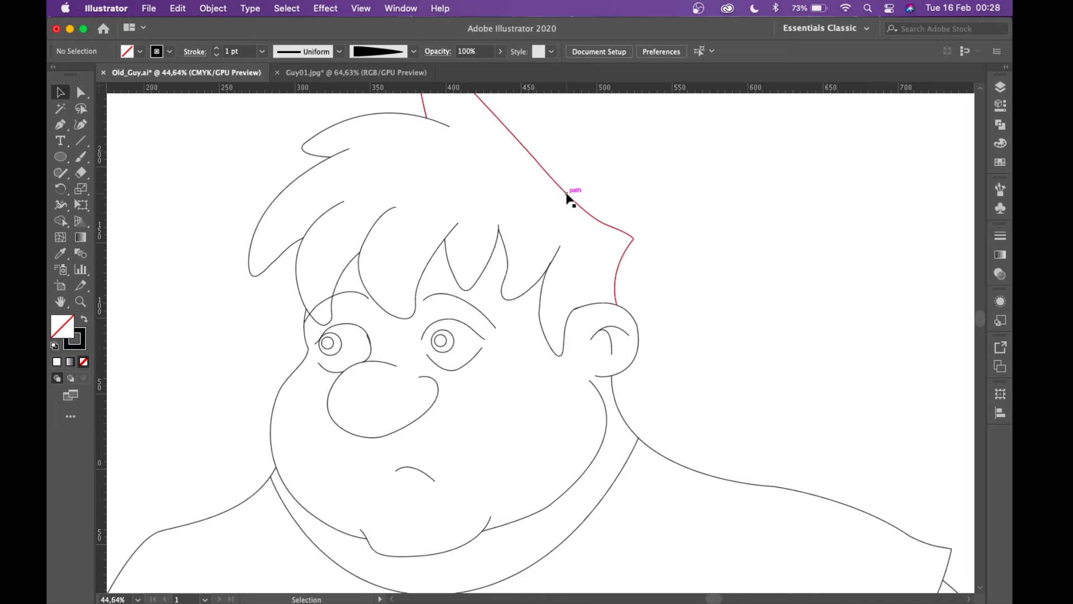
pyautogui.scroll(-1, 566, 193)
pyautogui.hscroll(1, 566, 192)
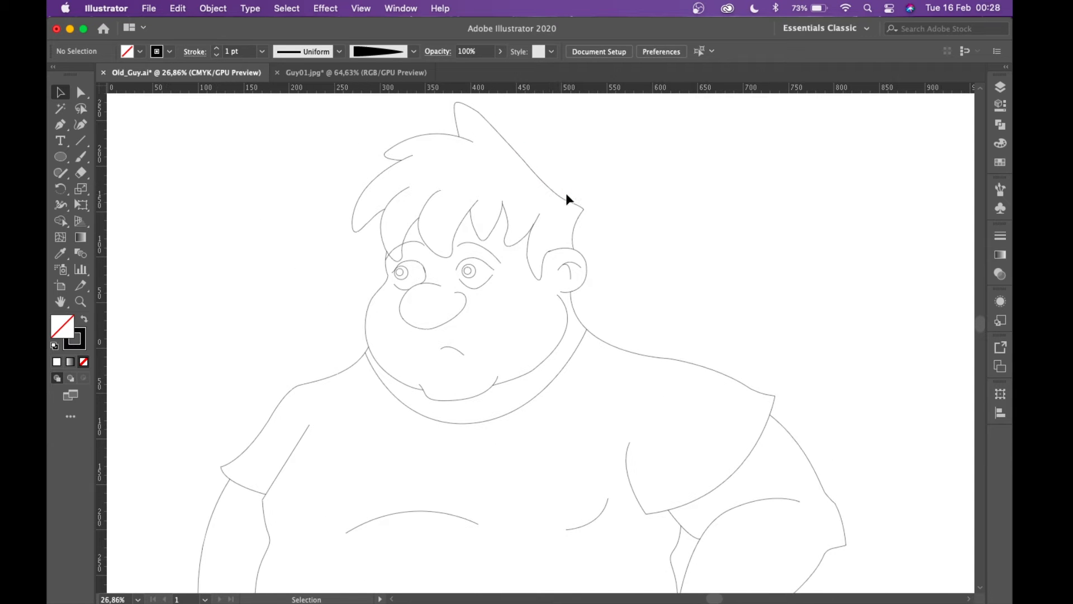
pyautogui.scroll(4, 445, 240)
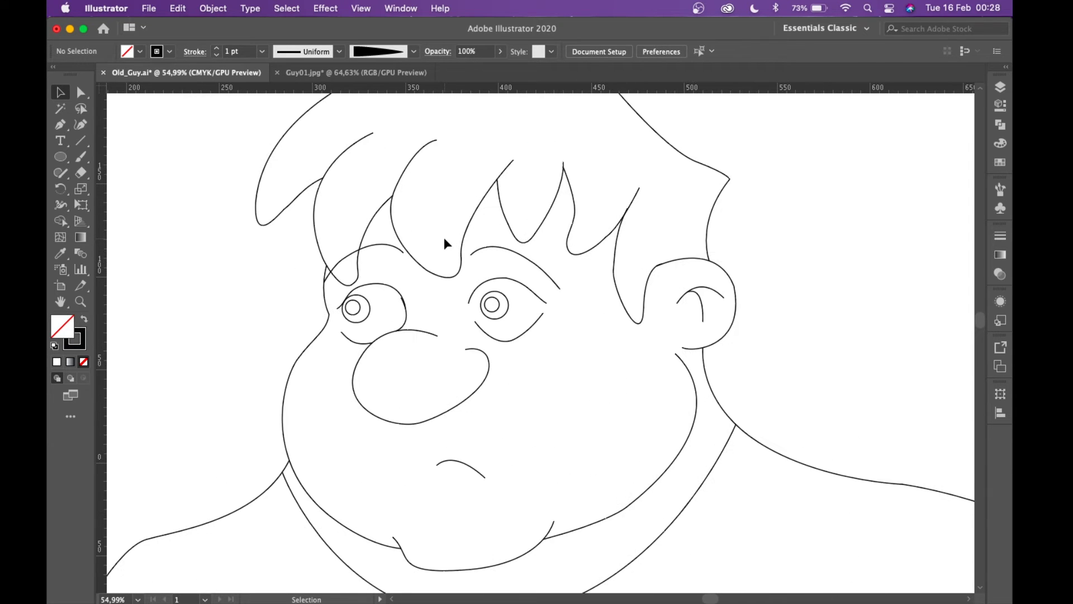
pyautogui.scroll(3, 469, 241)
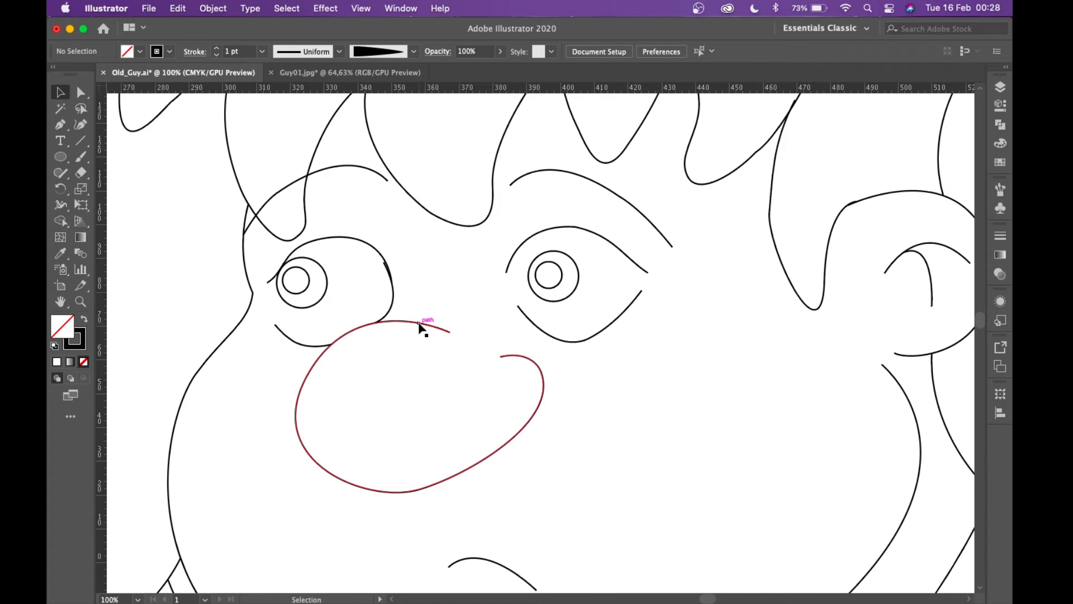
# - Apply the Cartoon 03 brush to the nose outline
pyautogui.click(422, 322)
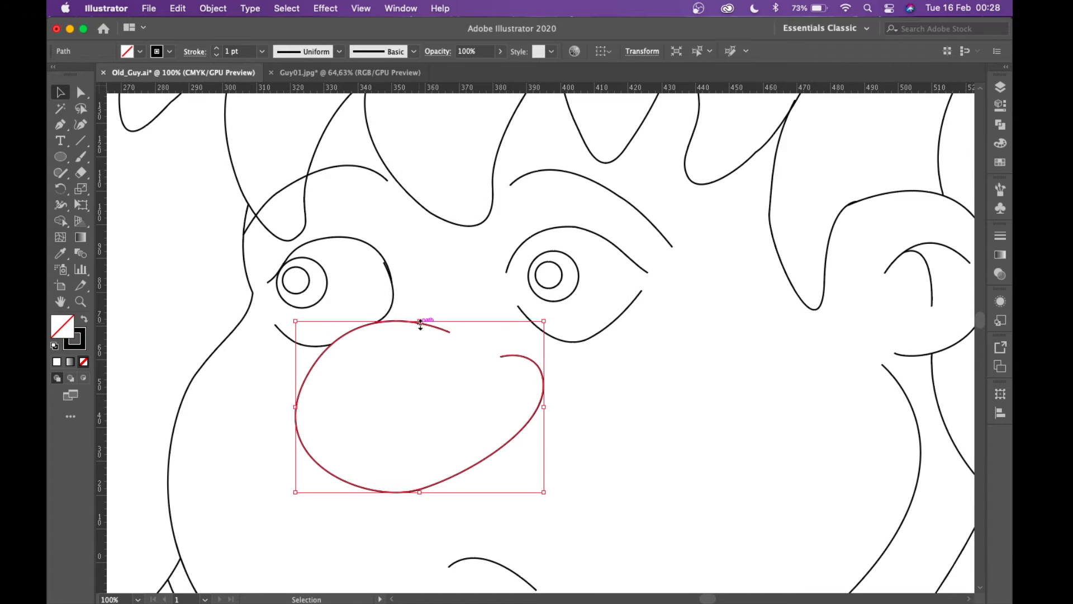
pyautogui.click(415, 52)
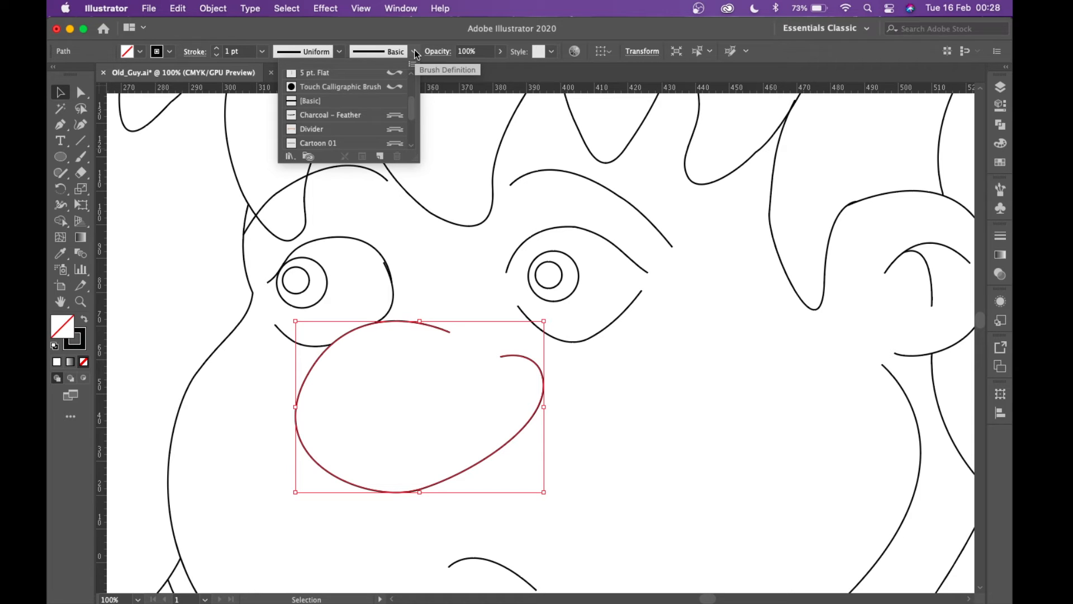
pyautogui.scroll(-2, 354, 103)
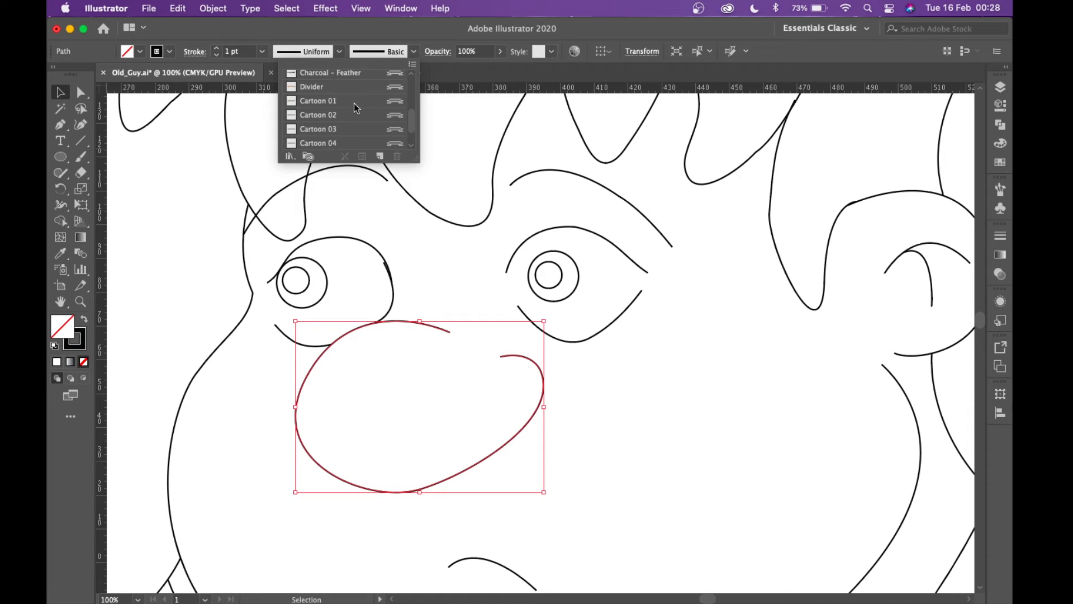
pyautogui.click(327, 116)
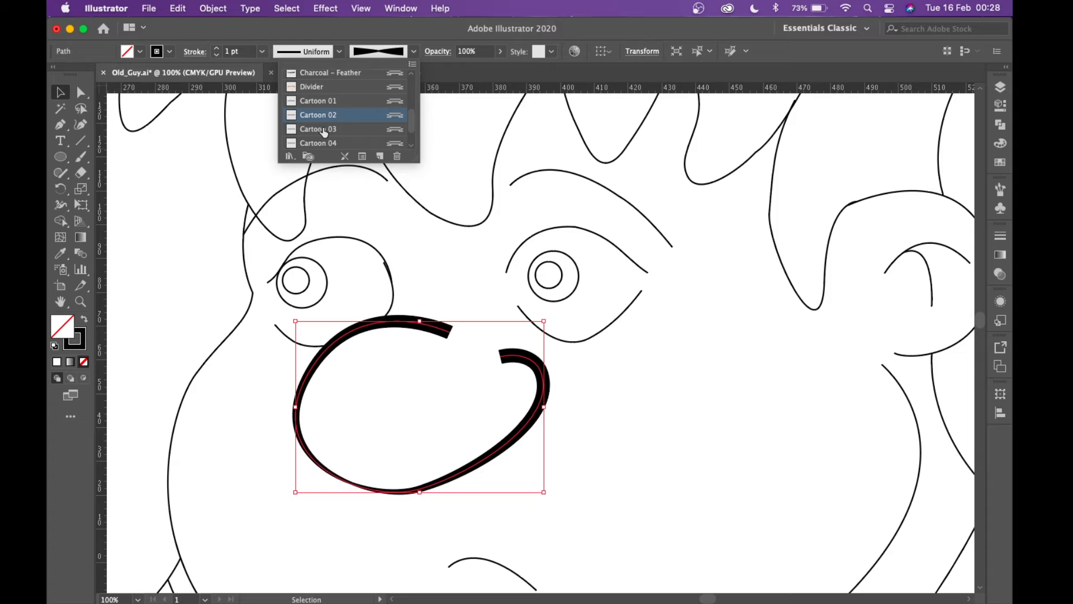
pyautogui.click(324, 129)
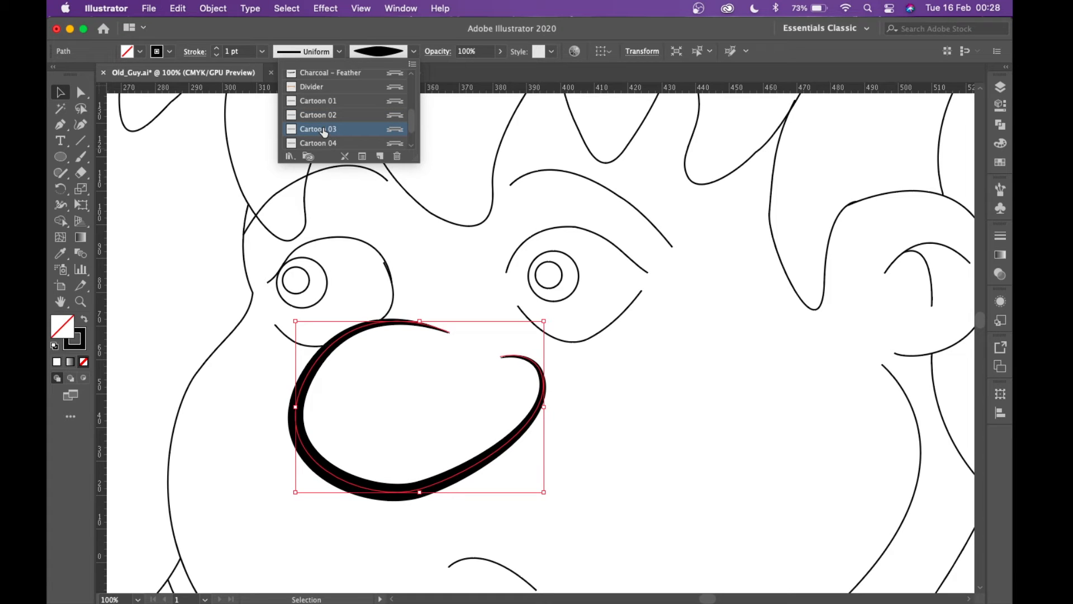
# - Apply the Cartoon 01 brush to the short curve at the left eye's inner corner, above the nose
pyautogui.click(391, 309)
pyautogui.click(392, 308)
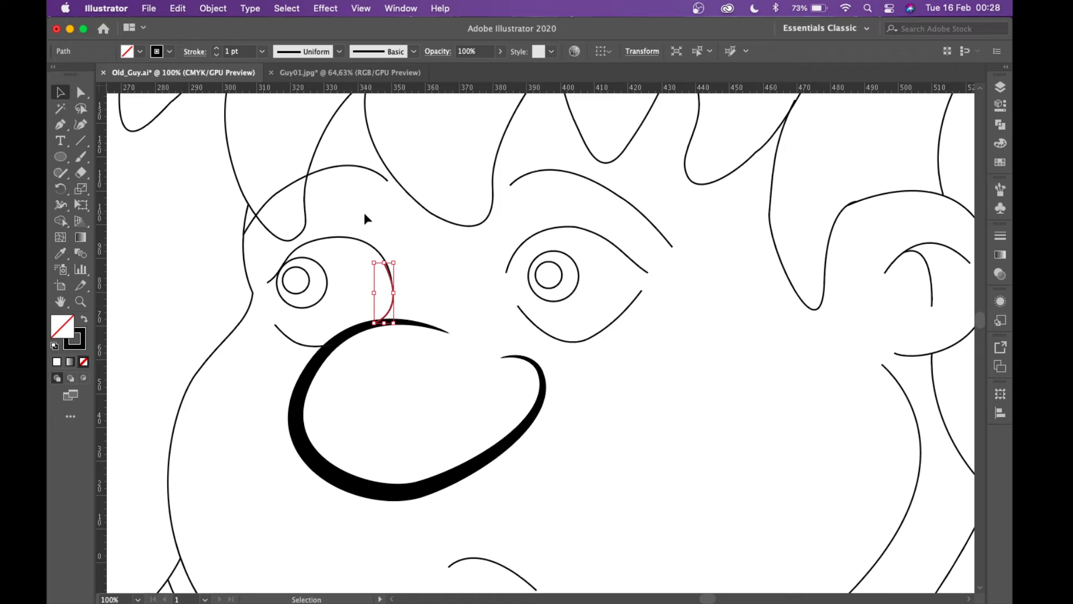
pyautogui.click(414, 52)
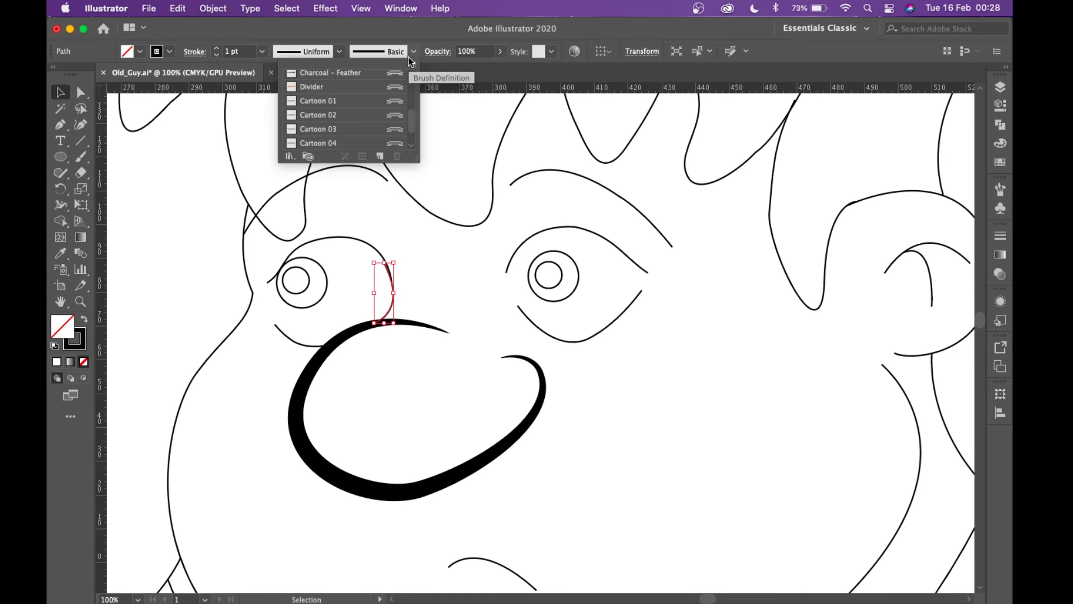
pyautogui.click(362, 102)
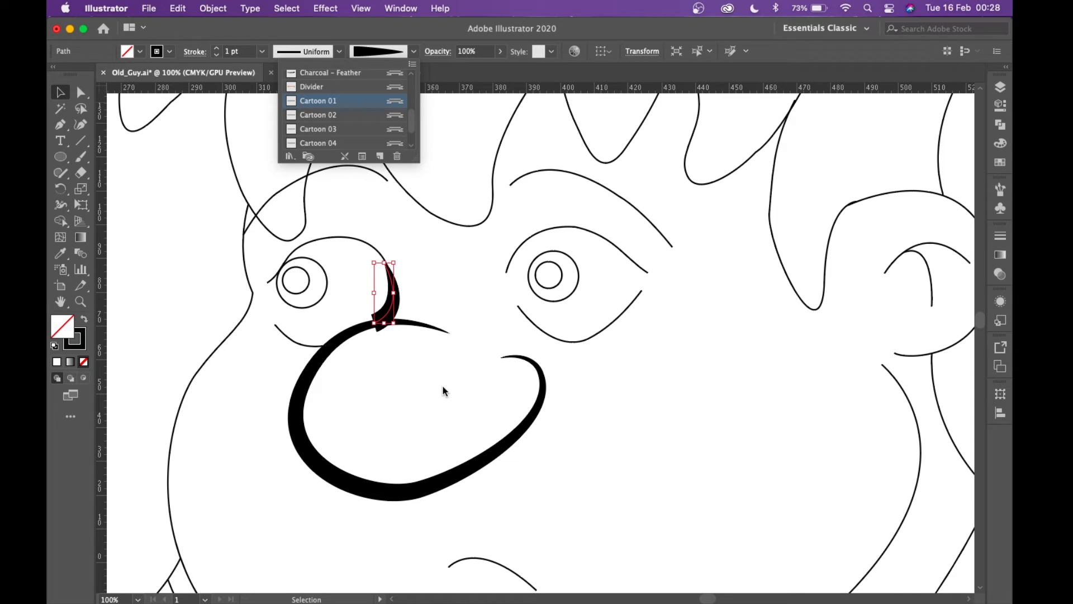
pyautogui.click(559, 340)
pyautogui.click(559, 341)
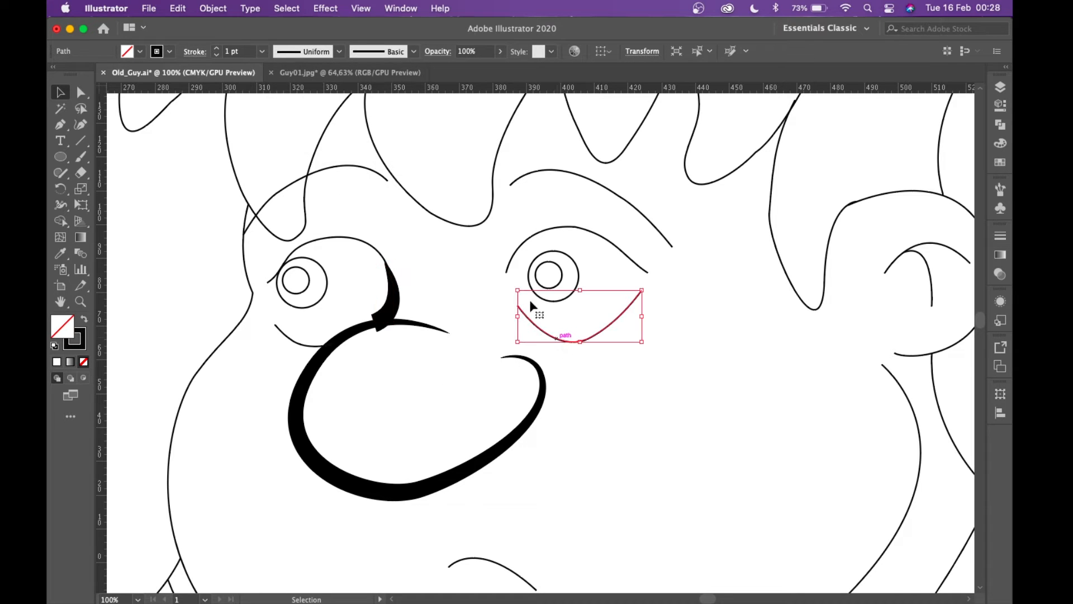
pyautogui.click(413, 52)
pyautogui.click(149, 333)
# - Set the nose outline's stroke weight to 0.5 pt
pyautogui.scroll(-5, 270, 377)
pyautogui.scroll(4, 270, 377)
pyautogui.scroll(-2, 270, 376)
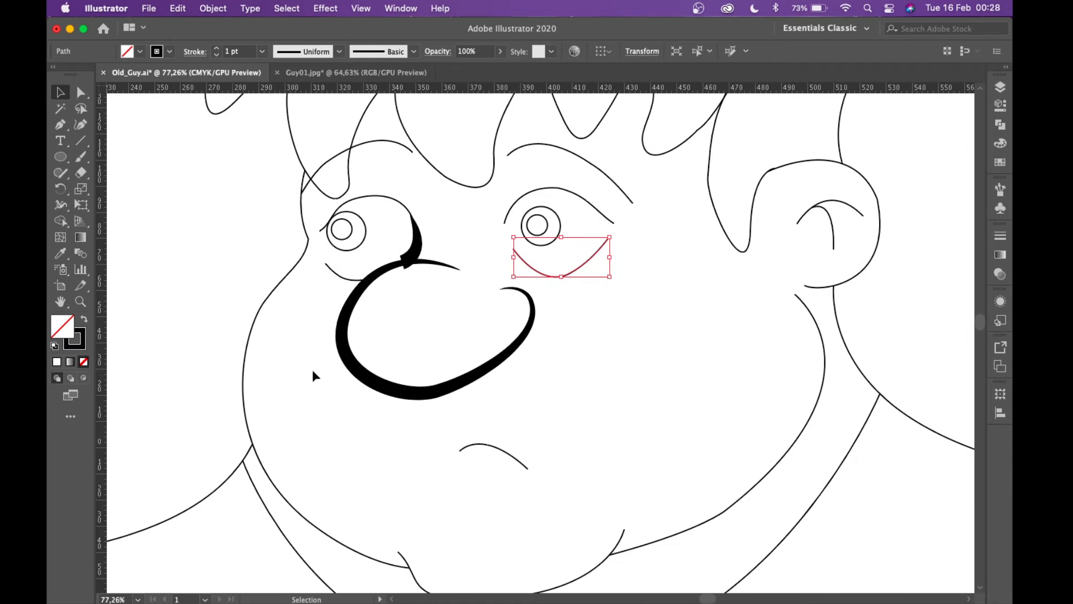
pyautogui.click(340, 350)
pyautogui.click(217, 54)
pyautogui.click(217, 54)
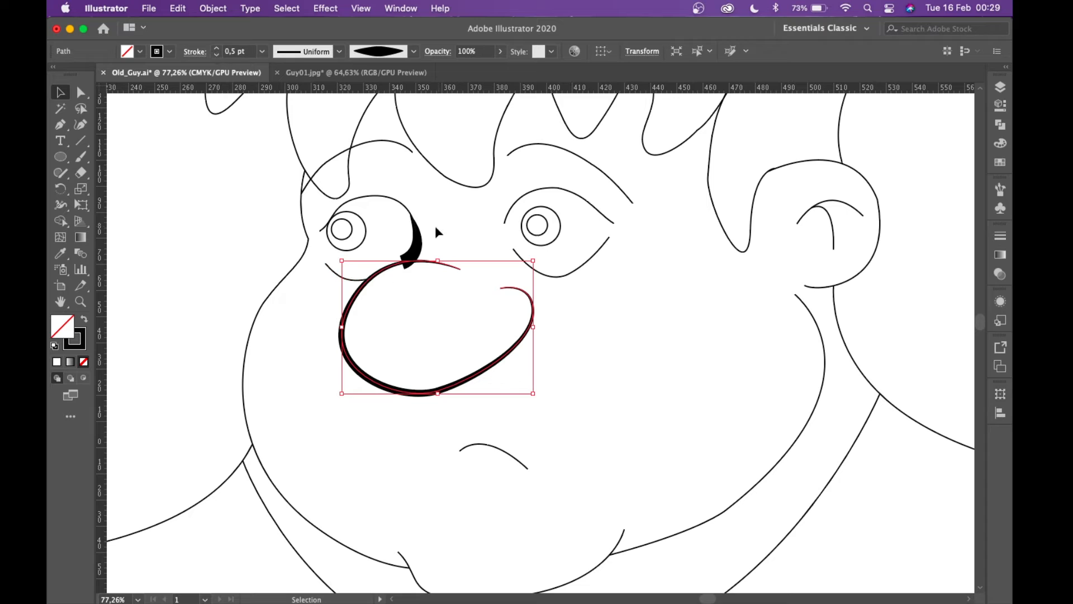
# - Reduce the stroke weight of the left eye's inner corner curve to below 0.5 pt
pyautogui.click(415, 240)
pyautogui.click(216, 53)
pyautogui.click(215, 53)
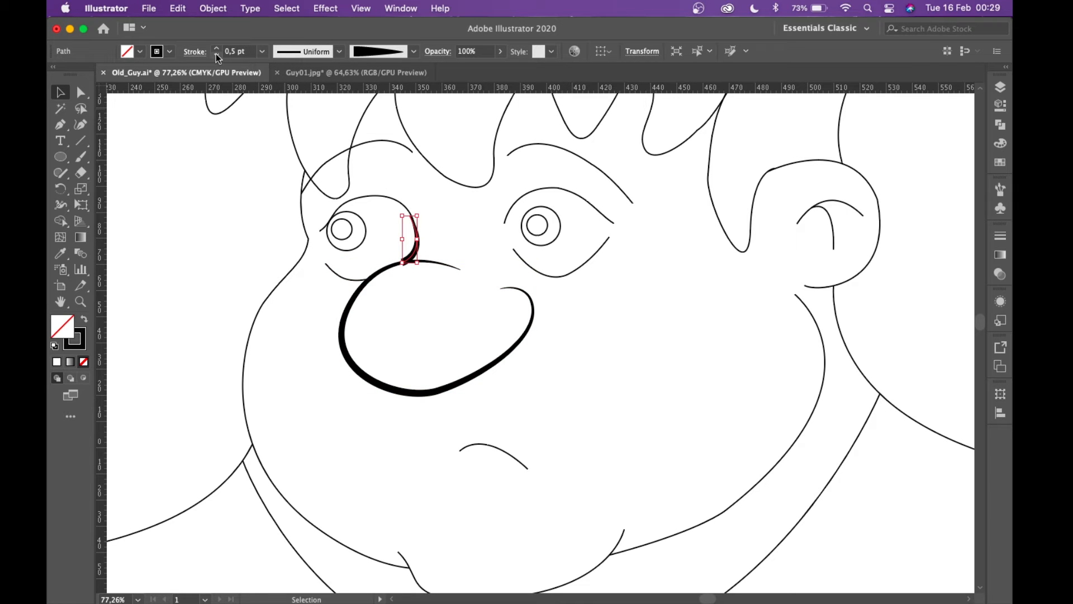
pyautogui.click(216, 54)
# - Apply the Cartoon 03 brush to the right eye's lower lid and set its stroke weight to 0.25 pt
pyautogui.click(549, 276)
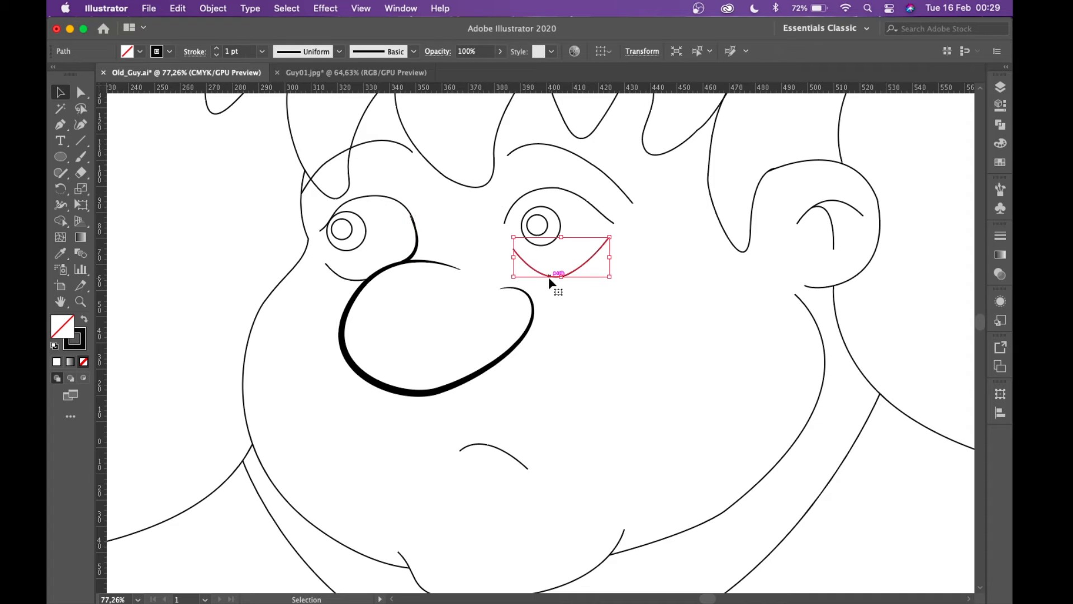
pyautogui.click(412, 53)
pyautogui.click(361, 117)
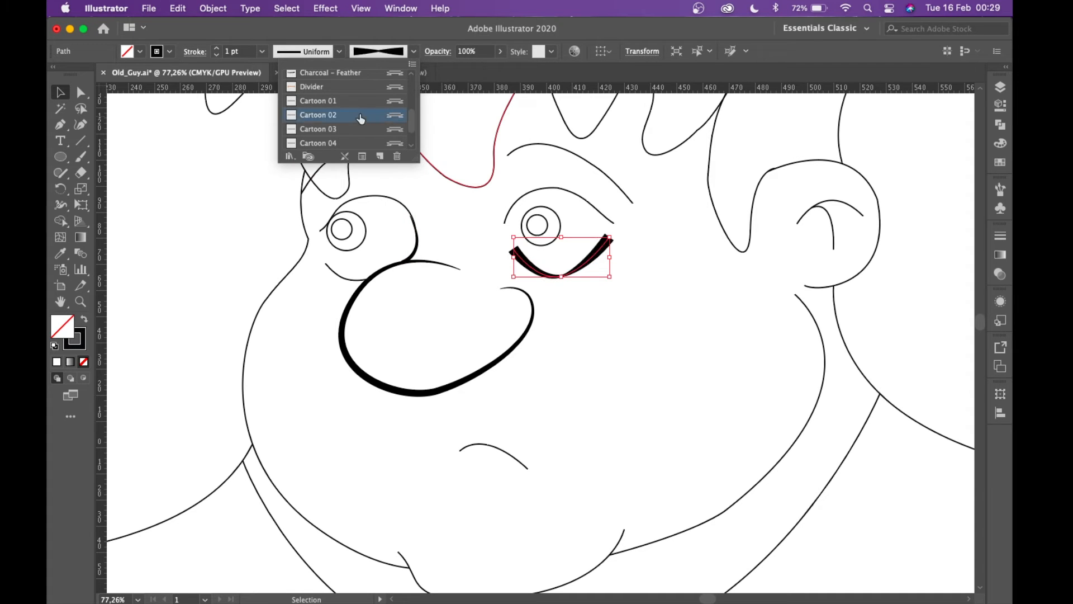
pyautogui.click(351, 103)
pyautogui.click(351, 128)
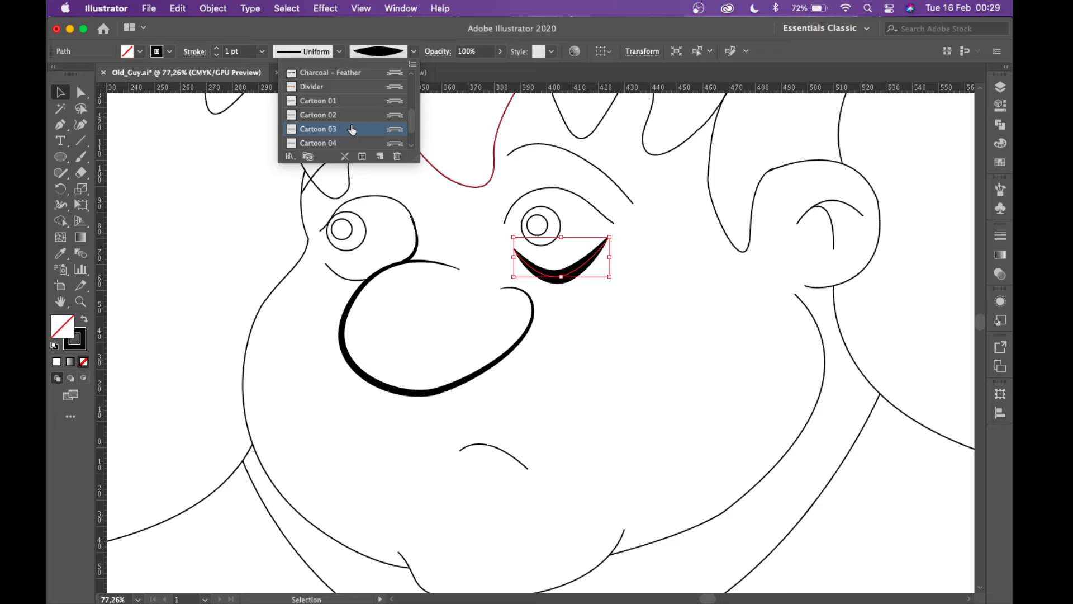
pyautogui.click(217, 55)
pyautogui.click(217, 55)
pyautogui.click(217, 55)
pyautogui.click(217, 55)
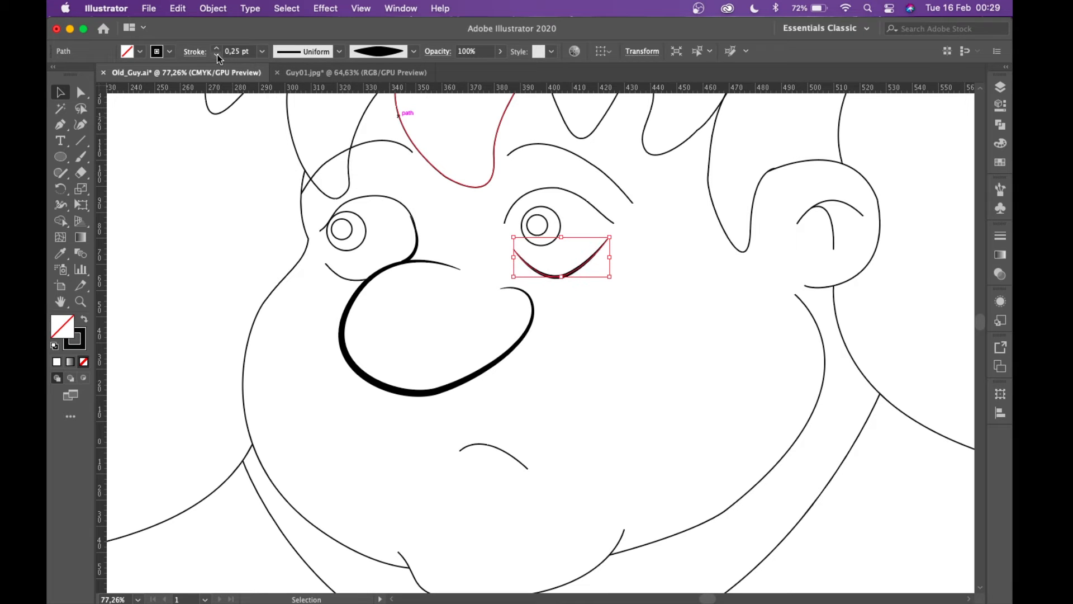
# - Apply the Cartoon 03 brush to the left eye's lower lid with a 0.25 pt stroke weight
pyautogui.click(345, 278)
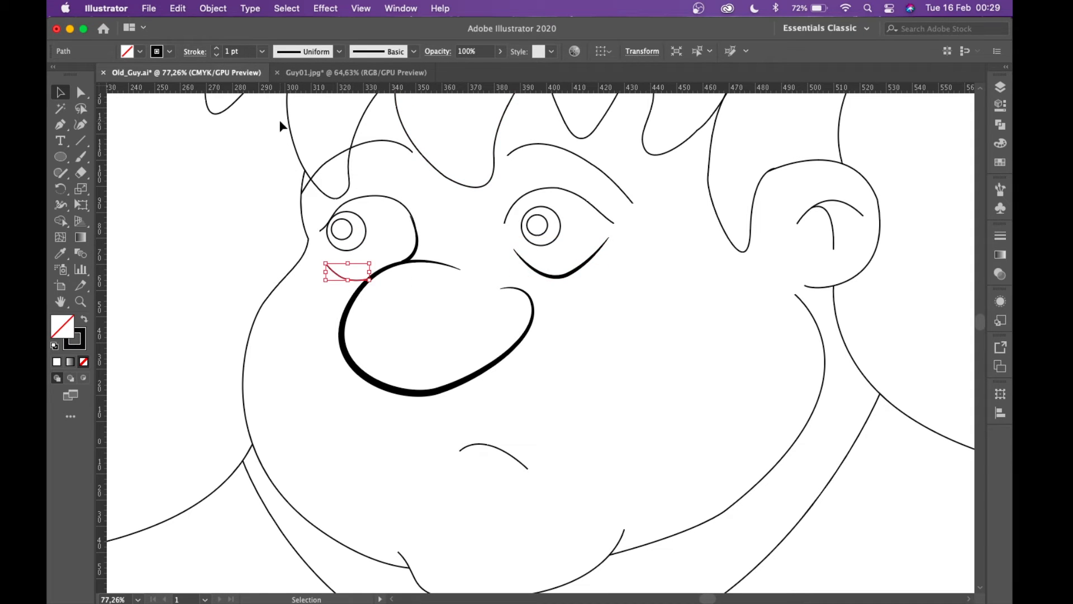
pyautogui.click(414, 51)
pyautogui.click(343, 129)
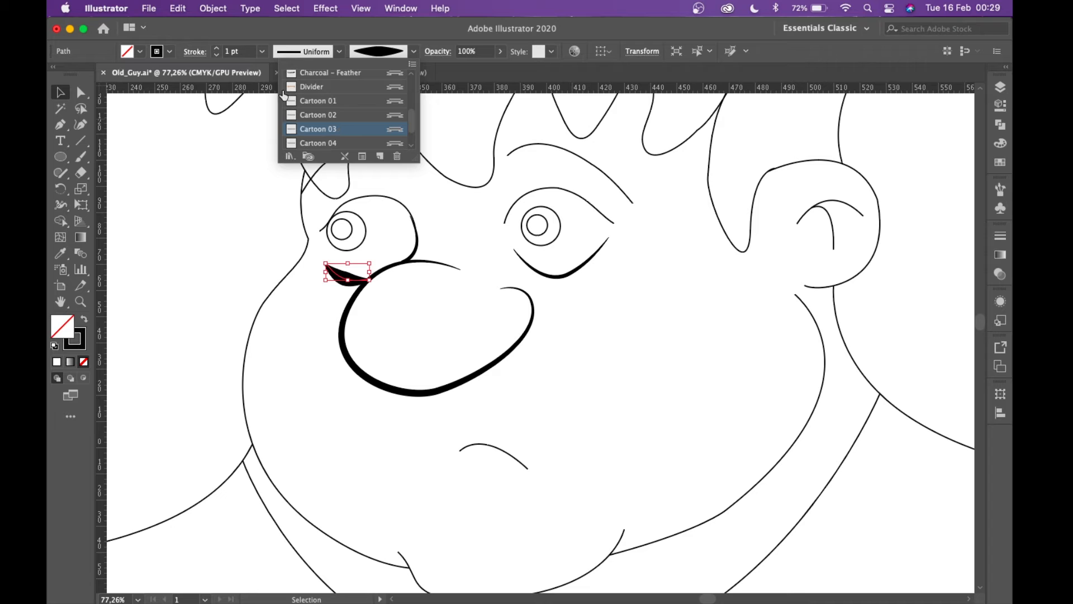
pyautogui.click(216, 55)
pyautogui.click(217, 55)
pyautogui.click(216, 55)
pyautogui.click(216, 54)
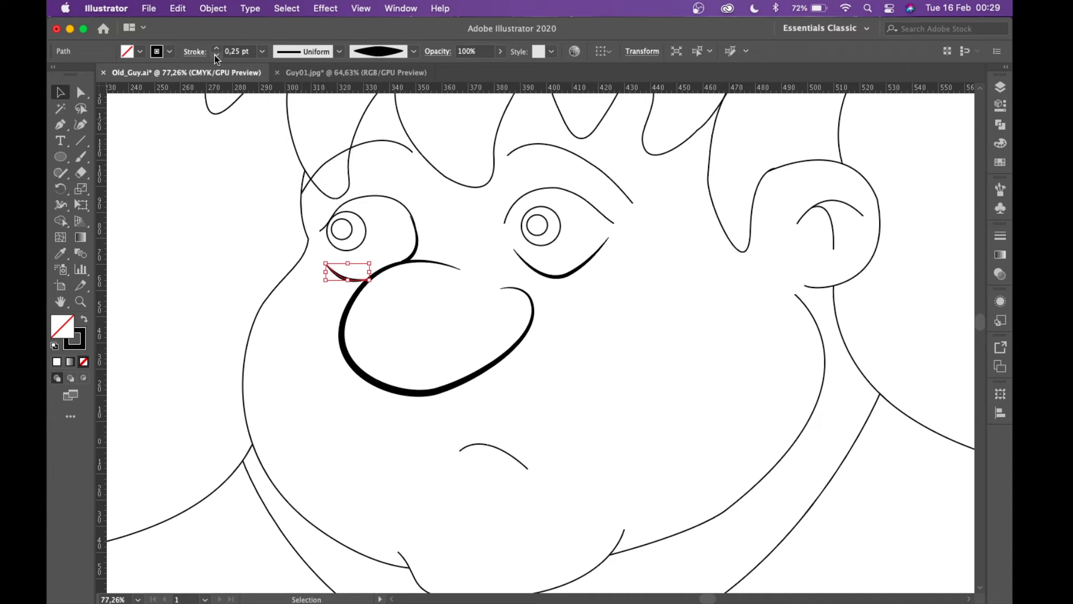
# - Apply the Cartoon 04 brush to the right eye's upper lid and reduce its stroke weight
pyautogui.click(513, 204)
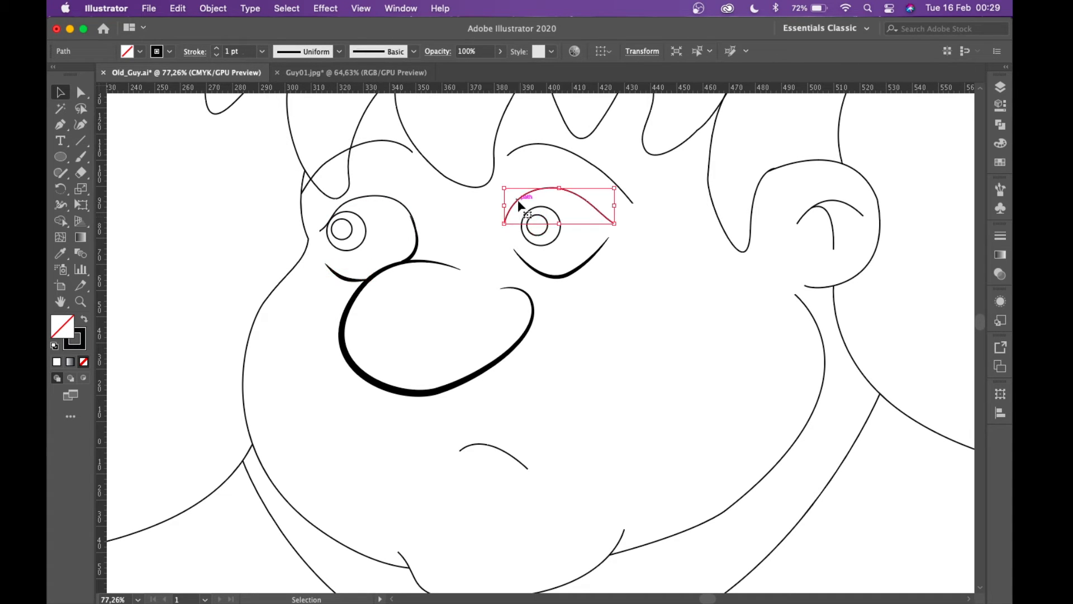
pyautogui.click(414, 52)
pyautogui.click(353, 102)
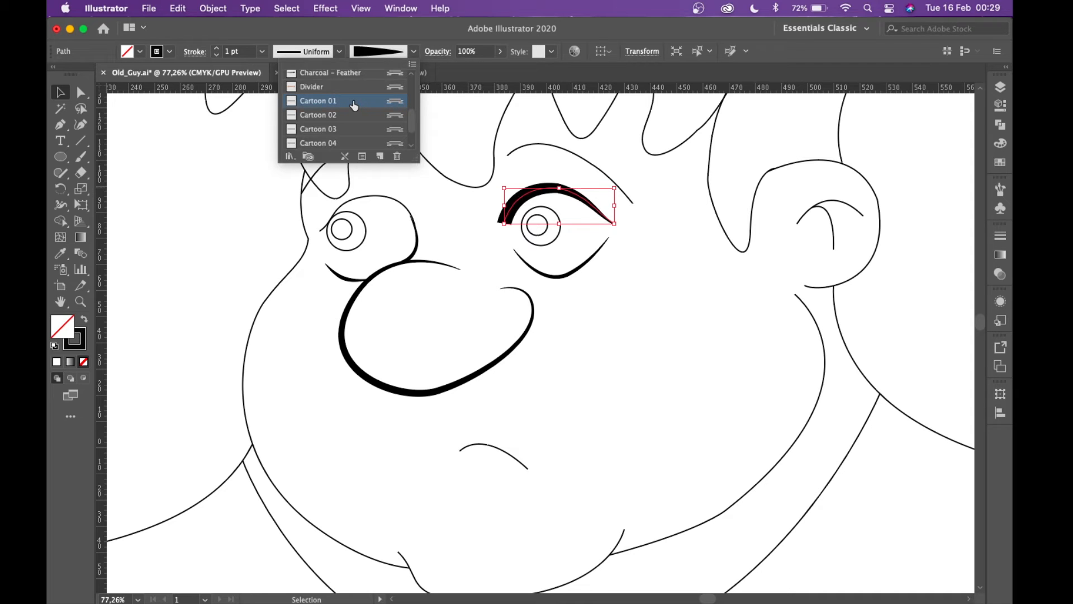
pyautogui.click(335, 144)
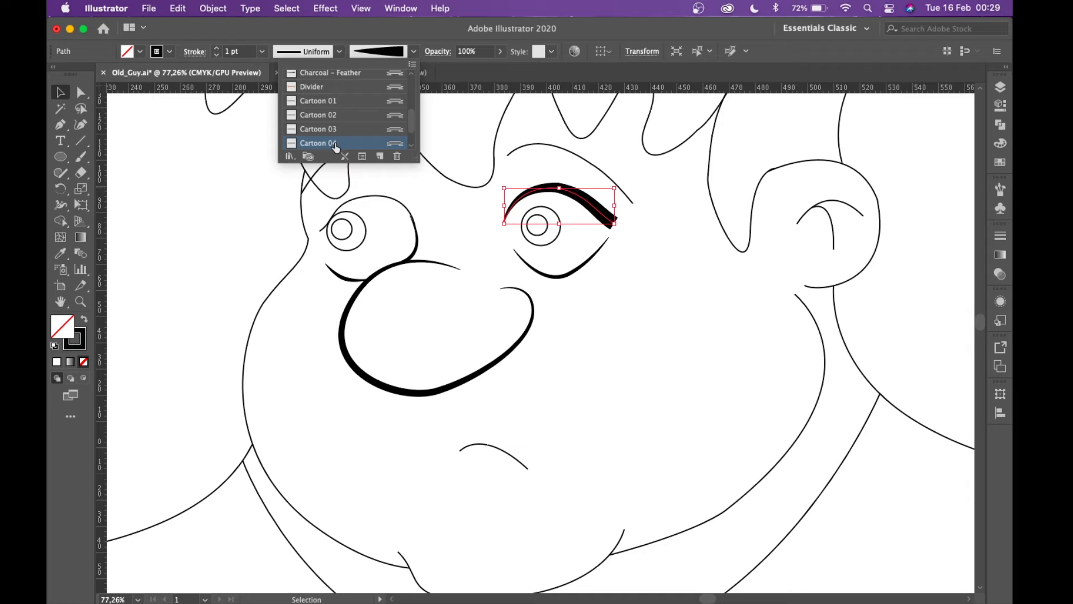
pyautogui.click(216, 56)
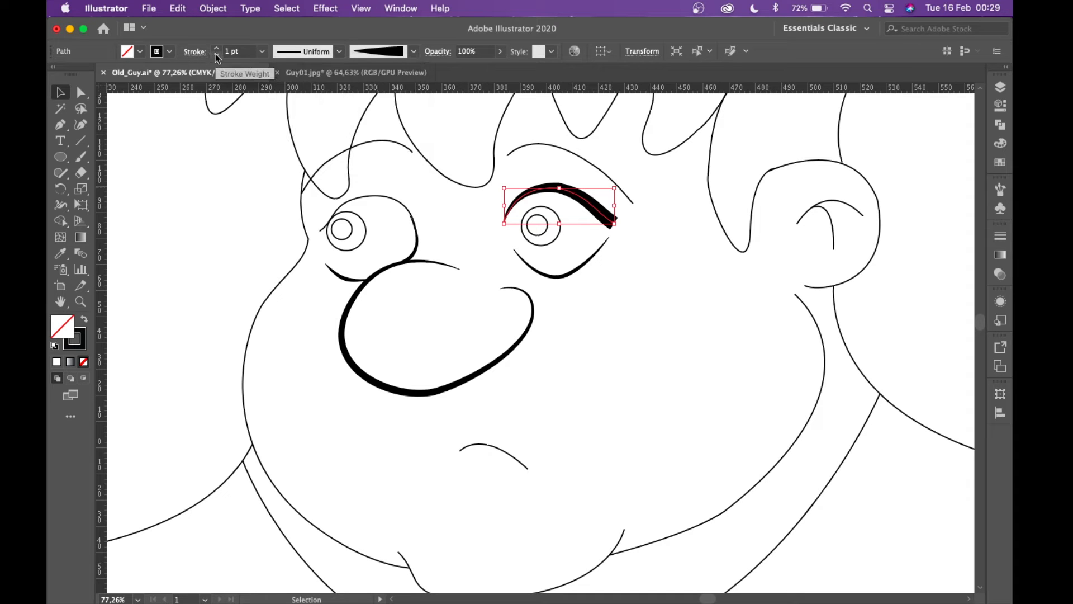
# - Apply the Cartoon 04 brush to the left eye's upper lid and set its stroke weight to 0.5 pt
pyautogui.click(366, 196)
pyautogui.click(414, 51)
pyautogui.click(358, 101)
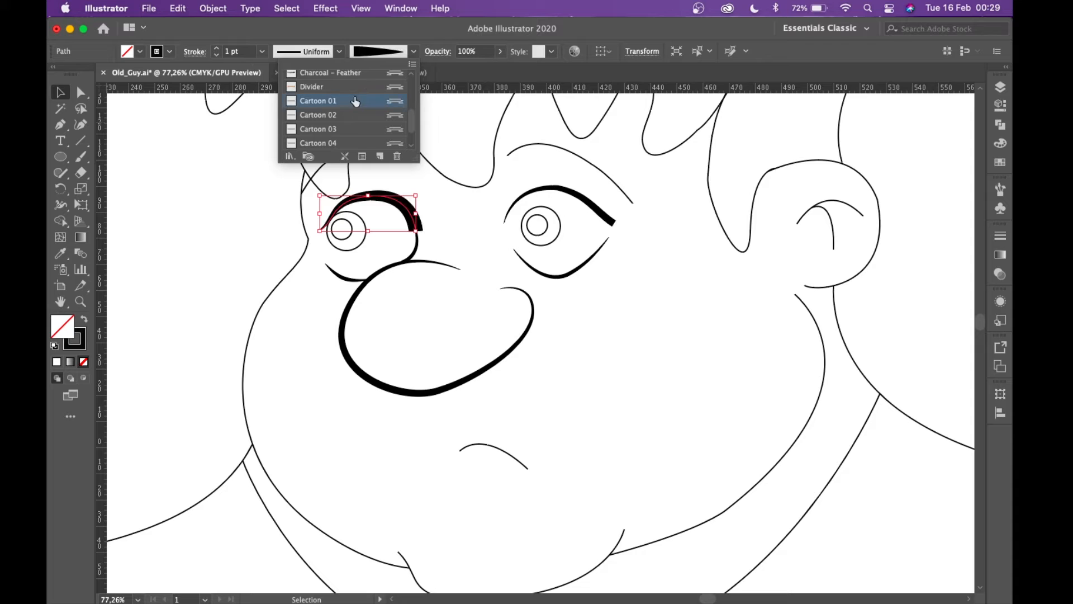
pyautogui.click(338, 143)
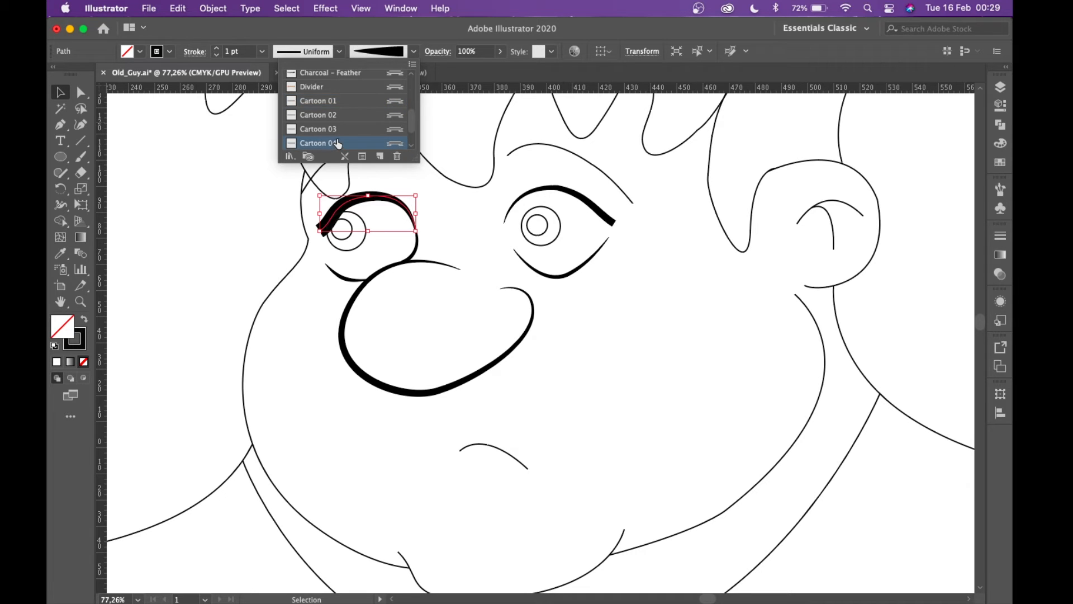
pyautogui.click(217, 54)
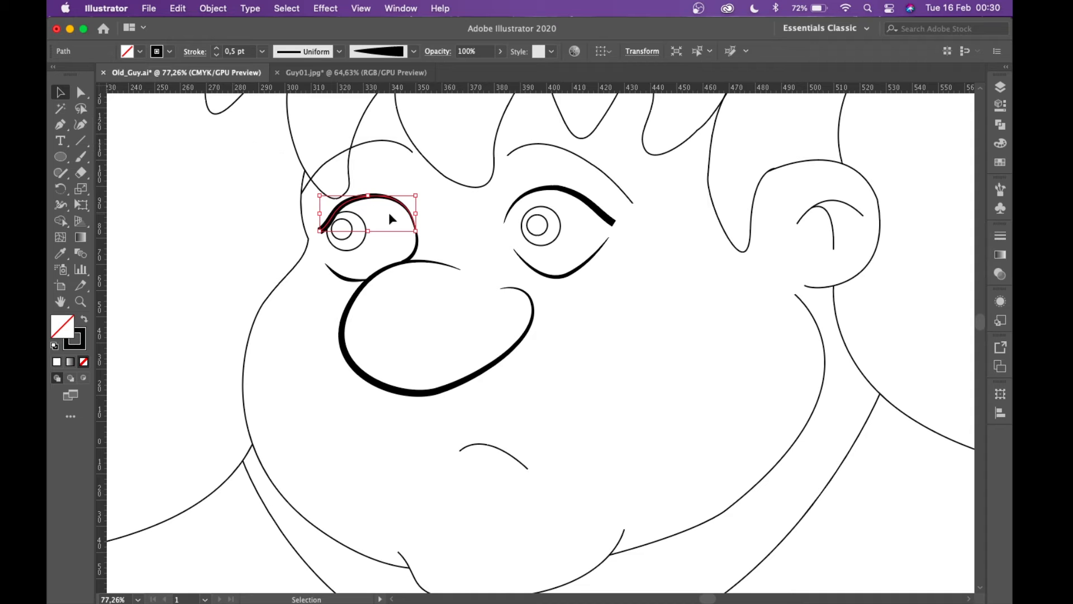
# - Apply the Cartoon 02 brush to the right eye's outer iris circle and set its stroke weight to 0.5 pt
pyautogui.scroll(-1, 388, 212)
pyautogui.click(540, 232)
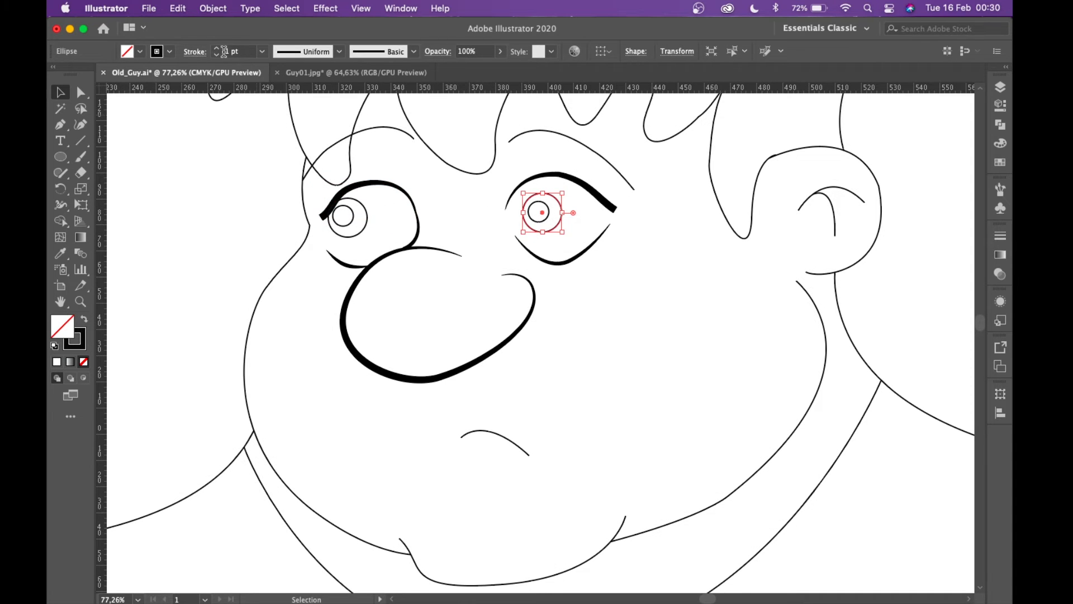
pyautogui.click(412, 52)
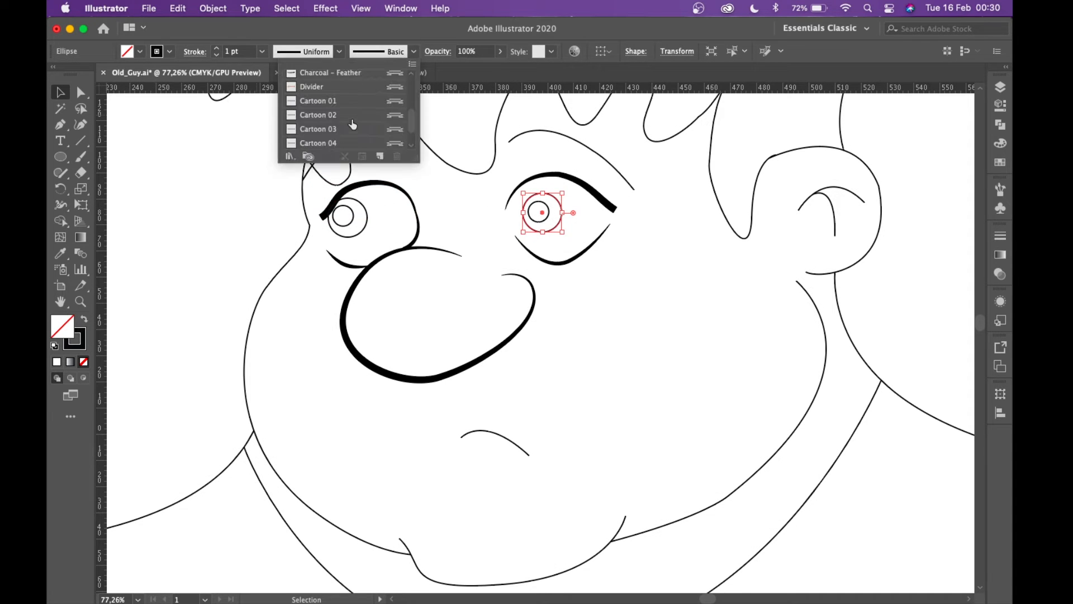
pyautogui.click(352, 116)
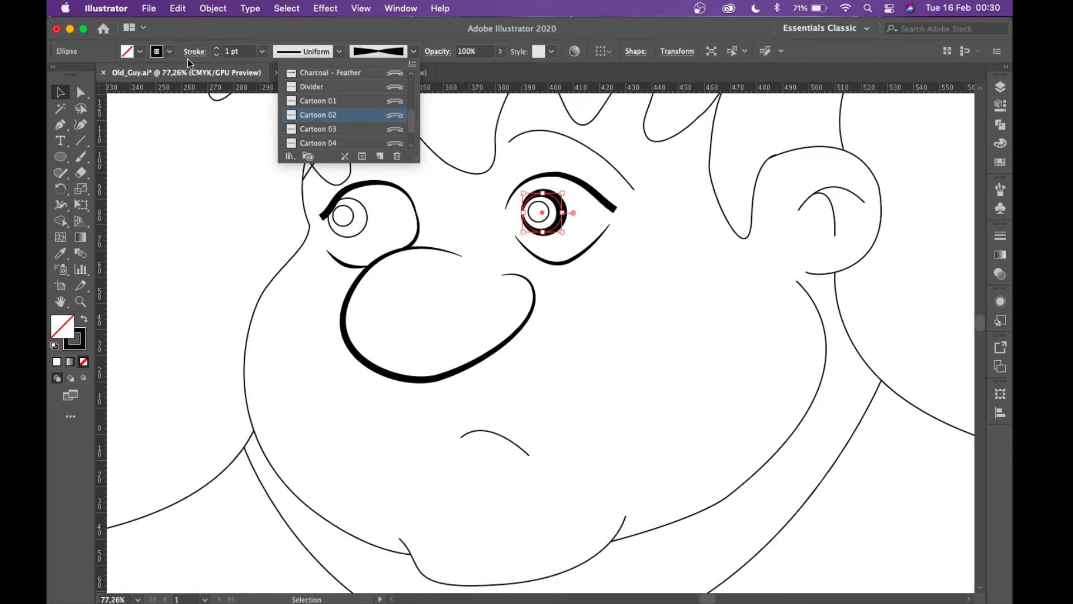
pyautogui.click(216, 55)
pyautogui.click(216, 56)
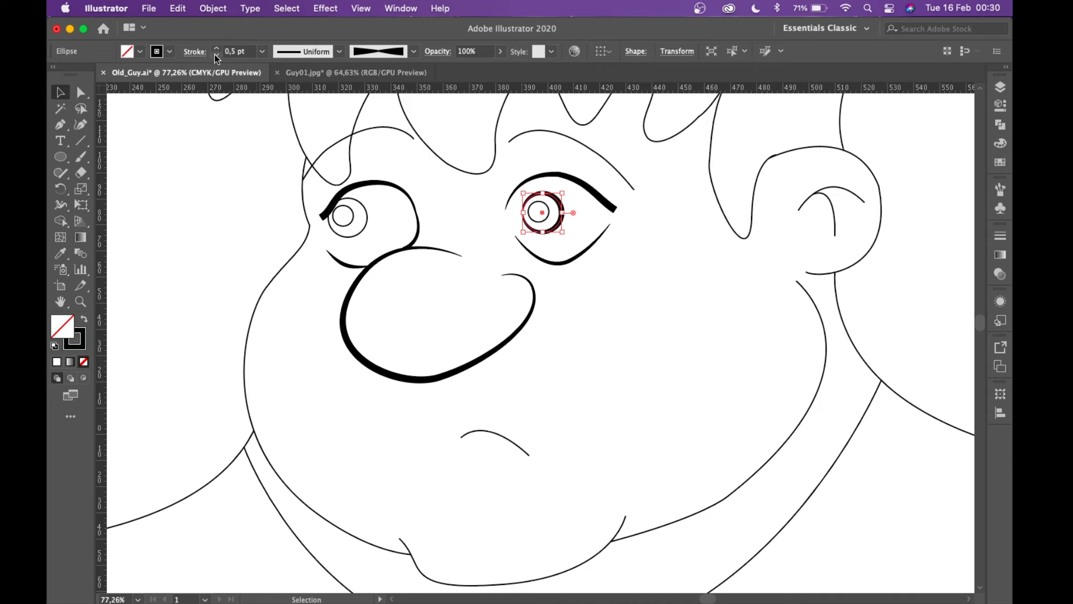
# - Apply the Cartoon 03 brush to the left eye's outer iris circle with a 0.5 pt stroke weight
pyautogui.click(366, 231)
pyautogui.click(413, 51)
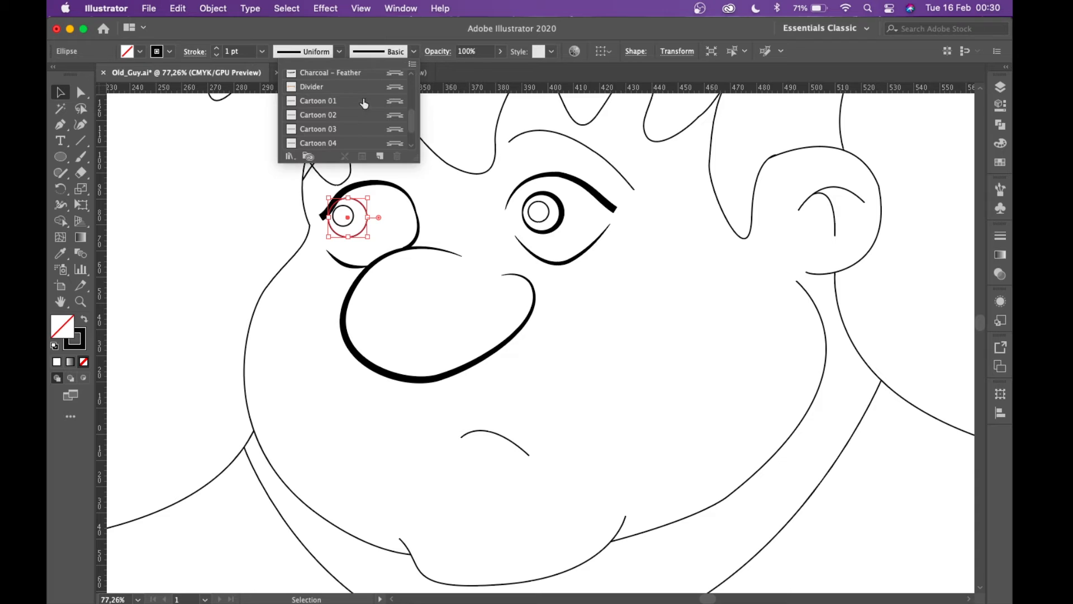
pyautogui.click(339, 115)
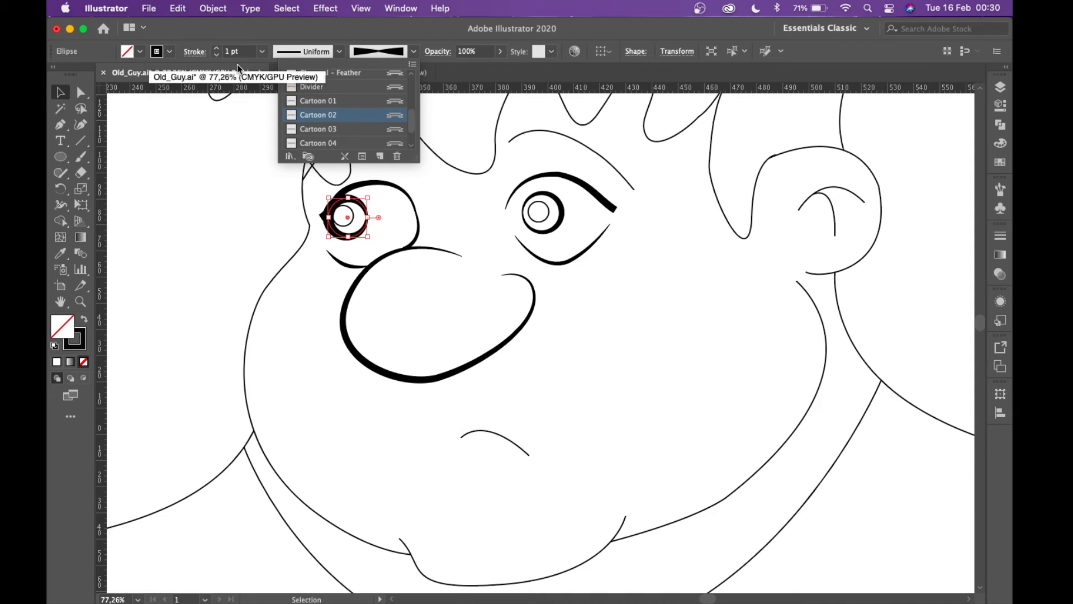
pyautogui.click(326, 128)
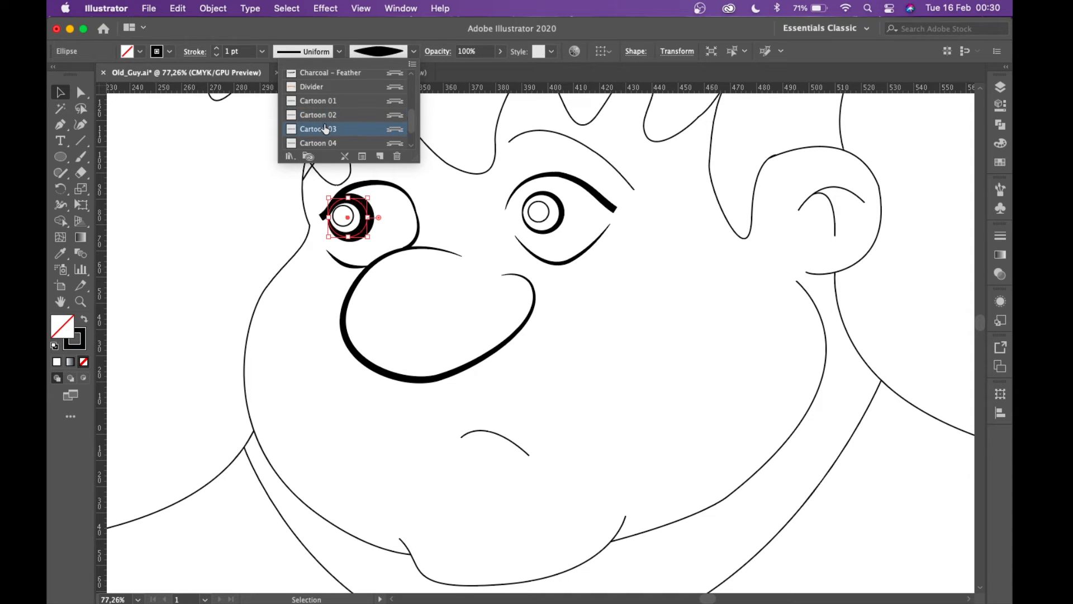
pyautogui.click(216, 54)
pyautogui.click(215, 55)
pyautogui.click(216, 54)
pyautogui.click(216, 48)
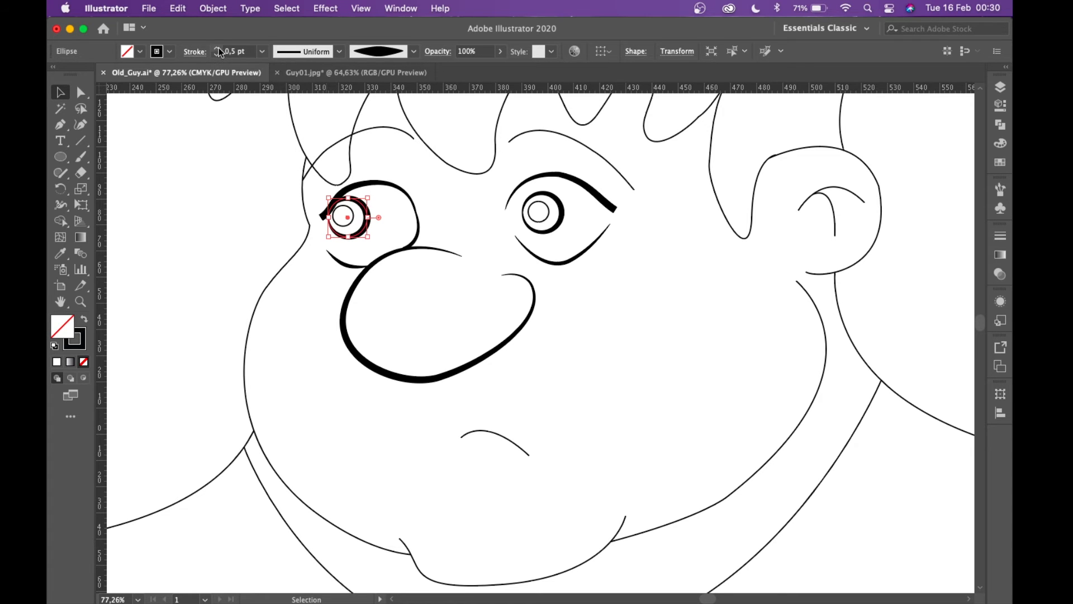
pyautogui.scroll(-2, 328, 162)
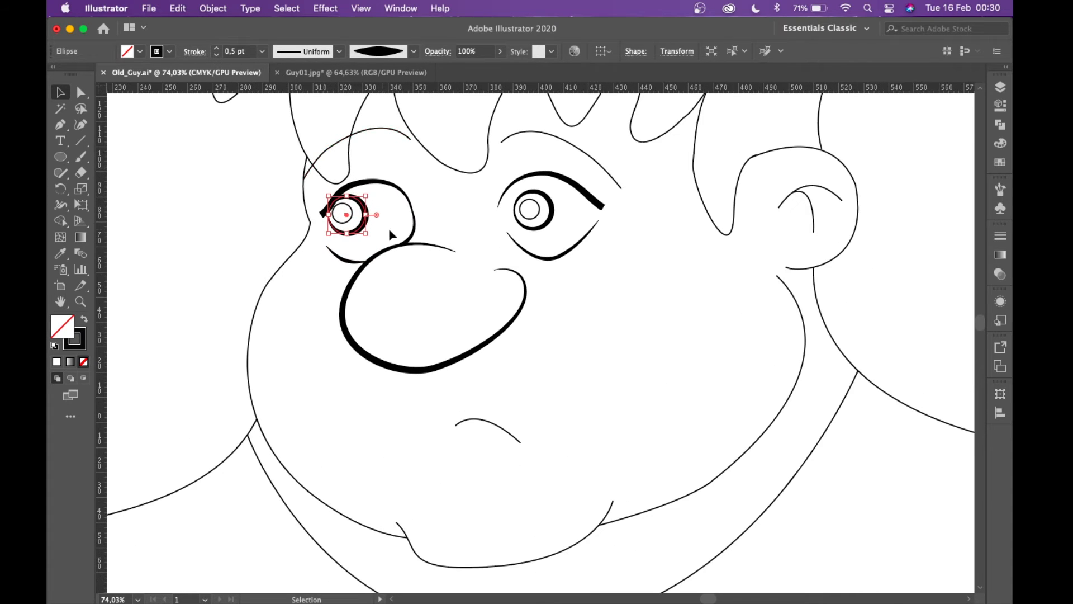
# - Apply the Cartoon 01 brush to the right eyebrow and set its stroke weight to 2 pt
pyautogui.click(528, 220)
pyautogui.scroll(2, 525, 240)
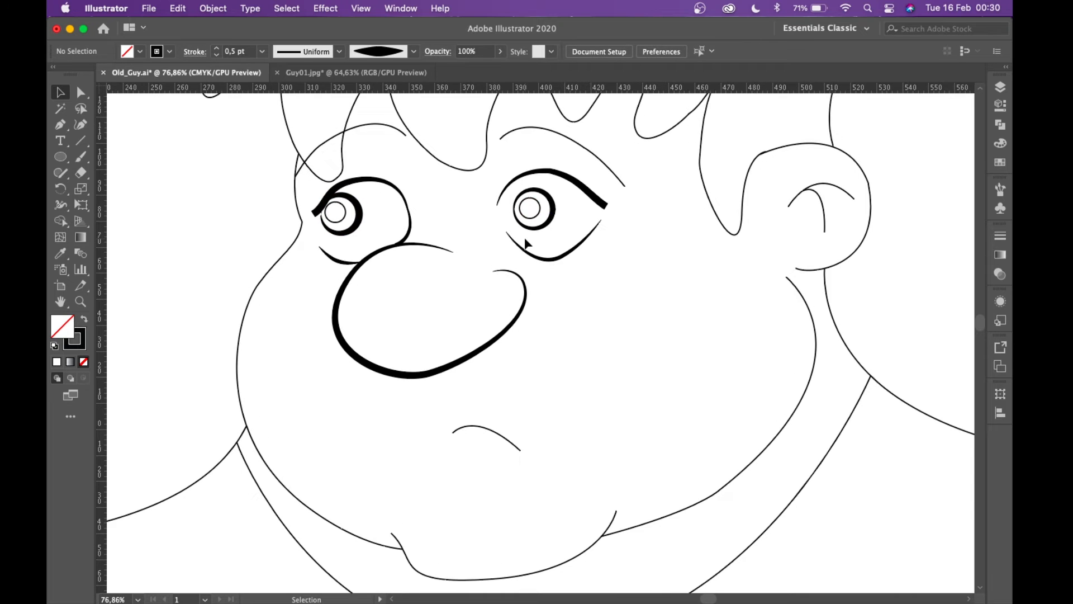
pyautogui.click(551, 200)
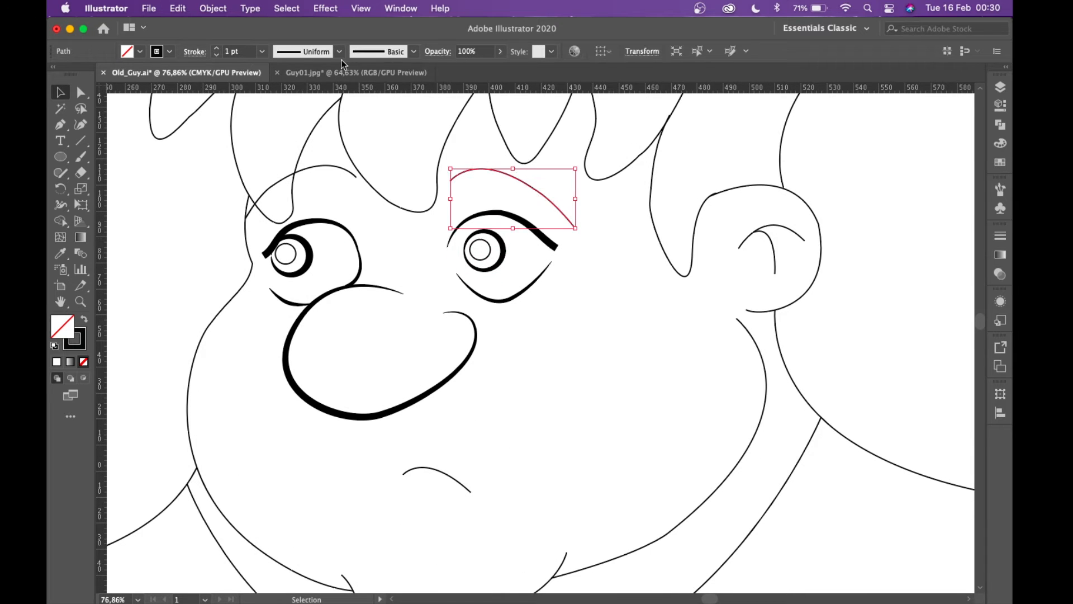
pyautogui.click(415, 52)
pyautogui.click(367, 101)
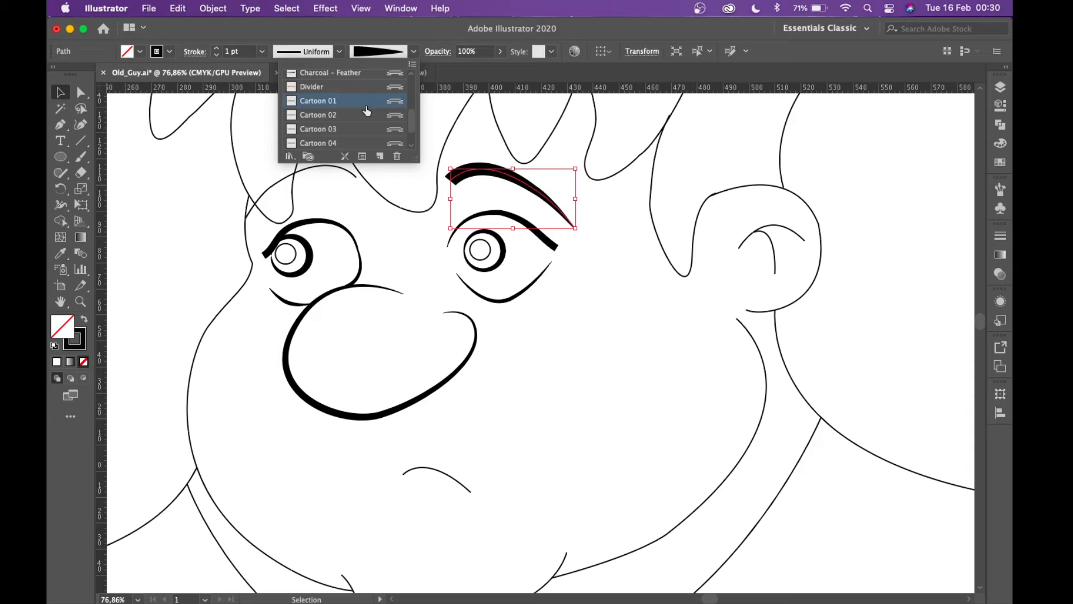
pyautogui.click(216, 48)
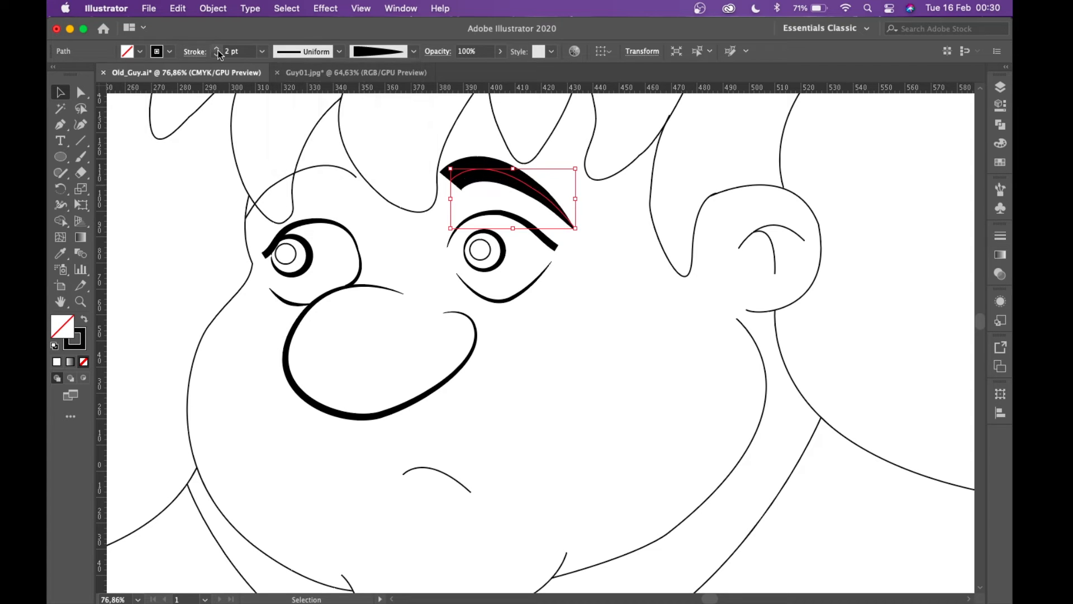
# - Apply the Cartoon 01 brush to the left eyebrow with a 2 pt stroke weight
pyautogui.click(336, 167)
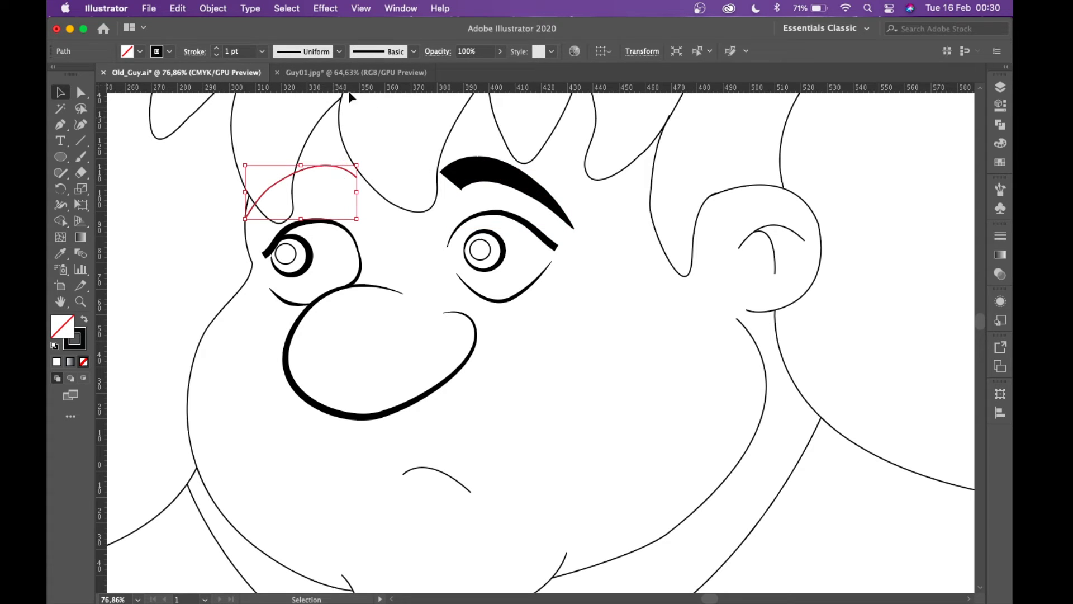
pyautogui.click(414, 52)
pyautogui.click(341, 143)
pyautogui.click(331, 115)
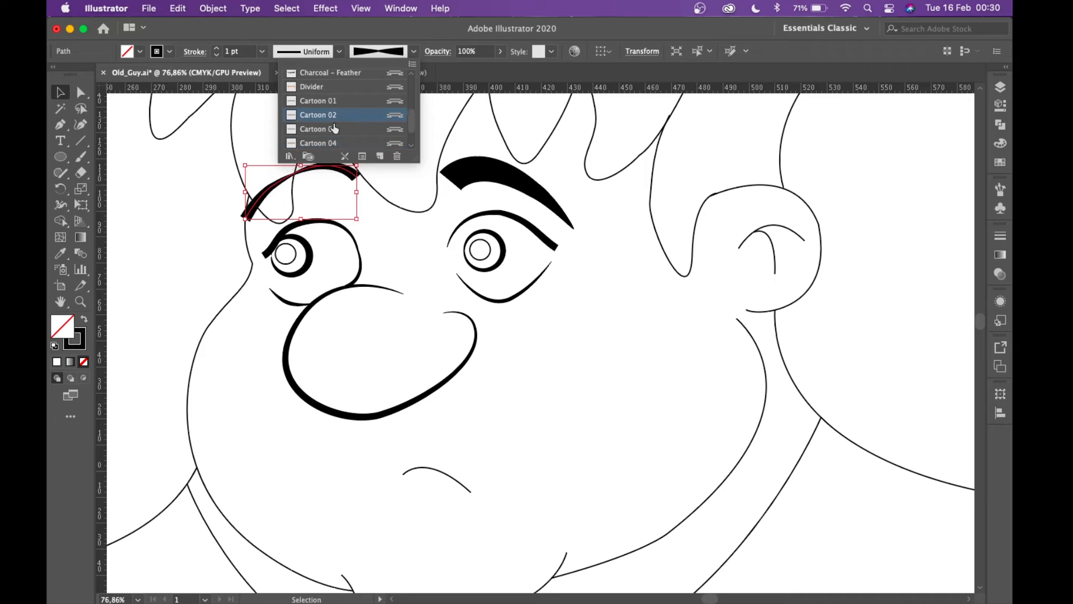
pyautogui.click(334, 129)
pyautogui.click(332, 102)
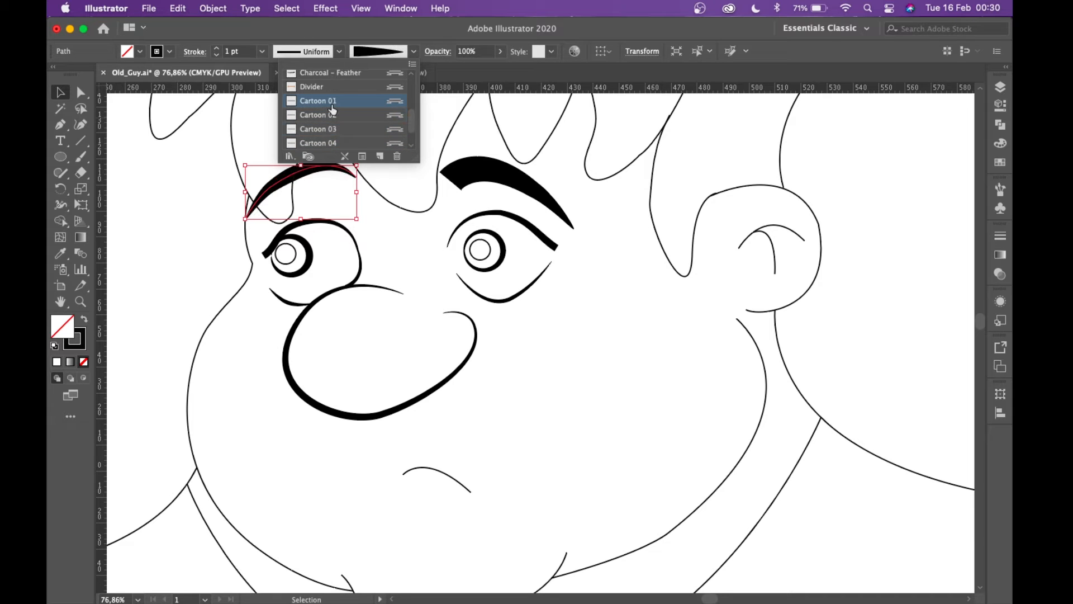
pyautogui.click(218, 50)
pyautogui.click(219, 50)
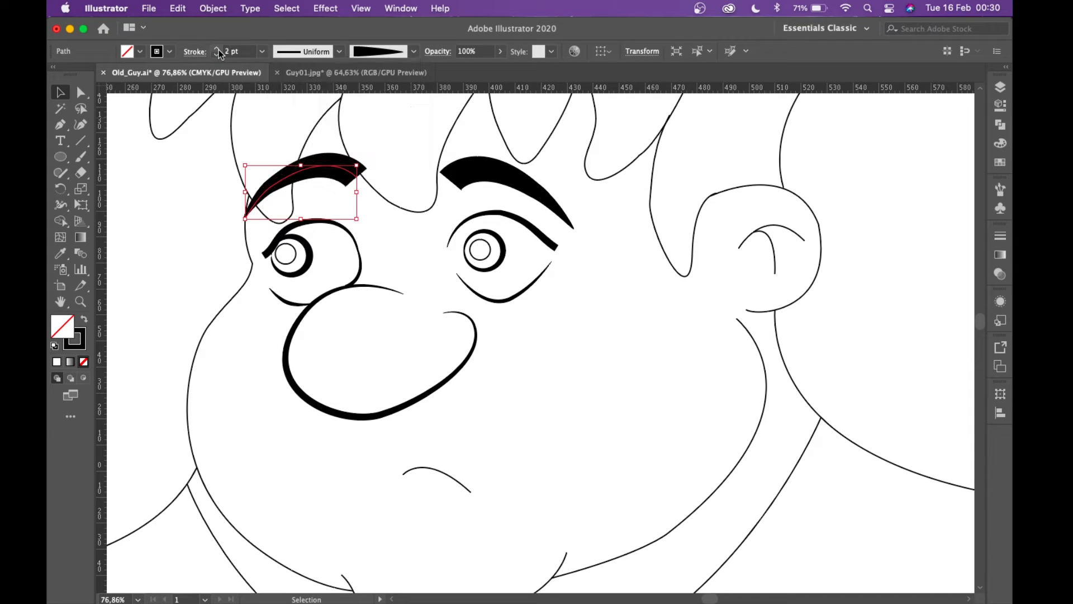
# - Apply the Cartoon 03 brush to the mouth line and set its stroke weight to 0.75 pt
pyautogui.scroll(-2, 442, 333)
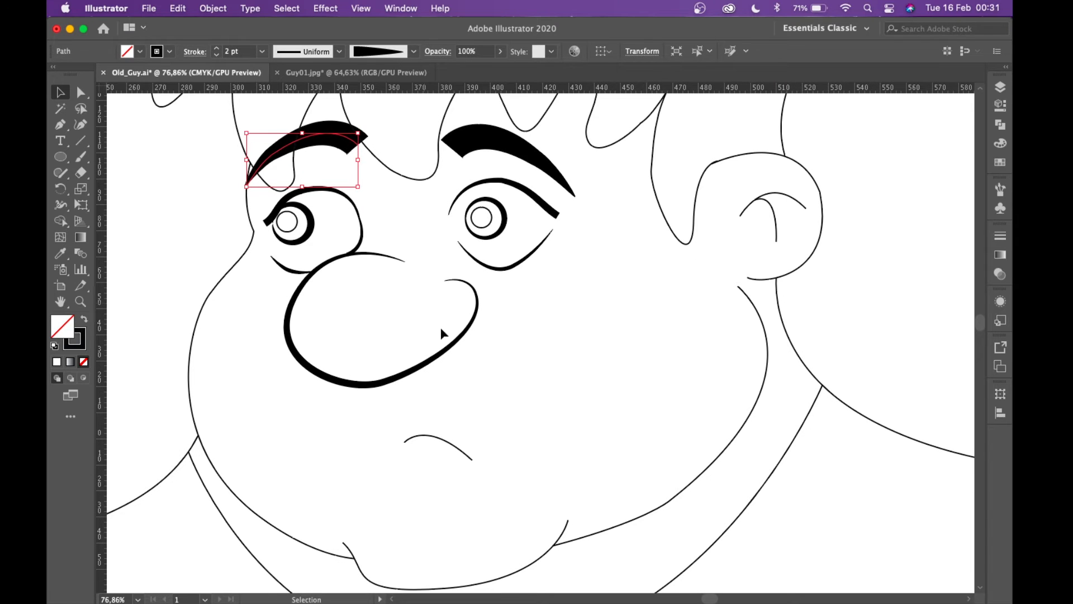
pyautogui.click(459, 445)
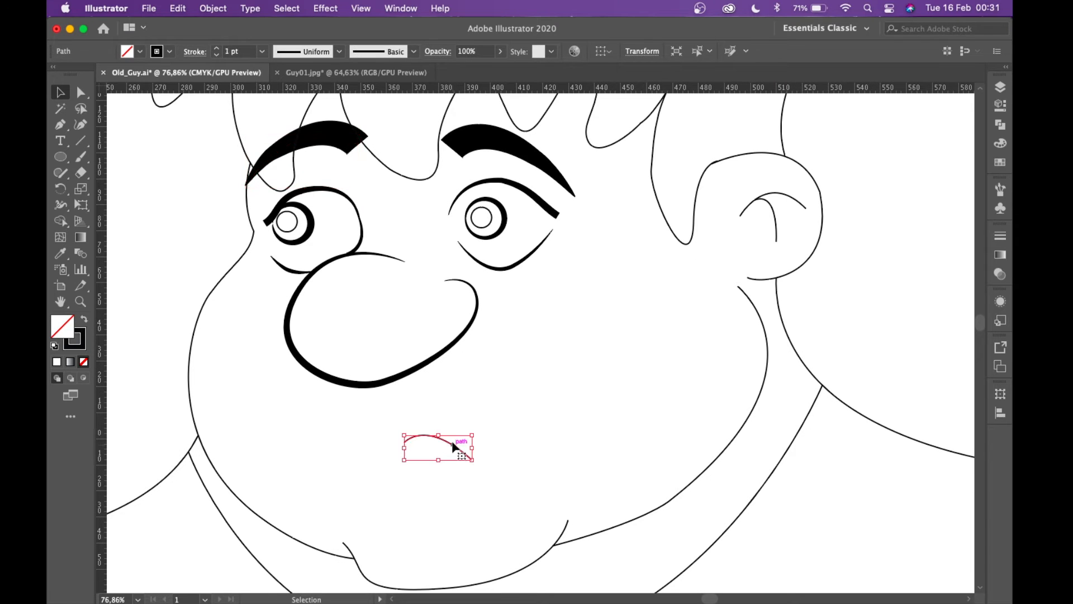
pyautogui.click(413, 53)
pyautogui.click(320, 116)
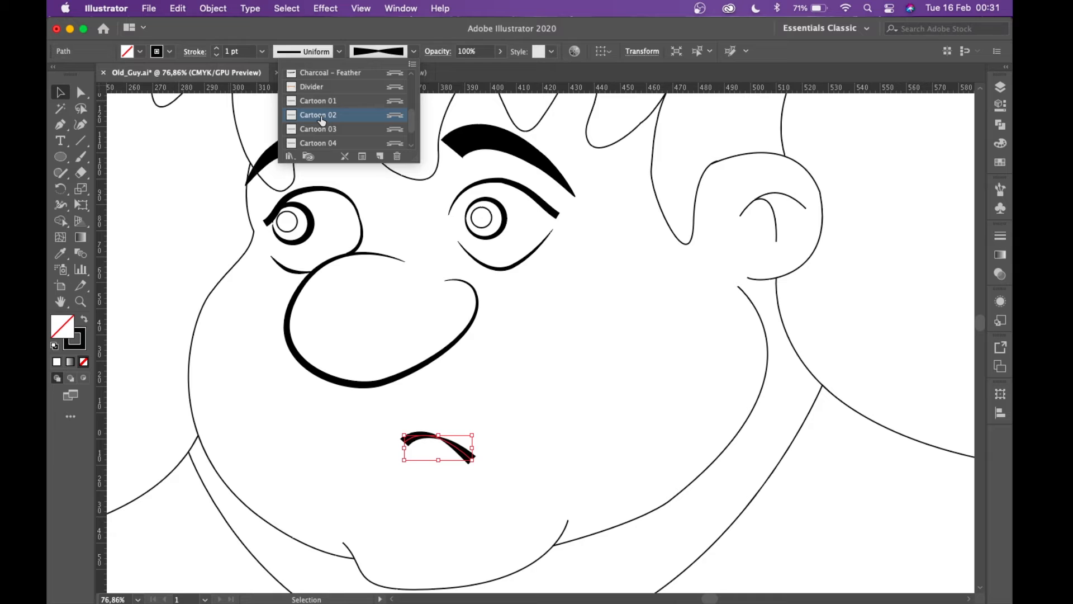
pyautogui.click(323, 130)
pyautogui.click(217, 48)
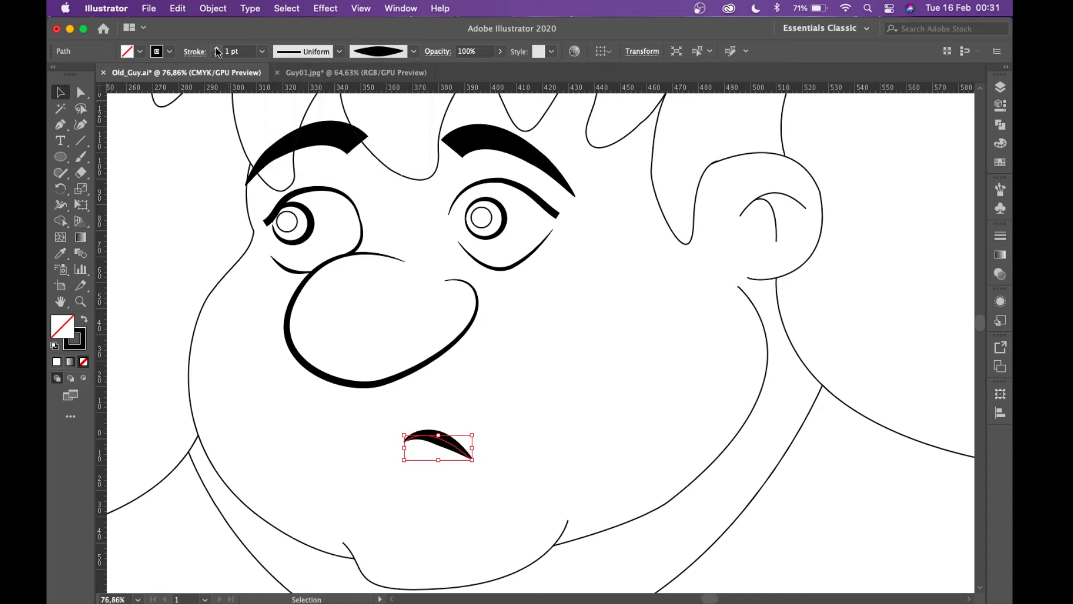
pyautogui.click(217, 49)
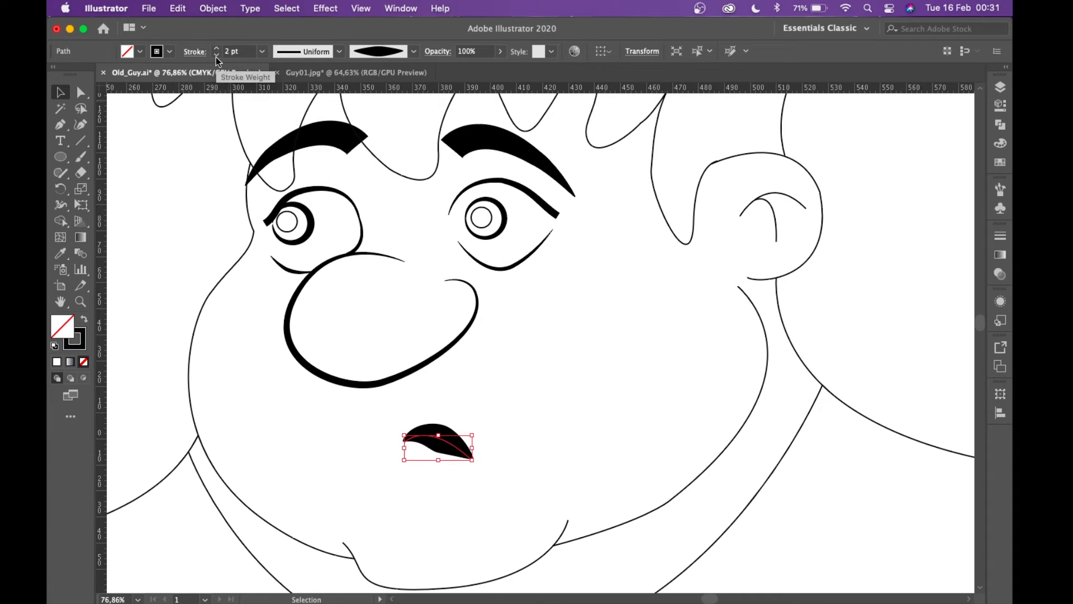
pyautogui.click(216, 56)
pyautogui.click(217, 55)
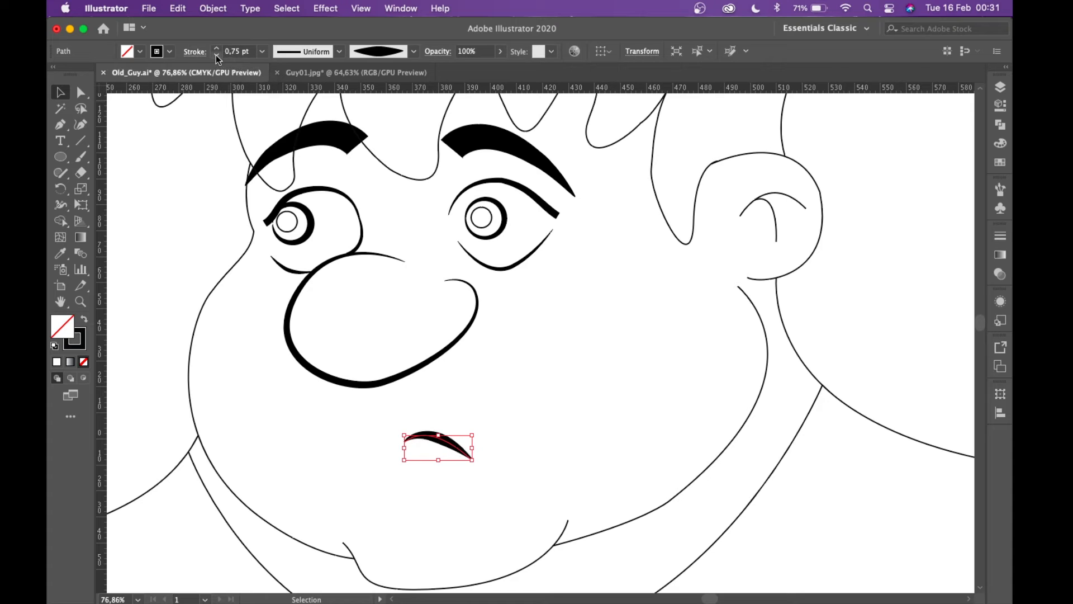
# - Apply the Cartoon 03 brush to the upper arched line inside the ear
pyautogui.scroll(-4, 215, 200)
pyautogui.scroll(-1, 214, 202)
pyautogui.scroll(3, 215, 201)
pyautogui.hscroll(2, 215, 201)
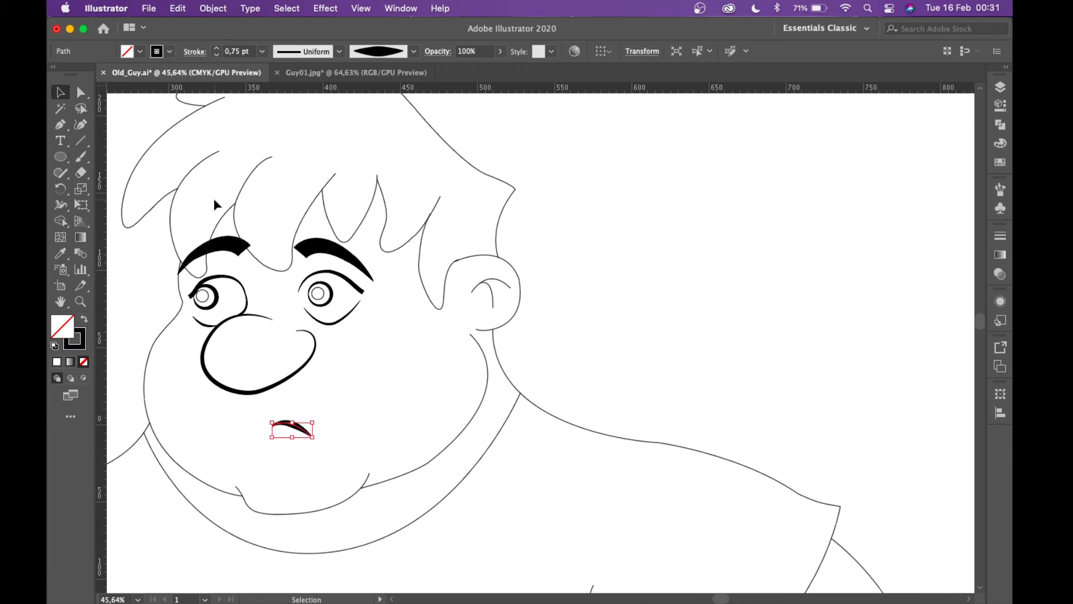
pyautogui.click(474, 294)
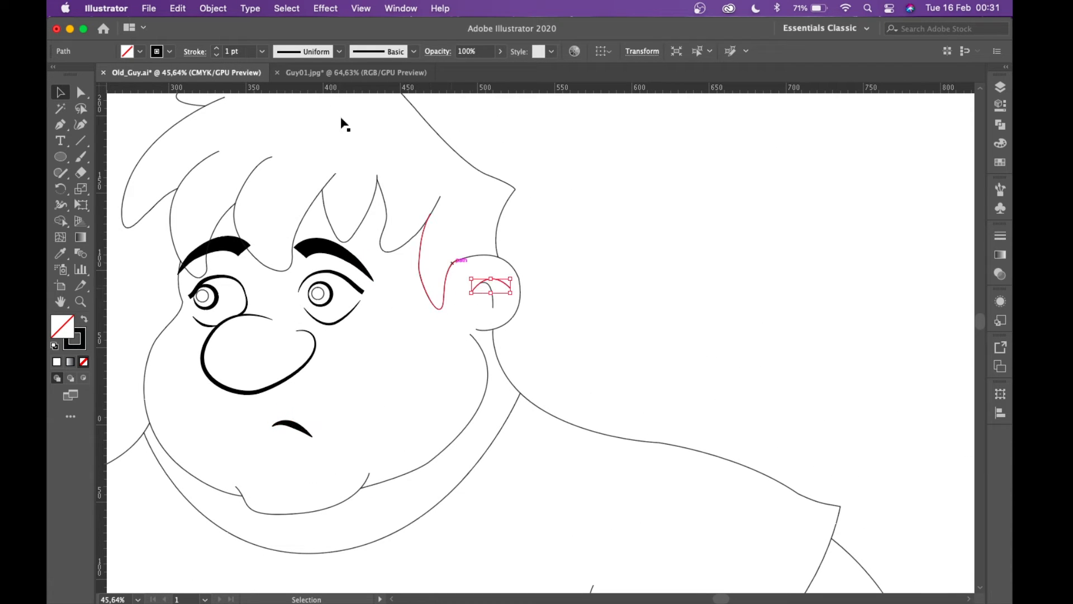
pyautogui.click(414, 51)
pyautogui.click(330, 129)
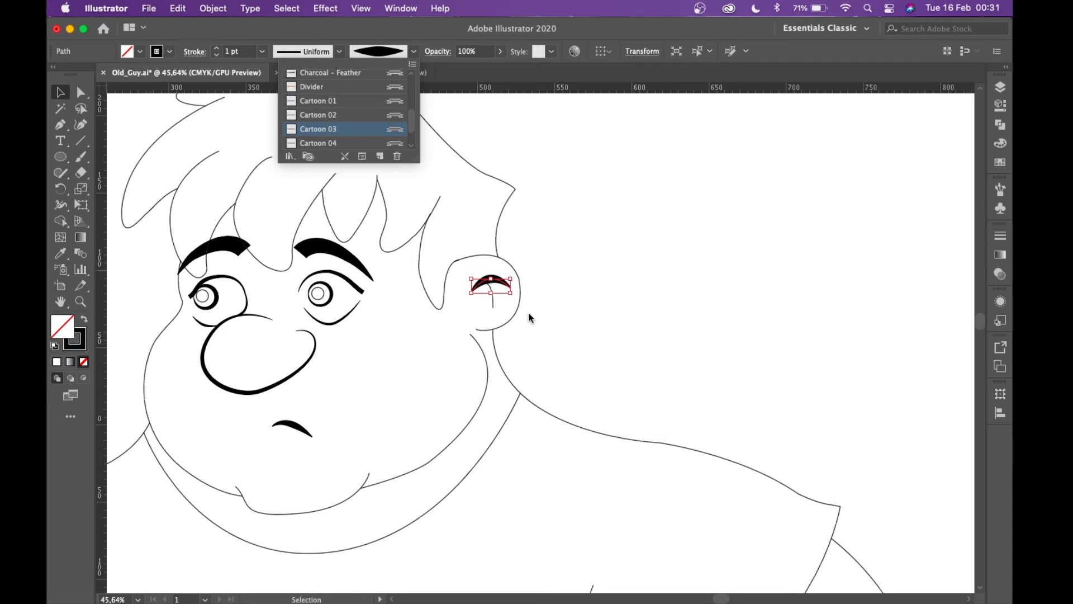
# - Apply the Cartoon 04 brush to the vertical inner ear line and set its stroke weight to 0.75 pt
pyautogui.click(491, 297)
pyautogui.click(414, 51)
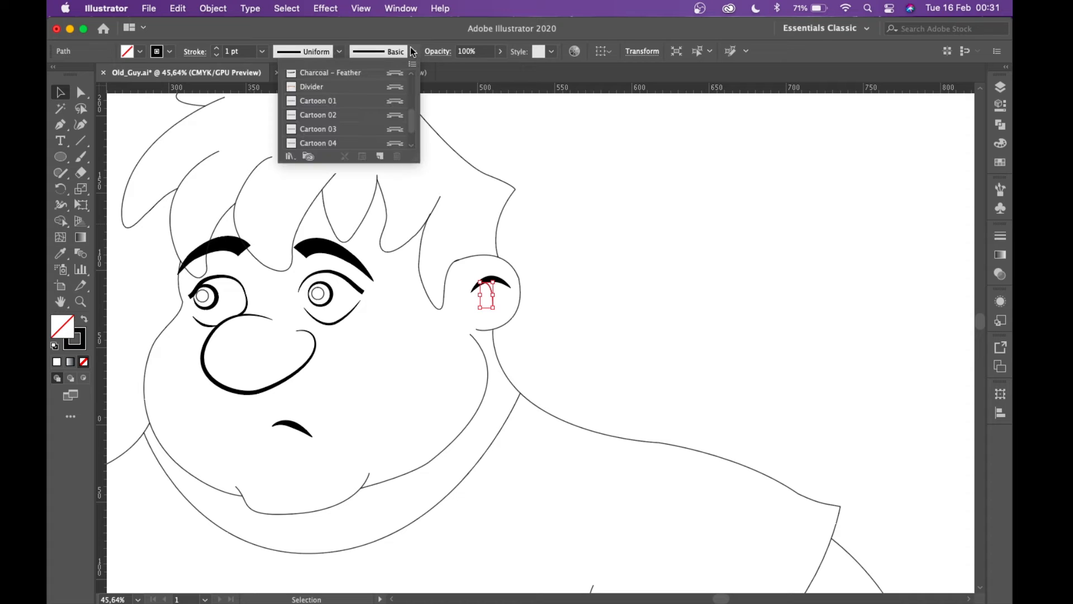
pyautogui.click(338, 101)
pyautogui.click(334, 144)
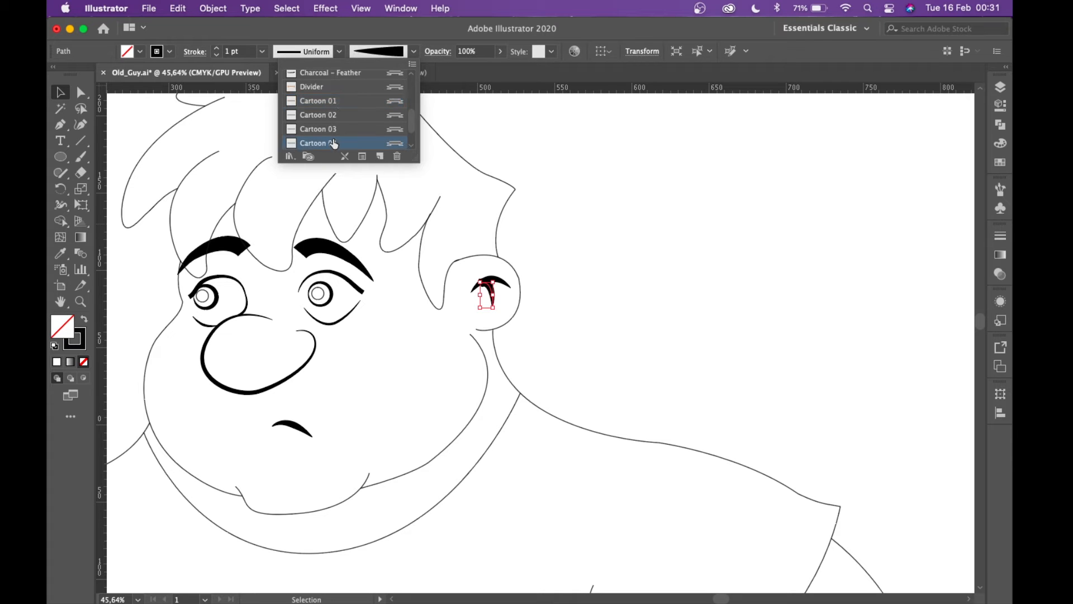
pyautogui.click(216, 54)
# - Apply the Cartoon 03 brush to the ear's outer contour and reduce its stroke weight to 0.75 pt
pyautogui.scroll(-3, 471, 257)
pyautogui.hscroll(-2, 471, 256)
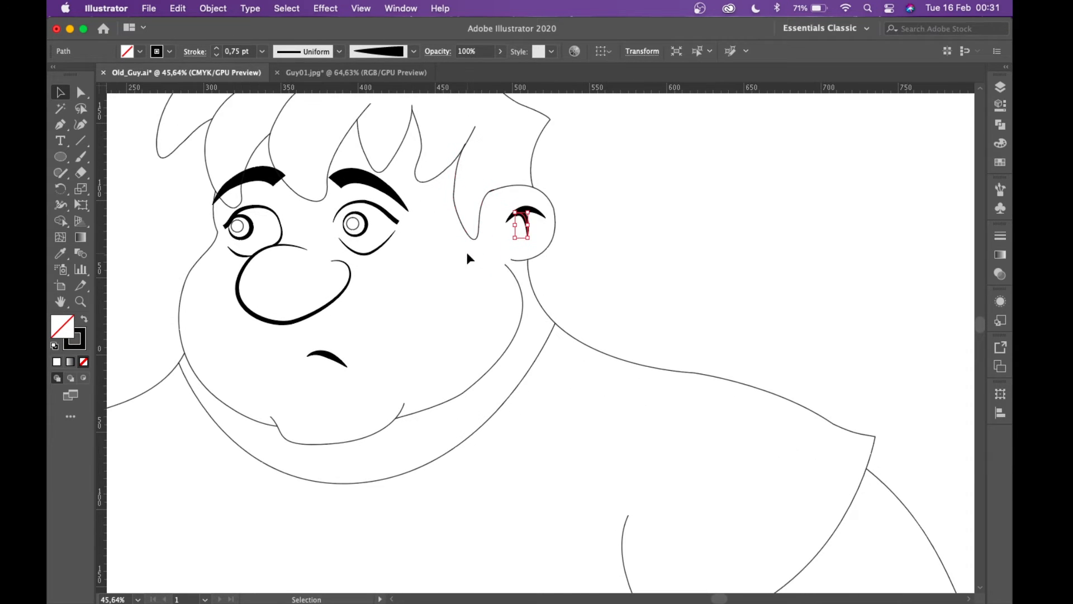
pyautogui.click(520, 261)
pyautogui.click(414, 51)
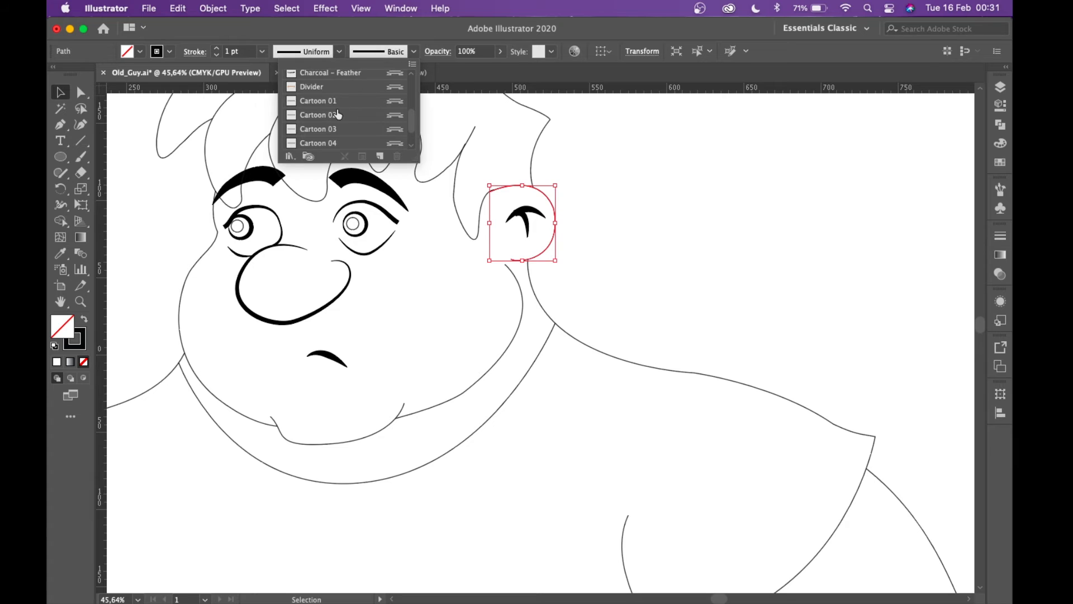
pyautogui.click(338, 119)
pyautogui.click(336, 130)
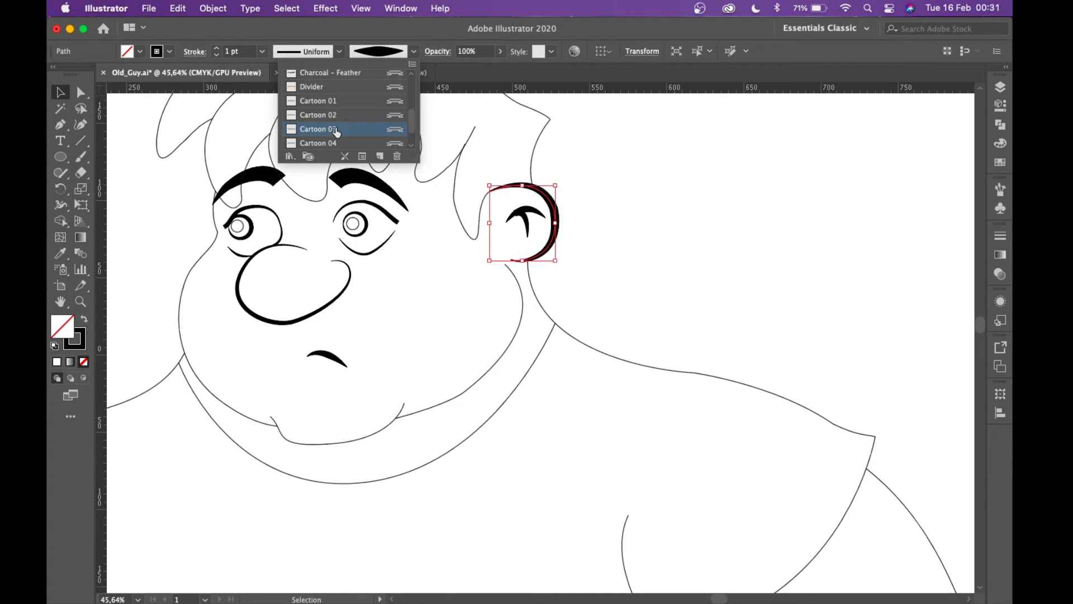
pyautogui.click(218, 54)
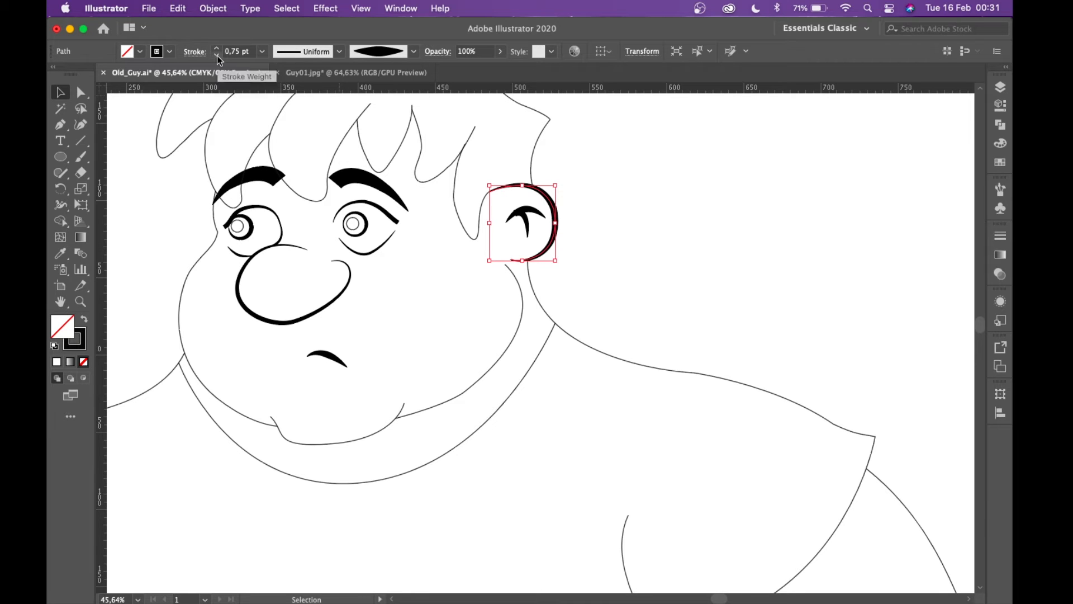
# - Apply the Cartoon 01 brush to the path forming the right neck, shoulder and sleeve, and deselect it
pyautogui.scroll(-2, 599, 279)
pyautogui.hscroll(-1, 600, 280)
pyautogui.click(546, 265)
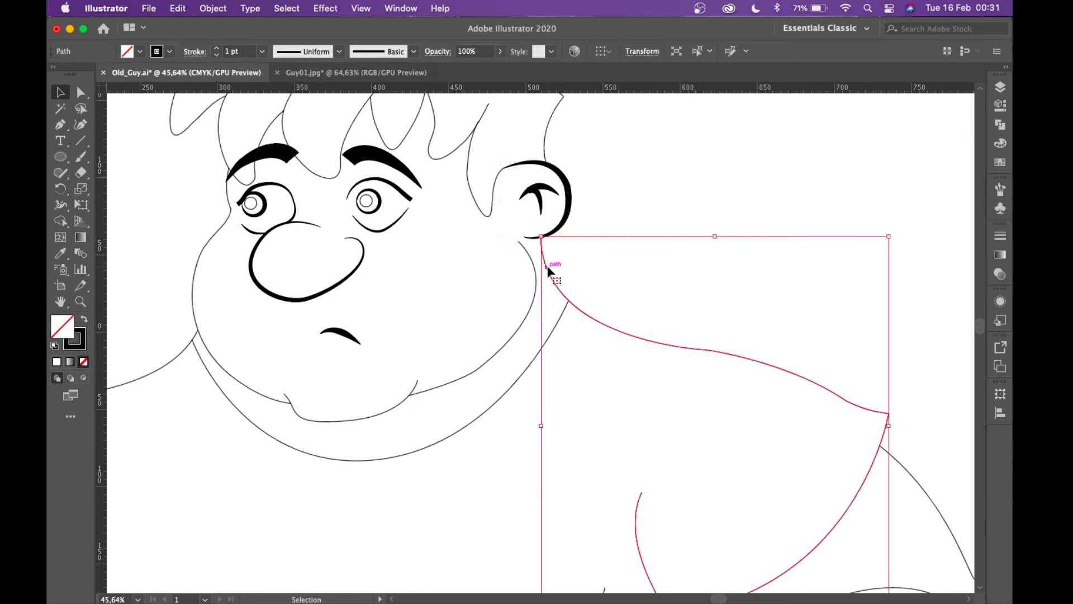
pyautogui.keyDown('alt'); pyautogui.scroll(-2, 505, 227); pyautogui.keyUp('alt')
pyautogui.click(414, 51)
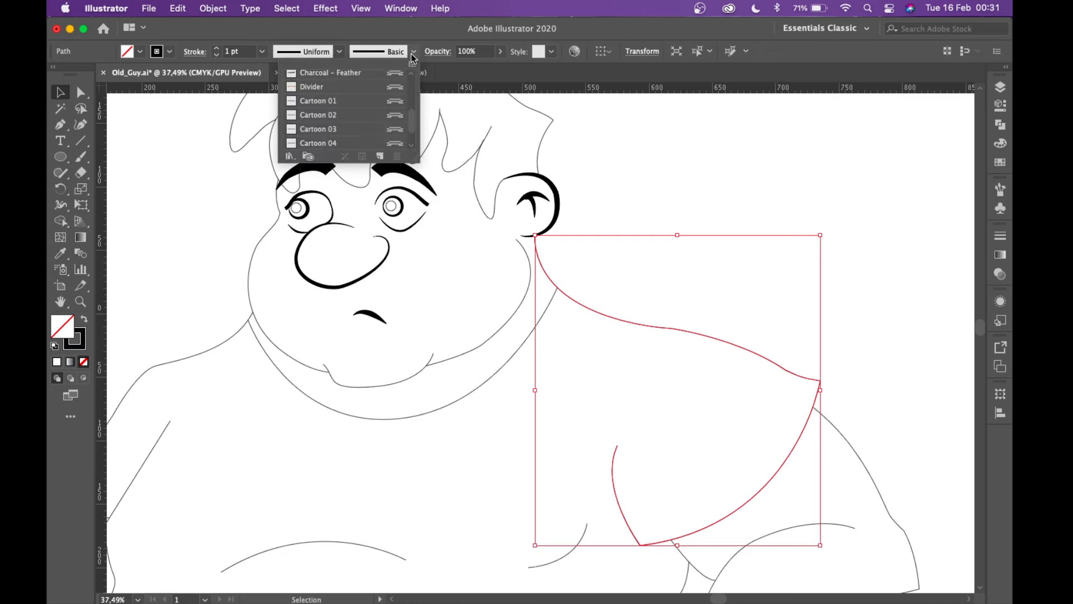
pyautogui.click(363, 101)
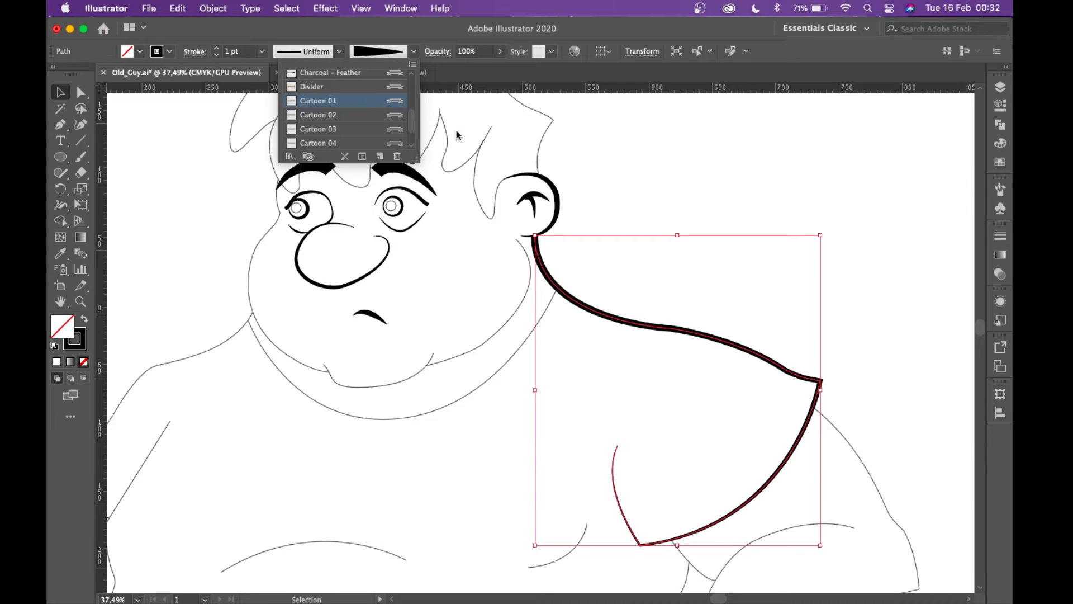
pyautogui.click(642, 192)
# - Apply the Cartoon 02 brush to the hair outline at the back of the head and Cartoon 01 to the top front tuft
pyautogui.hscroll(1, 641, 192)
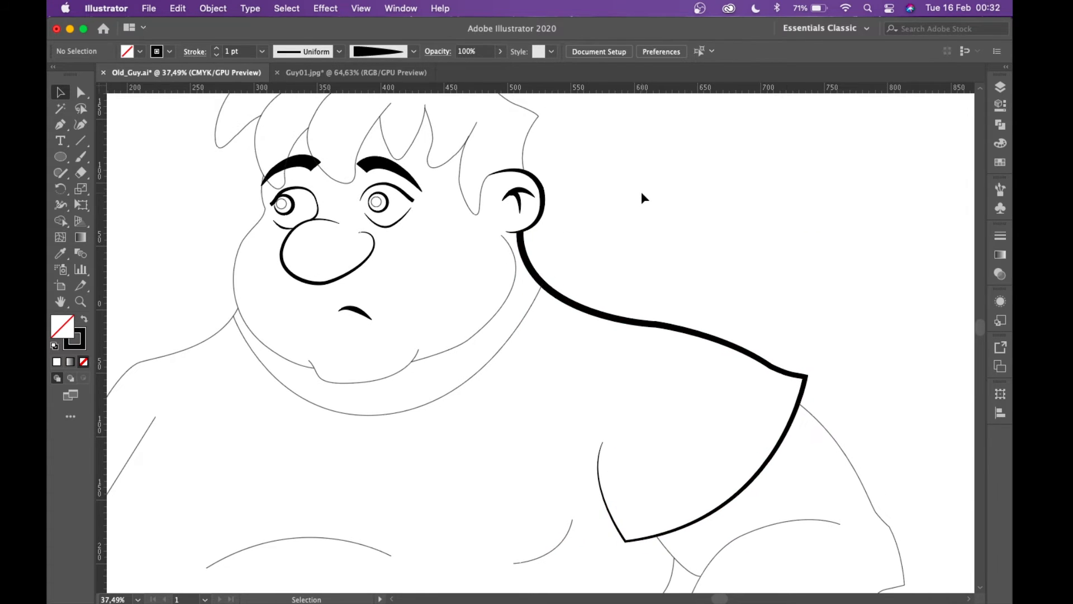
pyautogui.click(522, 153)
pyautogui.scroll(5, 522, 158)
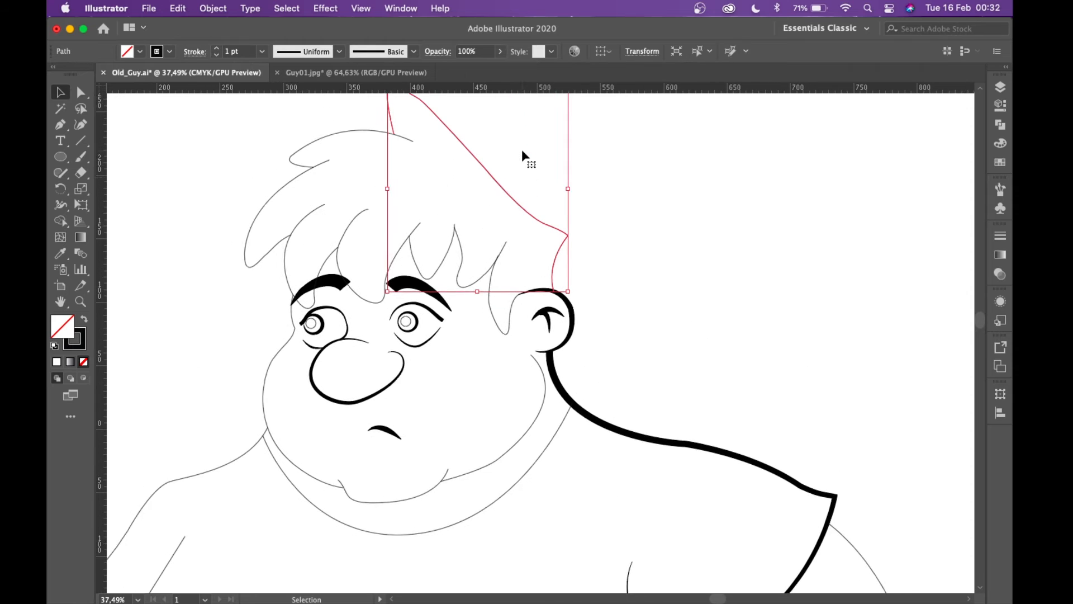
pyautogui.click(413, 51)
pyautogui.click(334, 116)
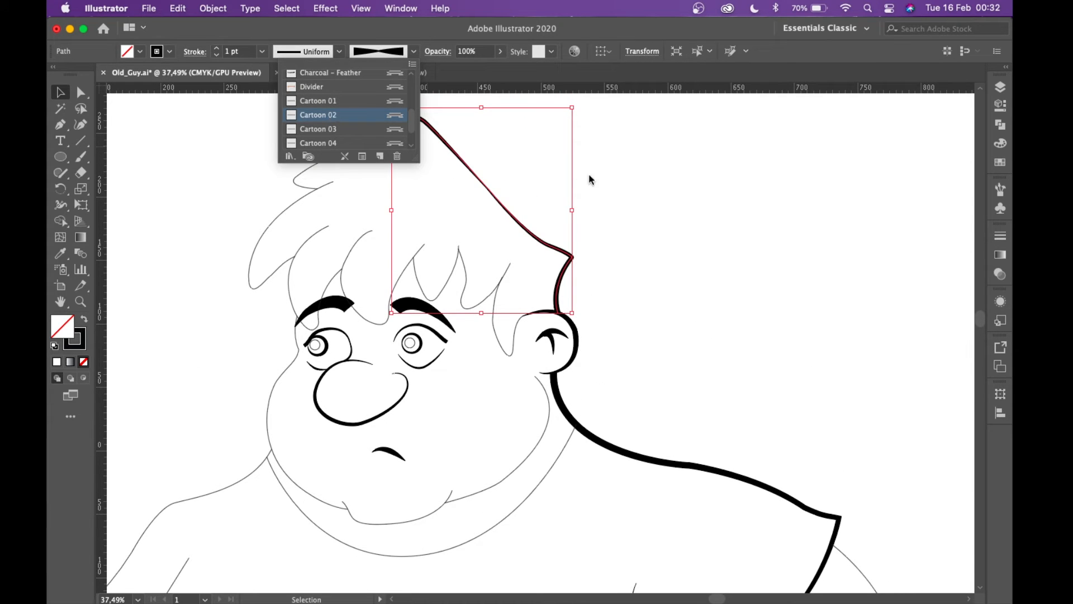
pyautogui.click(363, 151)
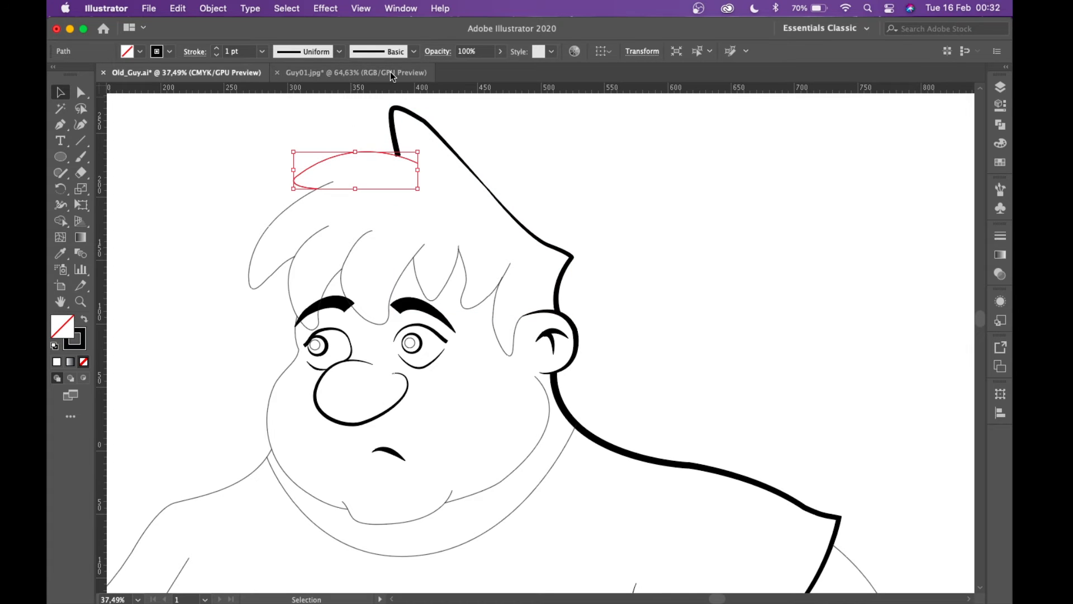
pyautogui.click(414, 52)
pyautogui.click(360, 101)
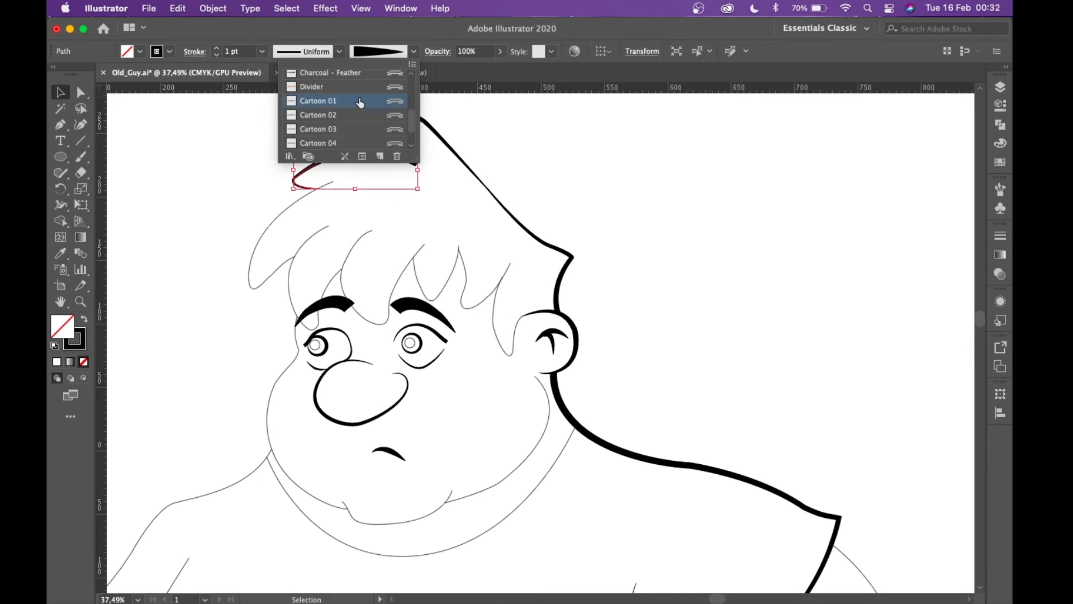
# - Apply the Cartoon 01 brush to the leftmost hair lock and to the neighbouring fringe lock above the left eyebrow
pyautogui.hscroll(-4, 556, 177)
pyautogui.click(366, 211)
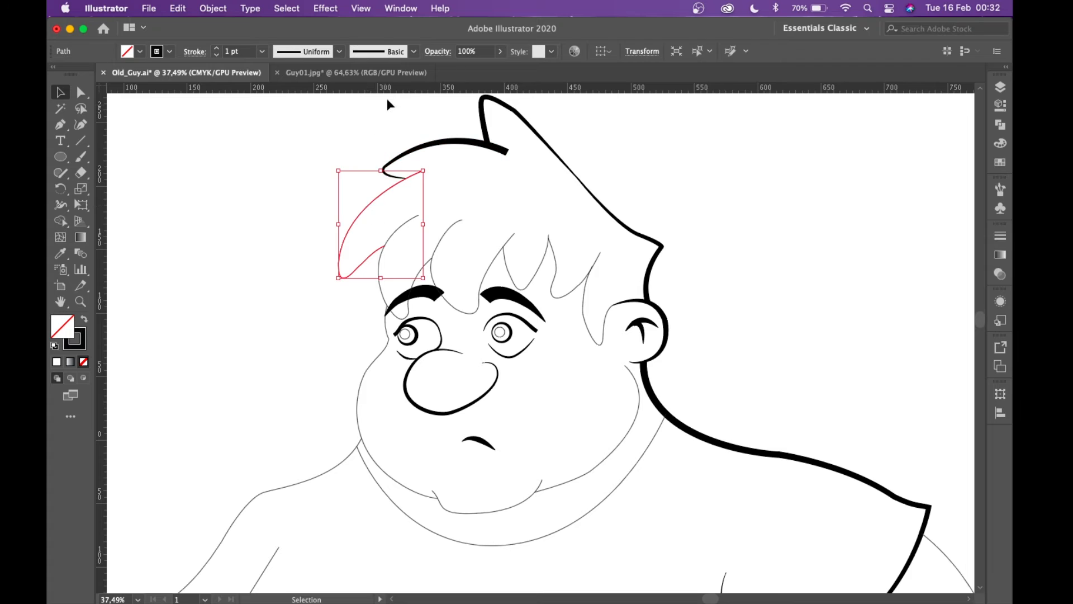
pyautogui.click(414, 52)
pyautogui.click(338, 116)
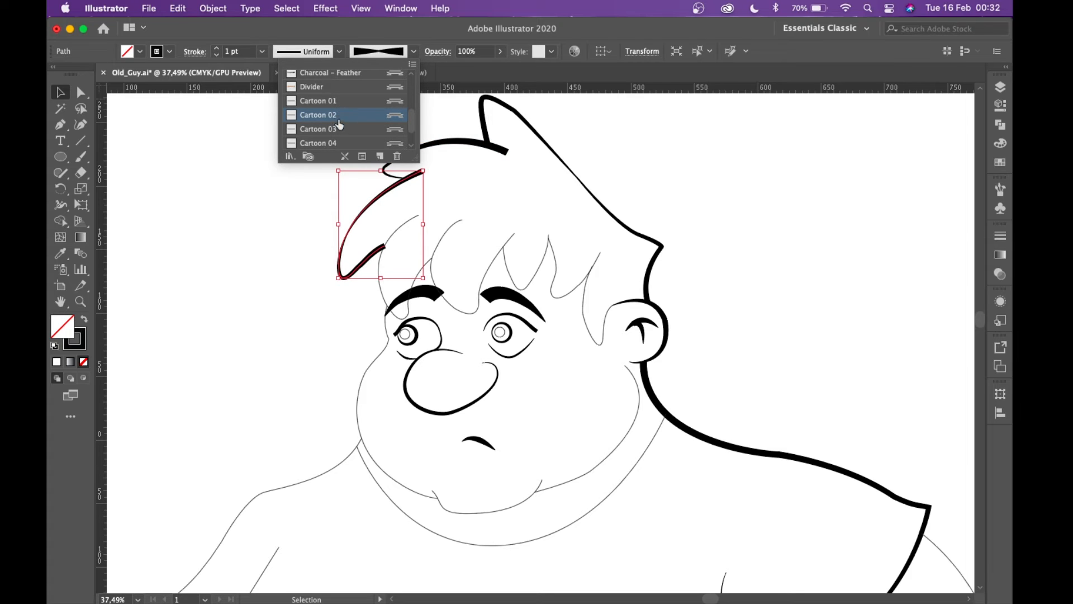
pyautogui.click(345, 103)
pyautogui.click(299, 202)
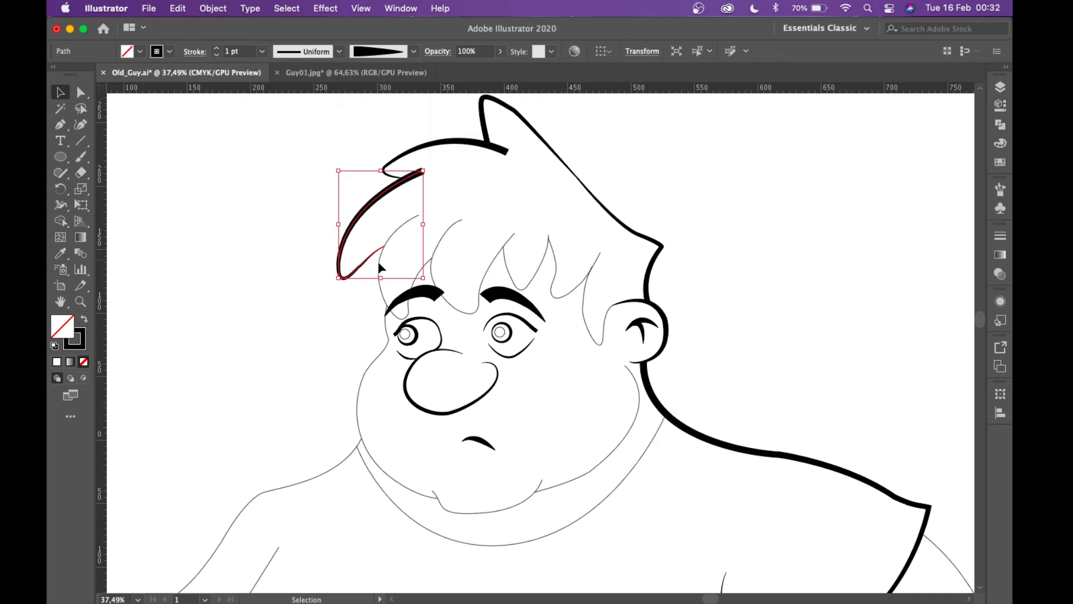
pyautogui.click(381, 258)
pyautogui.click(414, 51)
pyautogui.click(339, 102)
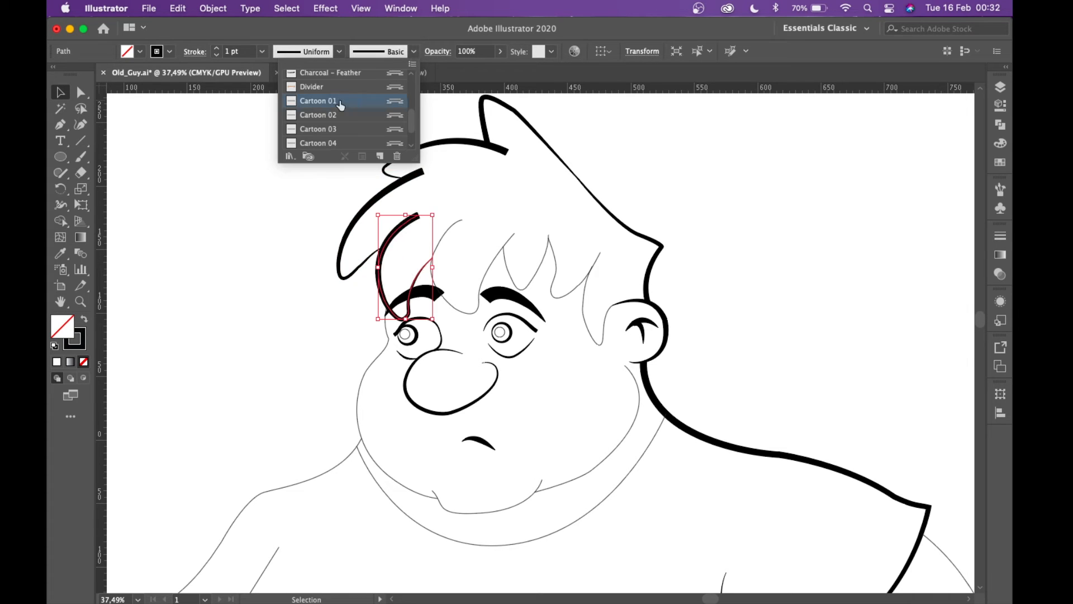
# - Try the Cartoon 03 brush on the fringe lock above the left eyebrow and restore Cartoon 01
pyautogui.click(444, 232)
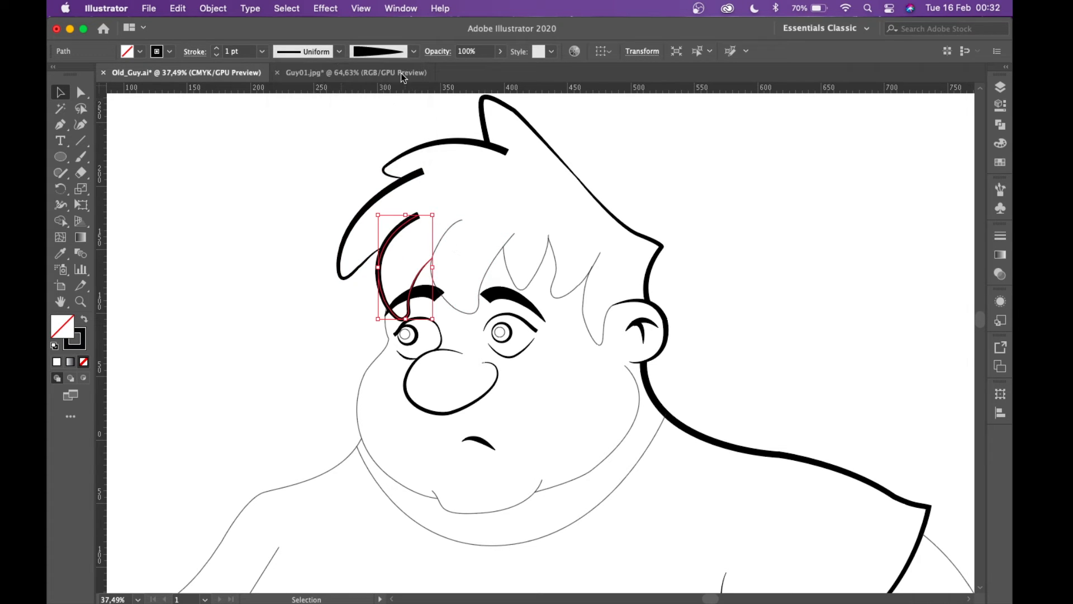
pyautogui.click(414, 51)
pyautogui.click(361, 129)
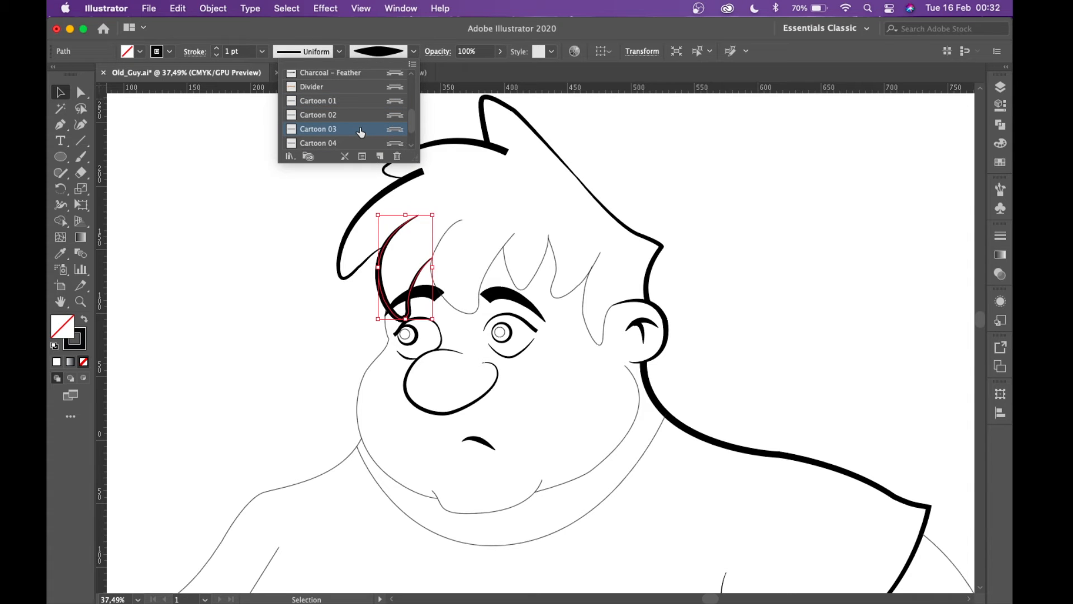
pyautogui.click(346, 102)
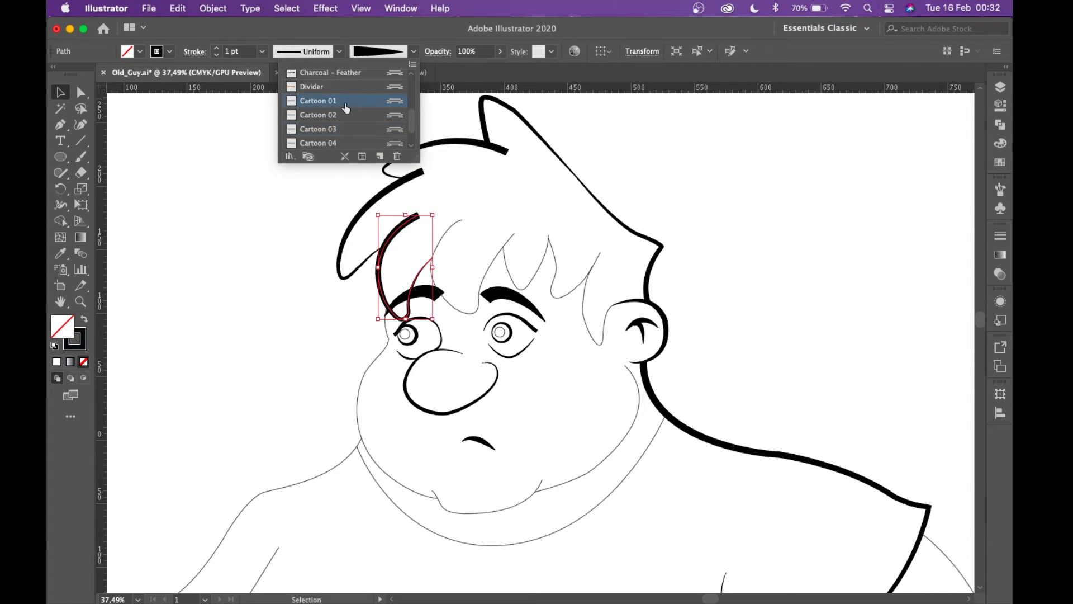
pyautogui.click(296, 267)
pyautogui.click(295, 260)
# - Apply the Cartoon 03 brush to the large middle fringe lock and to the lock above the left eyebrow
pyautogui.click(441, 235)
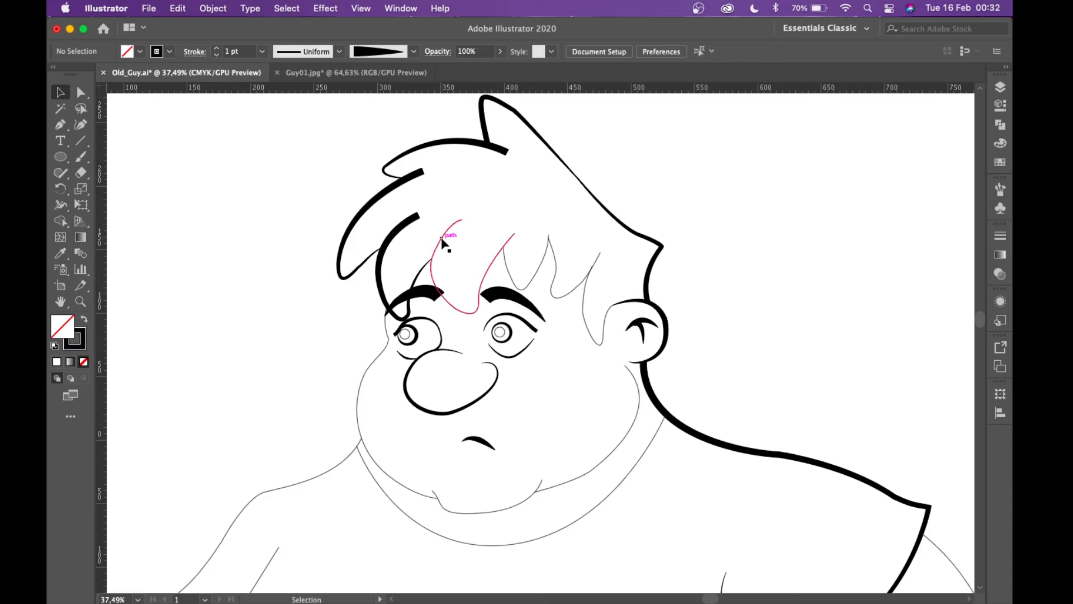
pyautogui.click(414, 51)
pyautogui.click(328, 130)
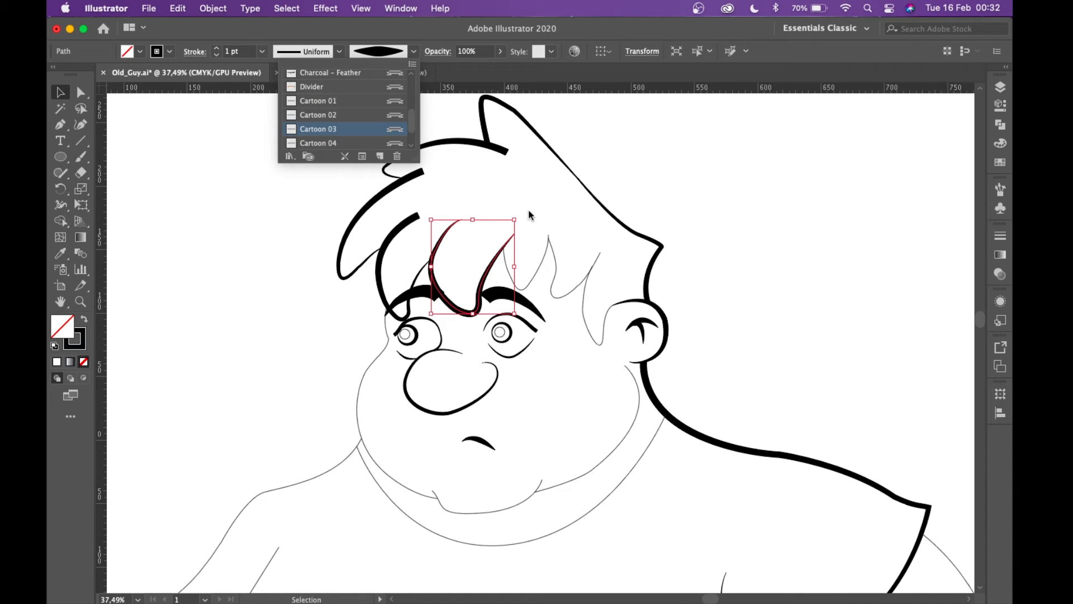
pyautogui.click(623, 149)
pyautogui.click(379, 263)
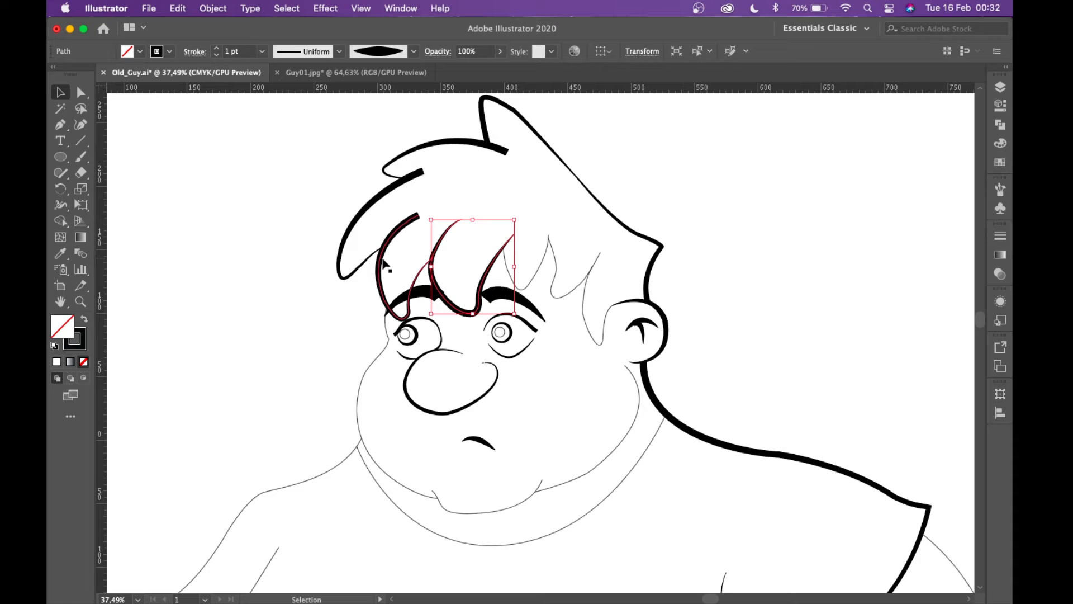
pyautogui.click(405, 56)
pyautogui.click(329, 129)
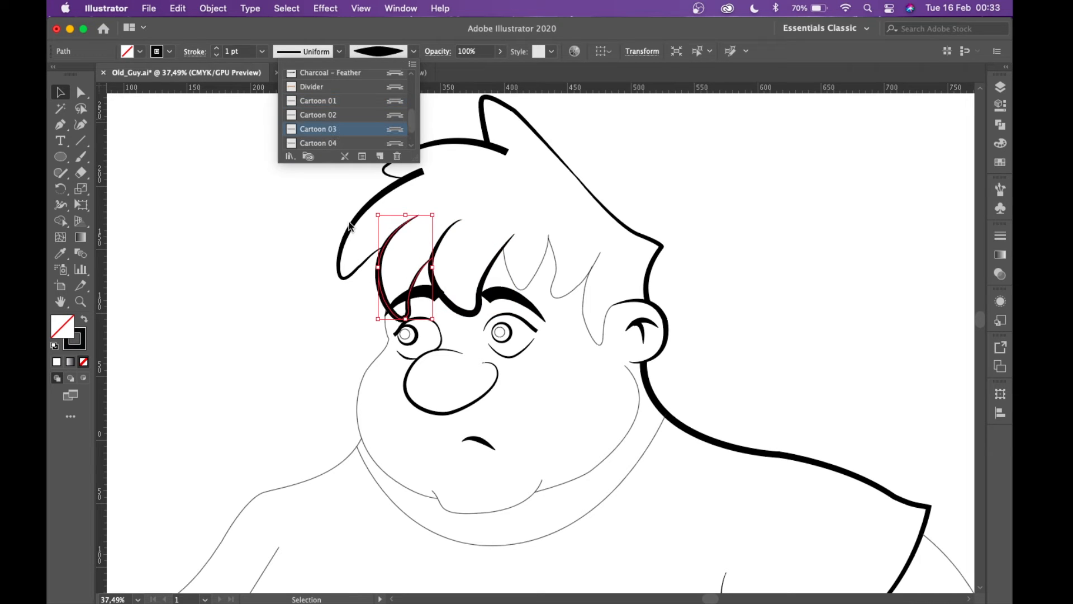
# - Replace the brush on the leftmost hair lock and the top front tuft with Cartoon 03
pyautogui.click(350, 226)
pyautogui.click(350, 226)
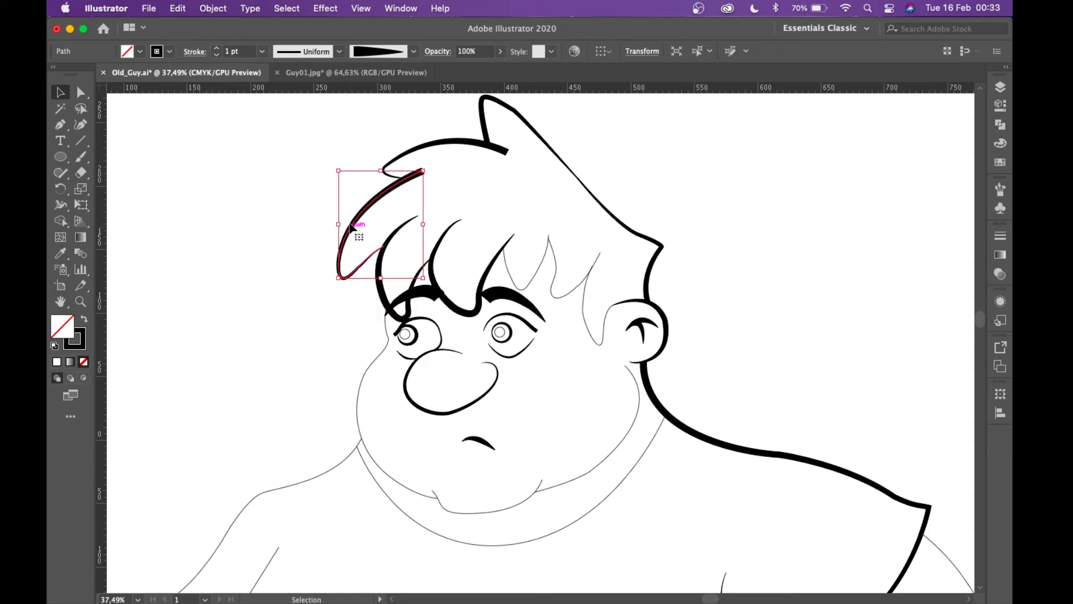
pyautogui.click(412, 53)
pyautogui.click(328, 128)
pyautogui.click(447, 140)
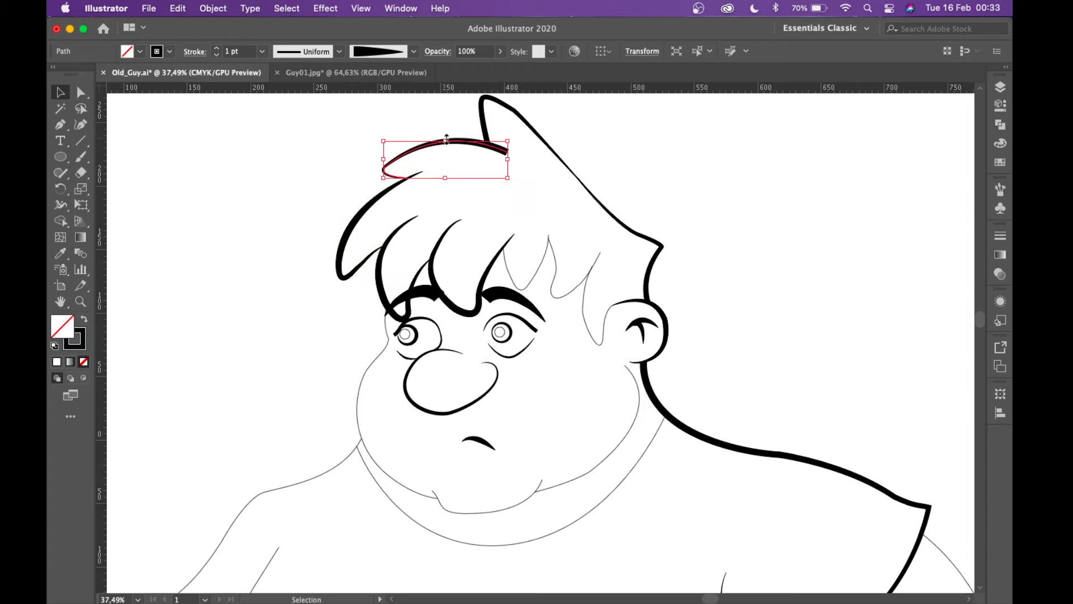
pyautogui.click(413, 52)
pyautogui.click(350, 130)
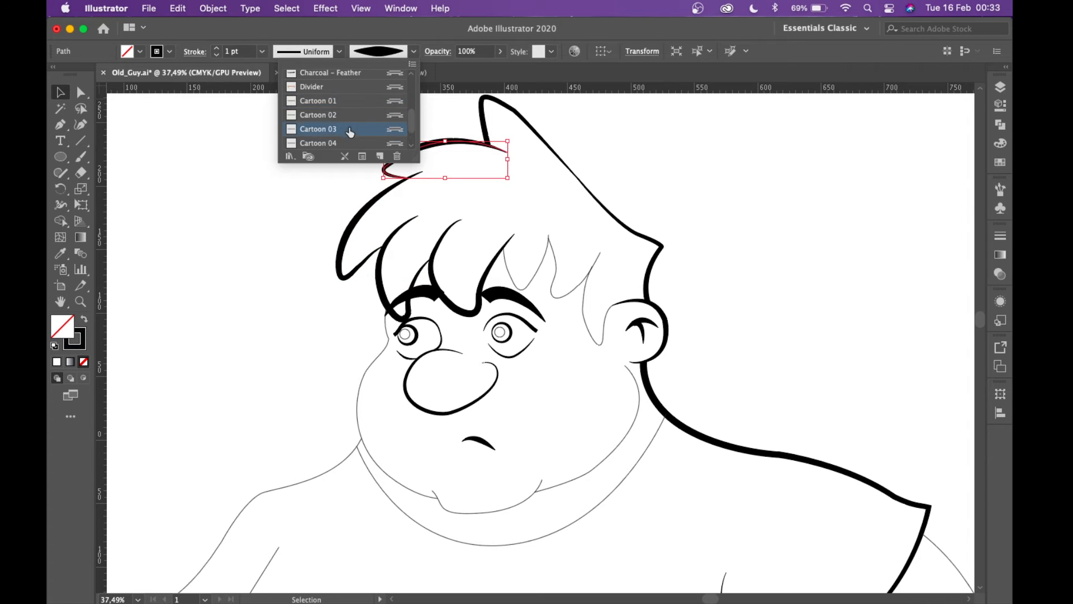
pyautogui.click(596, 136)
# - Apply the Cartoon 03 brush to the two small fringe locks above and beside the right eyebrow
pyautogui.click(511, 271)
pyautogui.click(415, 51)
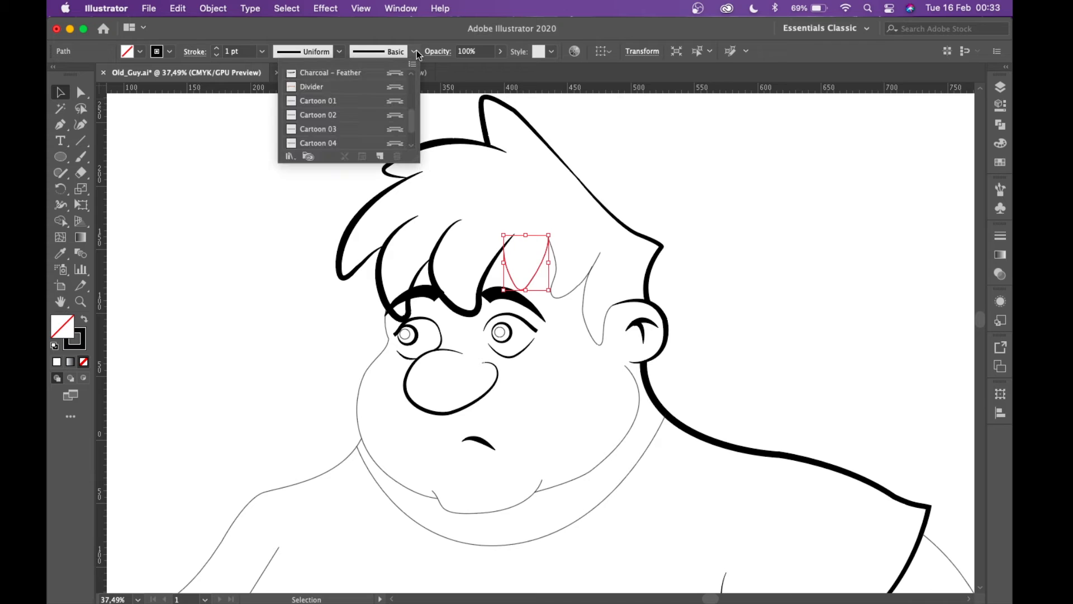
pyautogui.click(336, 129)
pyautogui.click(603, 164)
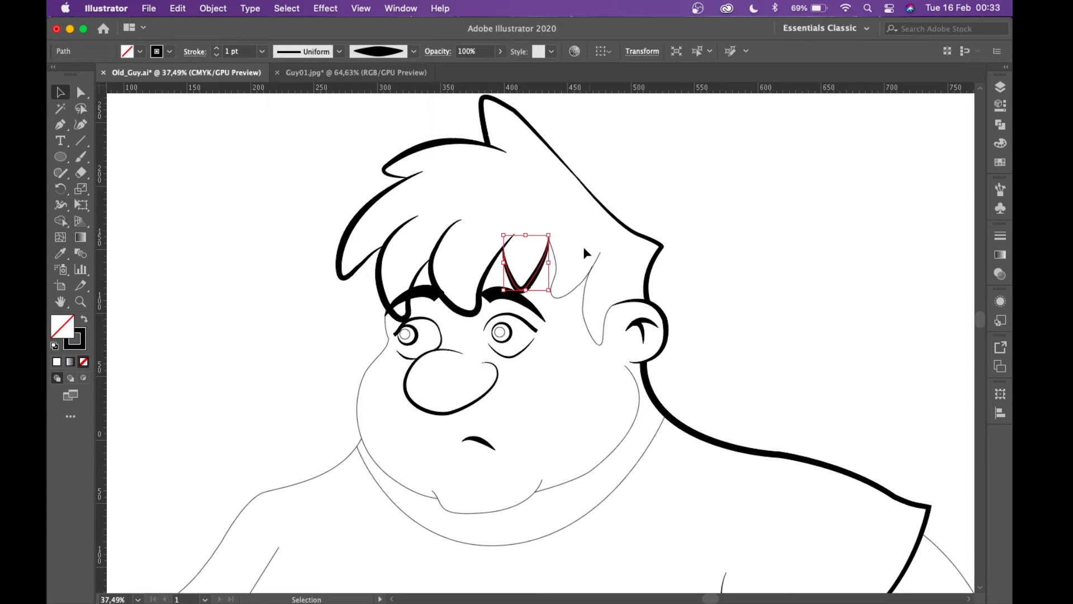
pyautogui.click(554, 286)
pyautogui.click(414, 52)
pyautogui.click(336, 129)
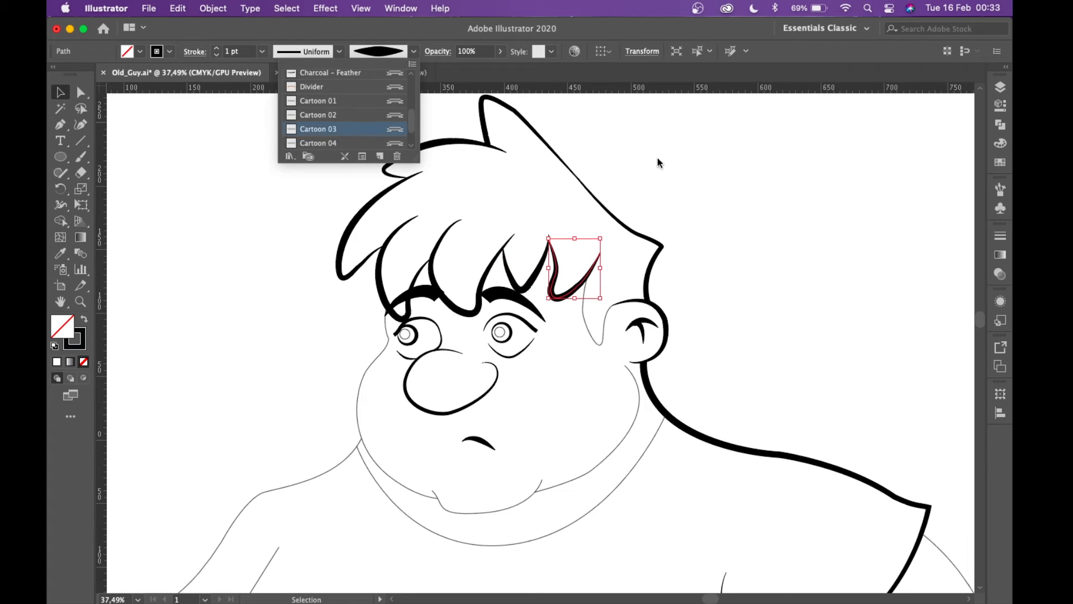
pyautogui.click(657, 163)
# - Apply the Cartoon 03 brush to the sideburn lock in front of the ear and deselect it
pyautogui.click(585, 313)
pyautogui.click(414, 51)
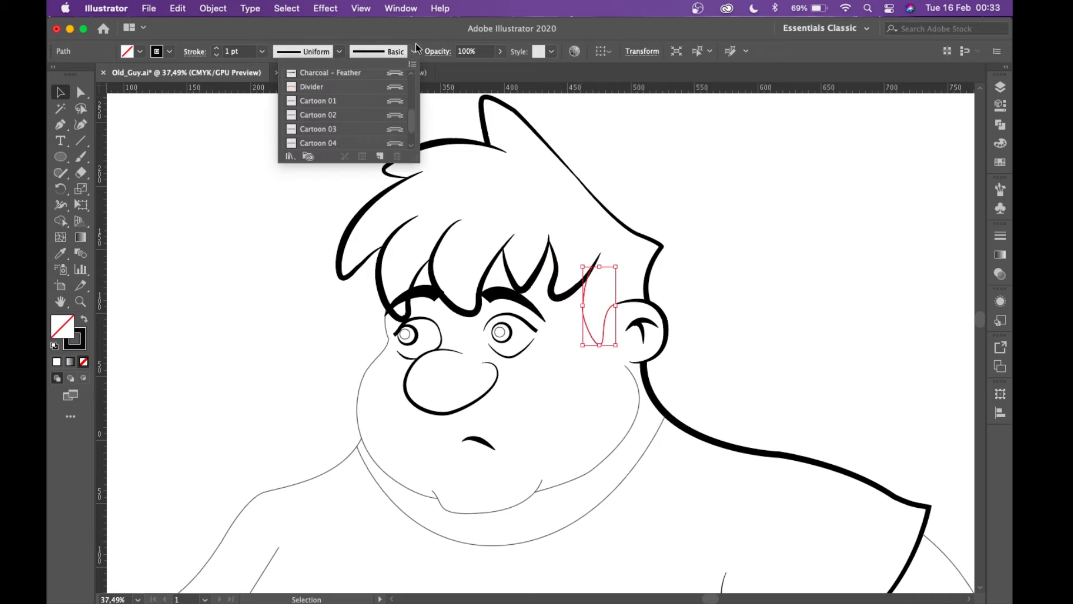
pyautogui.click(354, 133)
pyautogui.click(659, 151)
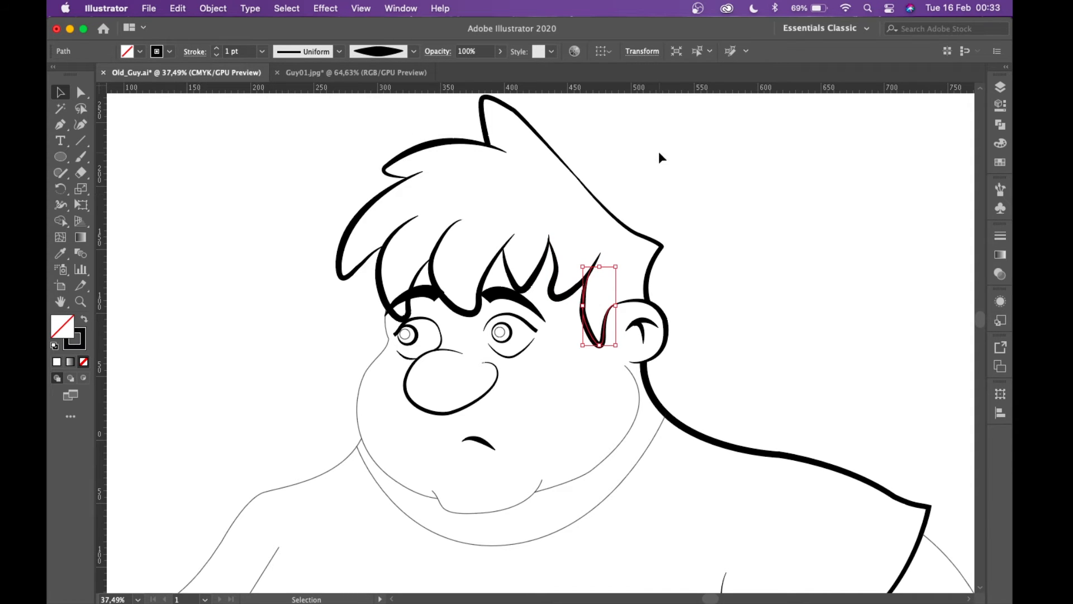
pyautogui.click(659, 151)
# - Examine the line thickness of the brushed hair, face and shoulder up close and from a distance
pyautogui.scroll(-2, 725, 214)
pyautogui.hscroll(1, 726, 213)
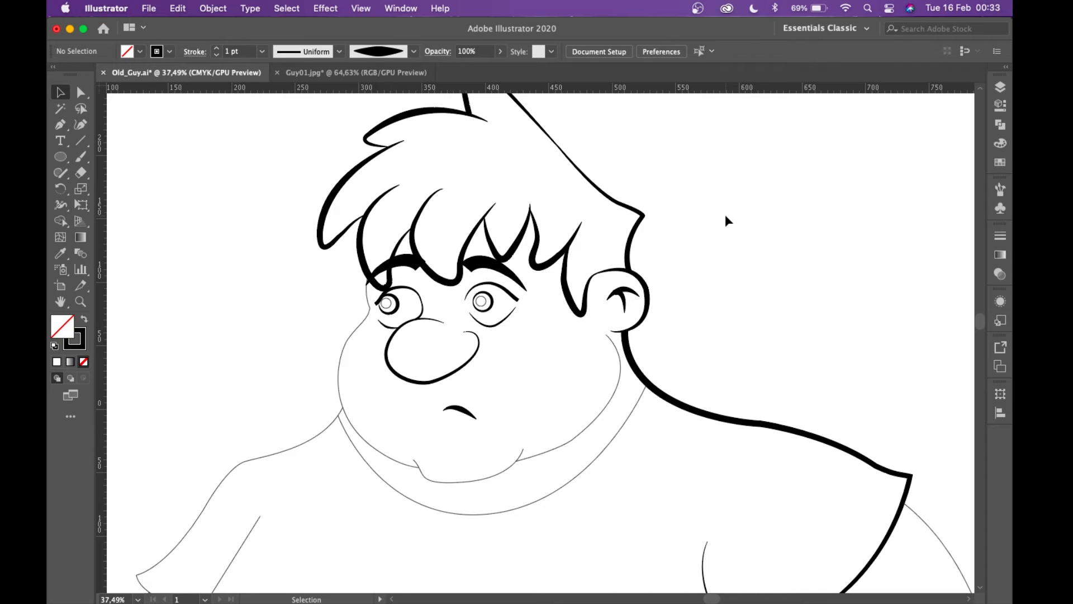
pyautogui.scroll(3, 726, 213)
pyautogui.hscroll(2, 726, 214)
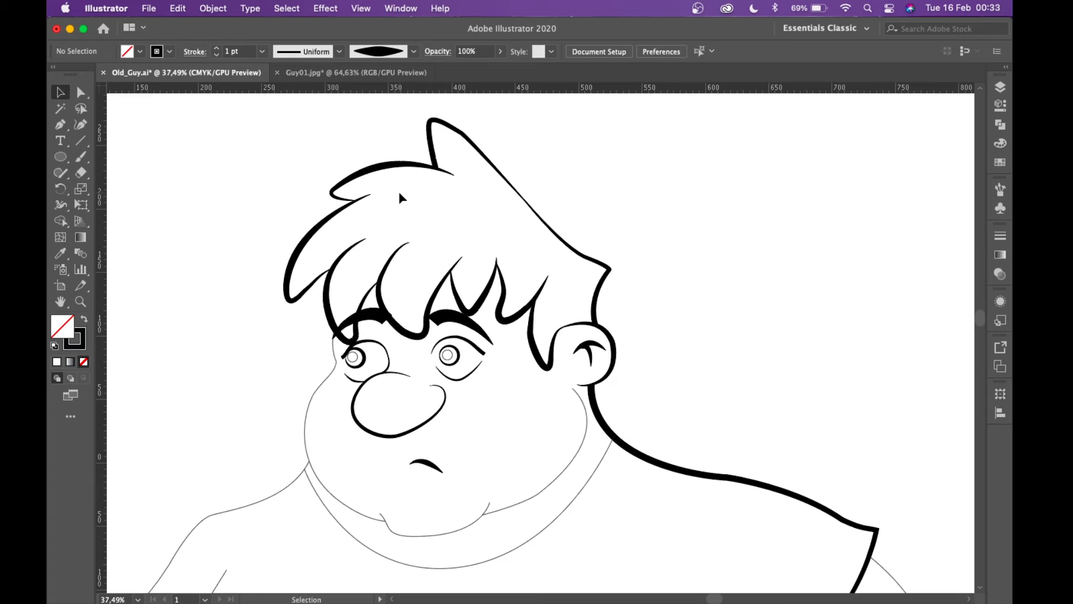
pyautogui.scroll(2, 400, 193)
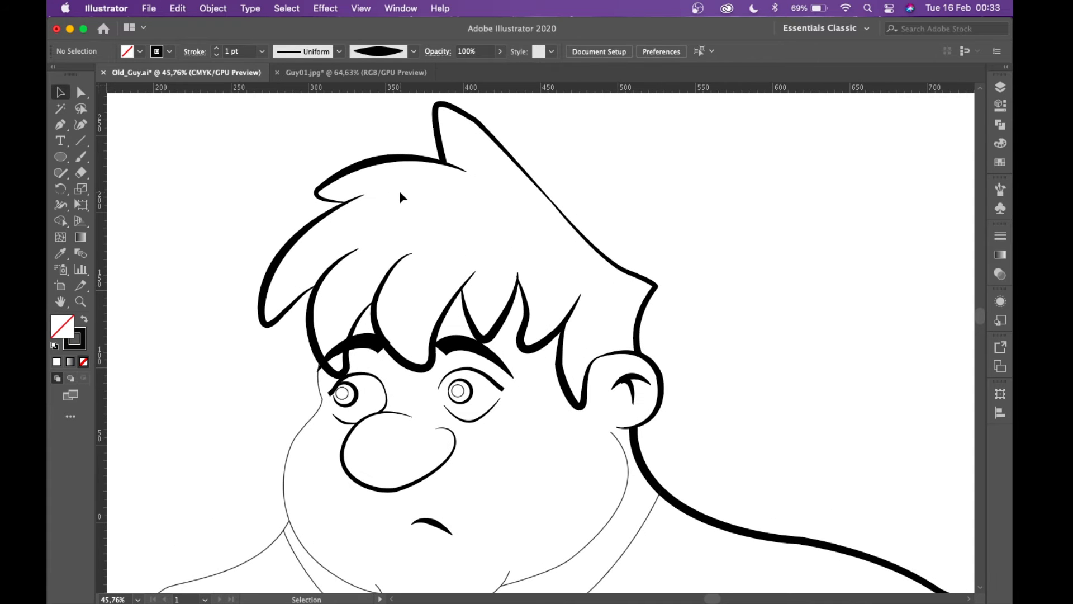
pyautogui.scroll(-8, 401, 271)
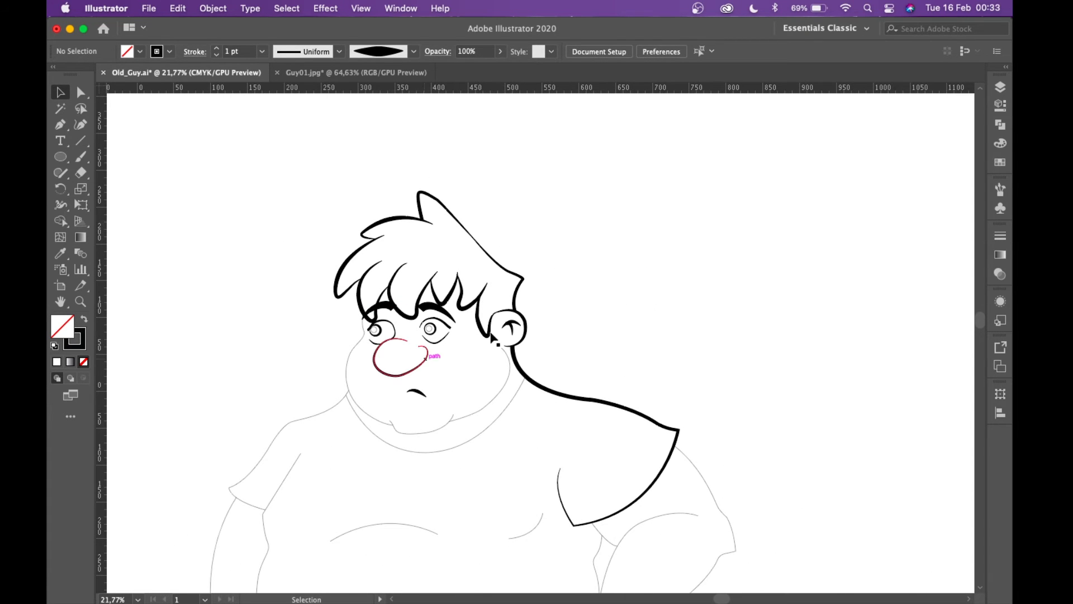
pyautogui.scroll(9, 430, 345)
pyautogui.scroll(-5, 429, 344)
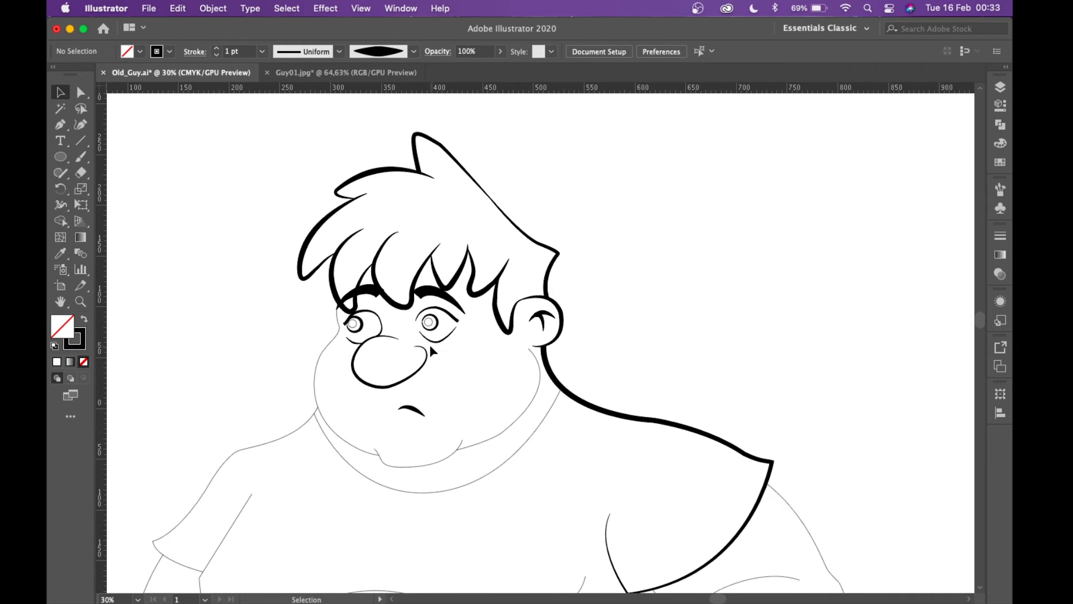
pyautogui.scroll(1, 431, 351)
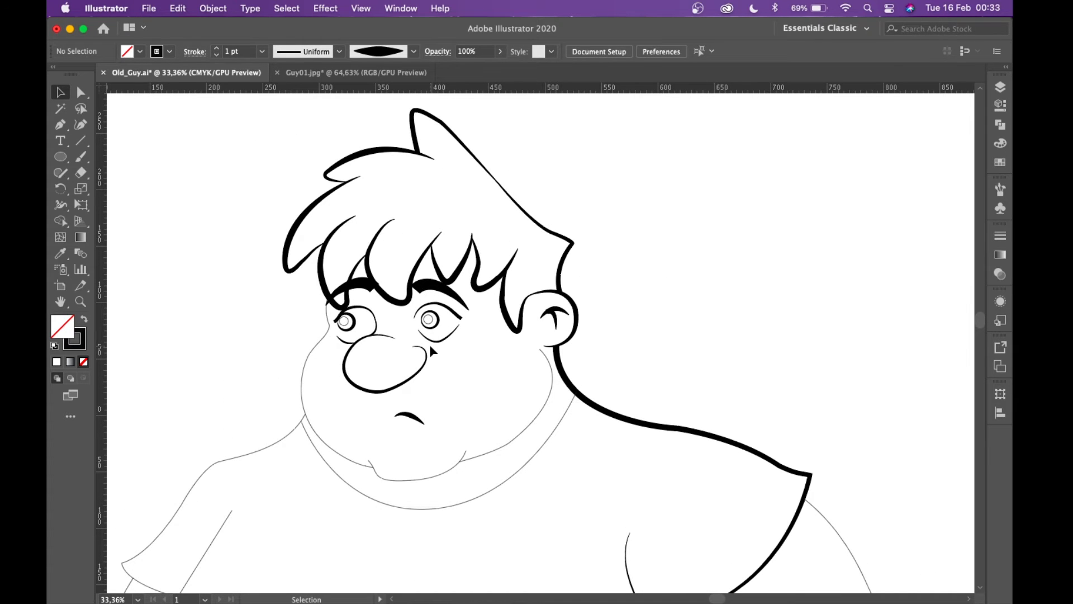
# - Fill the inner pupil circle of the right eye with black
pyautogui.scroll(7, 384, 310)
pyautogui.click(427, 321)
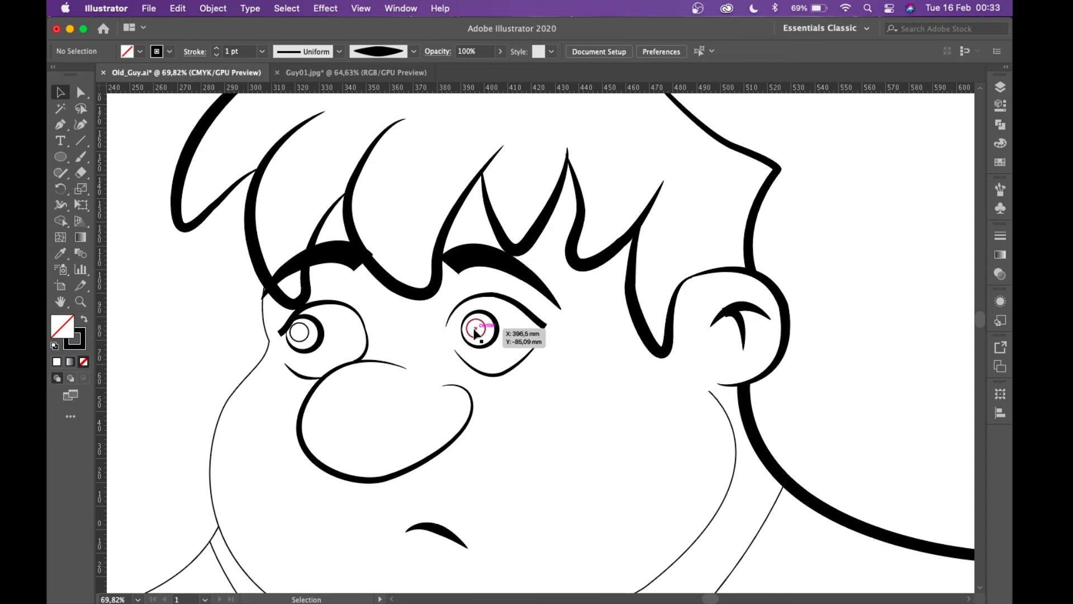
pyautogui.doubleClick(65, 334)
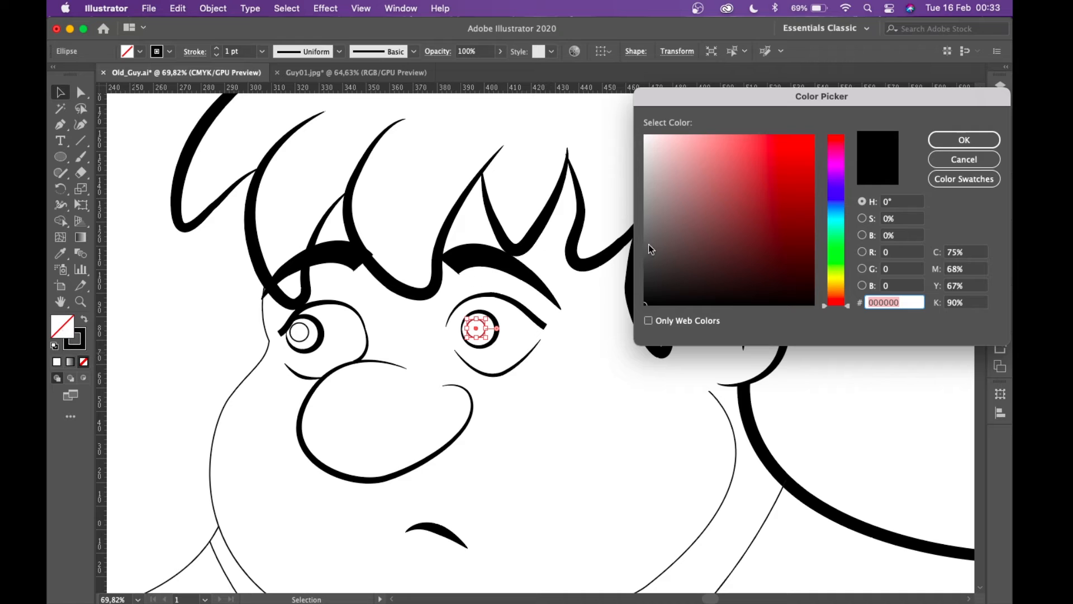
pyautogui.click(962, 141)
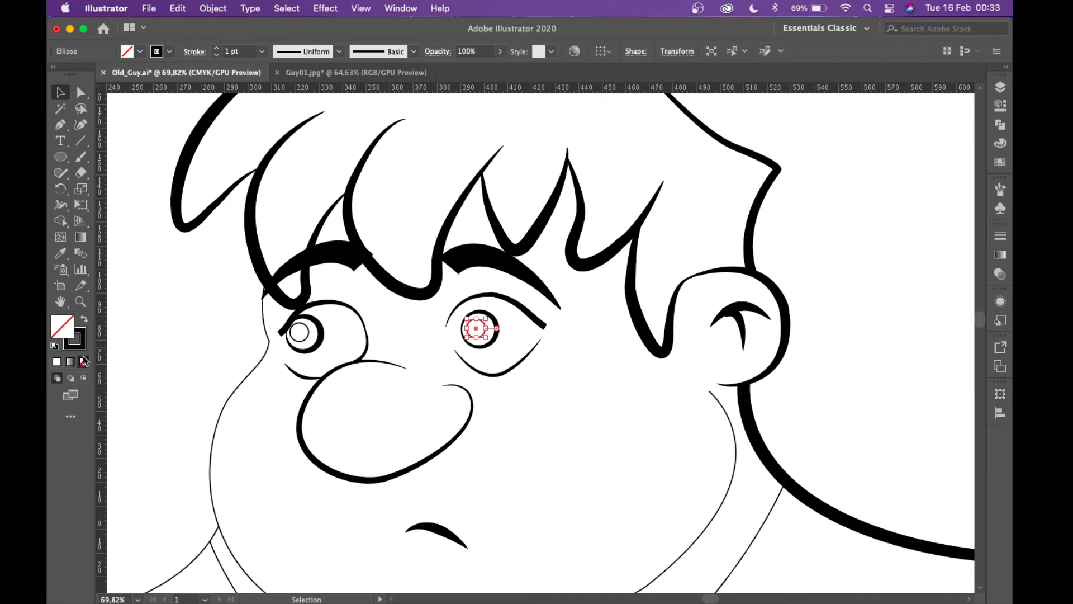
pyautogui.click(55, 361)
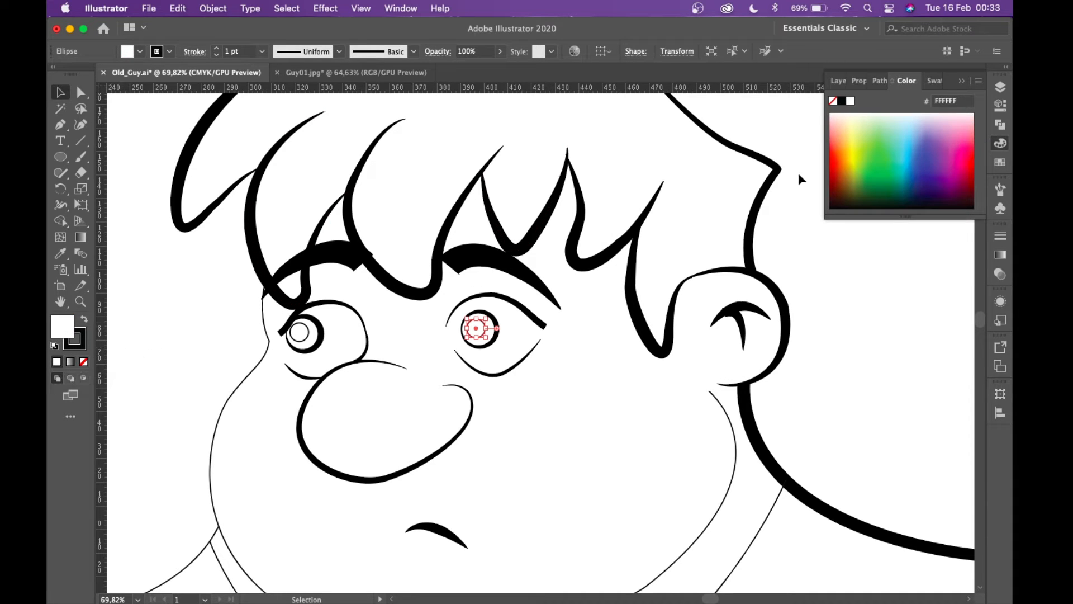
pyautogui.click(841, 101)
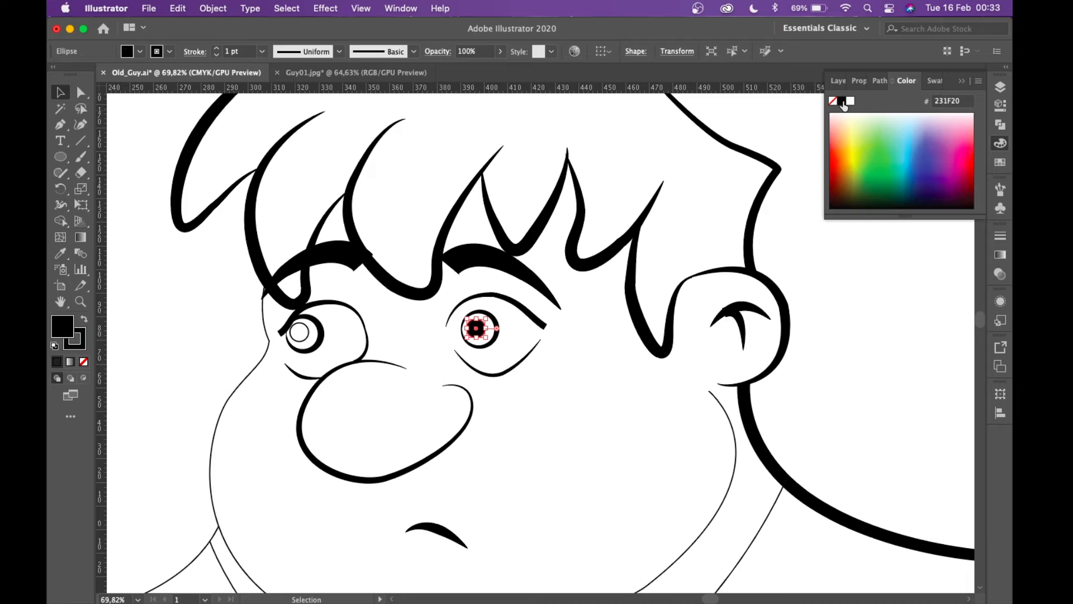
# - Fill the inner pupil circle of the left eye with black and deselect it
pyautogui.click(303, 338)
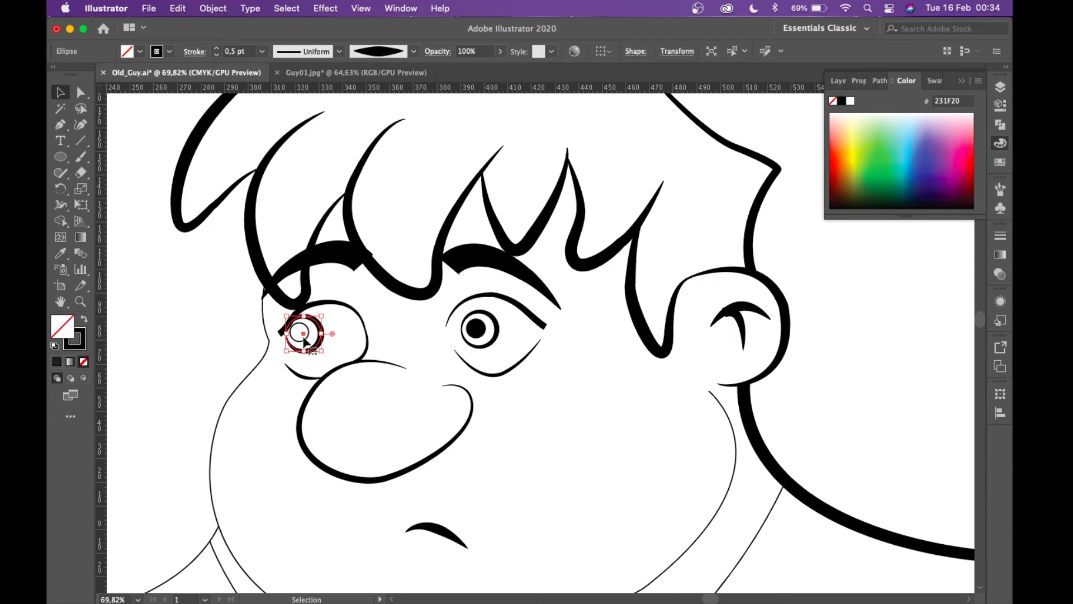
pyautogui.click(302, 339)
pyautogui.click(56, 362)
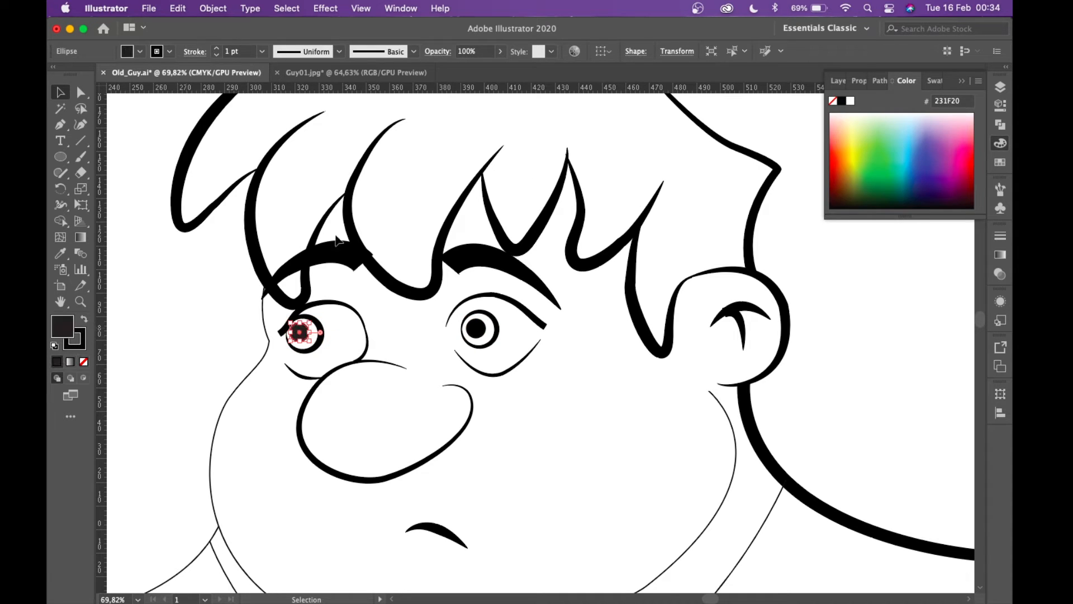
pyautogui.click(842, 105)
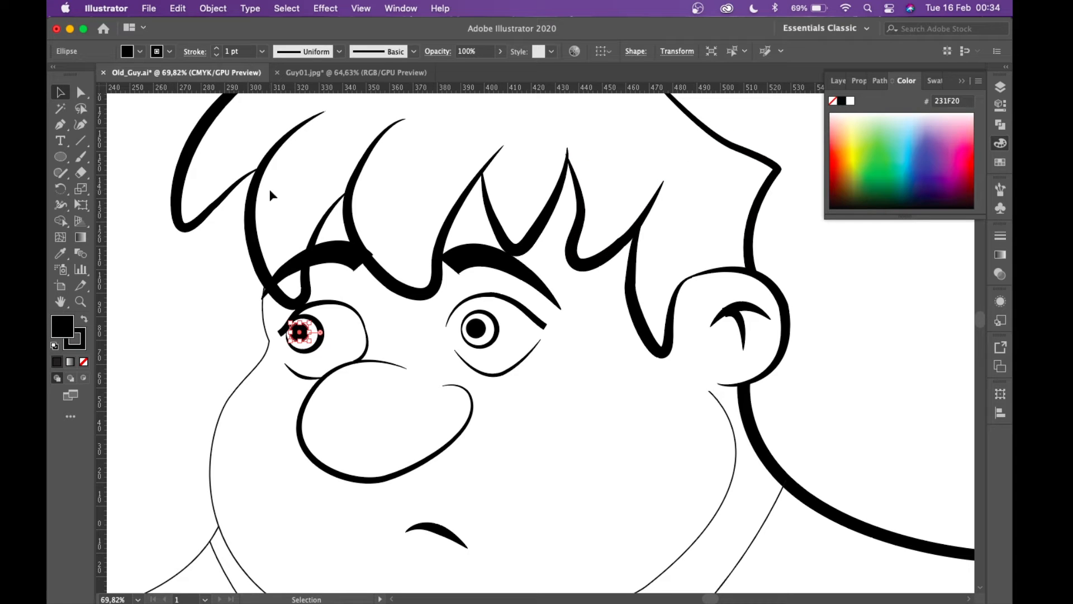
pyautogui.click(158, 135)
# - Apply the Cartoon 01 brush to the left face contour running from the brow to the chin
pyautogui.scroll(-2, 147, 165)
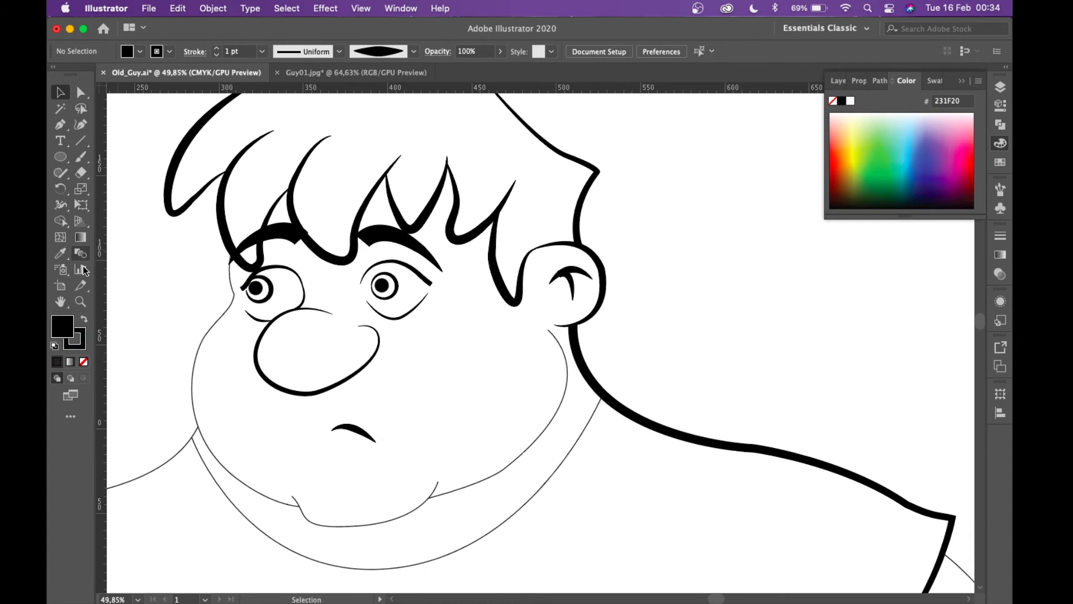
pyautogui.click(208, 331)
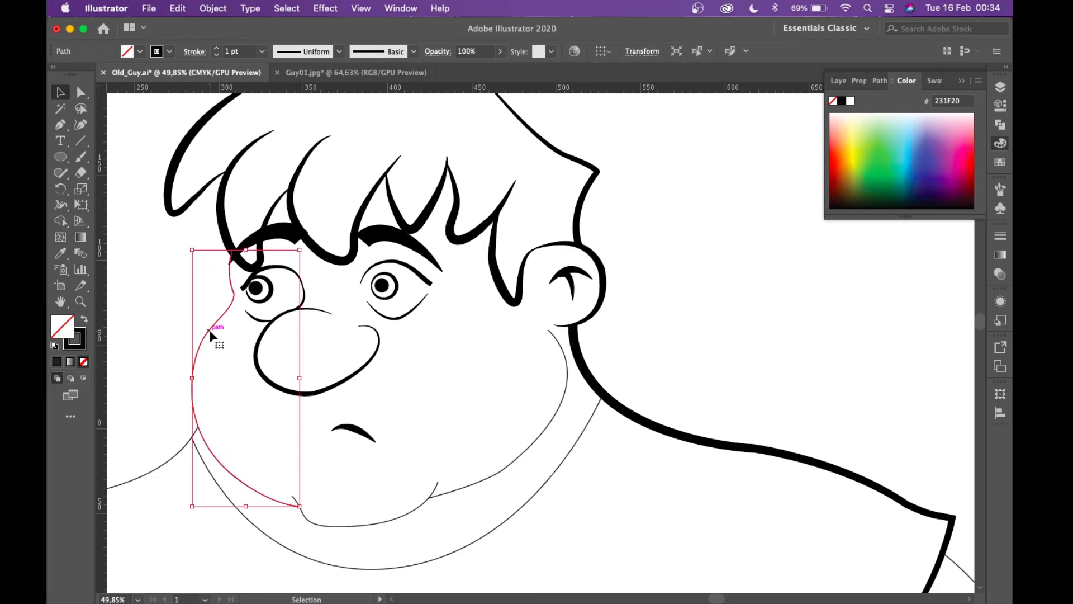
pyautogui.click(414, 50)
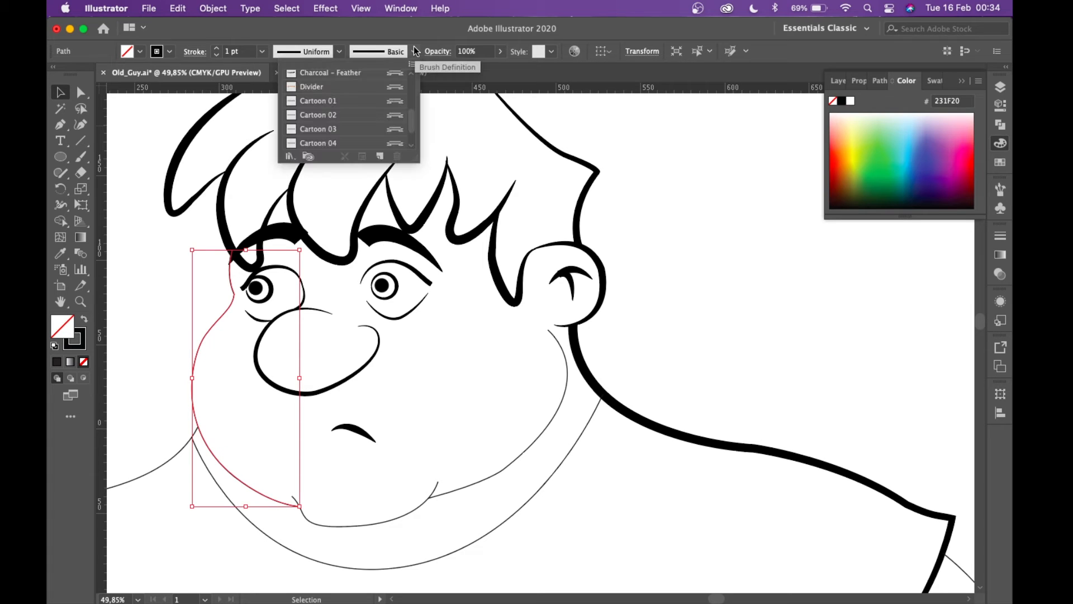
pyautogui.click(367, 102)
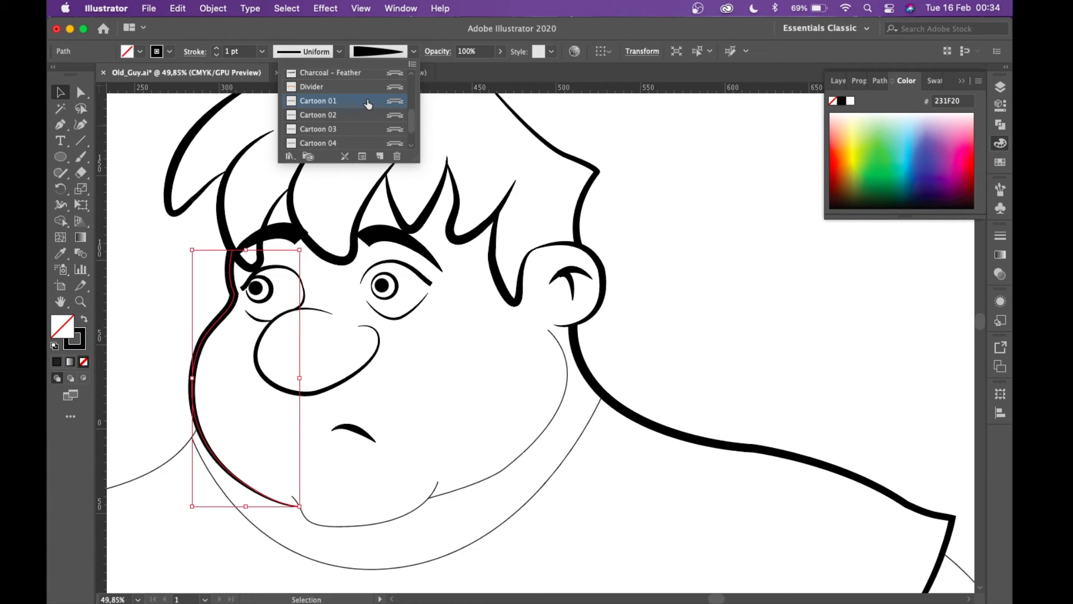
# - Apply the Cartoon 03 brush to the chin line beneath the mouth
pyautogui.click(412, 510)
pyautogui.click(414, 512)
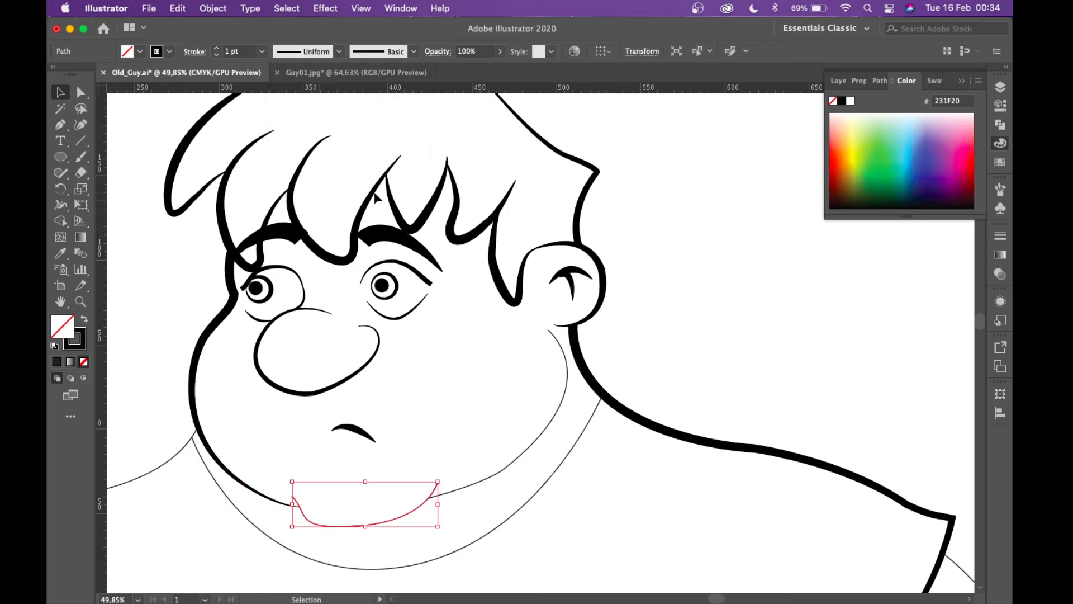
pyautogui.click(413, 52)
pyautogui.click(357, 131)
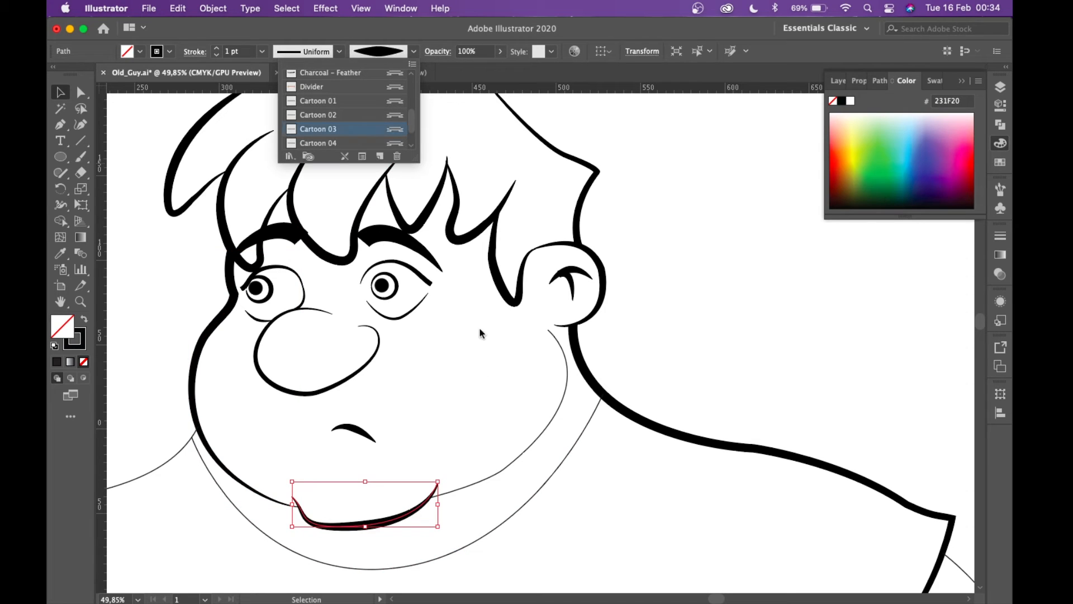
# - Apply the Cartoon 04 brush to the right jaw line running from below the ear to the chin, and deselect it
pyautogui.click(514, 464)
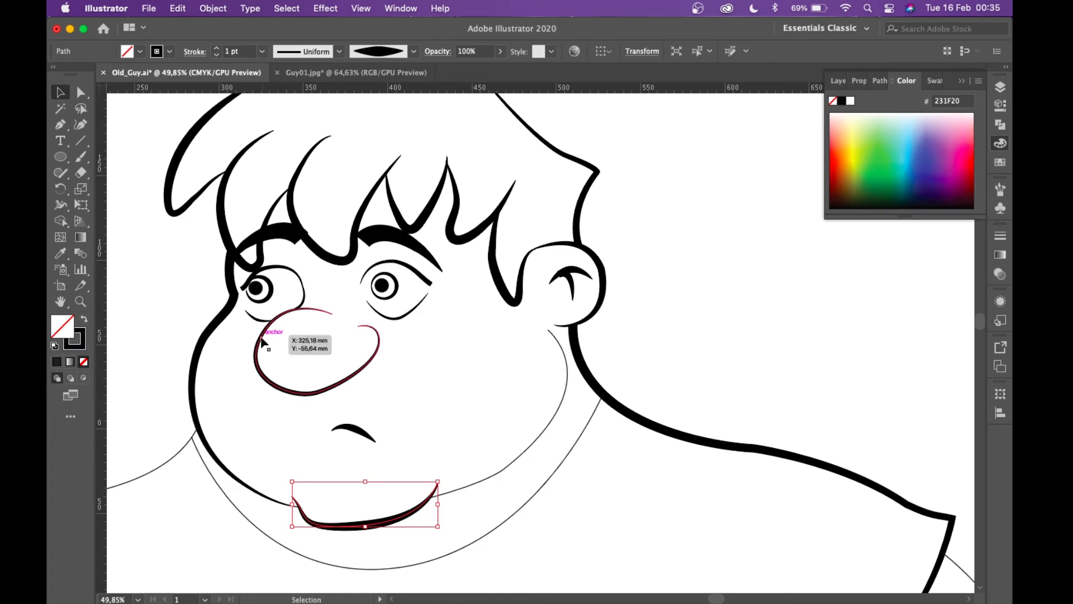
pyautogui.click(459, 488)
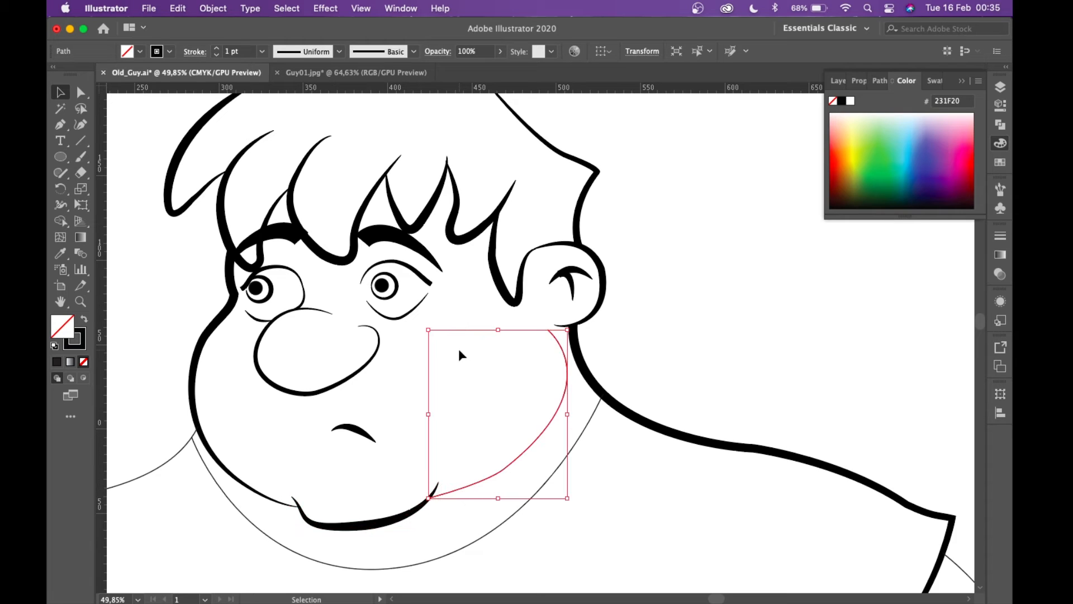
pyautogui.click(414, 53)
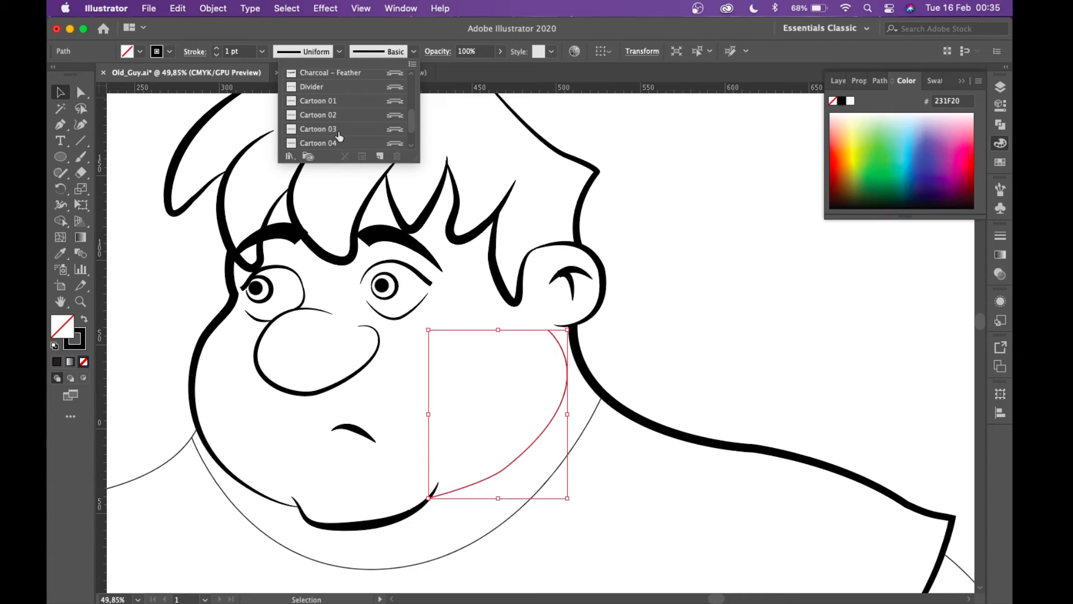
pyautogui.click(333, 104)
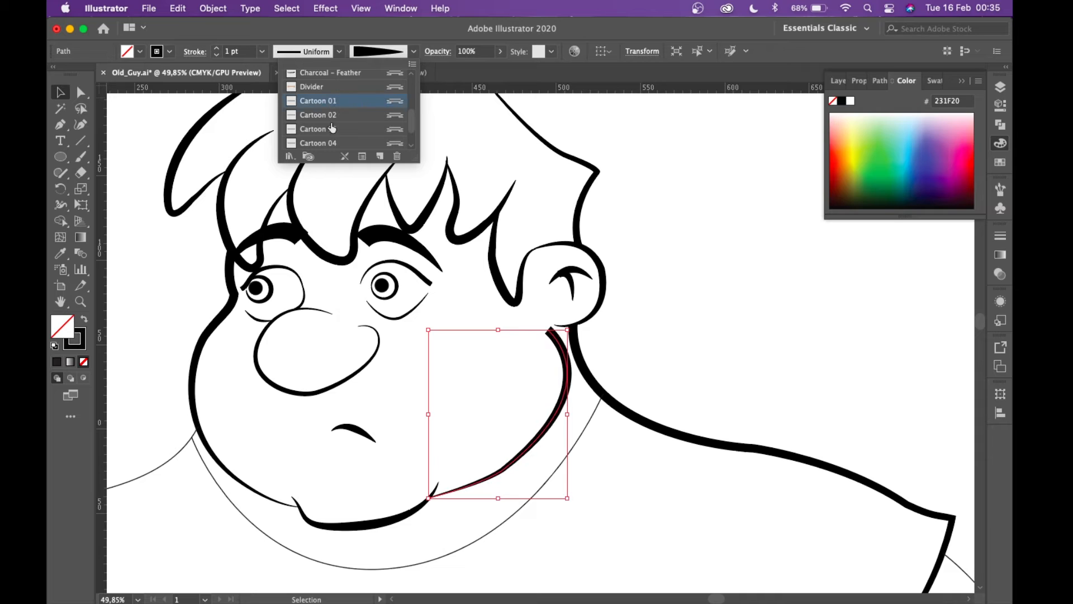
pyautogui.click(329, 146)
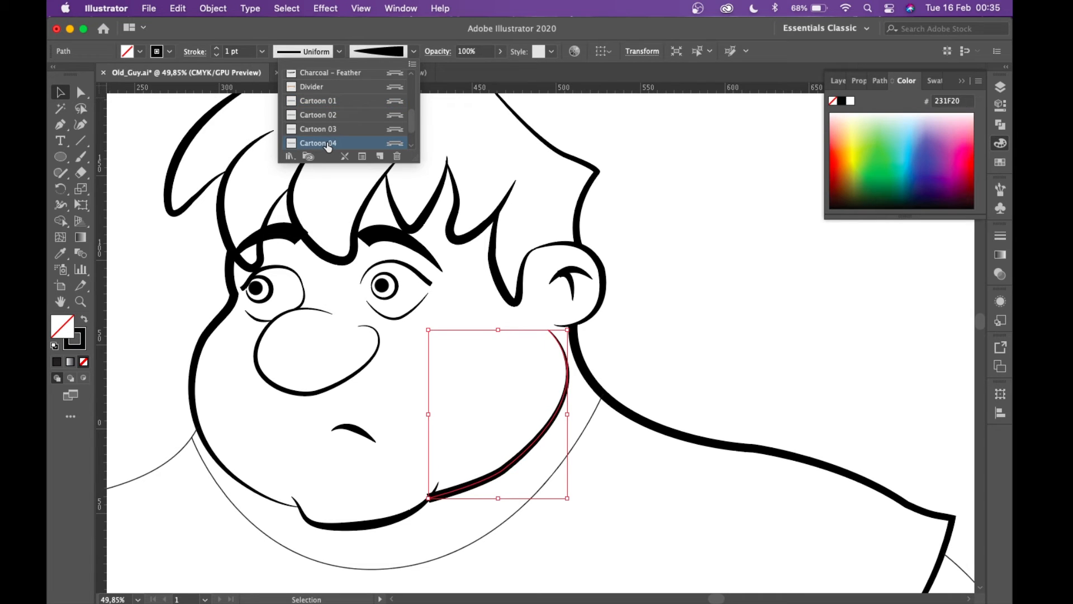
pyautogui.click(621, 223)
pyautogui.click(620, 223)
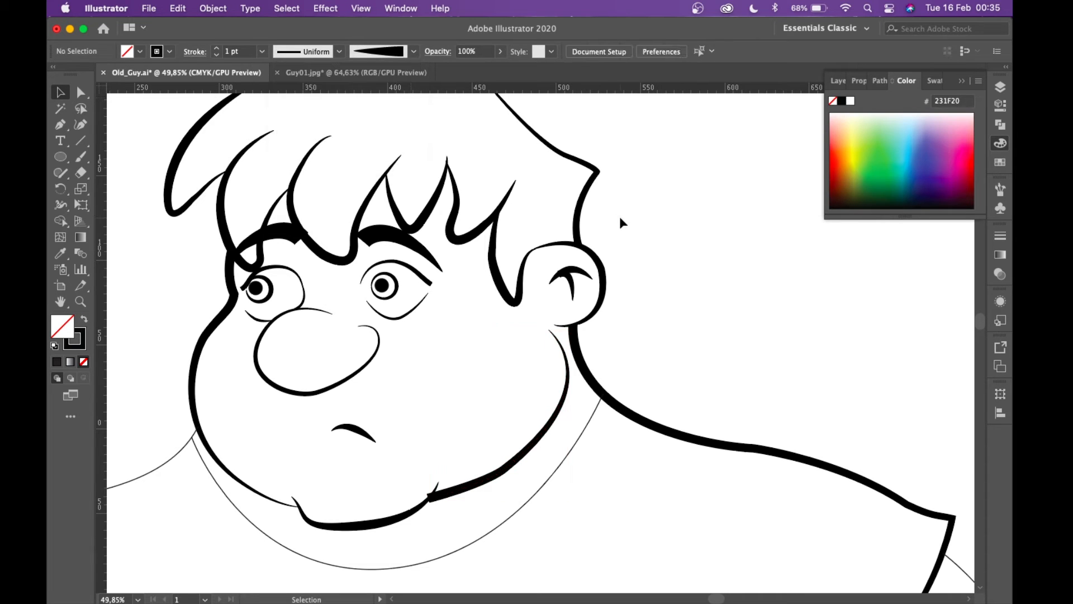
# - Apply the Cartoon 02 brush to the curved shirt neckline below the chin and deselect it
pyautogui.scroll(5, 469, 417)
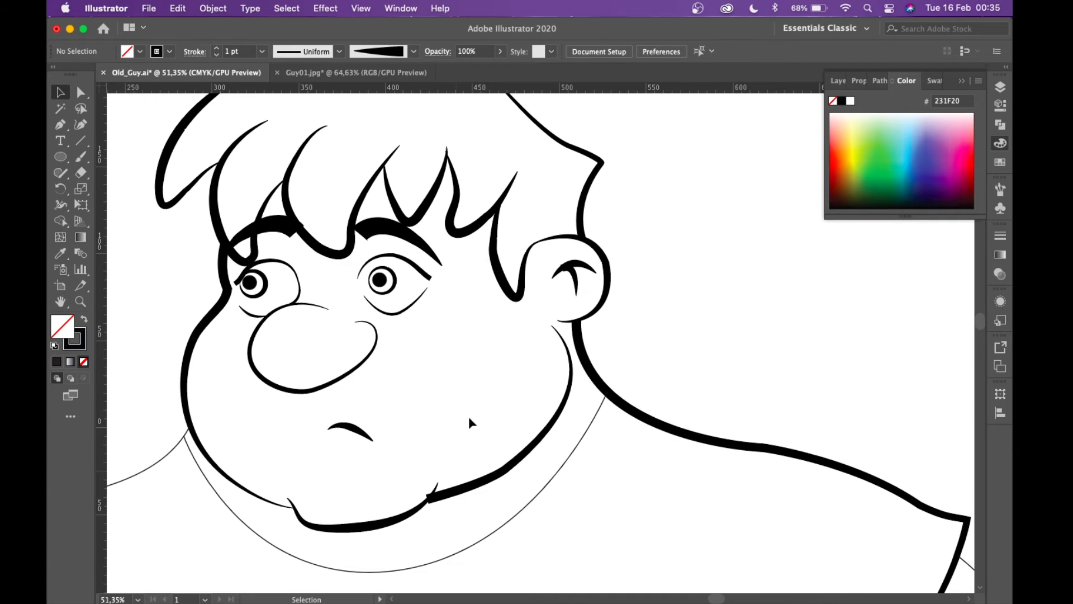
pyautogui.scroll(-4, 476, 391)
pyautogui.hscroll(-2, 476, 391)
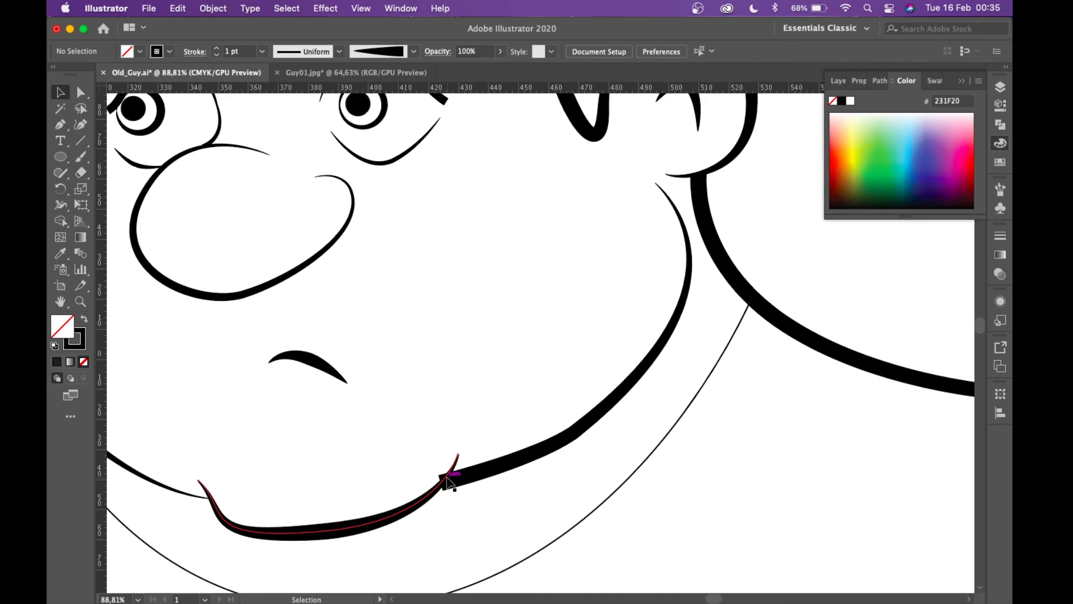
pyautogui.scroll(-4, 445, 481)
pyautogui.scroll(-2, 447, 481)
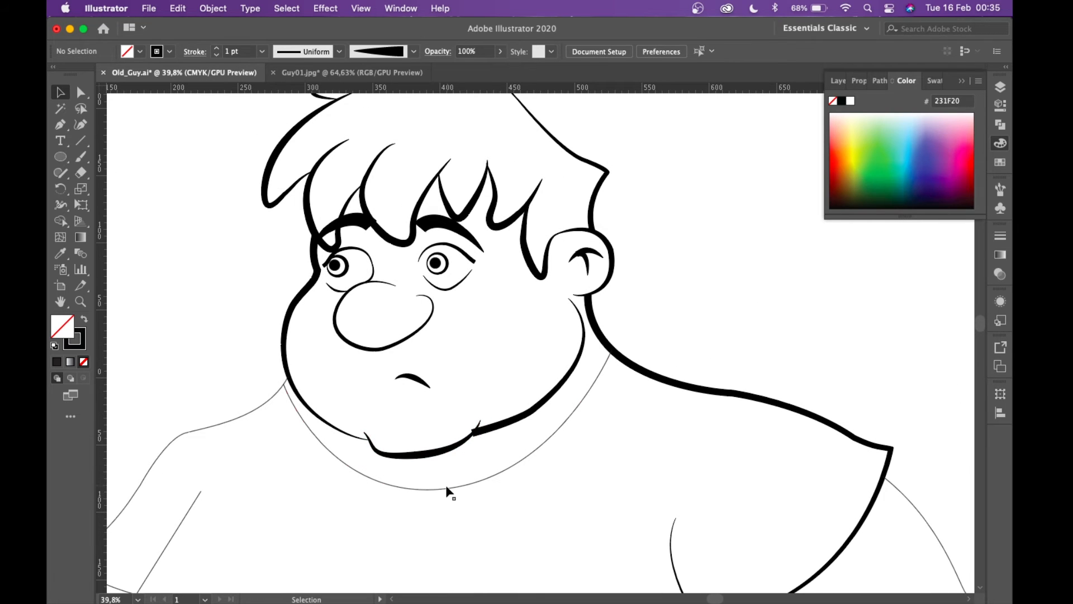
pyautogui.click(446, 488)
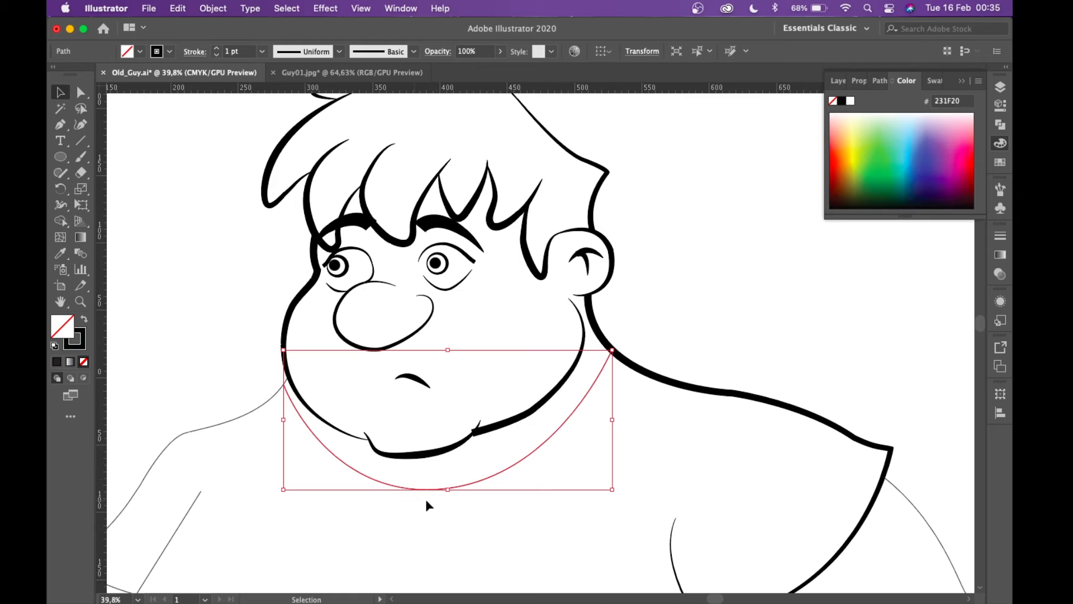
pyautogui.click(413, 52)
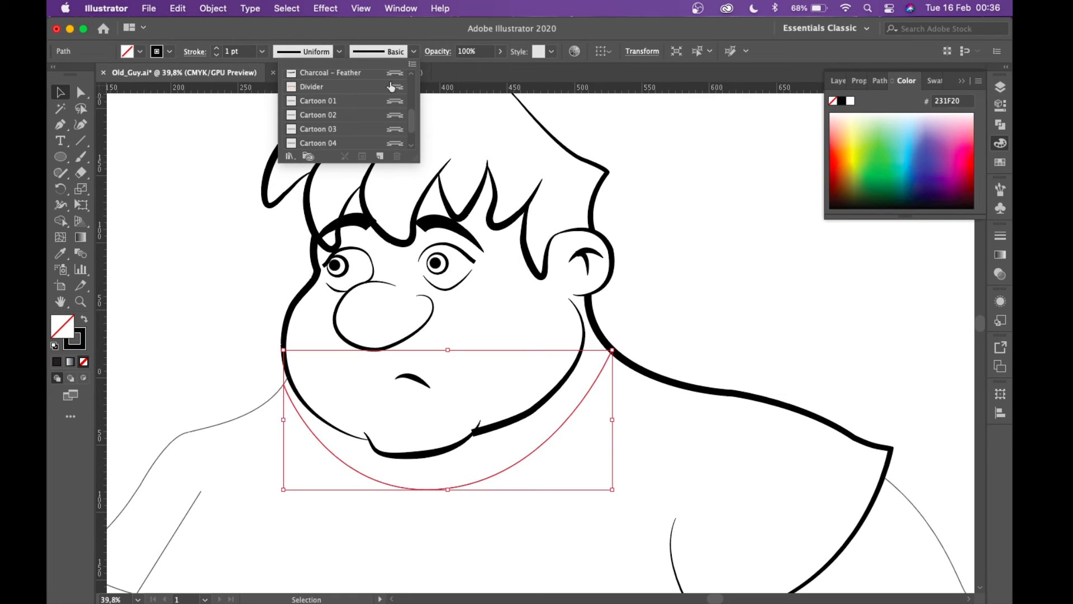
pyautogui.click(336, 115)
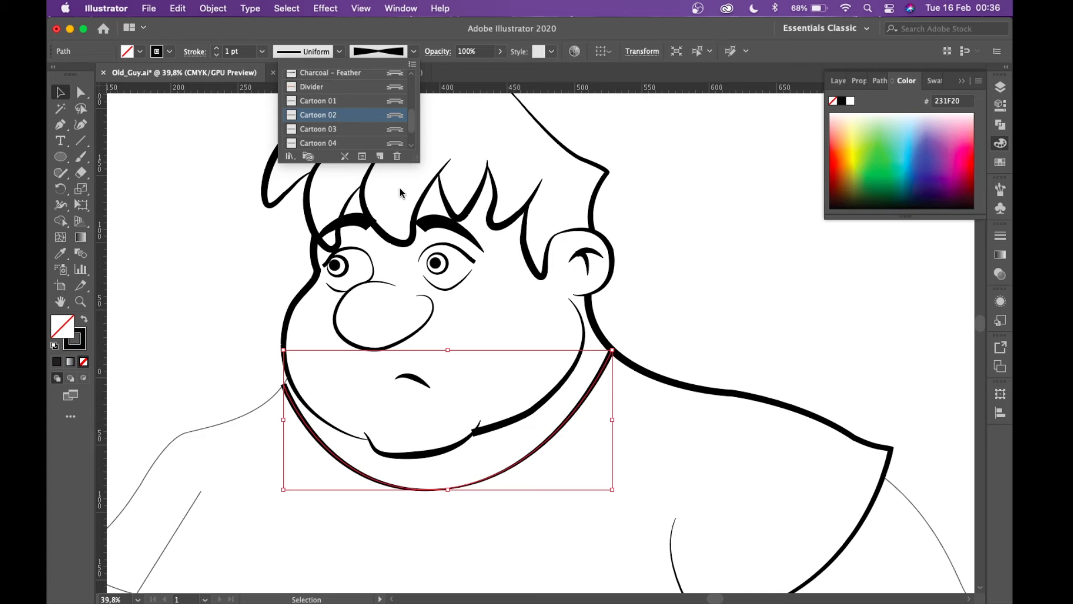
pyautogui.click(666, 210)
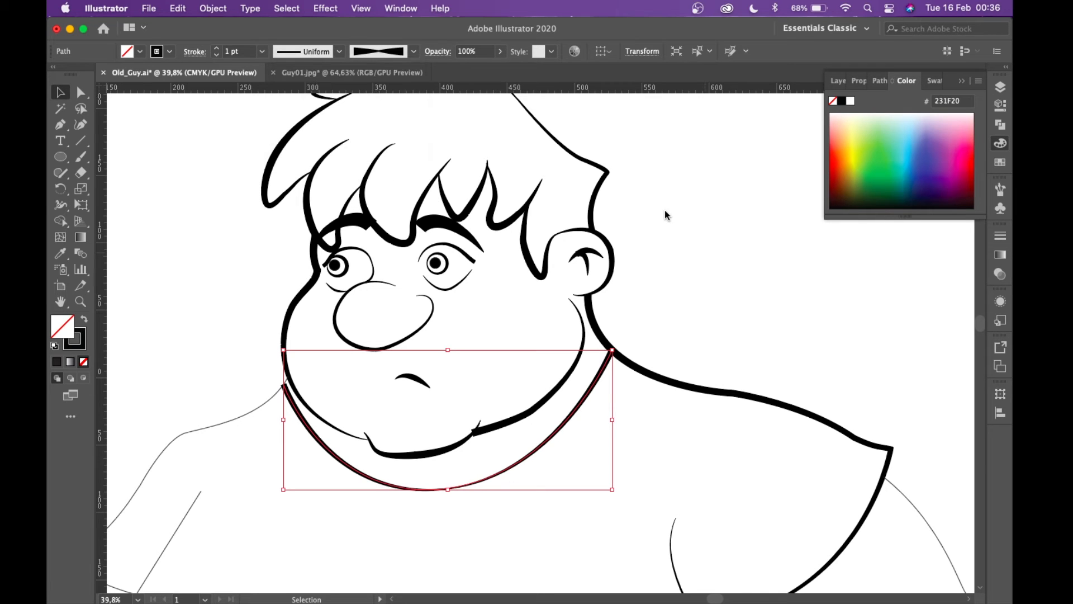
pyautogui.click(665, 209)
# - Apply the Cartoon 02 brush to the left shoulder and sleeve outline and deselect it
pyautogui.scroll(-5, 665, 209)
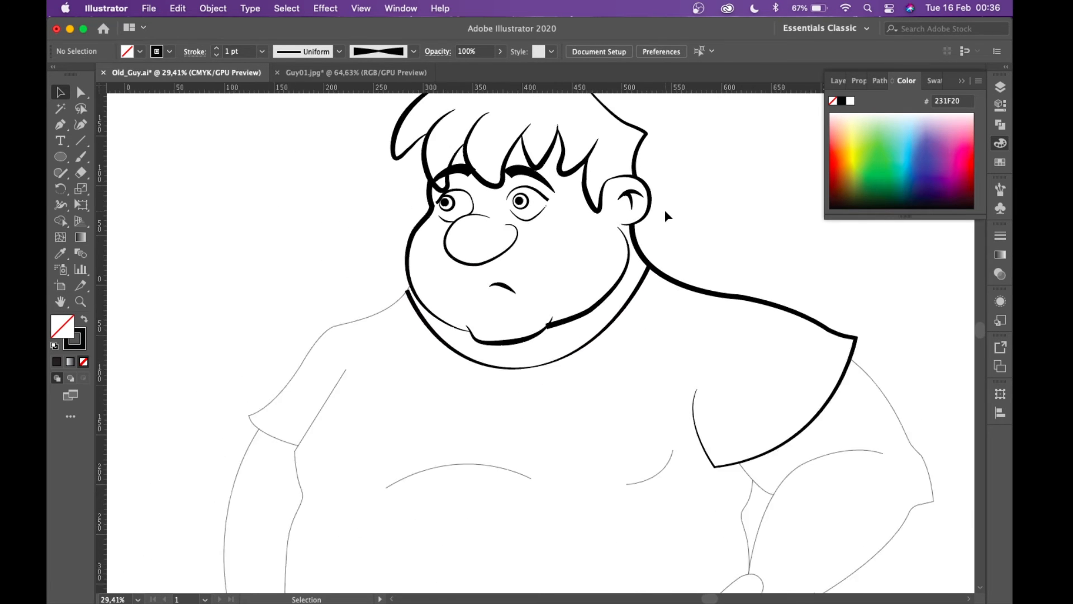
pyautogui.scroll(5, 665, 210)
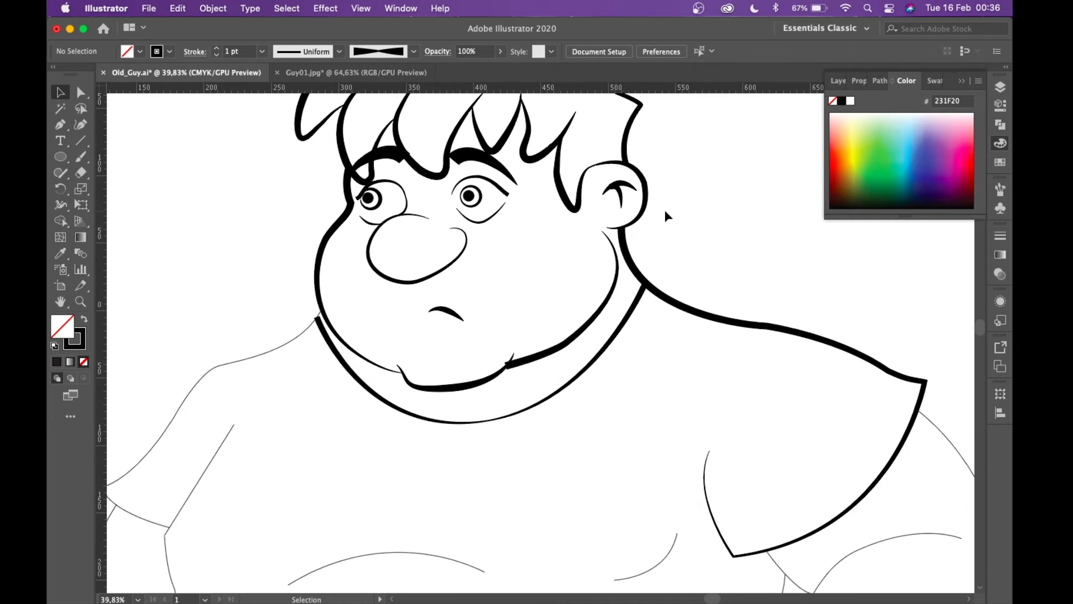
pyautogui.scroll(-2, 664, 212)
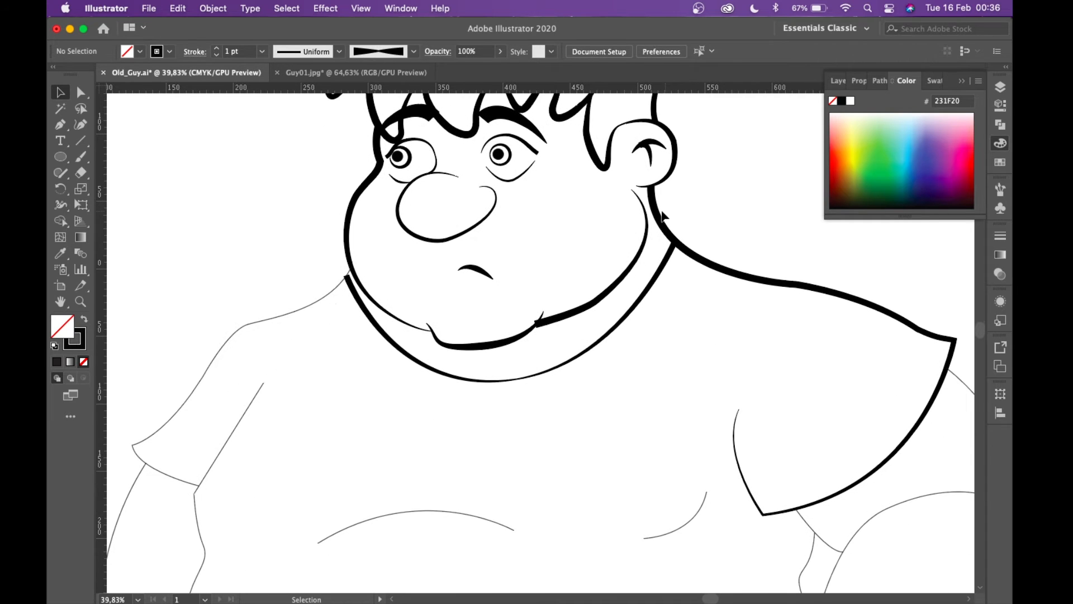
pyautogui.click(324, 299)
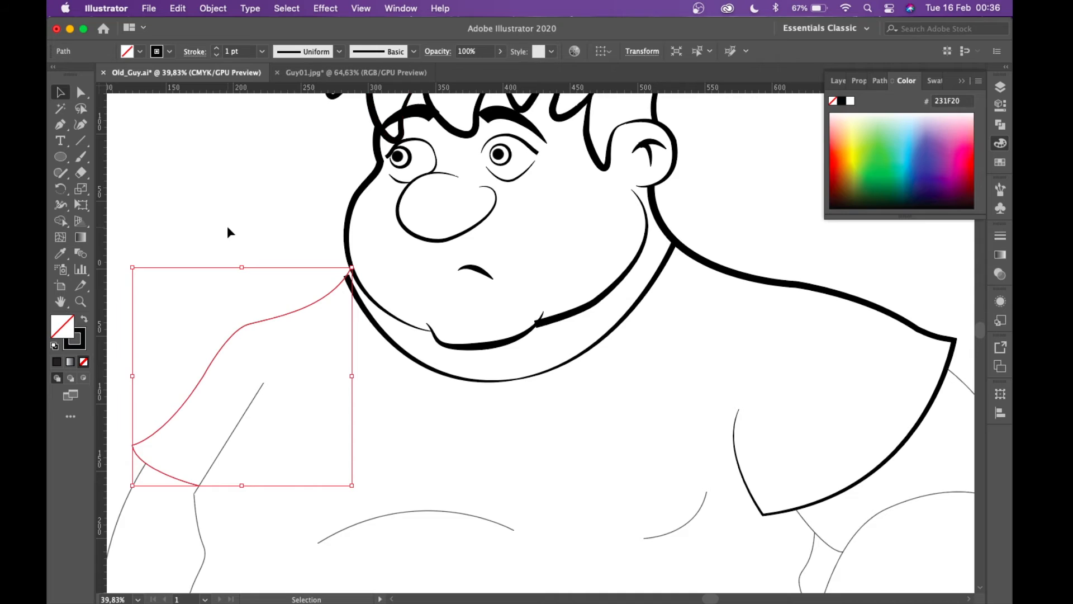
pyautogui.hscroll(-3, 227, 226)
pyautogui.scroll(-1, 227, 226)
pyautogui.click(414, 52)
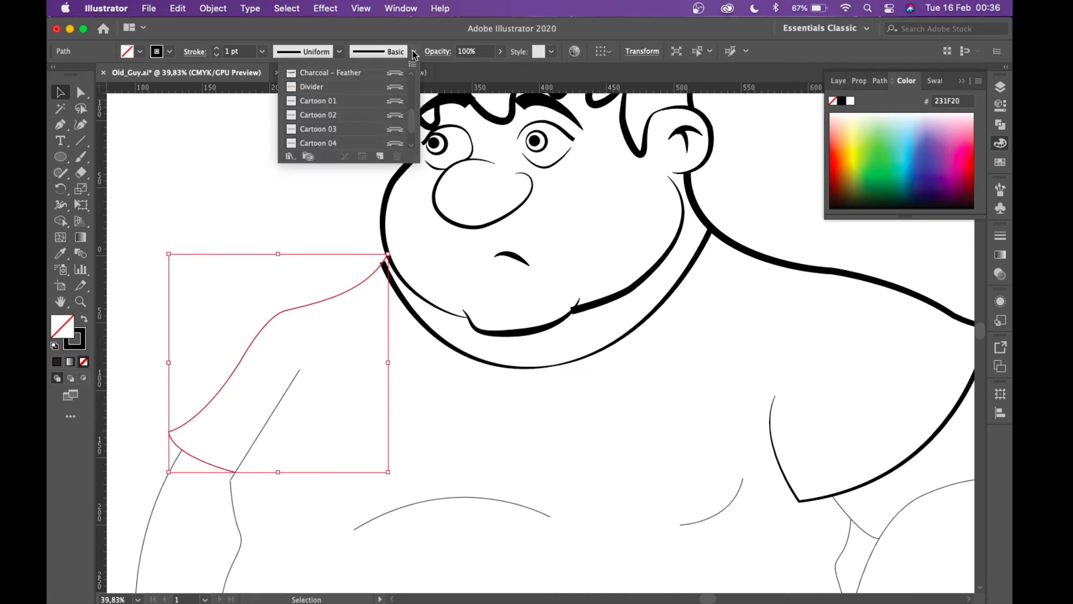
pyautogui.click(369, 102)
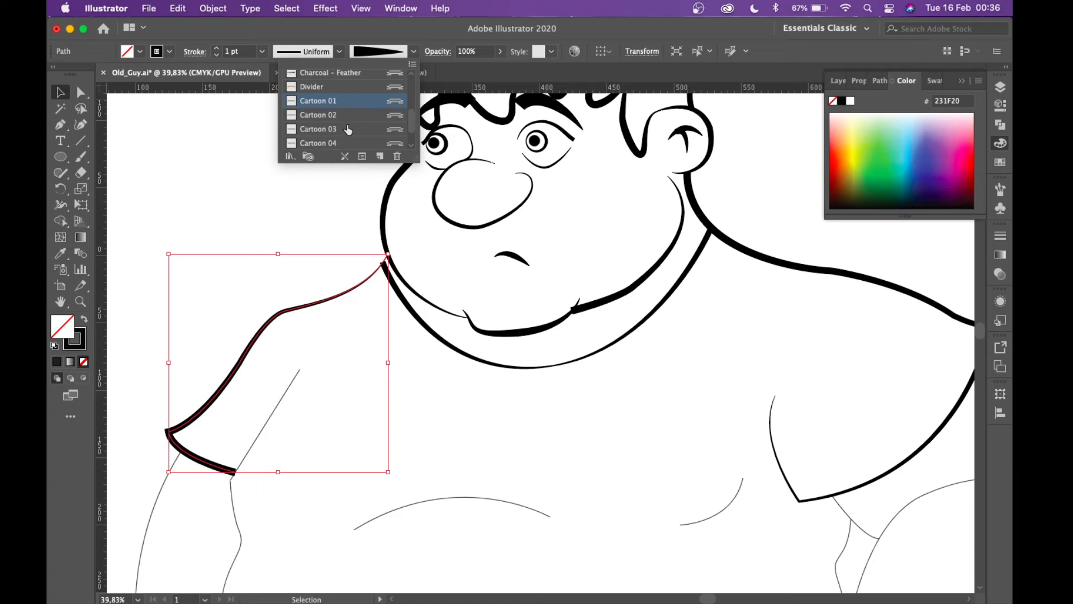
pyautogui.click(347, 130)
pyautogui.click(349, 115)
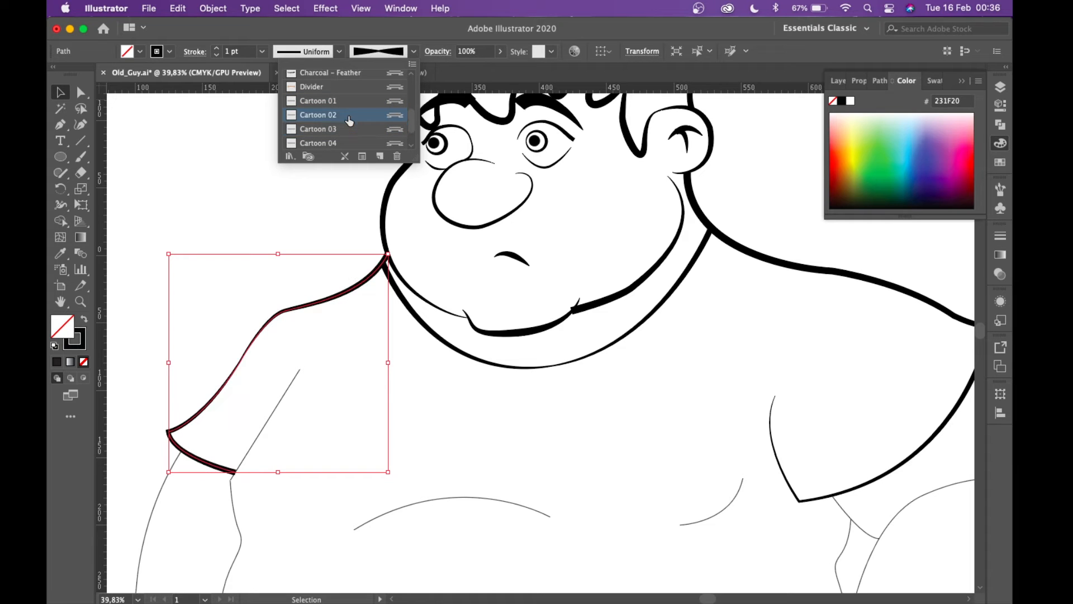
pyautogui.click(296, 220)
pyautogui.click(295, 220)
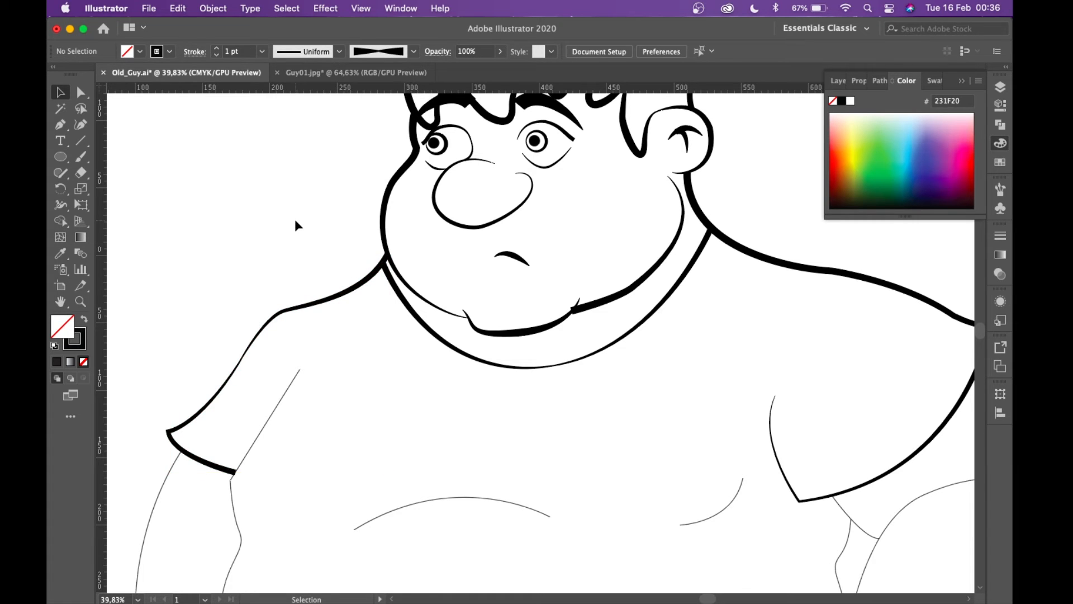
# - Apply the Cartoon 03 brush to the wide curved chest line on the left side of the shirt
pyautogui.scroll(-4, 295, 222)
pyautogui.scroll(3, 295, 221)
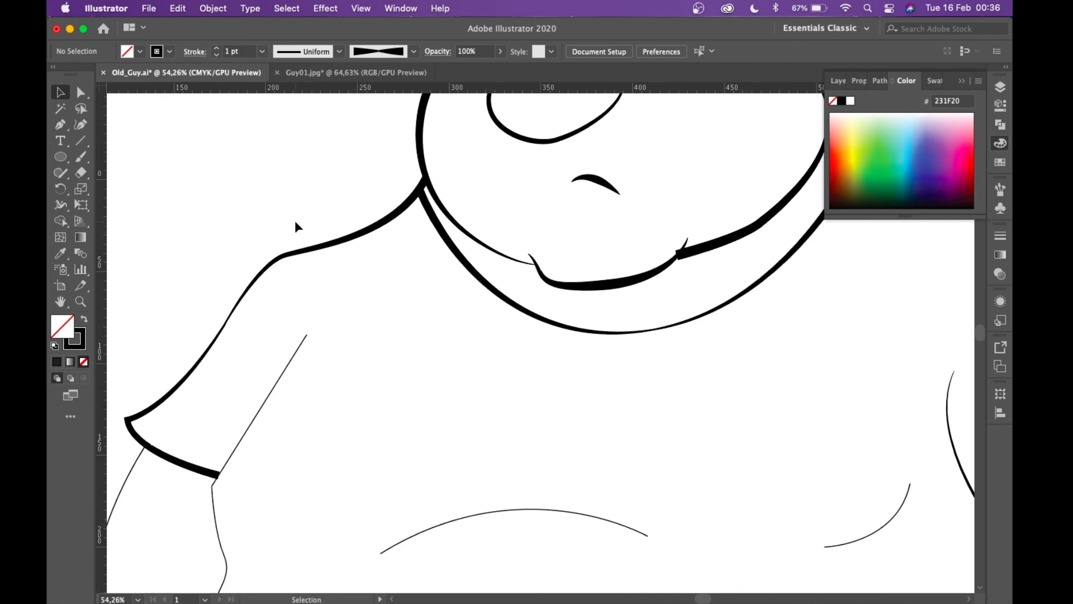
pyautogui.hscroll(1, 295, 222)
pyautogui.click(339, 318)
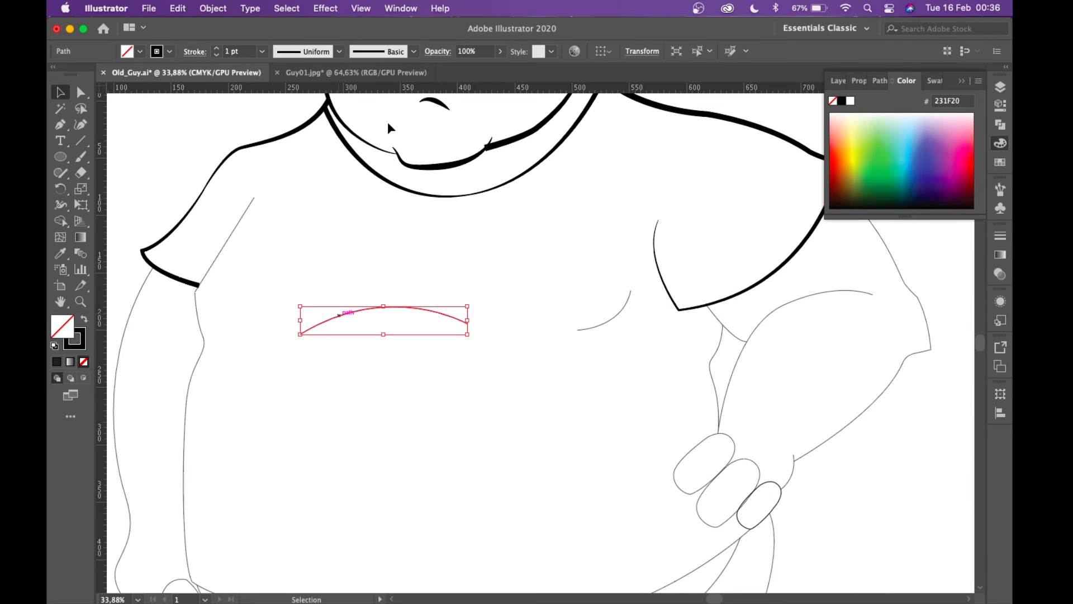
pyautogui.click(414, 52)
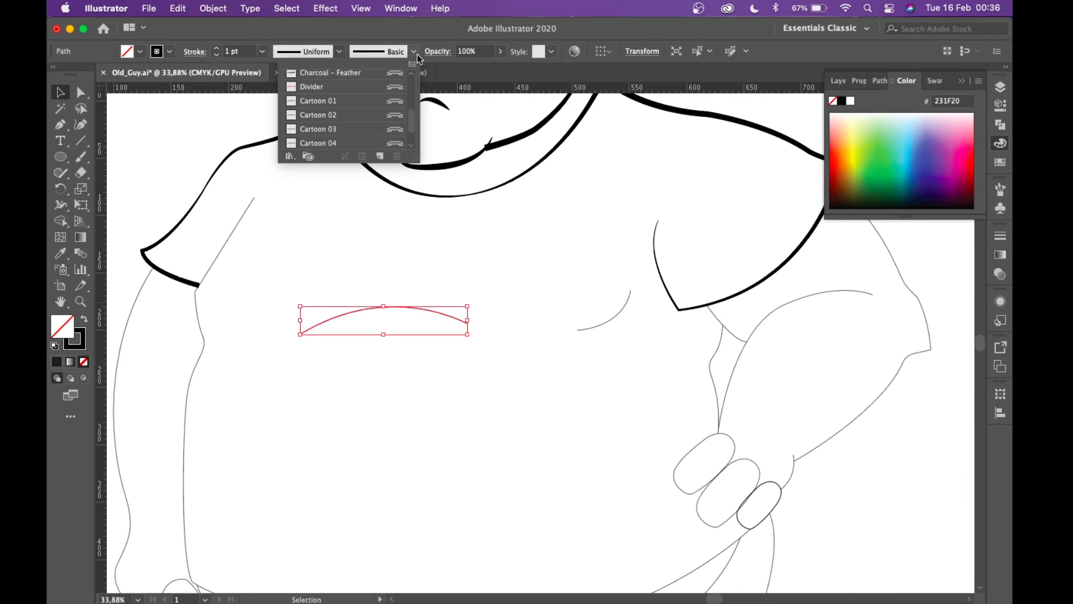
pyautogui.click(331, 116)
pyautogui.click(328, 130)
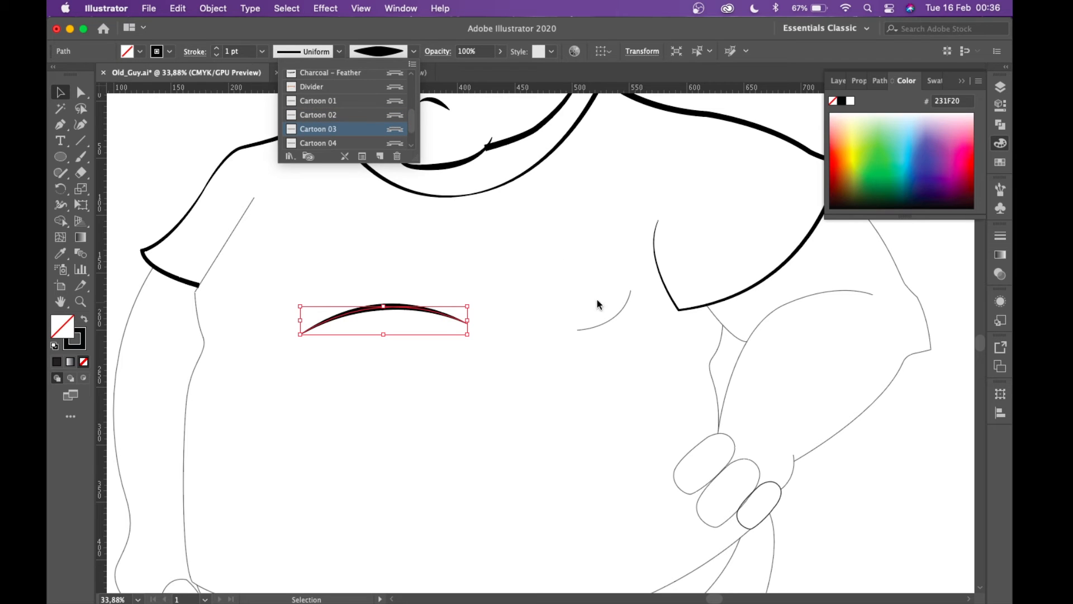
# - Apply the Cartoon 03 brush to the short curved chest line on the right side of the shirt
pyautogui.click(605, 326)
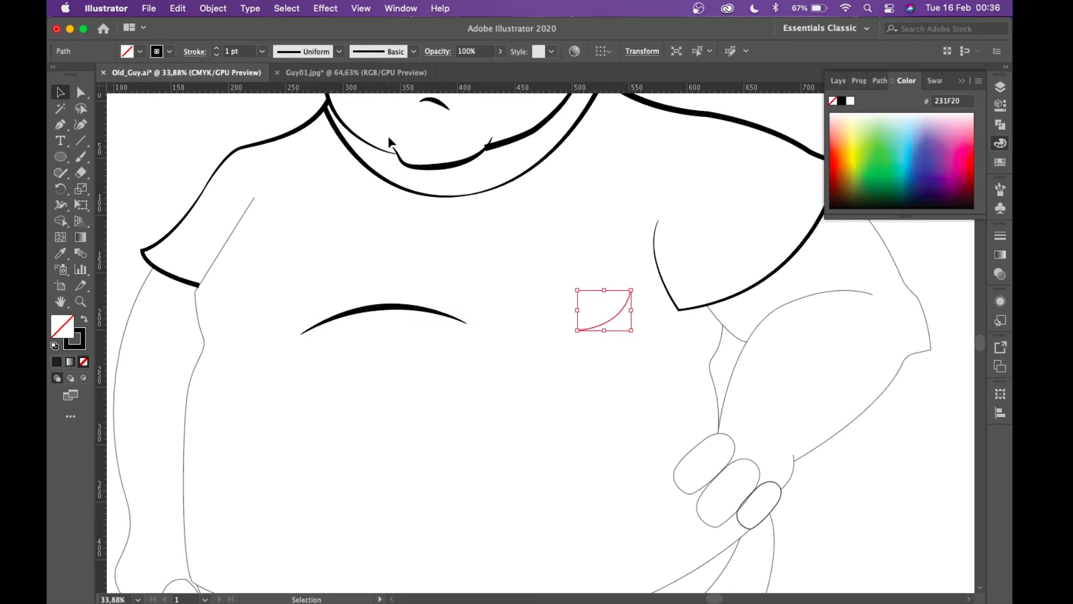
pyautogui.click(414, 51)
pyautogui.click(323, 129)
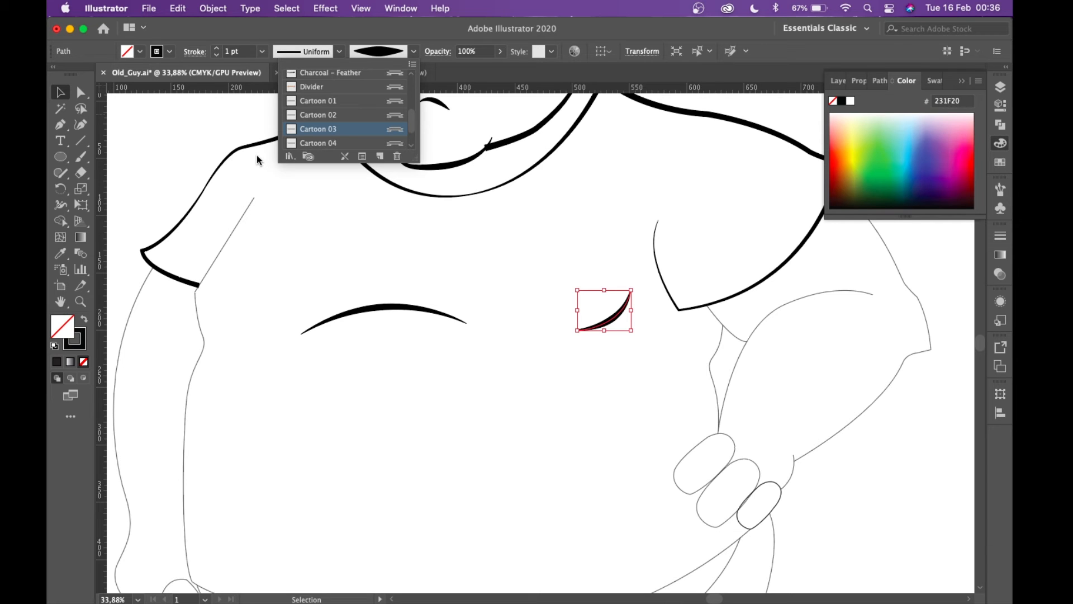
pyautogui.click(213, 152)
# - Set the stroke weight of the left chest line to 0.5 pt and deselect it
pyautogui.scroll(2, 385, 257)
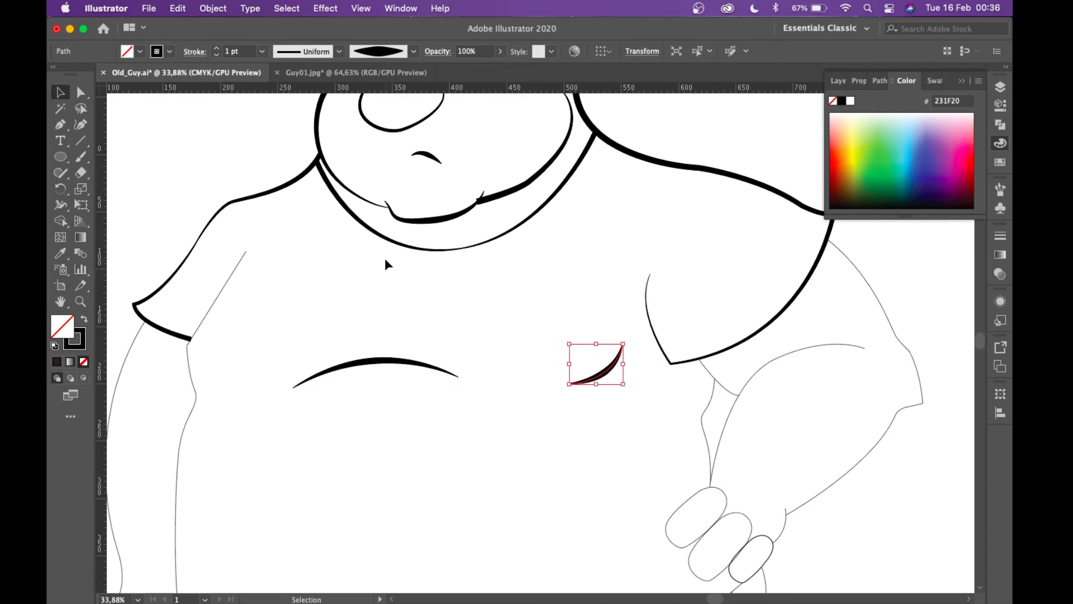
pyautogui.scroll(5, 384, 258)
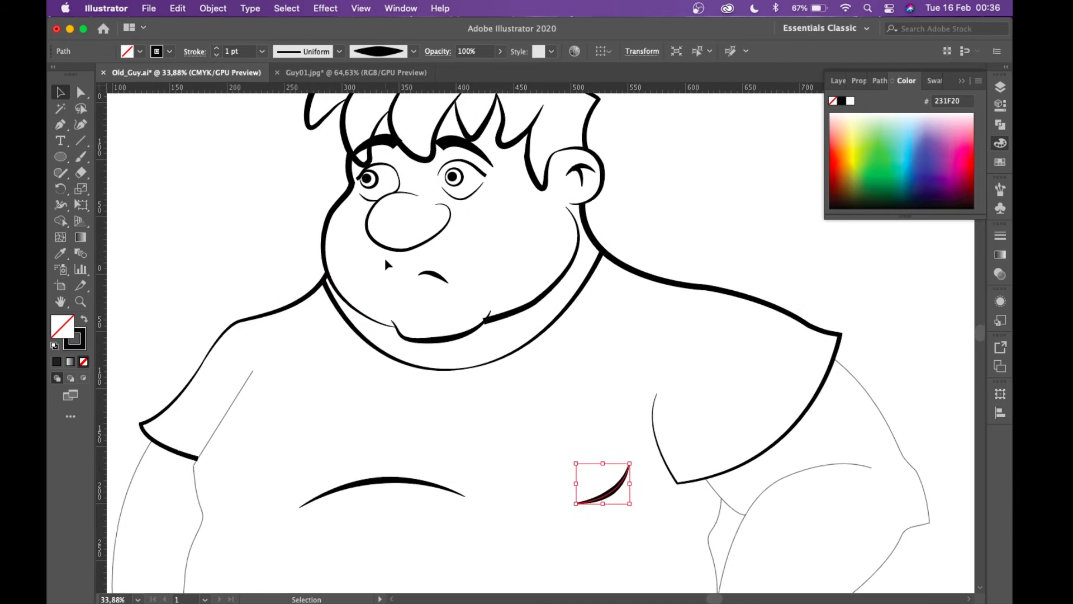
pyautogui.scroll(-2, 385, 261)
pyautogui.click(386, 422)
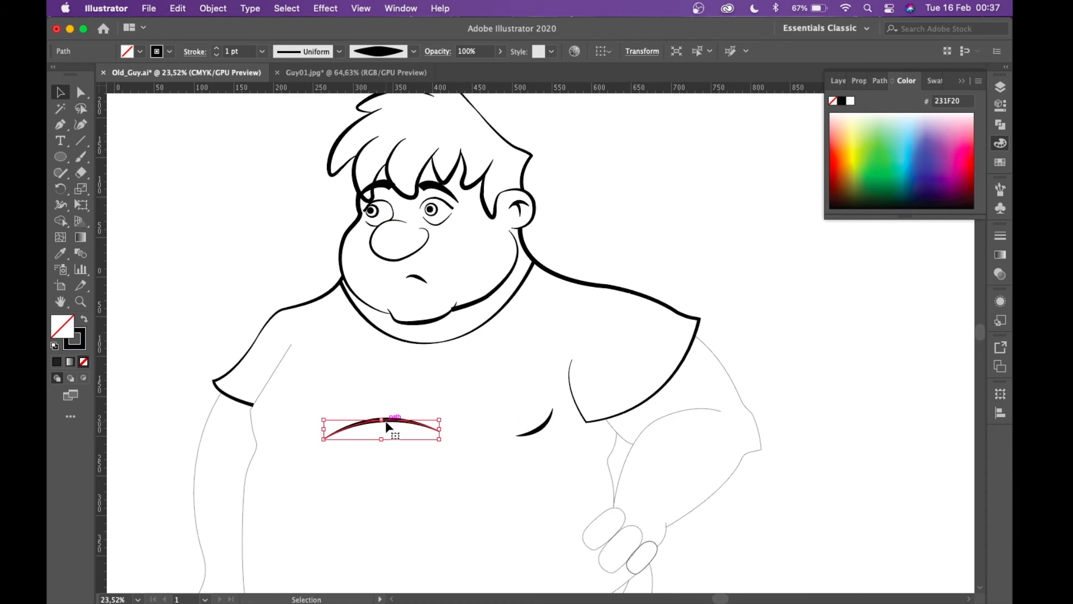
pyautogui.click(216, 55)
pyautogui.click(216, 55)
pyautogui.click(220, 181)
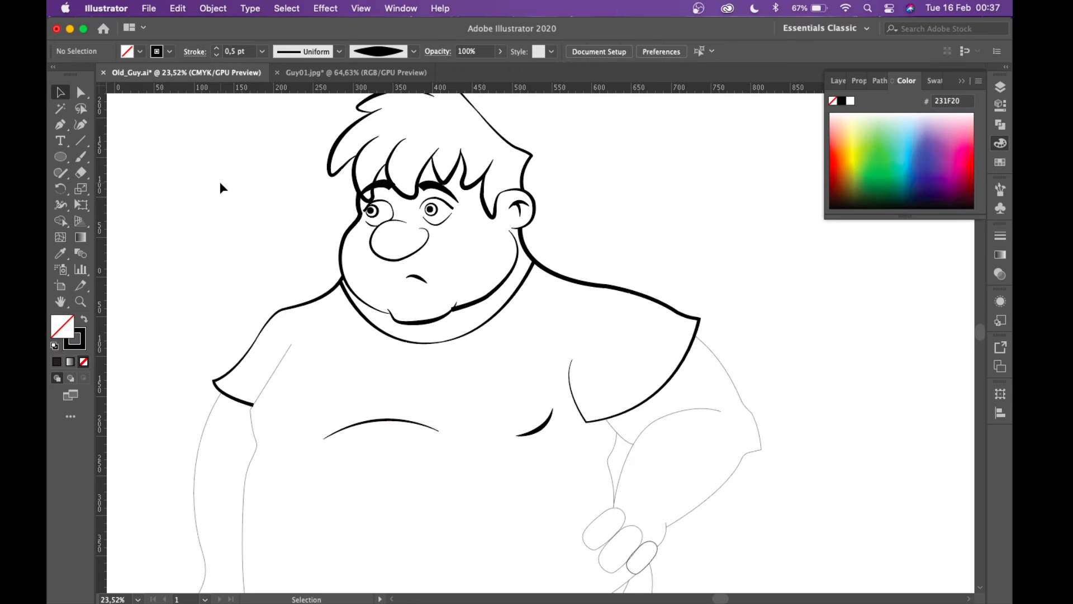
# - Set the stroke weight of the right chest line to 0.5 pt and deselect it
pyautogui.click(535, 427)
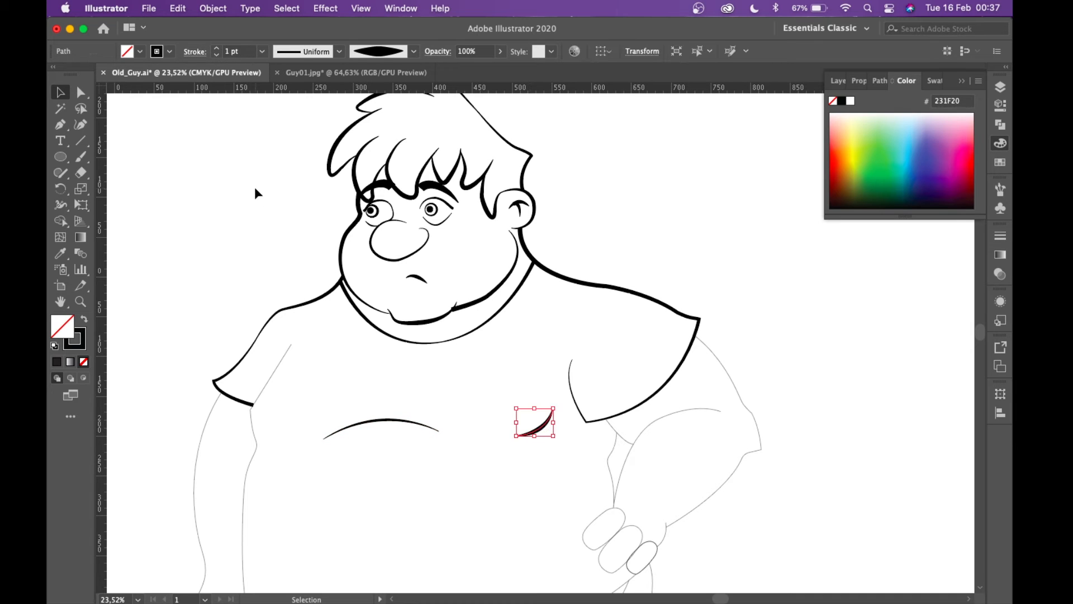
pyautogui.click(216, 55)
pyautogui.click(216, 55)
pyautogui.click(217, 201)
pyautogui.scroll(-2, 215, 206)
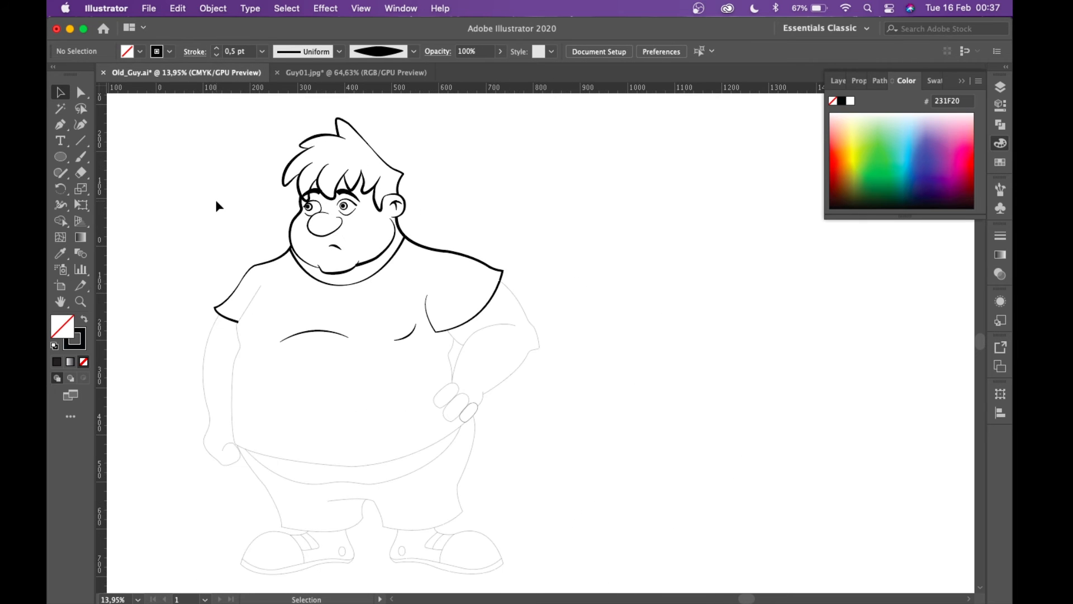
pyautogui.scroll(4, 215, 205)
pyautogui.scroll(-5, 216, 199)
pyautogui.hscroll(3, 216, 199)
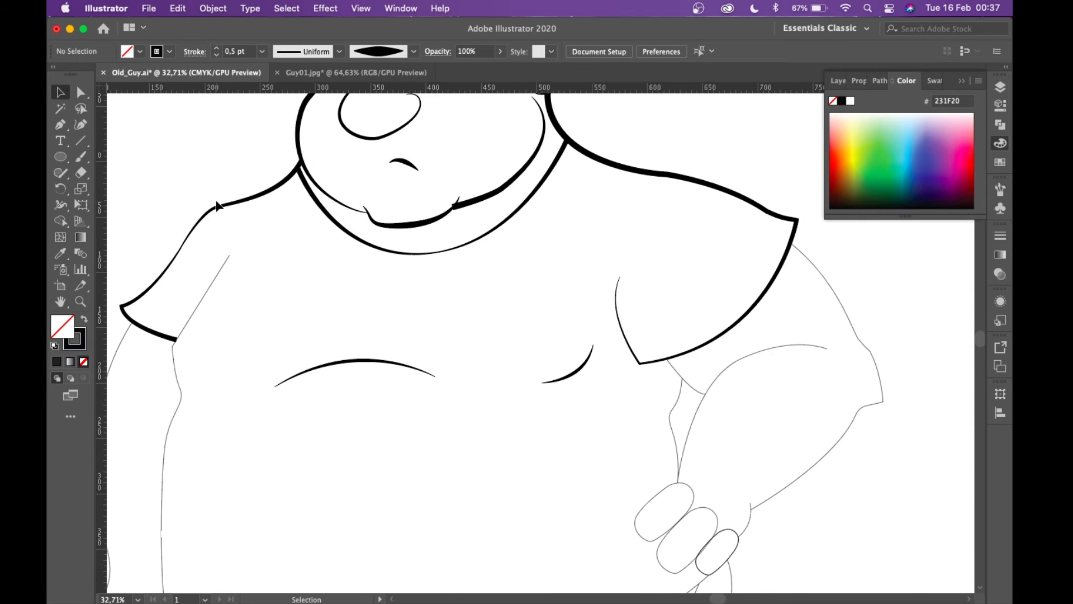
pyautogui.scroll(5, 217, 206)
pyautogui.hscroll(1, 216, 205)
pyautogui.scroll(-2, 217, 205)
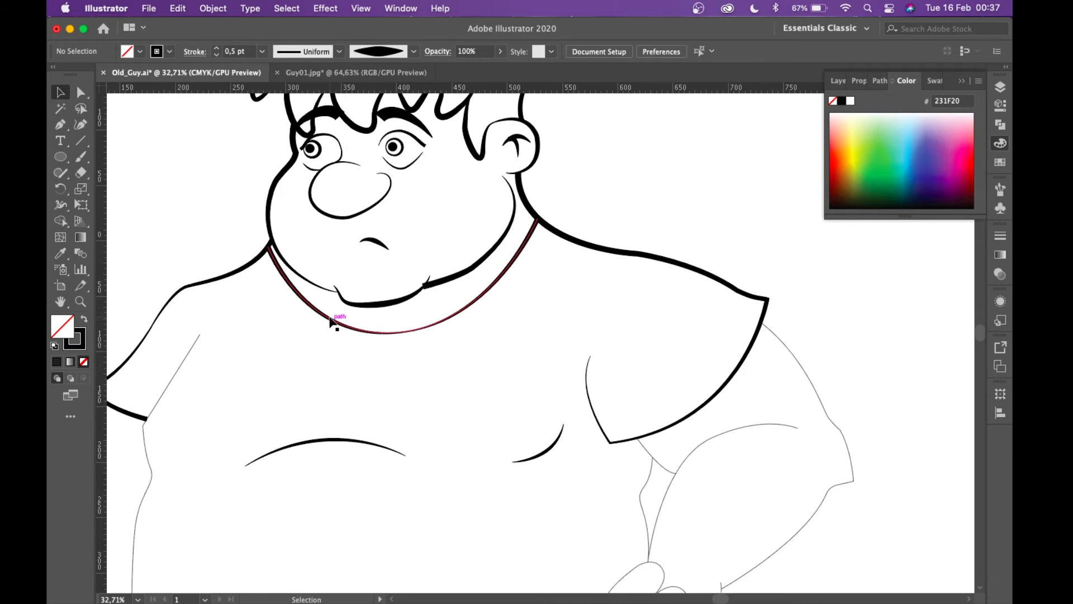
# - Examine the line thickness of the head, collar, shirt and chest lines against the still unstyled body lines
pyautogui.scroll(3, 334, 321)
pyautogui.hscroll(-2, 334, 322)
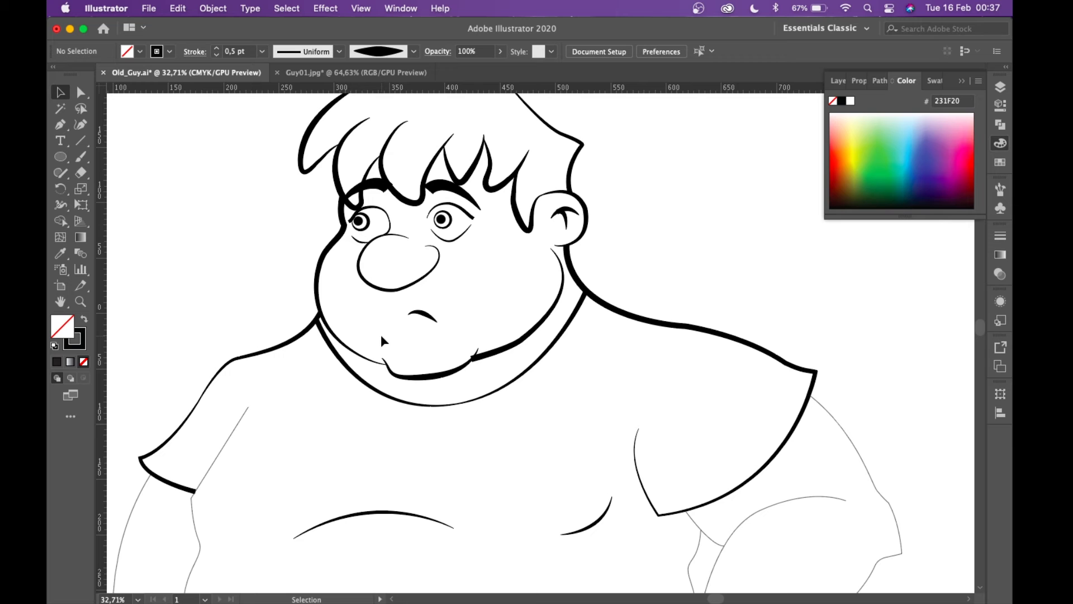
pyautogui.scroll(3, 382, 341)
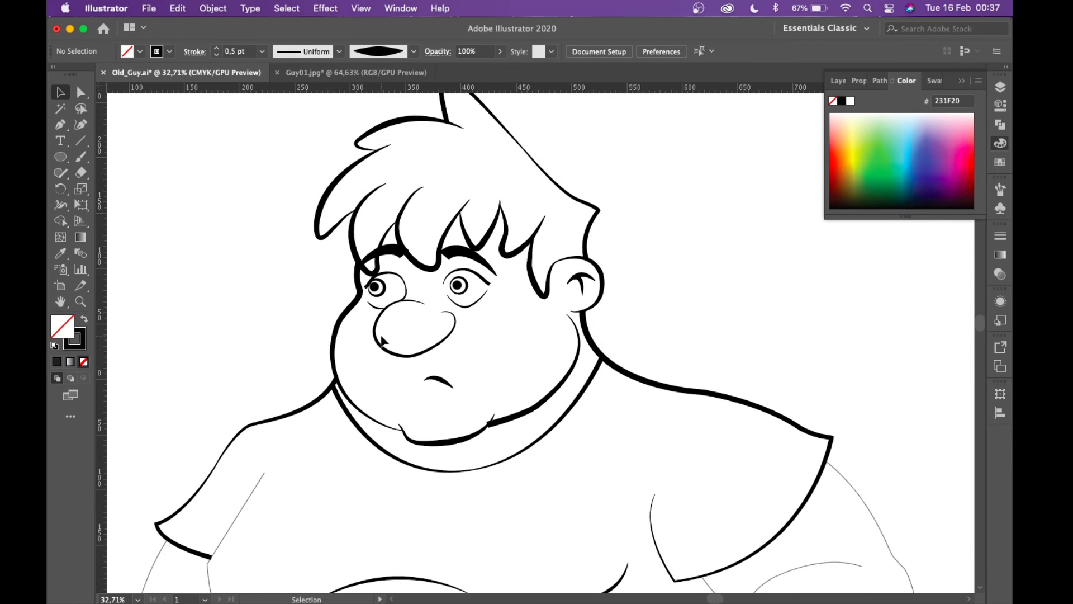
pyautogui.scroll(-3, 382, 341)
pyautogui.scroll(-3, 381, 334)
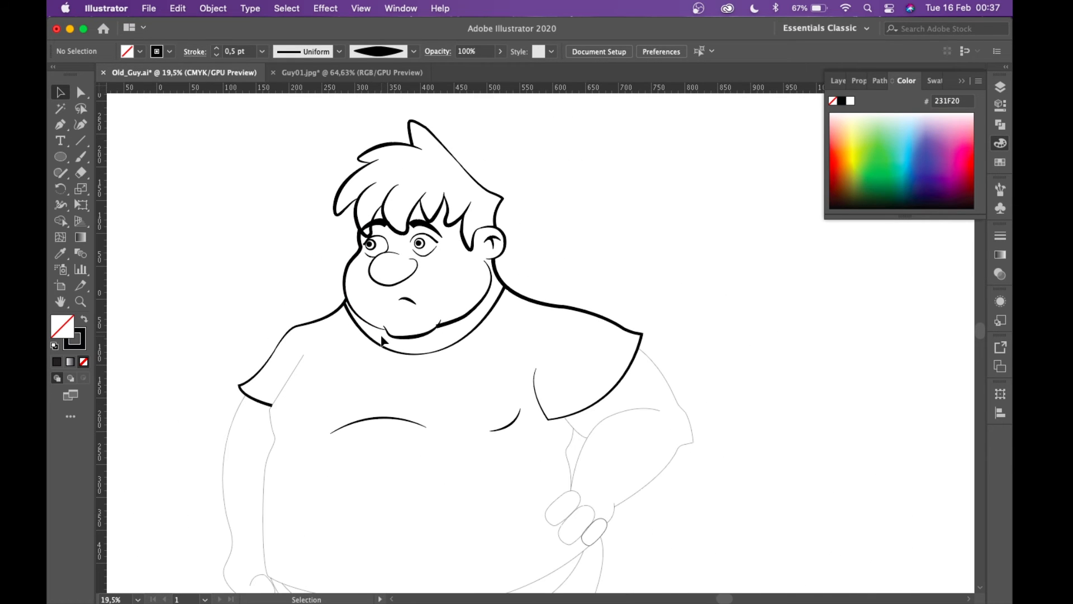
pyautogui.scroll(5, 382, 339)
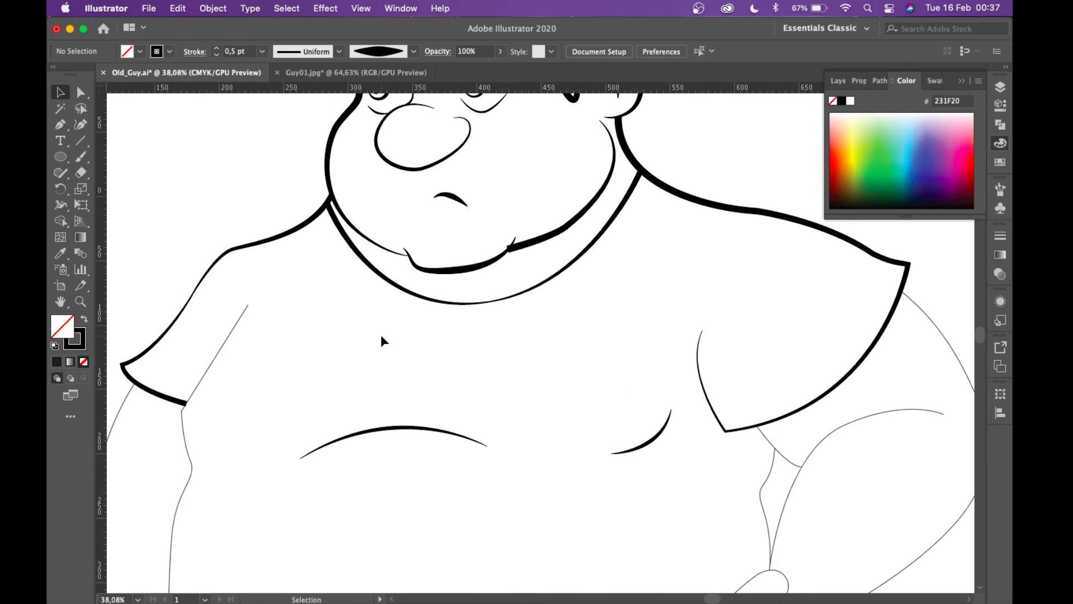
pyautogui.scroll(-4, 381, 336)
pyautogui.scroll(2, 378, 336)
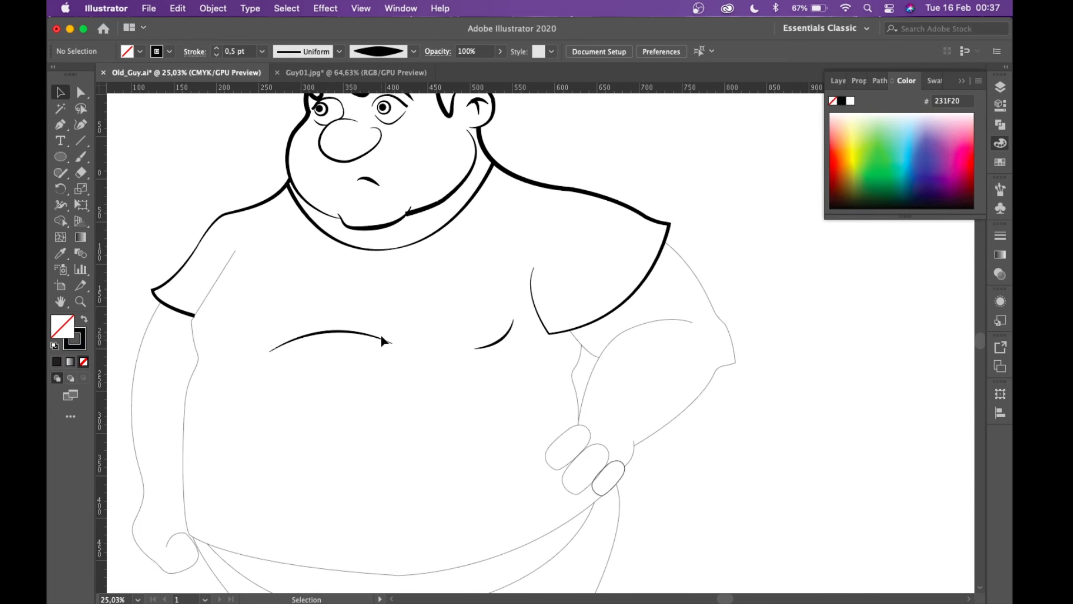
# - Apply the Cartoon 04 brush to the shirt's side and hem outline and set its stroke weight to 2 pt
pyautogui.click(200, 309)
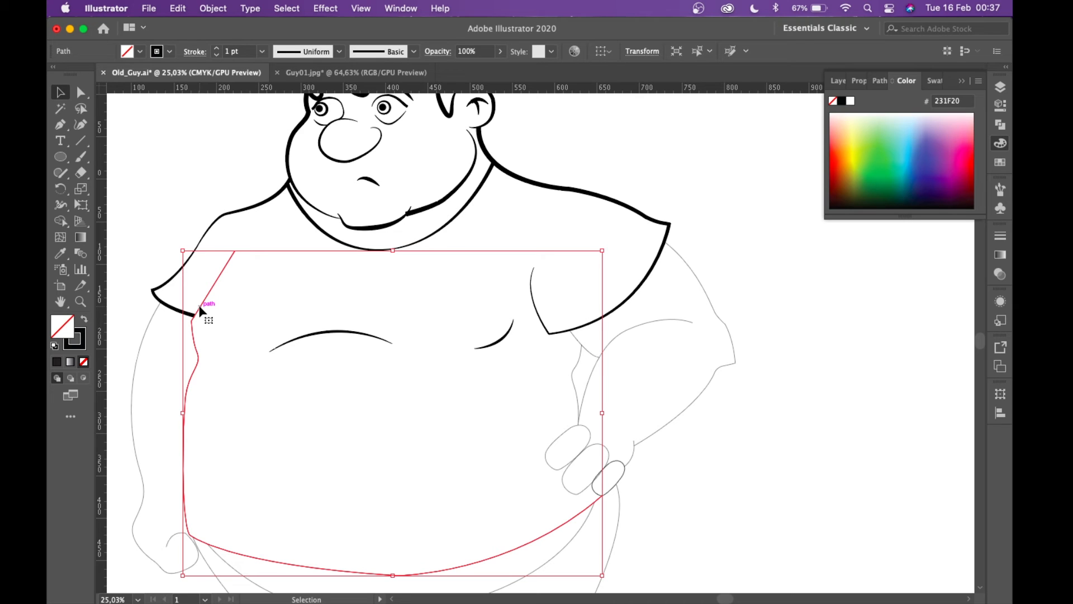
pyautogui.click(413, 52)
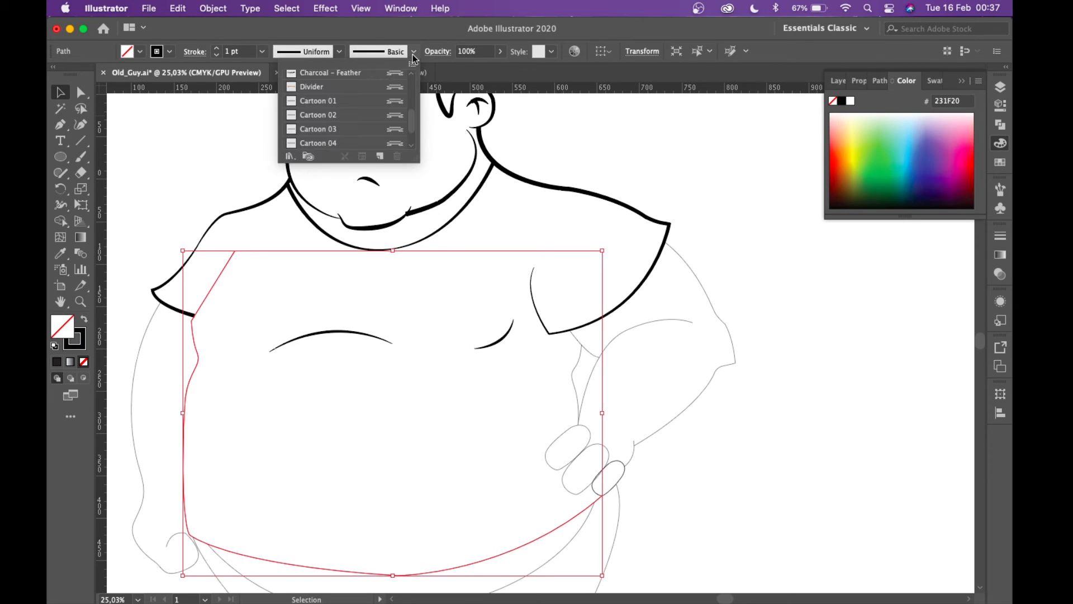
pyautogui.click(343, 118)
pyautogui.click(333, 133)
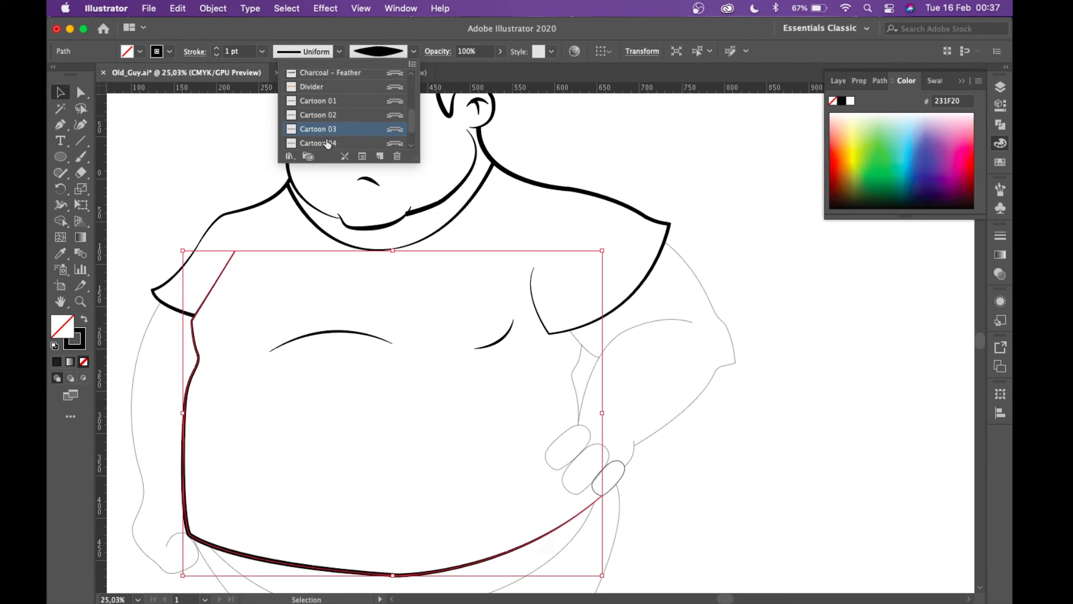
pyautogui.click(328, 143)
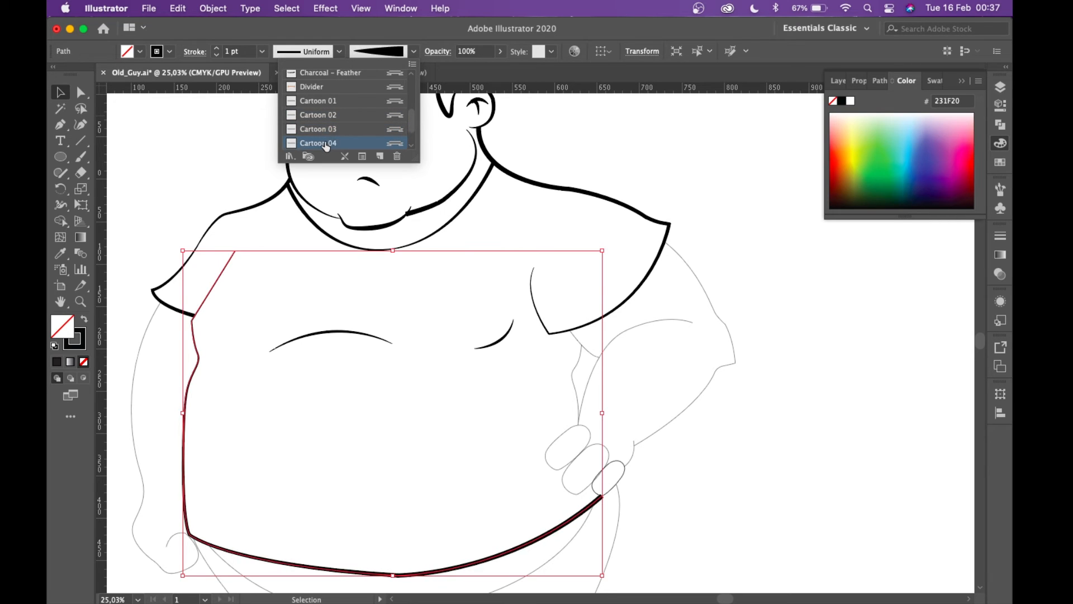
pyautogui.click(830, 484)
pyautogui.click(217, 49)
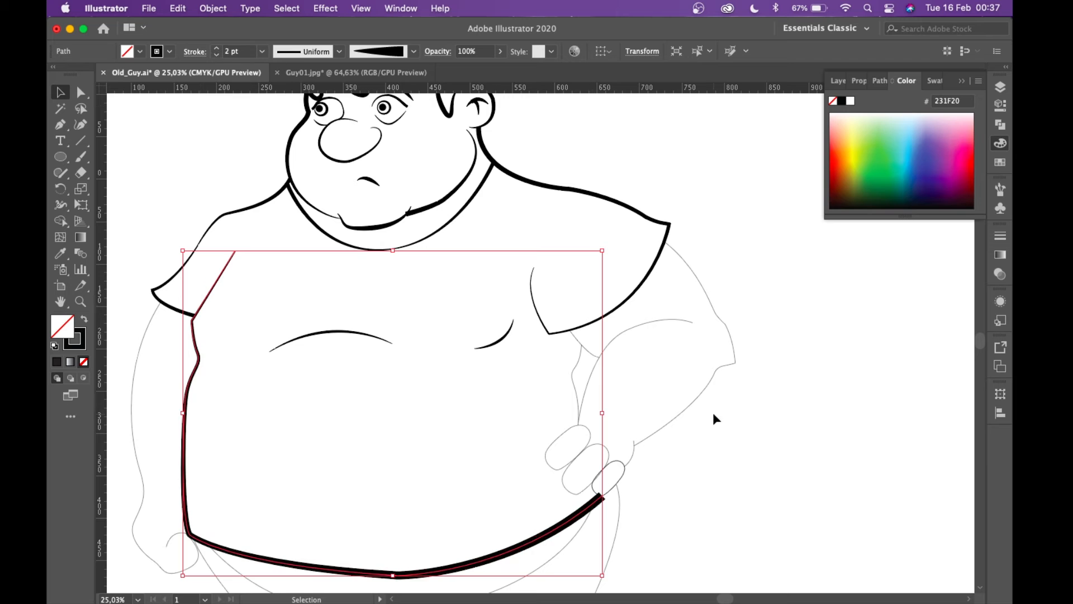
pyautogui.click(731, 430)
# - Apply the Cartoon 04 brush to the outline of the hanging arm and hand, then deselect it
pyautogui.scroll(-3, 730, 429)
pyautogui.scroll(4, 730, 429)
pyautogui.hscroll(-3, 730, 433)
pyautogui.scroll(-1, 730, 434)
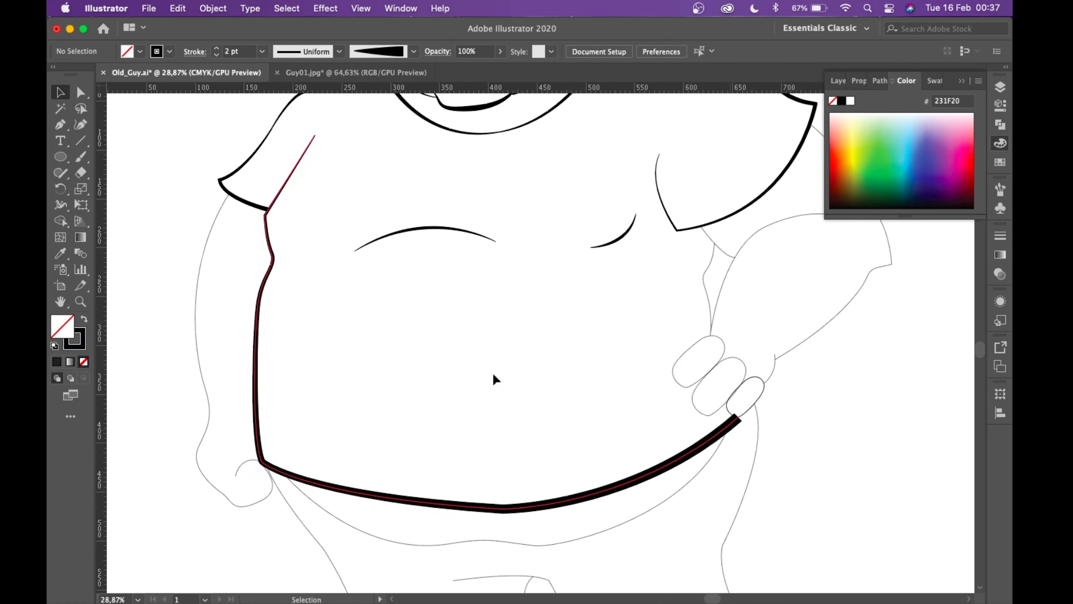
pyautogui.click(203, 376)
pyautogui.click(339, 52)
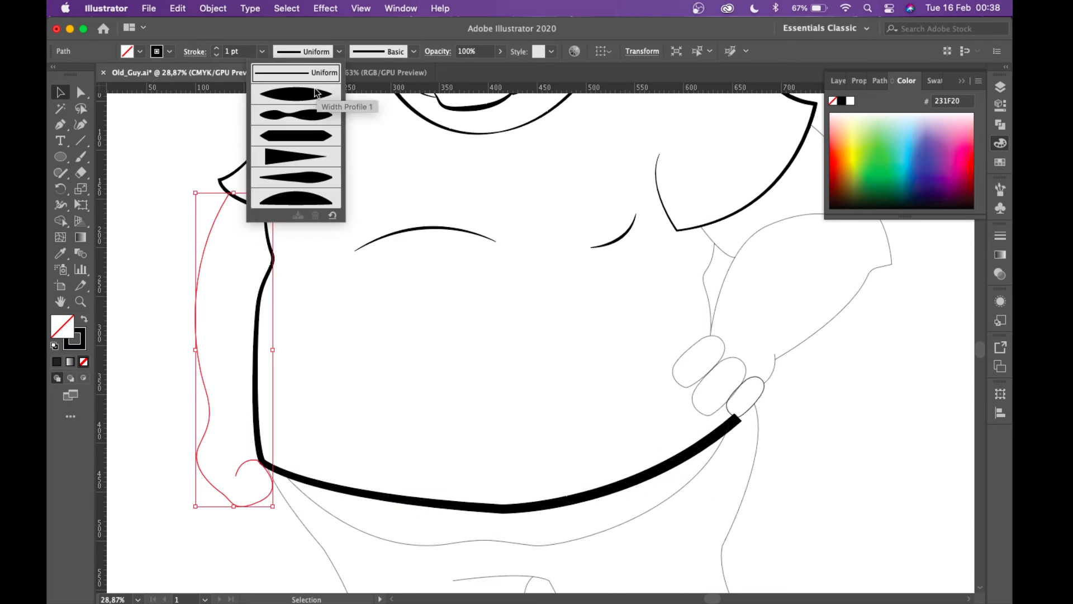
pyautogui.click(412, 52)
pyautogui.click(412, 51)
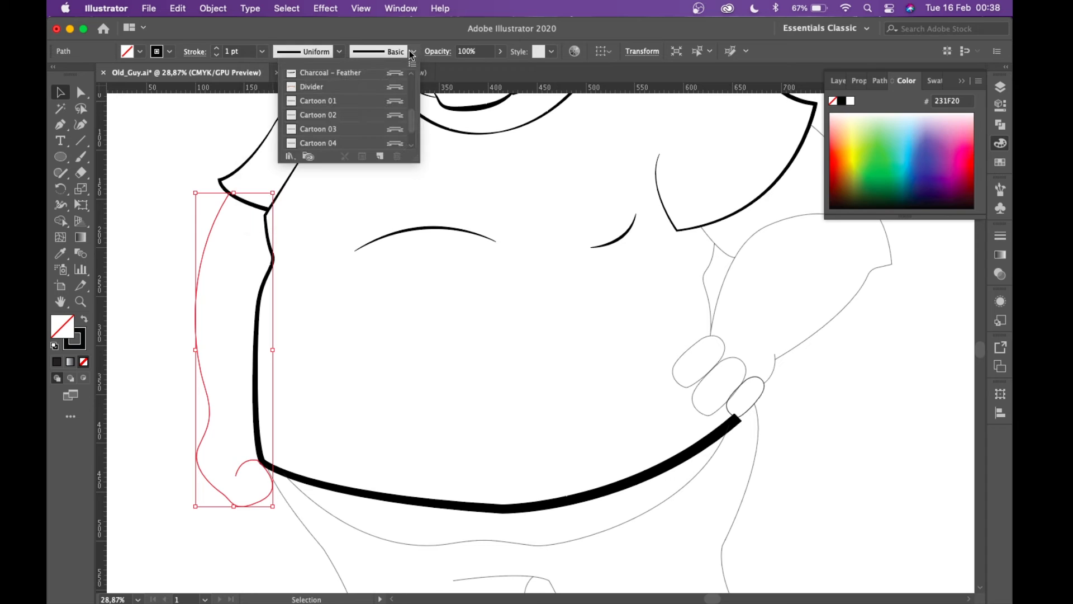
pyautogui.click(314, 101)
pyautogui.click(316, 130)
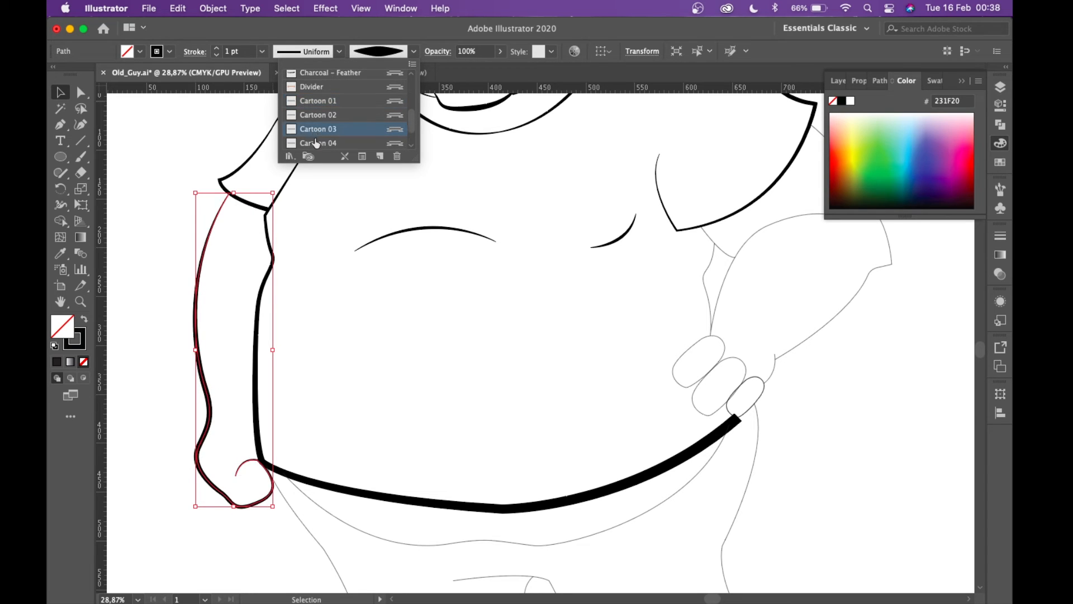
pyautogui.click(316, 143)
pyautogui.click(182, 160)
pyautogui.click(183, 160)
# - Apply the Cartoon 02 brush to the curved lower belly line beneath the shirt hem and deselect it
pyautogui.scroll(-5, 182, 159)
pyautogui.scroll(2, 182, 159)
pyautogui.scroll(5, 373, 246)
pyautogui.scroll(-5, 373, 246)
pyautogui.hscroll(-5, 373, 246)
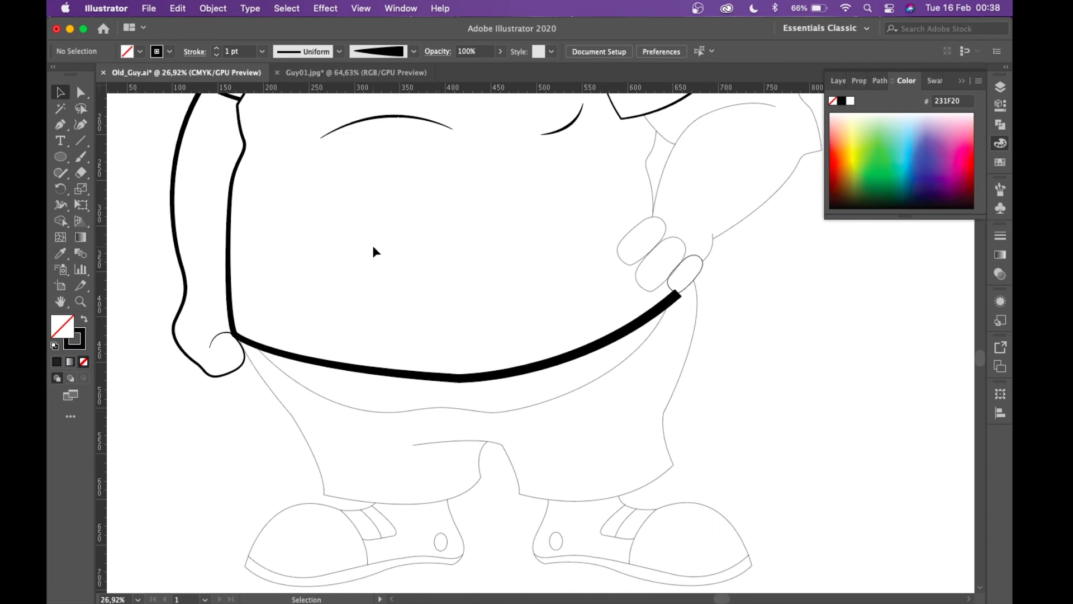
pyautogui.click(440, 412)
pyautogui.click(415, 52)
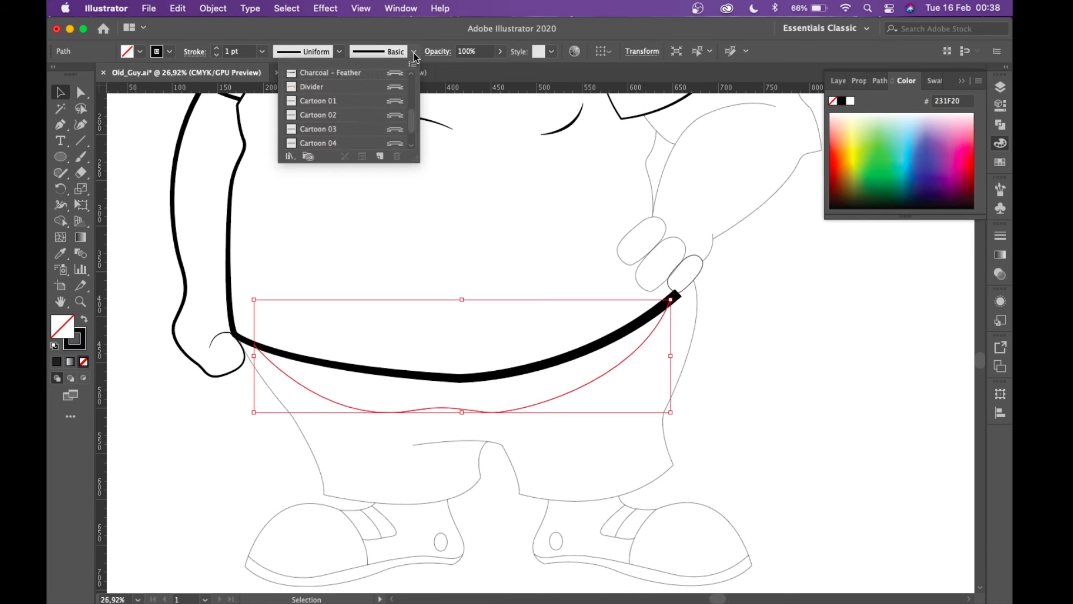
pyautogui.click(350, 114)
pyautogui.click(741, 336)
pyautogui.click(741, 336)
# - Apply the Cartoon 04 brush to the outline of the shorts leg below the hand on the hip
pyautogui.hscroll(2, 740, 336)
pyautogui.scroll(2, 741, 336)
pyautogui.hscroll(3, 741, 336)
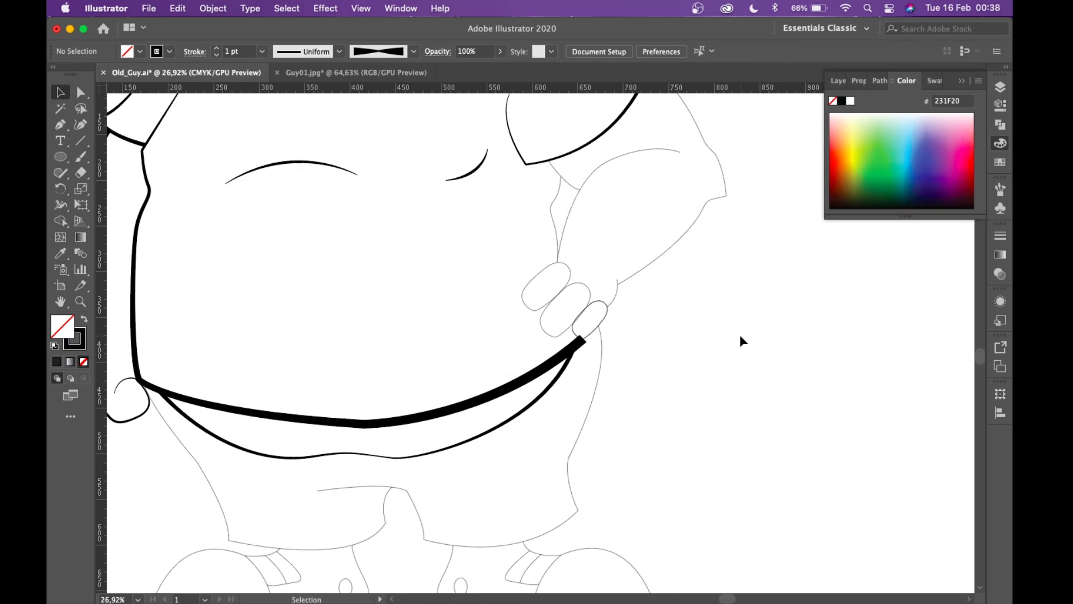
pyautogui.scroll(-3, 652, 347)
pyautogui.hscroll(-2, 652, 348)
pyautogui.click(649, 344)
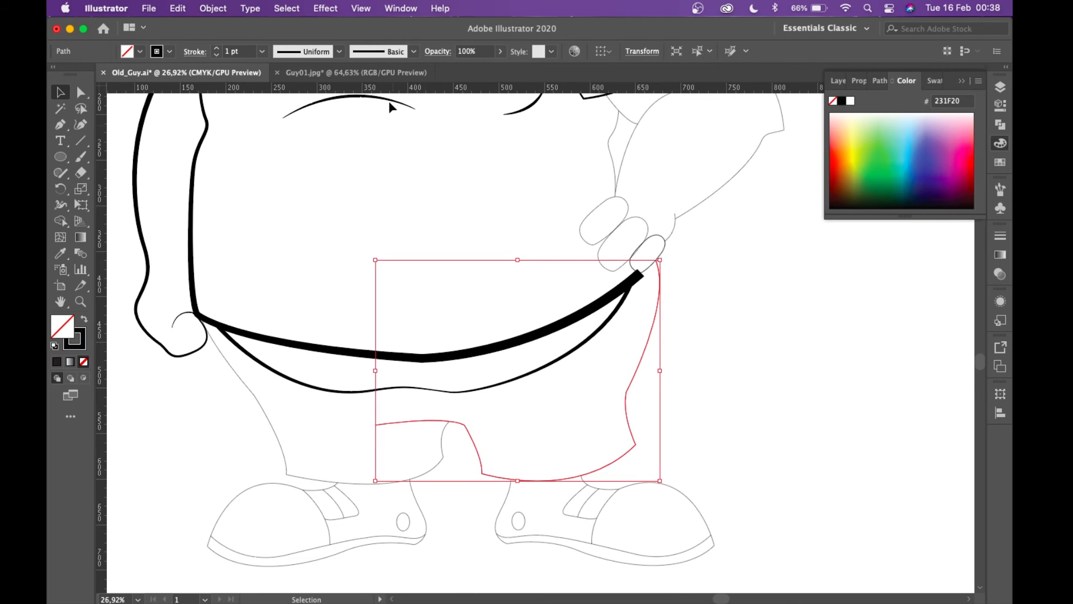
pyautogui.click(408, 52)
pyautogui.click(366, 103)
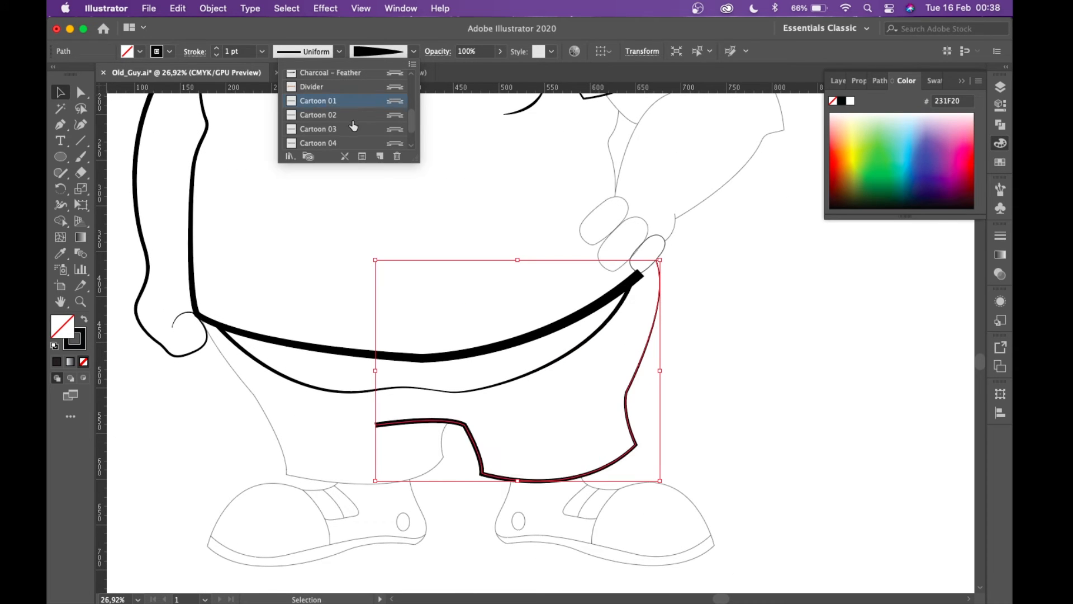
pyautogui.click(352, 130)
pyautogui.click(346, 144)
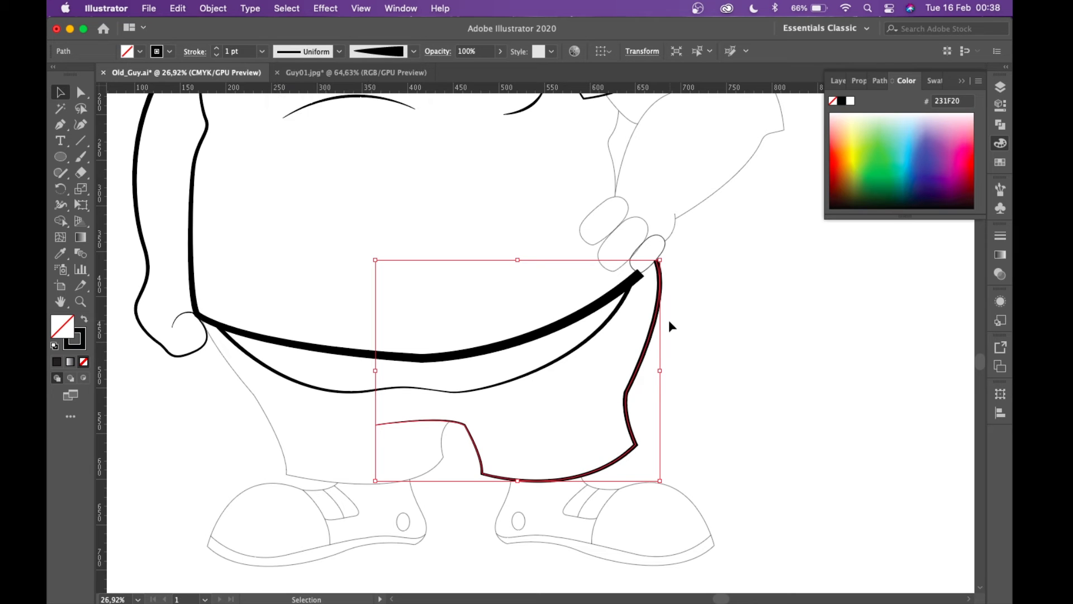
pyautogui.click(170, 387)
# - Apply the Cartoon 02 brush to the outline of the shorts leg below the hanging arm and deselect it
pyautogui.scroll(-5, 169, 387)
pyautogui.scroll(2, 170, 387)
pyautogui.hscroll(-3, 170, 387)
pyautogui.scroll(6, 170, 387)
pyautogui.hscroll(3, 170, 387)
pyautogui.scroll(-1, 170, 387)
pyautogui.click(328, 379)
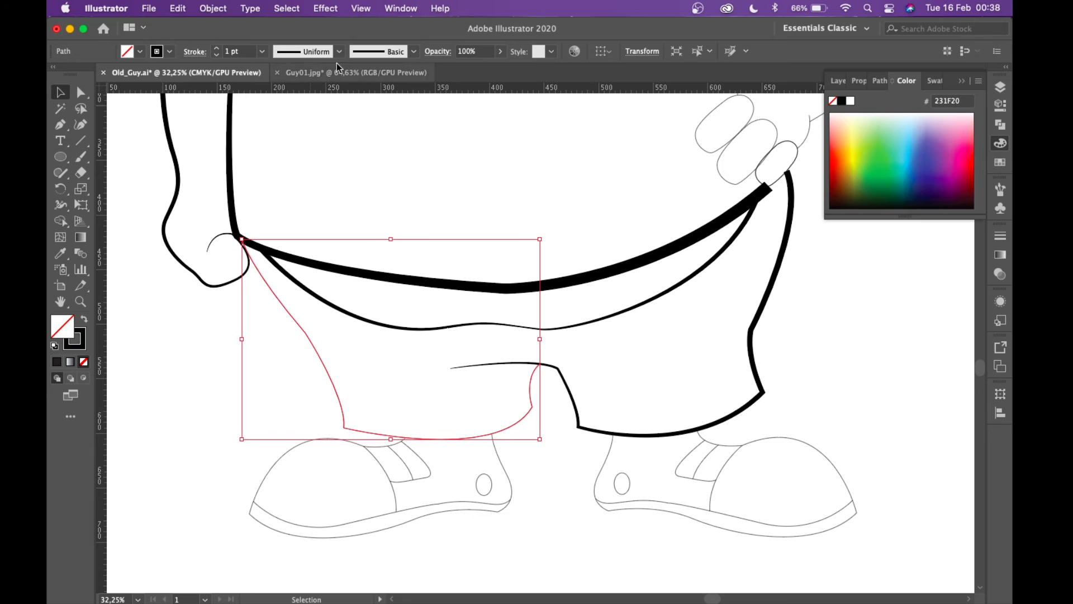
pyautogui.click(414, 52)
pyautogui.click(339, 113)
pyautogui.click(193, 380)
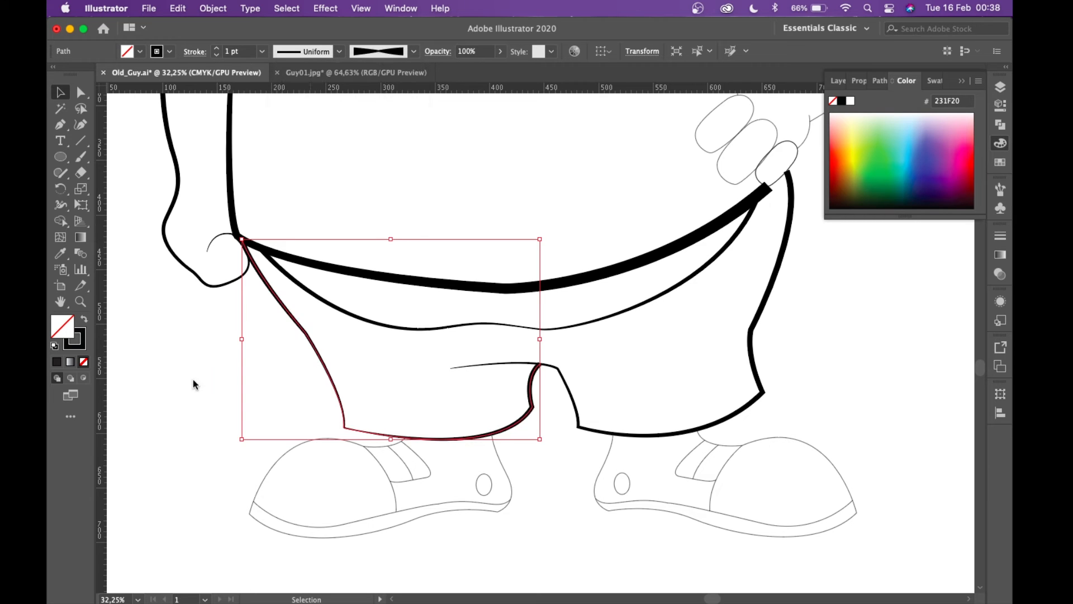
pyautogui.click(193, 384)
# - Apply the Cartoon 02 brush to the inner forearm line of the bent arm and increase its stroke weight
pyautogui.scroll(-5, 194, 385)
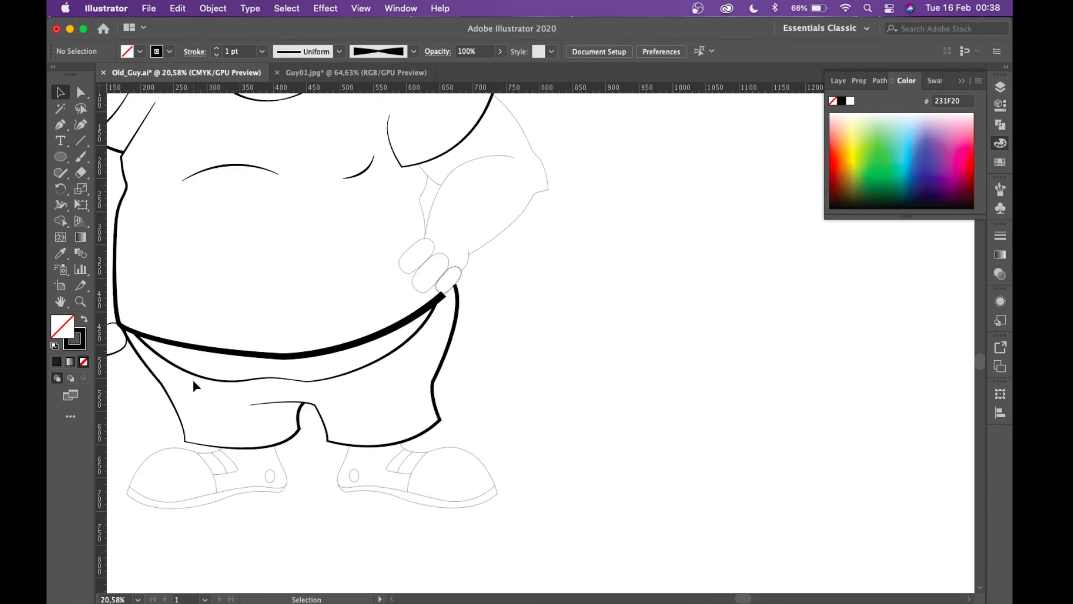
pyautogui.scroll(6, 372, 335)
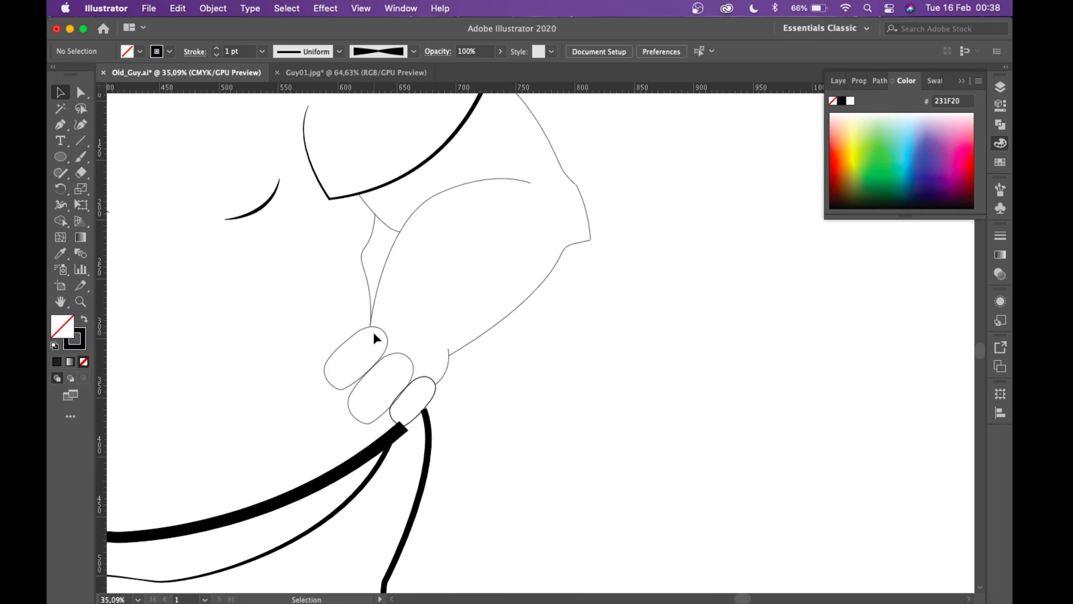
pyautogui.click(348, 318)
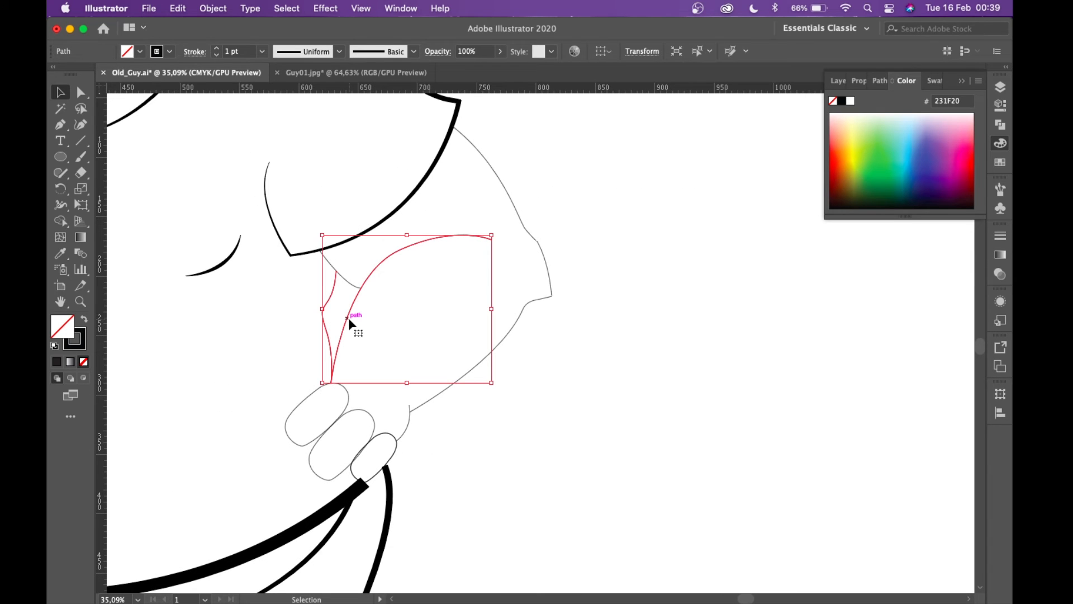
pyautogui.click(415, 52)
pyautogui.click(354, 129)
pyautogui.click(352, 116)
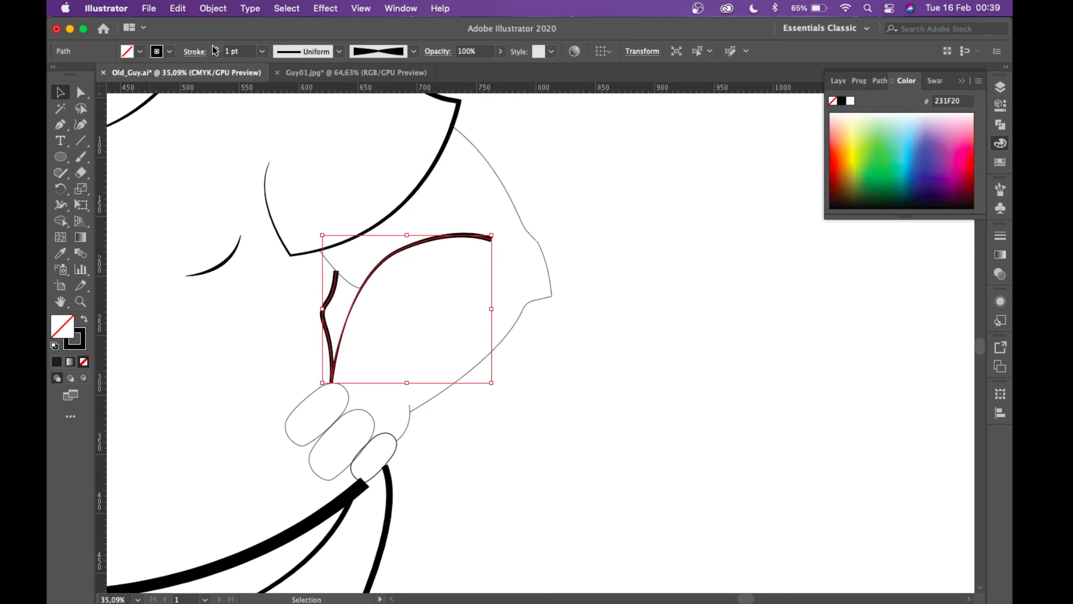
pyautogui.click(555, 225)
# - Compare the Cartoon brushes on the short line under the bent arm's sleeve and apply Cartoon 01
pyautogui.click(356, 282)
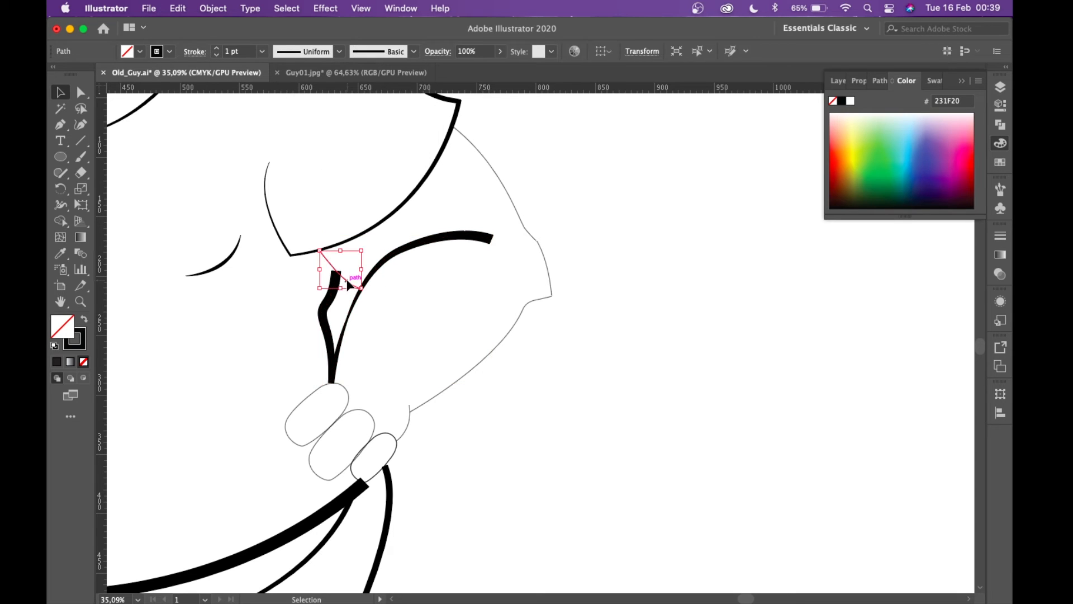
pyautogui.click(415, 51)
pyautogui.click(357, 102)
pyautogui.click(355, 116)
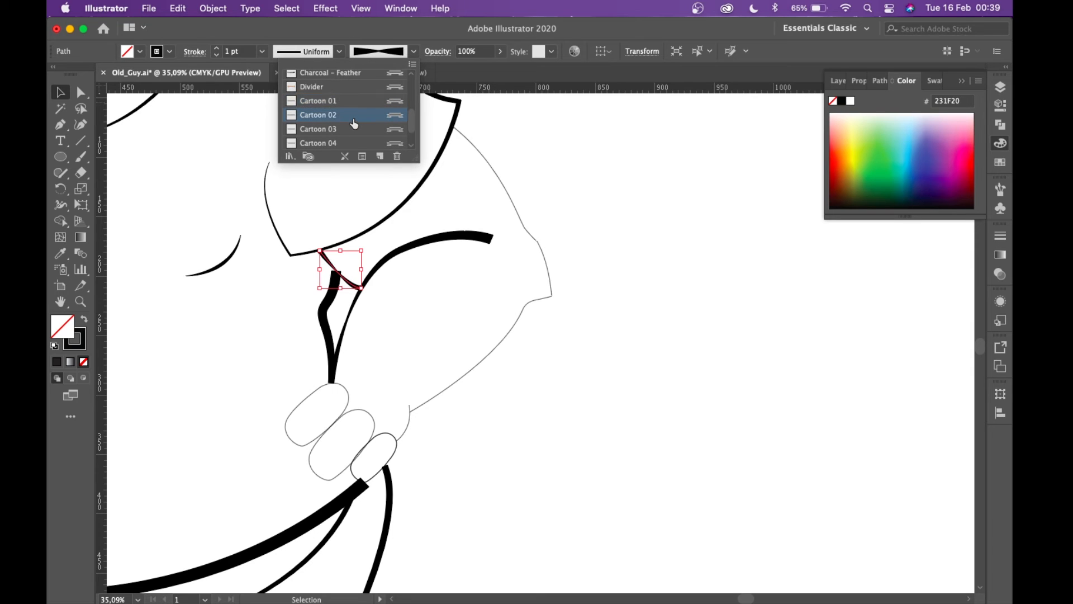
pyautogui.click(351, 130)
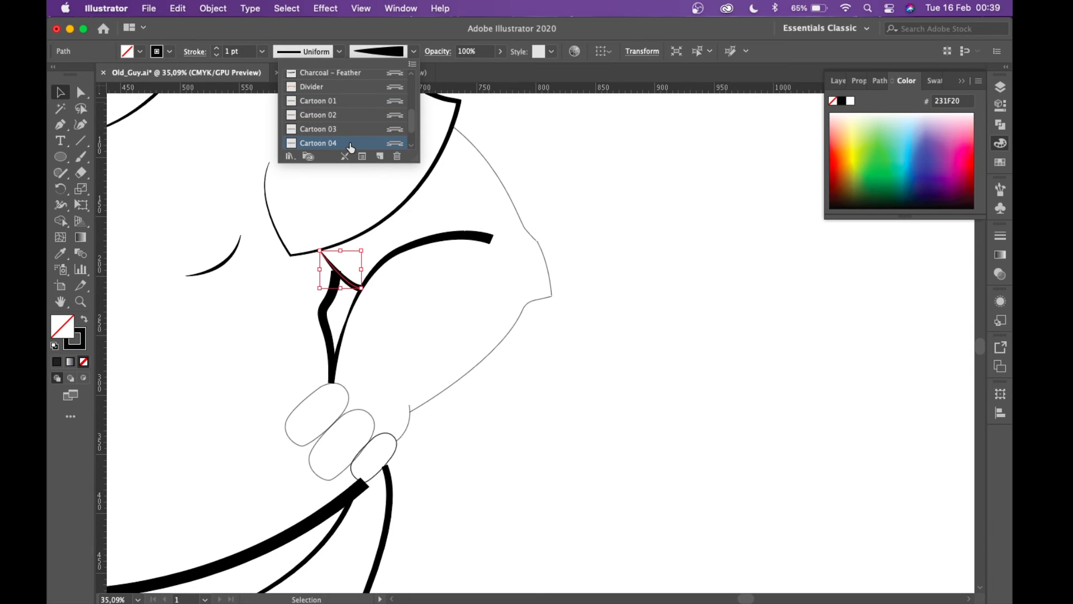
pyautogui.click(335, 102)
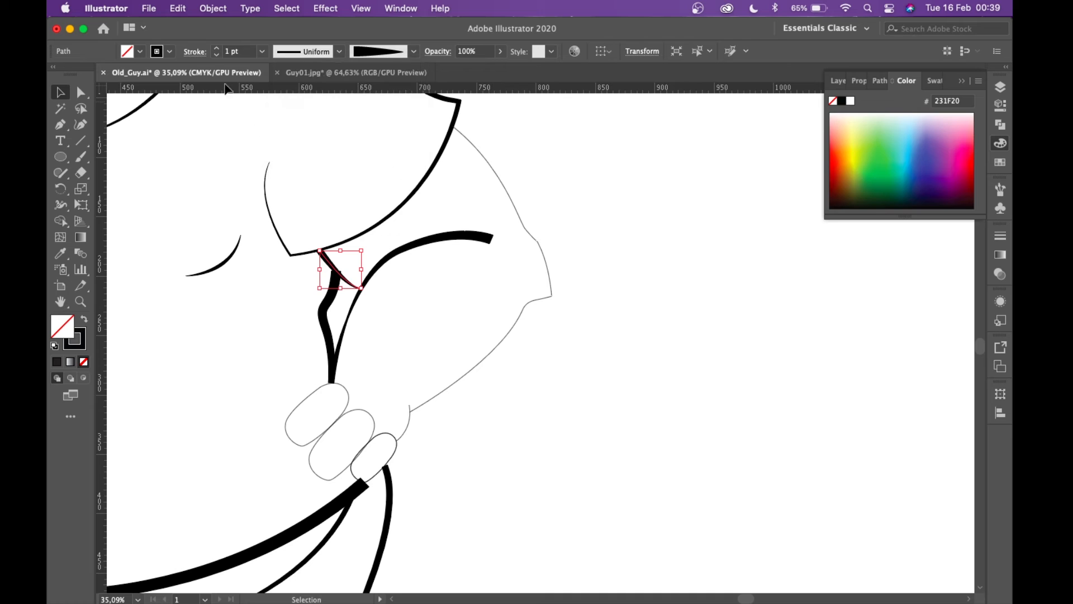
pyautogui.click(508, 163)
# - Apply the Cartoon 04 brush to the bent arm's outer elbow outline and set its stroke weight to 2 pt
pyautogui.click(495, 174)
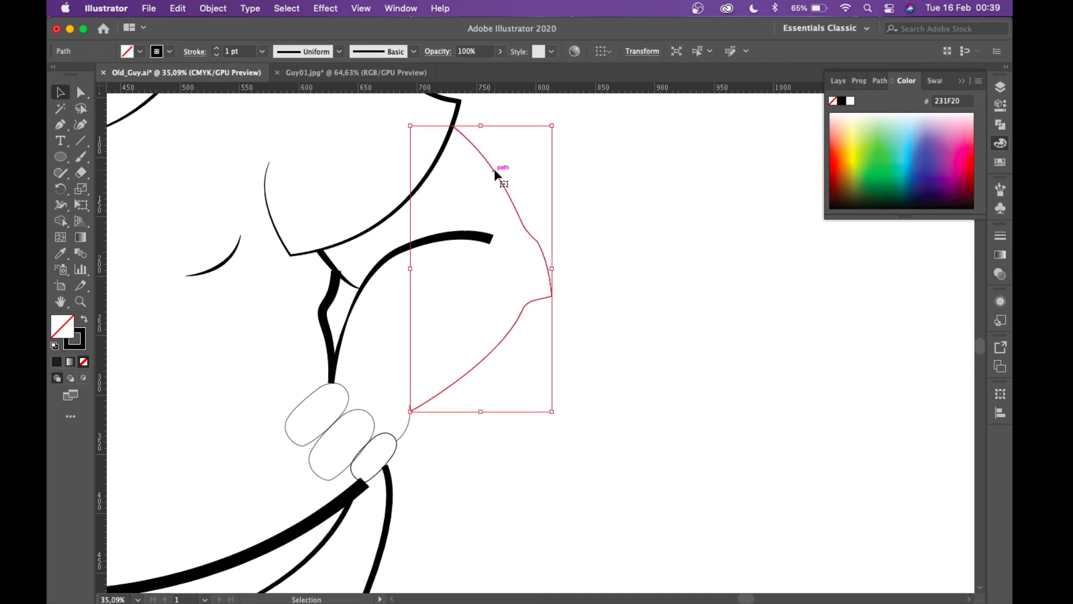
pyautogui.click(413, 51)
pyautogui.click(366, 101)
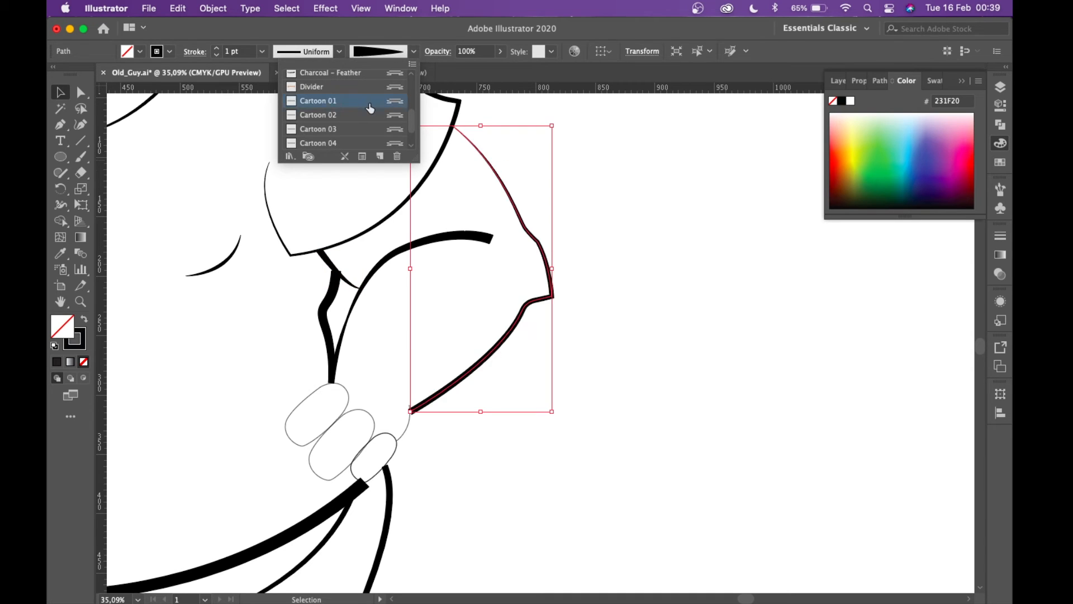
pyautogui.click(362, 129)
pyautogui.click(348, 144)
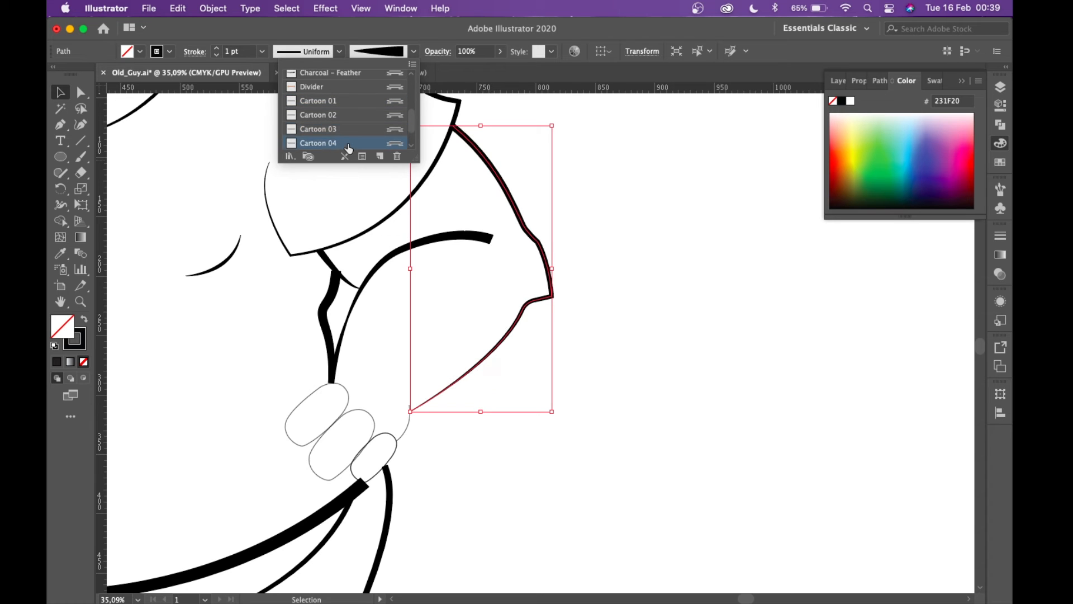
pyautogui.click(662, 206)
pyautogui.click(217, 48)
pyautogui.click(589, 219)
# - Apply the Cartoon 01 brush to the short wrist line between the bent forearm and the hand on the hip
pyautogui.keyDown('alt'); pyautogui.scroll(-5, 588, 219); pyautogui.keyUp('alt')
pyautogui.keyDown('alt'); pyautogui.scroll(3, 588, 217); pyautogui.keyUp('alt')
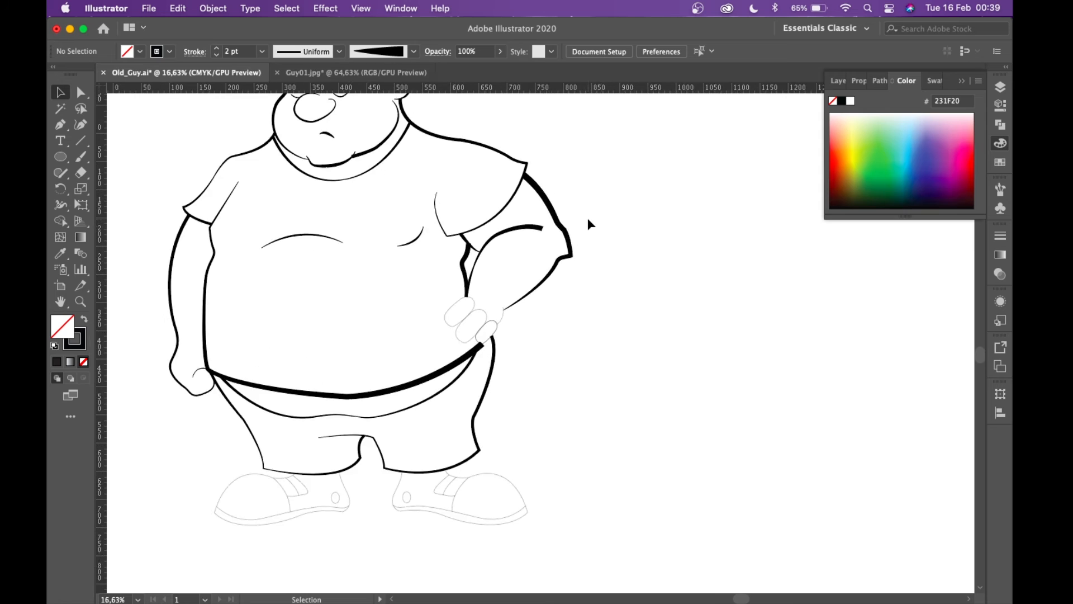
pyautogui.hscroll(3, 476, 269)
pyautogui.keyDown('alt'); pyautogui.scroll(2, 475, 269); pyautogui.keyUp('alt')
pyautogui.scroll(-4, 475, 269)
pyautogui.keyDown('alt'); pyautogui.scroll(3, 619, 342); pyautogui.keyUp('alt')
pyautogui.click(510, 350)
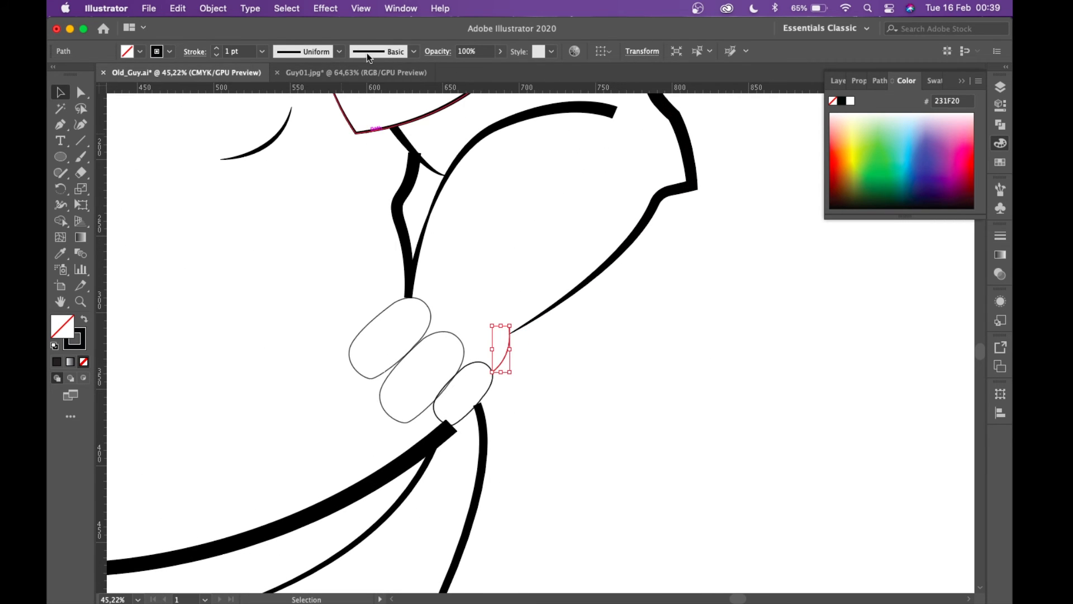
pyautogui.click(414, 52)
pyautogui.click(367, 106)
pyautogui.keyDown('alt'); pyautogui.scroll(3, 602, 335); pyautogui.keyUp('alt')
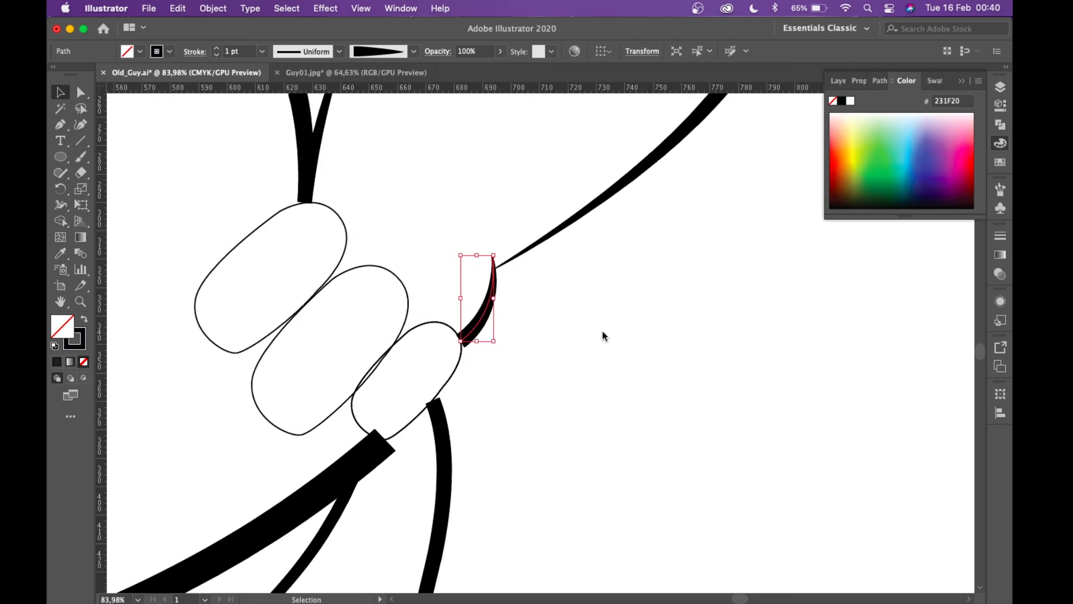
# - Apply the Cartoon 02 brush to the outlines of all three fingers of the hand on the hip and deselect them
pyautogui.hscroll(-1, 559, 341)
pyautogui.scroll(-1, 559, 341)
pyautogui.click(523, 350)
pyautogui.click(417, 52)
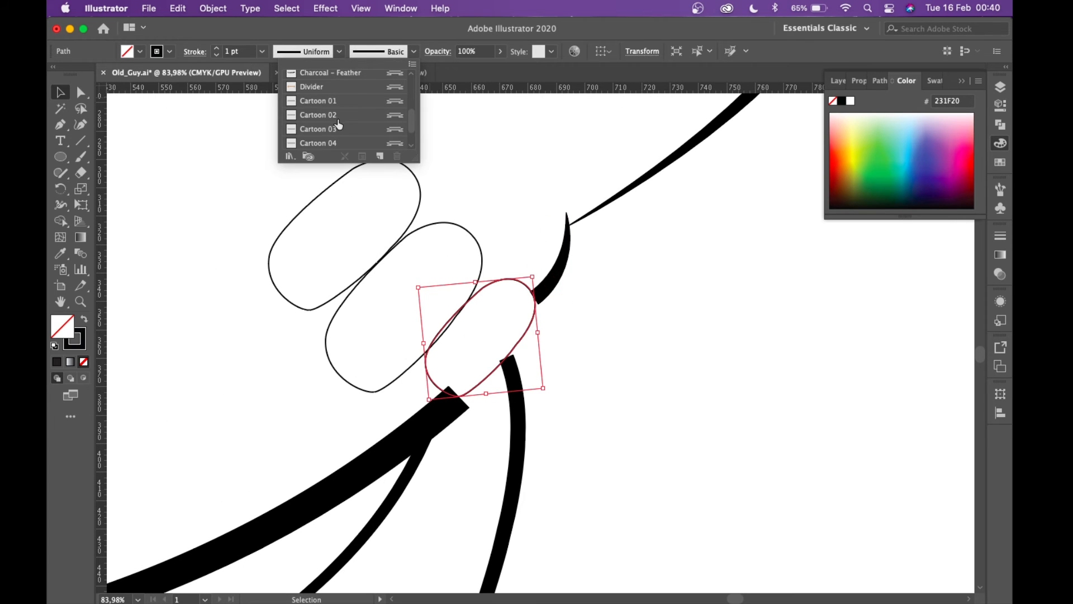
pyautogui.click(336, 119)
pyautogui.click(482, 258)
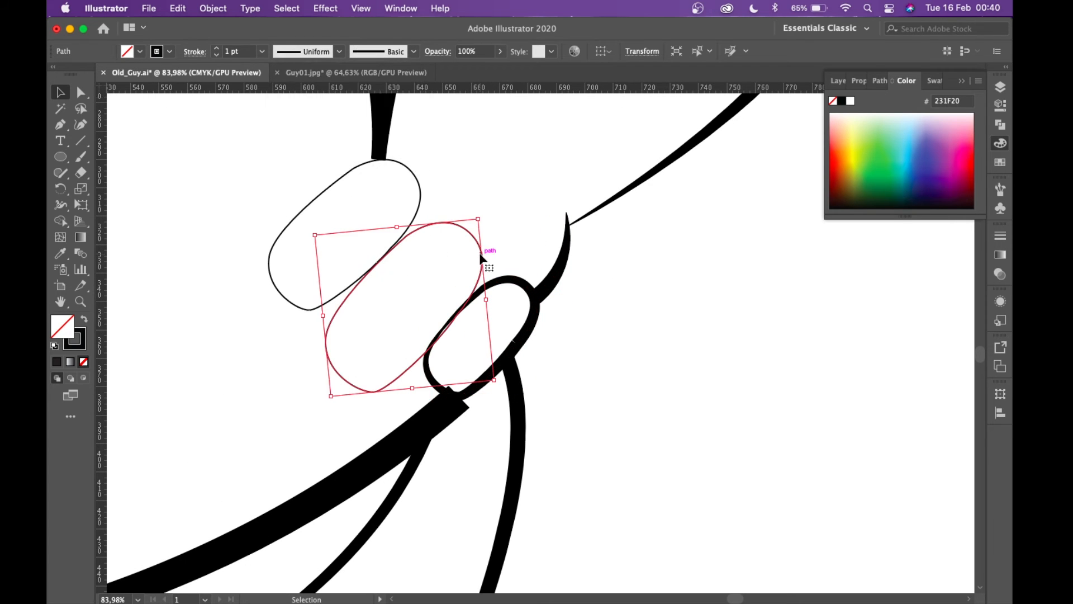
pyautogui.click(414, 51)
pyautogui.click(336, 115)
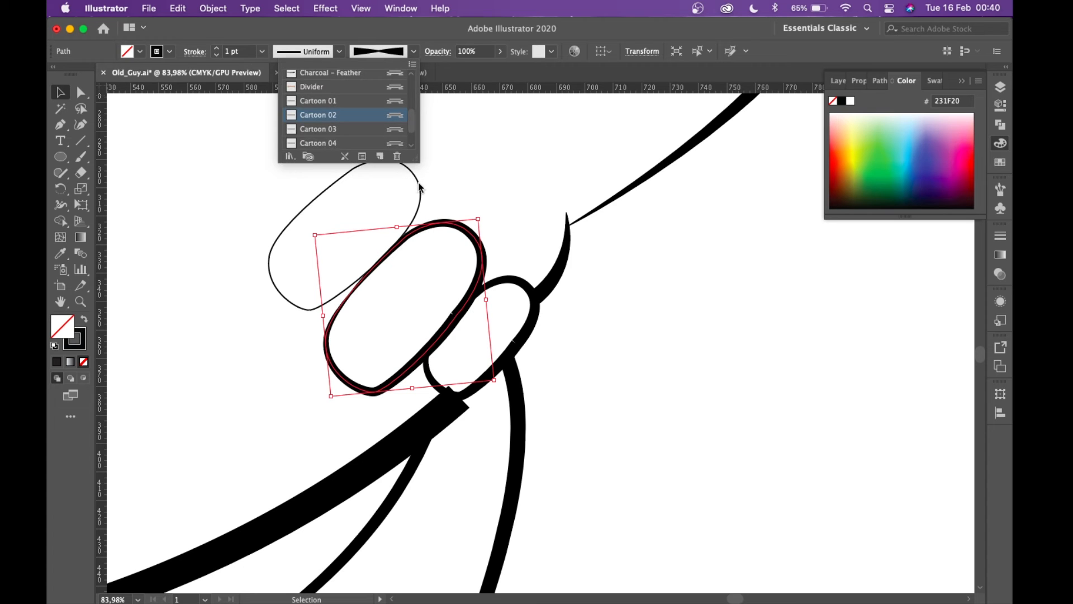
pyautogui.click(416, 187)
pyautogui.click(419, 180)
pyautogui.click(413, 51)
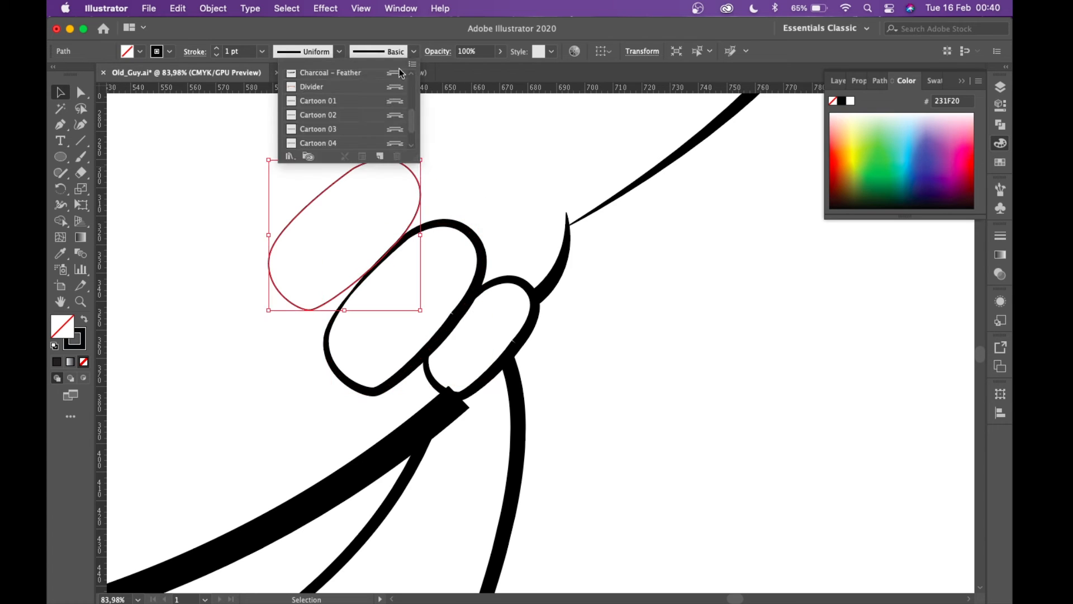
pyautogui.click(335, 115)
pyautogui.click(681, 300)
# - Apply the Cartoon 02 brush to the main outlines of both shoes
pyautogui.scroll(-5, 680, 299)
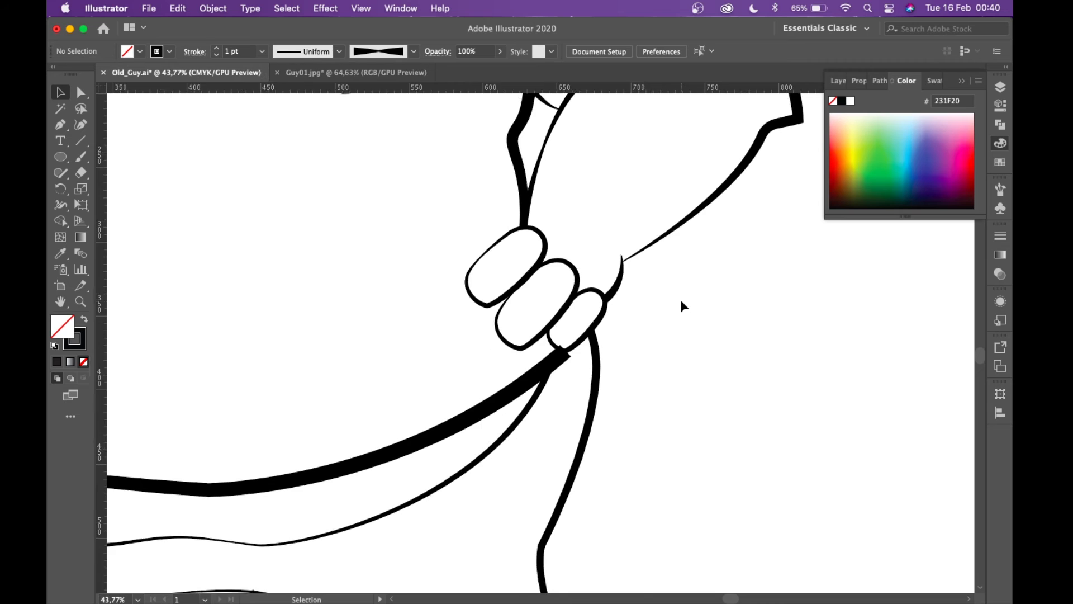
pyautogui.scroll(3, 681, 299)
pyautogui.scroll(5, 677, 302)
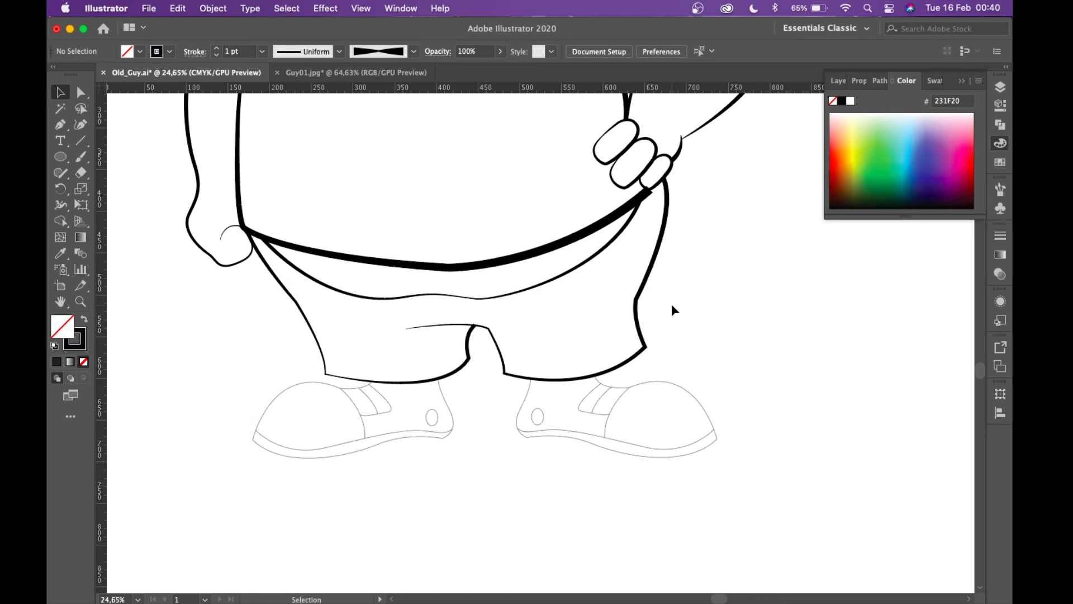
pyautogui.click(499, 308)
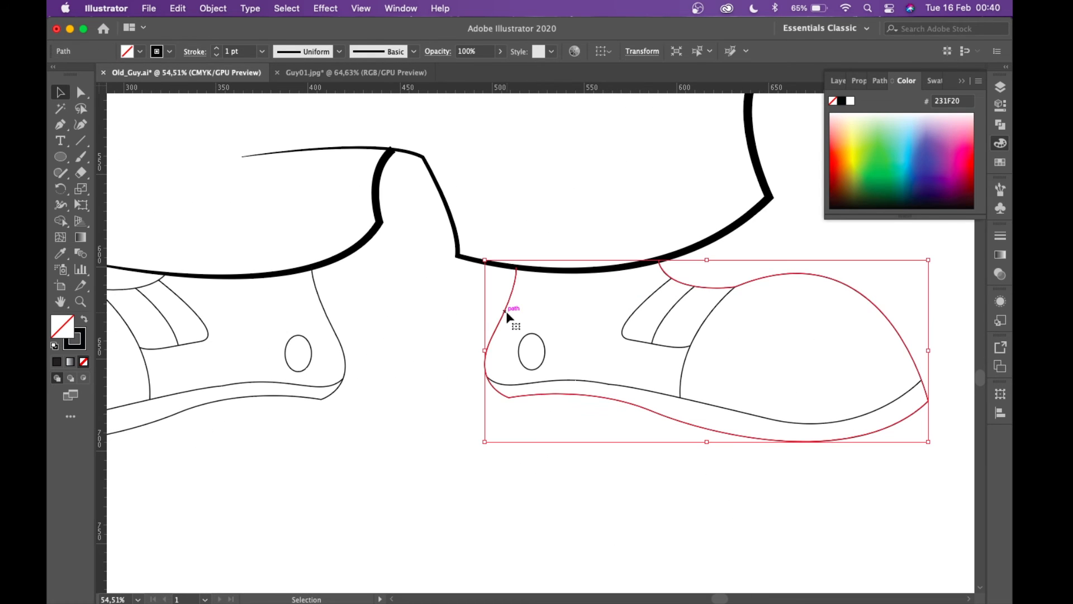
pyautogui.click(414, 51)
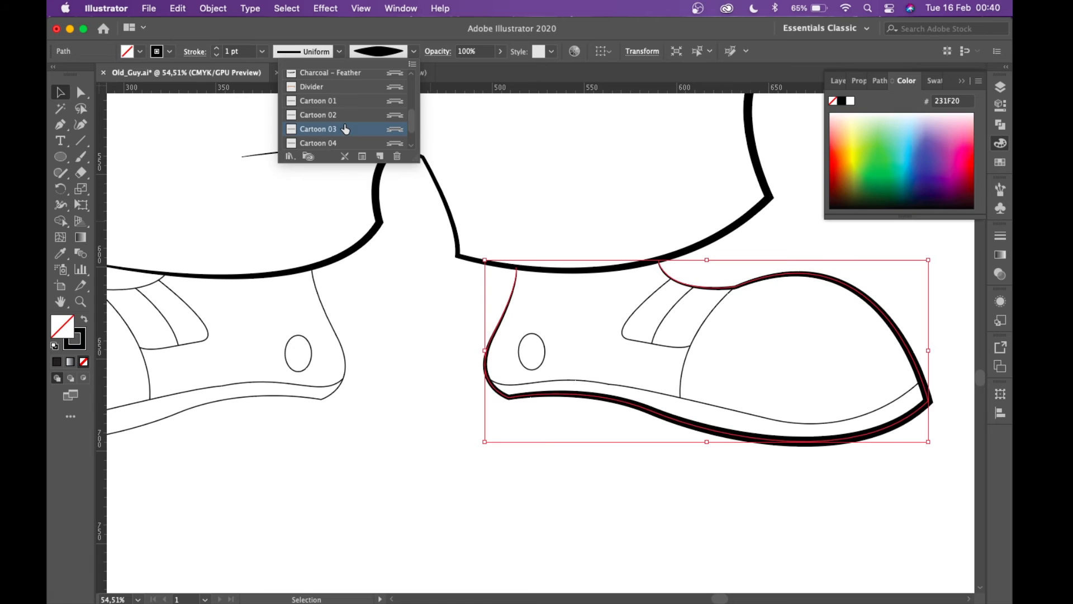
pyautogui.click(342, 116)
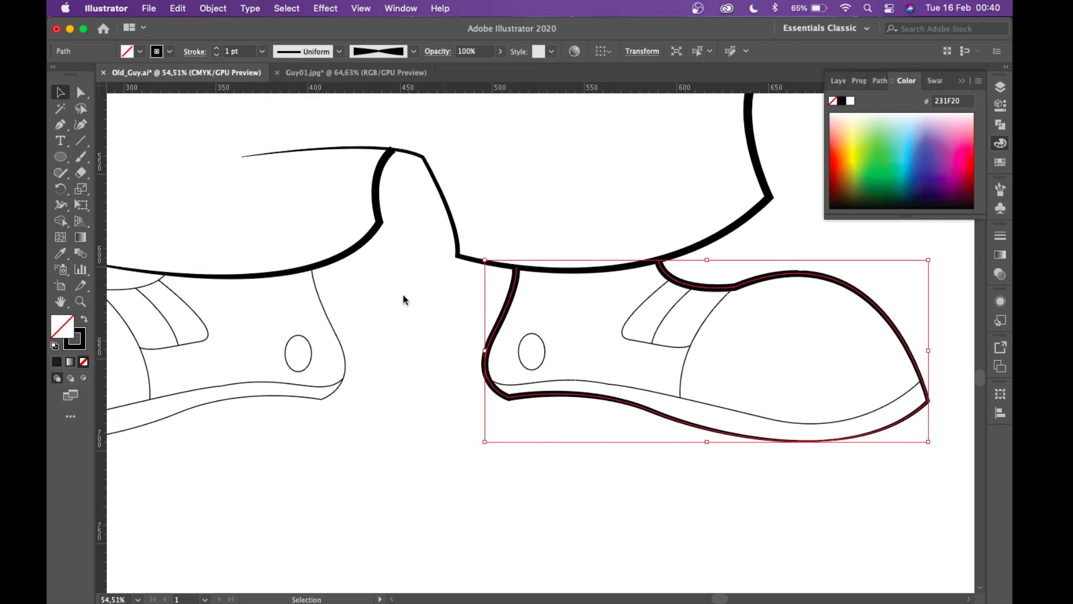
pyautogui.click(324, 307)
pyautogui.click(414, 51)
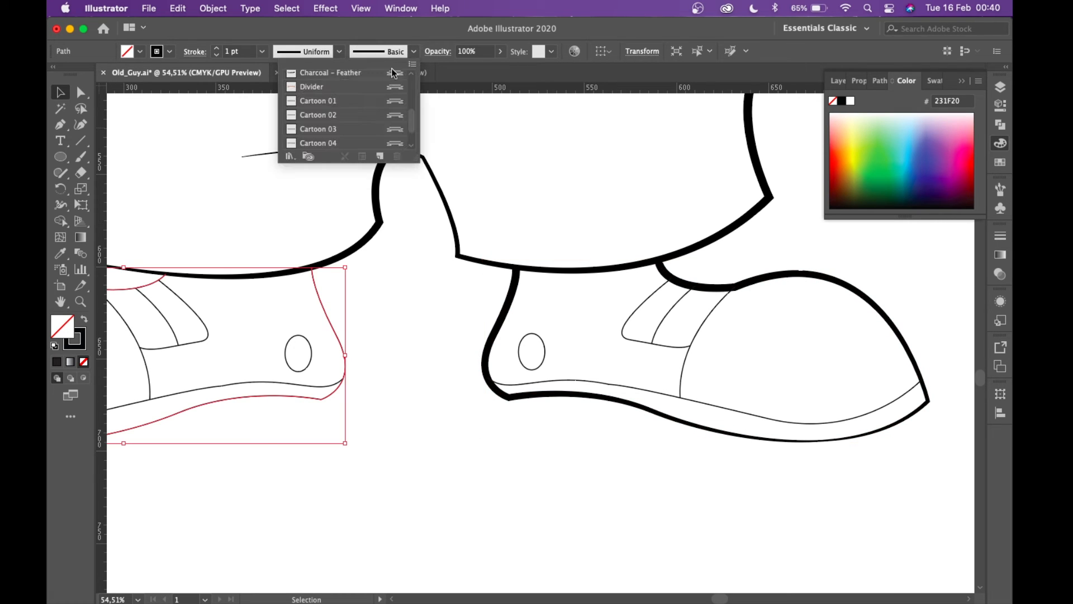
pyautogui.click(322, 116)
# - Apply the Cartoon 02 brush to the small ankle ellipses on both shoes
pyautogui.click(525, 362)
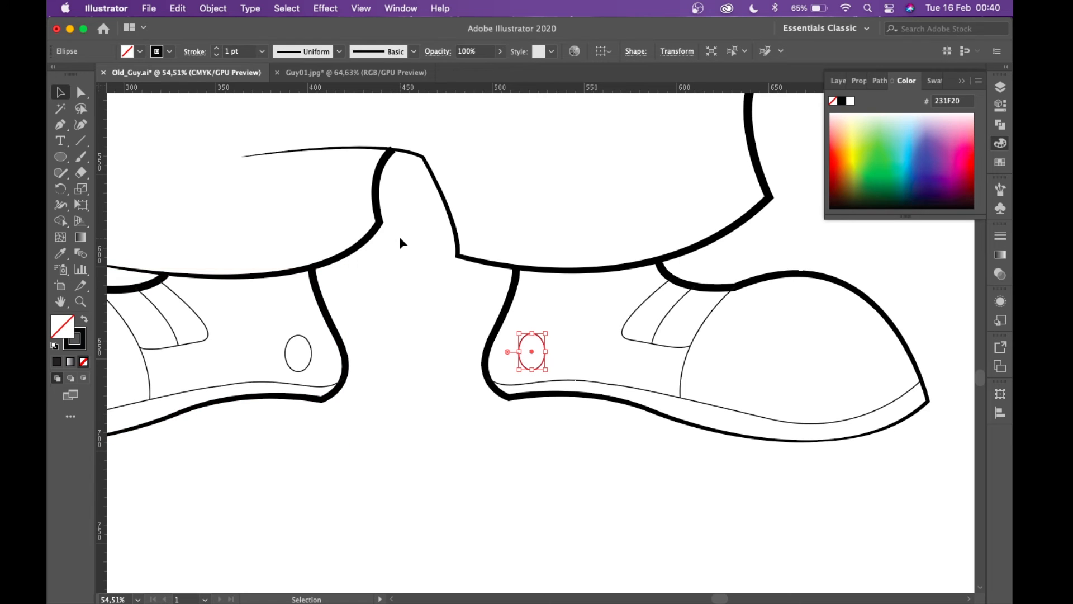
pyautogui.keyDown('shift'); pyautogui.click(310, 351); pyautogui.keyUp('shift')
pyautogui.click(413, 51)
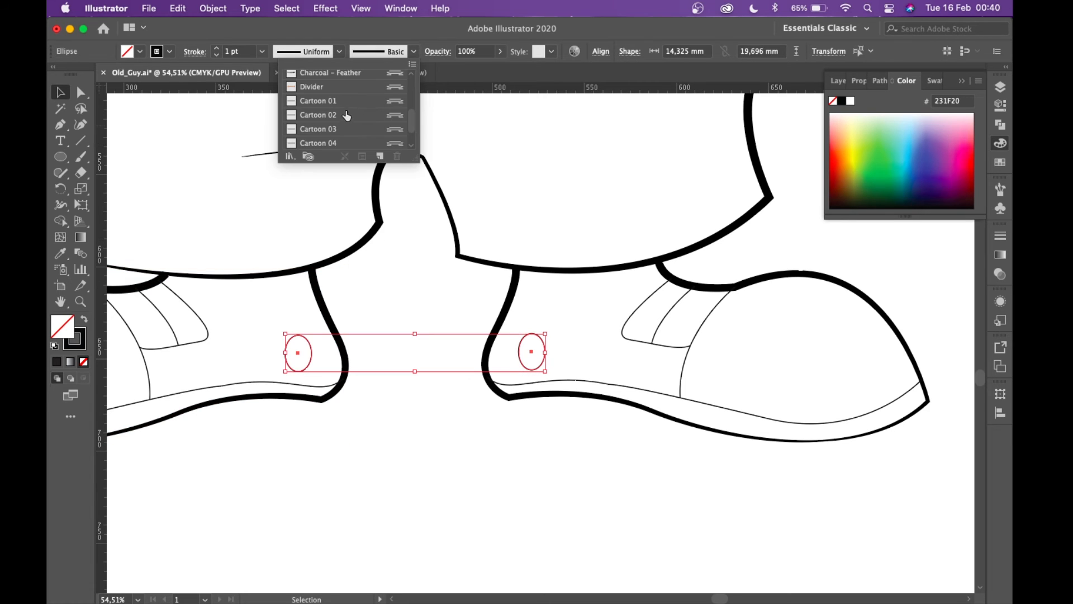
pyautogui.click(407, 296)
# - Apply the Cartoon 01 brush to the outer strap outline on each shoe and deselect them
pyautogui.click(663, 346)
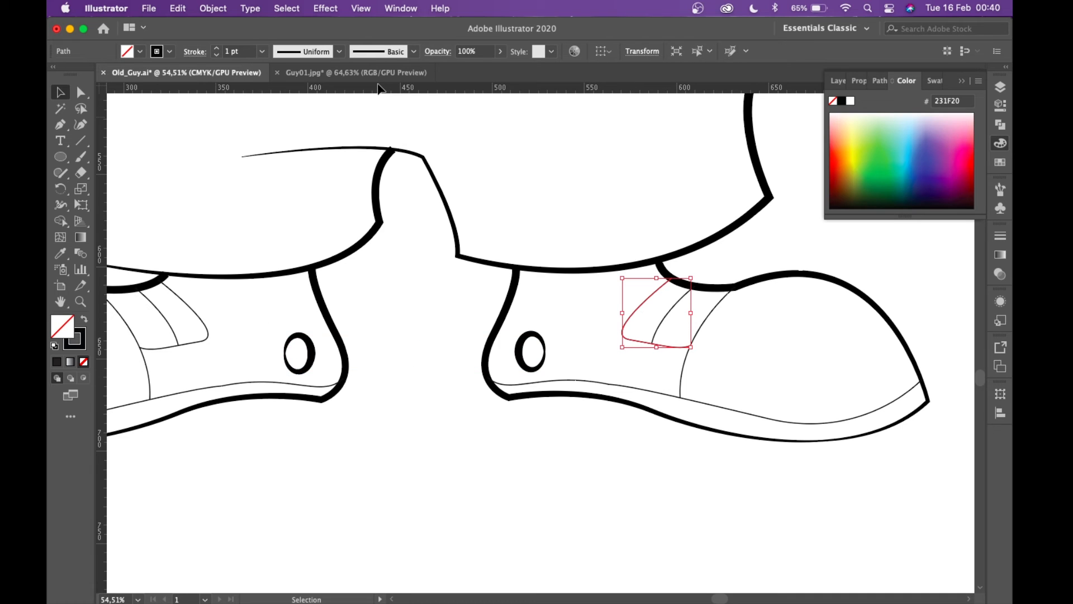
pyautogui.click(414, 52)
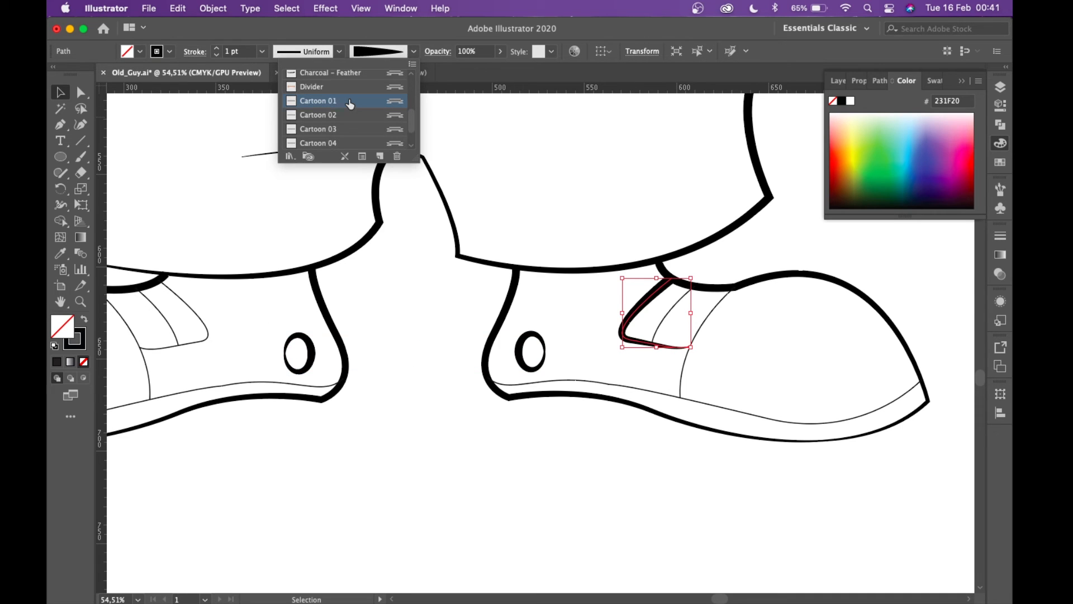
pyautogui.click(196, 311)
pyautogui.click(196, 310)
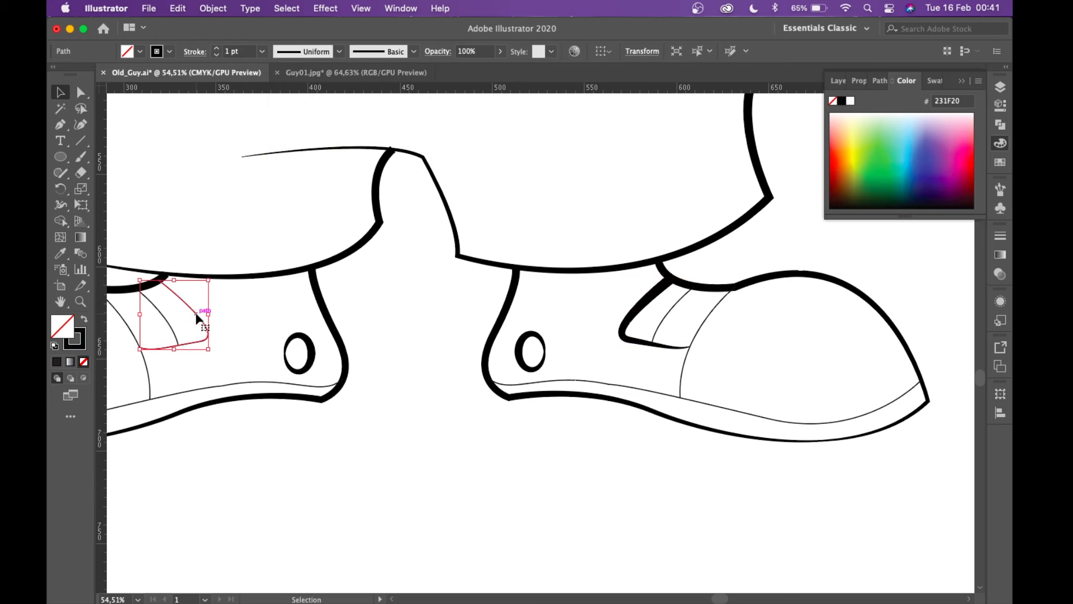
pyautogui.click(413, 51)
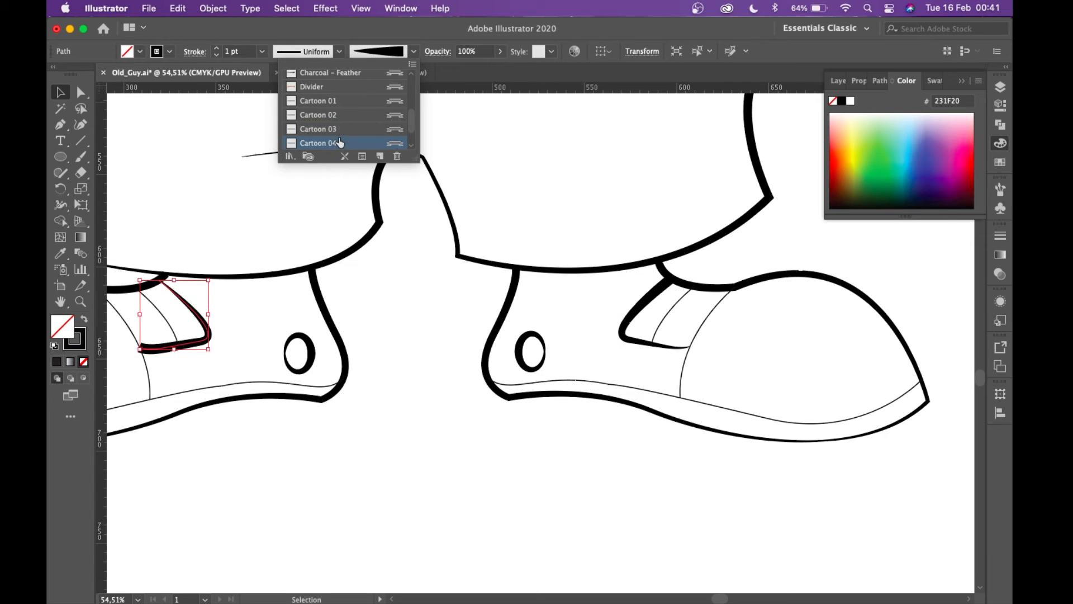
pyautogui.click(336, 104)
pyautogui.click(400, 295)
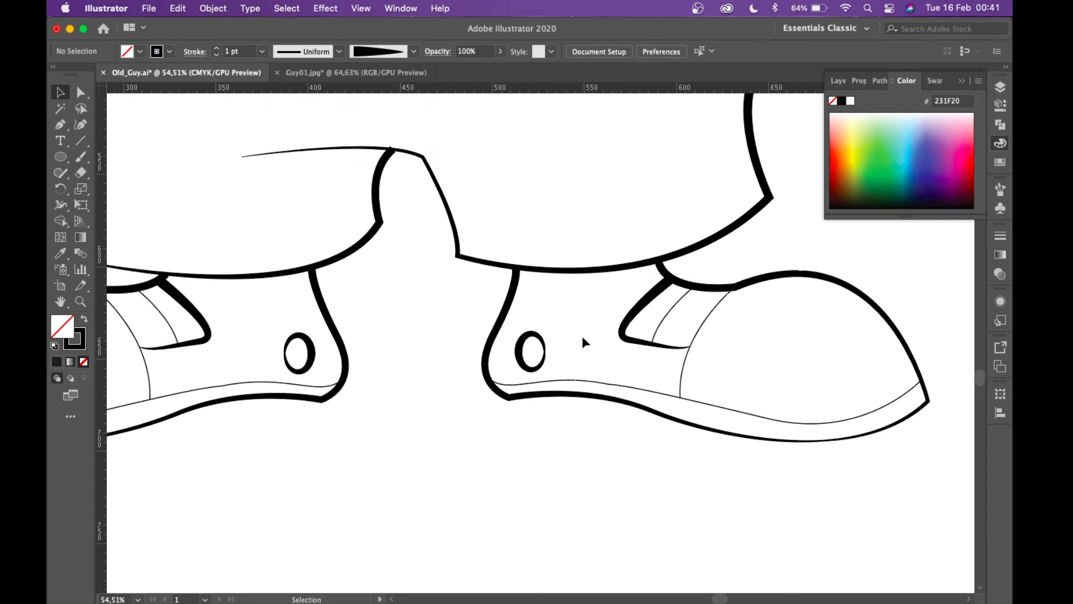
# - Apply the Cartoon 01 brush to the inner strap lines and the toe-cap curves of both shoes
pyautogui.click(666, 323)
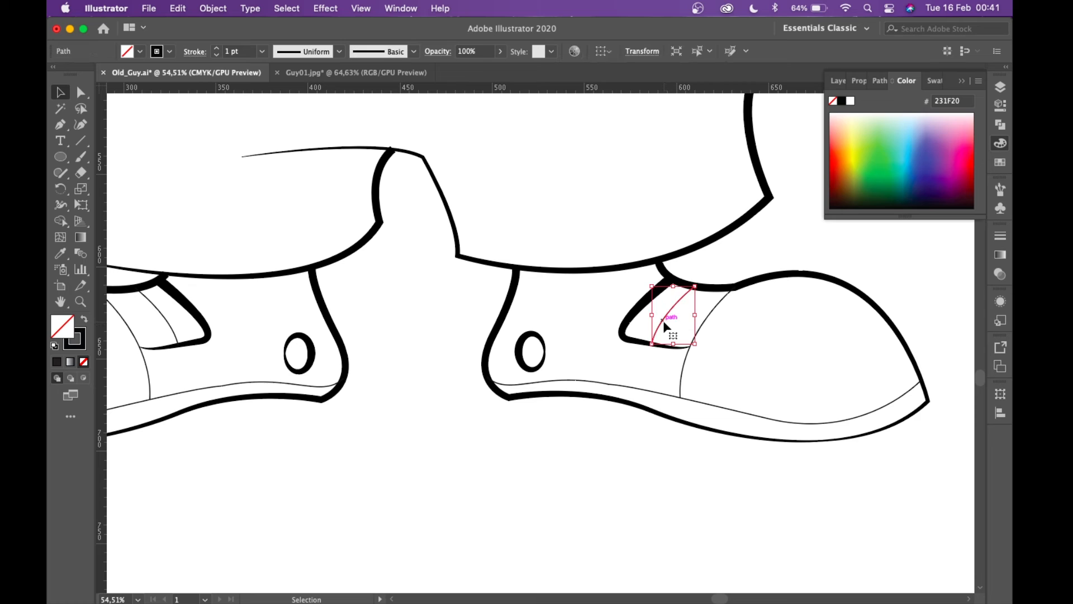
pyautogui.keyDown('shift'); pyautogui.click(161, 316); pyautogui.keyUp('shift')
pyautogui.click(414, 51)
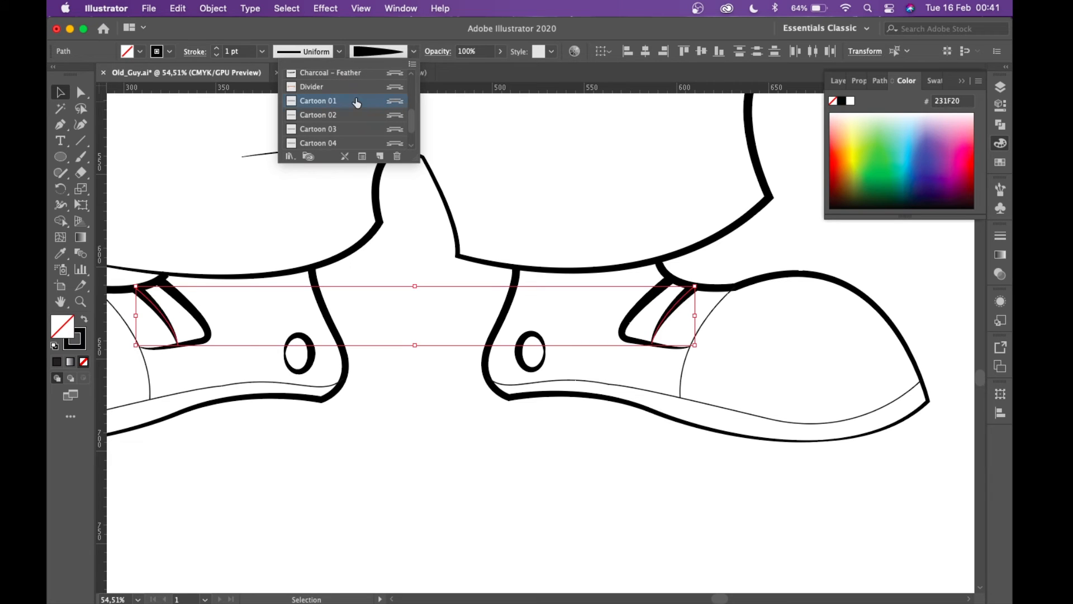
pyautogui.click(703, 312)
pyautogui.click(711, 313)
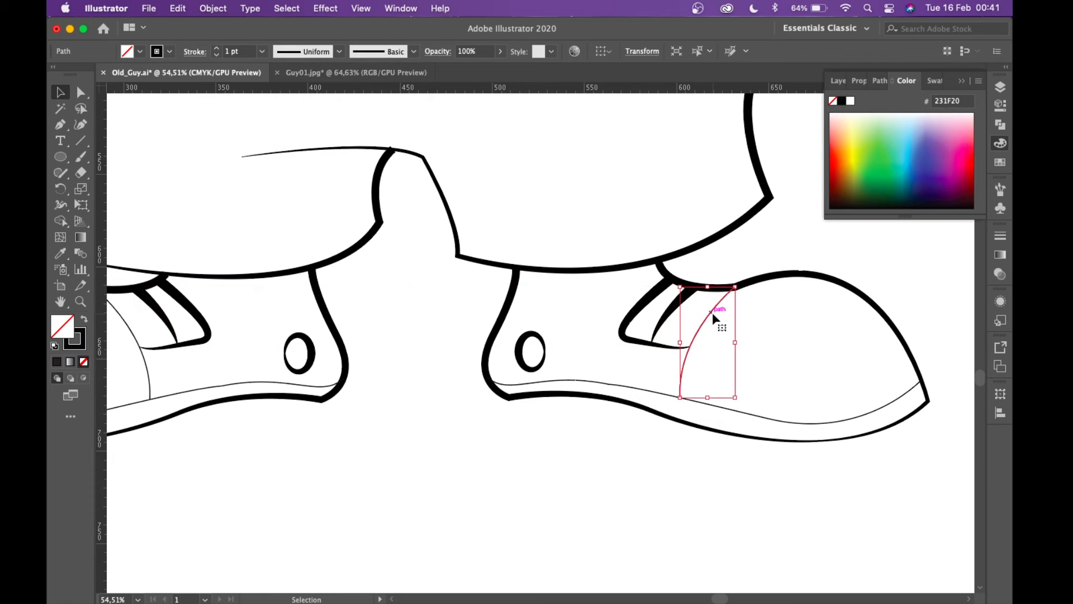
pyautogui.keyDown('shift'); pyautogui.click(148, 369); pyautogui.keyUp('shift')
pyautogui.hscroll(-3, 147, 368)
pyautogui.click(412, 52)
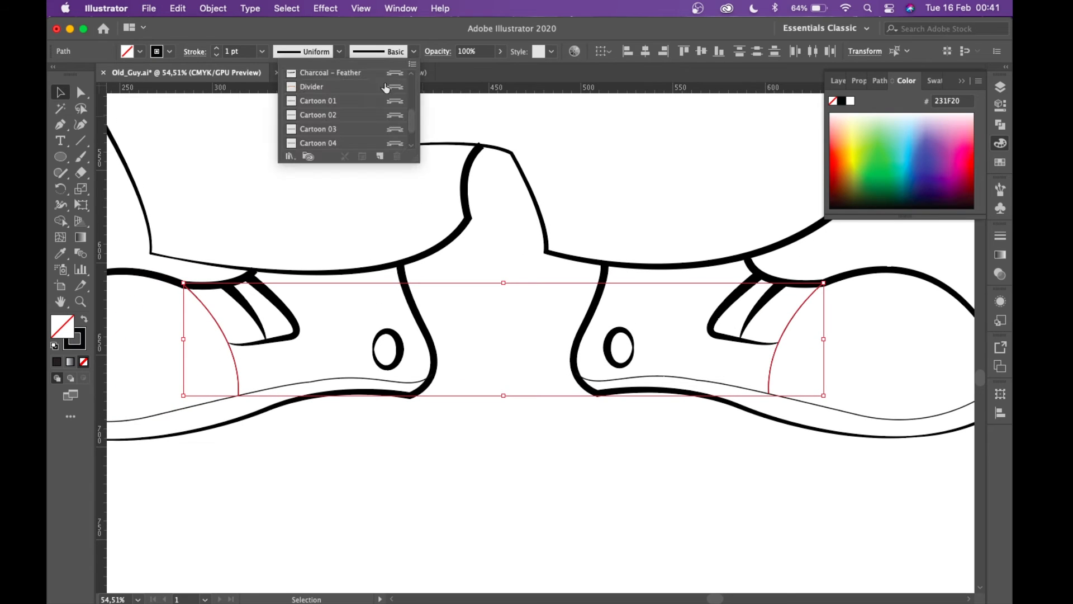
pyautogui.click(286, 383)
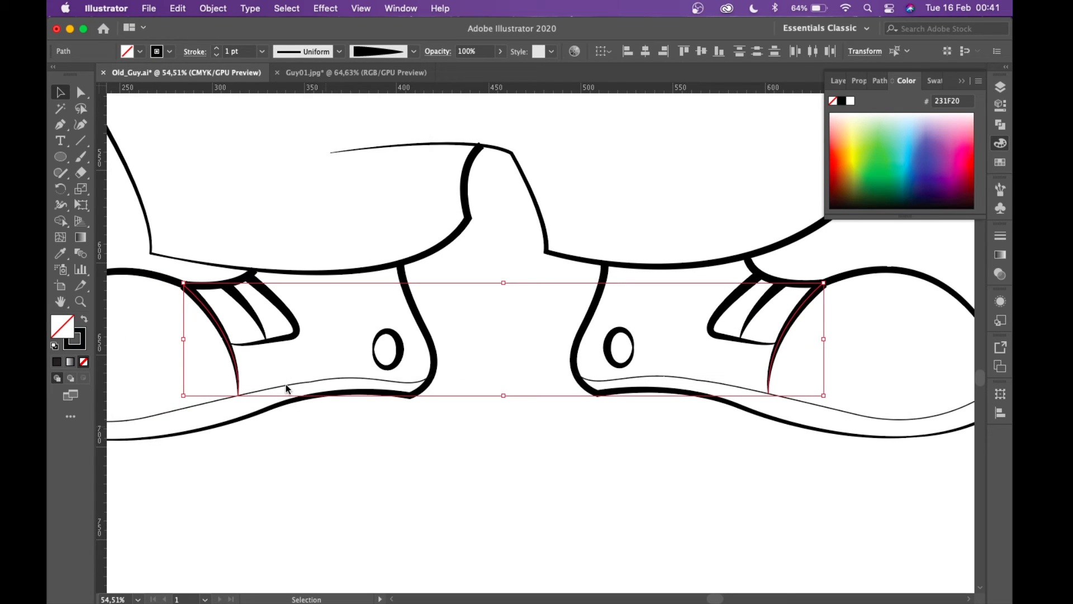
# - Apply the Cartoon 02 brush to the upper sole lines of both shoes and deselect them
pyautogui.click(302, 383)
pyautogui.keyDown('shift'); pyautogui.click(726, 386); pyautogui.keyUp('shift')
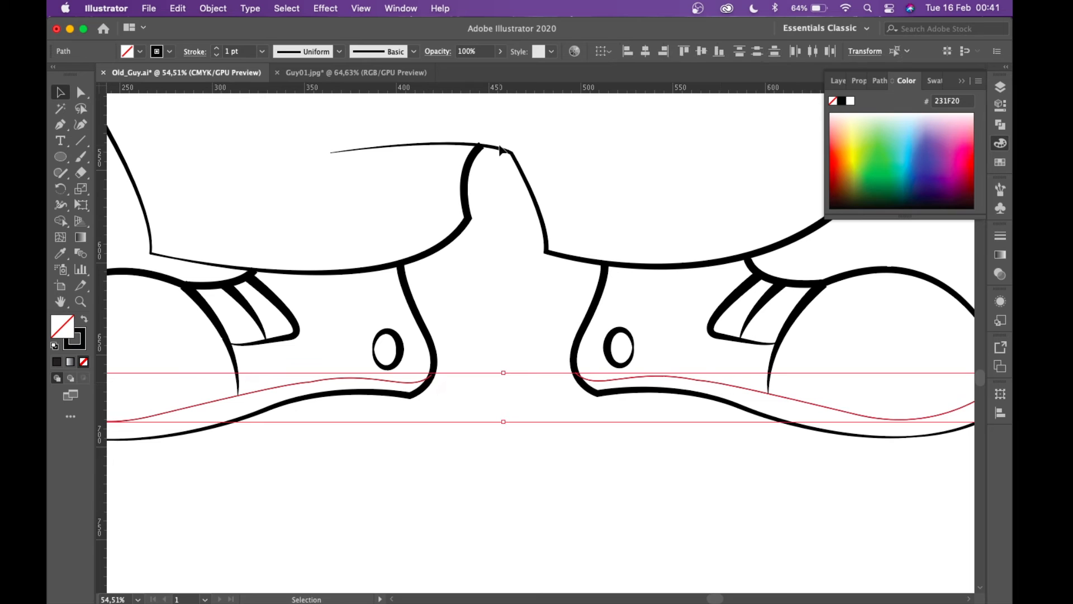
pyautogui.click(414, 51)
pyautogui.click(345, 111)
pyautogui.click(453, 514)
# - Select the whole character, target Layer 2, and expand the appearance of all its brush strokes
pyautogui.scroll(-5, 452, 515)
pyautogui.scroll(2, 453, 515)
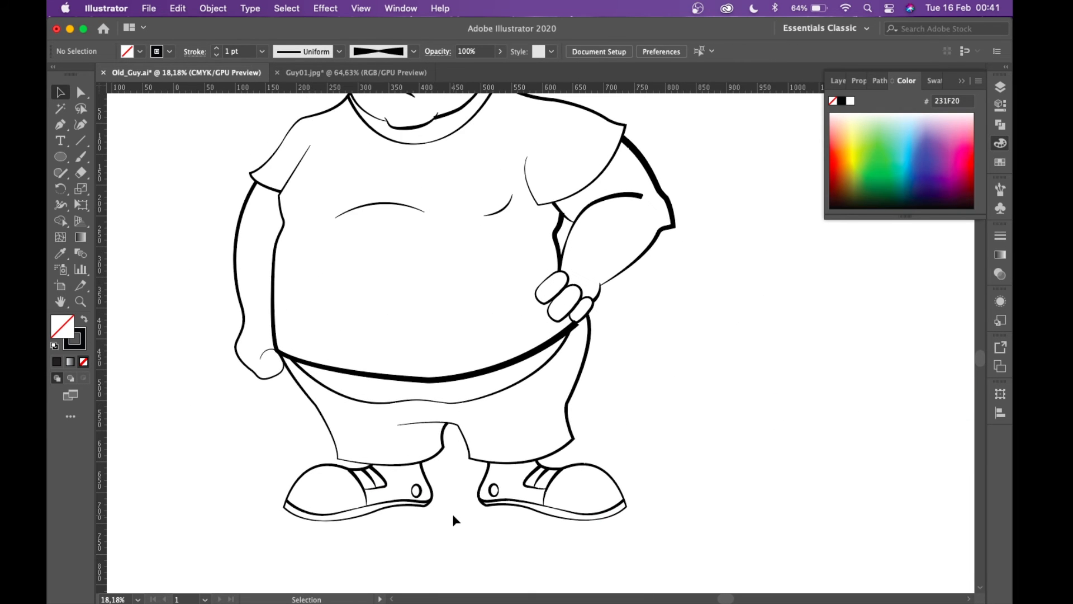
pyautogui.scroll(3, 452, 515)
pyautogui.scroll(-1, 512, 394)
pyautogui.scroll(-1, 512, 395)
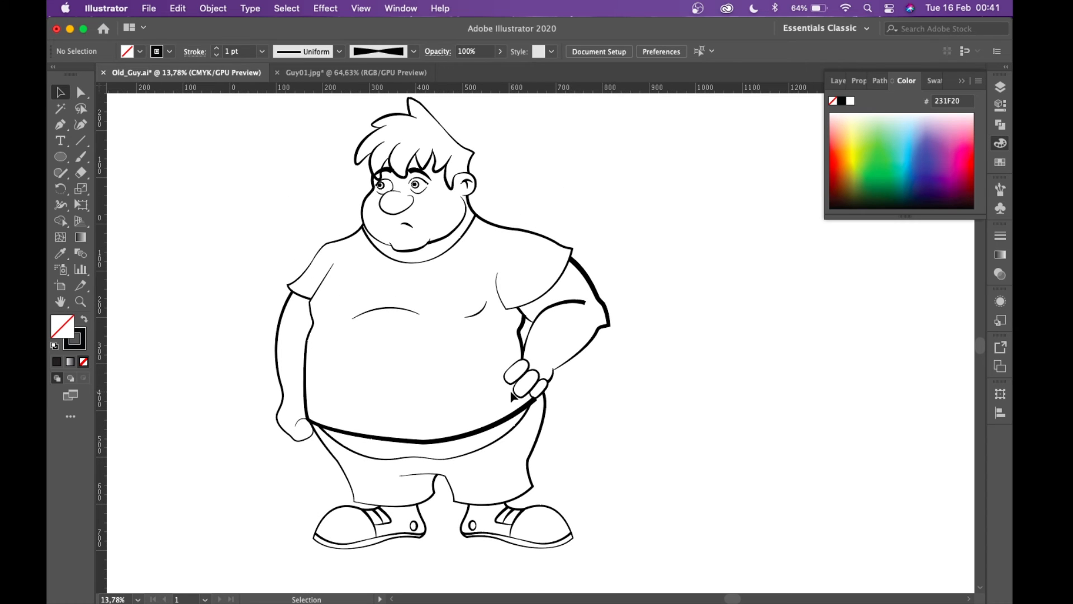
pyautogui.scroll(-3, 416, 187)
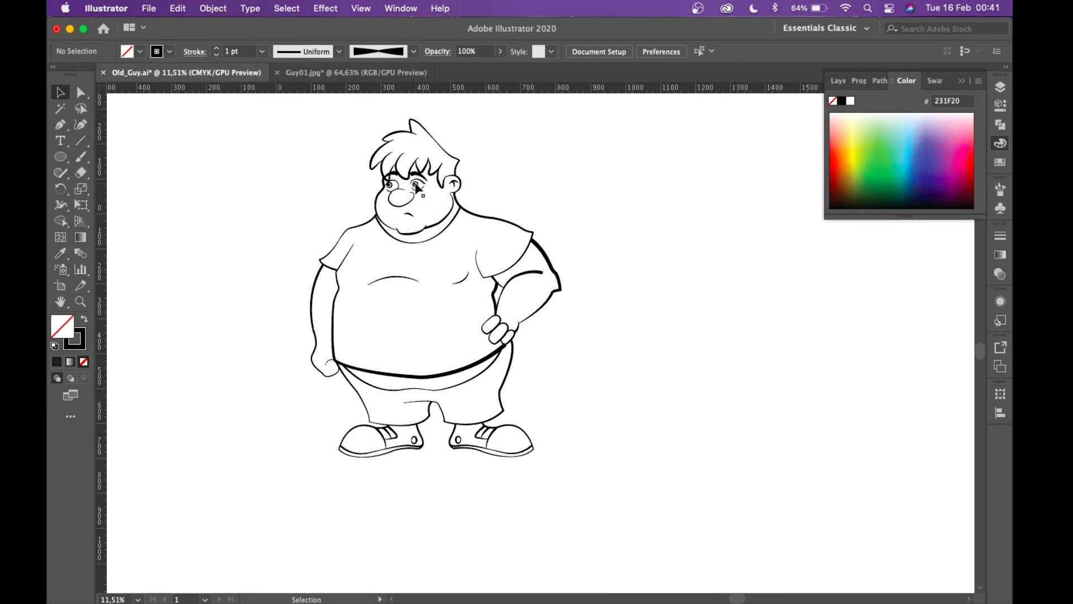
pyautogui.scroll(2, 416, 187)
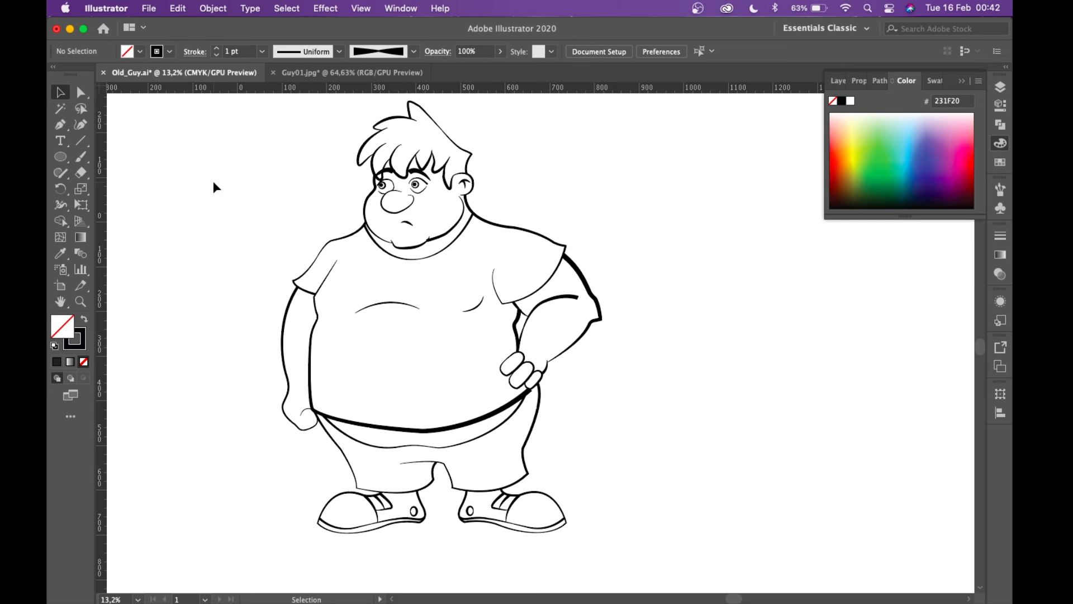
pyautogui.moveTo(209, 102); pyautogui.dragTo(639, 580)
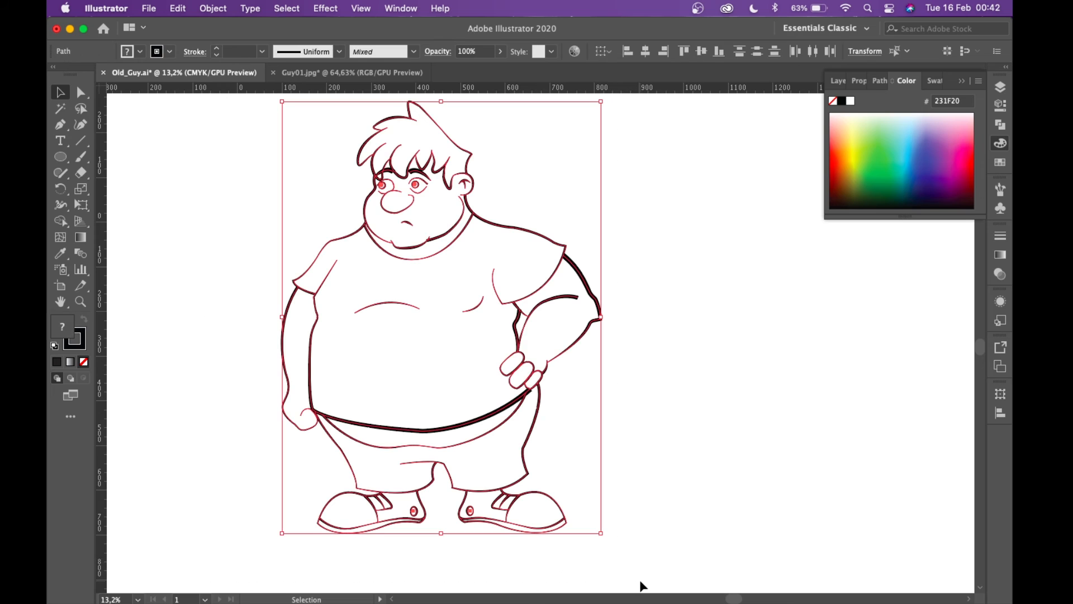
pyautogui.click(1002, 88)
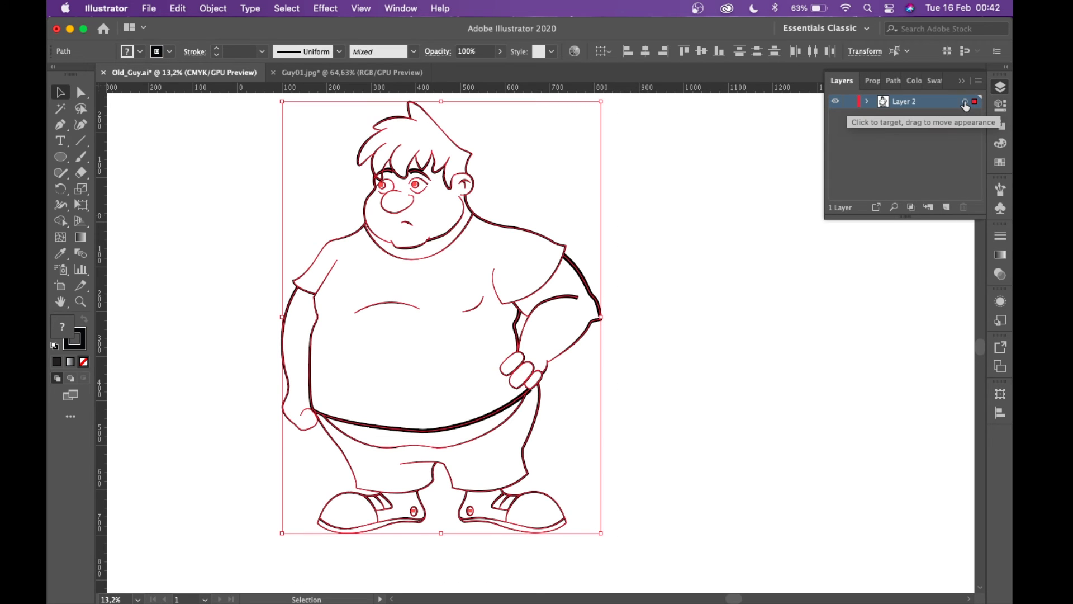
pyautogui.click(966, 104)
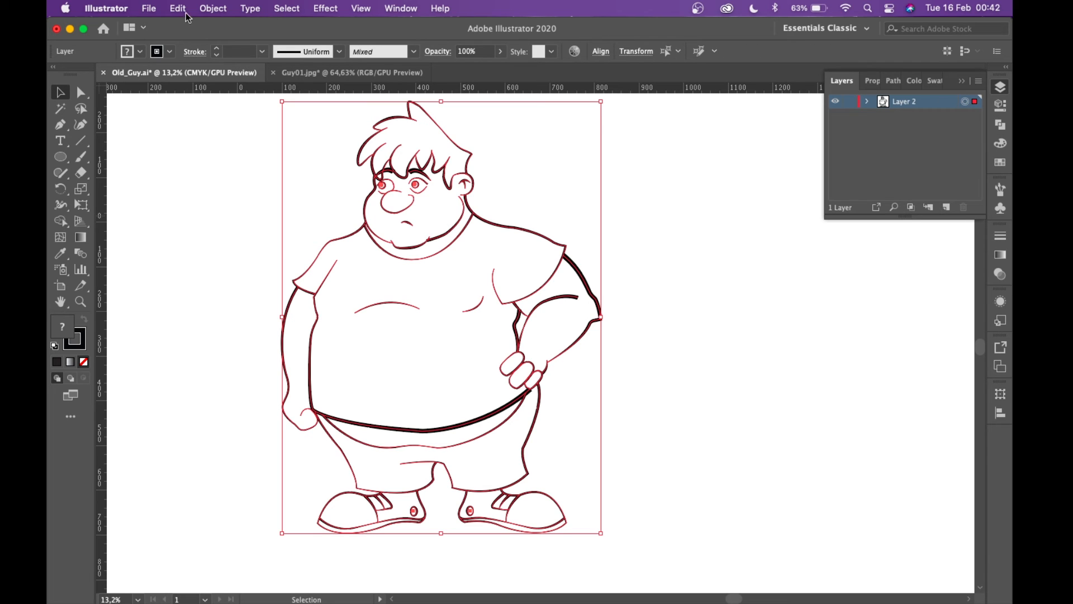
pyautogui.click(212, 10)
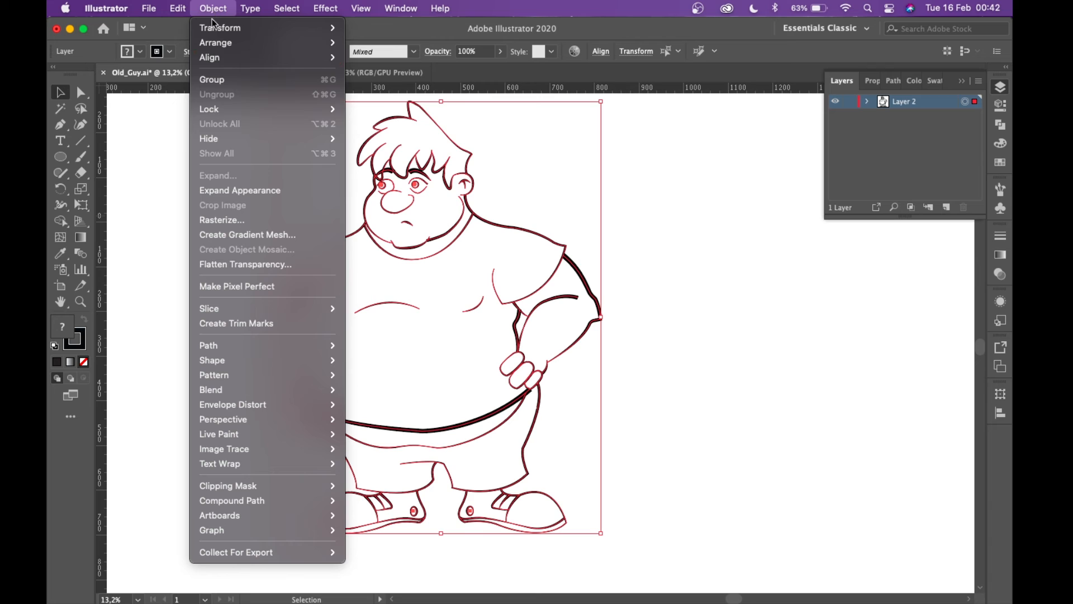
pyautogui.click(224, 192)
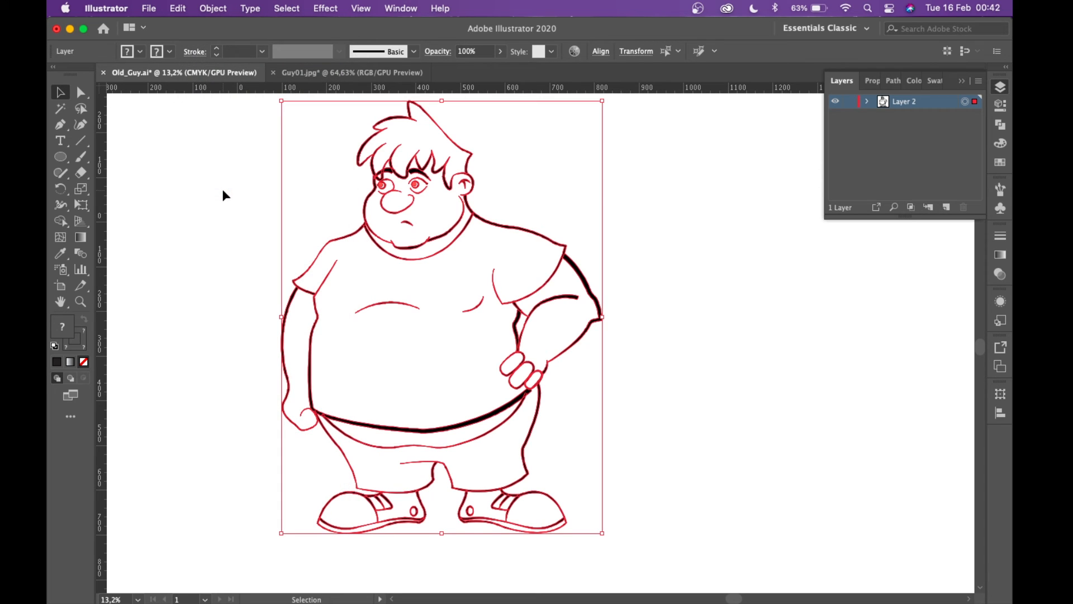
# - Expand the fill and stroke of the whole character's line art and deselect it
pyautogui.click(215, 9)
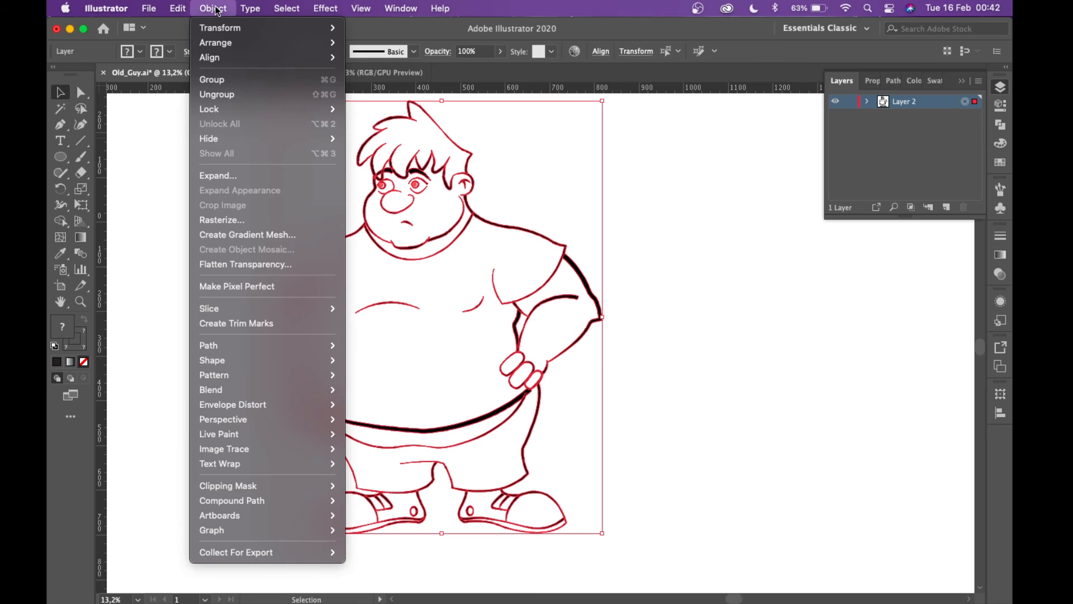
pyautogui.click(216, 176)
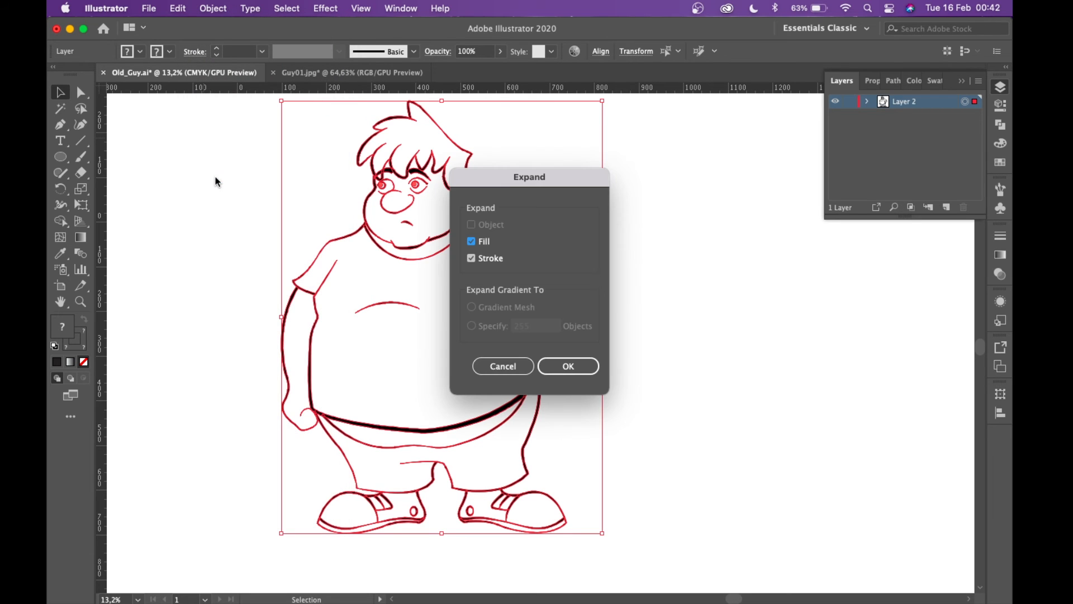
pyautogui.click(565, 365)
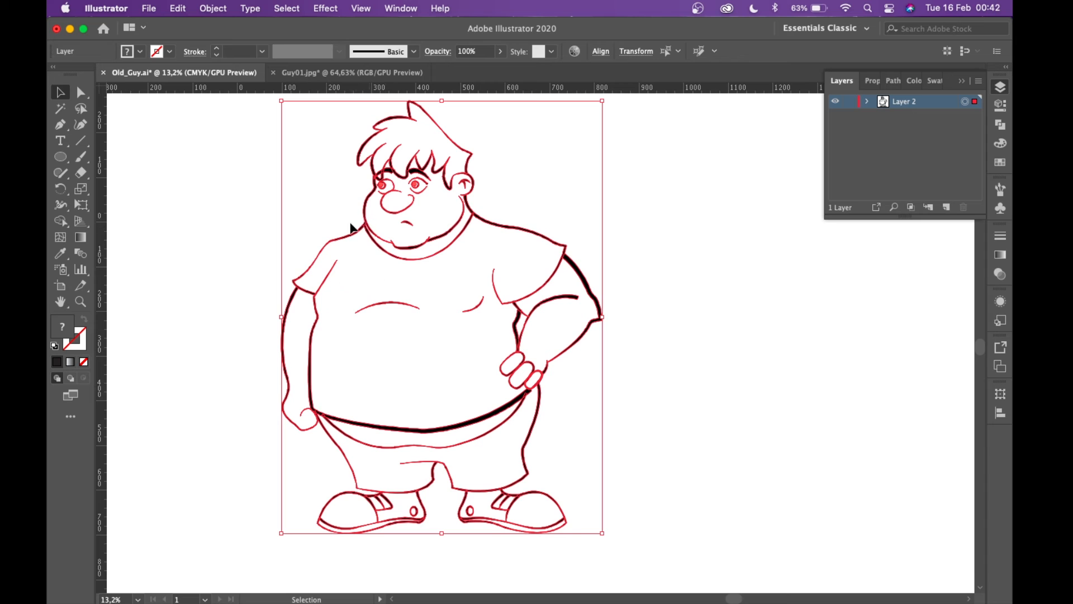
pyautogui.scroll(5, 391, 219)
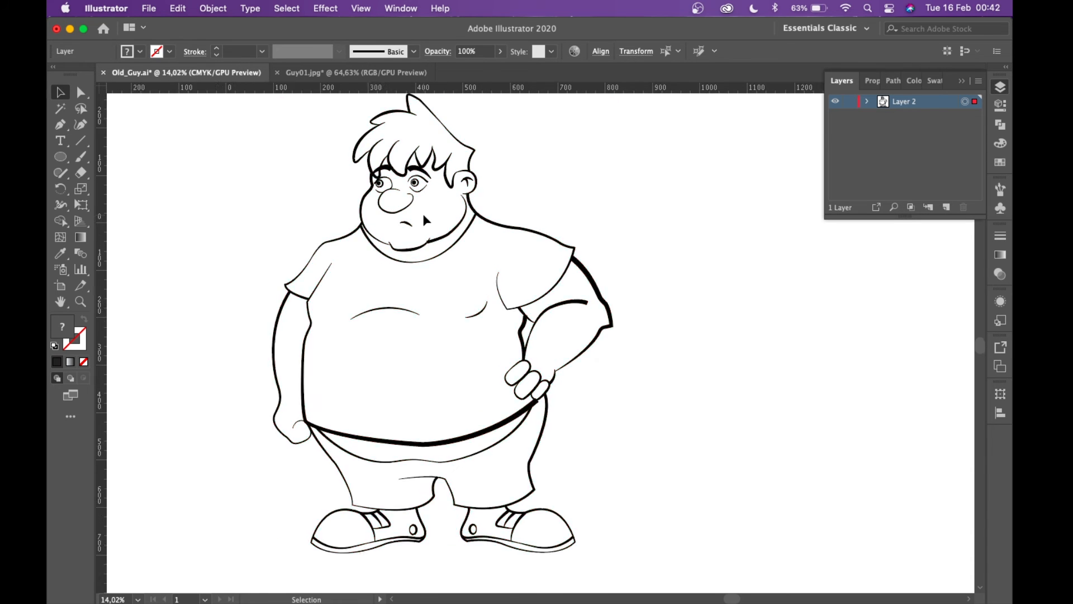
pyautogui.scroll(5, 451, 268)
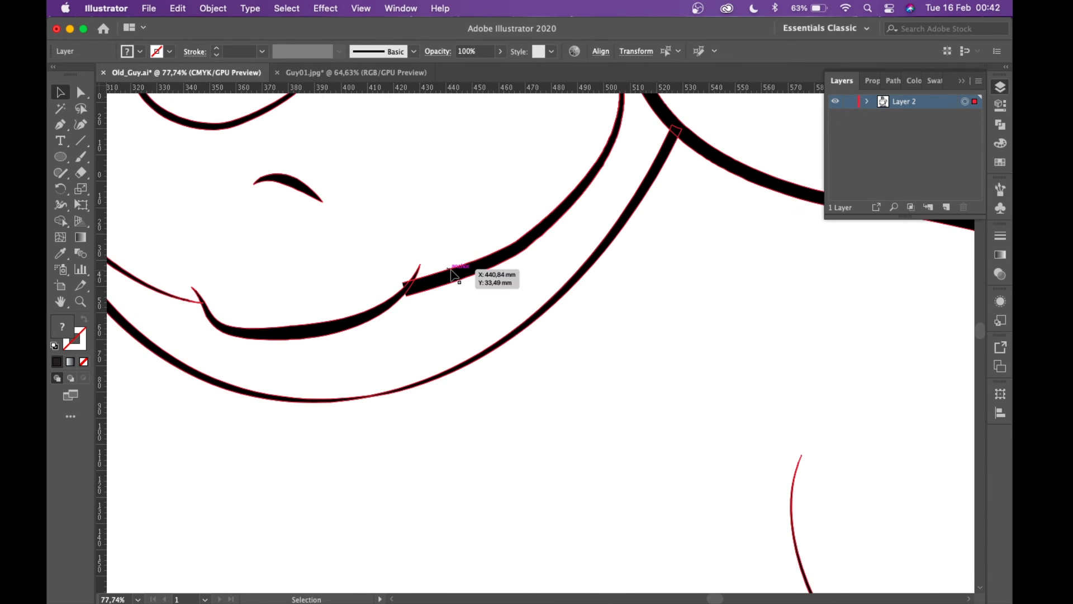
pyautogui.scroll(-10, 419, 311)
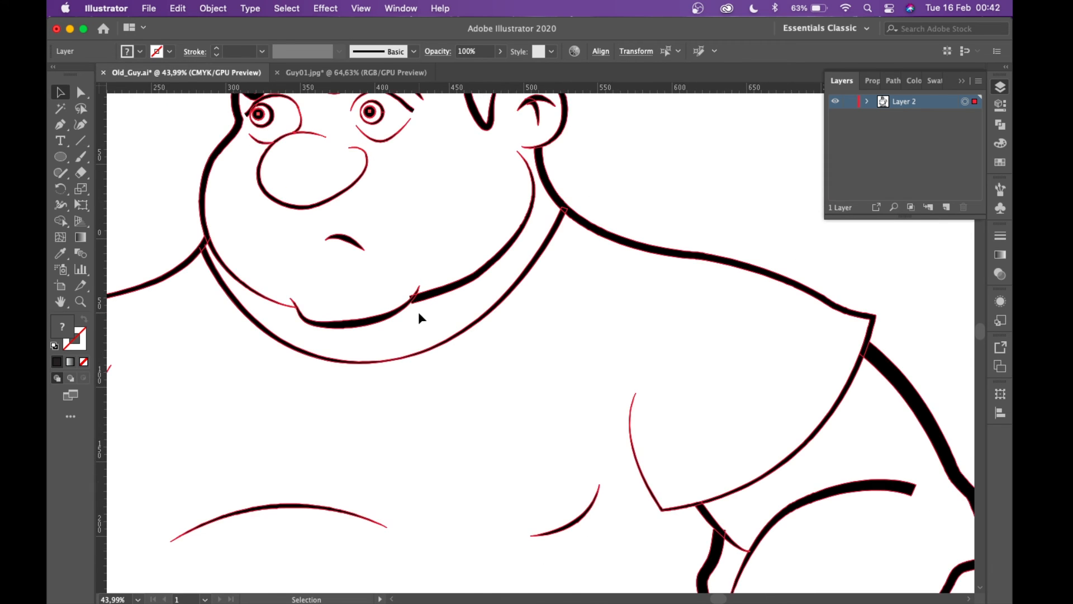
pyautogui.click(419, 317)
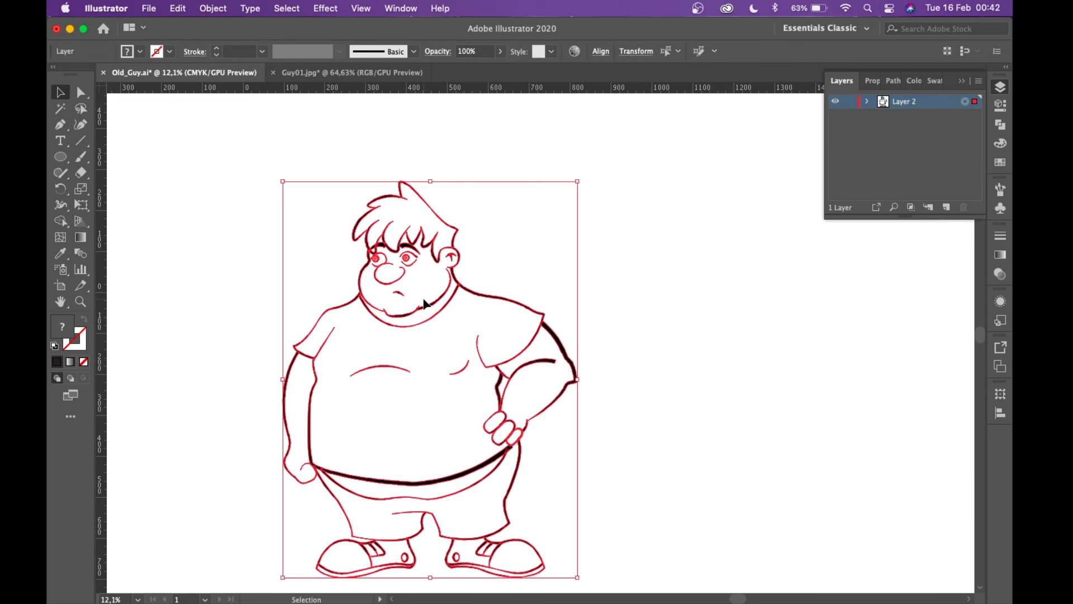
pyautogui.scroll(2, 424, 304)
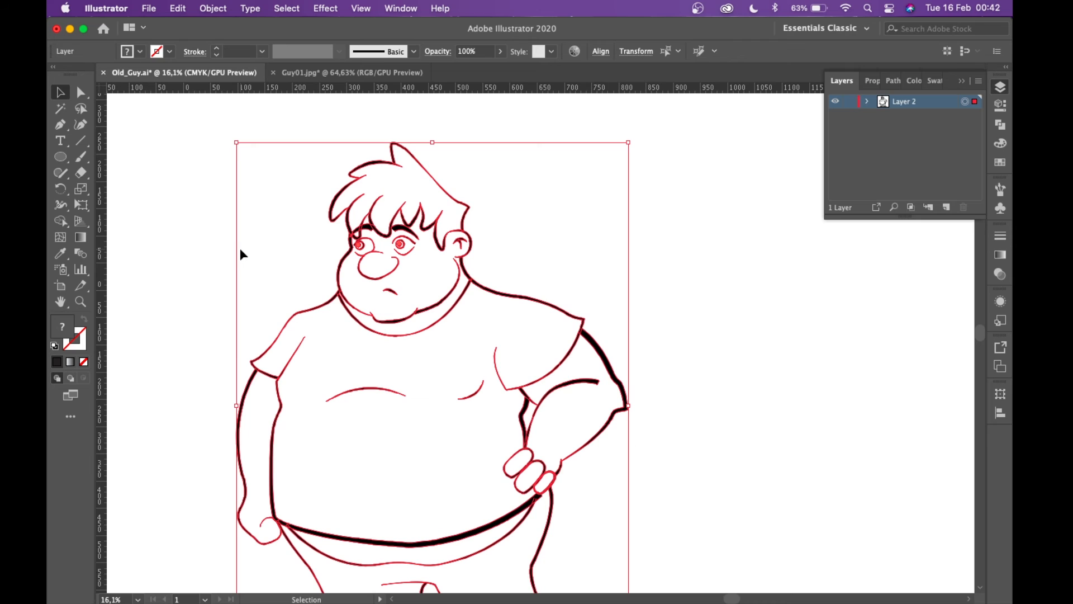
pyautogui.click(210, 240)
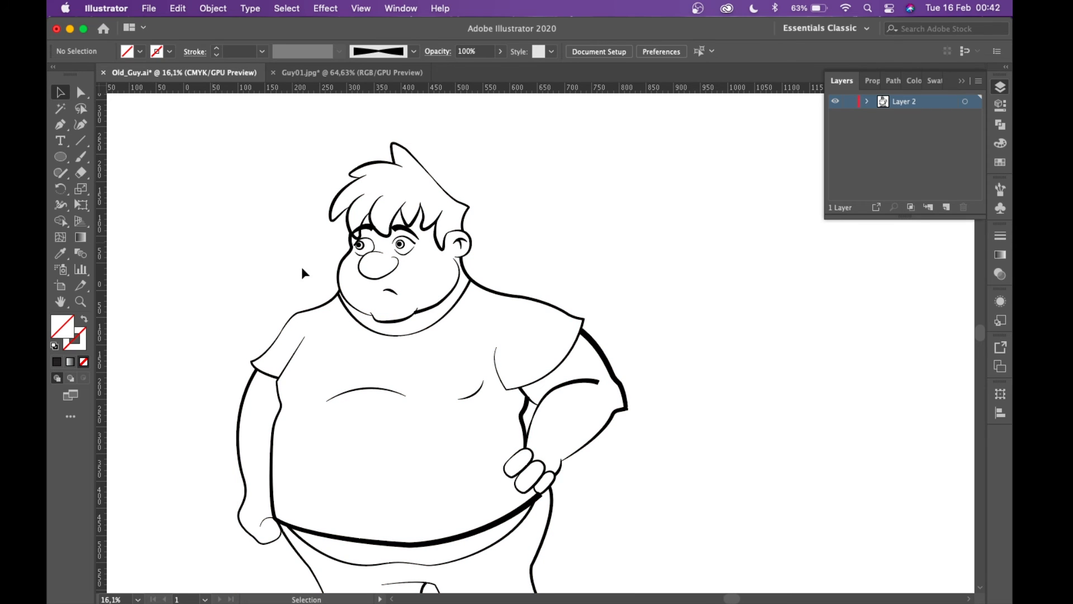
# - Target all artwork on Layer 2, ungroup it repeatedly until no groups remain, and deselect it
pyautogui.click(338, 277)
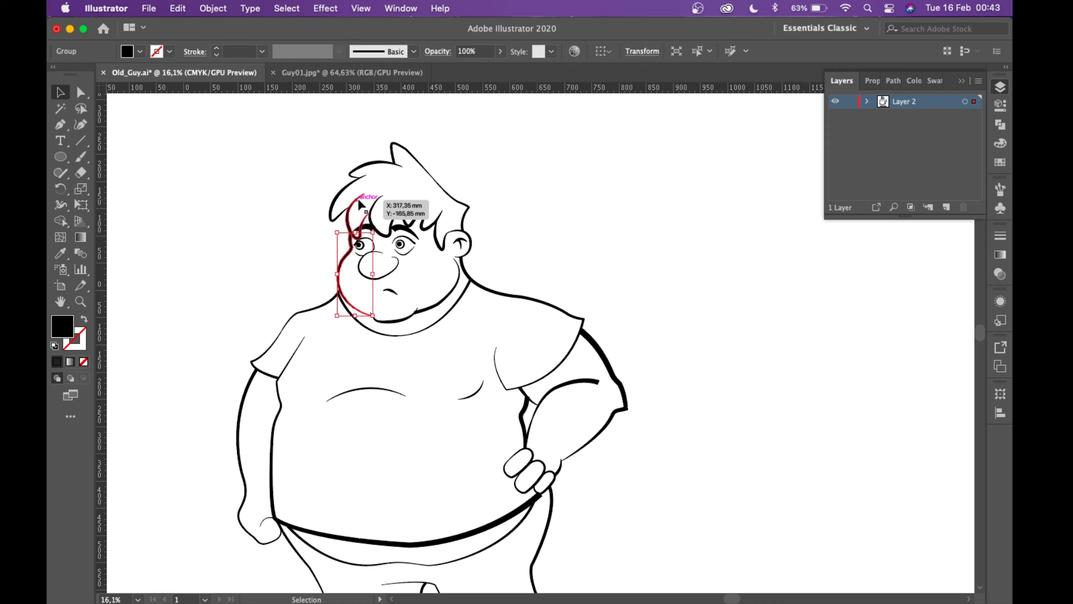
pyautogui.scroll(-2, 360, 205)
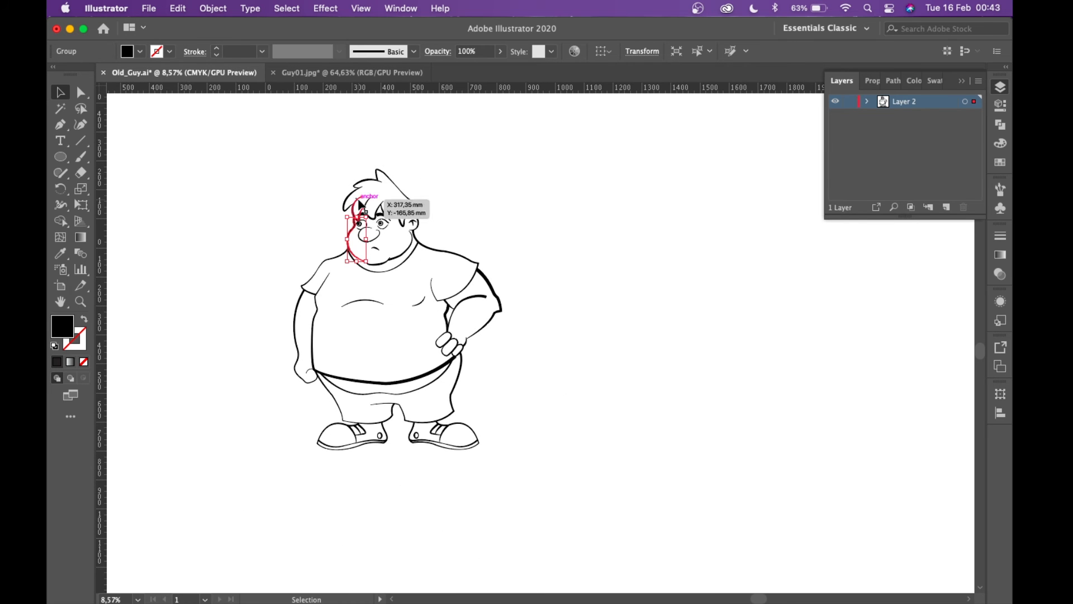
pyautogui.click(966, 102)
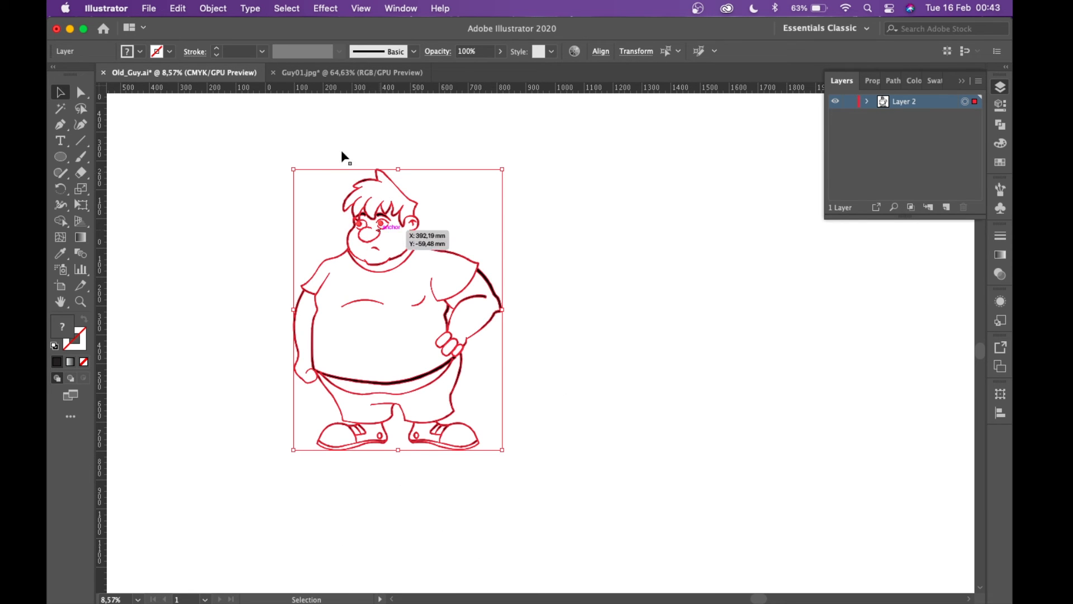
pyautogui.click(213, 8)
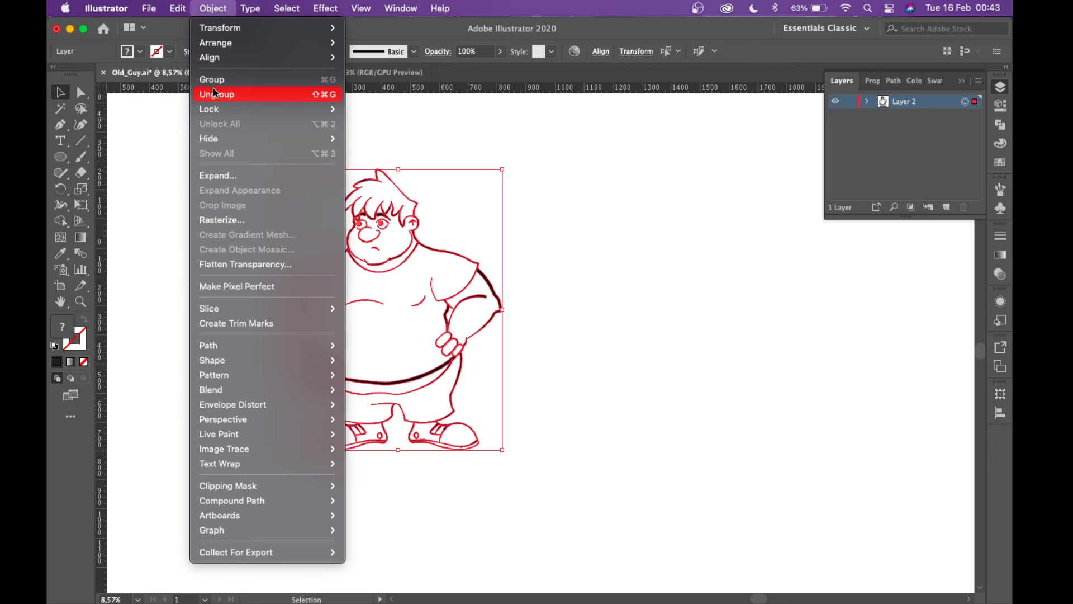
pyautogui.click(215, 95)
pyautogui.click(212, 9)
pyautogui.click(220, 94)
pyautogui.click(213, 11)
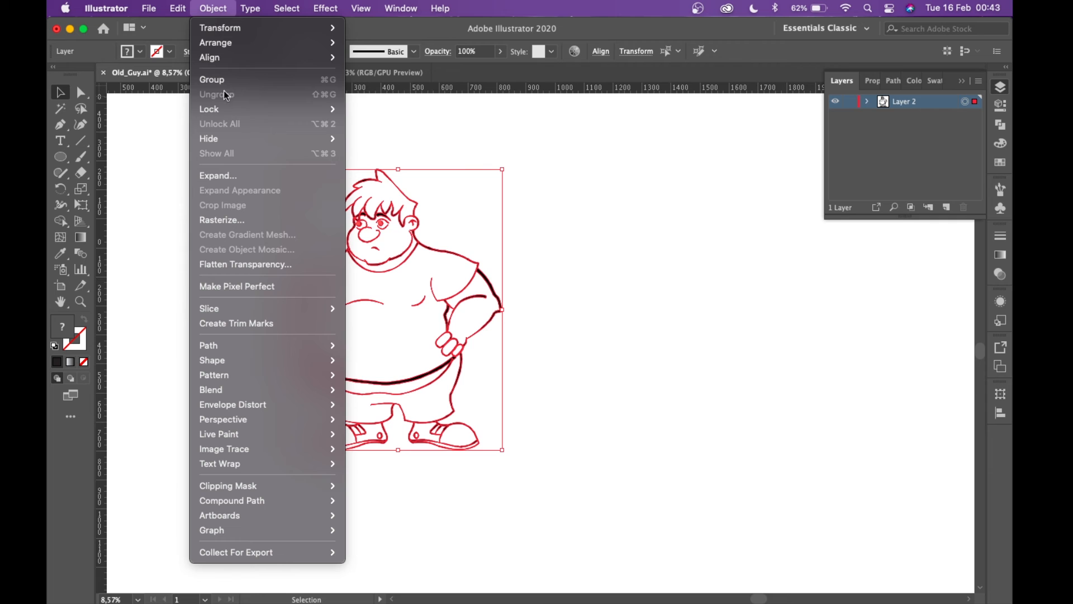
pyautogui.click(402, 134)
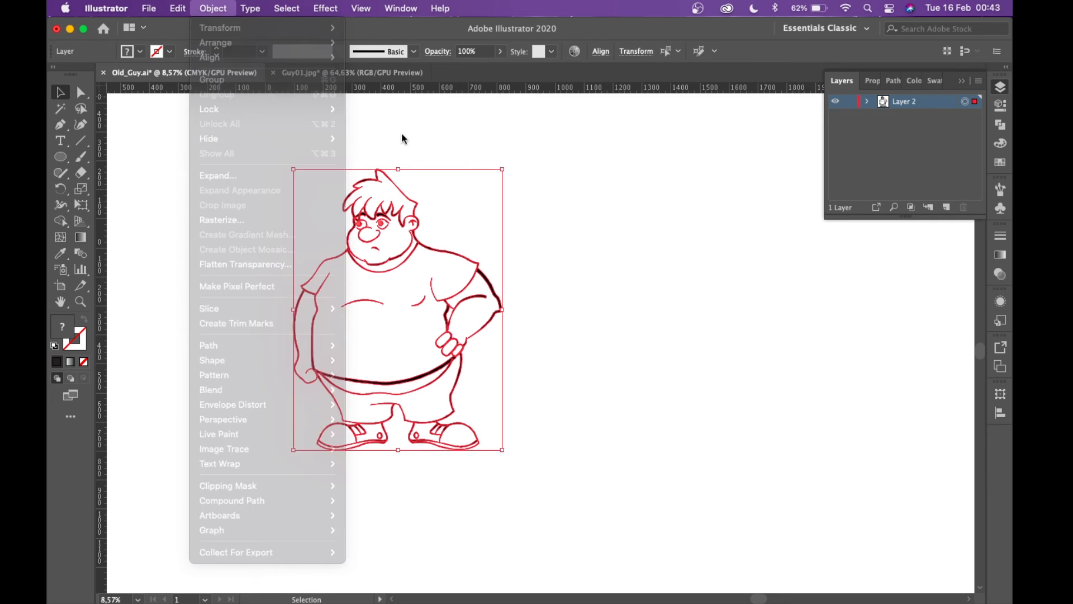
pyautogui.click(402, 135)
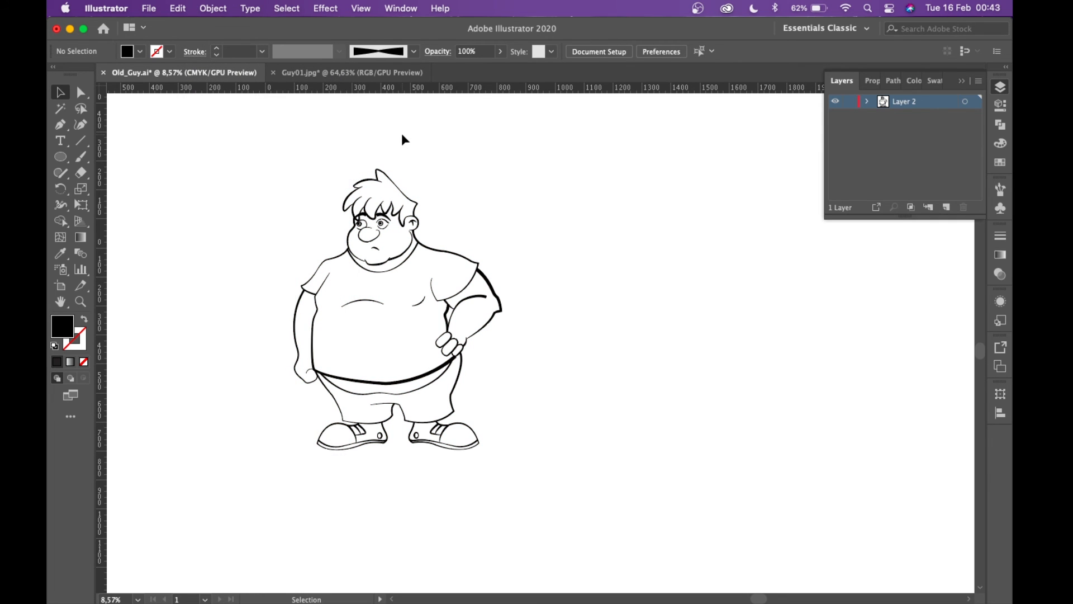
# - Move the protruding upper end anchors of the inner-ear curve inside the arc above it
pyautogui.scroll(5, 396, 221)
pyautogui.scroll(6, 395, 221)
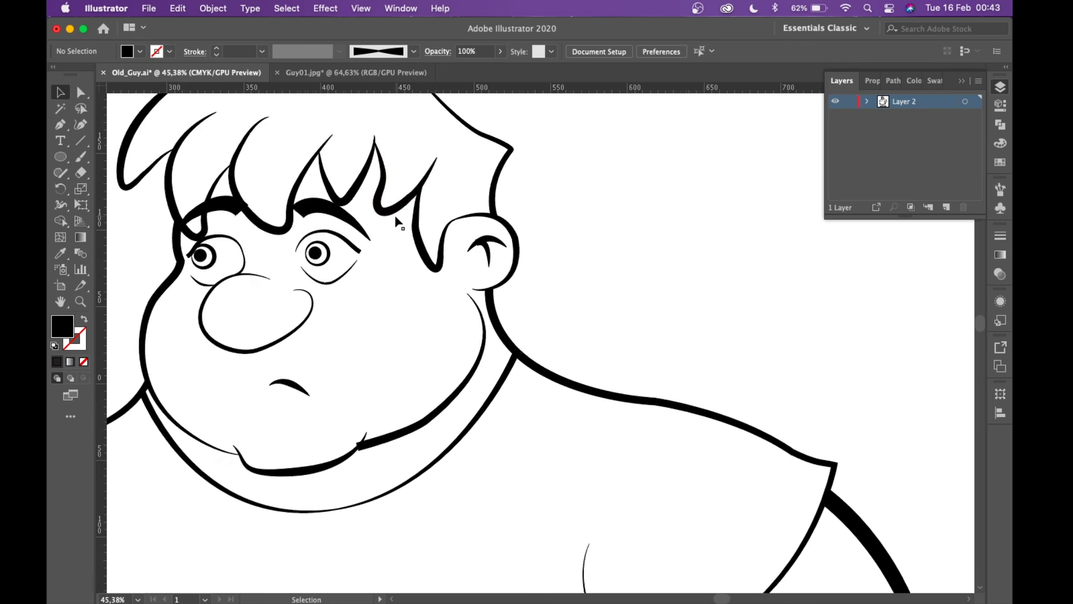
pyautogui.scroll(4, 646, 297)
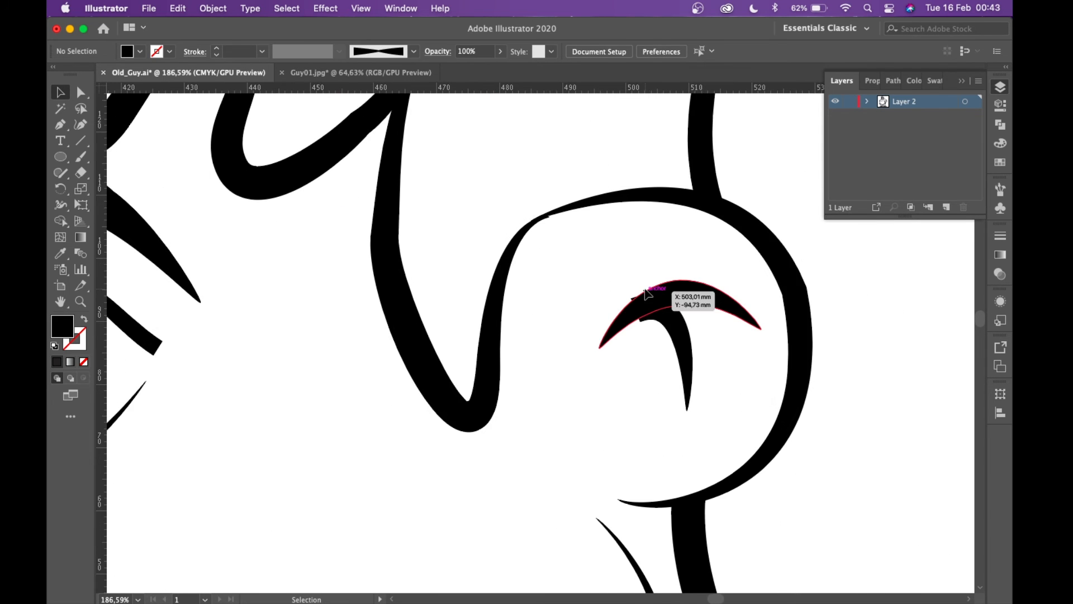
pyautogui.hscroll(2, 638, 316)
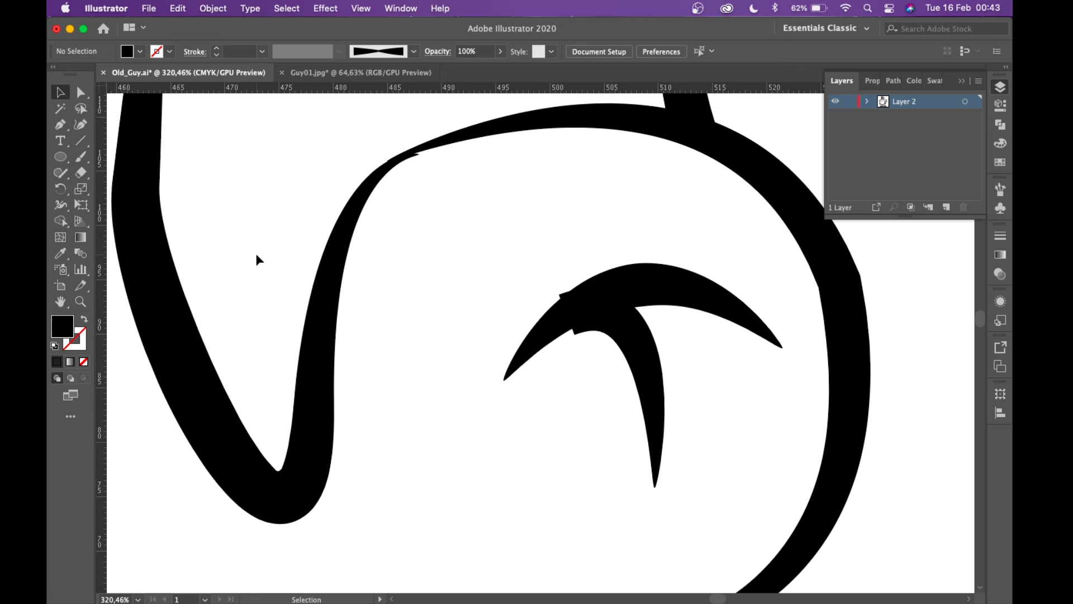
pyautogui.press('a')
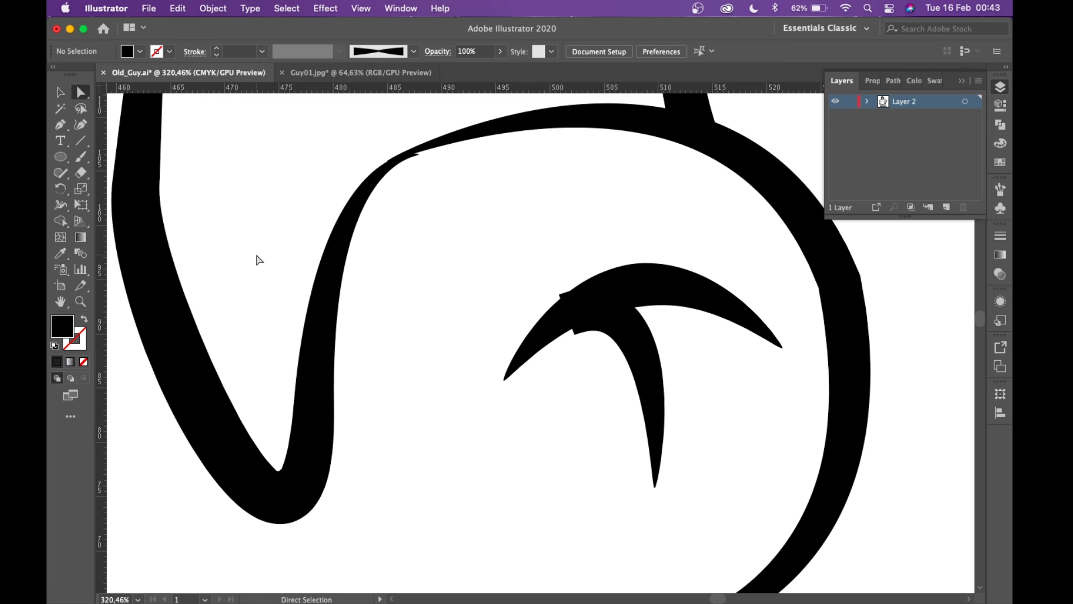
pyautogui.click(629, 340)
pyautogui.click(565, 293)
pyautogui.scroll(5, 561, 292)
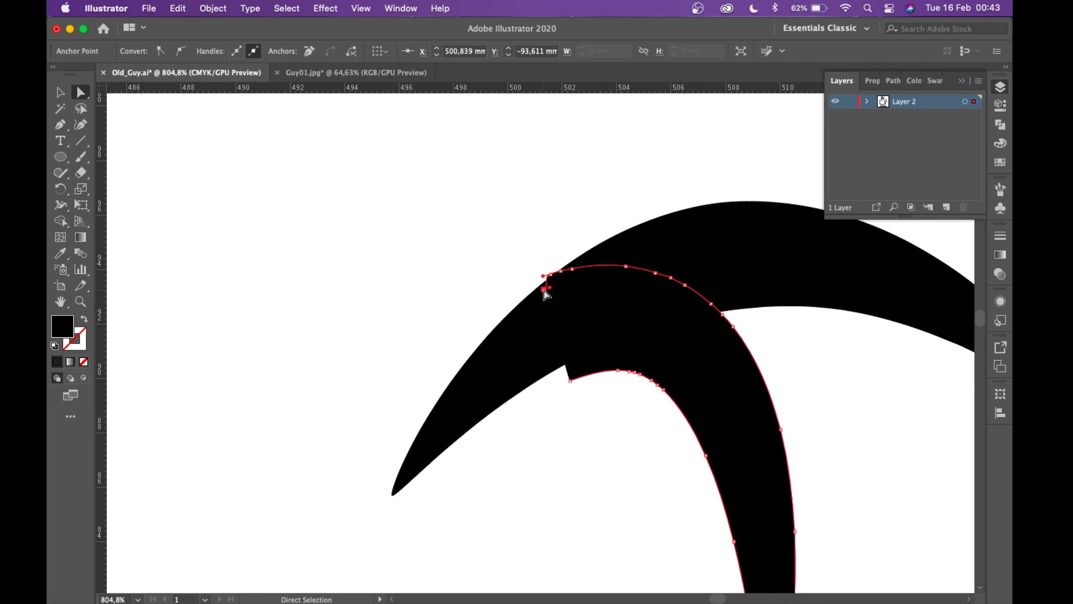
pyautogui.scroll(3, 545, 291)
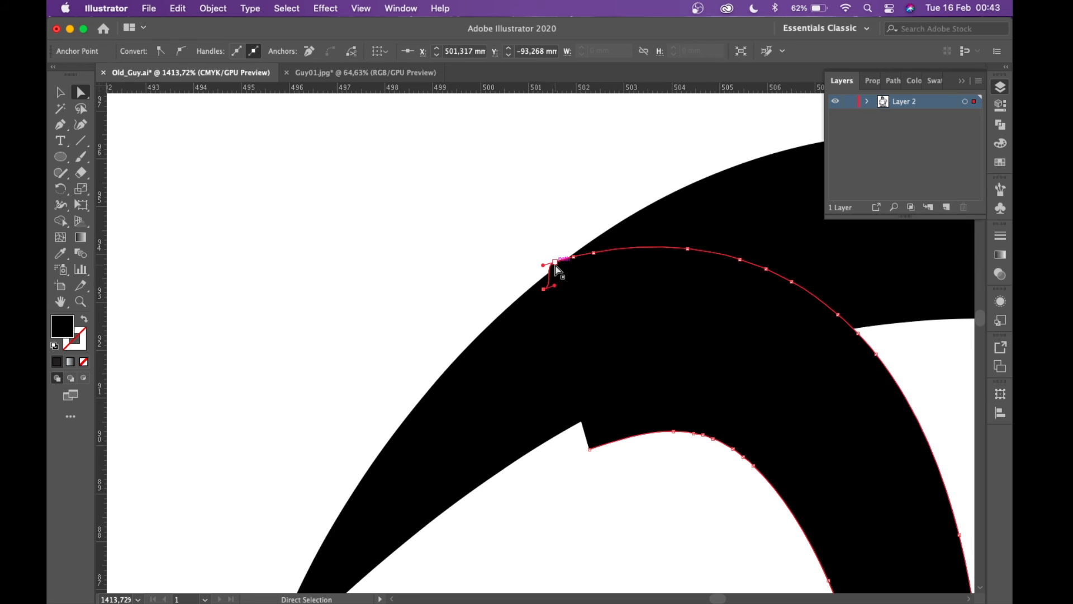
pyautogui.moveTo(555, 266); pyautogui.dragTo(581, 269)
pyautogui.scroll(-3, 582, 273)
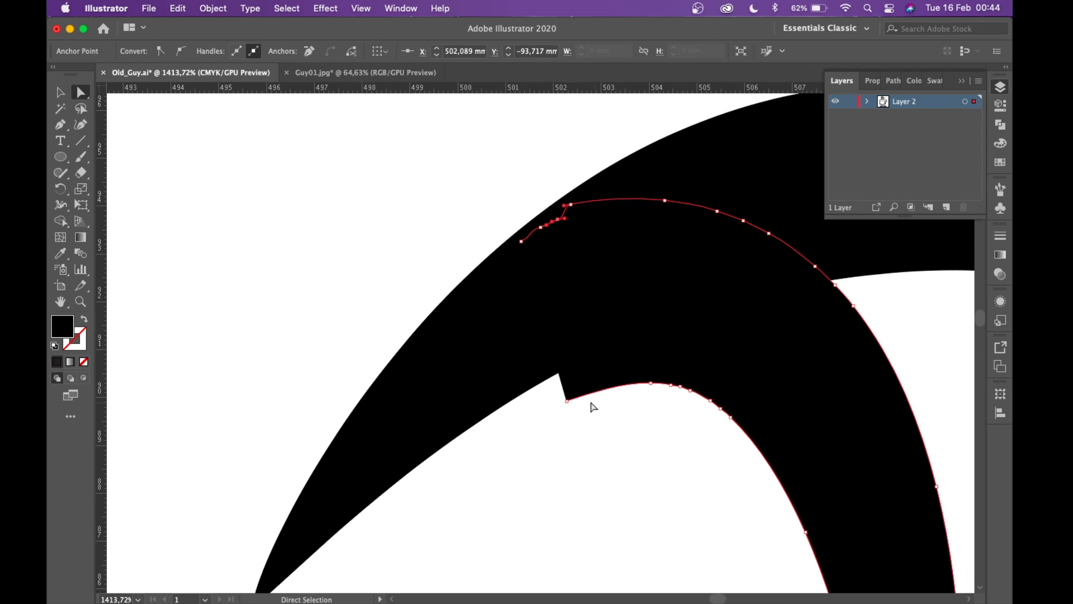
# - Move the lower corner anchor of the inner-ear curve onto the arc's lower edge and adjust the adjoining curve for a smooth join
pyautogui.click(567, 400)
pyautogui.moveTo(567, 402); pyautogui.dragTo(543, 370)
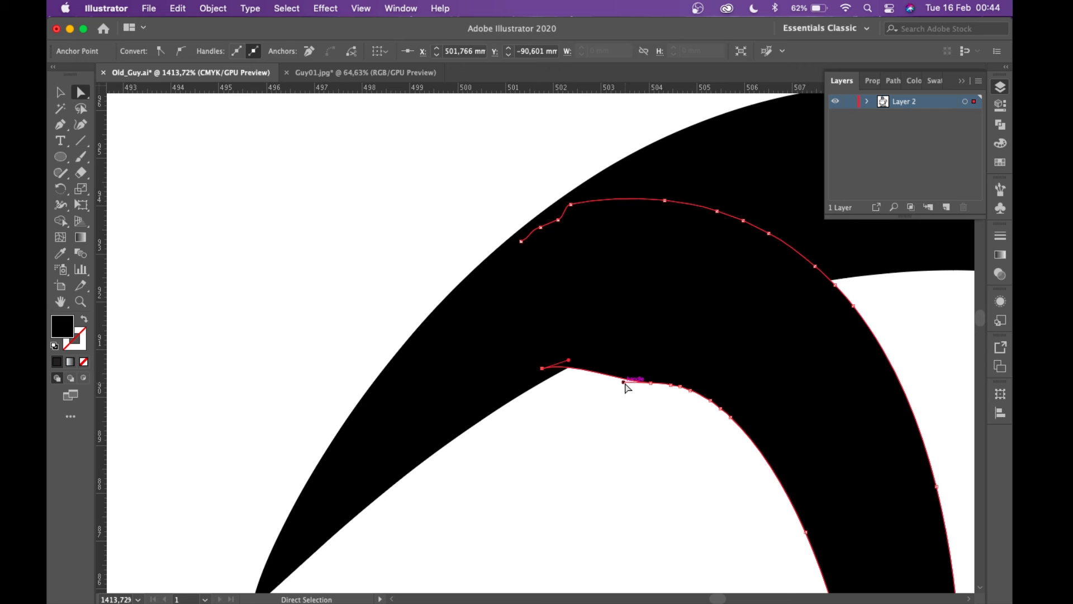
pyautogui.moveTo(624, 382); pyautogui.dragTo(521, 393)
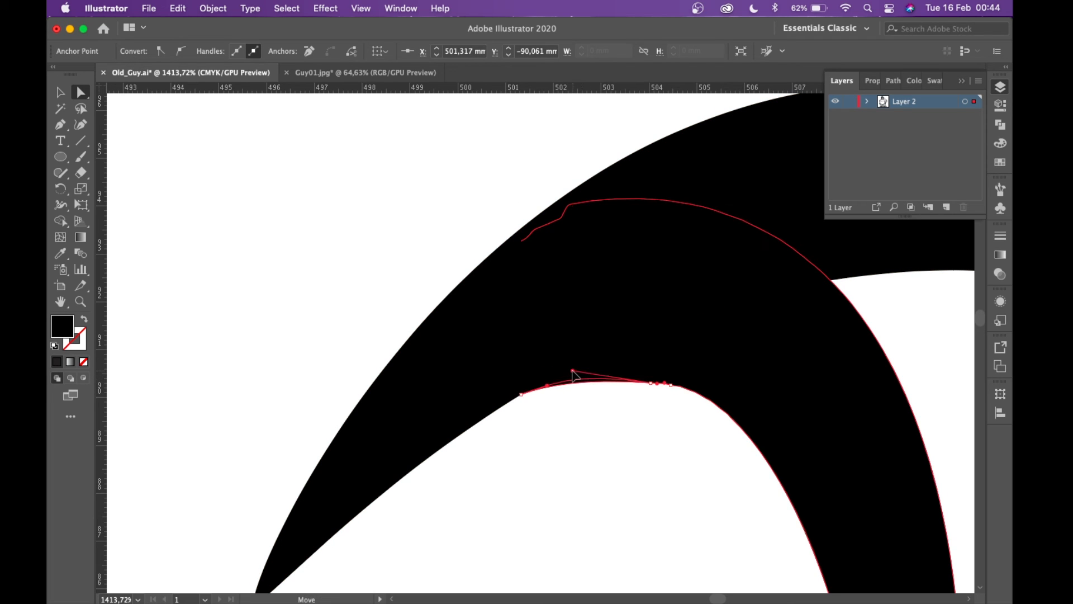
pyautogui.scroll(-1, 571, 375)
pyautogui.scroll(-6, 570, 374)
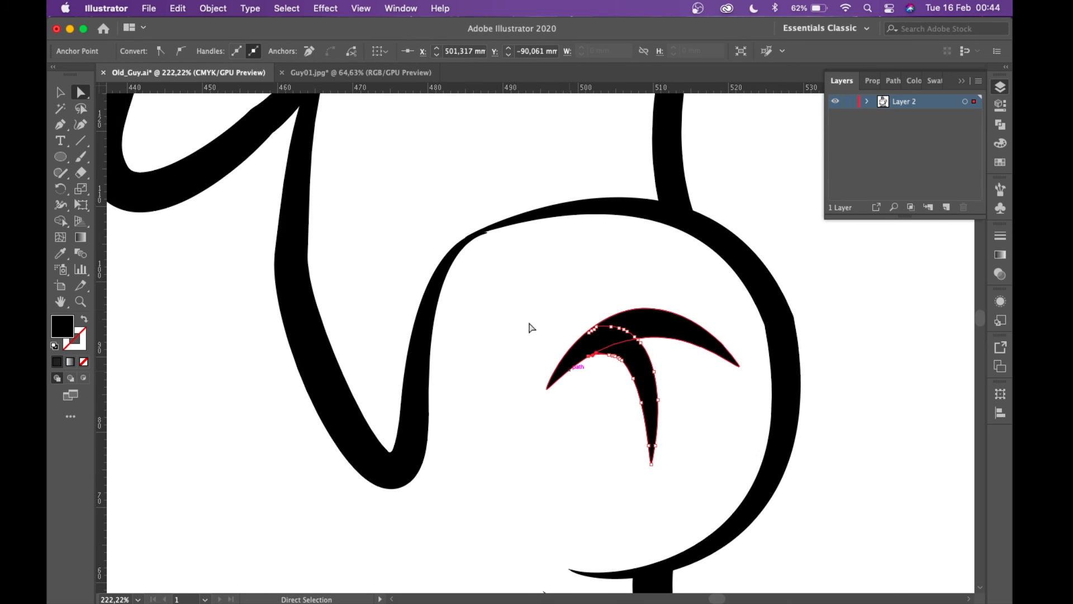
# - Move the tips of the hair strand and the ear outline into each other so their joint is smooth
pyautogui.scroll(6, 460, 231)
pyautogui.scroll(3, 459, 231)
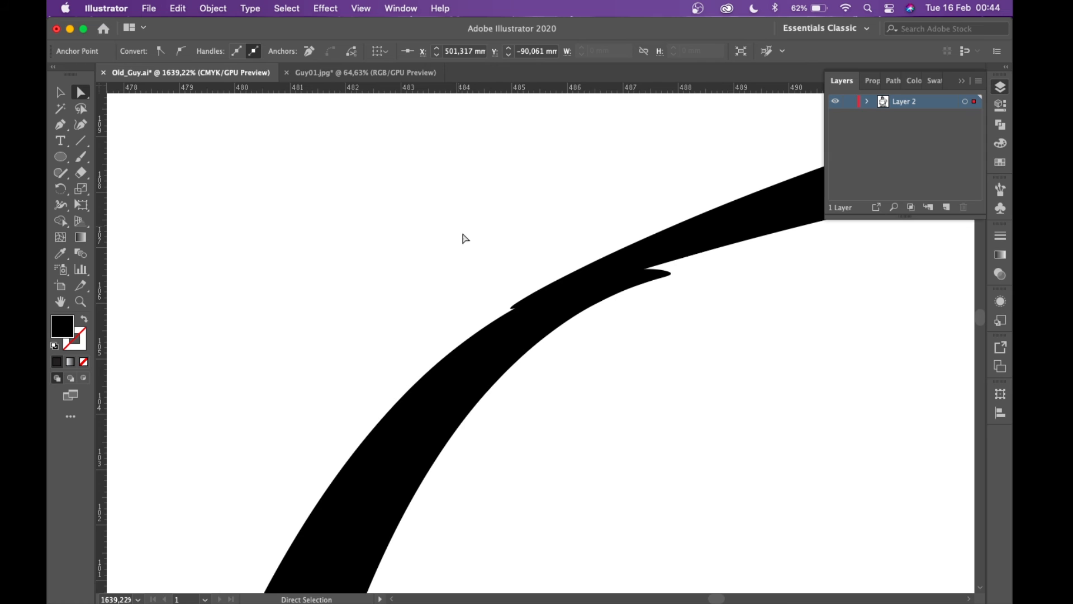
pyautogui.click(559, 296)
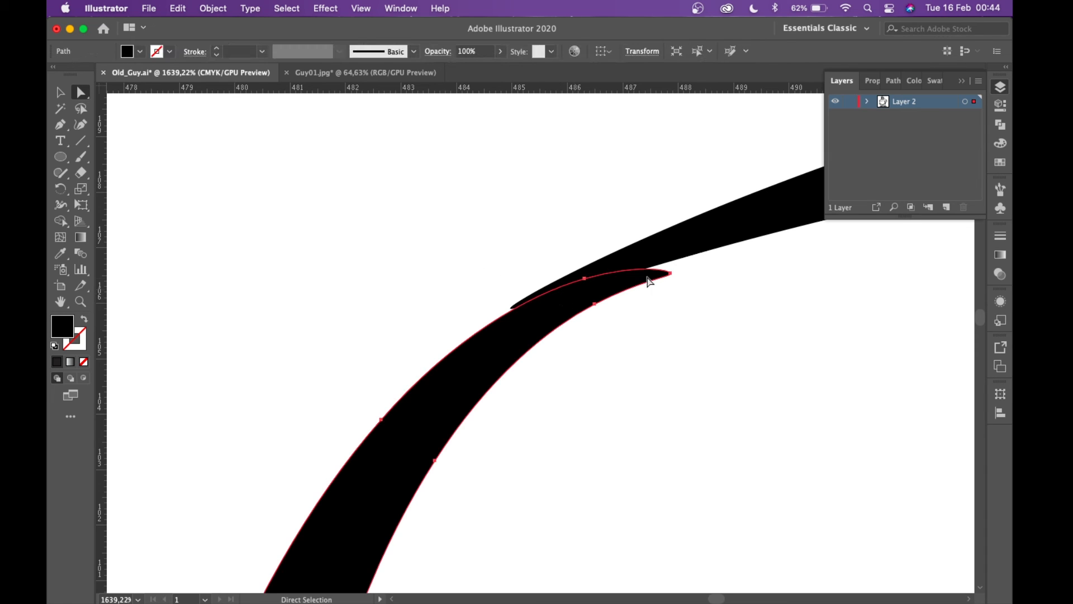
pyautogui.moveTo(667, 273); pyautogui.dragTo(668, 256)
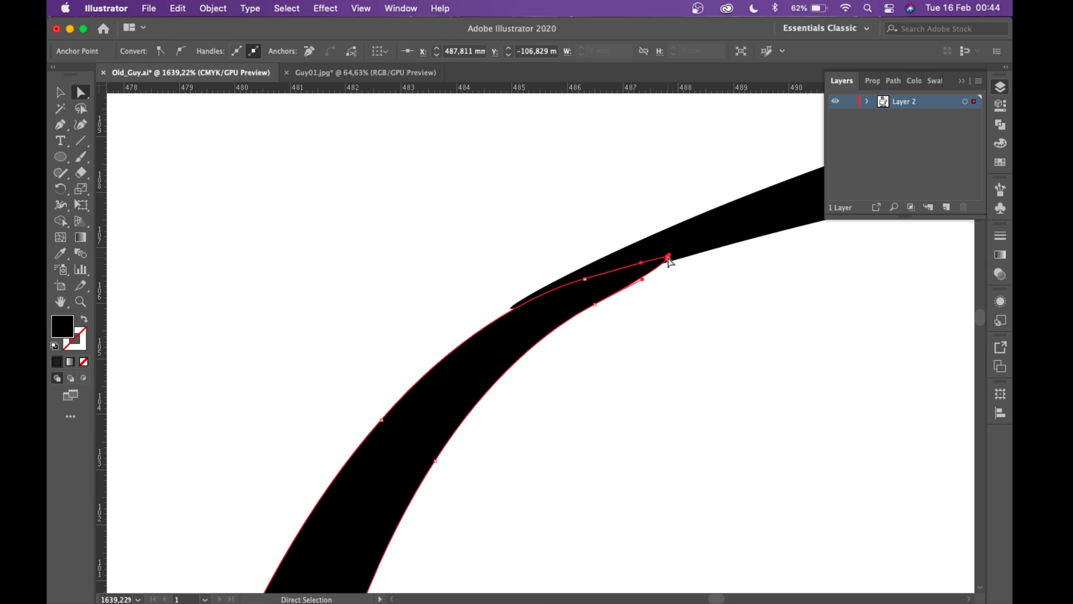
pyautogui.click(554, 282)
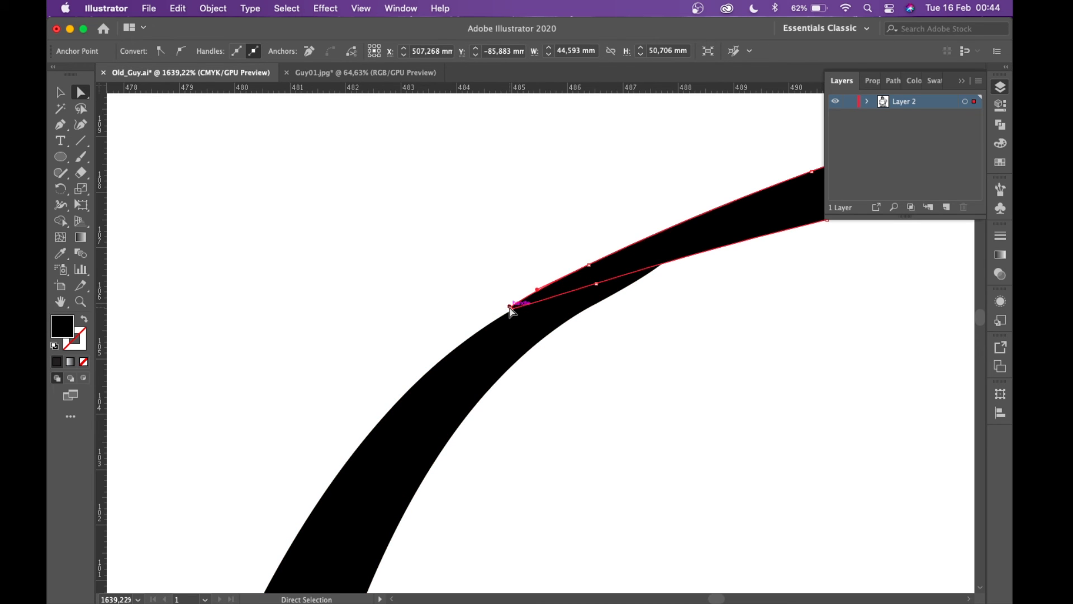
pyautogui.moveTo(512, 309); pyautogui.dragTo(507, 318)
# - Tuck the protruding tip of the fringe strand behind the neighbouring pointed strand above the eyebrow
pyautogui.scroll(-10, 503, 363)
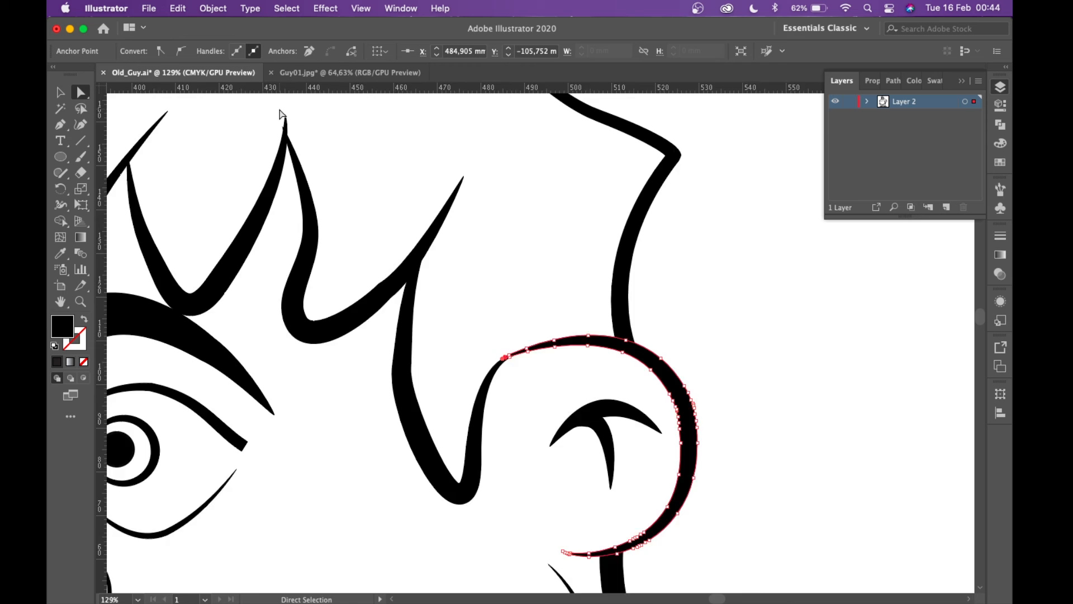
pyautogui.scroll(5, 282, 114)
pyautogui.scroll(4, 281, 114)
pyautogui.click(323, 255)
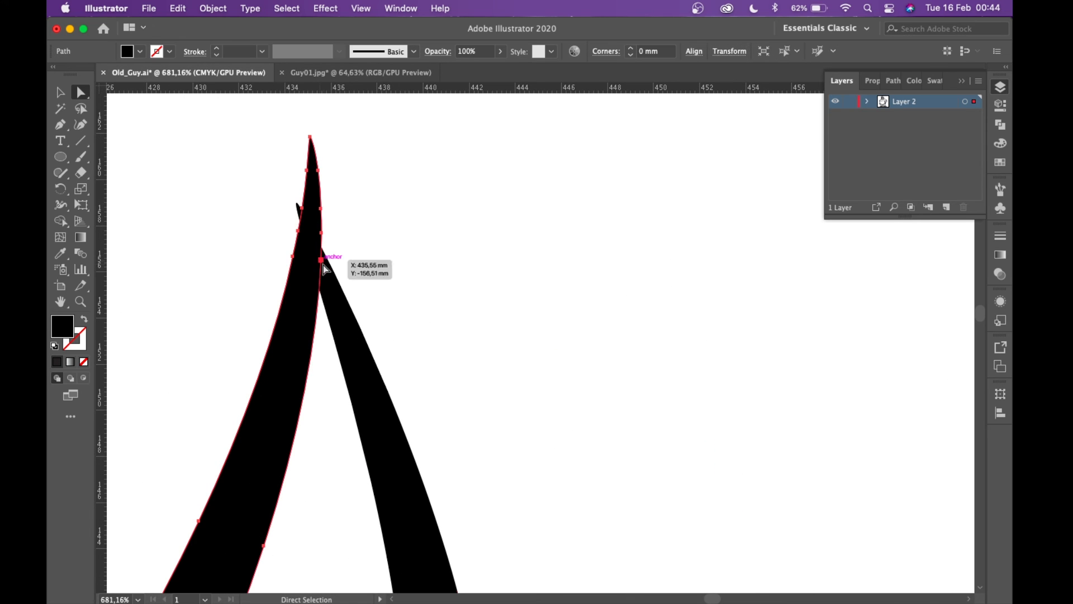
pyautogui.click(296, 203)
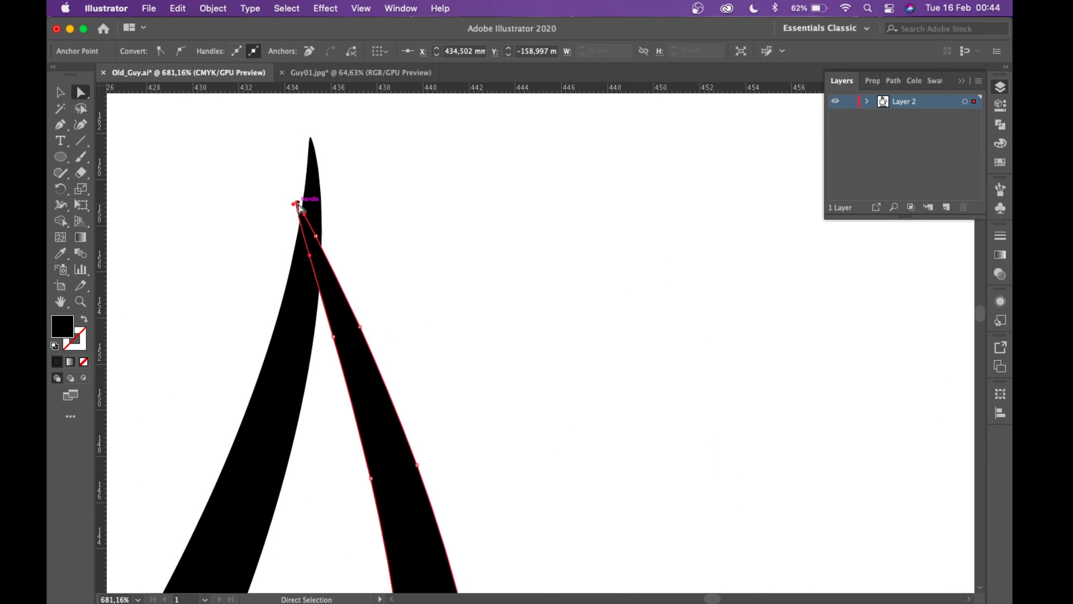
pyautogui.moveTo(296, 205); pyautogui.dragTo(300, 216)
pyautogui.scroll(-4, 302, 223)
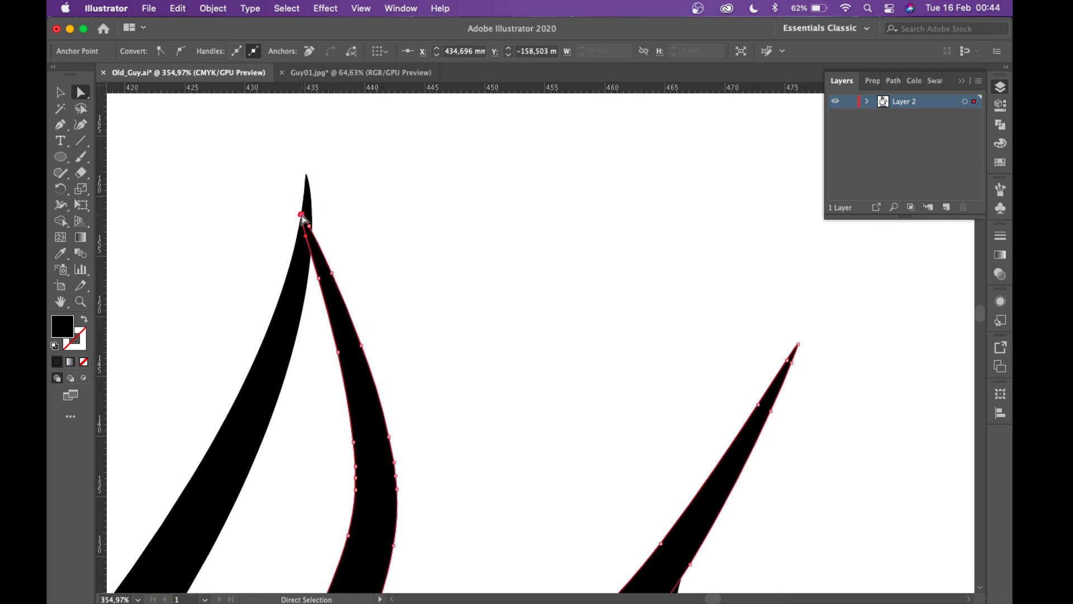
pyautogui.hscroll(-4, 302, 223)
pyautogui.scroll(-2, 302, 223)
pyautogui.scroll(-3, 302, 223)
pyautogui.scroll(-8, 301, 223)
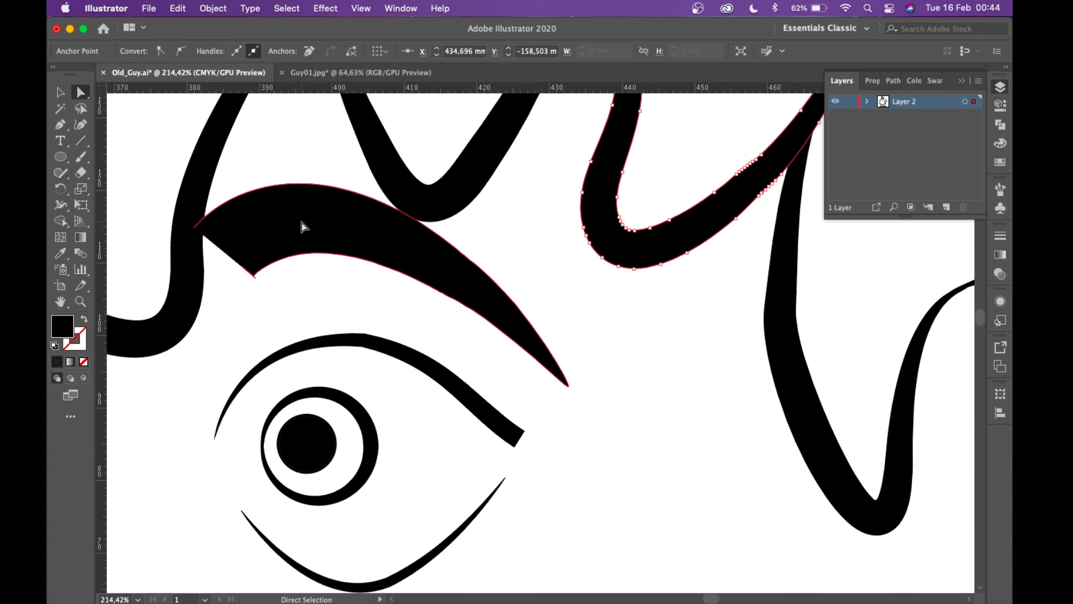
# - Move the protruding upper-corner anchors at the left eyebrow's inner end inside the hair strand it meets
pyautogui.hscroll(-10, 302, 225)
pyautogui.scroll(4, 302, 225)
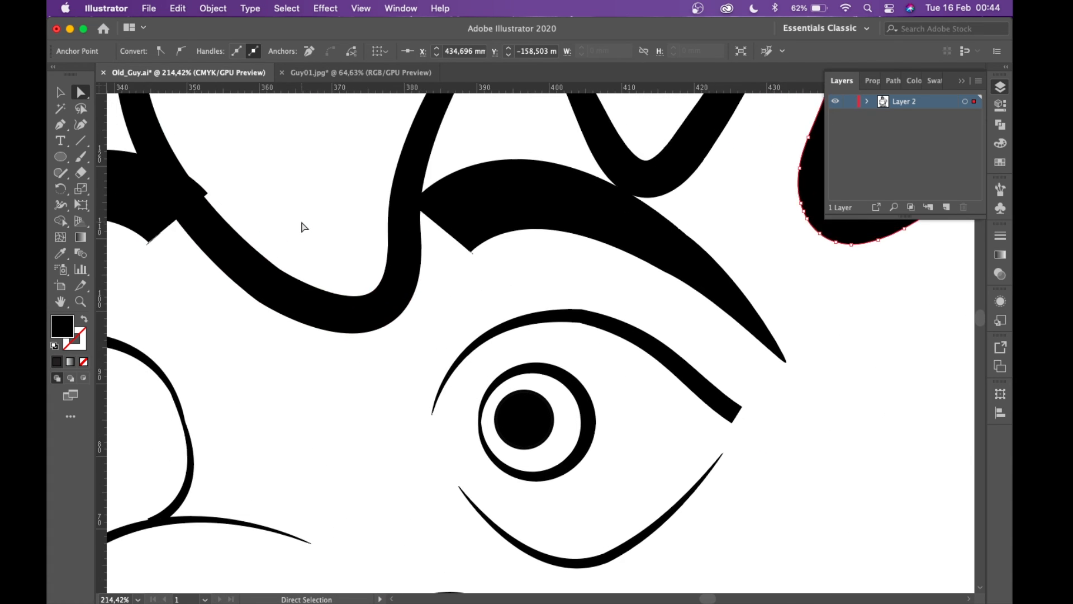
pyautogui.scroll(-2, 312, 220)
pyautogui.scroll(8, 343, 283)
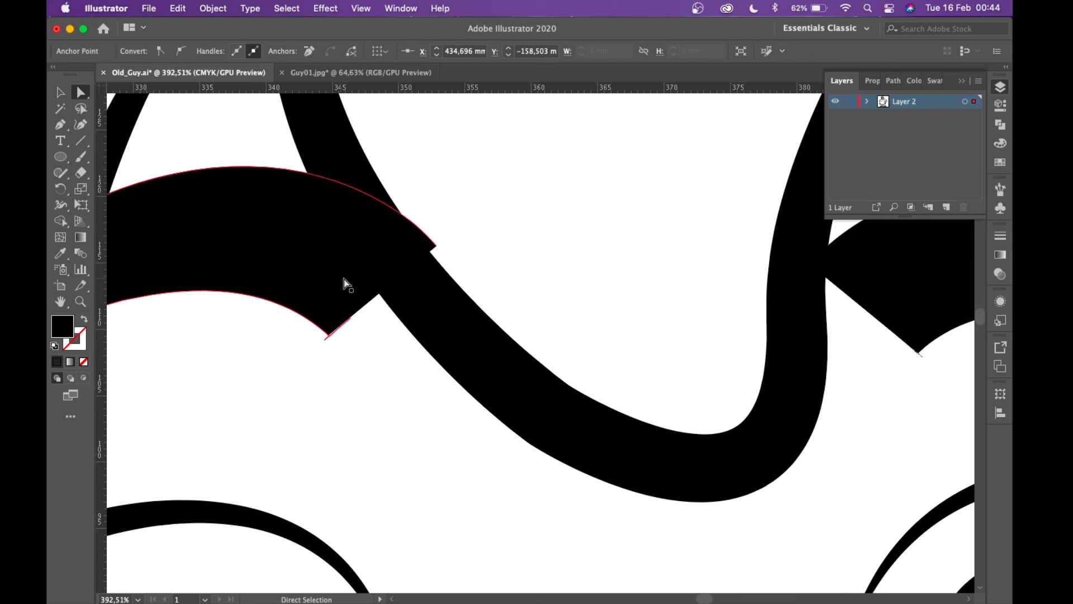
pyautogui.click(361, 312)
pyautogui.scroll(5, 439, 241)
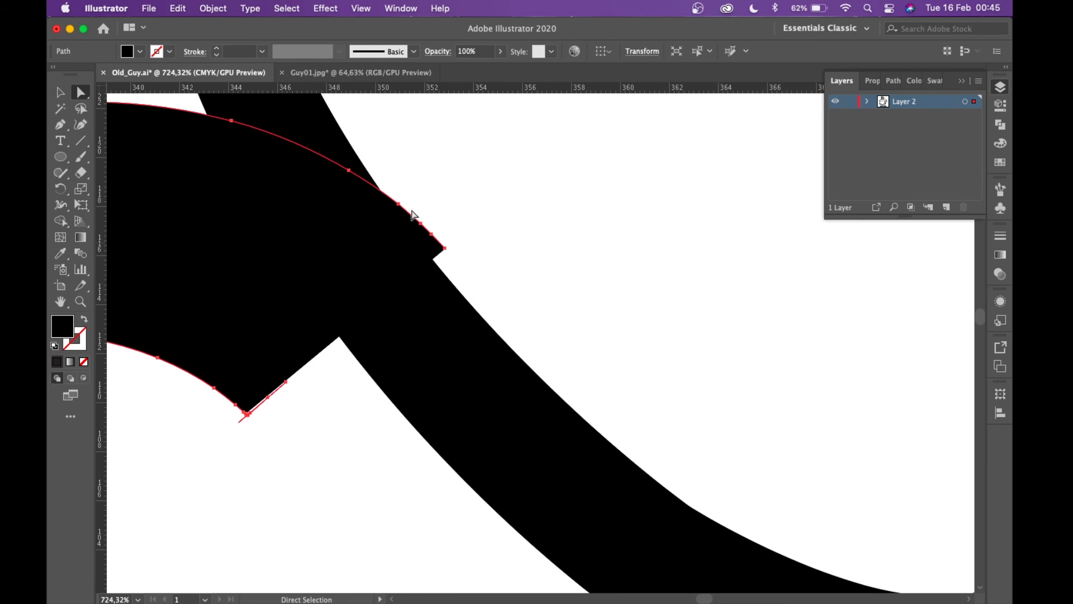
pyautogui.moveTo(400, 210); pyautogui.dragTo(438, 238)
pyautogui.scroll(-5, 444, 252)
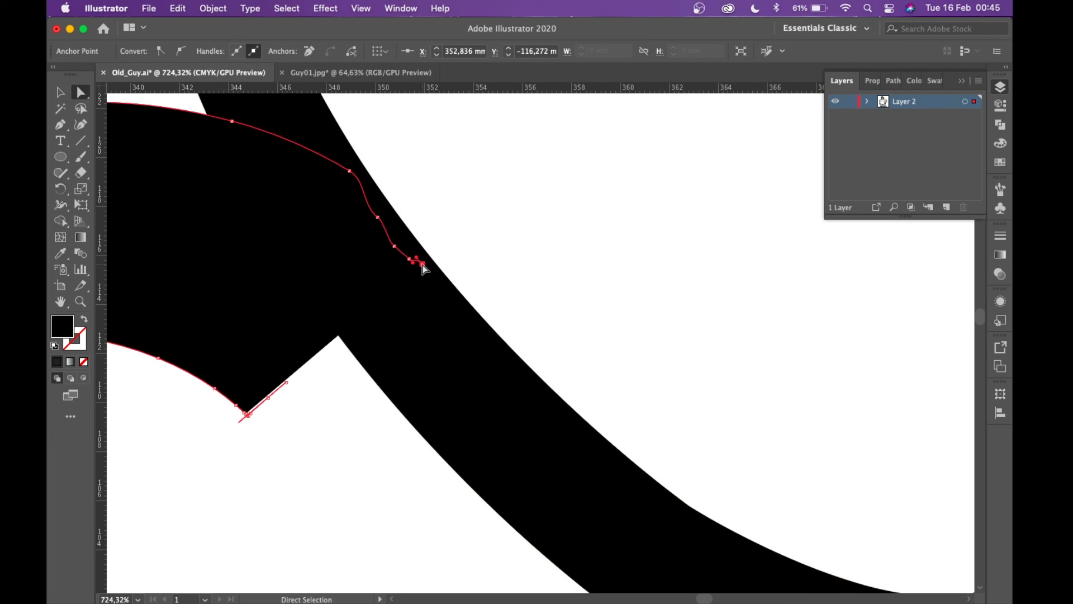
# - Tuck the left eyebrow's outer-tail anchors into the hair strand crossing it and adjust the curve handle at the lower edge
pyautogui.hscroll(-5, 423, 278)
pyautogui.scroll(-2, 423, 278)
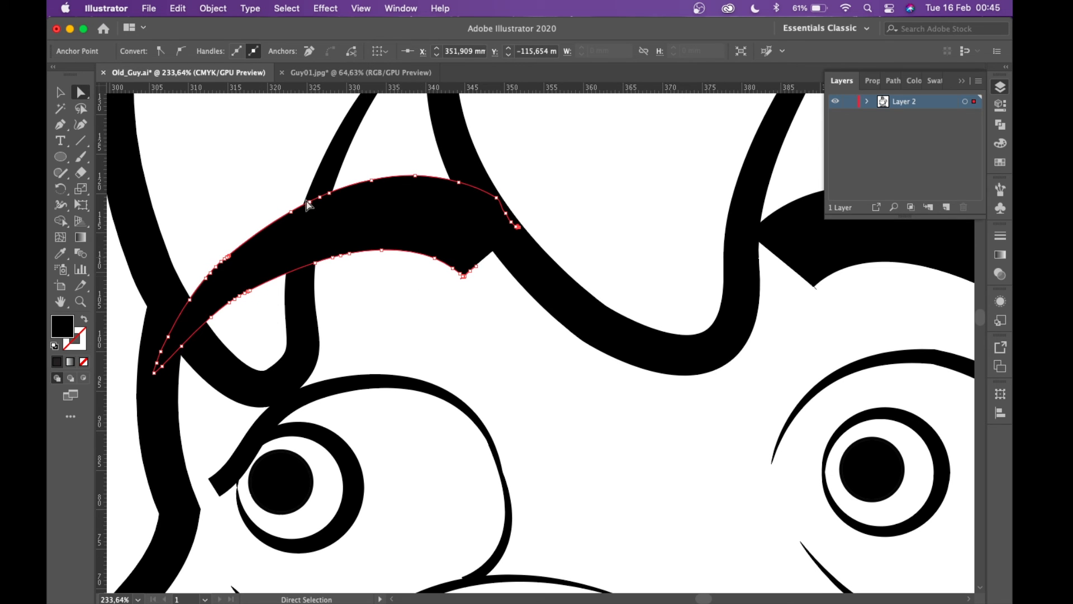
pyautogui.scroll(3, 284, 239)
pyautogui.hscroll(-2, 284, 238)
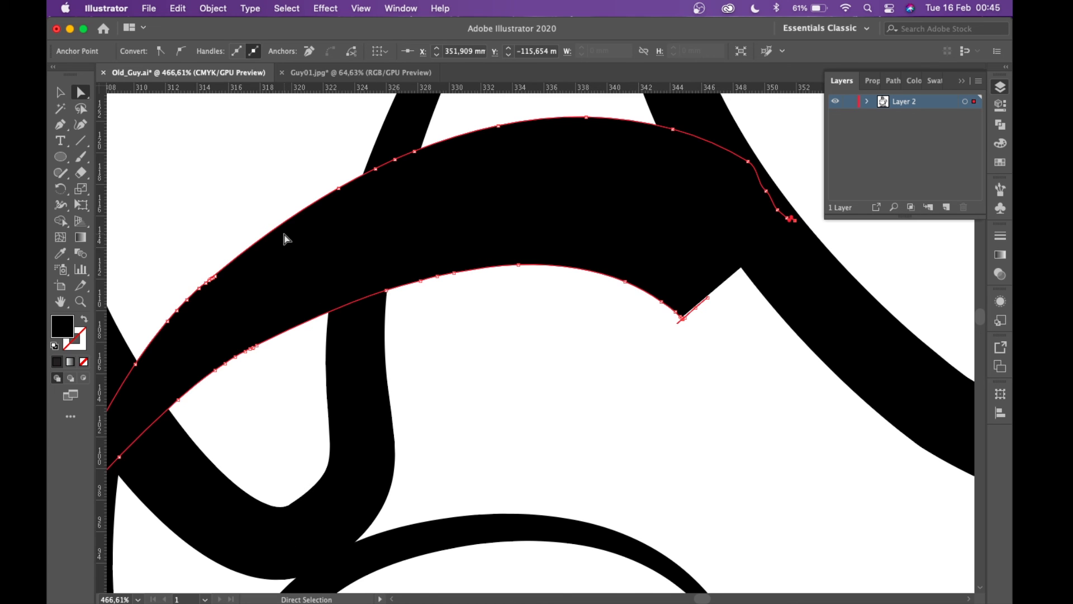
pyautogui.scroll(-2, 284, 238)
pyautogui.scroll(2, 284, 239)
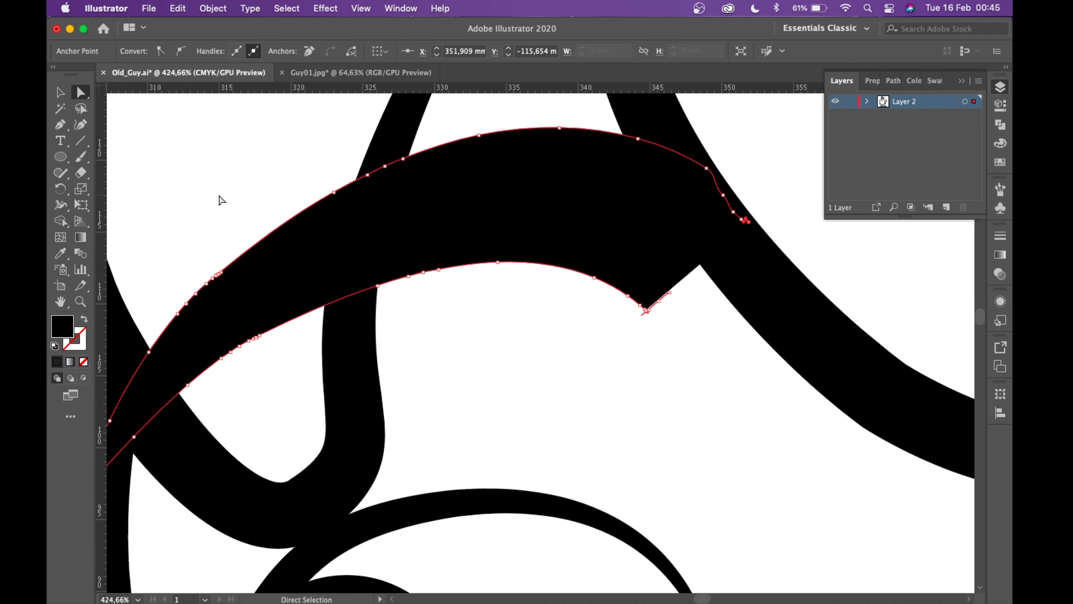
pyautogui.scroll(-2, 140, 185)
pyautogui.moveTo(213, 275); pyautogui.dragTo(366, 265)
pyautogui.moveTo(269, 288); pyautogui.dragTo(363, 249)
pyautogui.moveTo(267, 290); pyautogui.dragTo(364, 278)
pyautogui.moveTo(267, 290); pyautogui.dragTo(393, 208)
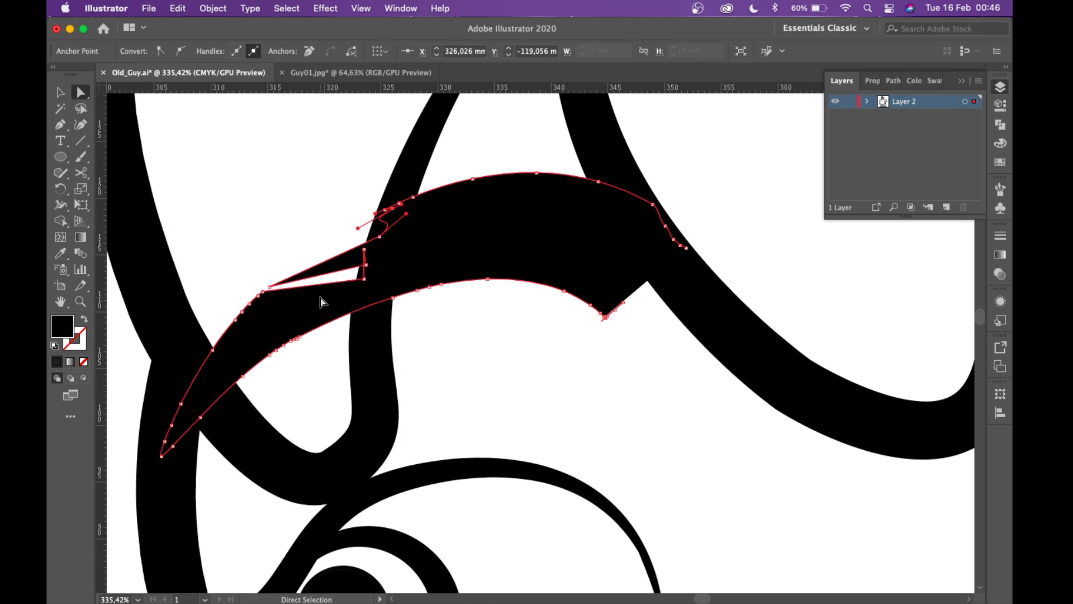
pyautogui.moveTo(271, 289); pyautogui.dragTo(371, 254)
pyautogui.moveTo(262, 293); pyautogui.dragTo(365, 301)
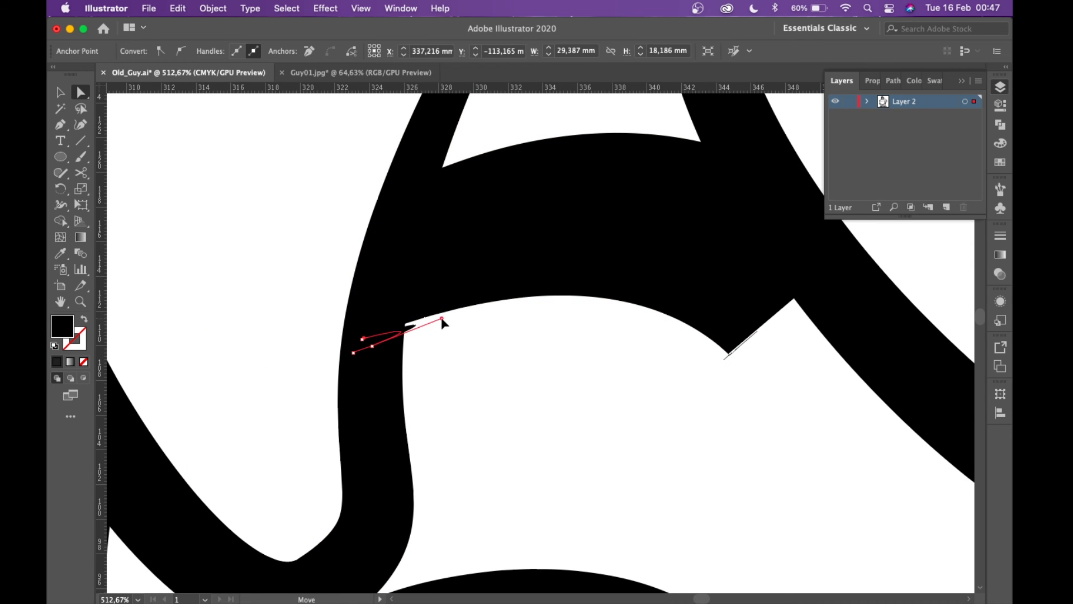
pyautogui.moveTo(440, 317); pyautogui.dragTo(428, 327)
# - Move the lower end anchor of the hair tuft's inner line into the curved strand beneath it
pyautogui.scroll(-10, 429, 331)
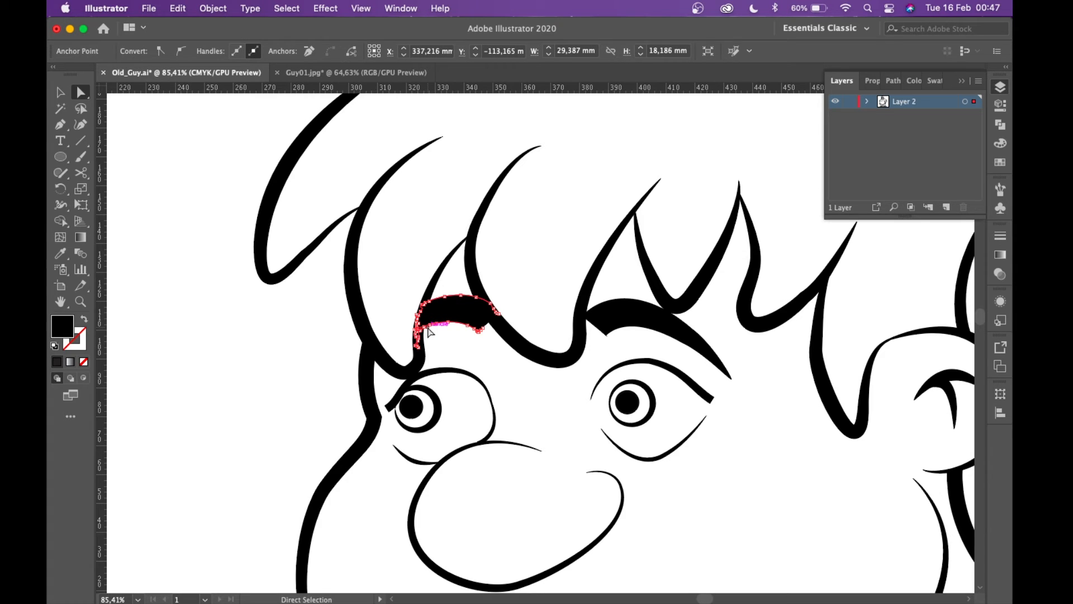
pyautogui.scroll(-5, 428, 331)
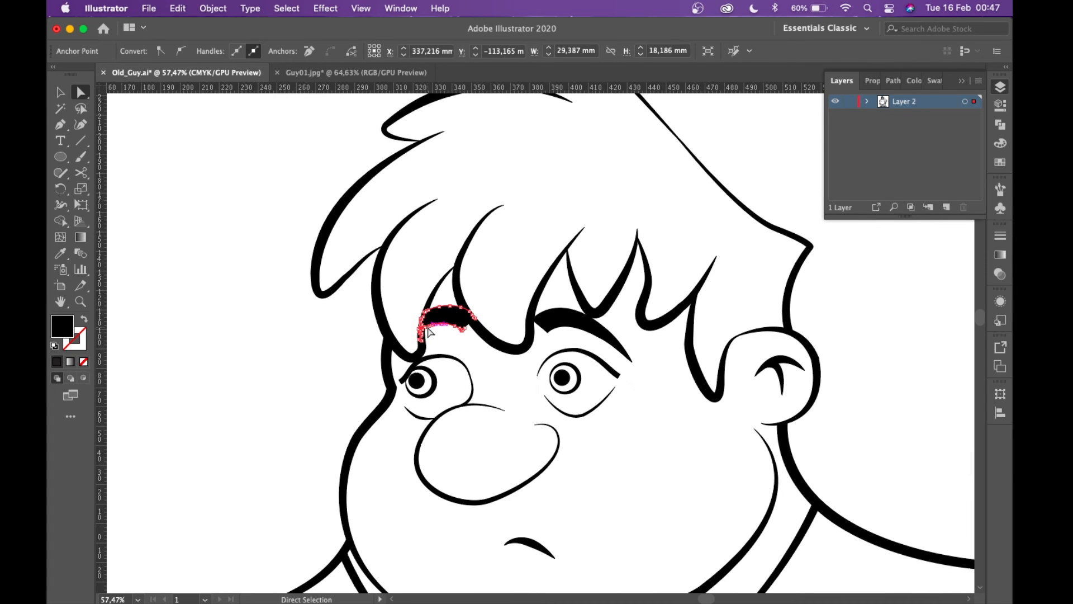
pyautogui.scroll(4, 428, 331)
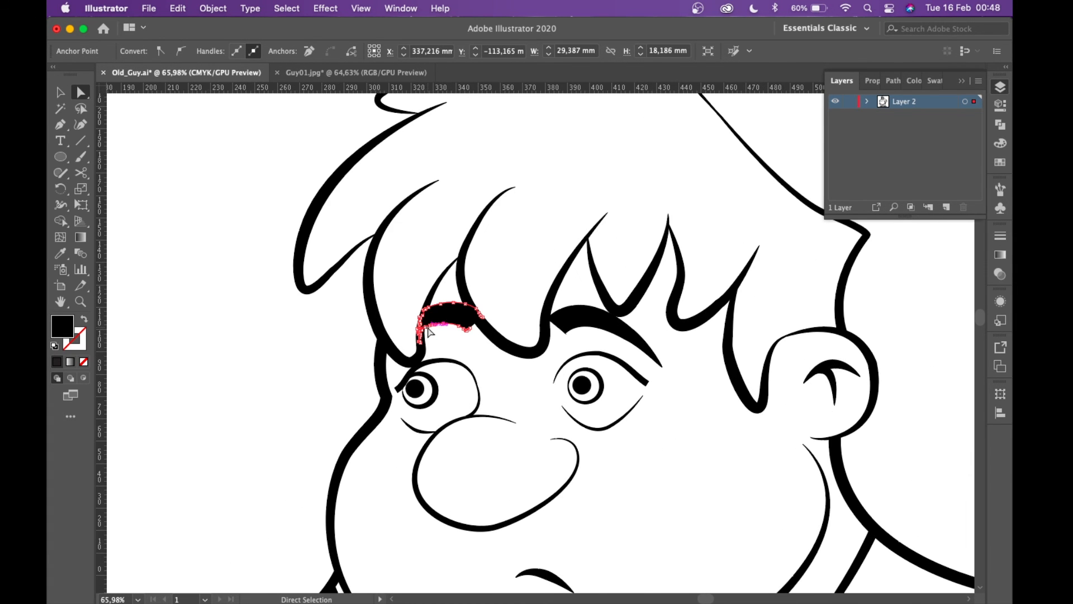
pyautogui.scroll(3, 428, 331)
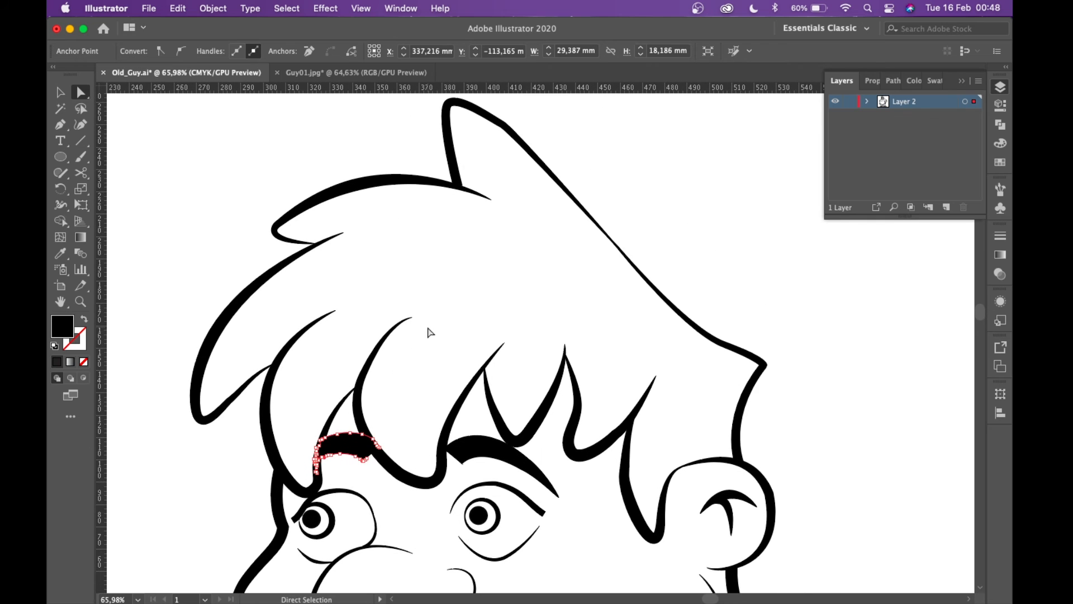
pyautogui.scroll(6, 452, 171)
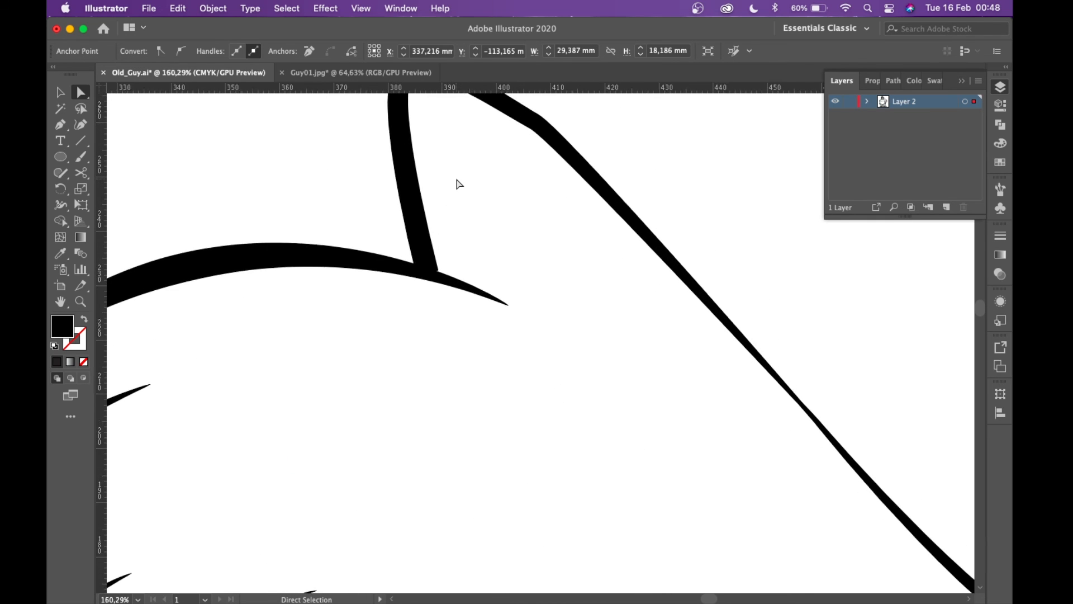
pyautogui.click(410, 272)
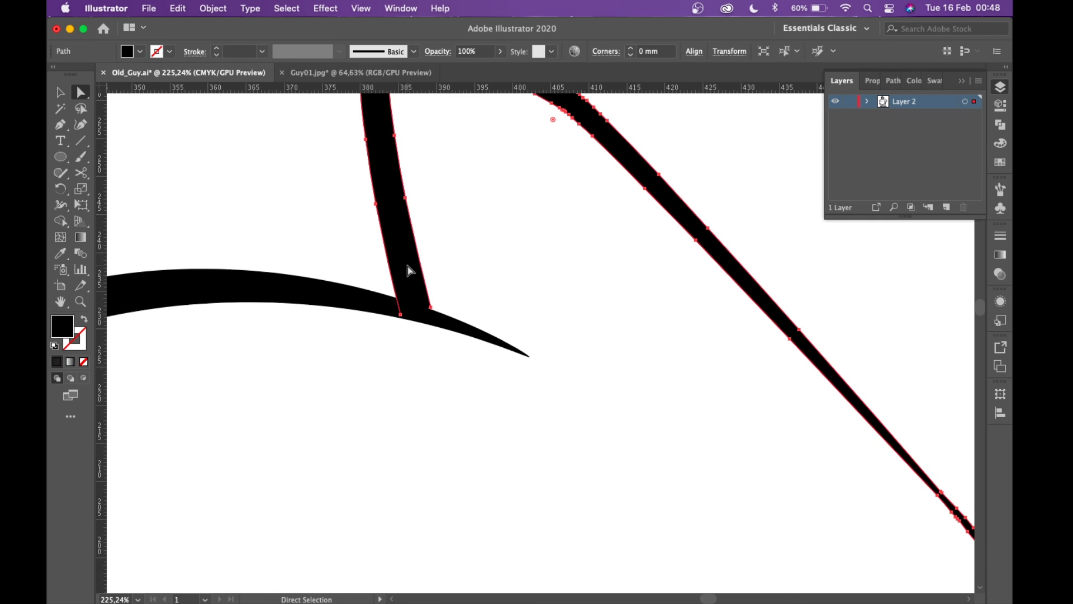
pyautogui.click(432, 311)
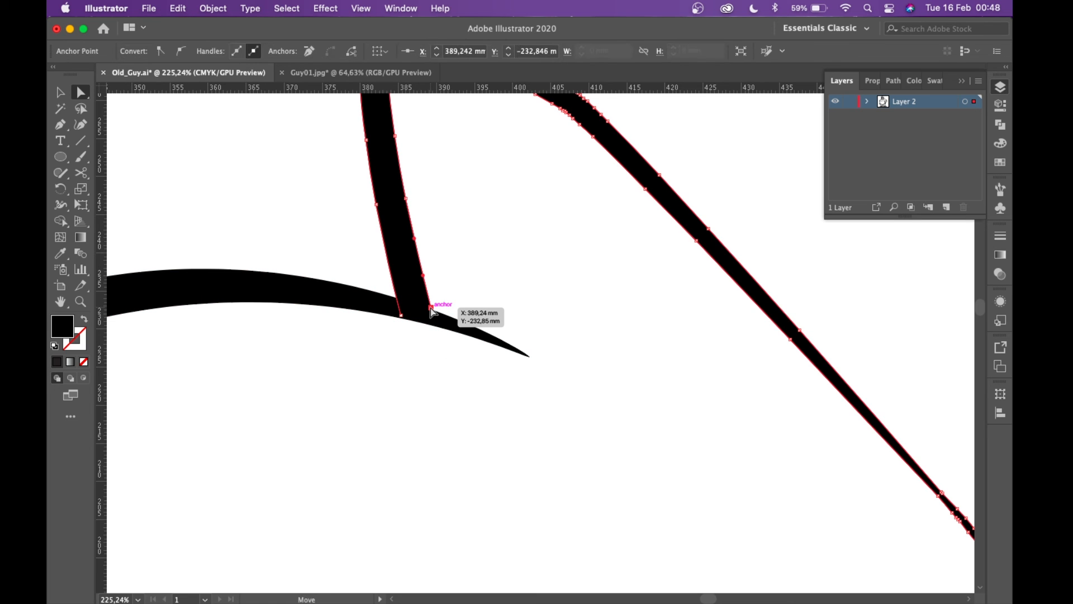
pyautogui.scroll(-6, 433, 314)
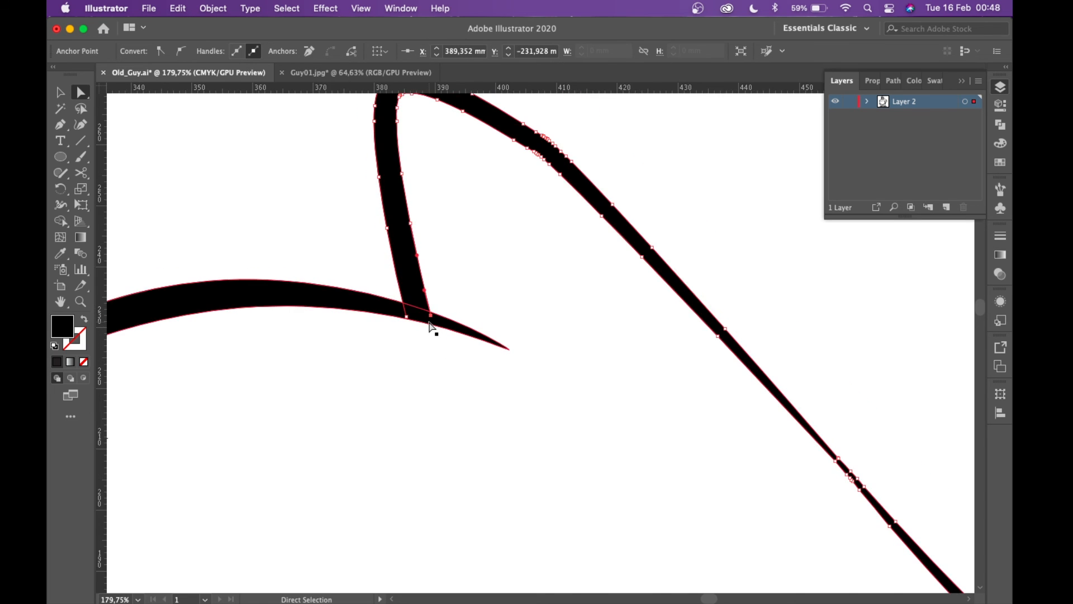
# - Move the blunt end anchors of the right jawline into the chin curve so the two lines join cleanly
pyautogui.scroll(-3, 431, 325)
pyautogui.scroll(5, 424, 460)
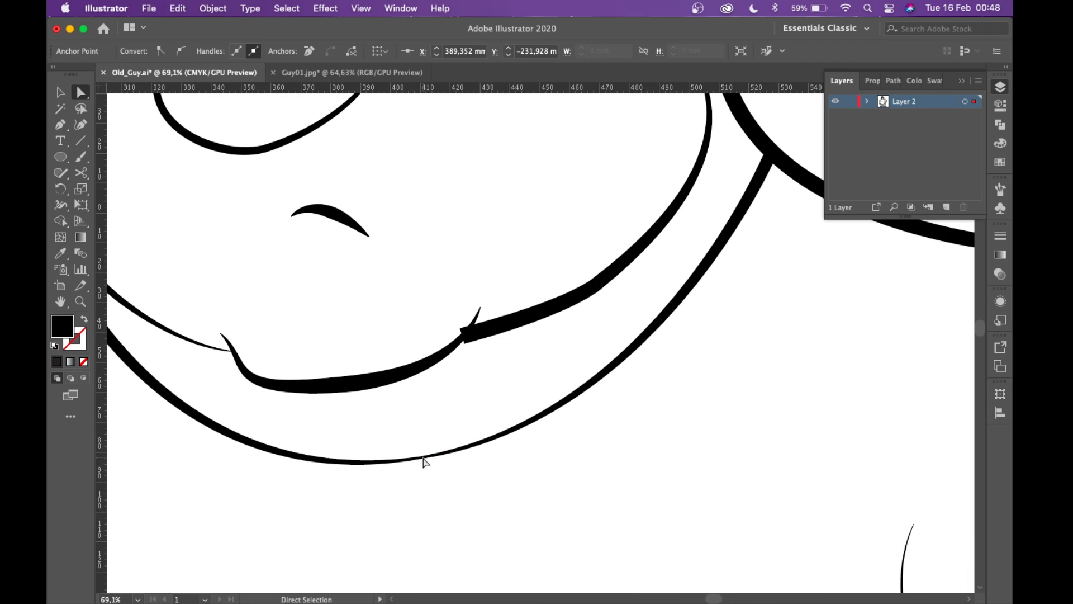
pyautogui.scroll(5, 447, 346)
pyautogui.click(447, 346)
pyautogui.click(486, 303)
pyautogui.moveTo(480, 303); pyautogui.dragTo(472, 353)
pyautogui.scroll(-4, 495, 330)
pyautogui.scroll(4, 496, 352)
pyautogui.scroll(-6, 472, 358)
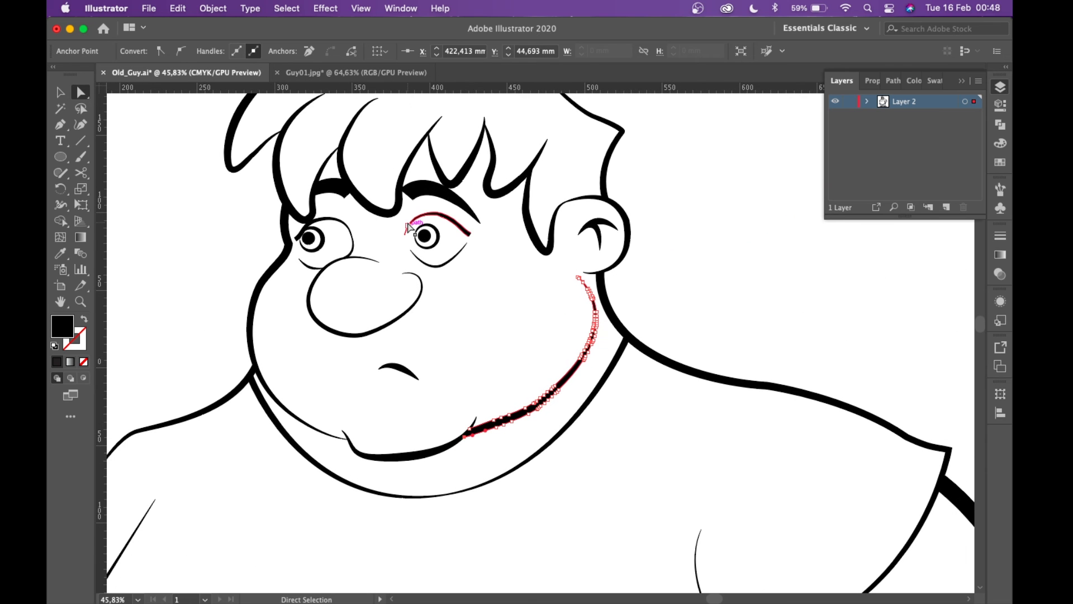
# - Select the short curve between the left eye outline and the nose and pick an anchor near its upper joint
pyautogui.scroll(5, 410, 228)
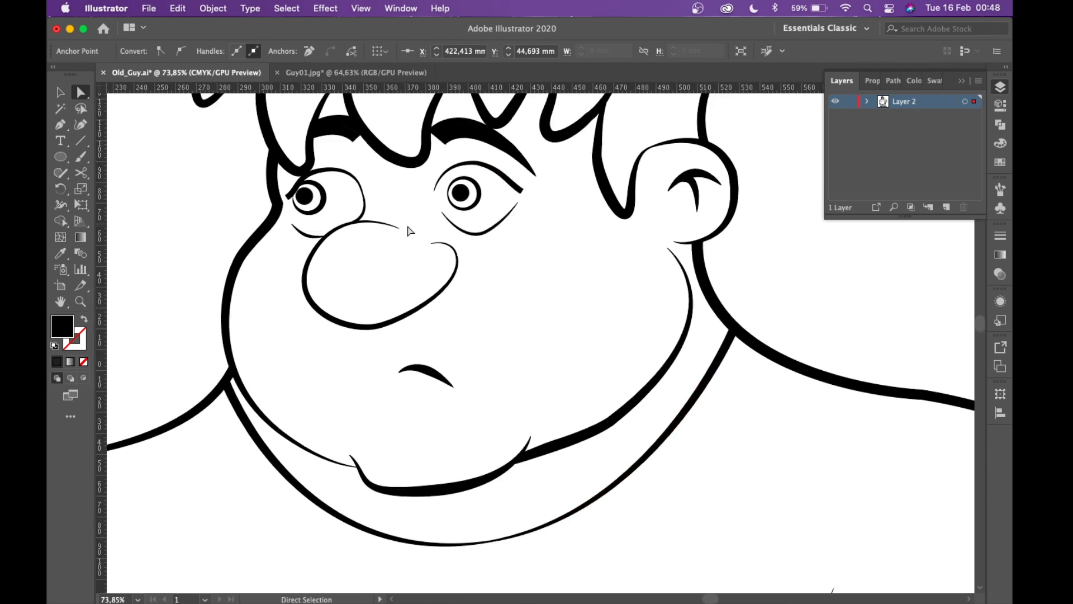
pyautogui.scroll(5, 347, 178)
pyautogui.click(344, 201)
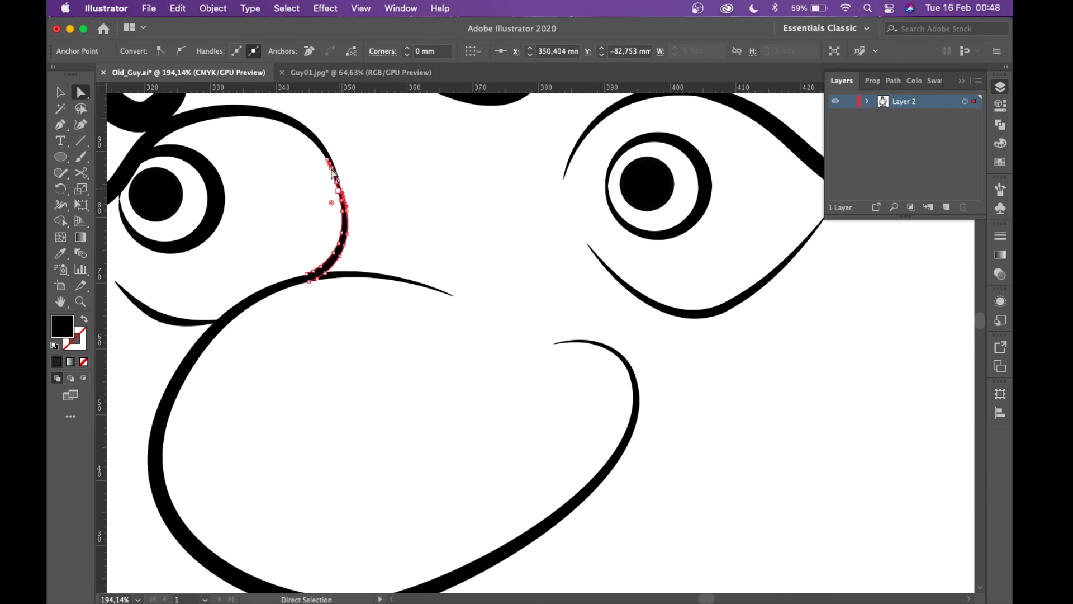
# - Move the protruding upper corner anchor of the thick inner arm line into the underarm line
pyautogui.scroll(-10, 330, 185)
pyautogui.scroll(3, 306, 213)
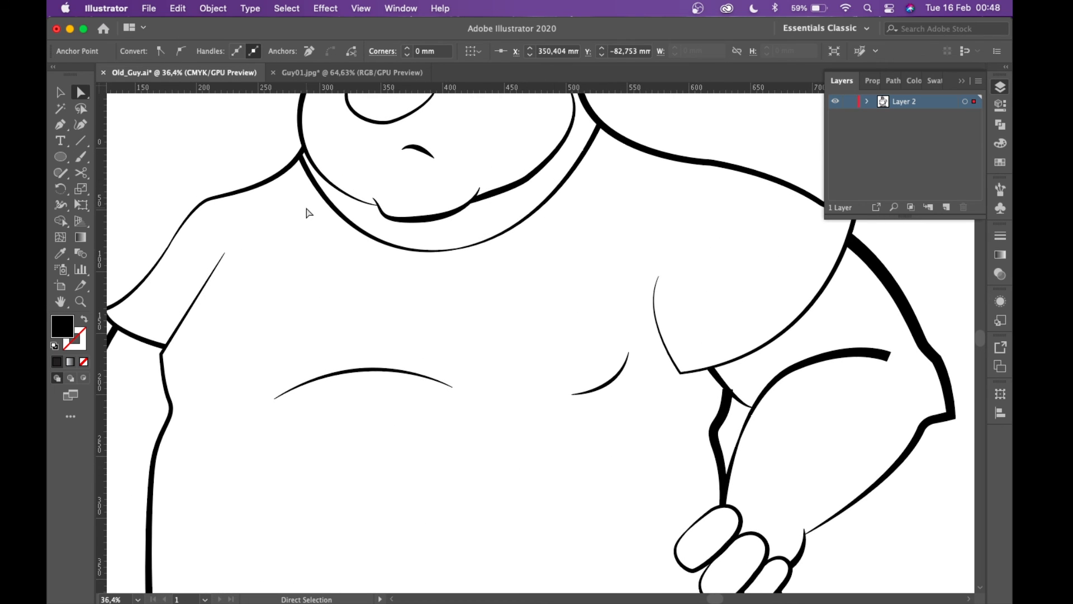
pyautogui.scroll(-3, 306, 213)
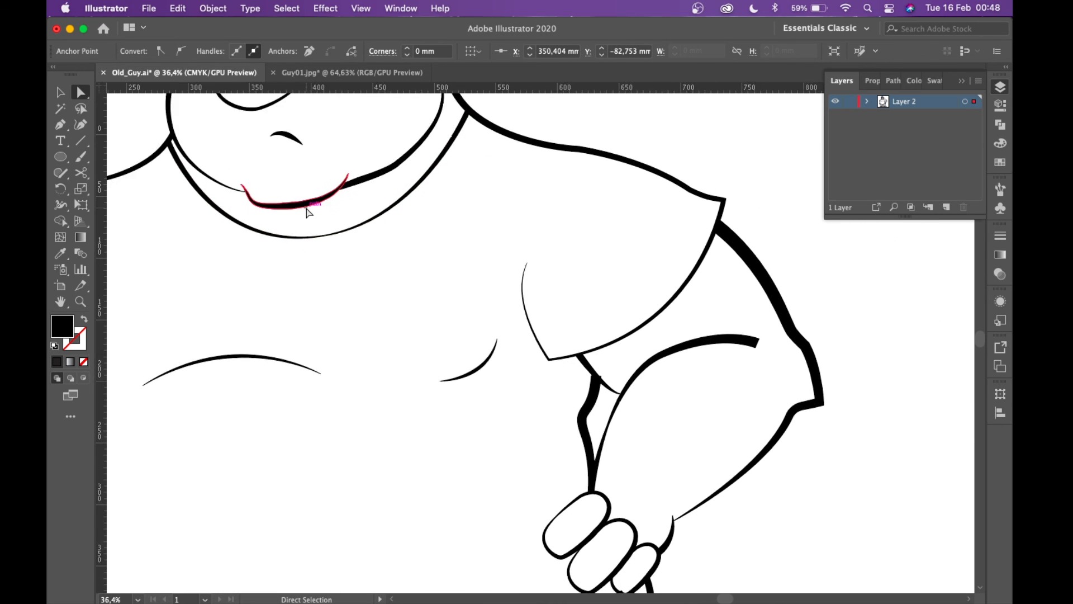
pyautogui.scroll(5, 599, 340)
pyautogui.click(510, 355)
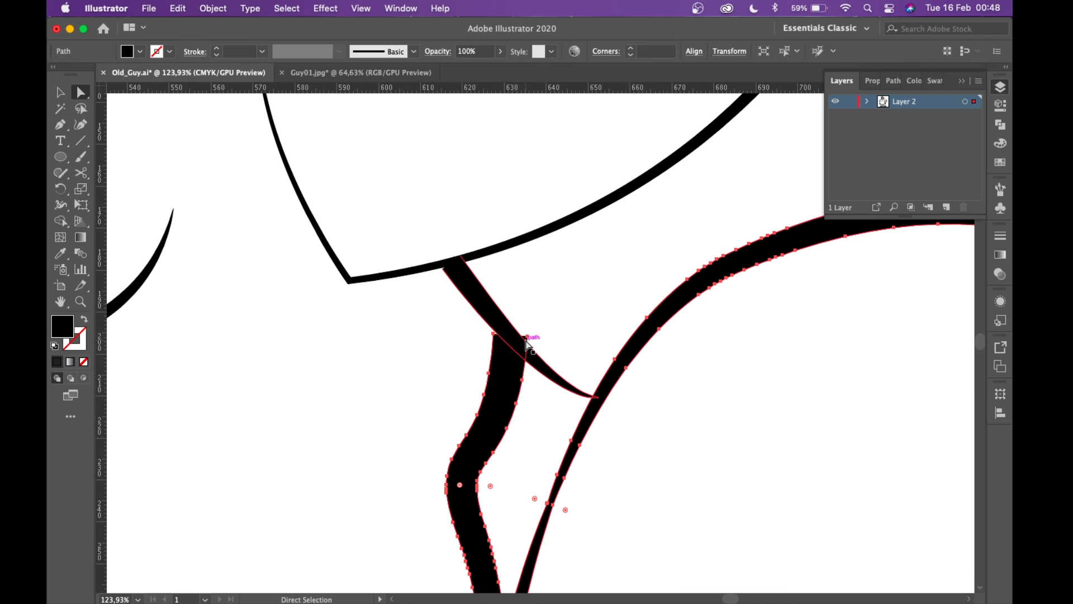
pyautogui.moveTo(527, 338); pyautogui.dragTo(493, 320)
# - Move the upper end anchor of the underarm line into the sleeve hem
pyautogui.scroll(3, 493, 321)
pyautogui.click(415, 237)
pyautogui.click(393, 219)
pyautogui.scroll(-7, 394, 221)
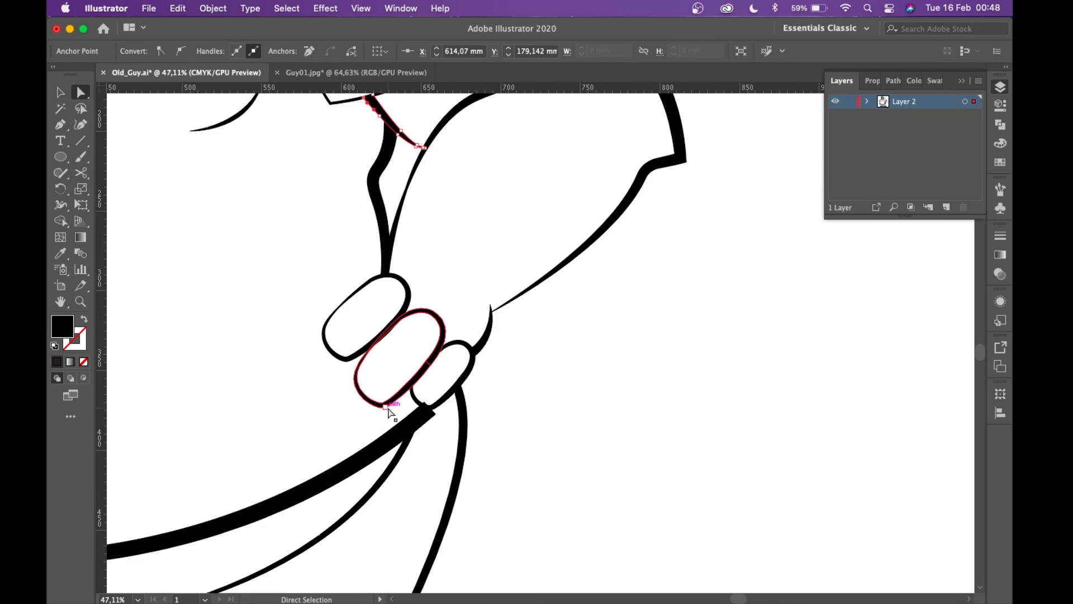
# - Move both end corner anchors of the thick belly line against the little finger's outline to tidy the joint
pyautogui.scroll(5, 390, 413)
pyautogui.click(449, 303)
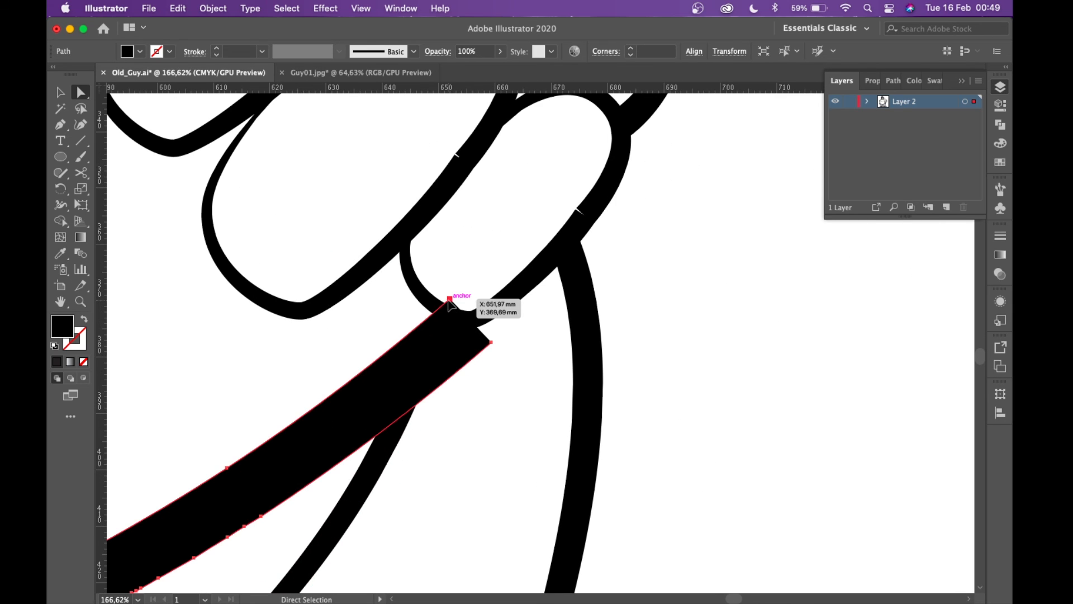
pyautogui.moveTo(450, 303); pyautogui.dragTo(441, 312)
pyautogui.click(483, 351)
pyautogui.moveTo(484, 351); pyautogui.dragTo(513, 305)
pyautogui.scroll(1, 513, 306)
pyautogui.moveTo(440, 308); pyautogui.dragTo(435, 313)
pyautogui.scroll(-5, 435, 313)
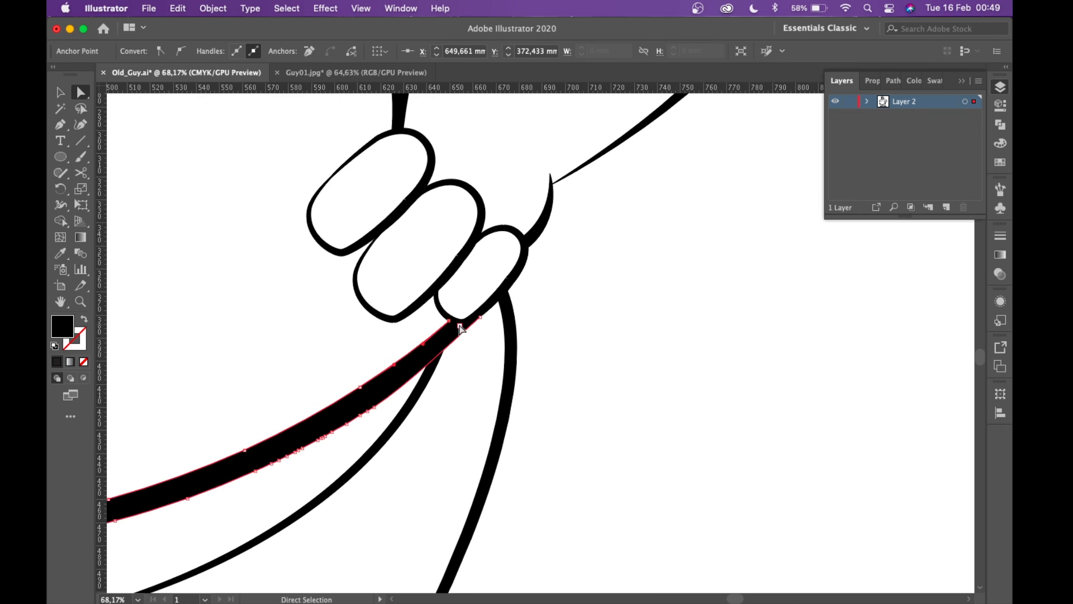
# - Move the upper end anchor of the left trouser leg's inner line onto the crotch curve
pyautogui.scroll(-4, 460, 328)
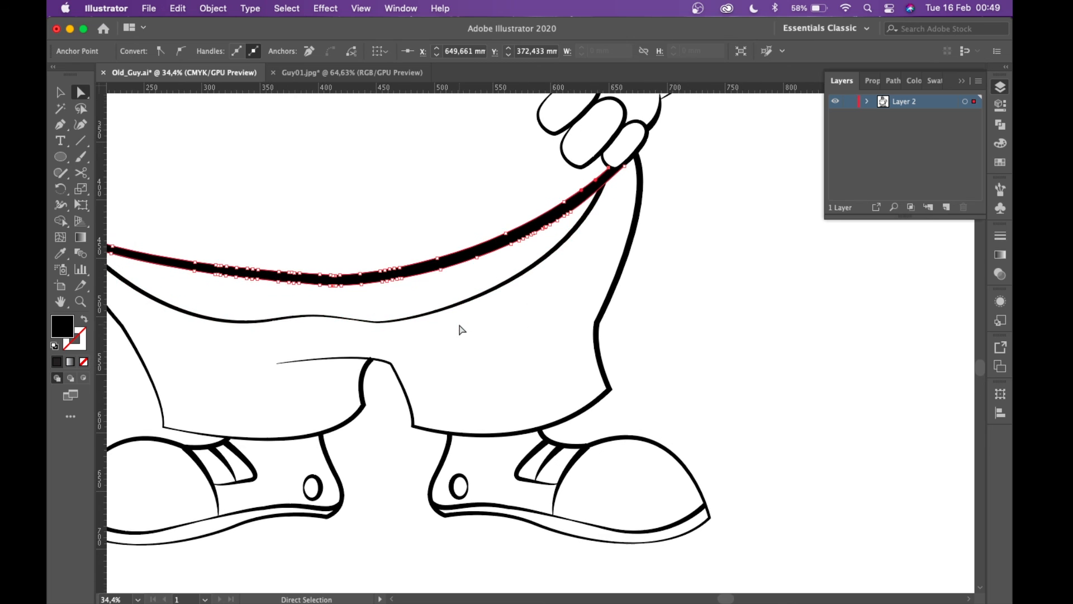
pyautogui.scroll(8, 376, 394)
pyautogui.click(393, 262)
pyautogui.click(392, 263)
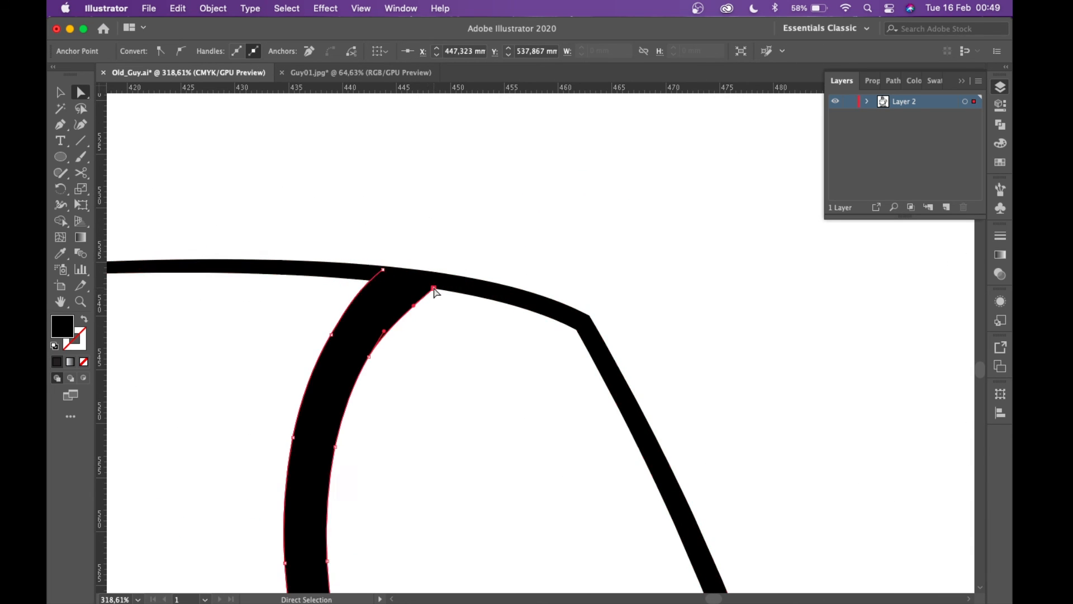
pyautogui.scroll(-8, 425, 299)
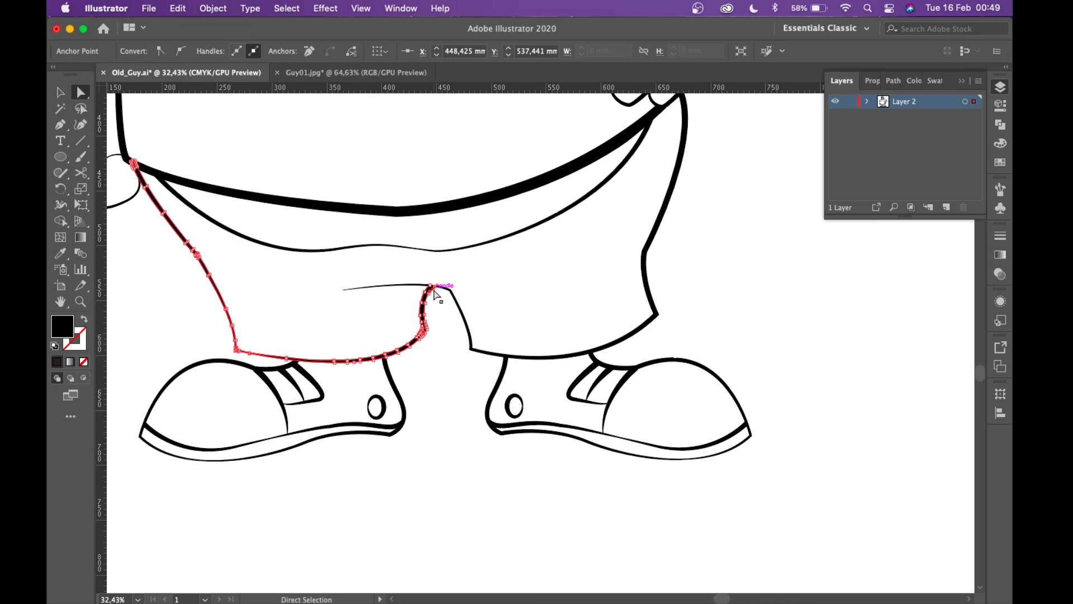
# - Tuck the two upper corner anchors of the left shoe's toe-cap line into the shoe's upper outline
pyautogui.scroll(5, 437, 293)
pyautogui.hscroll(-6, 437, 294)
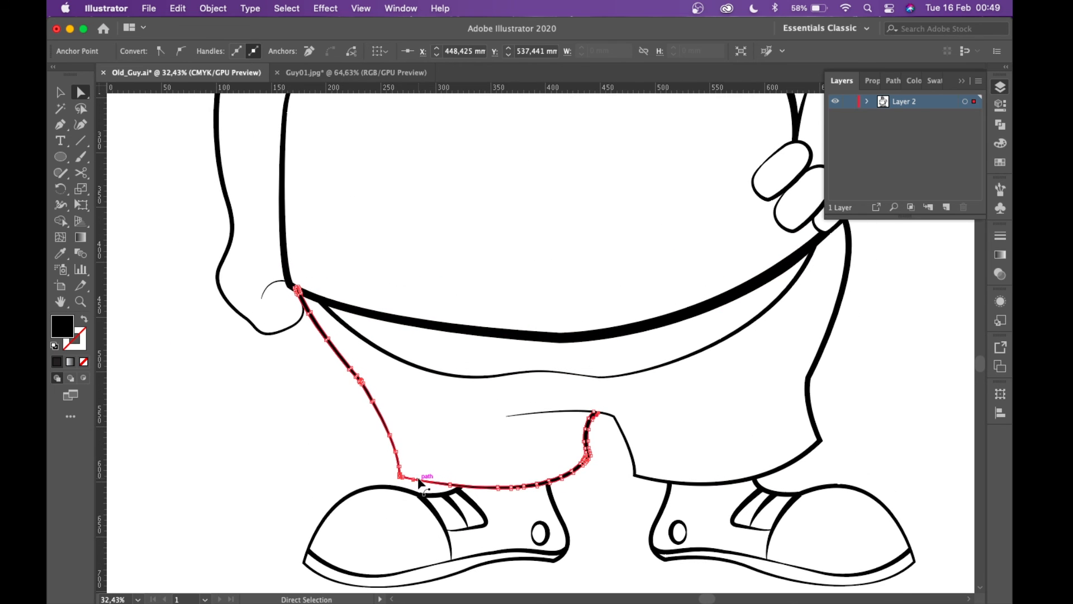
pyautogui.scroll(7, 418, 480)
pyautogui.click(361, 479)
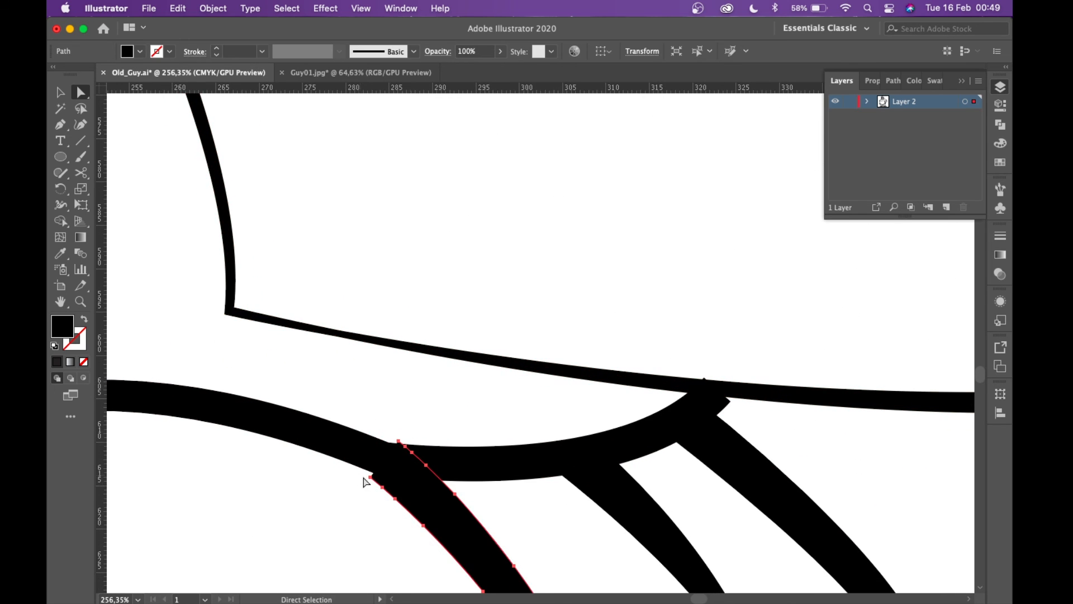
pyautogui.click(375, 480)
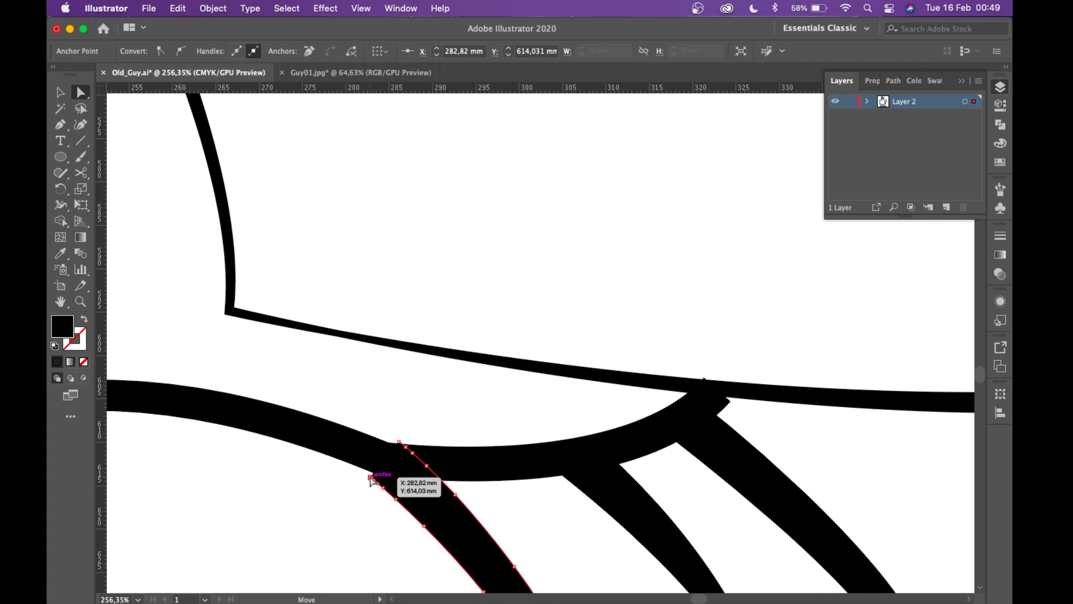
pyautogui.click(398, 442)
# - Move the protruding end corner anchor of the left shoe's opening curve into the trouser hem
pyautogui.scroll(-3, 400, 449)
pyautogui.hscroll(6, 398, 456)
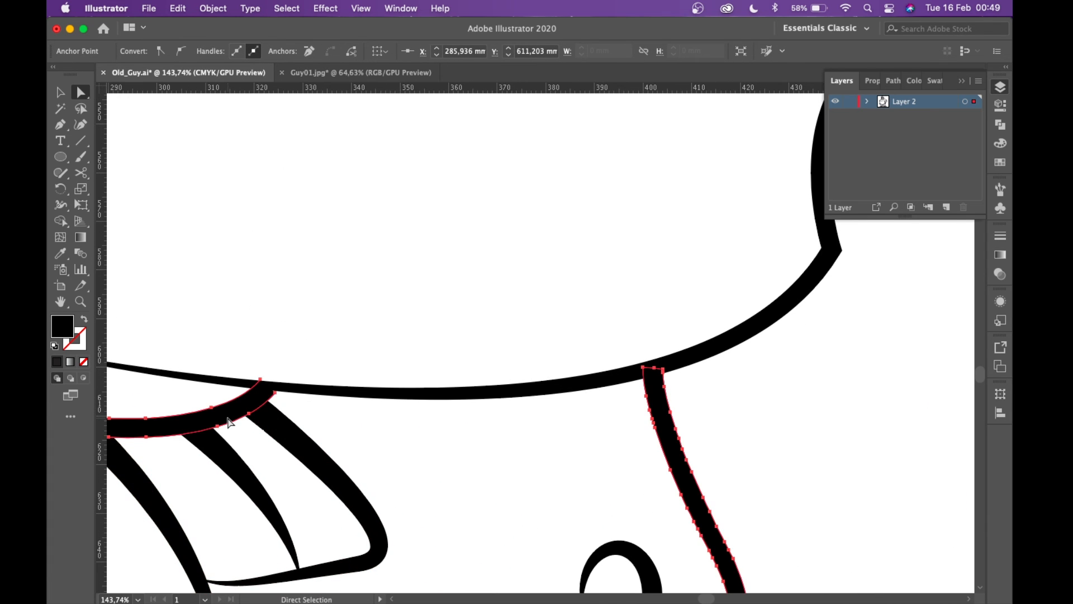
pyautogui.click(230, 418)
pyautogui.click(275, 393)
pyautogui.moveTo(275, 393); pyautogui.dragTo(260, 389)
pyautogui.hscroll(10, 455, 392)
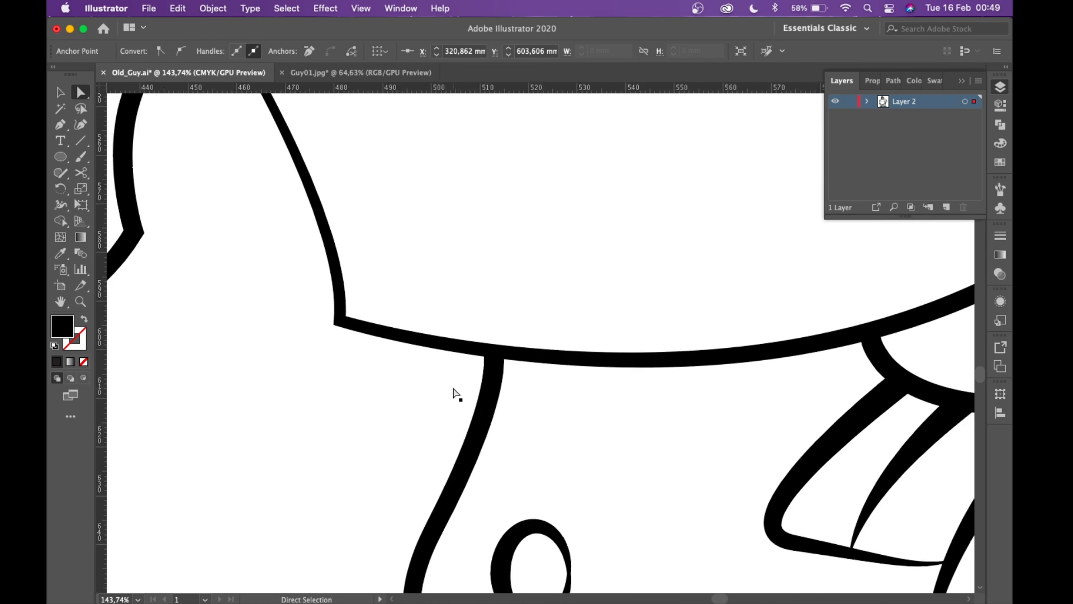
# - Tuck the upper end corner anchor of the right shoe's toe-cap line into the shoe's upper outline
pyautogui.hscroll(8, 456, 395)
pyautogui.click(540, 395)
pyautogui.click(546, 387)
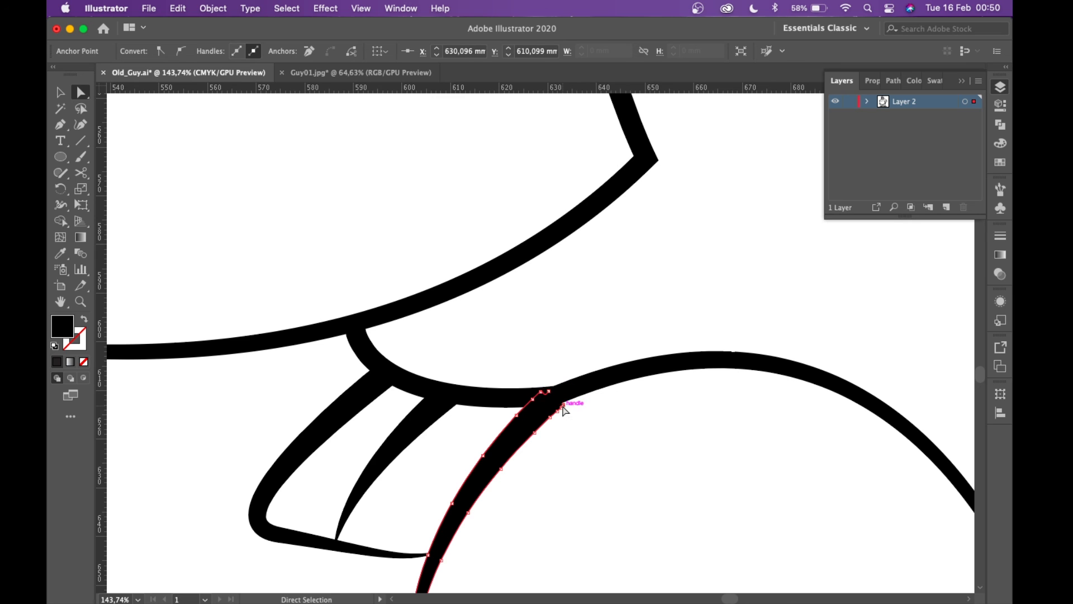
pyautogui.scroll(5, 564, 411)
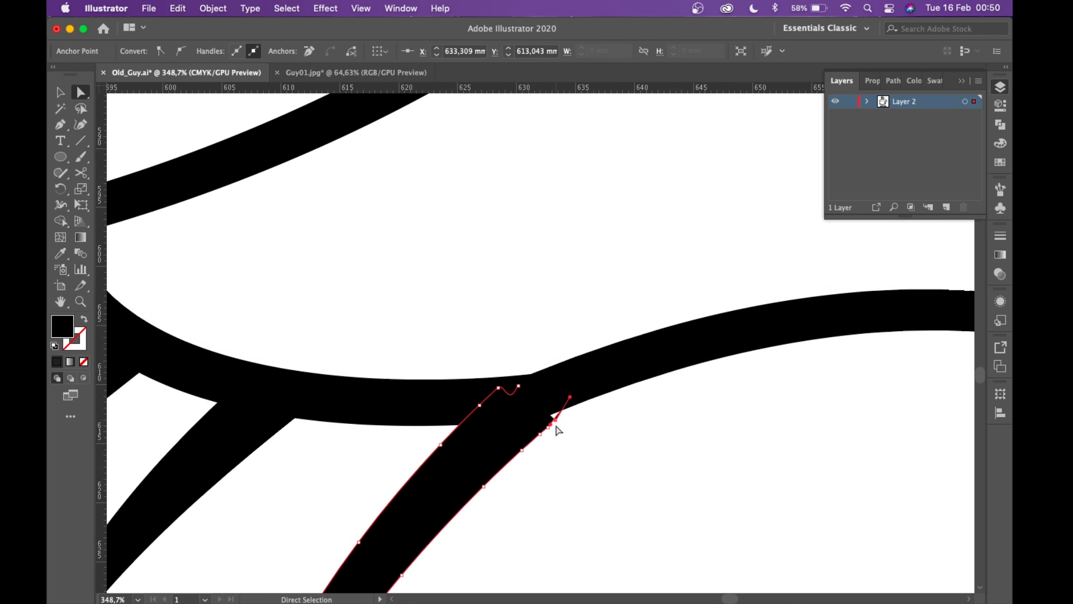
# - Examine the whole cartoon figure from hair to shoes for untidy joints, with nothing left selected
pyautogui.scroll(-10, 562, 417)
pyautogui.scroll(4, 569, 401)
pyautogui.scroll(3, 571, 400)
pyautogui.scroll(10, 571, 399)
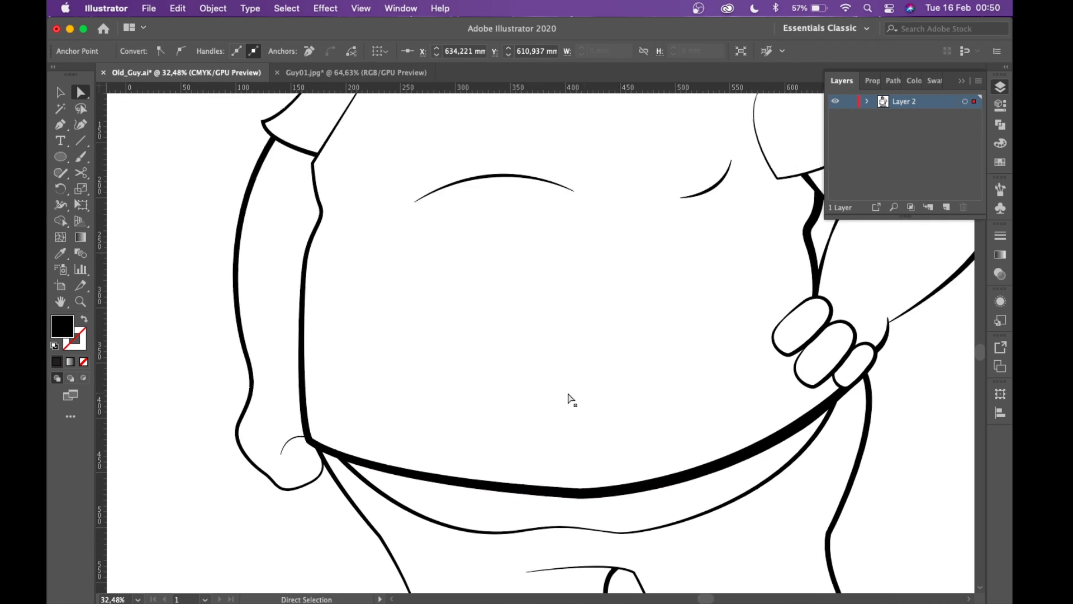
pyautogui.scroll(-5, 570, 399)
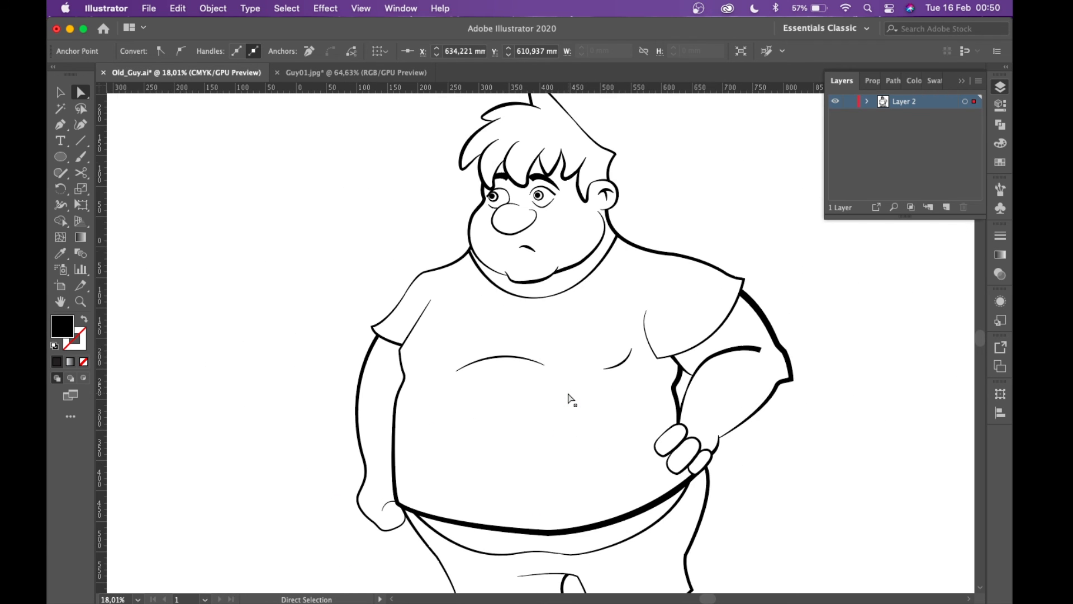
pyautogui.scroll(2, 571, 399)
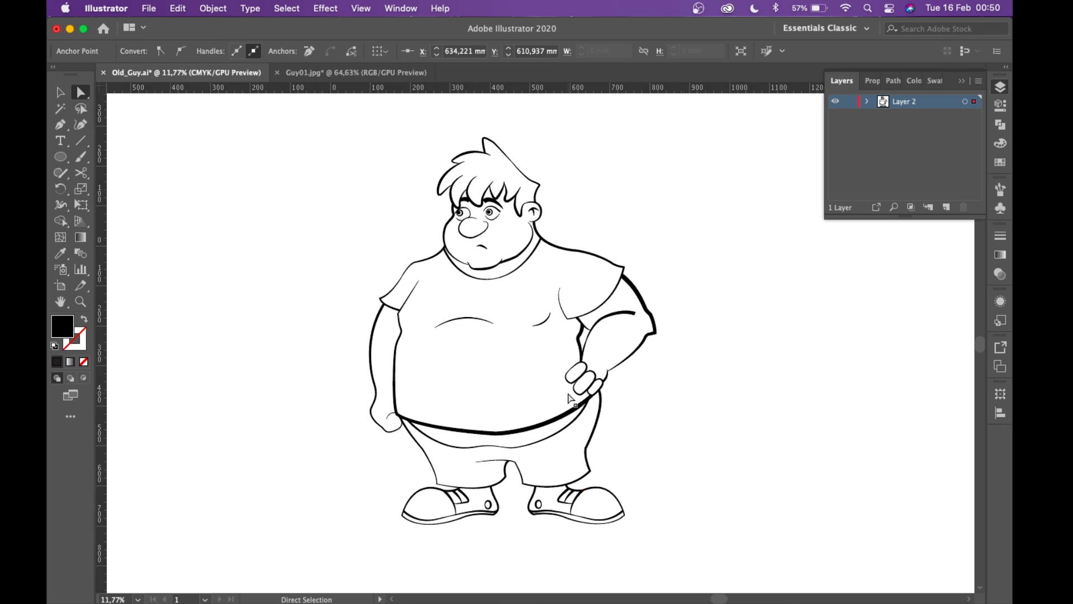
pyautogui.scroll(-2, 571, 400)
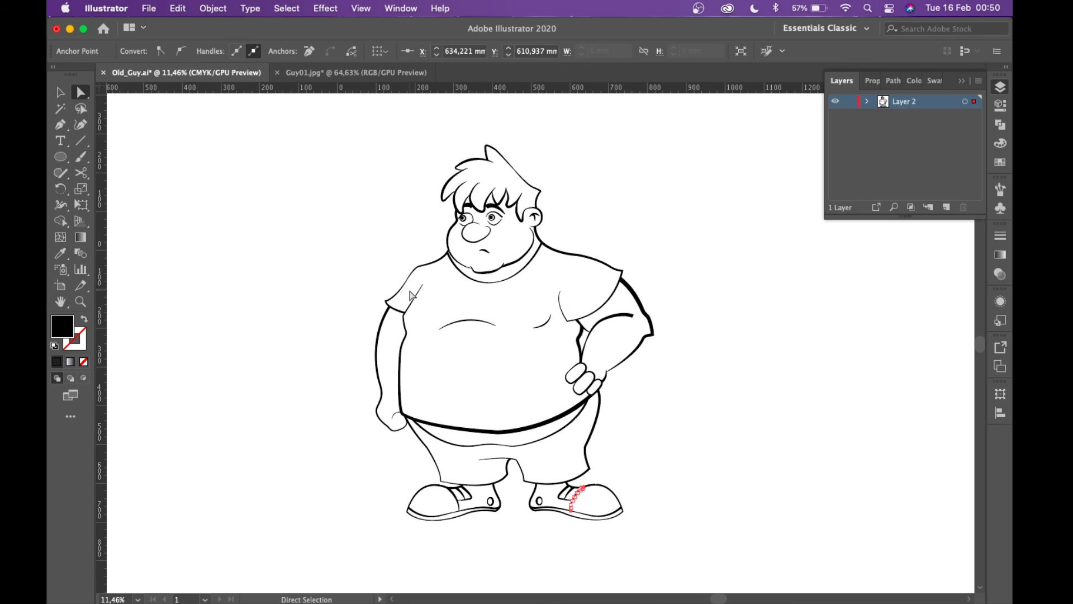
pyautogui.press('v')
pyautogui.click(207, 186)
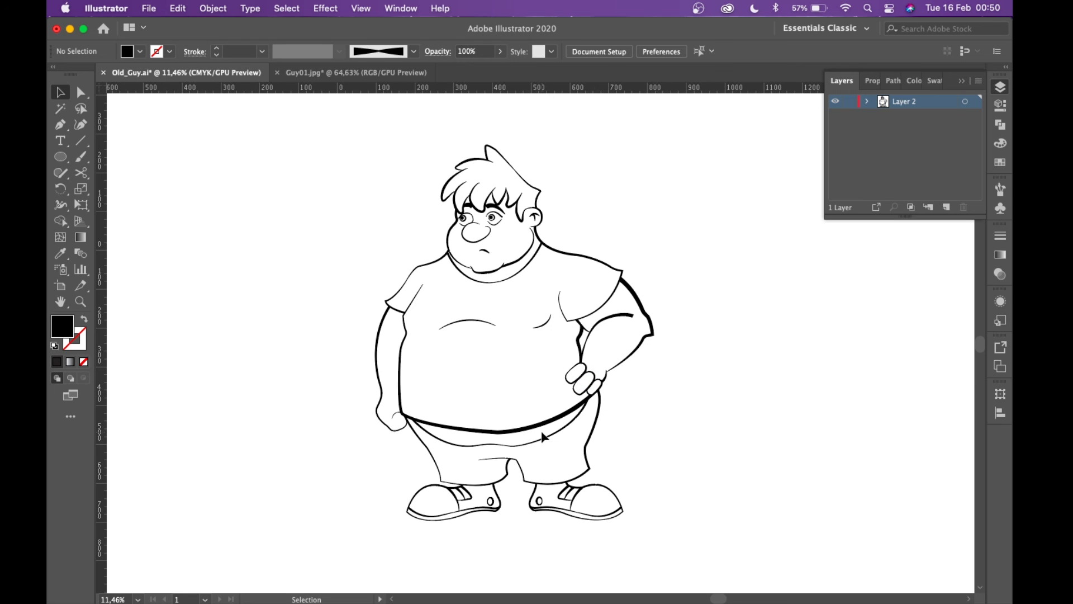
pyautogui.scroll(2, 542, 437)
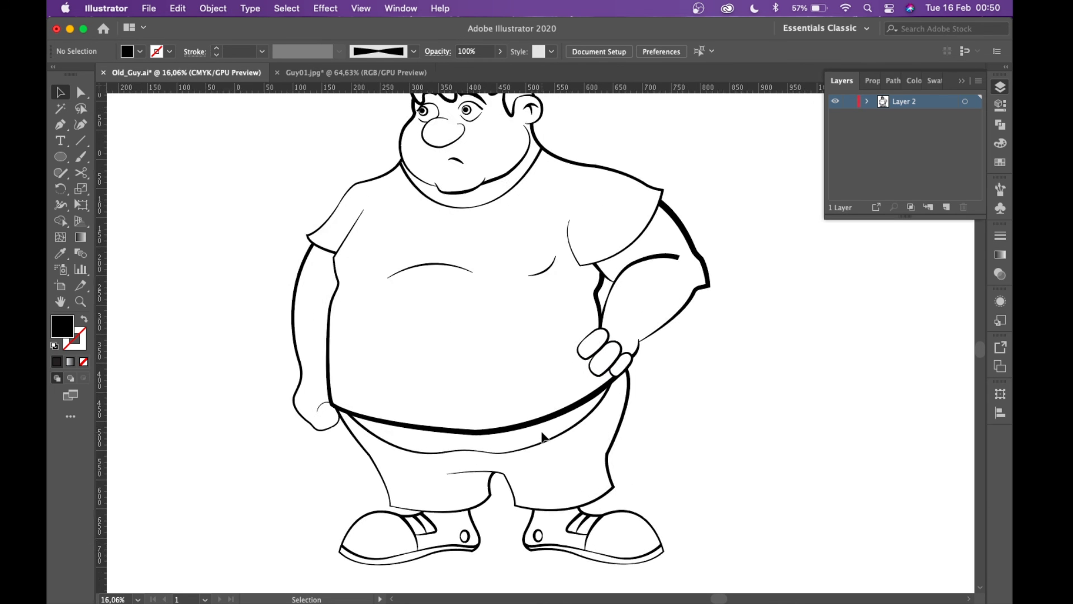
pyautogui.scroll(-2, 542, 436)
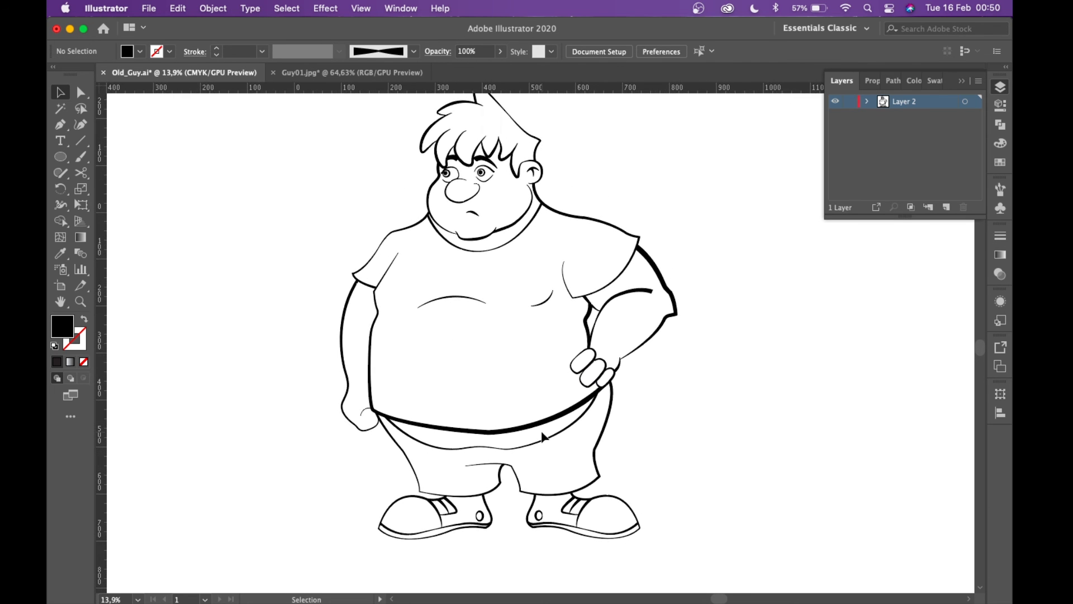
pyautogui.scroll(-2, 542, 436)
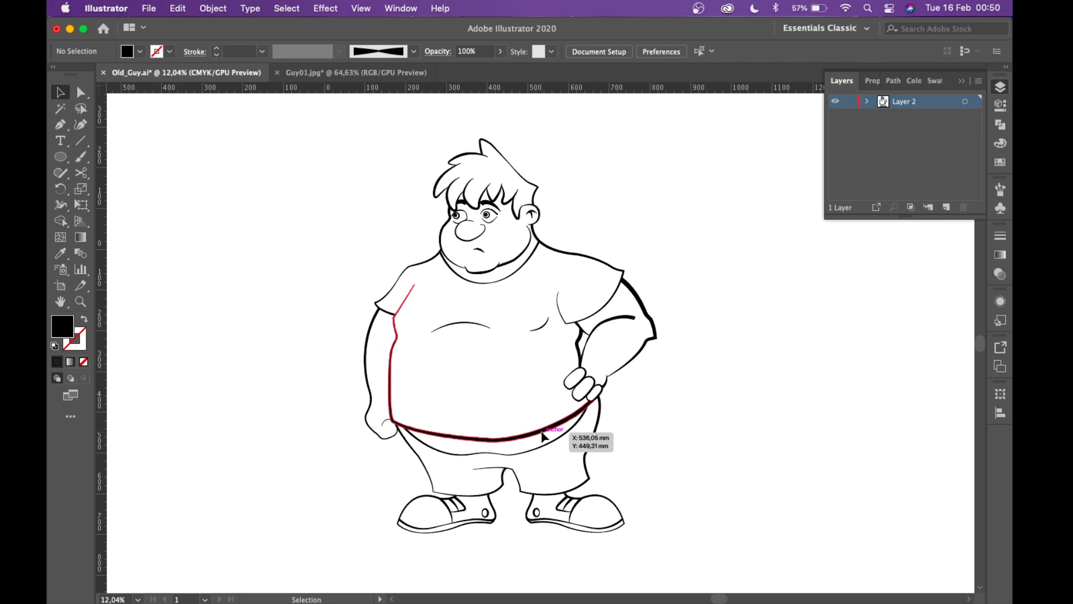
# - Select all the line art on Layer 2 and merge it with Pathfinder Unite
pyautogui.moveTo(499, 296); pyautogui.dragTo(519, 311)
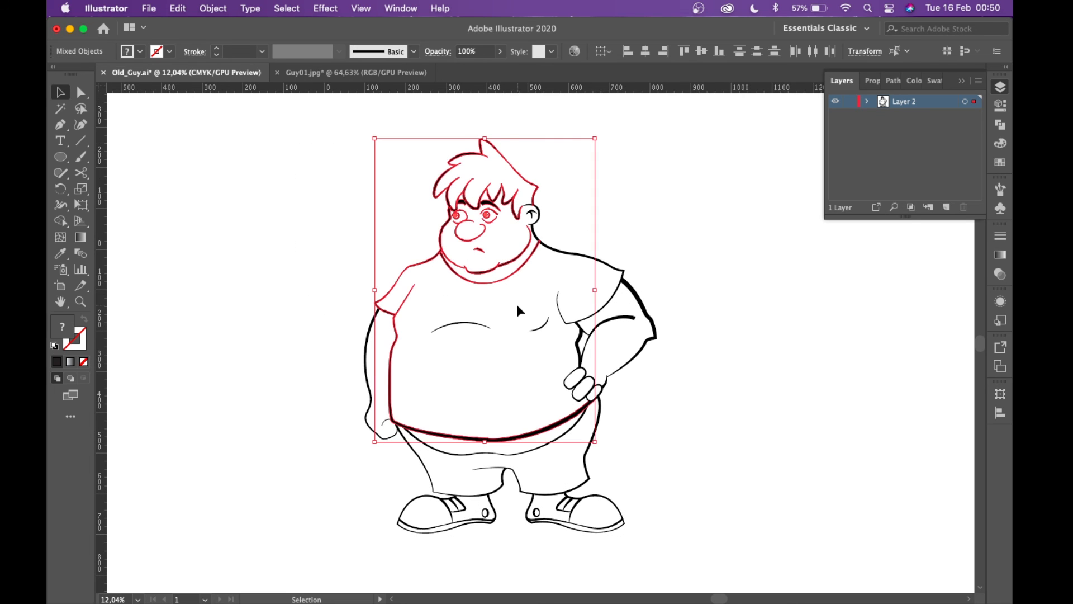
pyautogui.click(965, 101)
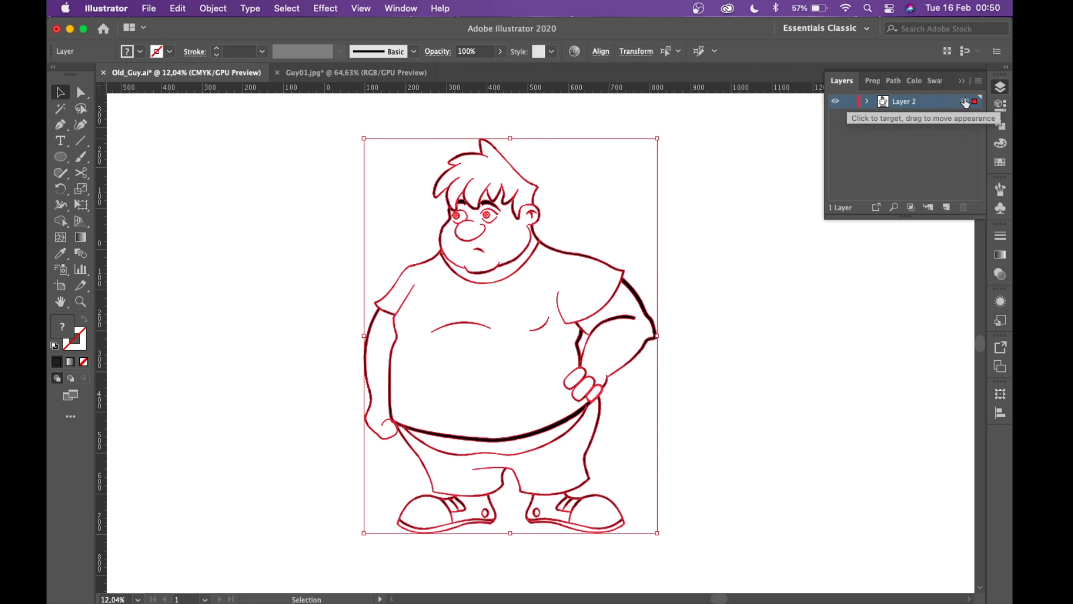
pyautogui.click(1000, 125)
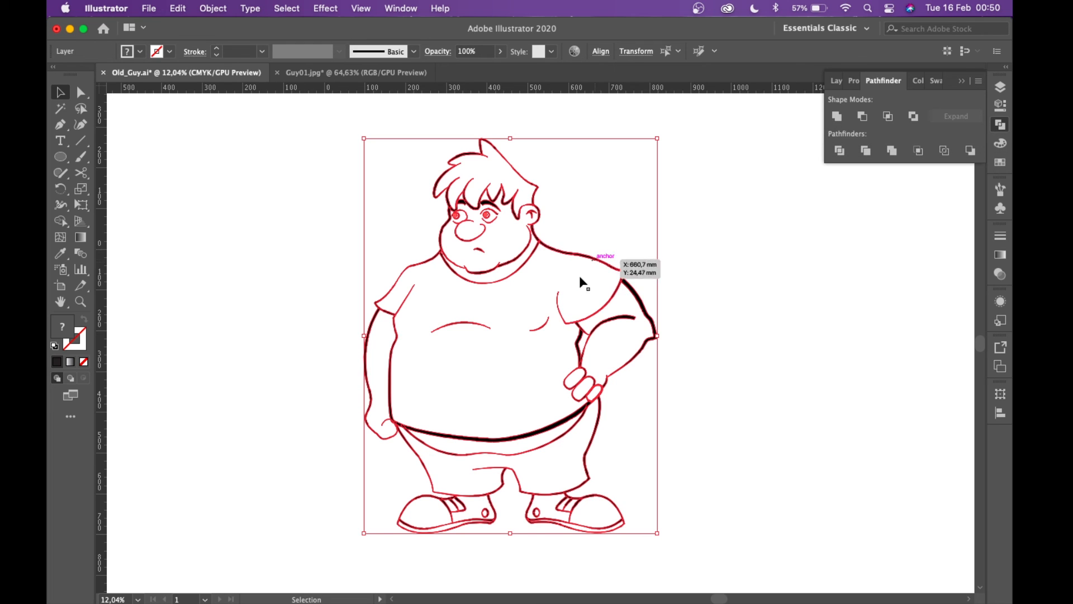
pyautogui.click(839, 119)
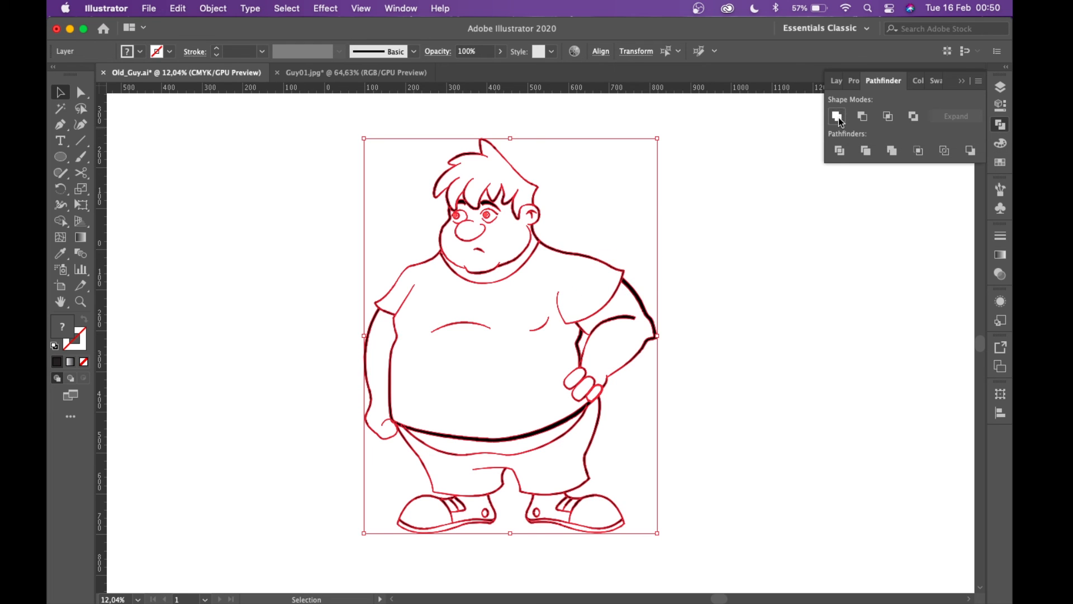
pyautogui.click(690, 192)
pyautogui.scroll(10, 530, 244)
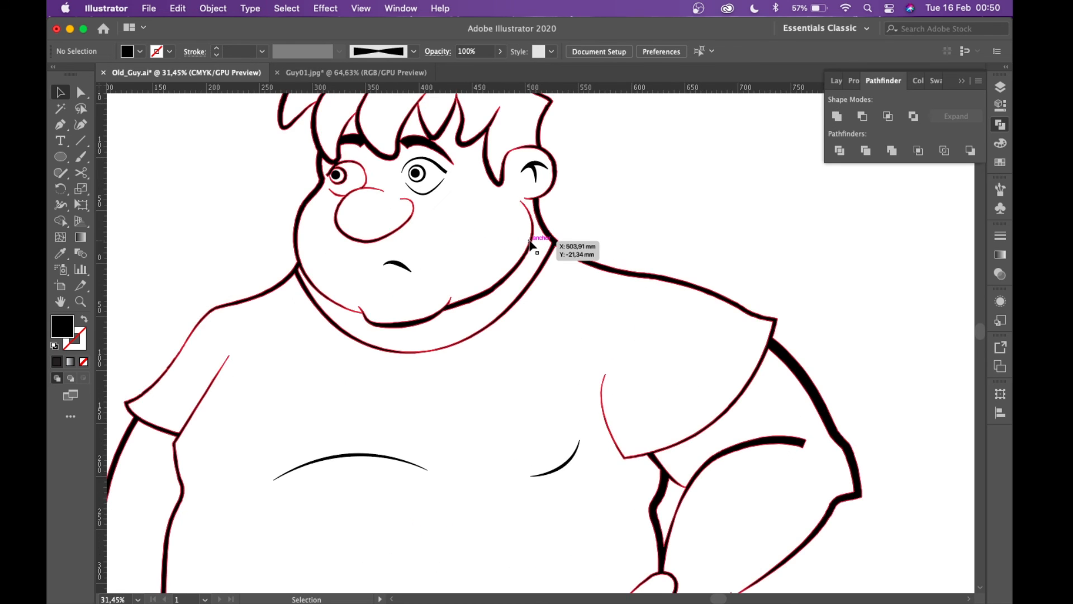
pyautogui.scroll(-10, 537, 251)
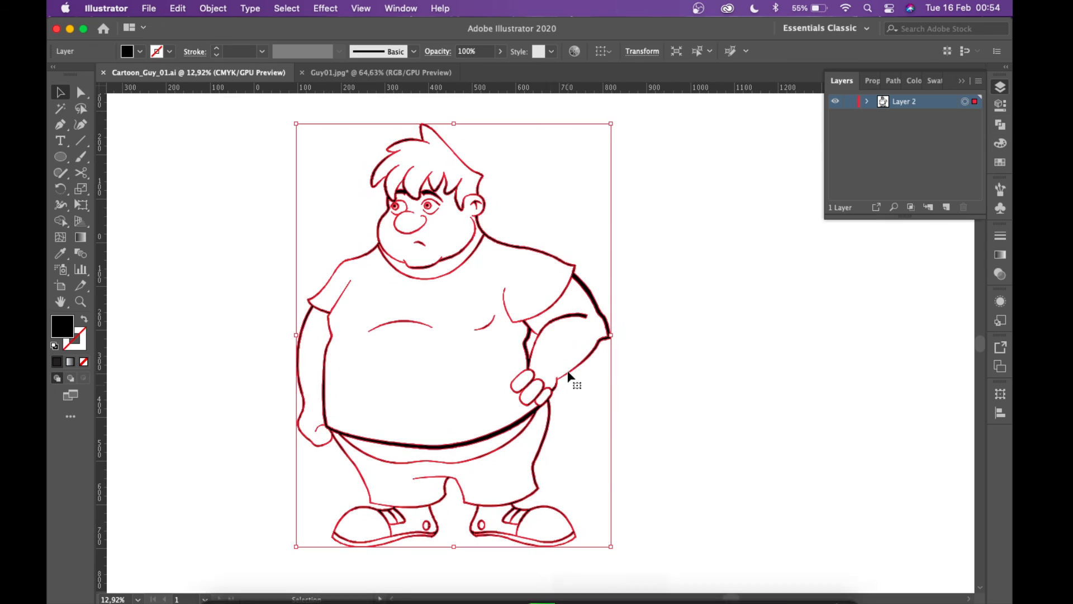
# - Select all the artwork on Layer 2 and show the artboards
pyautogui.click(679, 357)
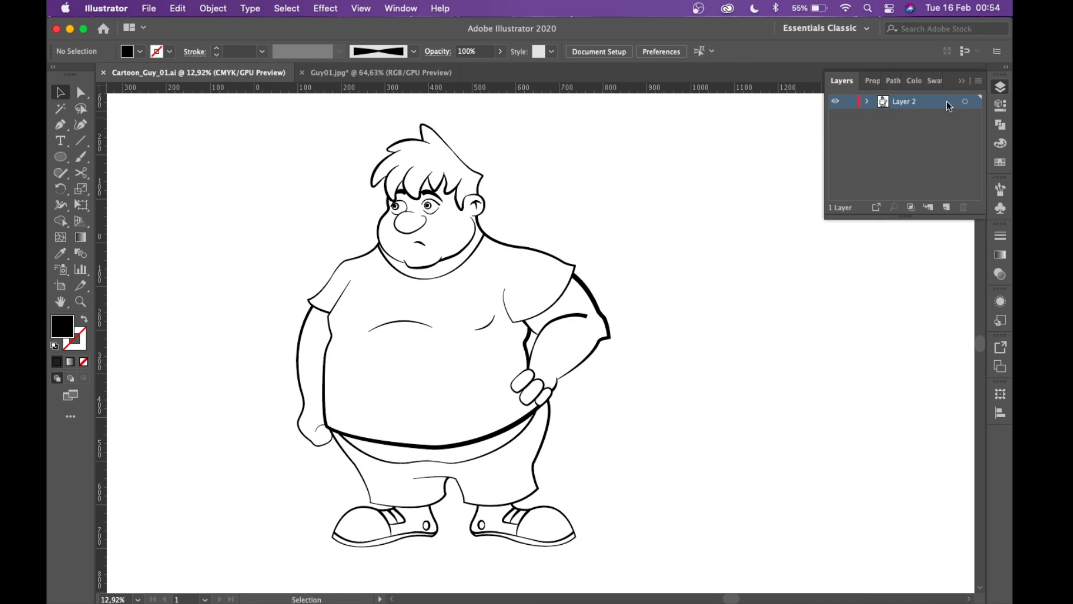
pyautogui.click(964, 104)
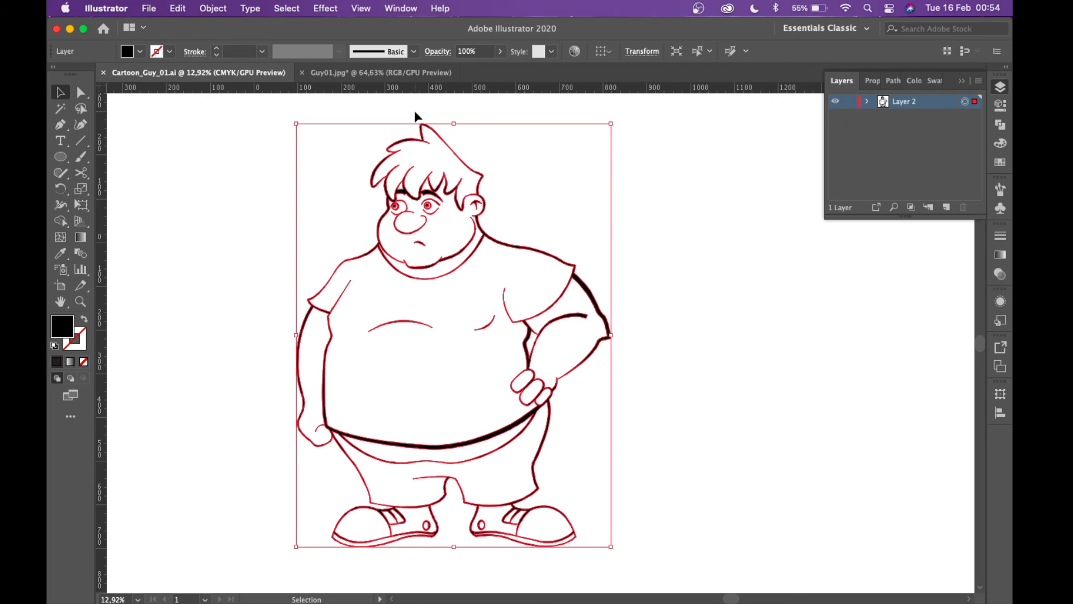
pyautogui.click(359, 13)
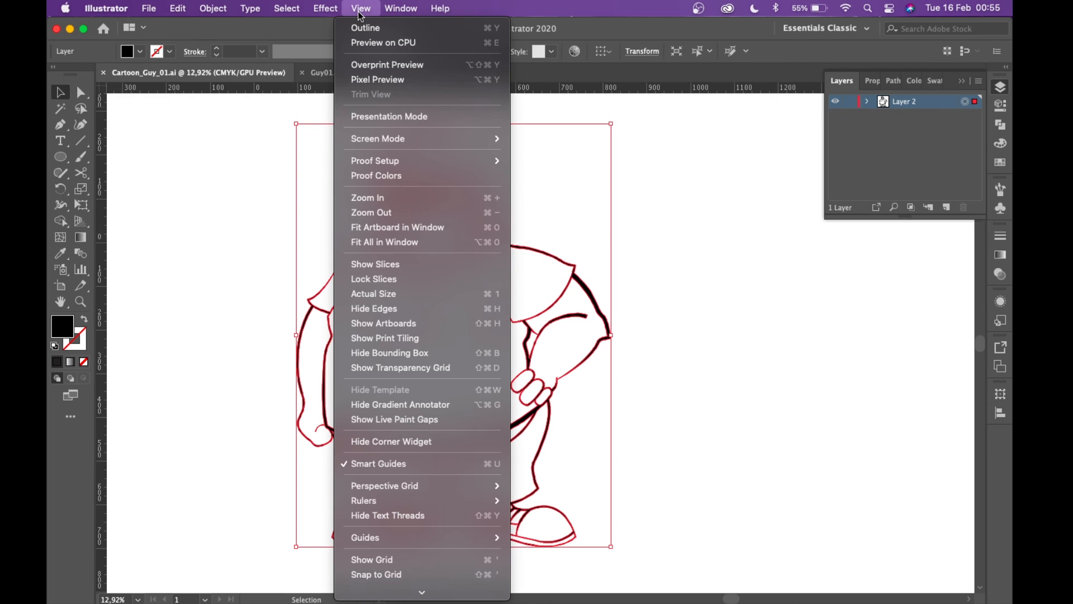
pyautogui.click(383, 323)
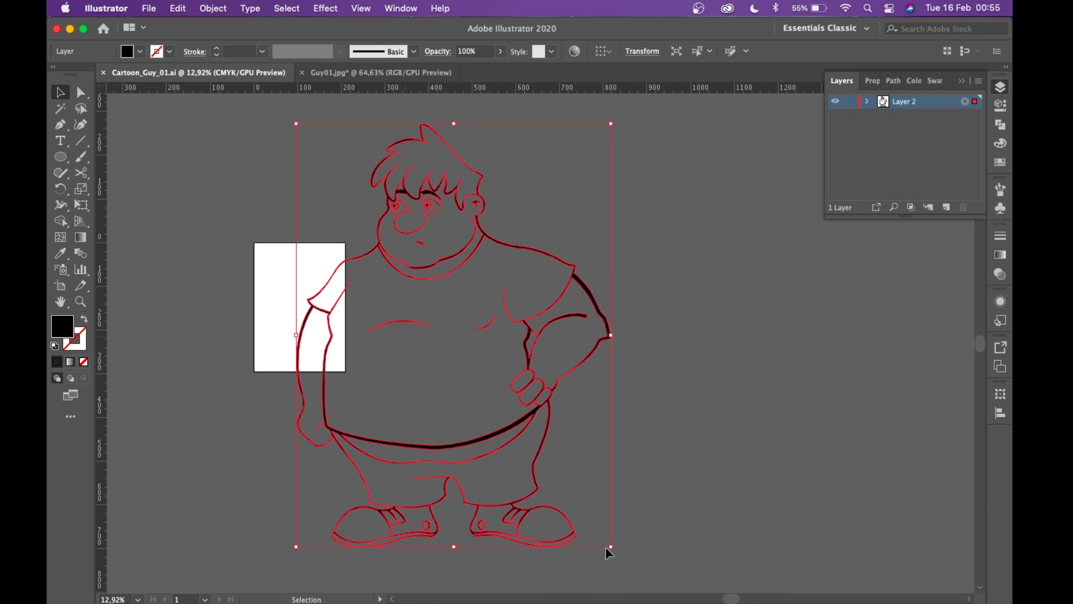
# - Scale the whole figure down proportionally and move it onto the artboard
pyautogui.moveTo(612, 549); pyautogui.dragTo(360, 210)
pyautogui.moveTo(323, 154); pyautogui.dragTo(299, 305)
pyautogui.scroll(3, 299, 304)
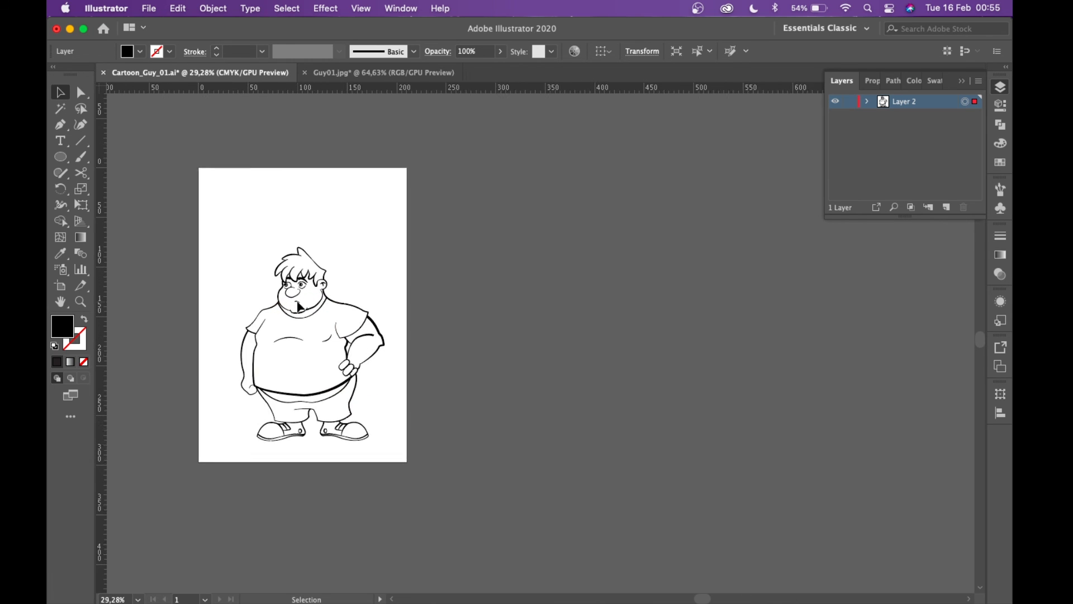
pyautogui.scroll(3, 299, 306)
# - Enlarge the figure proportionally and position it to nearly fill the artboard's width, then deselect it
pyautogui.click(403, 447)
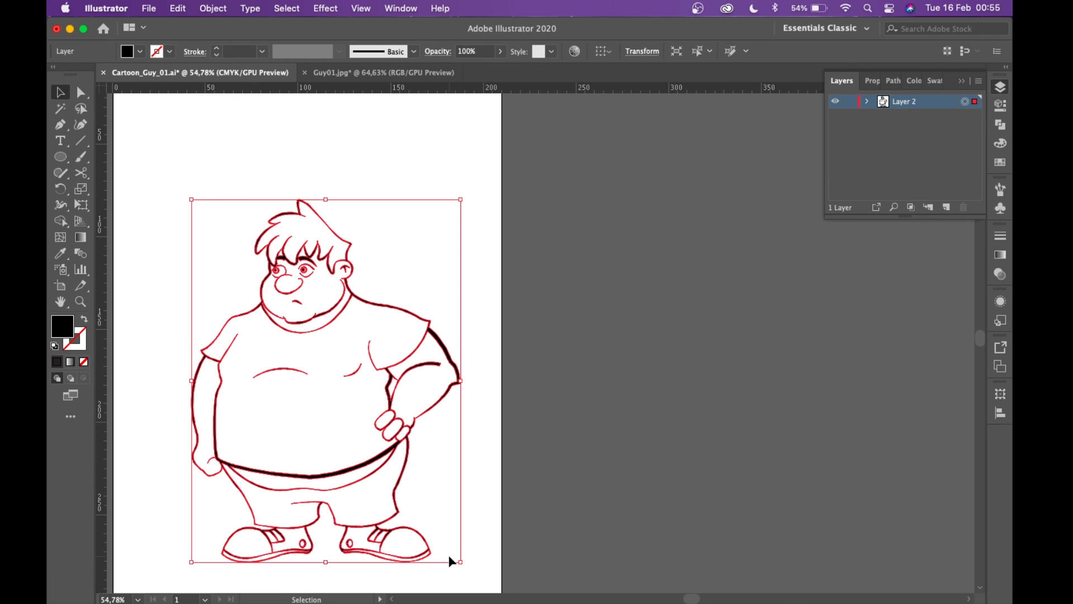
pyautogui.scroll(-2, 451, 561)
pyautogui.moveTo(446, 534); pyautogui.dragTo(481, 569)
pyautogui.scroll(2, 480, 569)
pyautogui.hscroll(-2, 480, 569)
pyautogui.scroll(-2, 351, 408)
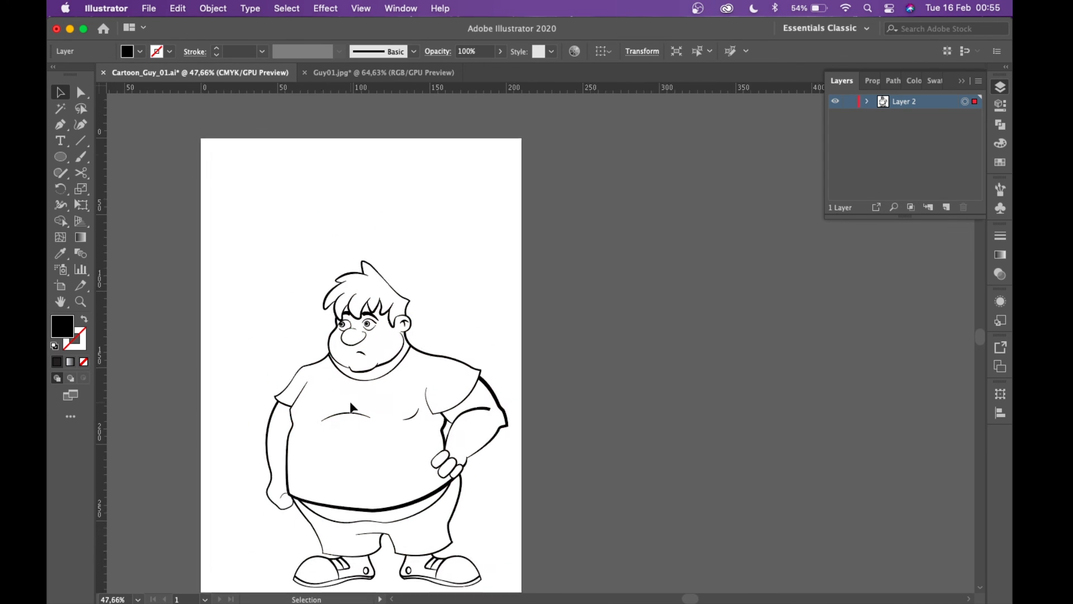
pyautogui.scroll(-1, 352, 408)
pyautogui.click(351, 407)
pyautogui.moveTo(269, 267); pyautogui.dragTo(199, 198)
pyautogui.moveTo(499, 196); pyautogui.dragTo(507, 182)
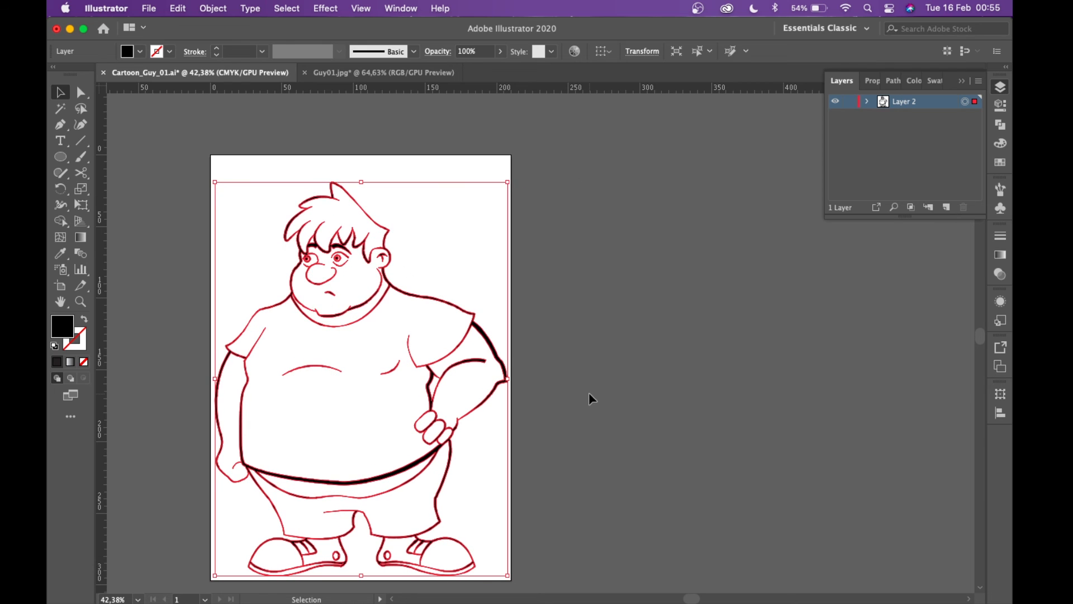
pyautogui.click(614, 360)
pyautogui.scroll(-3, 613, 360)
pyautogui.hscroll(-2, 614, 361)
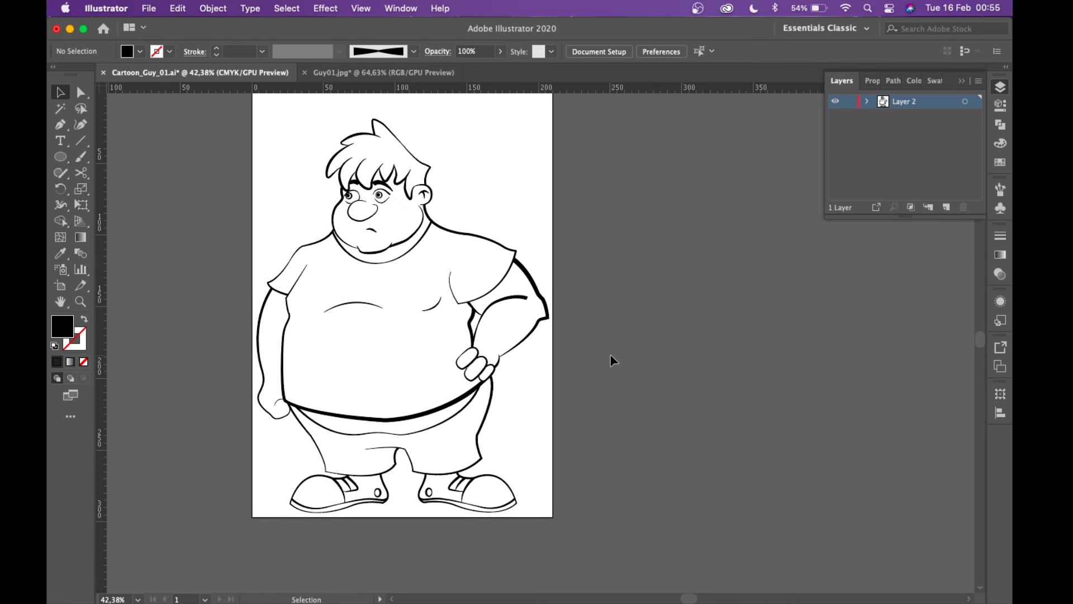
pyautogui.scroll(1, 614, 361)
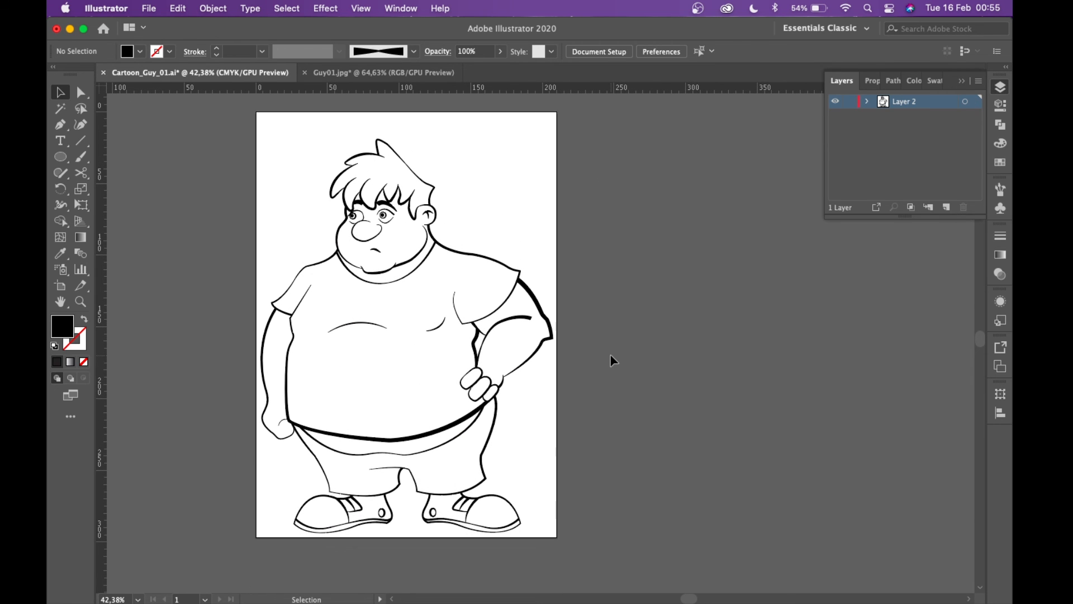
# - Export the artboard with Save for Web as a transparent PNG-24 named Cartoon_Guy_01 on the Desktop
pyautogui.click(149, 9)
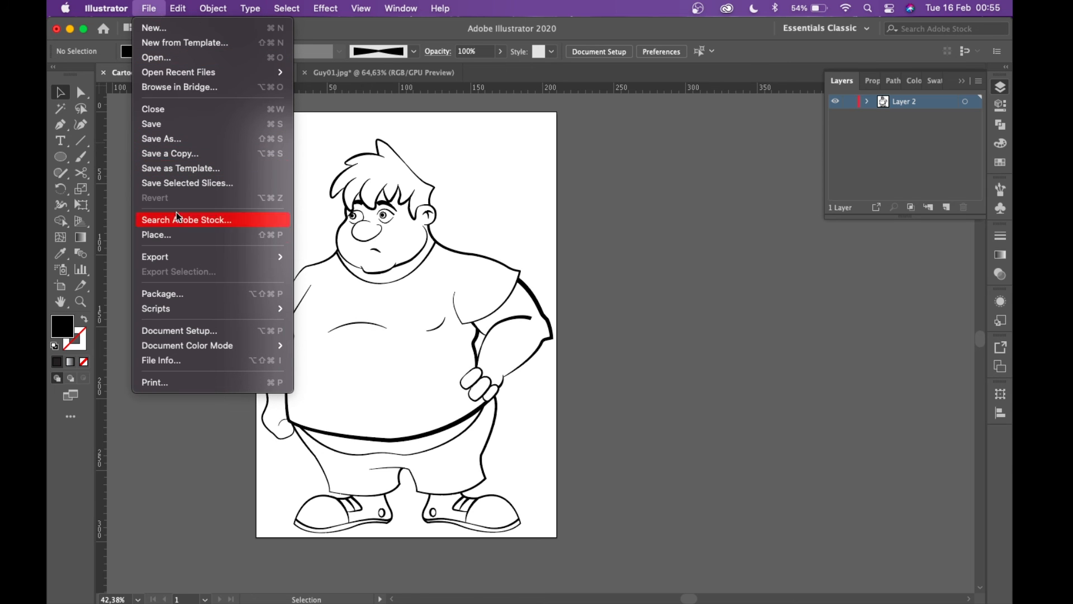
pyautogui.moveTo(191, 261)
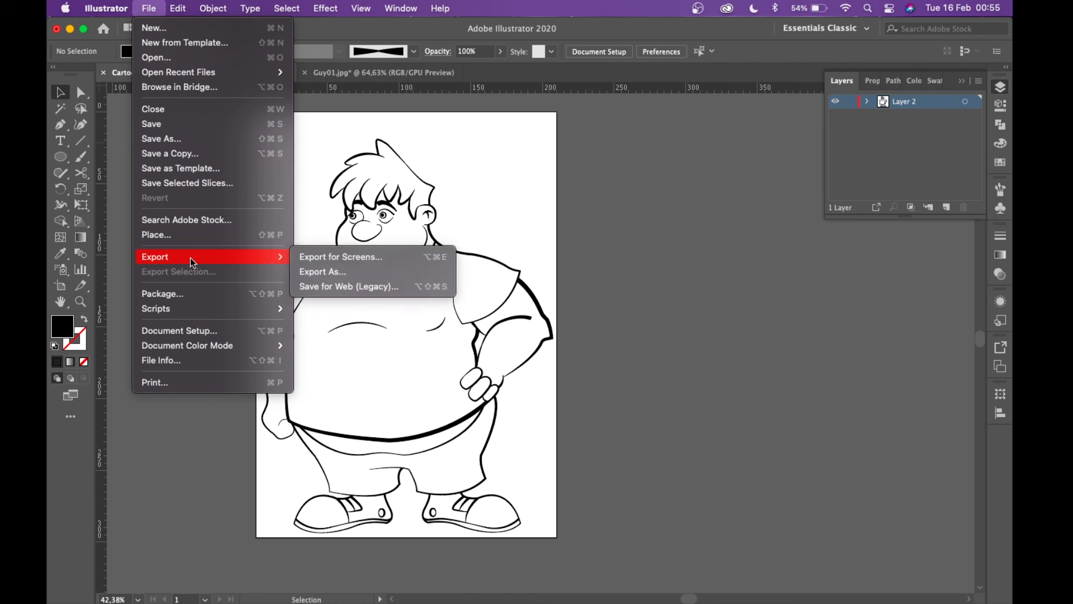
pyautogui.click(330, 287)
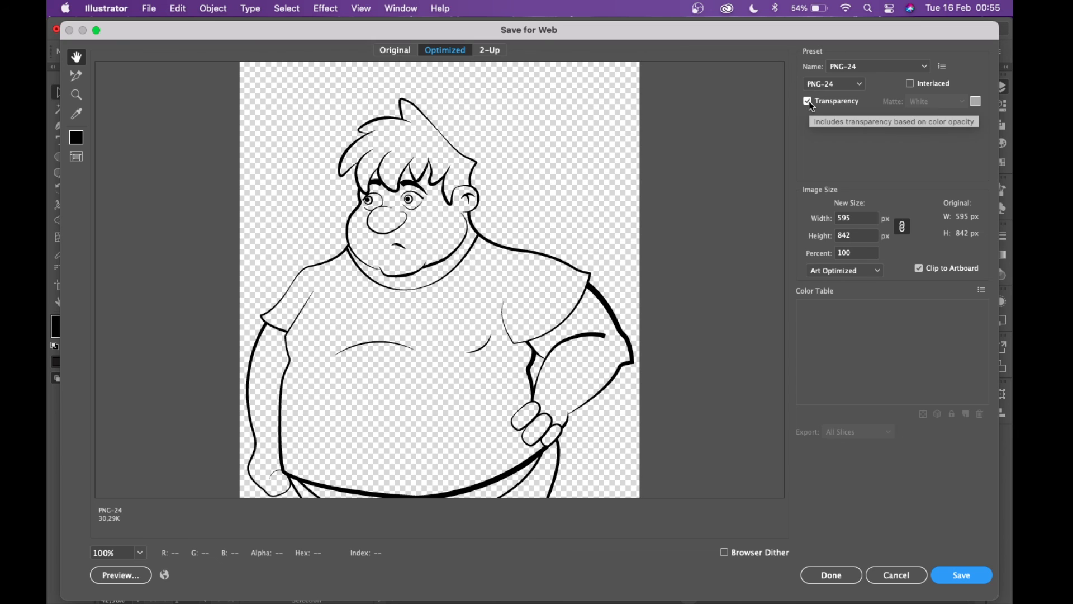
pyautogui.click(968, 579)
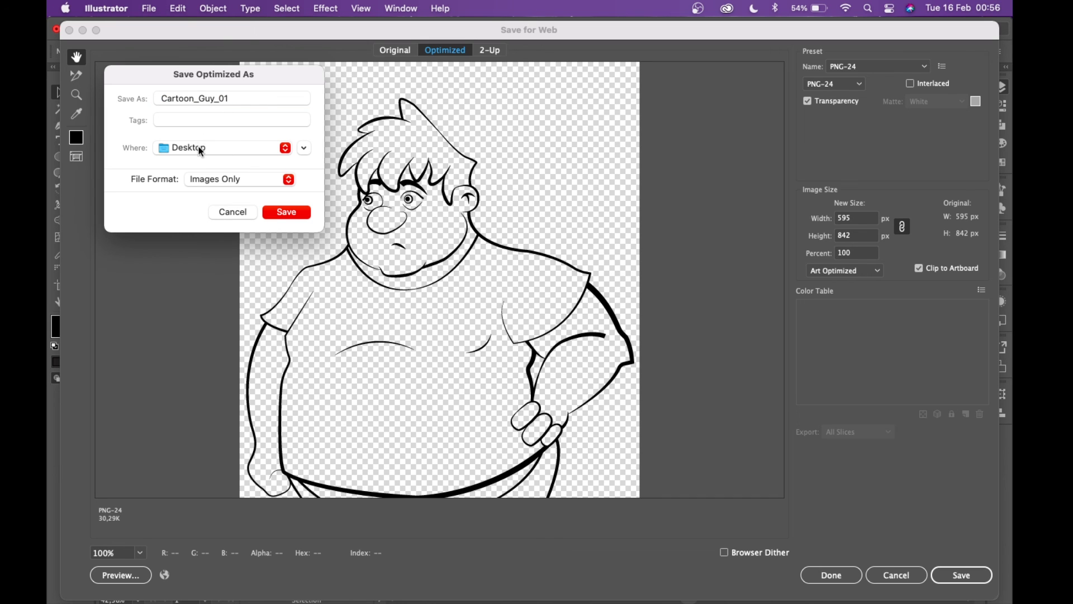
pyautogui.click(283, 213)
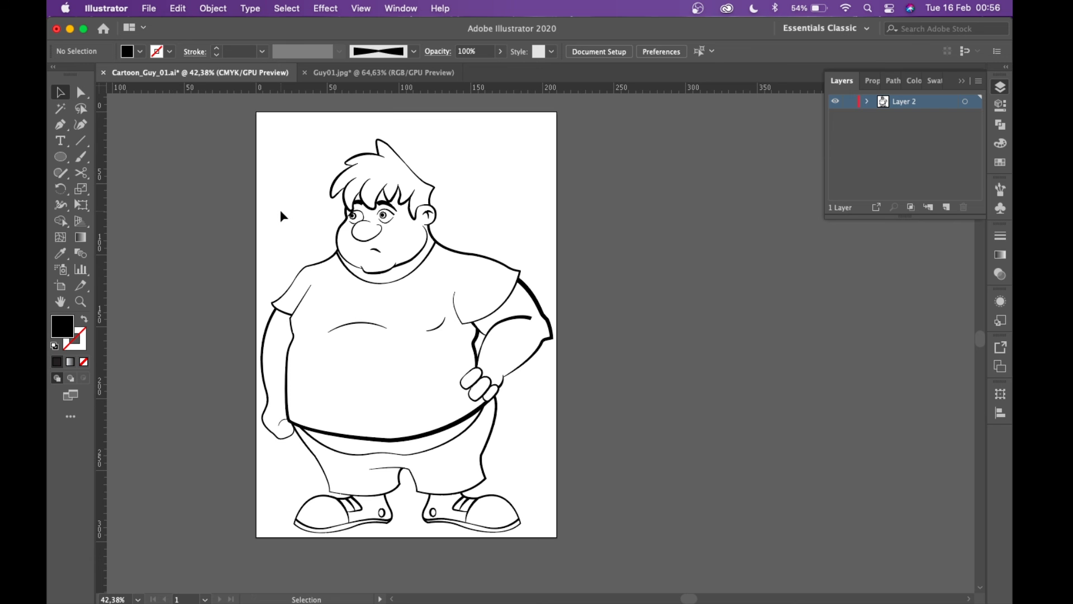
# - Minimise the document window and preview the exported Cartoon_Guy_01.png on the desktop
pyautogui.click(70, 28)
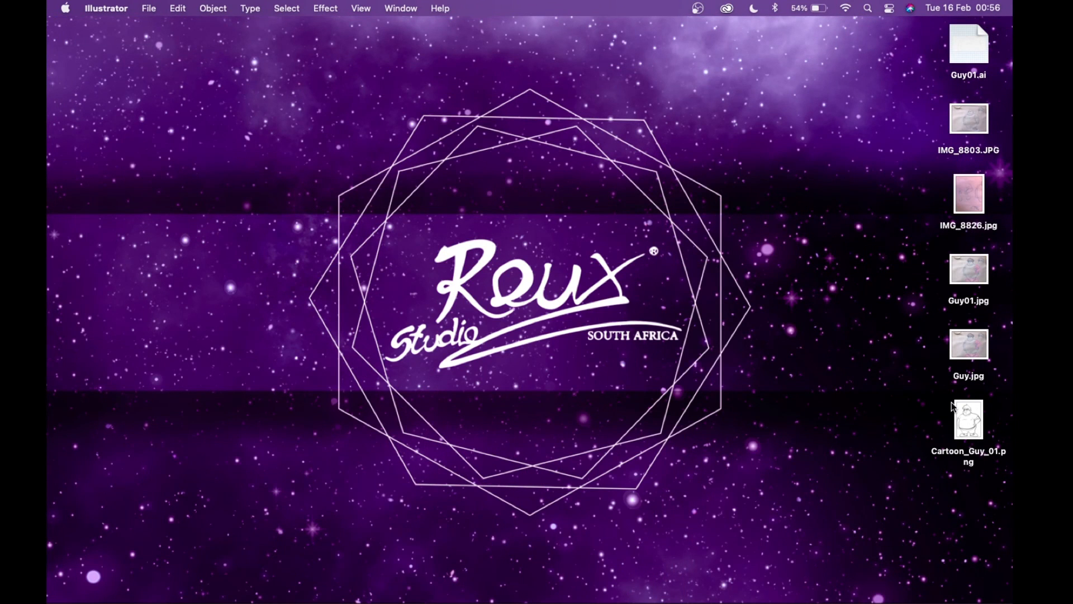
pyautogui.click(966, 417)
pyautogui.press('space')
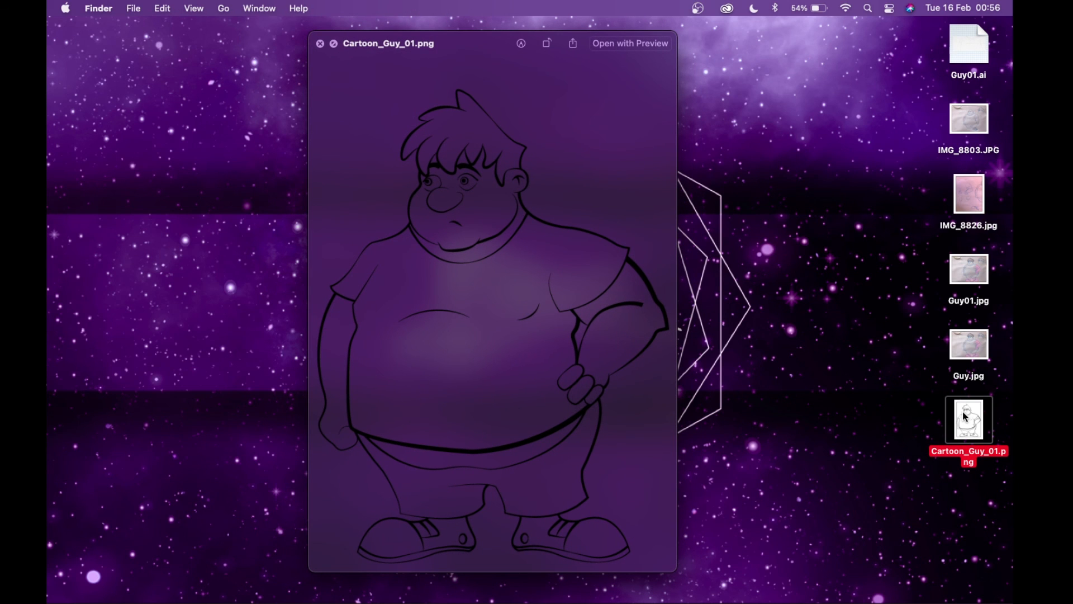